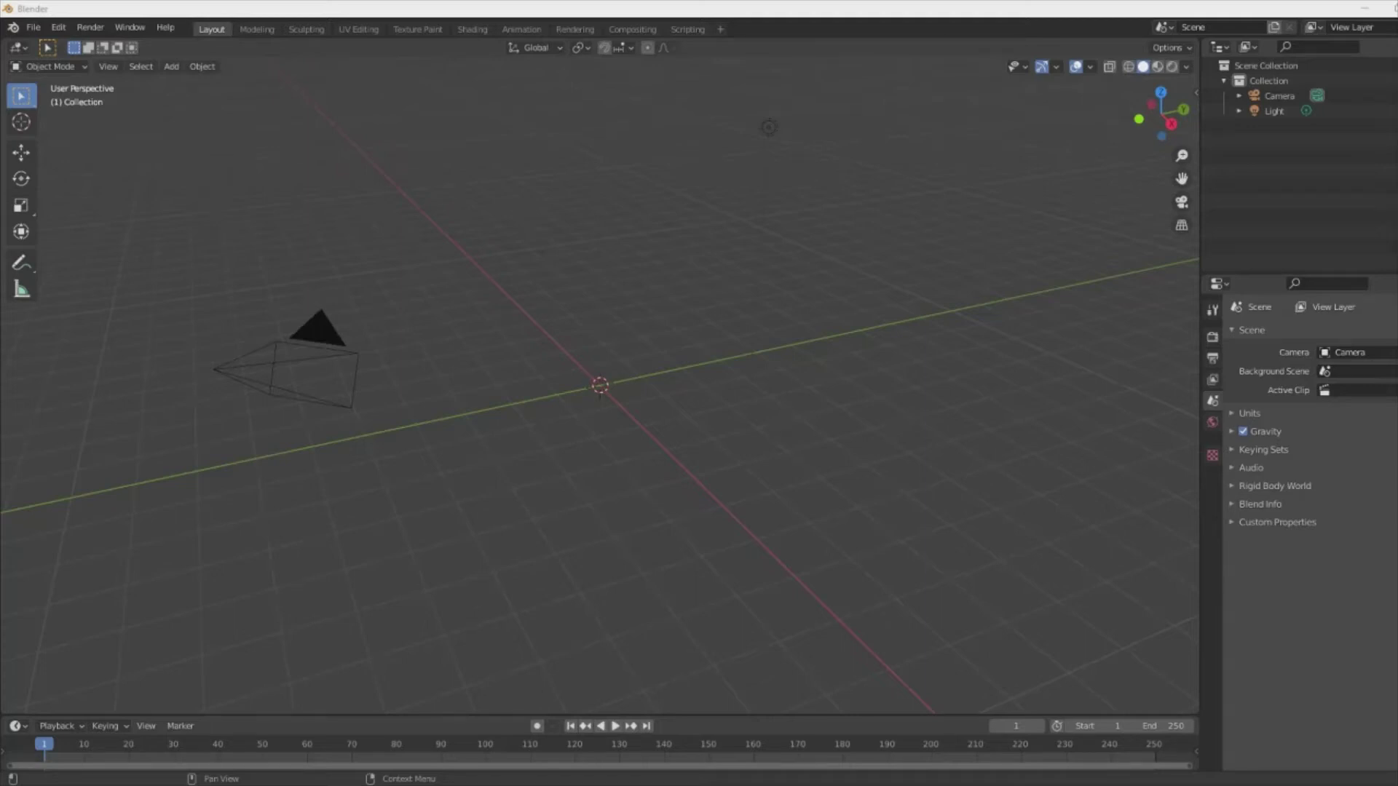
- Add a 20-segment, 16-ring UV sphere at the origin, set its radius, and enter Edit Mode
click(171, 66)
click(351, 122)
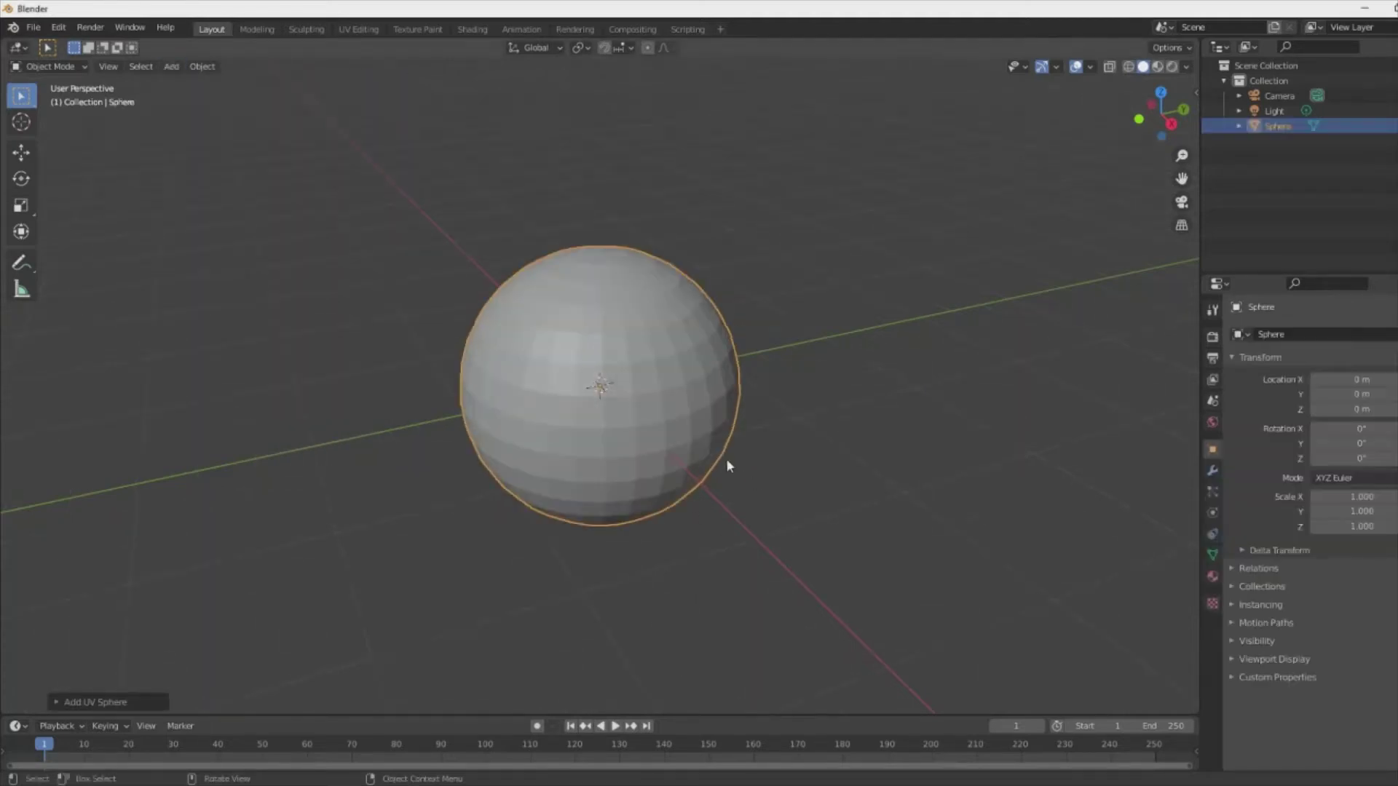
text(1.1)
key(Return)
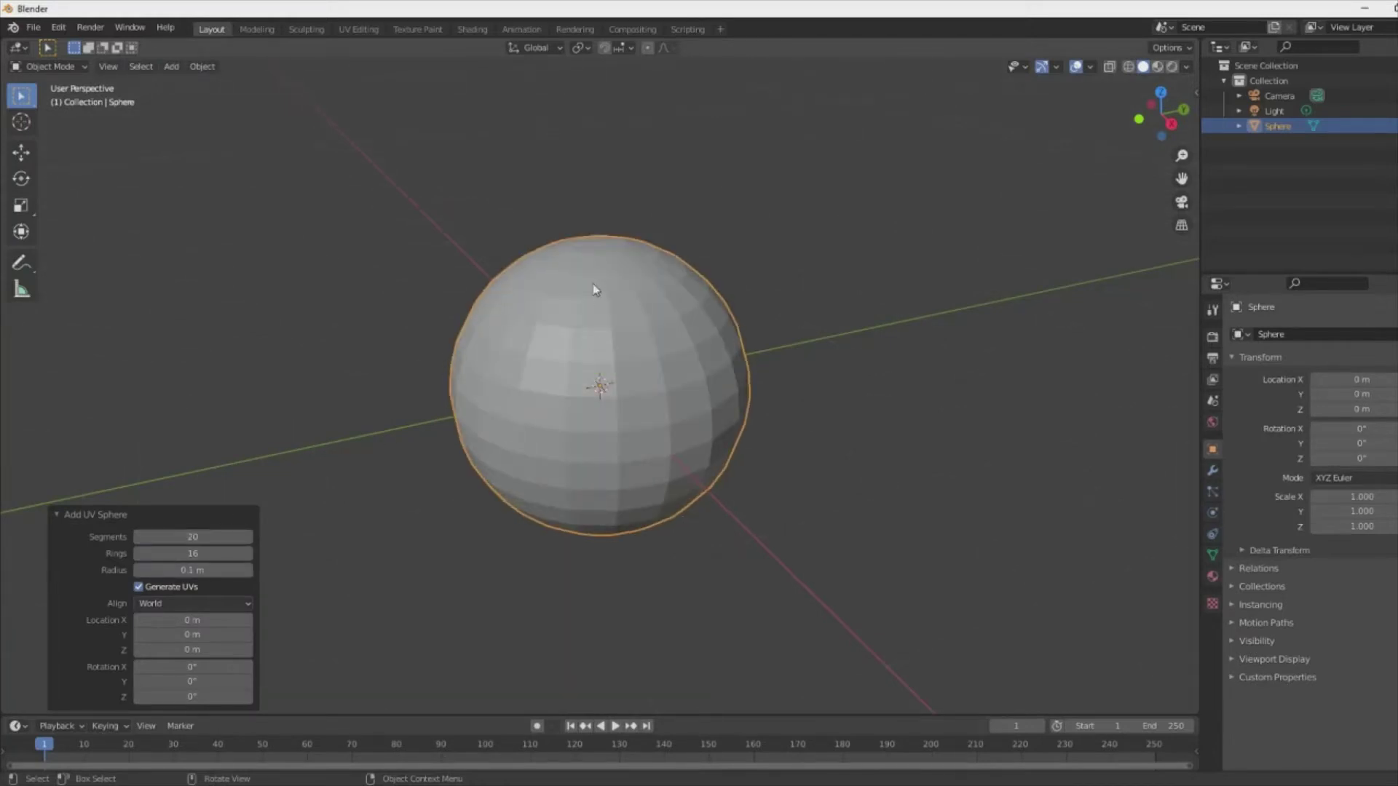
key(Tab)
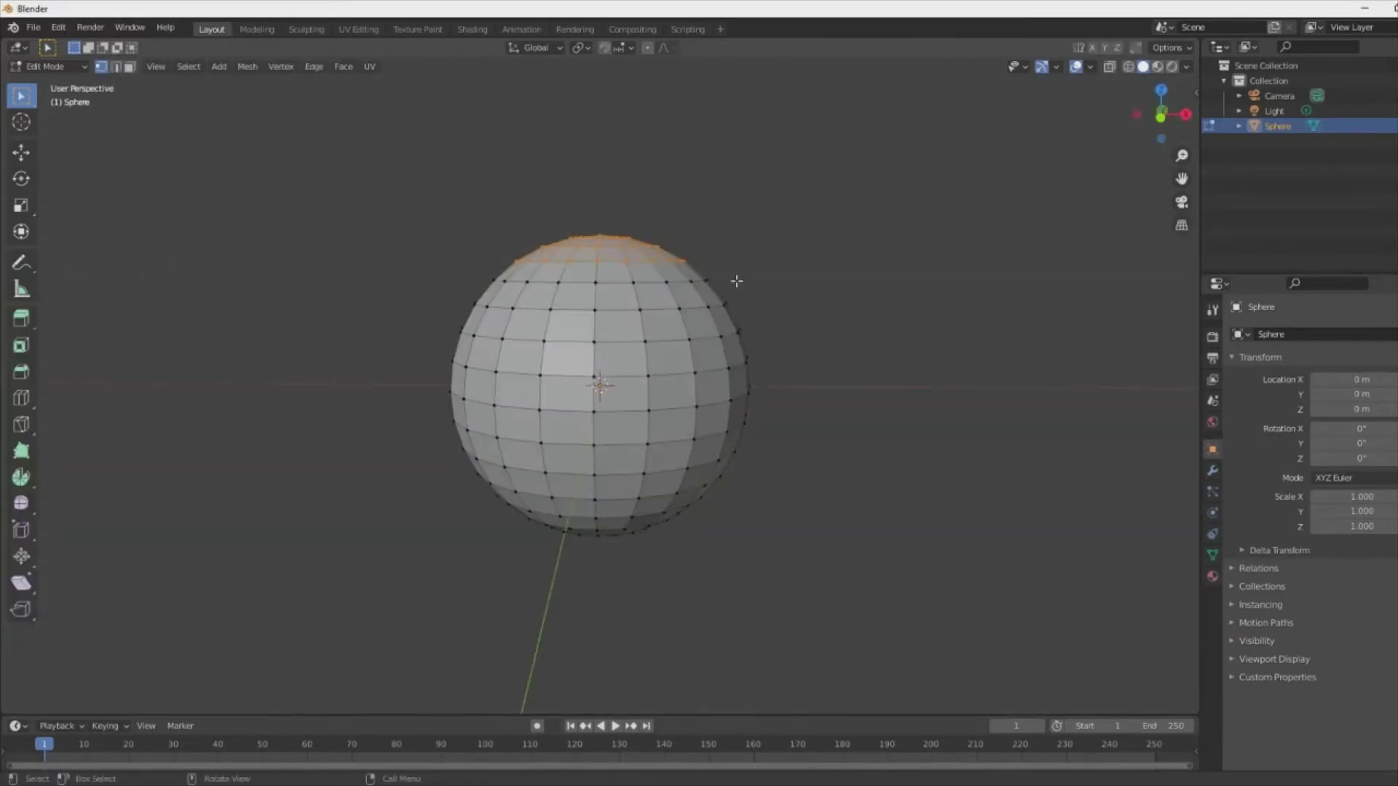
- Flatten and widen the sphere's top vertices, then extrude that ring upward into a neck
key(Escape)
key(KP_7)
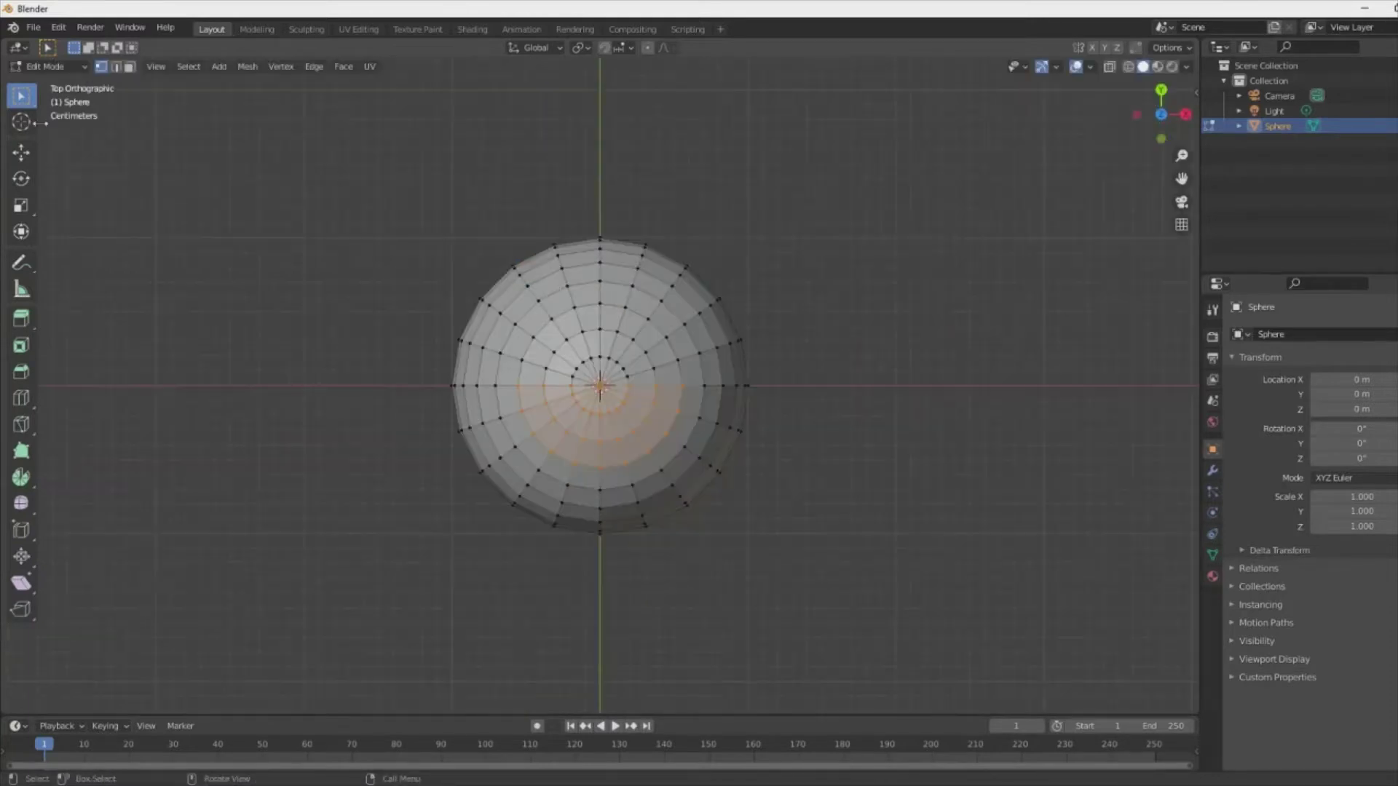
key(Escape)
scroll(801, 515, down, 3)
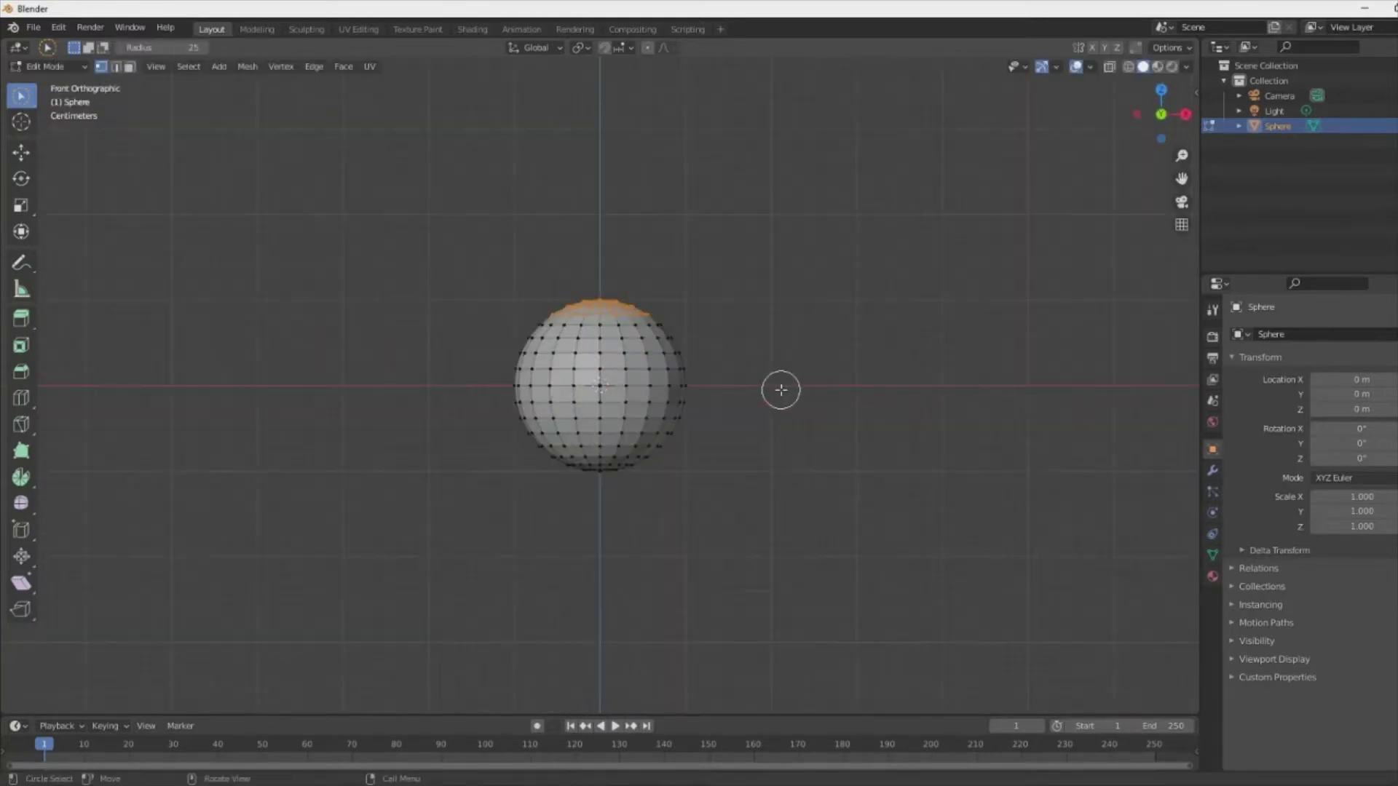
middle_drag(780, 389, 650, 462)
scroll(640, 297, up, 3)
key(KP_1)
click(21, 206)
mouse_move(619, 167)
mouse_down()
mouse_move(590, 206)
mouse_move(618, 157)
mouse_up()
middle_drag(618, 157, 633, 368)
key(KP_1)
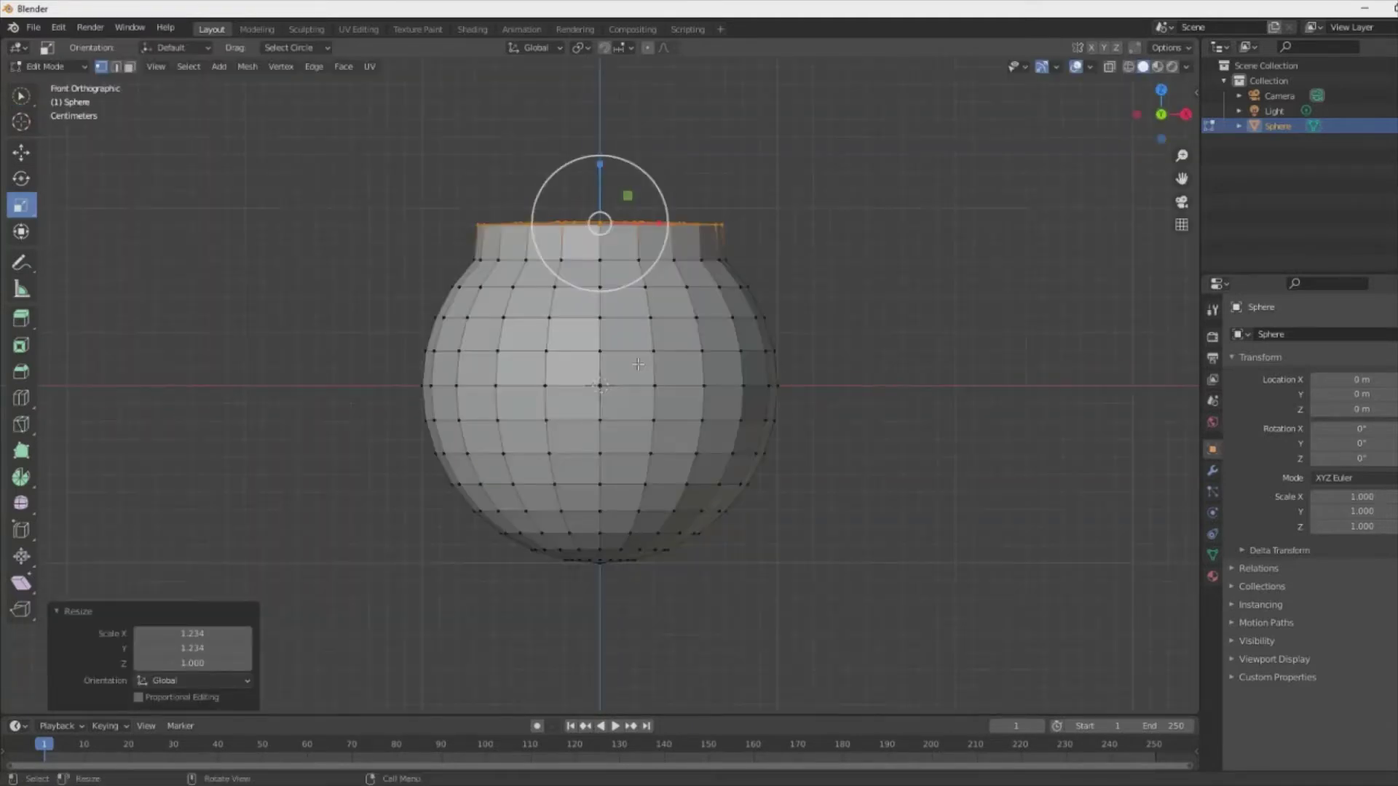
key(e)
right_click(640, 295)
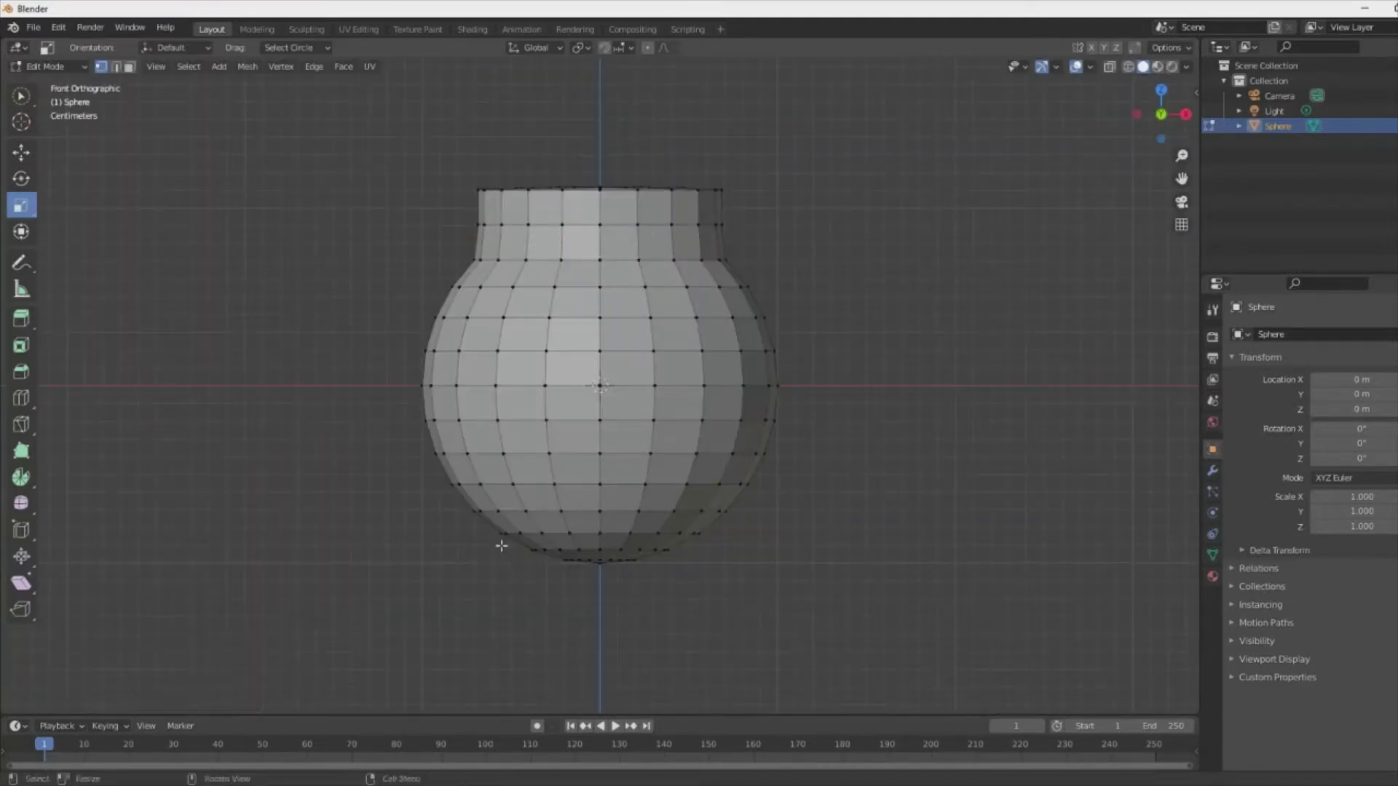
- Move the sphere's bottom edge loop along Z to flatten the base
alt+click(500, 546)
middle_drag(635, 558, 498, 366)
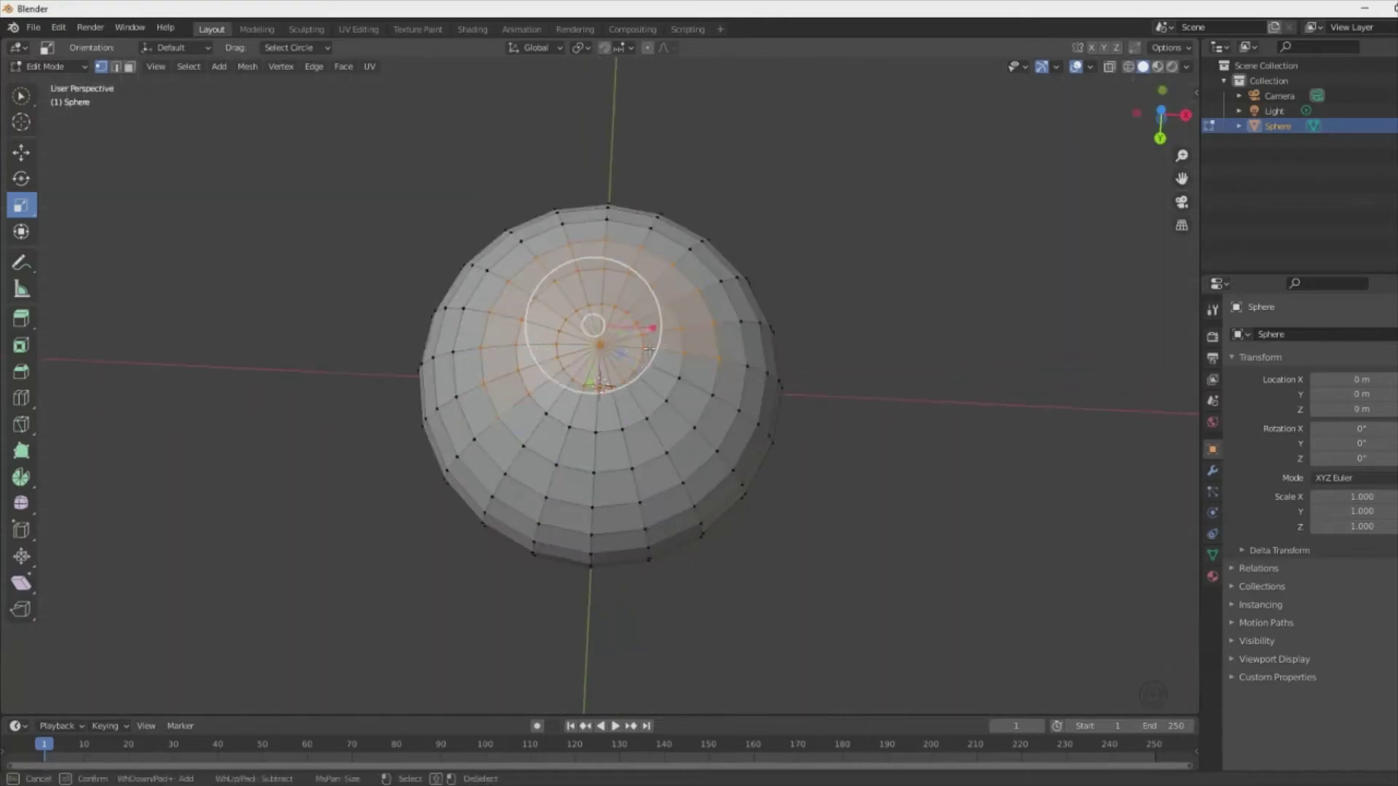
key(KP_1)
key(g)
key(z)
click(601, 517)
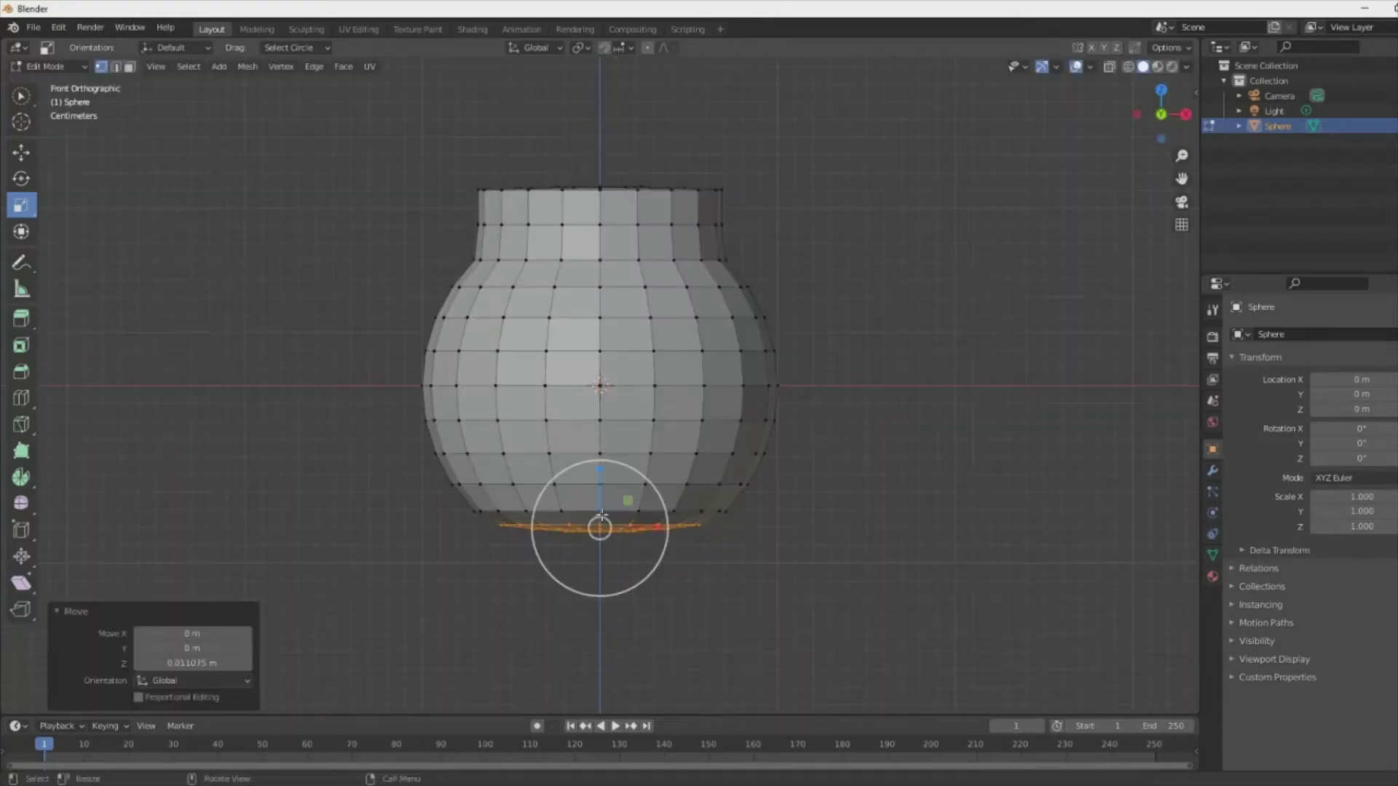
- Box-select the vase's top rows and move them along Z
key(w)
key(g)
key(z)
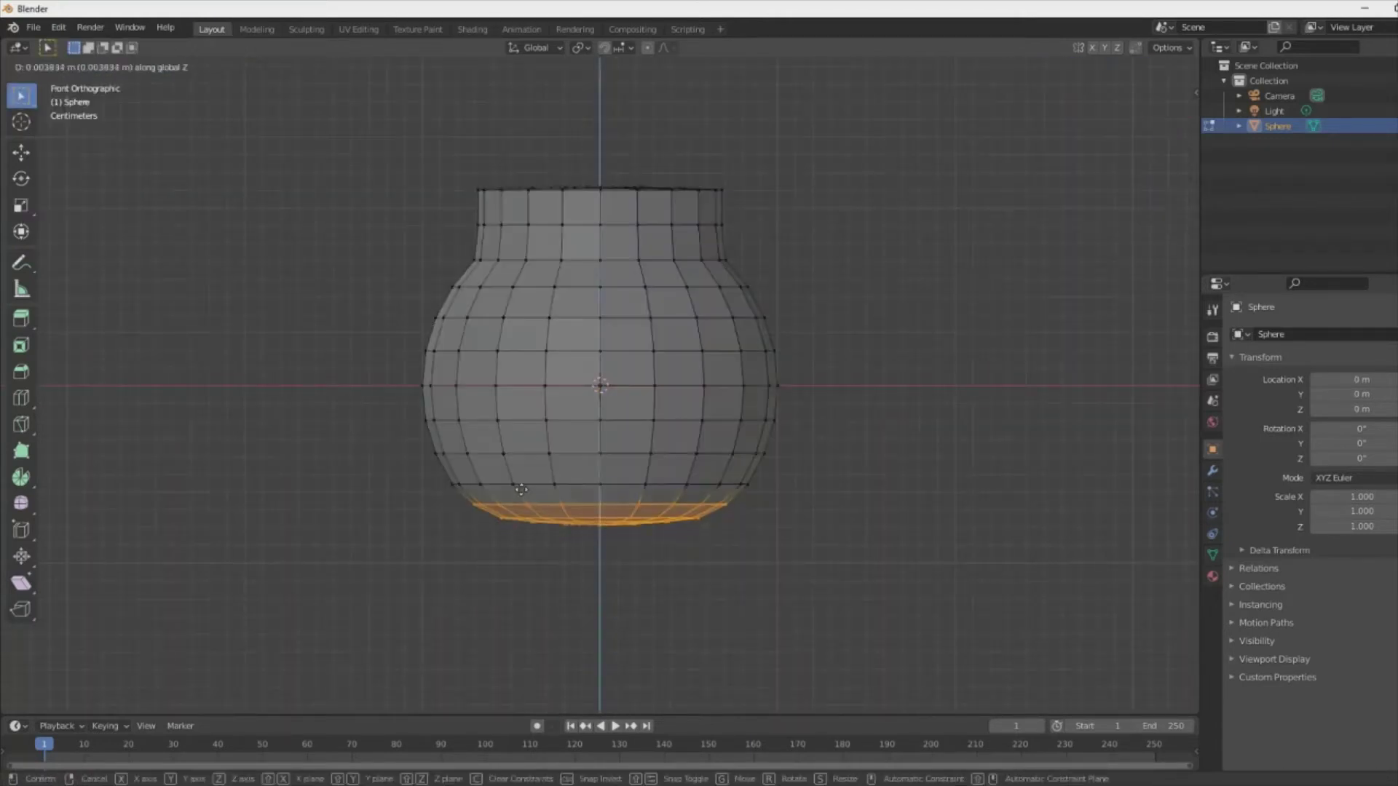
drag(406, 146, 781, 302)
key(g)
key(z)
click(780, 306)
middle_drag(780, 306, 930, 375)
- Scale the top rows narrower to form a slim upright neck
key(s)
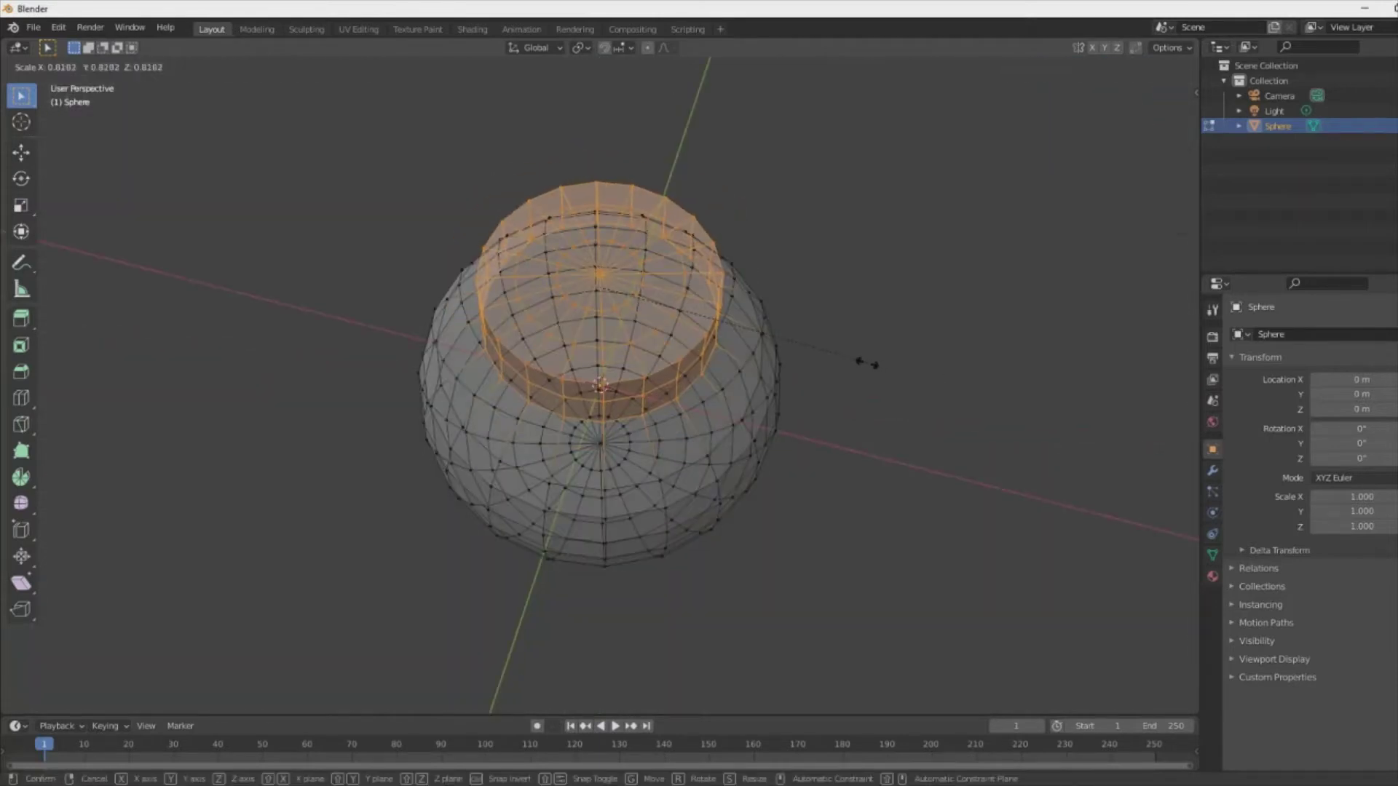
click(820, 369)
key(KP_1)
middle_drag(538, 326, 849, 306)
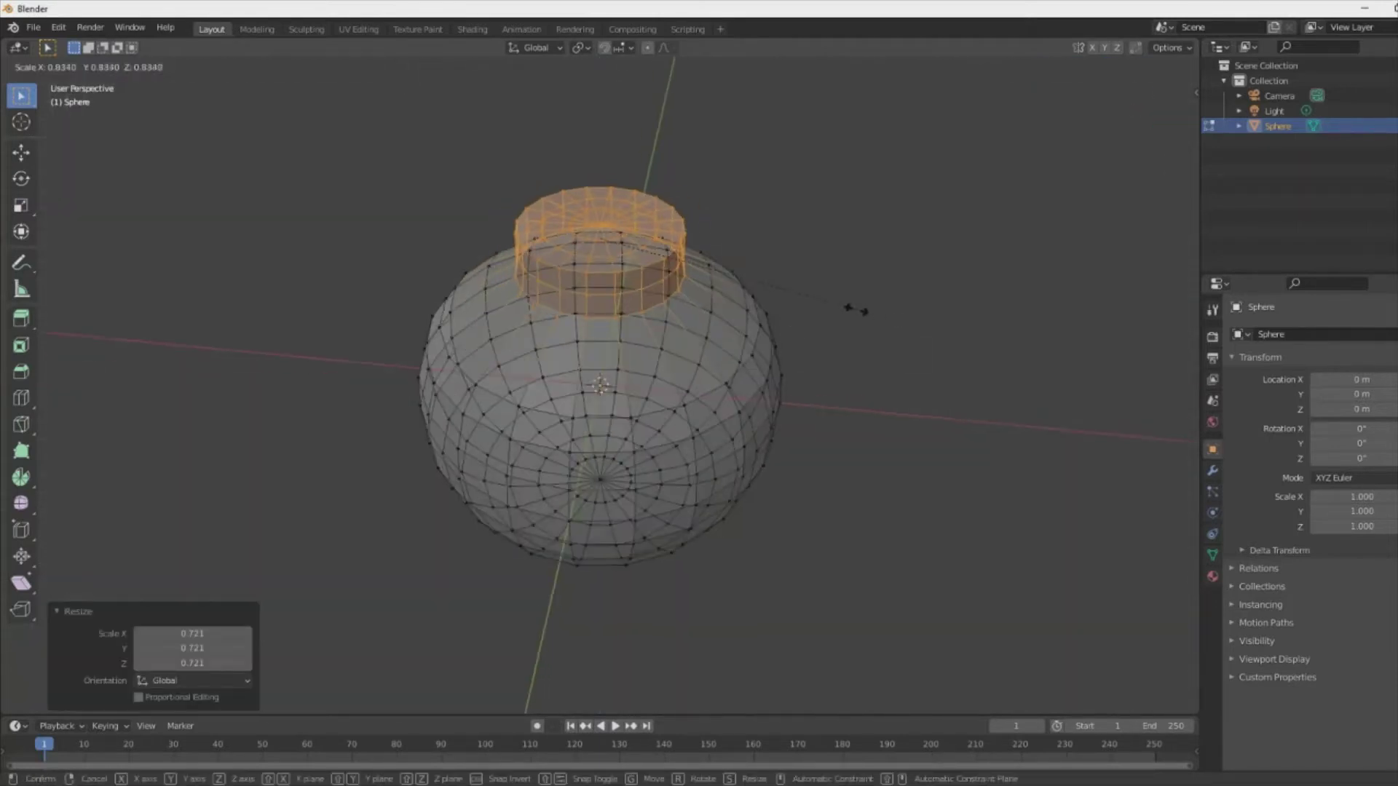
key(s)
click(846, 250)
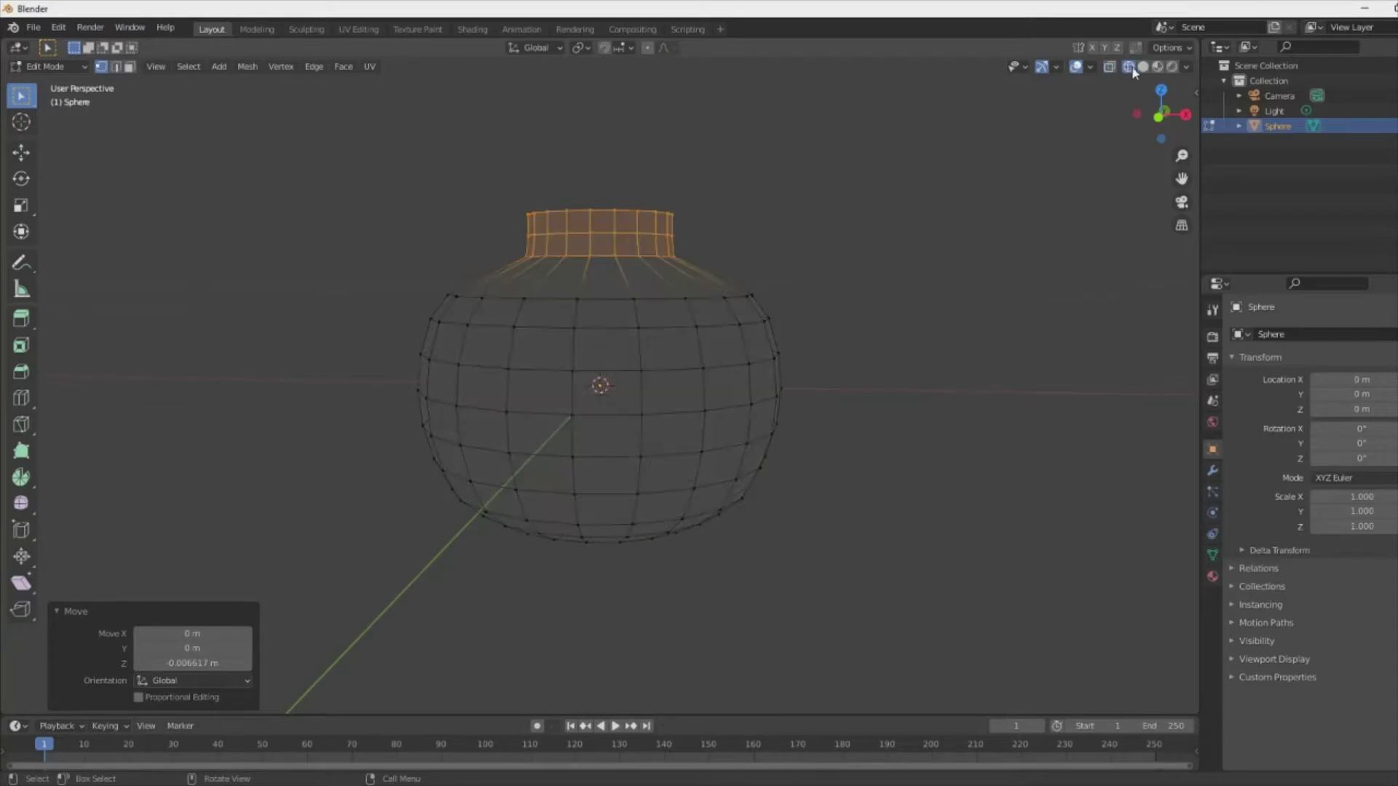
key(alt+z)
- Add a horizontal loop cut across the vase body
middle_drag(1106, 112, 461, 219)
key(ctrl+r)
click(532, 255)
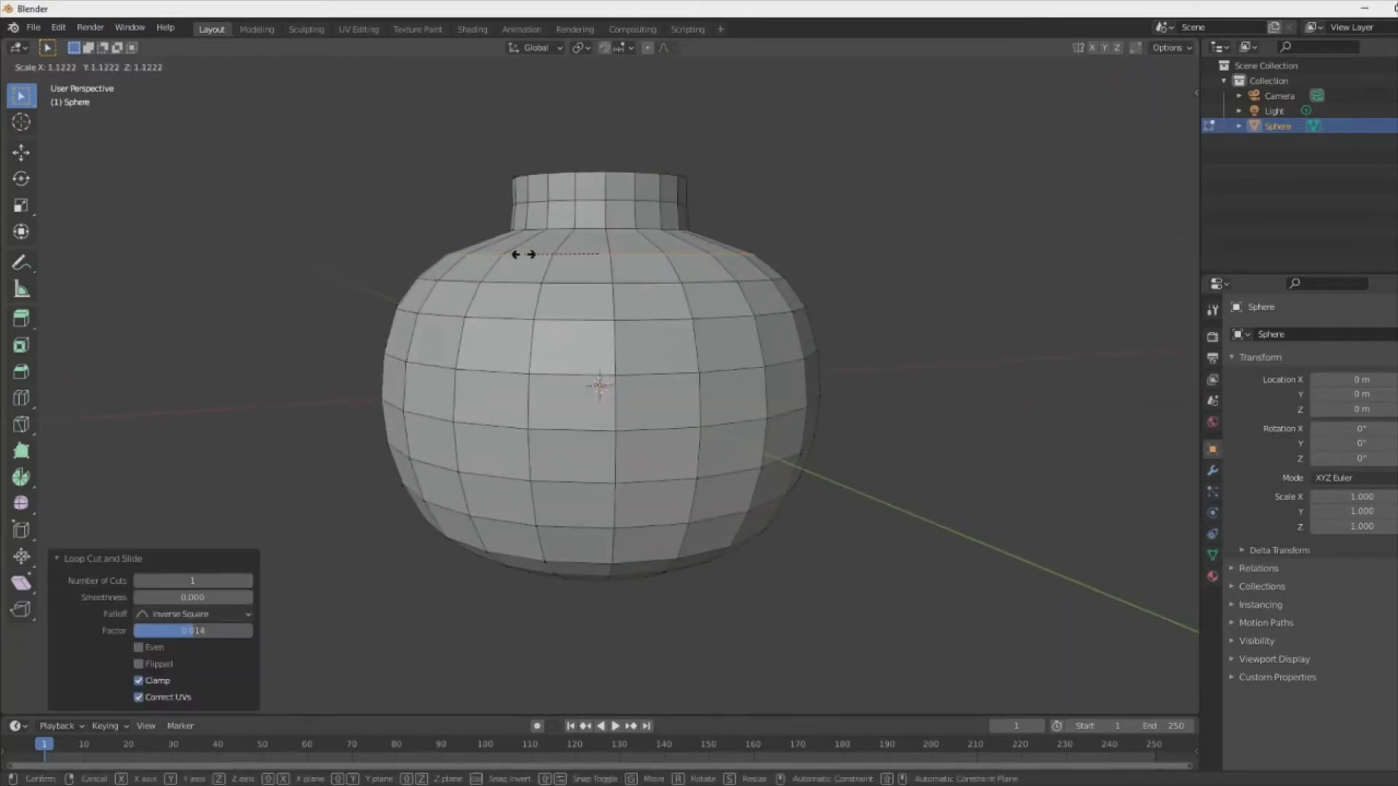
click(522, 254)
- Fill the top rim loop with a face and raise it along Z
drag(495, 132, 691, 186)
key(alt+z)
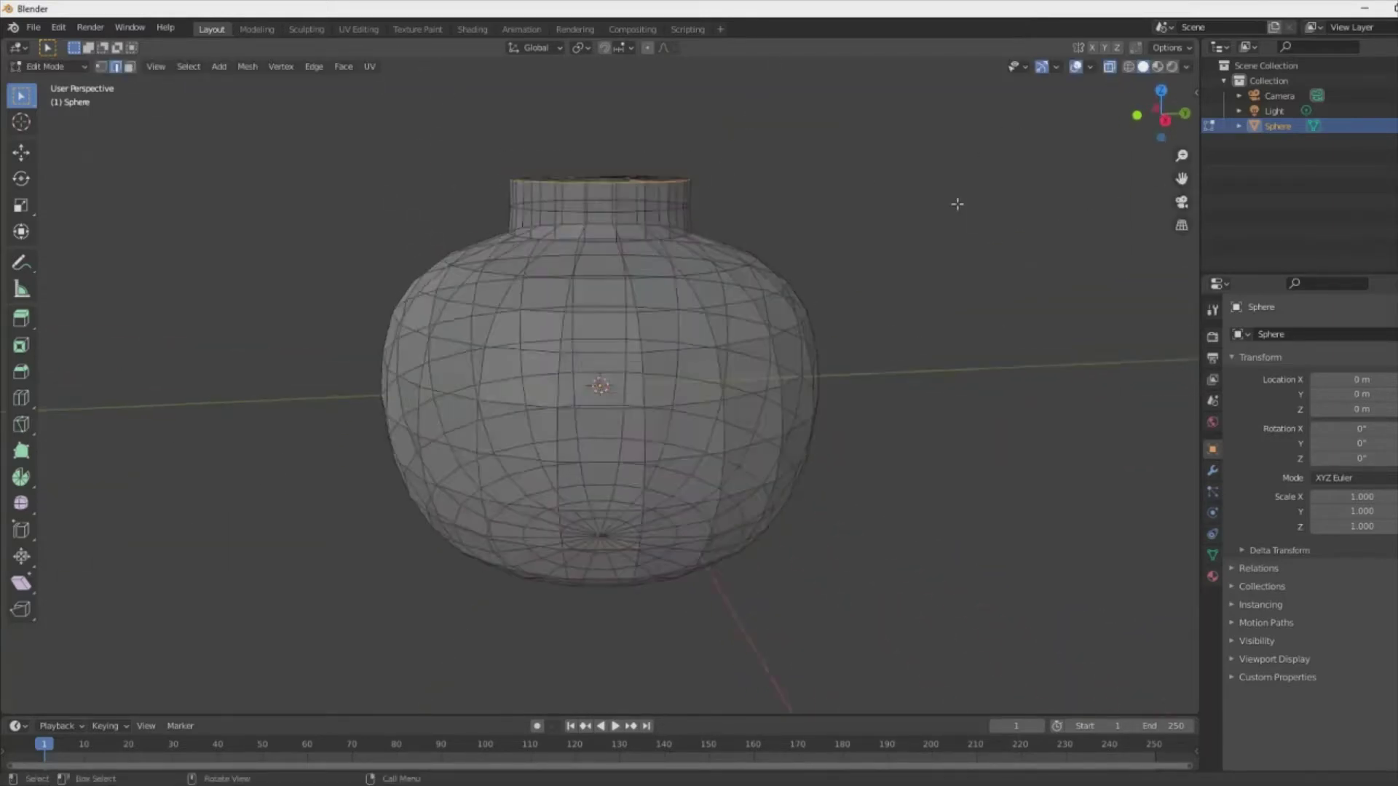
middle_drag(957, 204, 746, 194)
key(f)
key(g)
key(z)
click(743, 230)
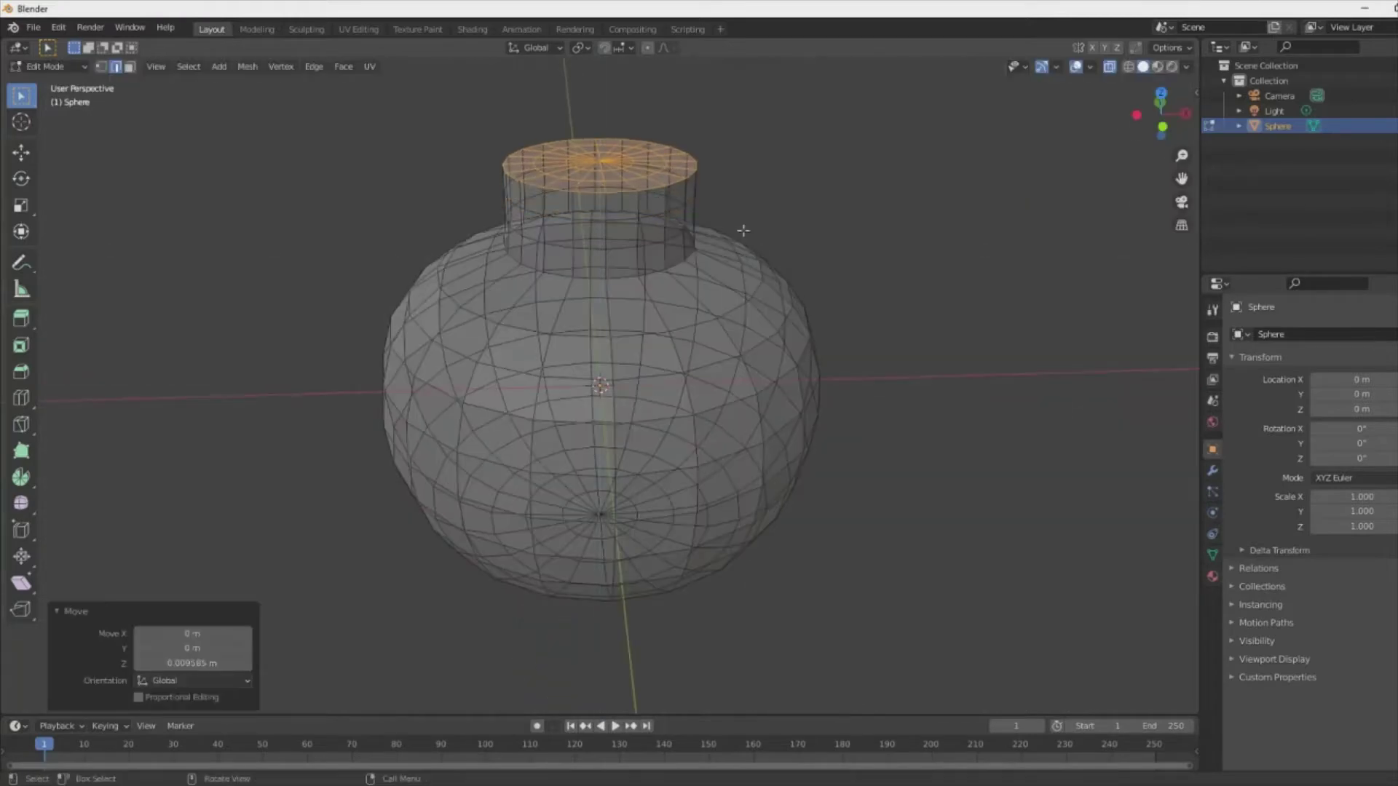
key(alt+z)
key(KP_7)
middle_drag(929, 182, 930, 228)
- Extrude the top face in place and scale it outward to 1.27 into a wider lip
key(shift+space)
key(s)
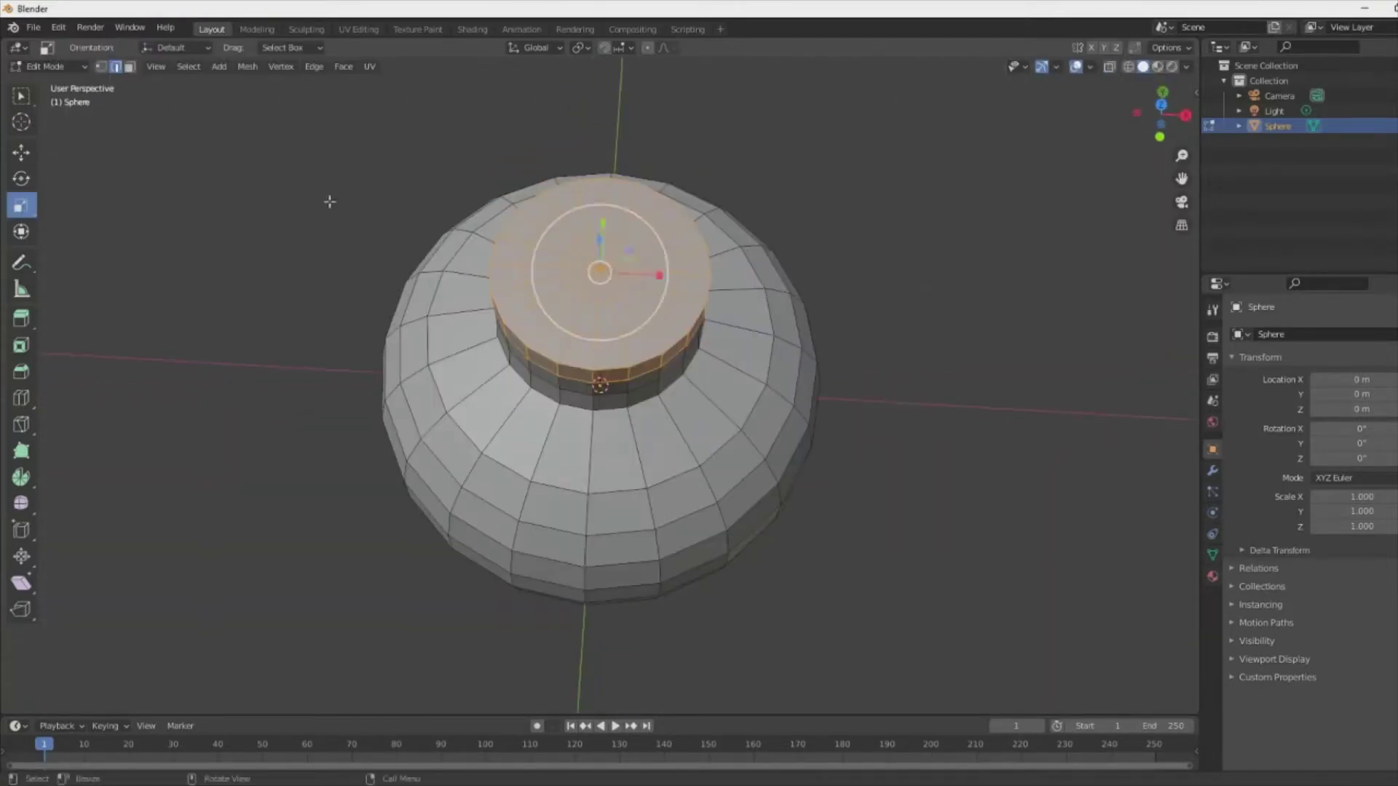
key(KP_7)
drag(630, 397, 639, 405)
key(KP_1)
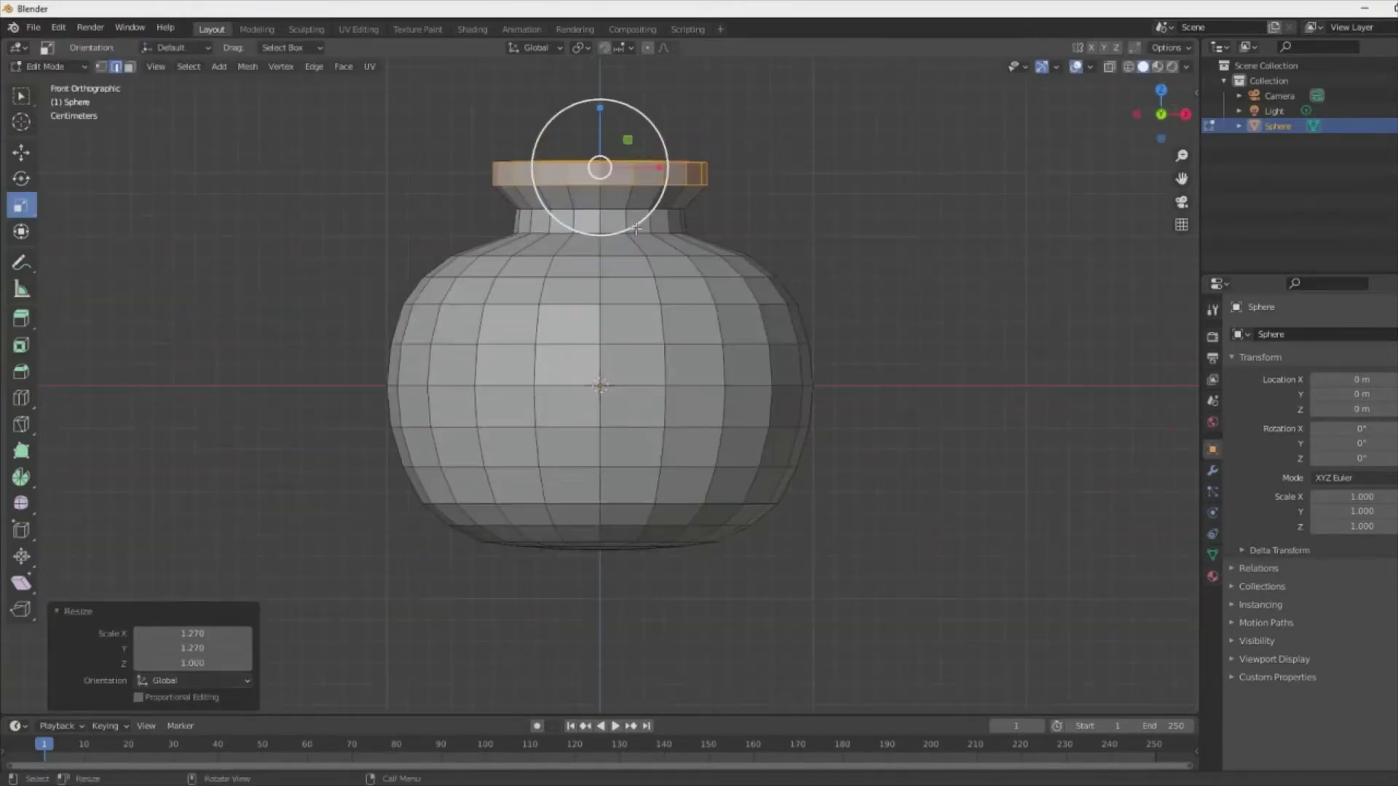
alt+click(567, 210)
click(603, 211)
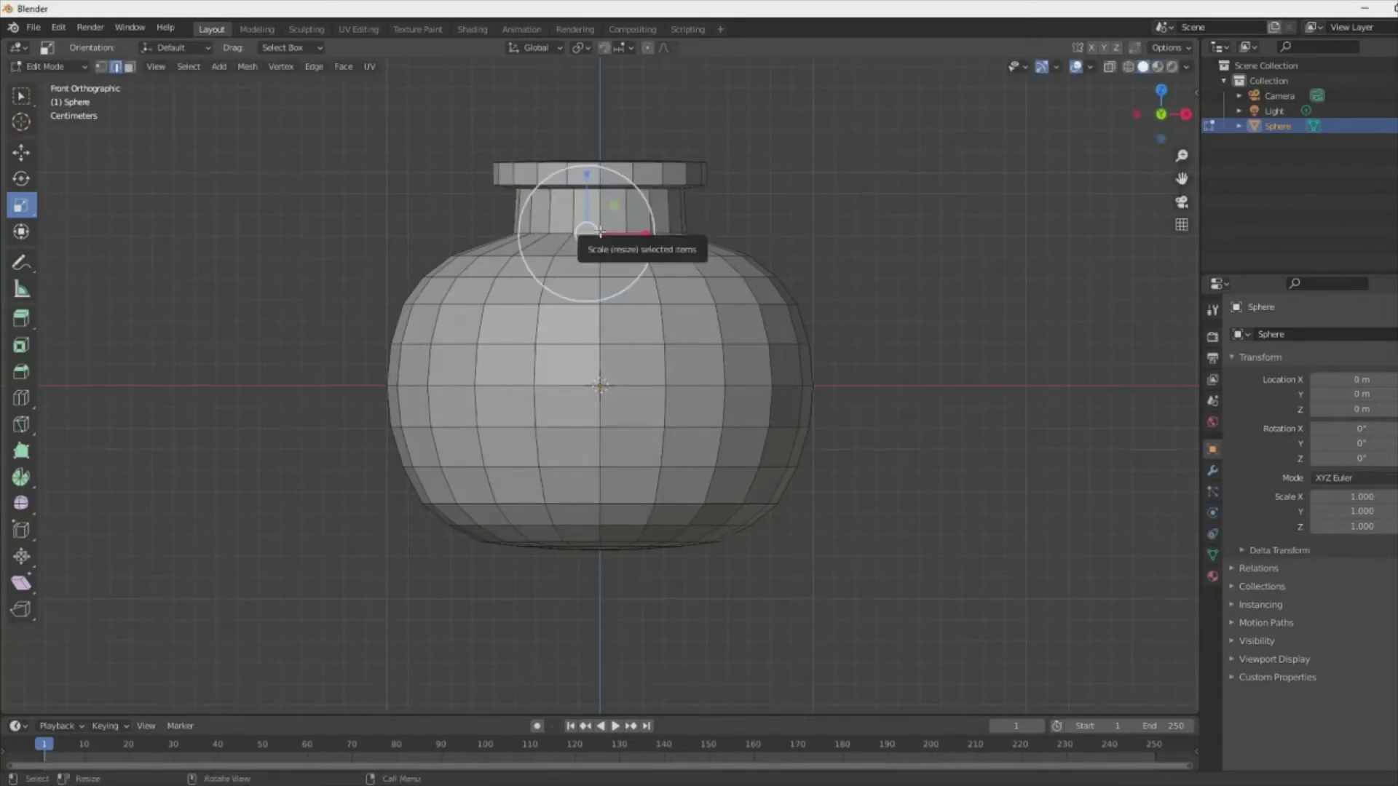
click(813, 247)
middle_drag(728, 328, 728, 255)
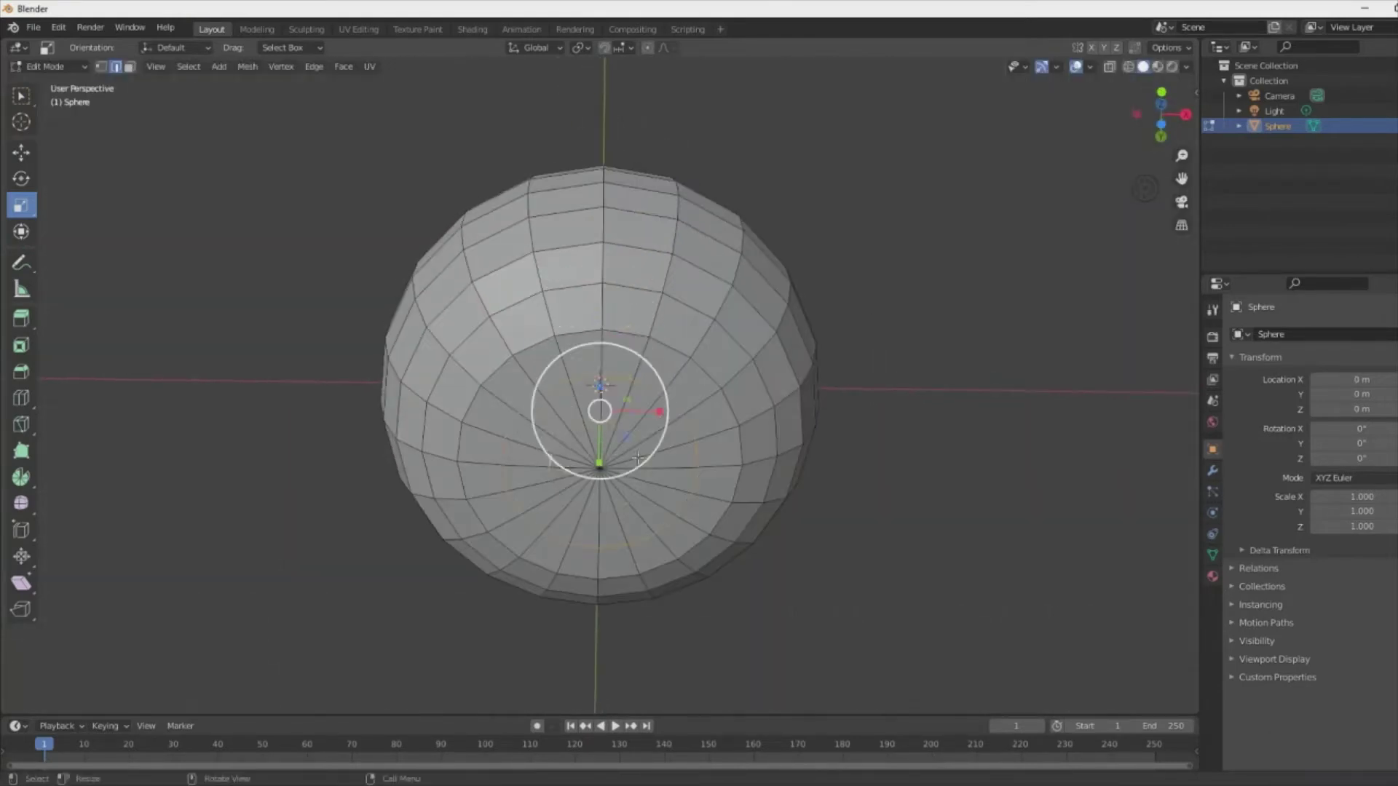
- Move the bottom loops along Z and add a loop cut near the base
alt+click(655, 557)
key(g)
key(z)
click(617, 515)
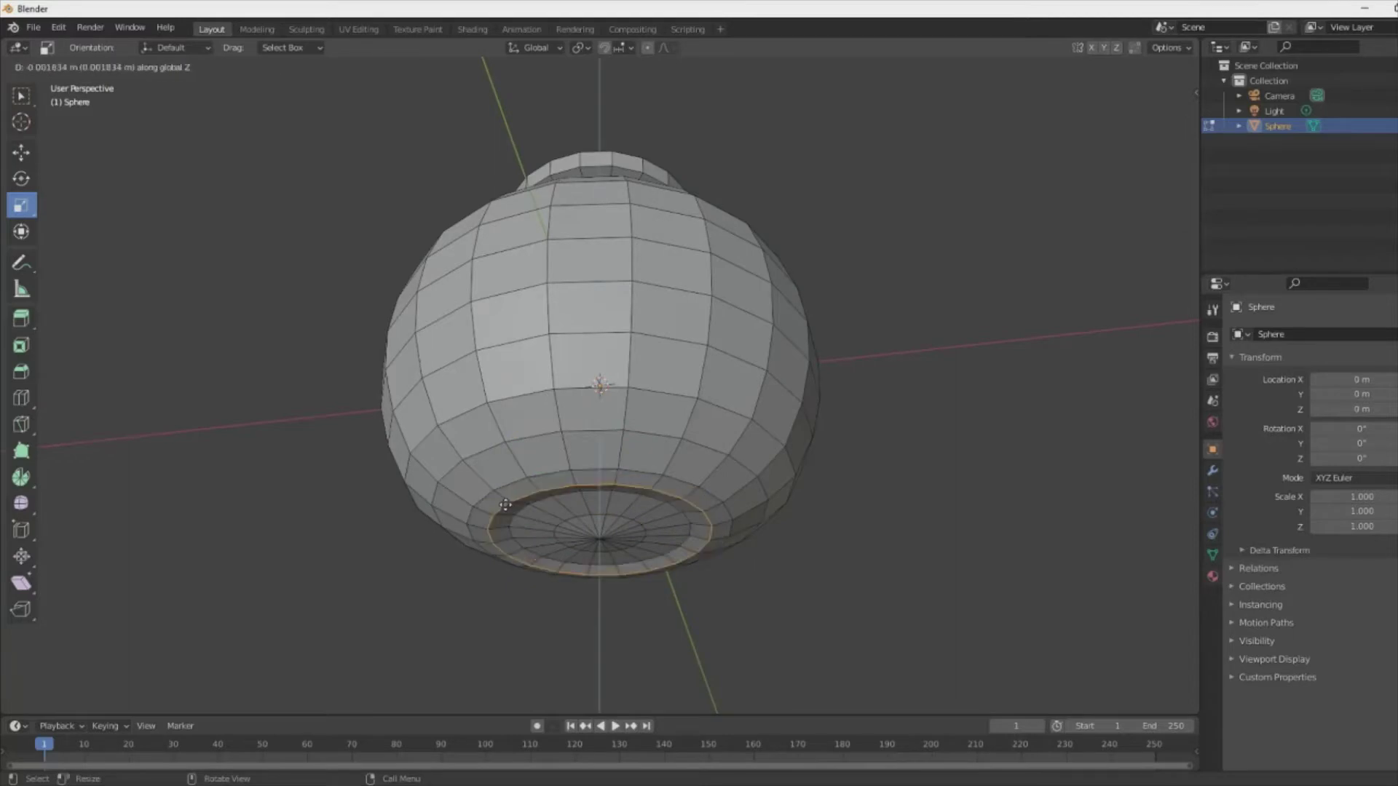
click(505, 504)
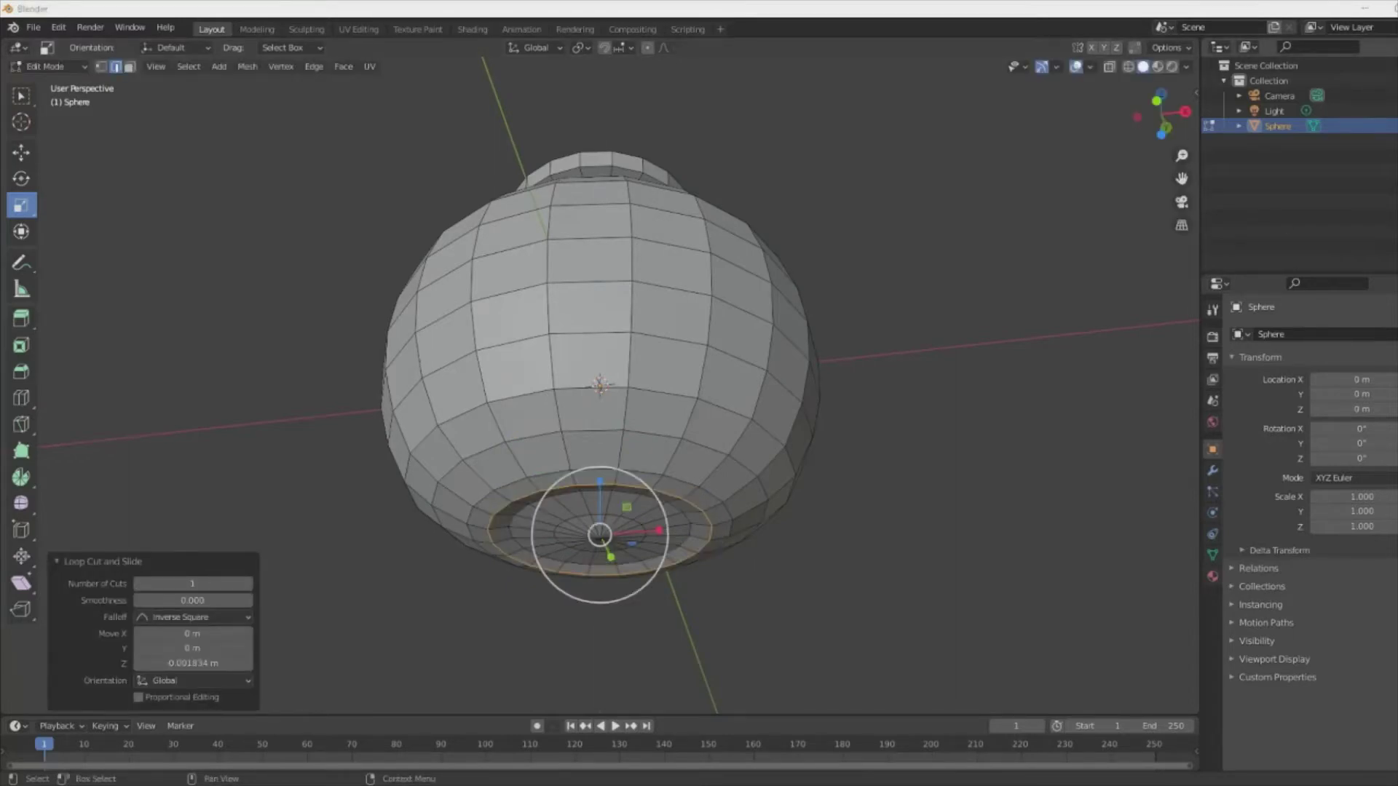
key(KP_1)
- Reposition the bottom loop vertically along Z
key(g)
key(z)
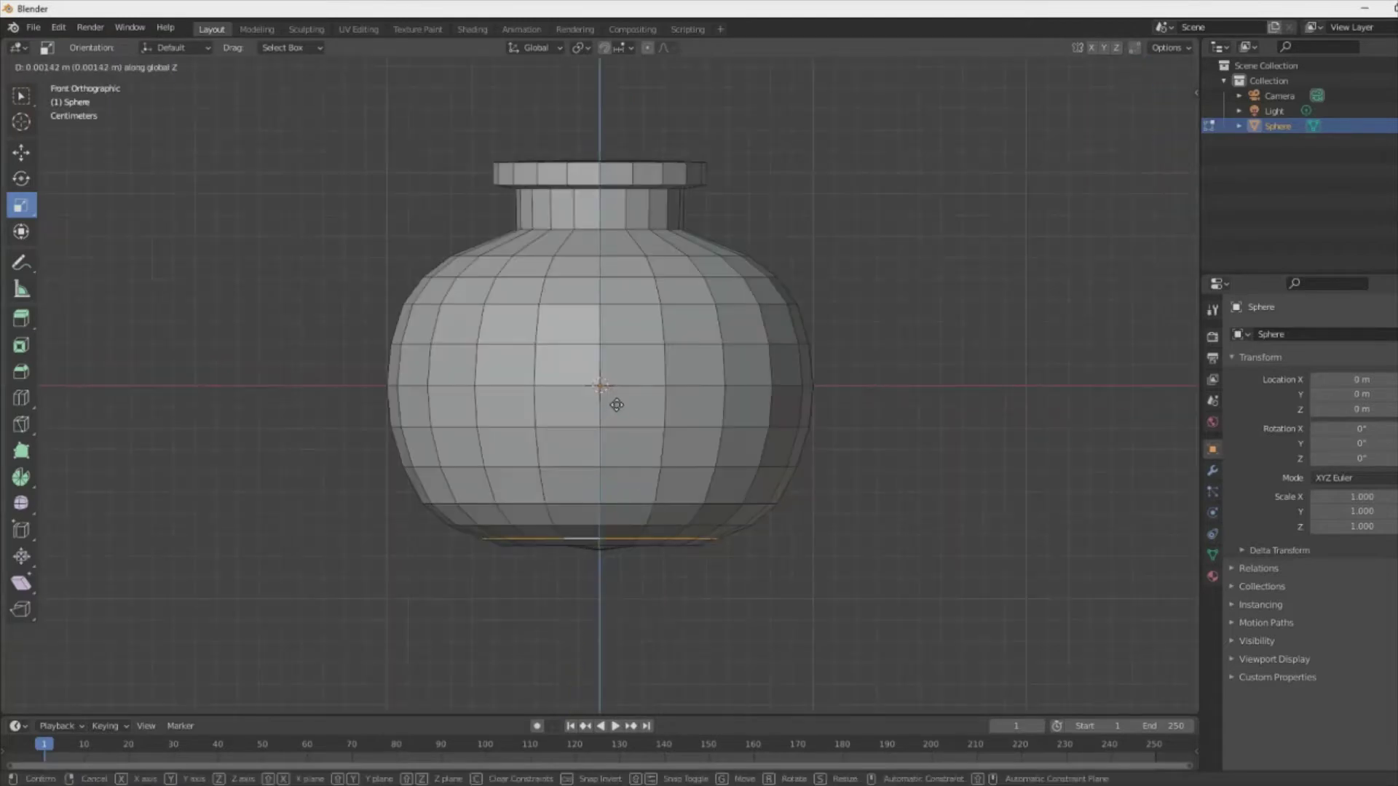
click(617, 405)
middle_drag(616, 405, 545, 520)
key(ctrl+z)
- Scale the bottom loop narrower and shift it along Z into a recessed stepped foot
key(KP_1)
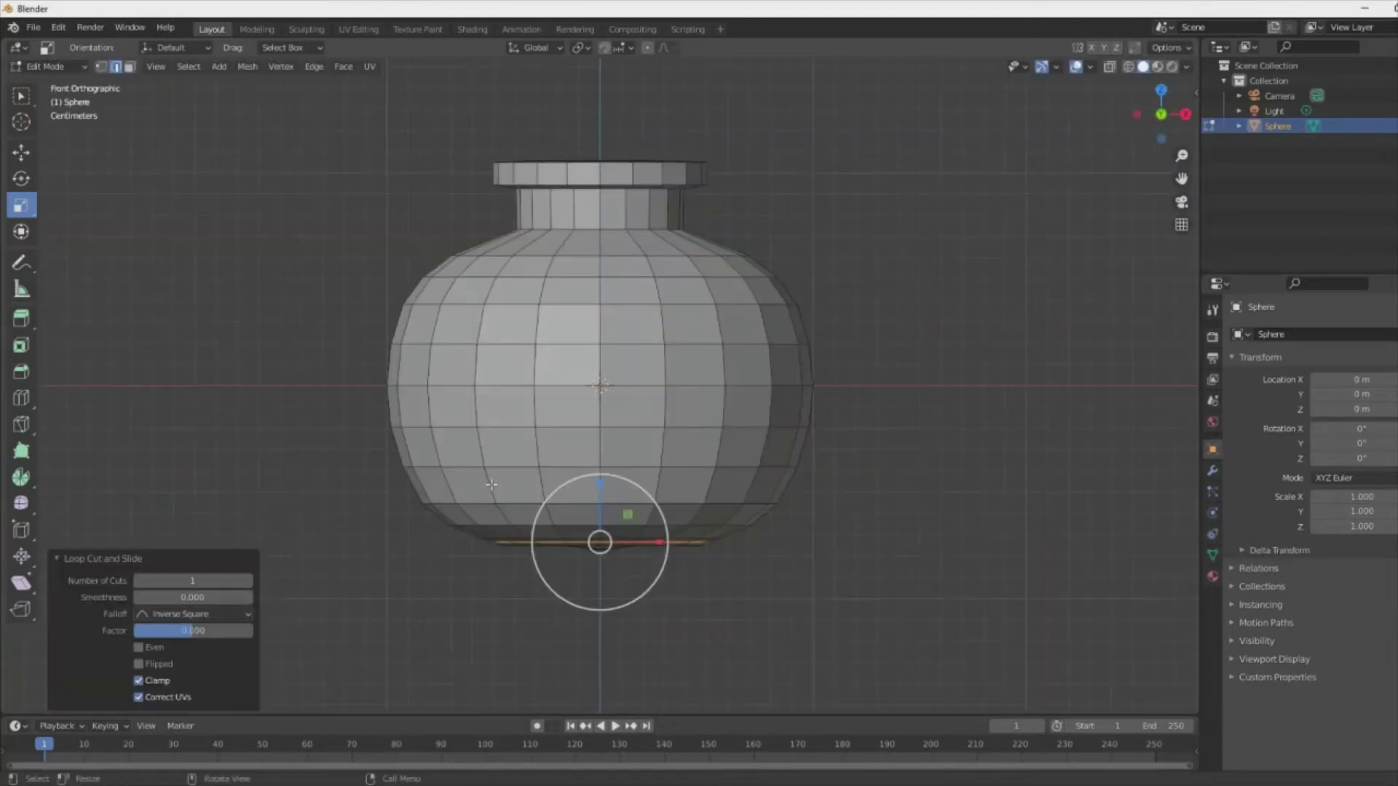
scroll(491, 484, up, 3)
key(s)
click(499, 382)
mouse_move(500, 383)
middle_down()
mouse_move(537, 363)
mouse_move(929, 452)
mouse_move(945, 427)
mouse_move(592, 577)
mouse_move(820, 648)
mouse_move(849, 602)
mouse_move(842, 572)
mouse_move(608, 279)
middle_up()
key(KP_1)
key(s)
click(536, 362)
key(g)
key(z)
click(639, 564)
- Delete the neck's top cap faces and push the inner rim down along Z into a hollow mouth
key(w)
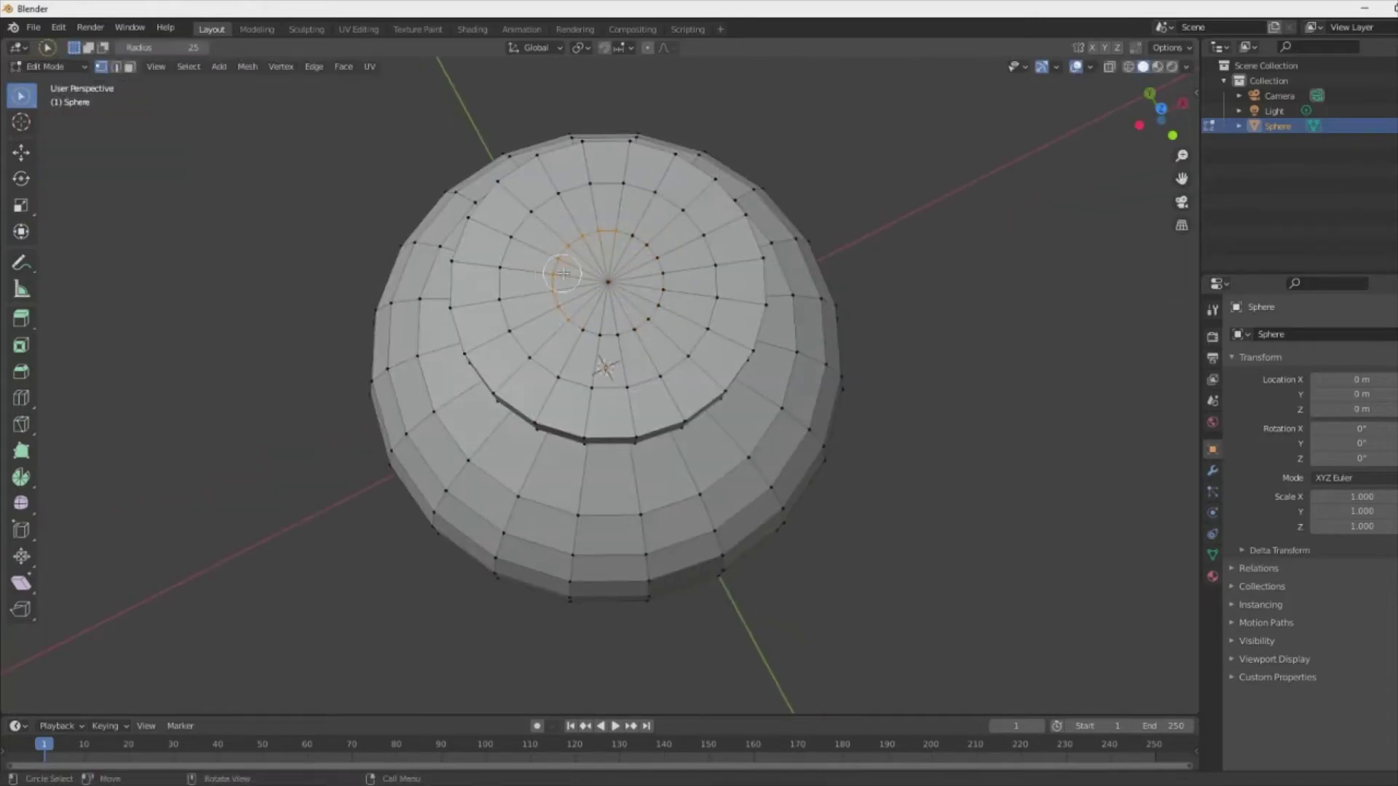
key(x)
click(590, 363)
middle_drag(590, 363, 531, 134)
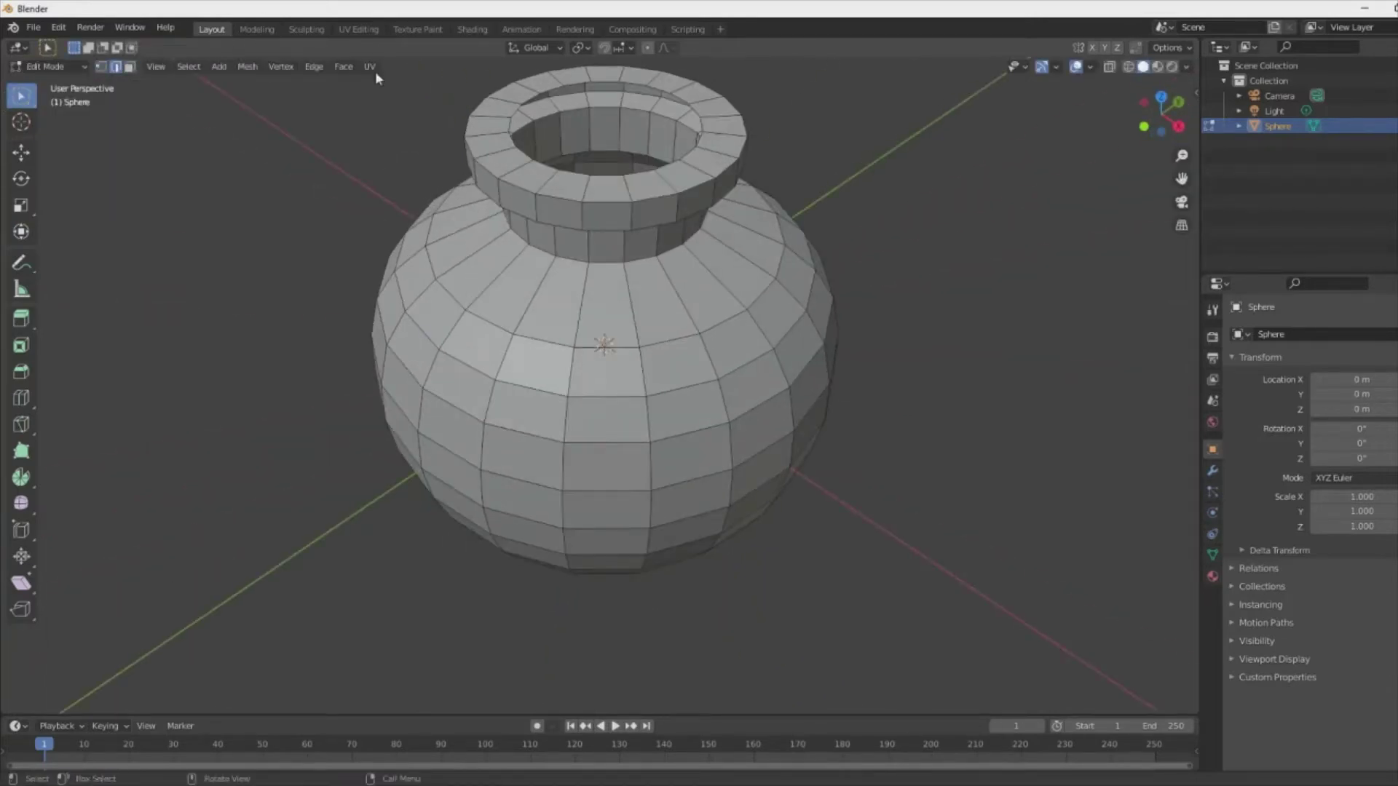
scroll(510, 219, up, 4)
shift+middle_drag(510, 219, 537, 212)
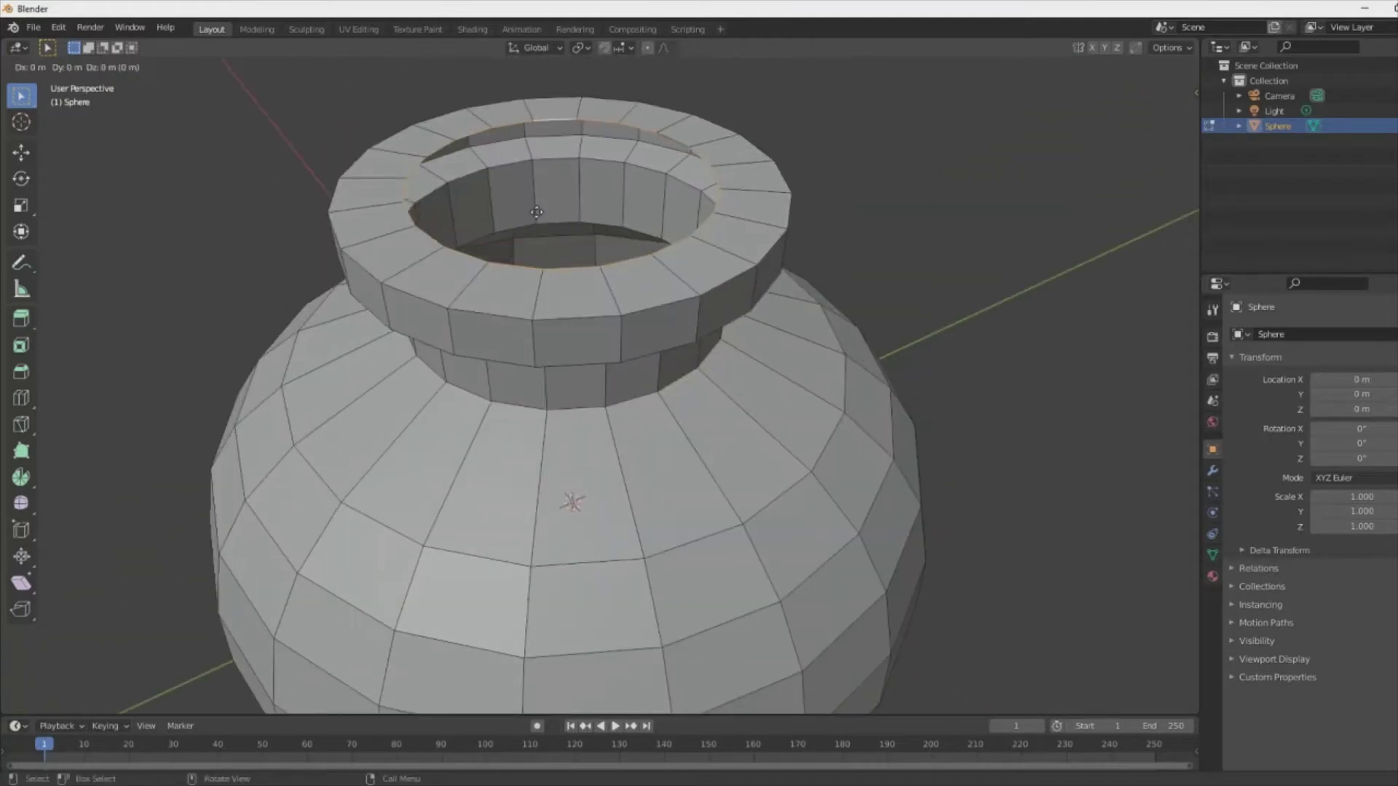
key(z)
click(541, 332)
middle_drag(540, 333, 490, 409)
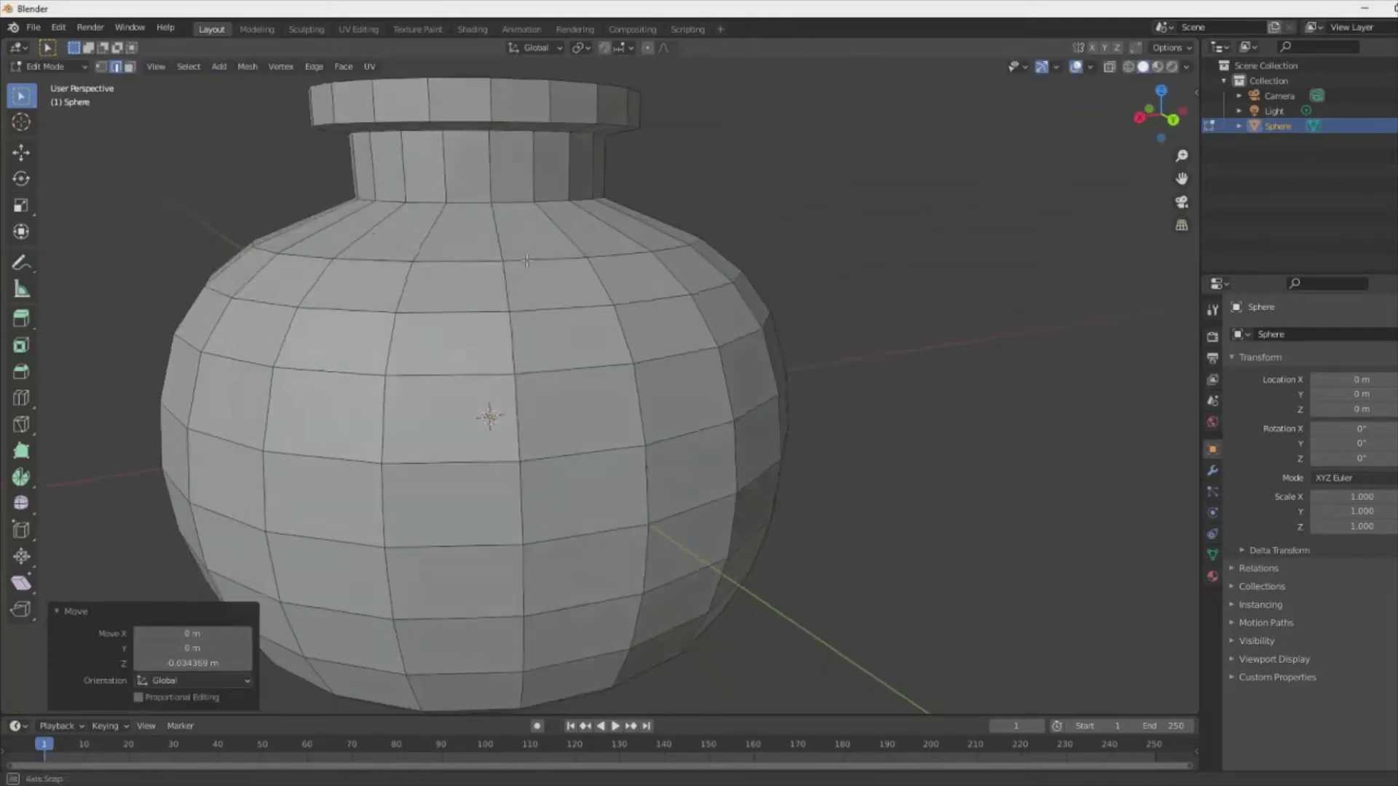
scroll(489, 409, down, 2)
scroll(521, 417, down, 1)
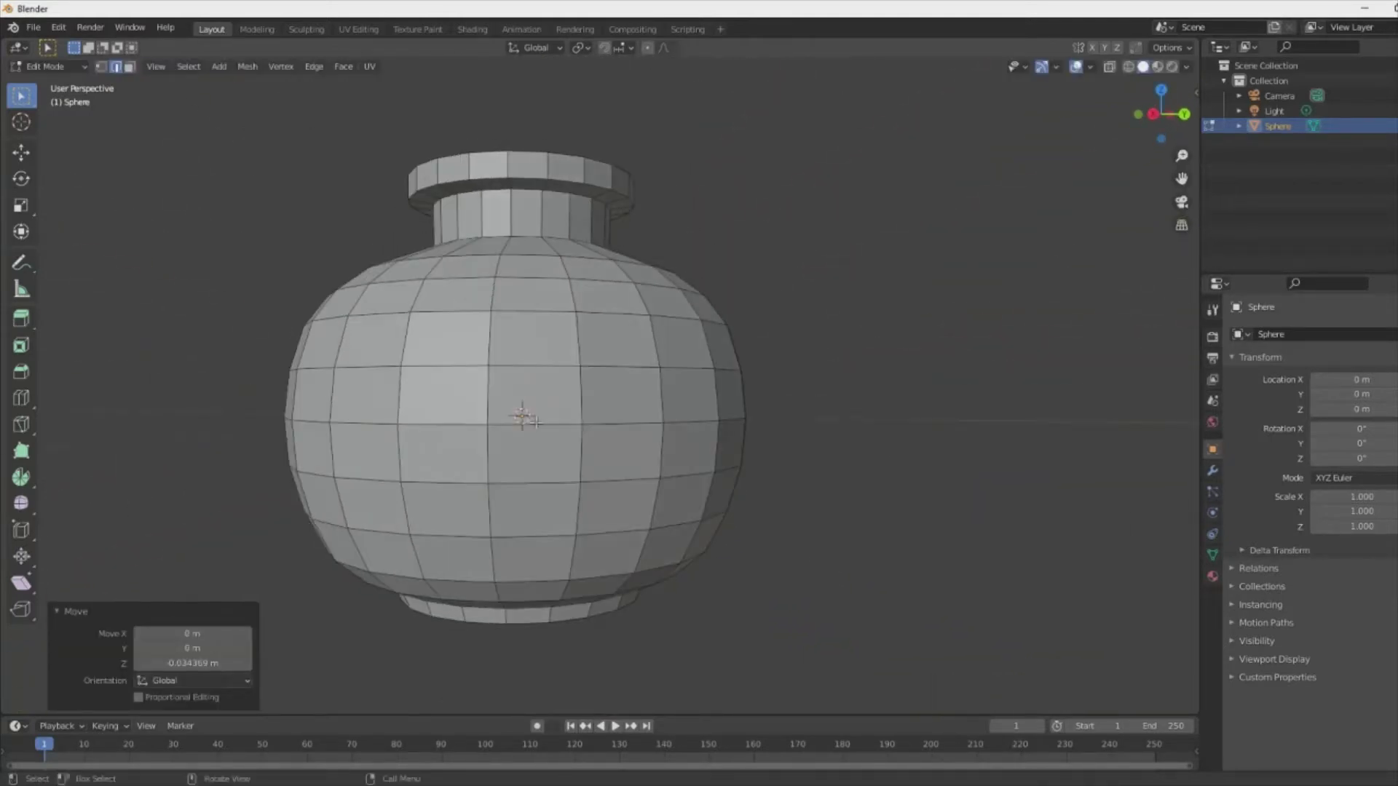
- Return to Object Mode and add a cylinder mesh
key(Tab)
key(shift+a)
click(895, 403)
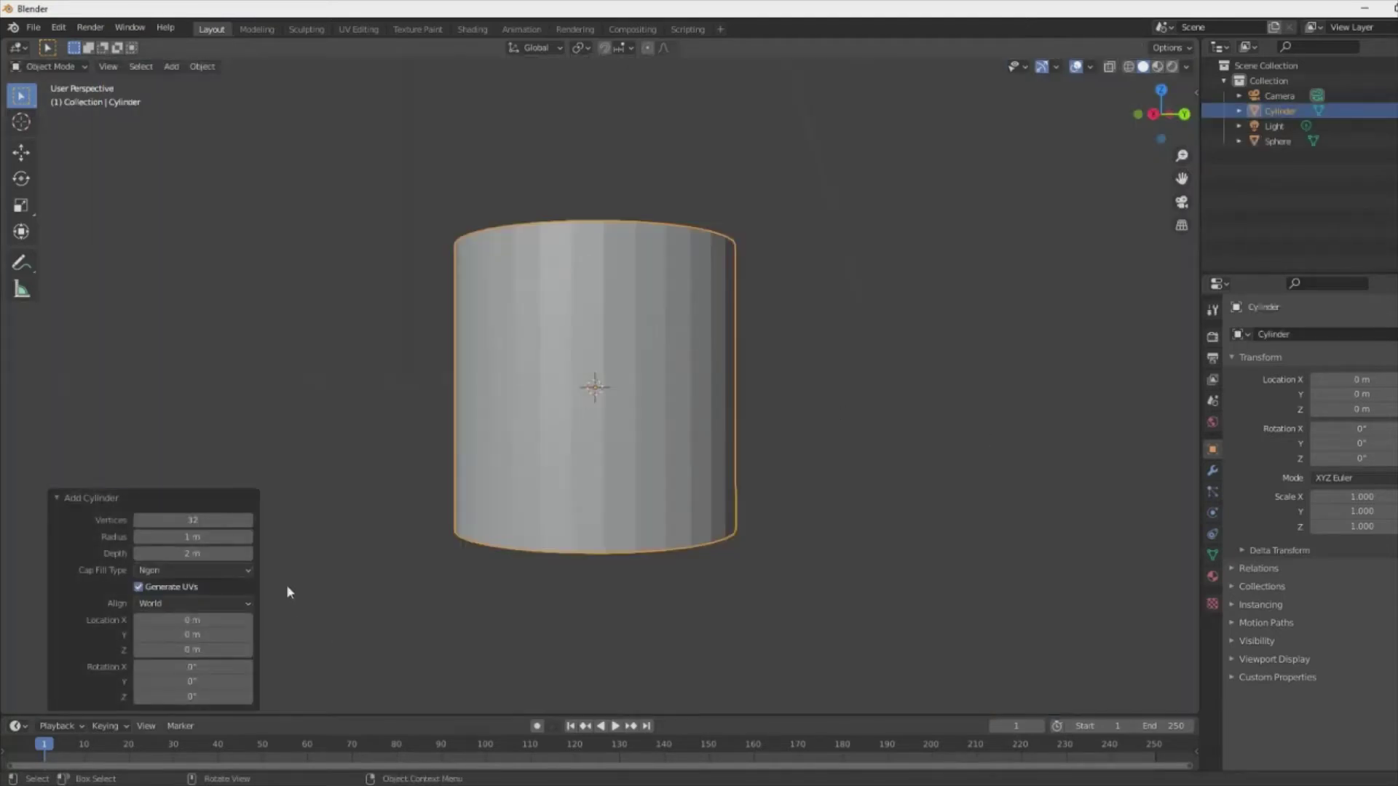
- Shrink the new cylinder and move it along Z above the vase
key(s)
click(612, 385)
key(KP_1)
key(g)
key(z)
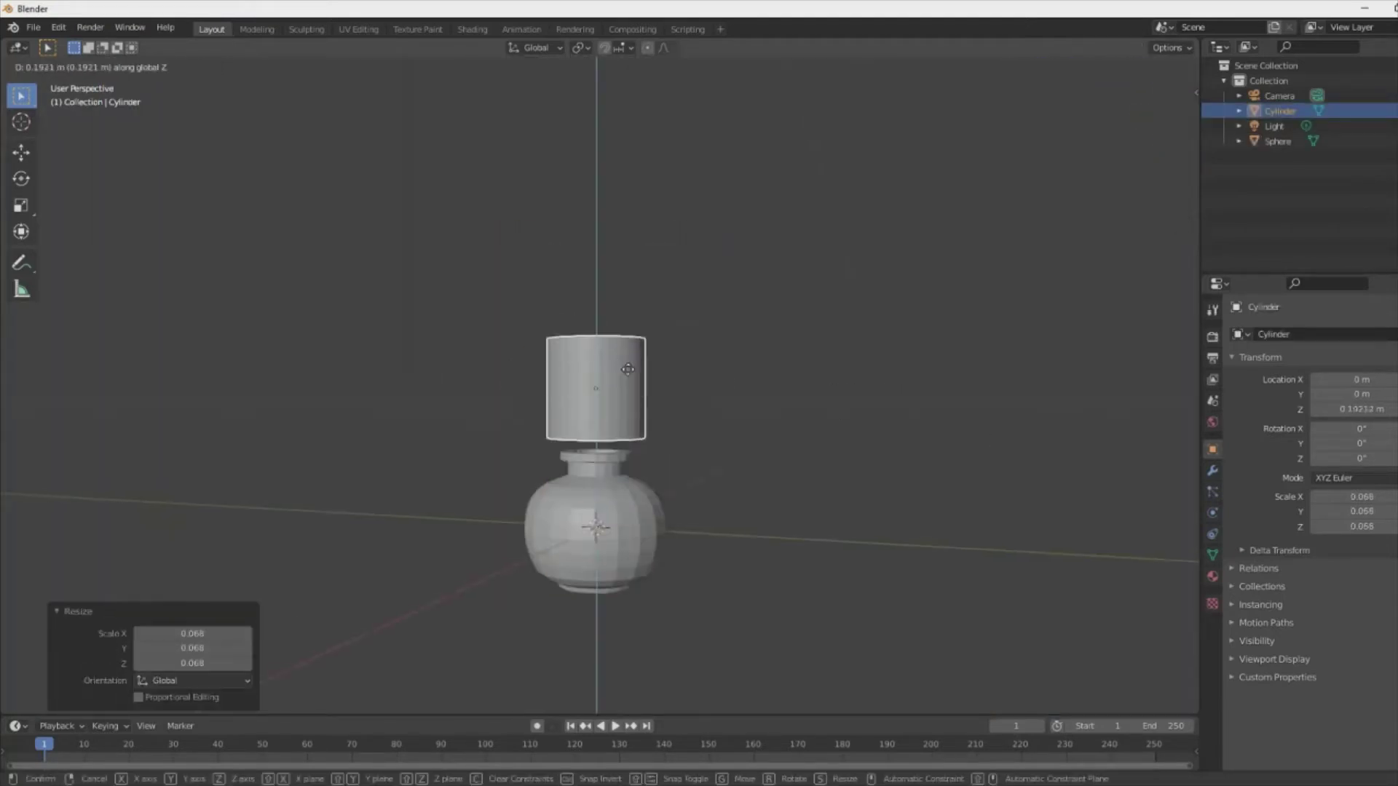
click(936, 483)
scroll(935, 483, up, 3)
- Scale the cylinder smaller and lower it onto the bottle neck
key(s)
click(813, 454)
middle_drag(813, 455, 653, 505)
key(g)
key(z)
click(655, 507)
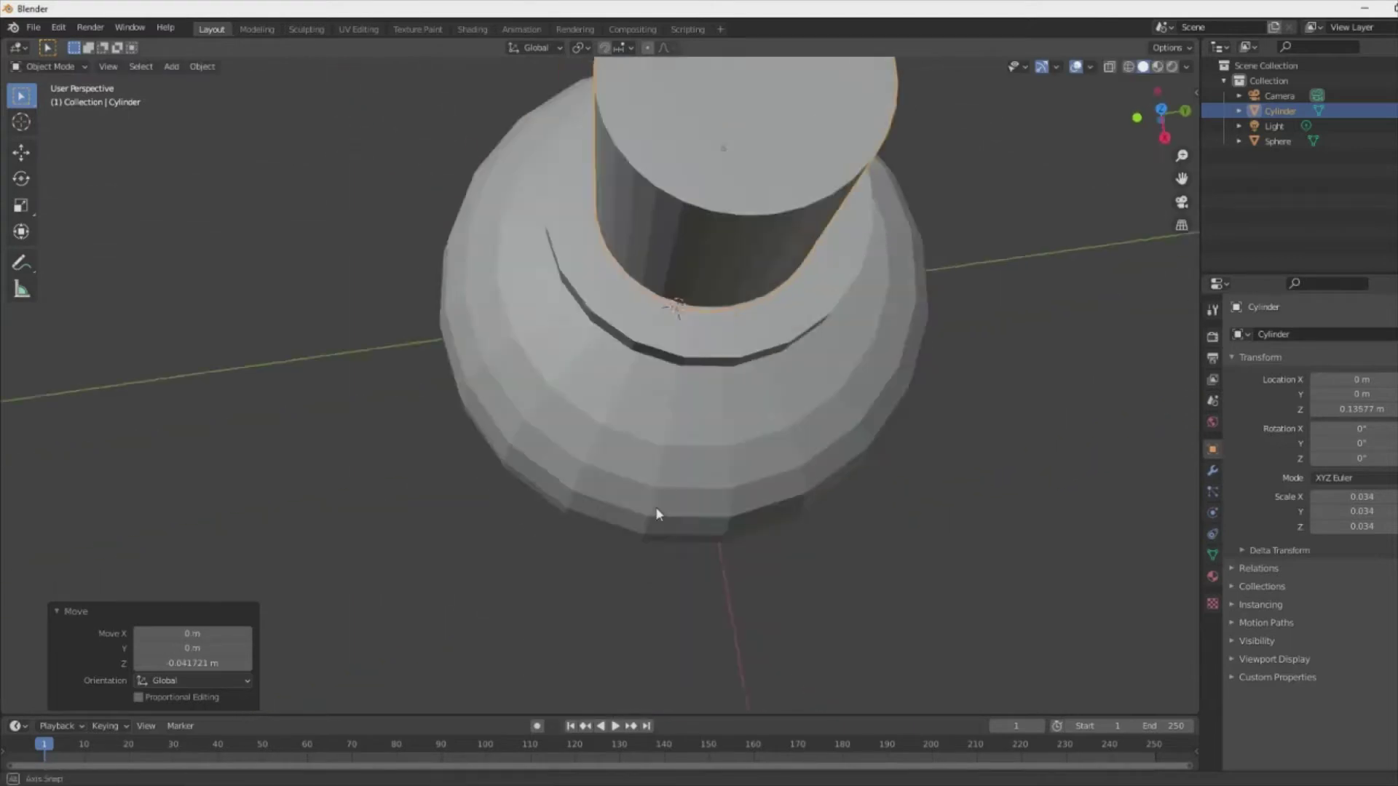
scroll(655, 506, up, 4)
click(911, 450)
scroll(956, 356, down, 5)
scroll(609, 294, down, 2)
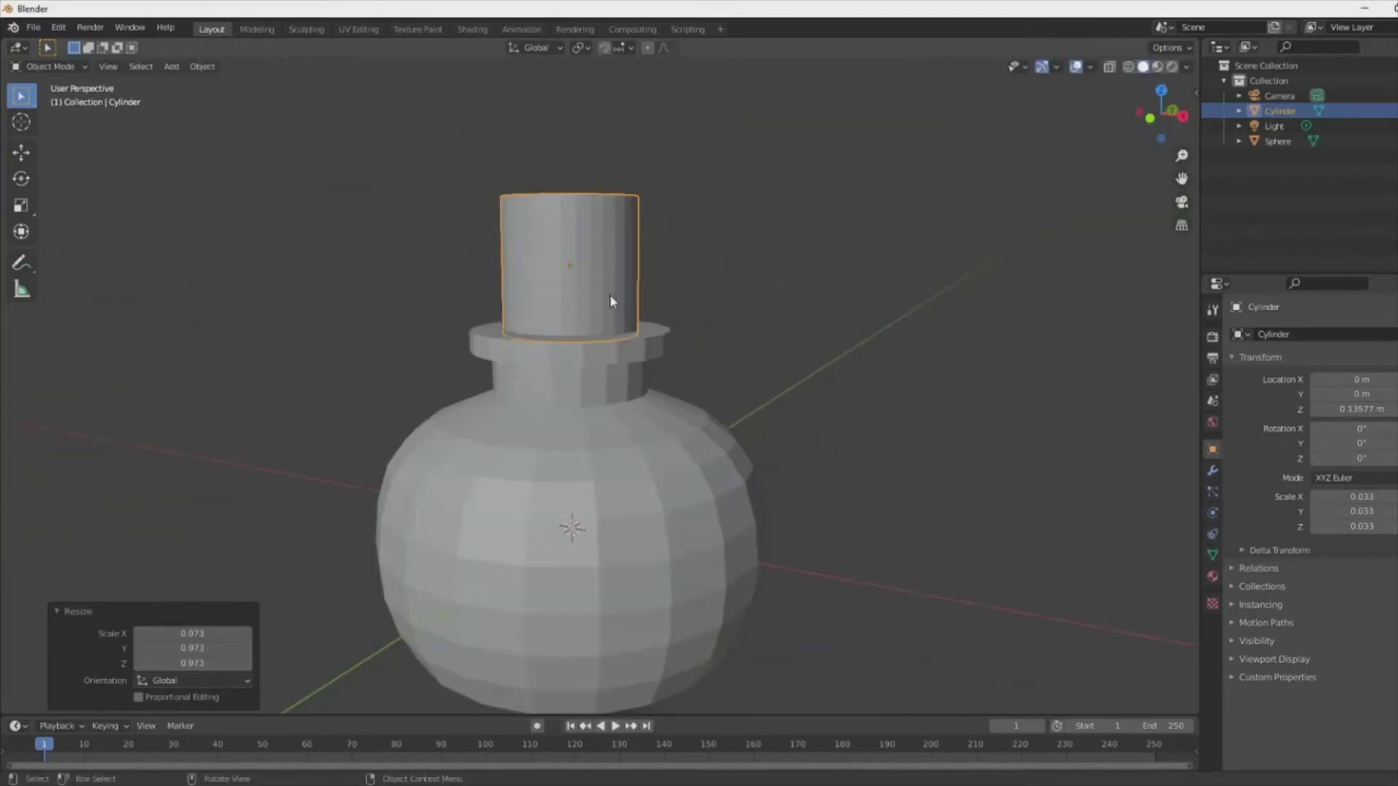
- Add three horizontal loop cuts to the cylinder in Edit Mode, switching to wireframe view
key(Tab)
key(ctrl+r)
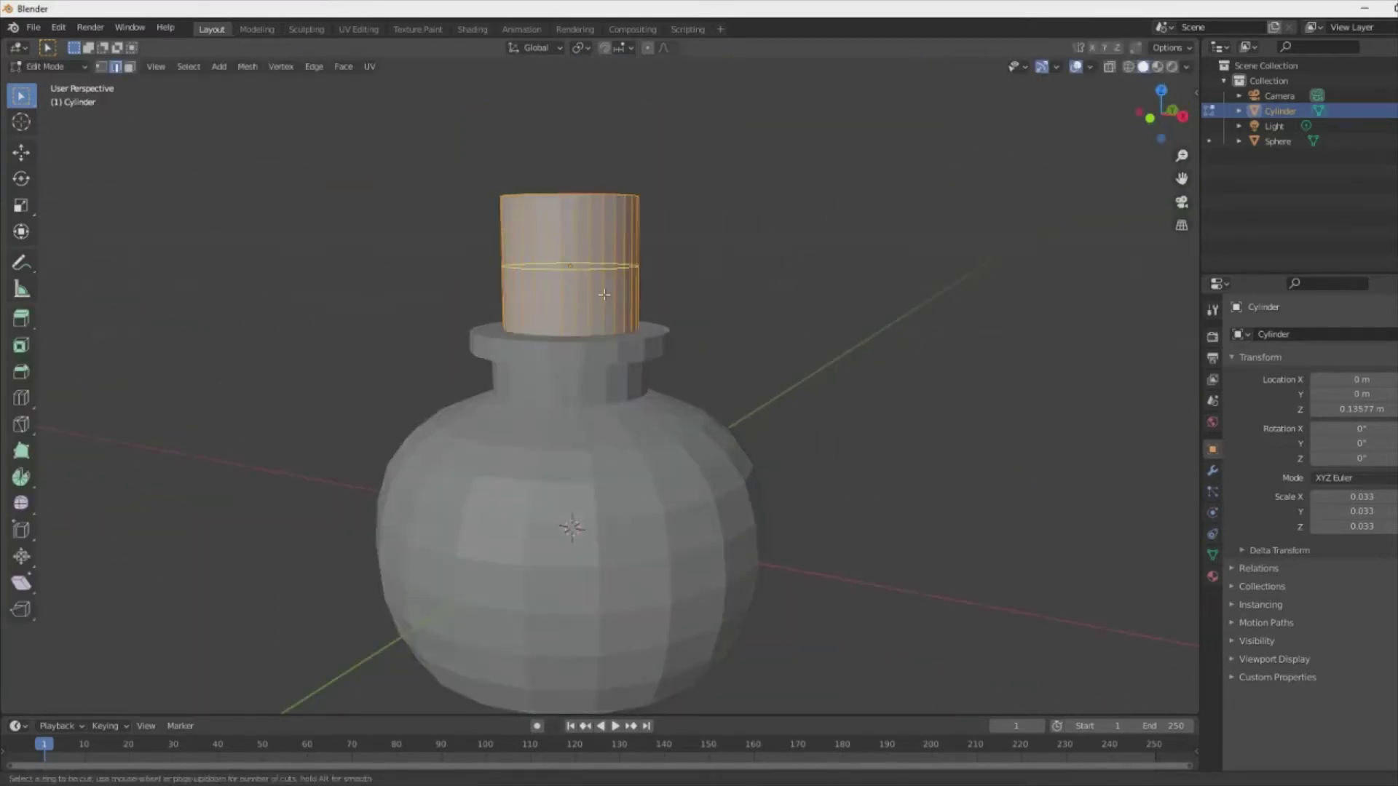
scroll(608, 298, up, 2)
click(606, 301)
click(599, 335)
middle_drag(599, 336, 509, 320)
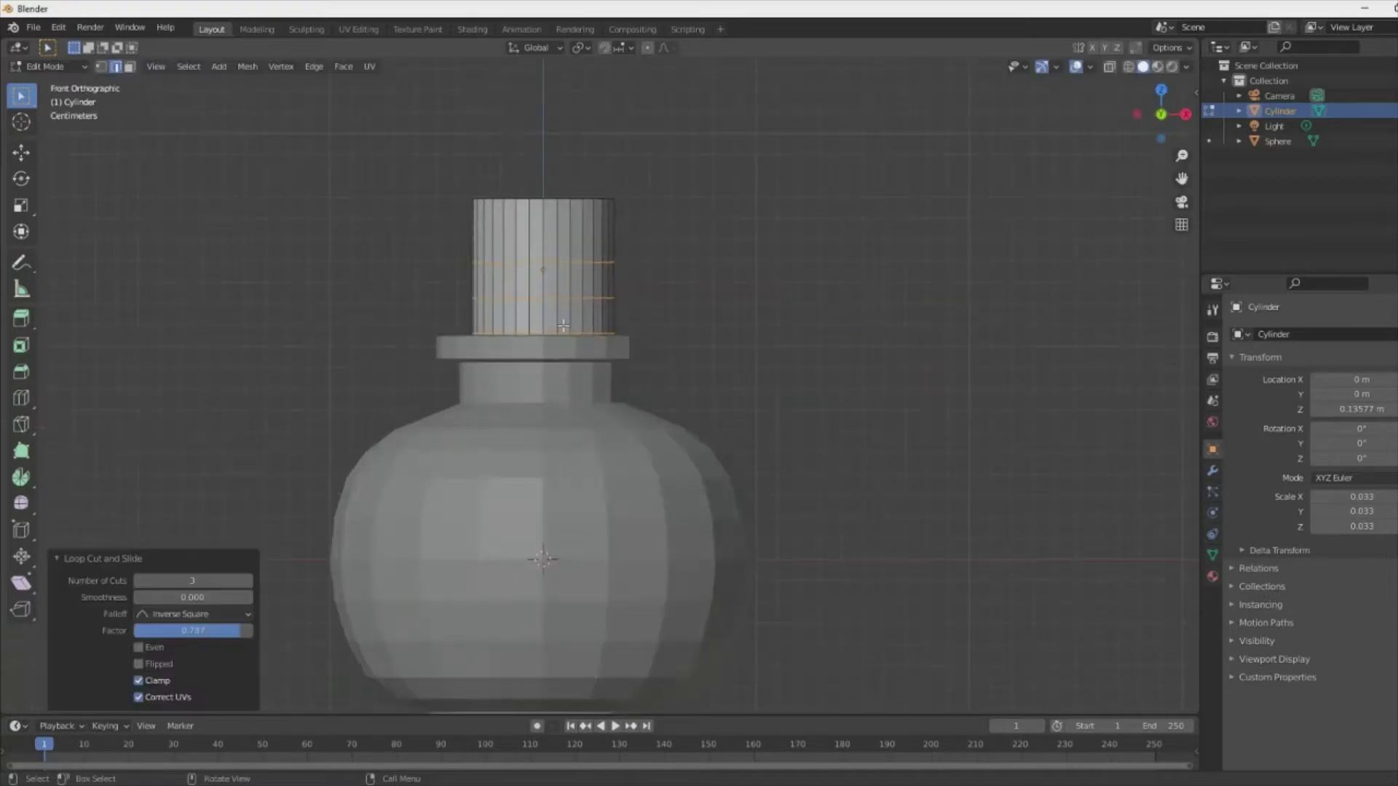
key(shift+z)
- Extrude the cylinder's base ring of faces and scale it outward into a wider collar band
ctrl+alt+click(421, 312)
middle_drag(421, 312, 63, 192)
click(251, 268)
key(KP_1)
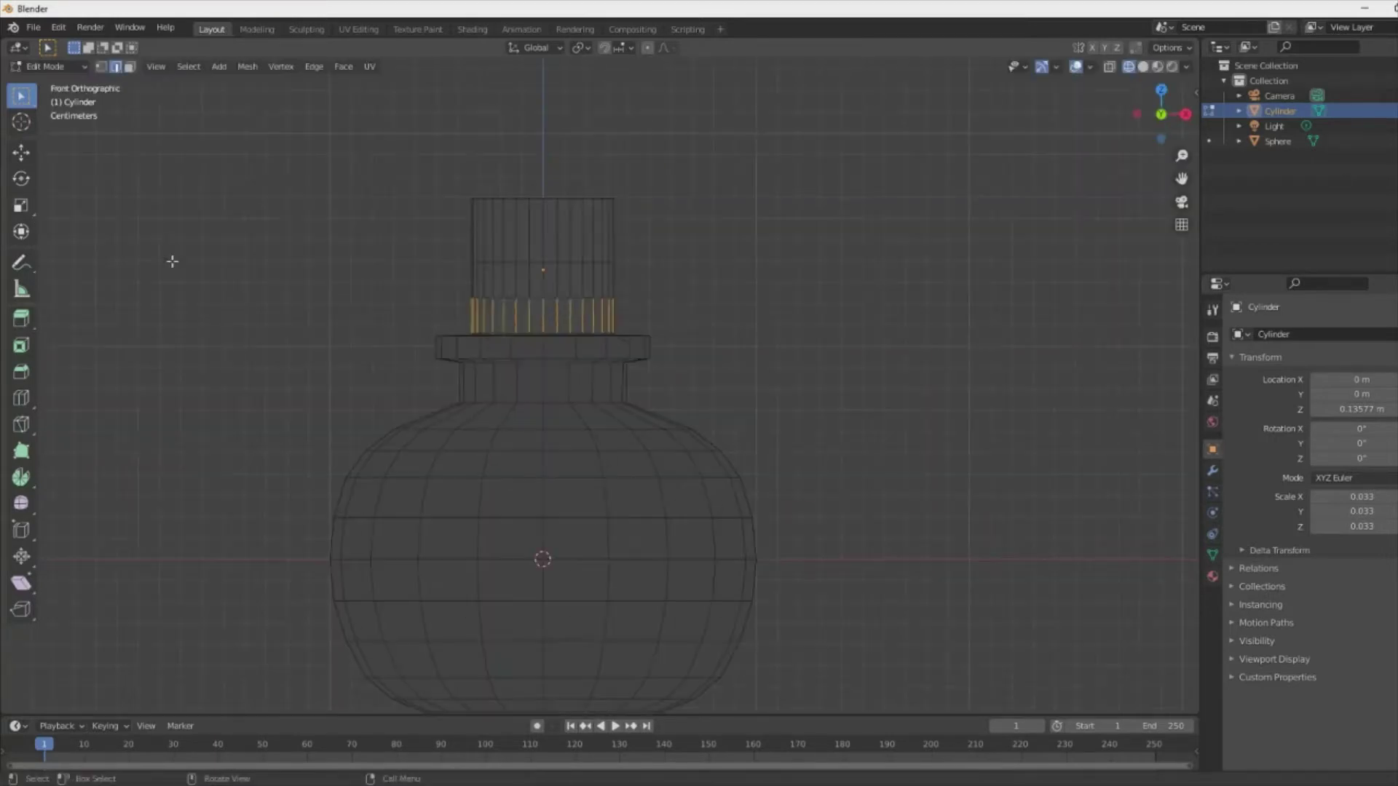
middle_drag(662, 332, 720, 293)
key(KP_1)
middle_drag(653, 334, 720, 294)
key(s)
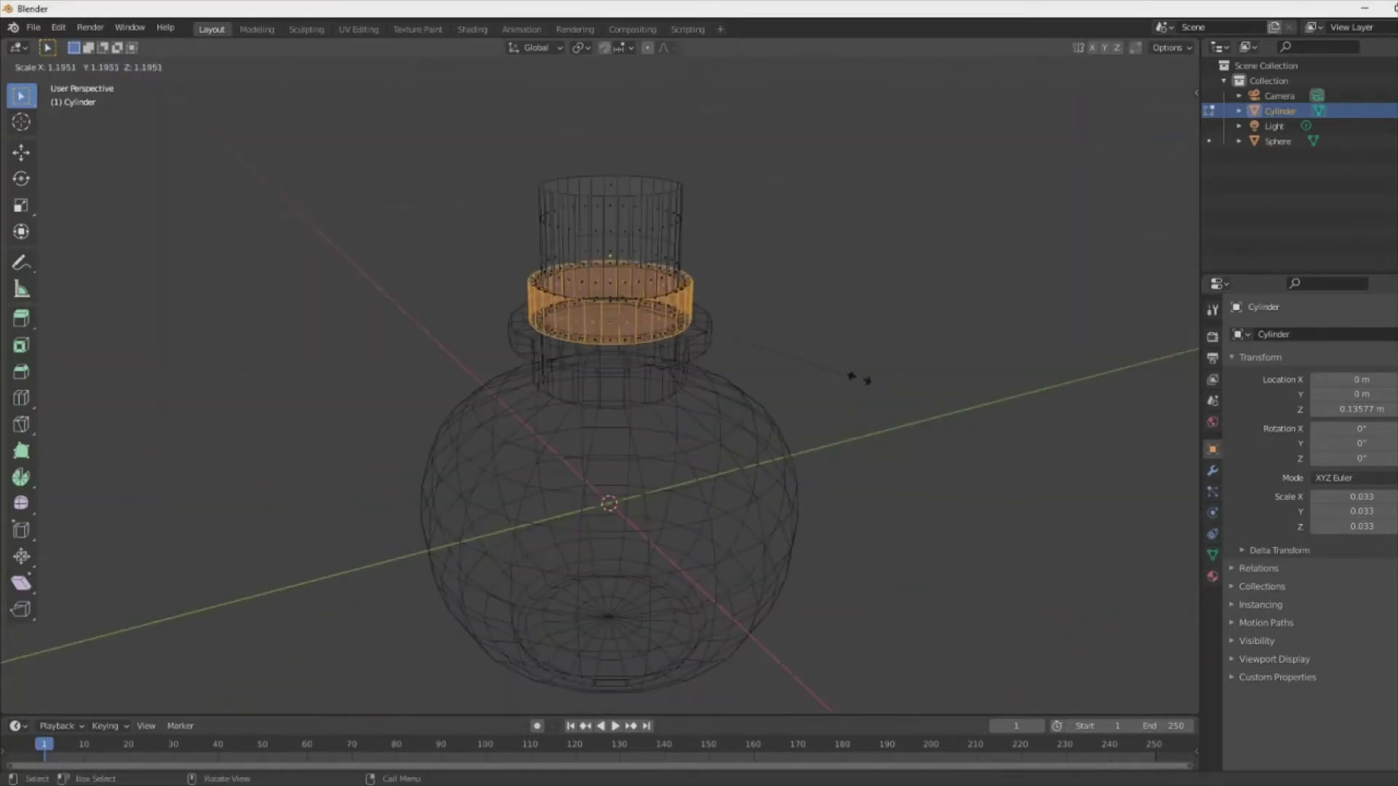
click(836, 375)
key(KP_1)
scroll(680, 290, up, 5)
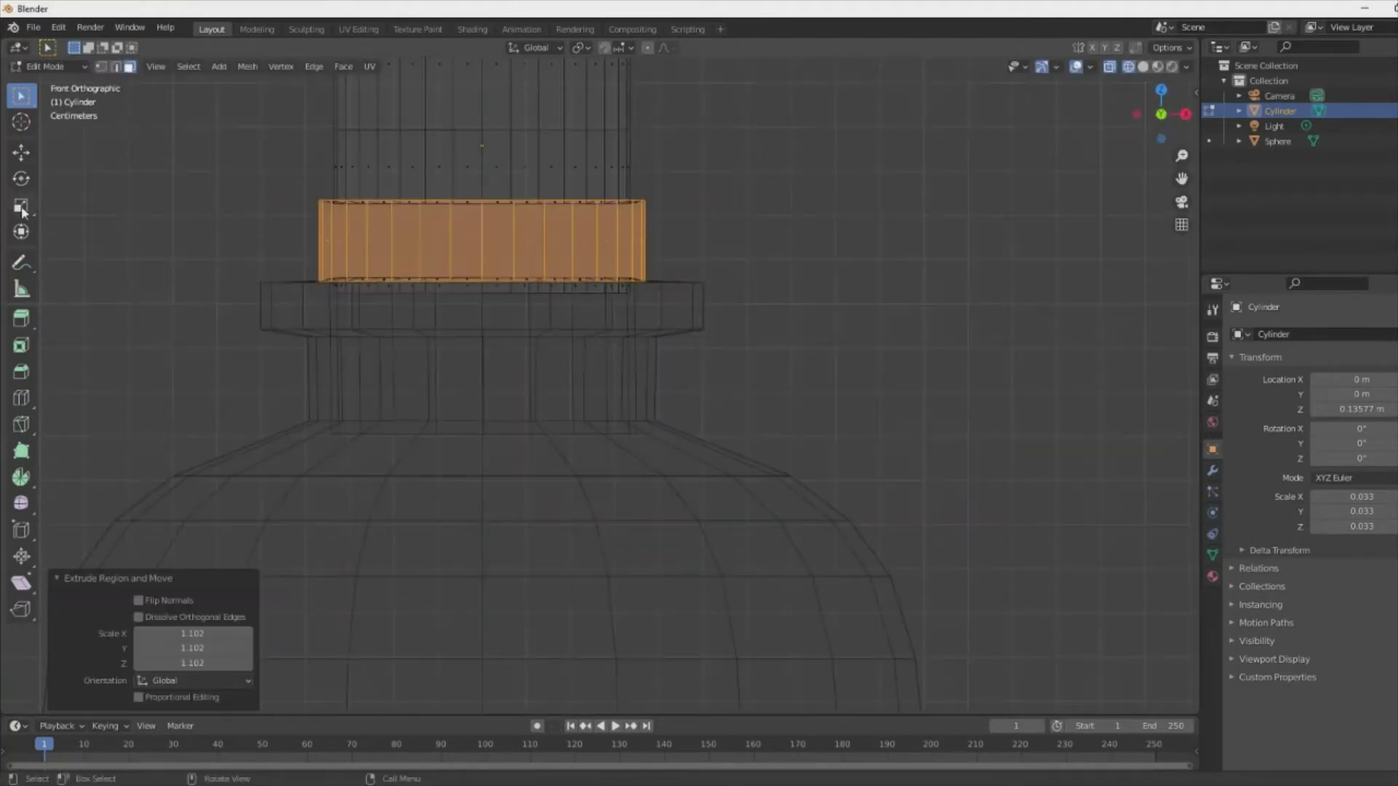
key(s)
click(484, 188)
click(743, 224)
middle_drag(743, 225, 637, 204)
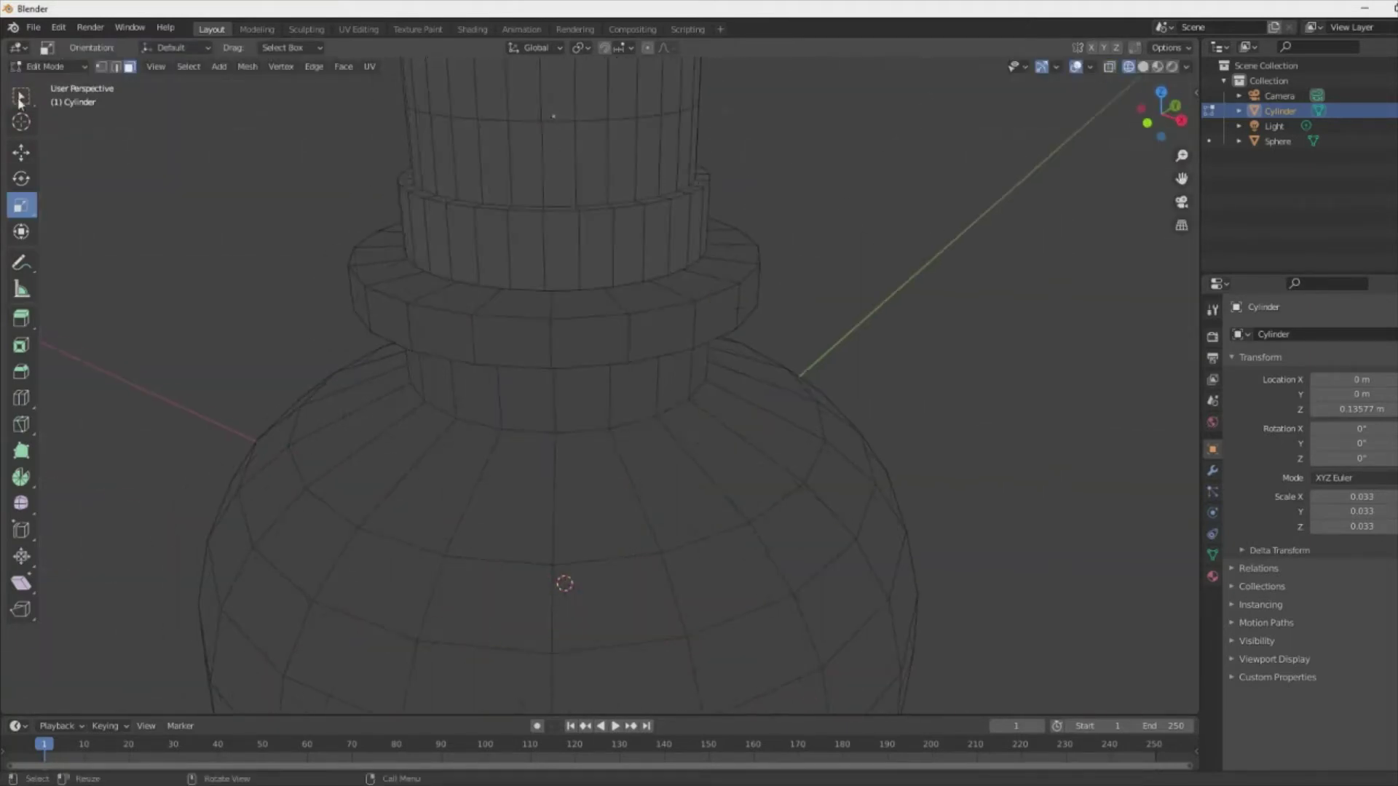
- Return to Object Mode with solid shading and select the sphere body
key(Tab)
key(shift+z)
click(571, 434)
- Hide the sphere body and inset the cylinder's bottom face
key(h)
click(561, 354)
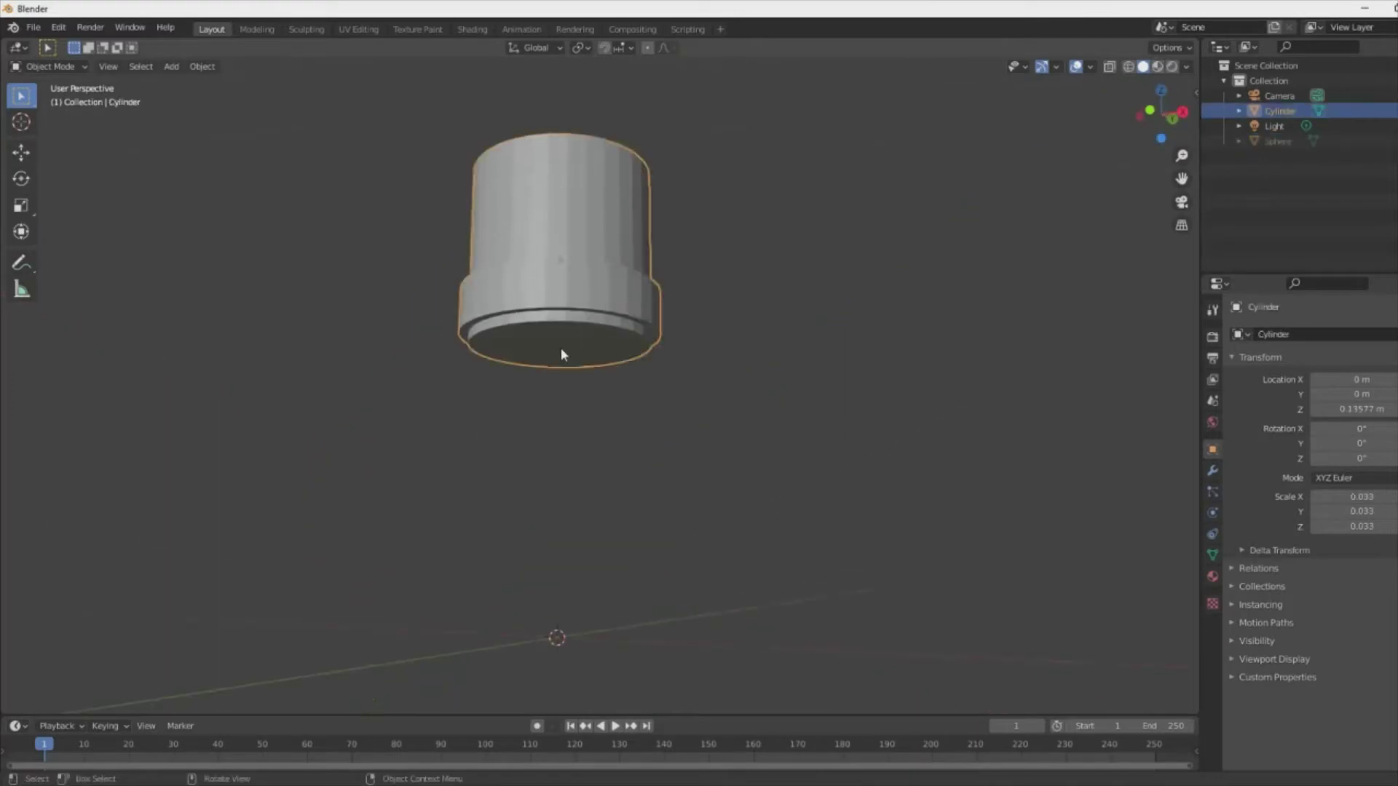
key(Tab)
middle_drag(560, 354, 597, 393)
click(597, 393)
click(21, 346)
drag(521, 404, 517, 429)
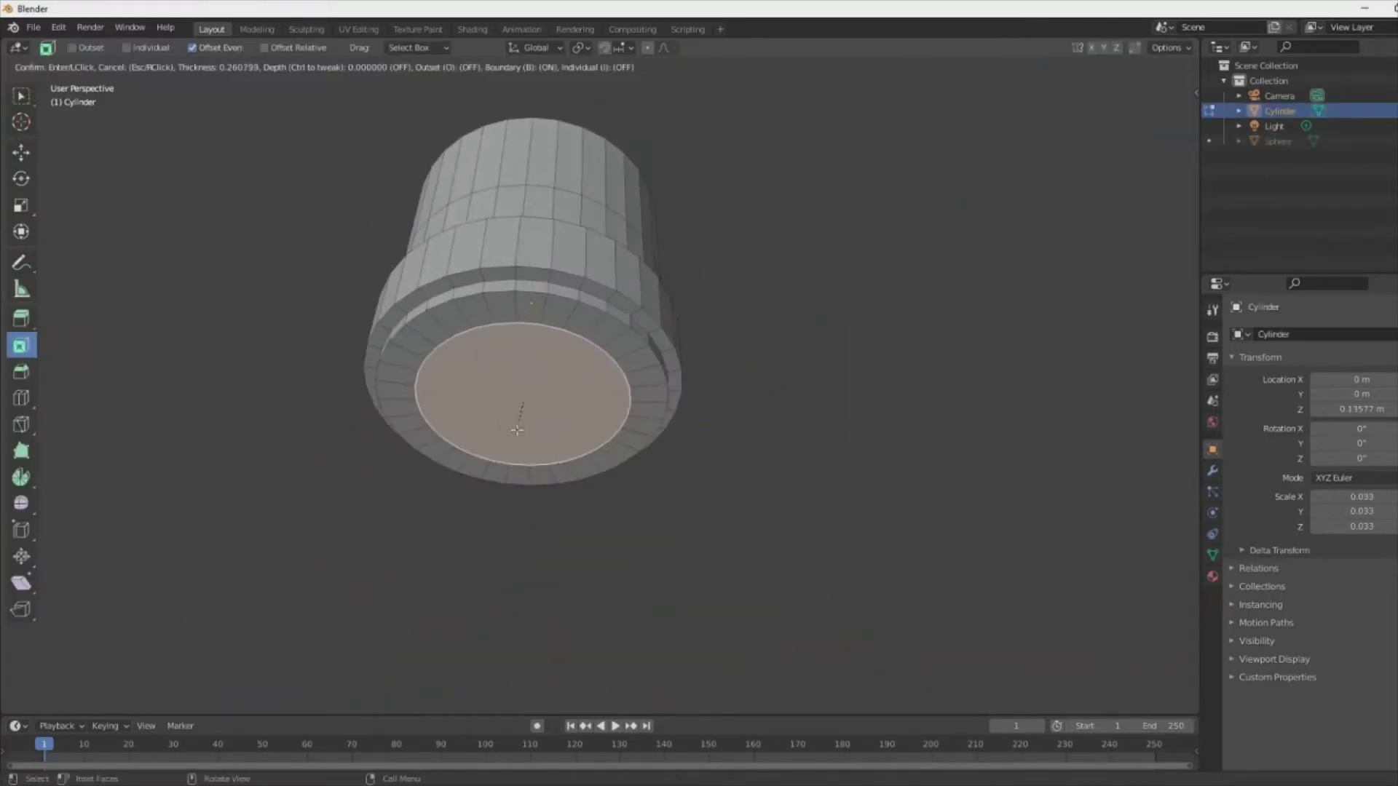
click(516, 429)
- Extrude the inset face, inset it again, and extrude a stem downward
key(e)
click(515, 510)
key(i)
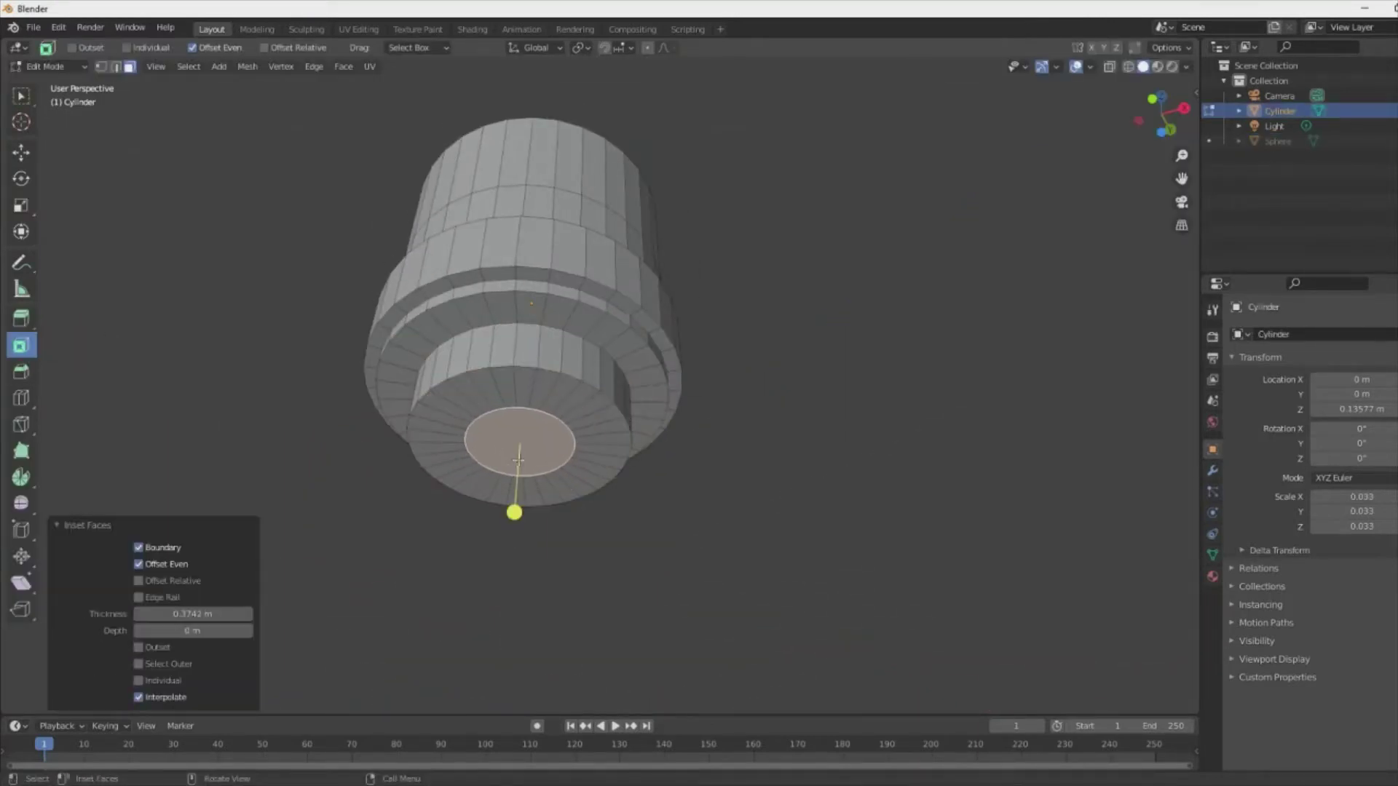
key(e)
click(496, 679)
- Switch to front view and unhide the sphere body with Alt+H
key(KP_1)
key(Tab)
key(alt+h)
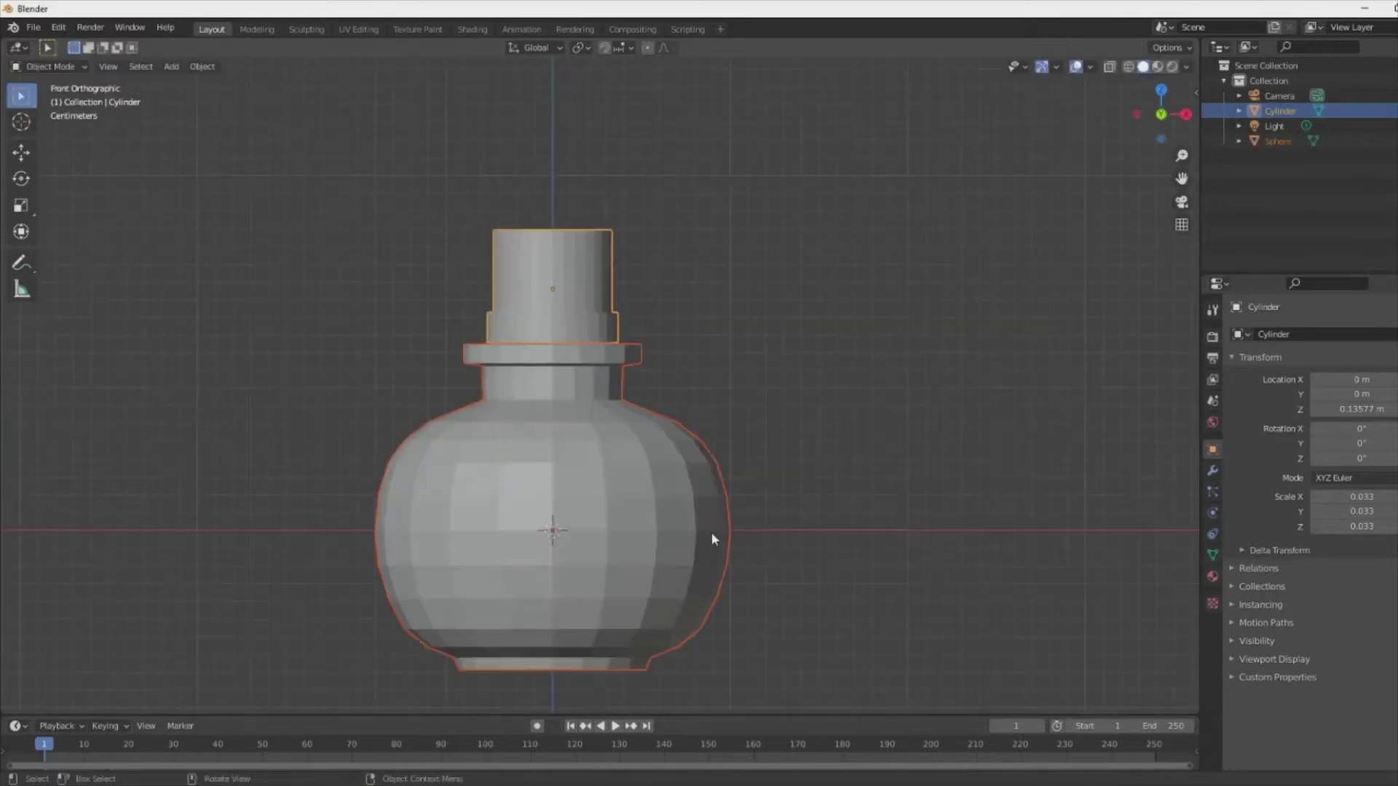
key(Tab)
scroll(605, 492, up, 3)
- Scale the stem faces down to make the stem thinner
alt+click(535, 480)
middle_drag(535, 480, 568, 437)
key(KP_1)
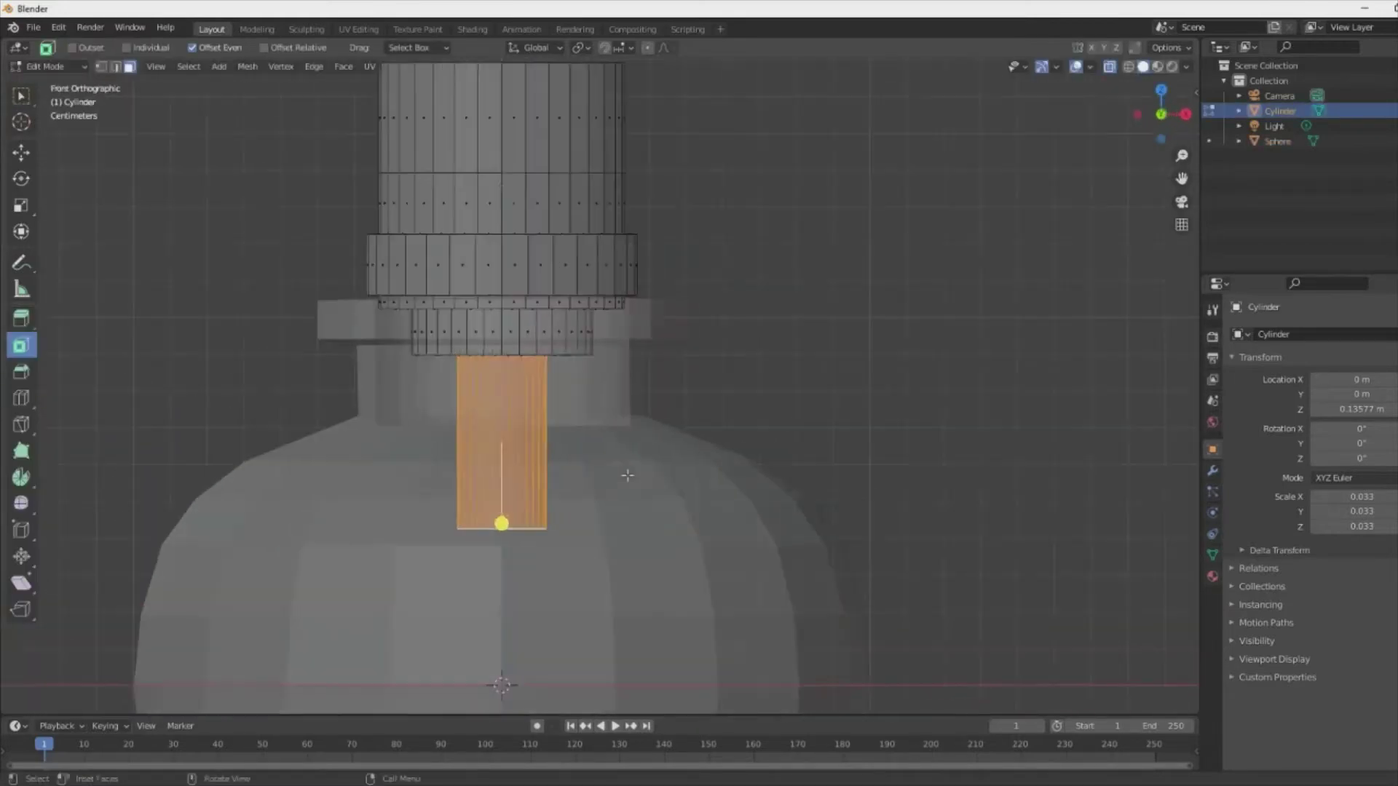
key(s)
click(796, 475)
- Move the stem end along Z down into the middle of the bottle
key(g)
key(z)
middle_drag(796, 465, 750, 634)
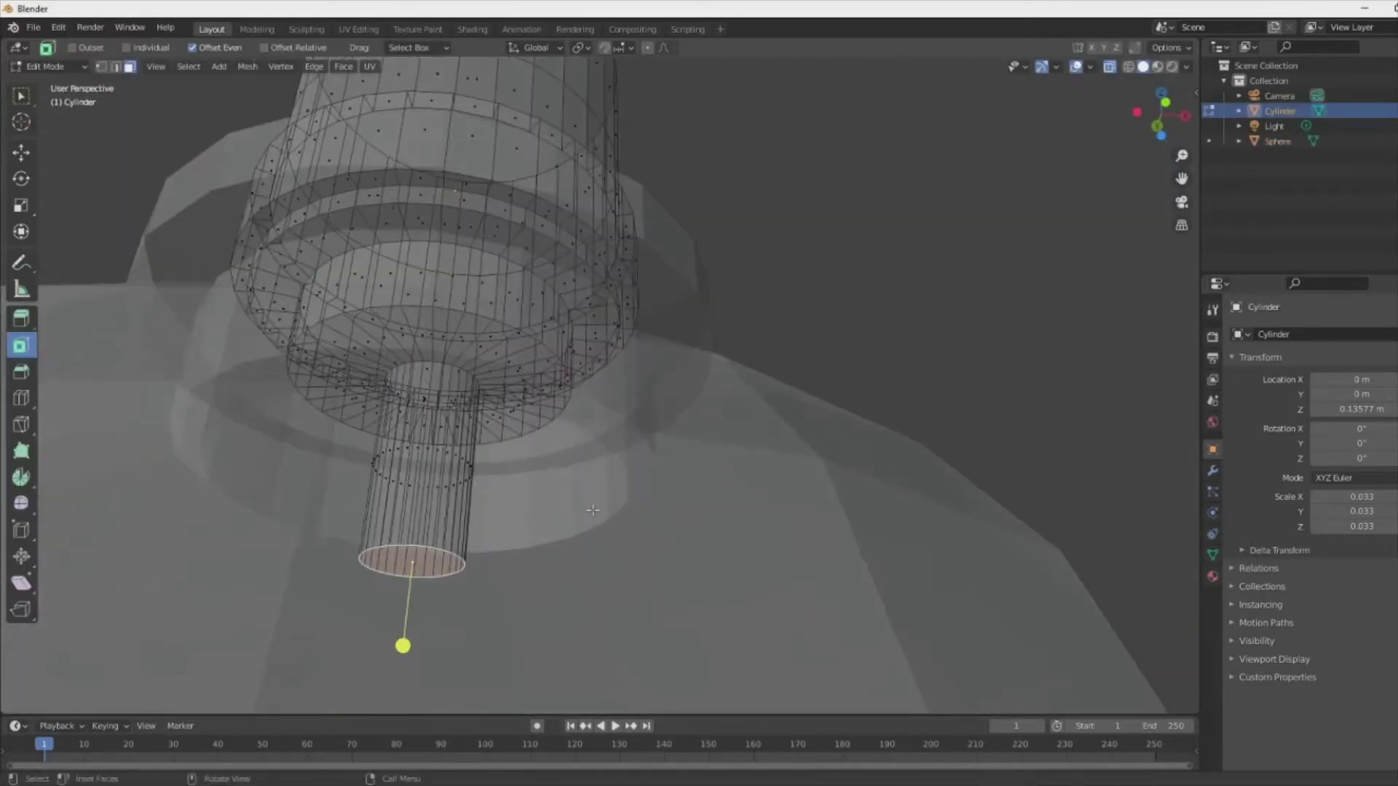
key(KP_1)
click(751, 634)
scroll(827, 400, down, 5)
- Return to Object Mode, orbit around the bottle, and reselect the cylinder
key(Tab)
middle_drag(827, 399, 837, 355)
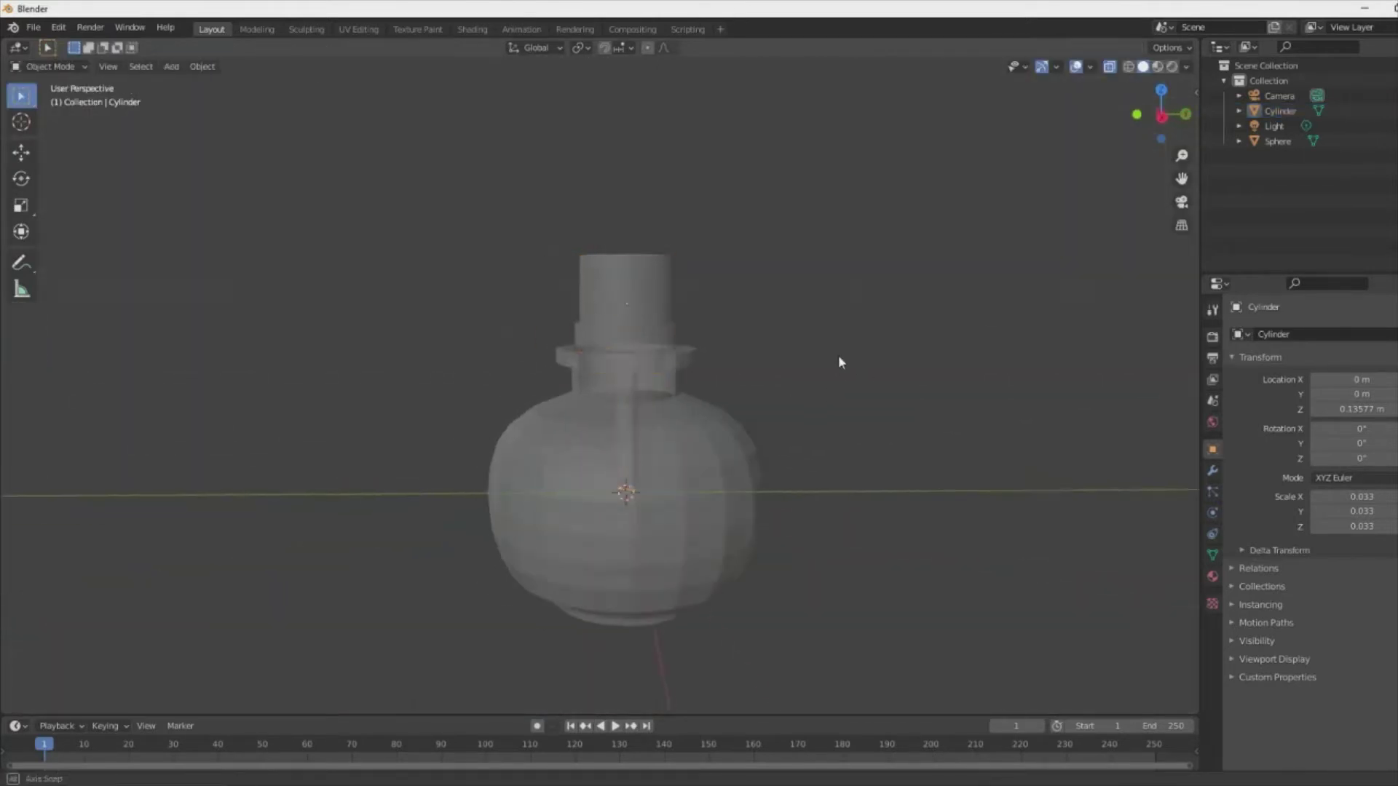
scroll(837, 355, up, 4)
scroll(687, 333, up, 3)
click(565, 243)
- Widen the ring's bottom loop into a tapered collar
key(Tab)
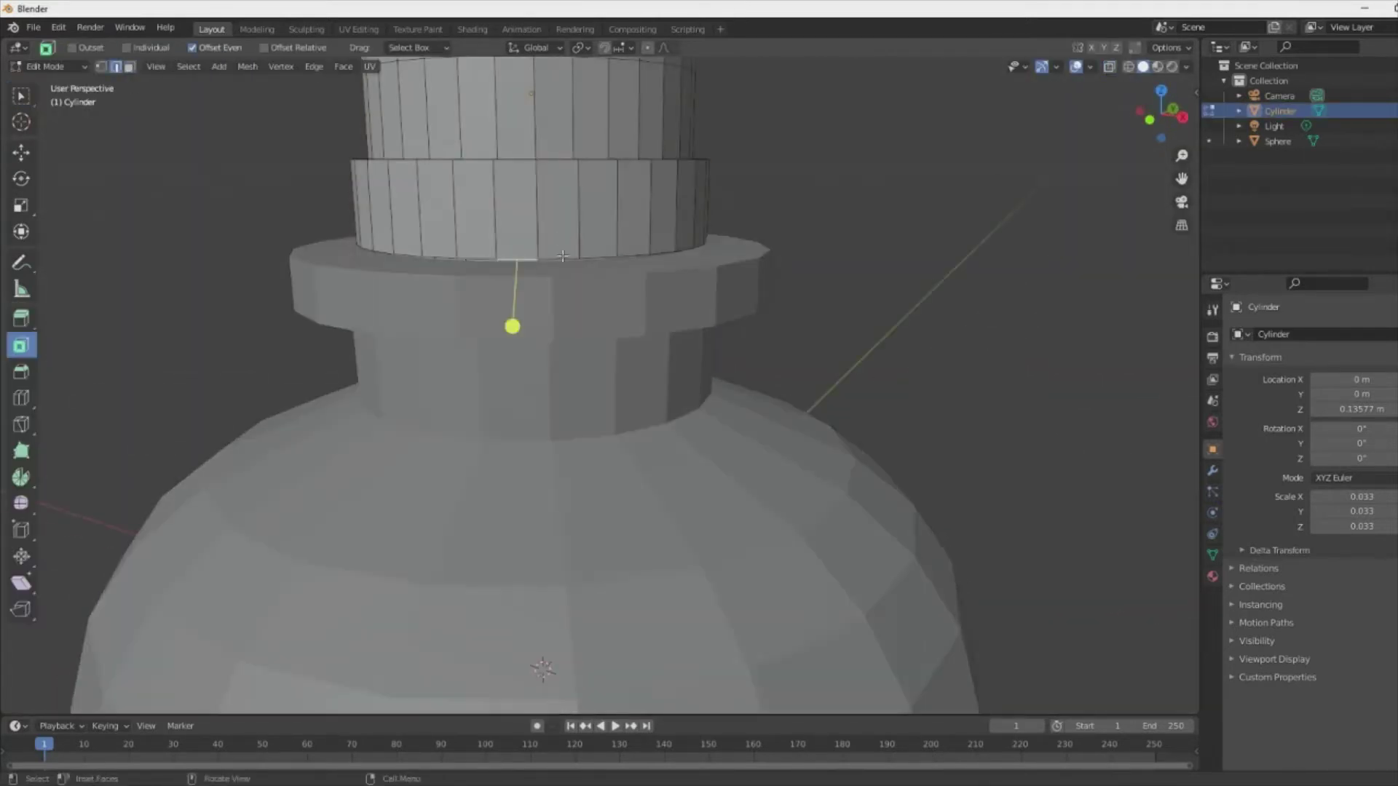
click(1107, 334)
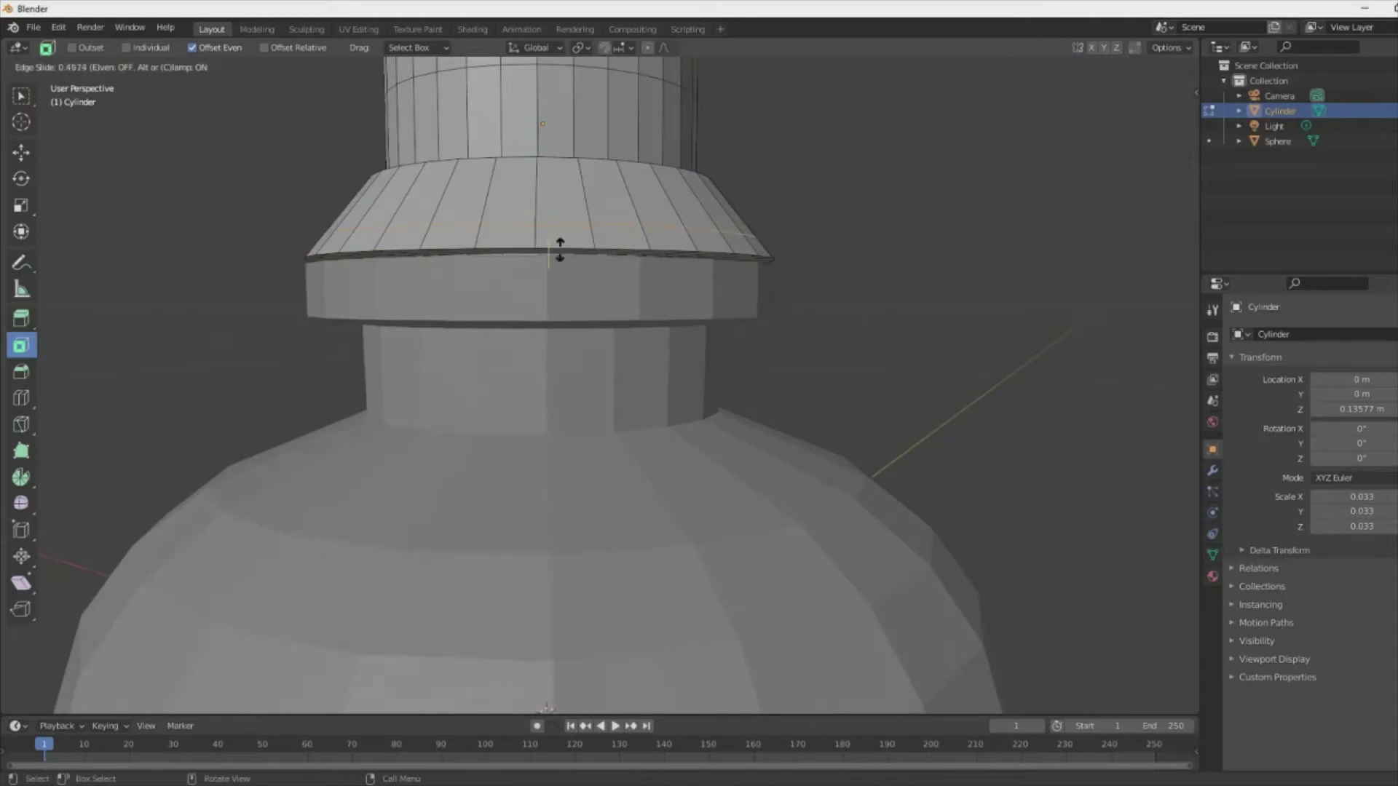
click(570, 227)
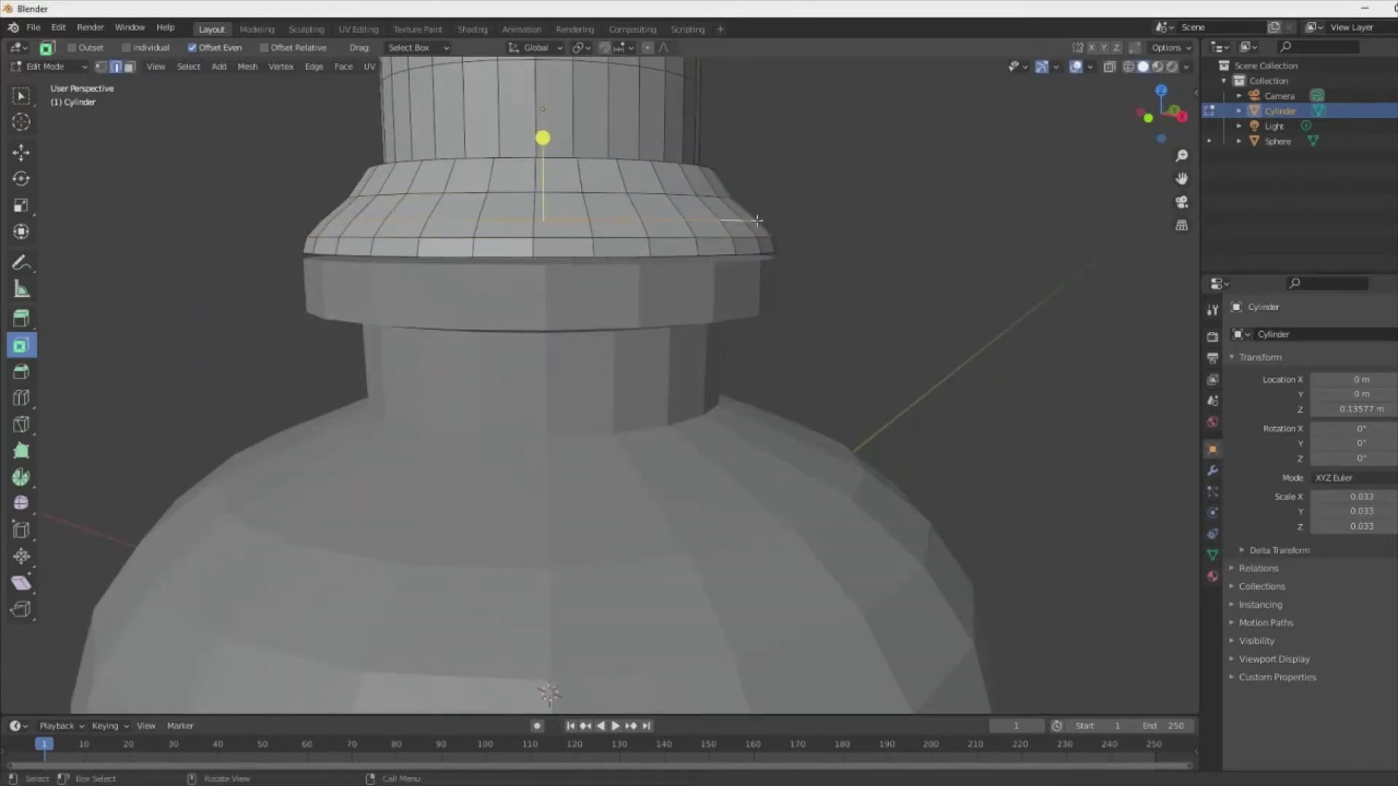
click(277, 388)
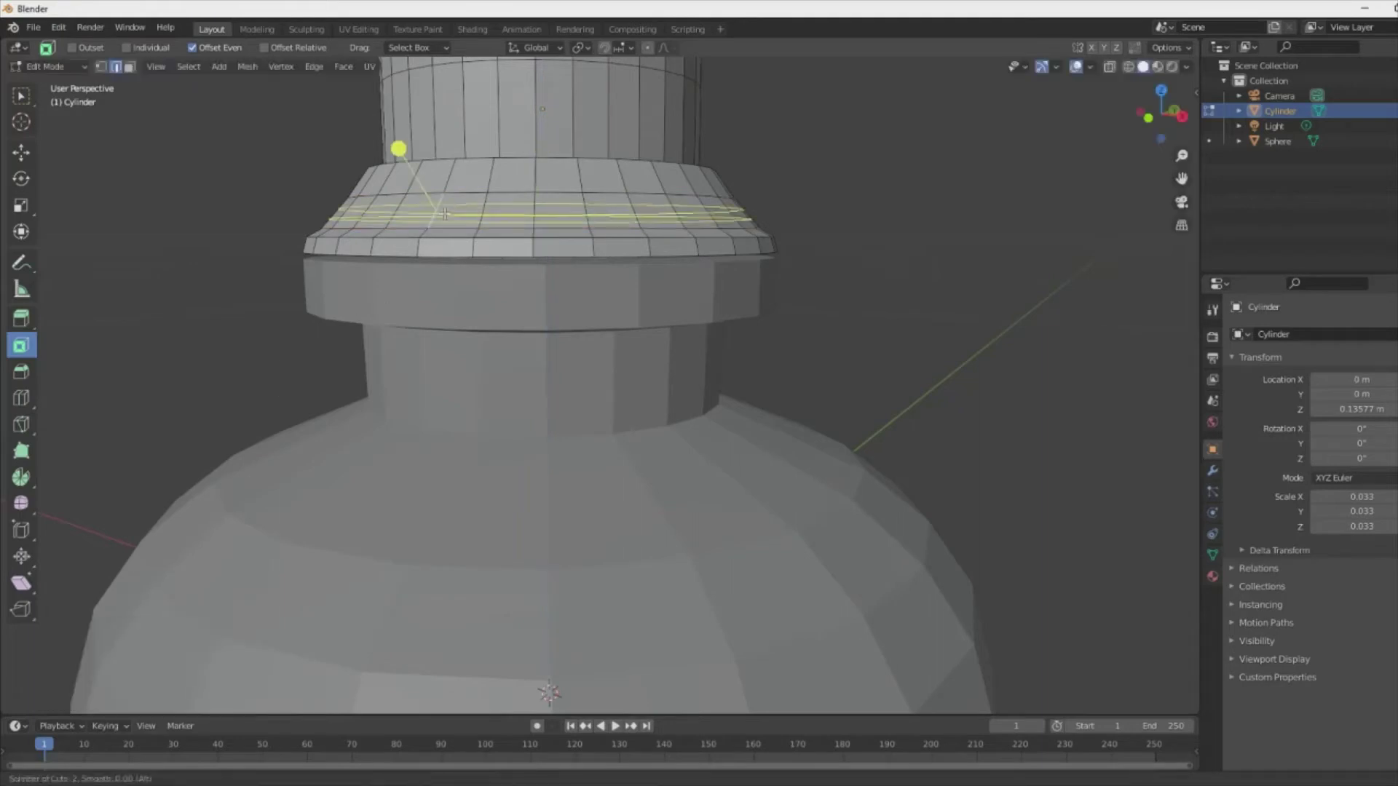
right_click(813, 283)
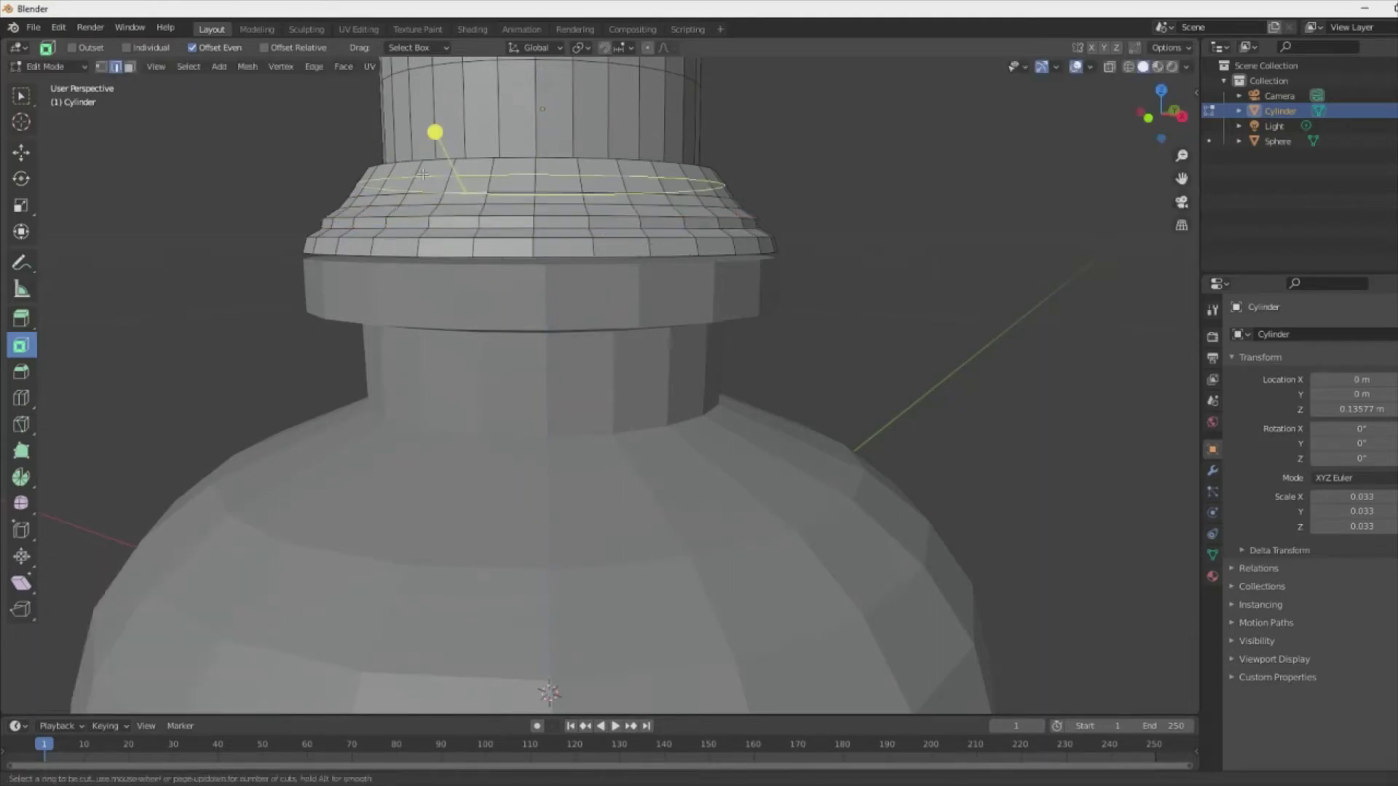
- Add loop cuts as ridges, raising the latest loop 0.003532 m
click(543, 112)
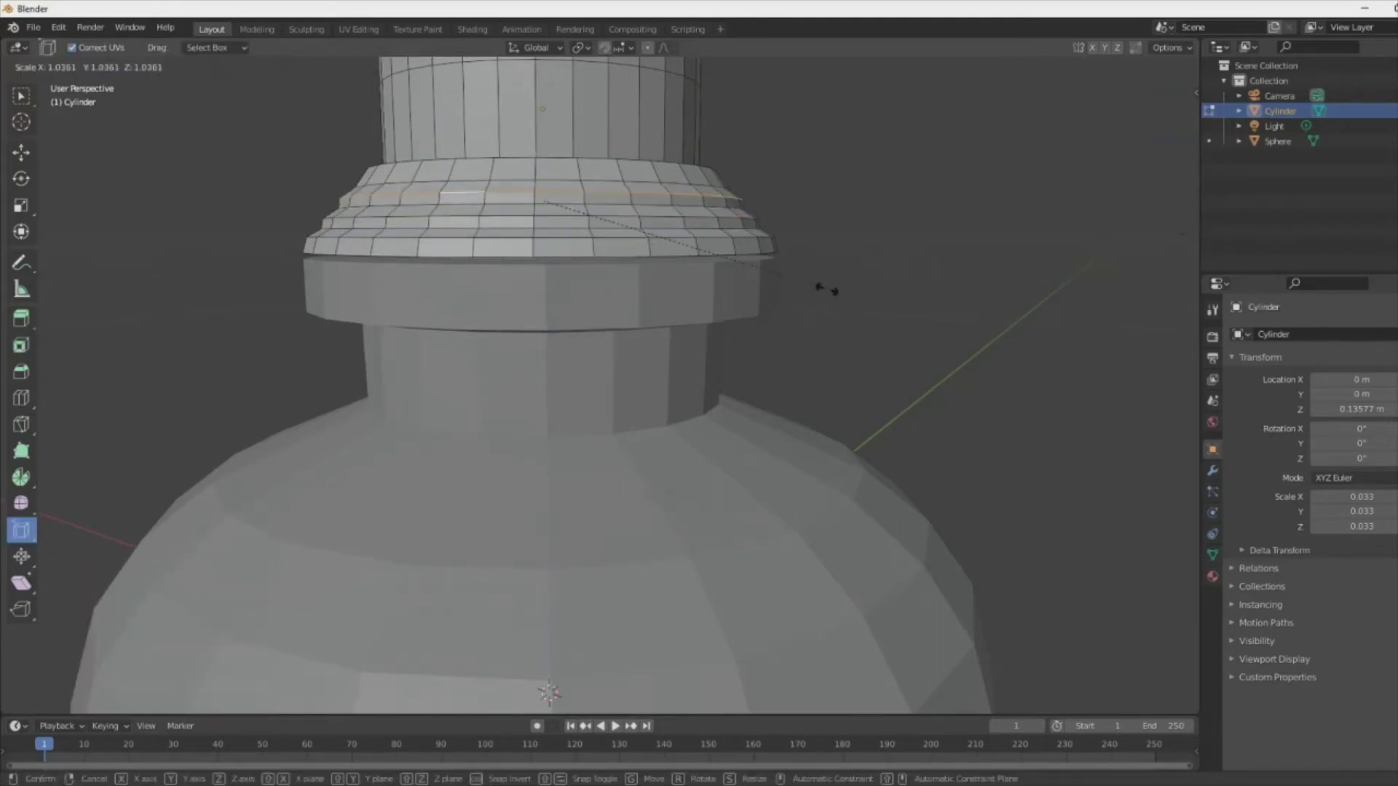
right_click(827, 289)
right_click(897, 225)
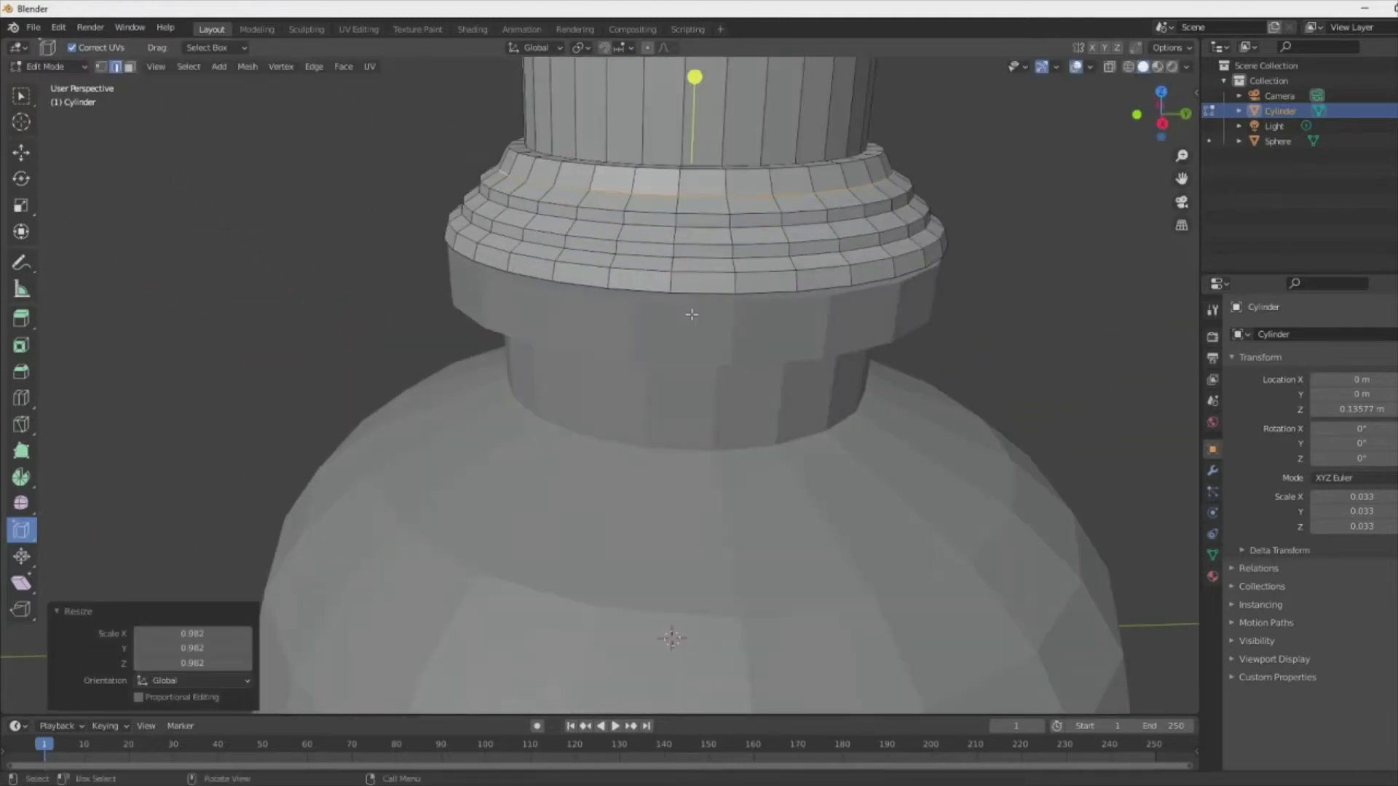
click(735, 148)
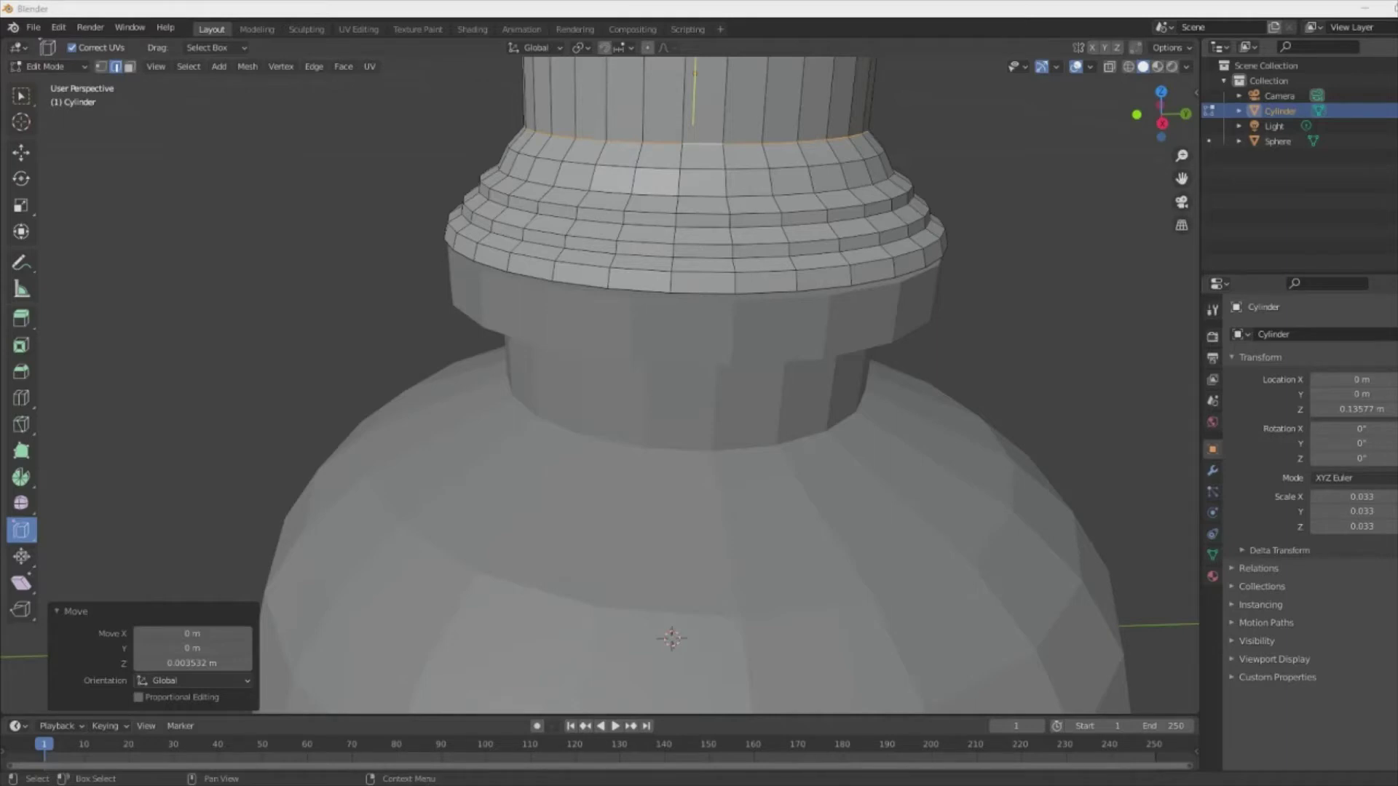
- Add loop cuts to the upper cylinder and scale the top loops into a rounded cap
scroll(924, 249, down, 2)
middle_drag(924, 249, 588, 176)
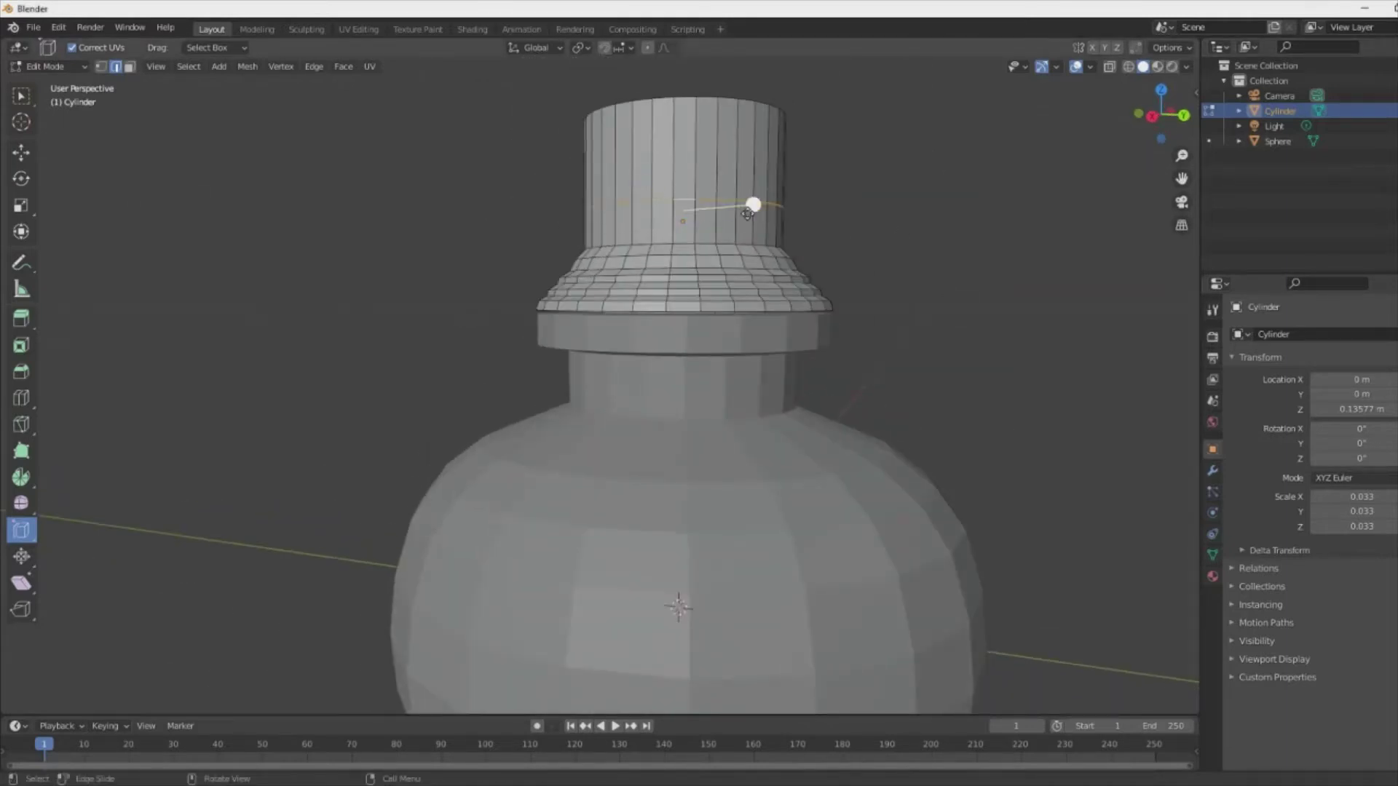
click(748, 212)
middle_drag(755, 150, 712, 106)
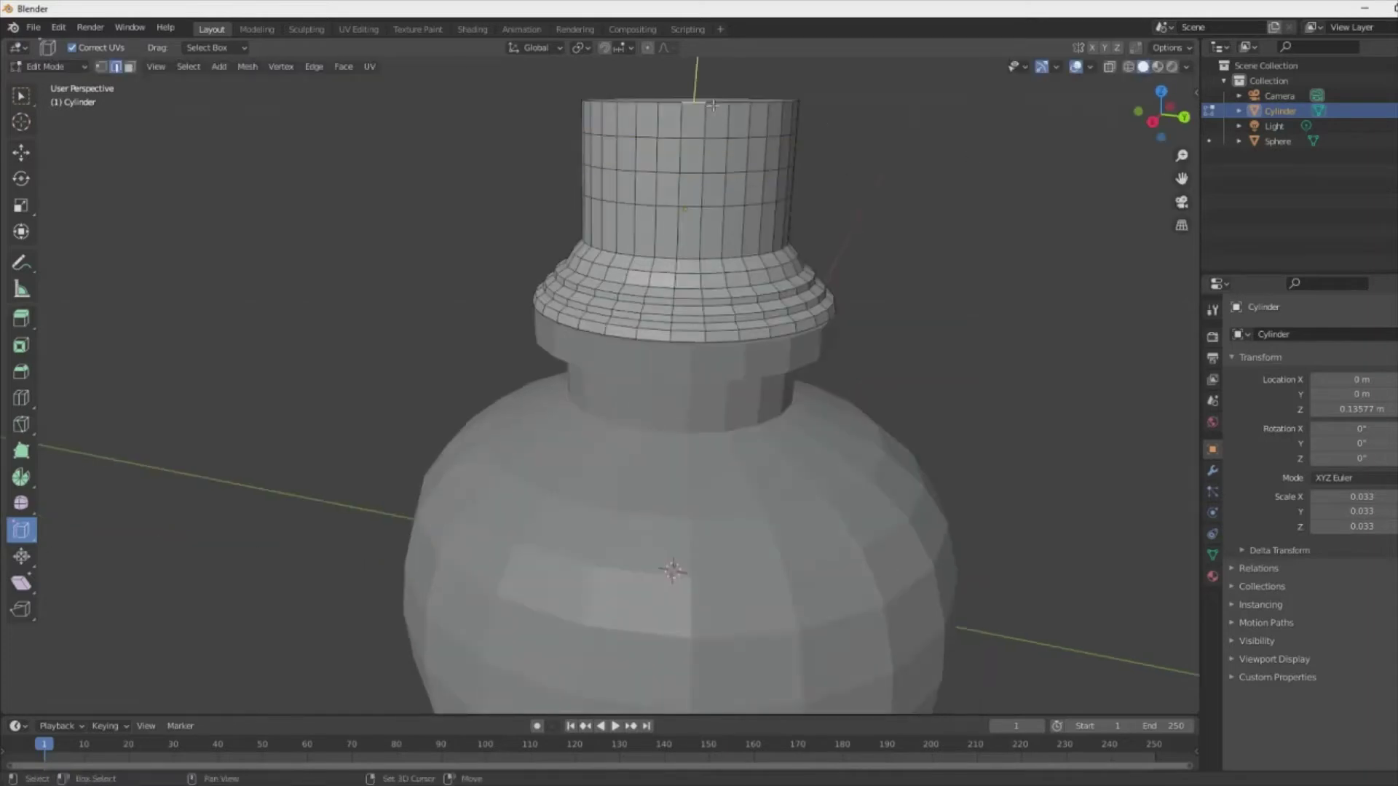
click(1026, 226)
key(s)
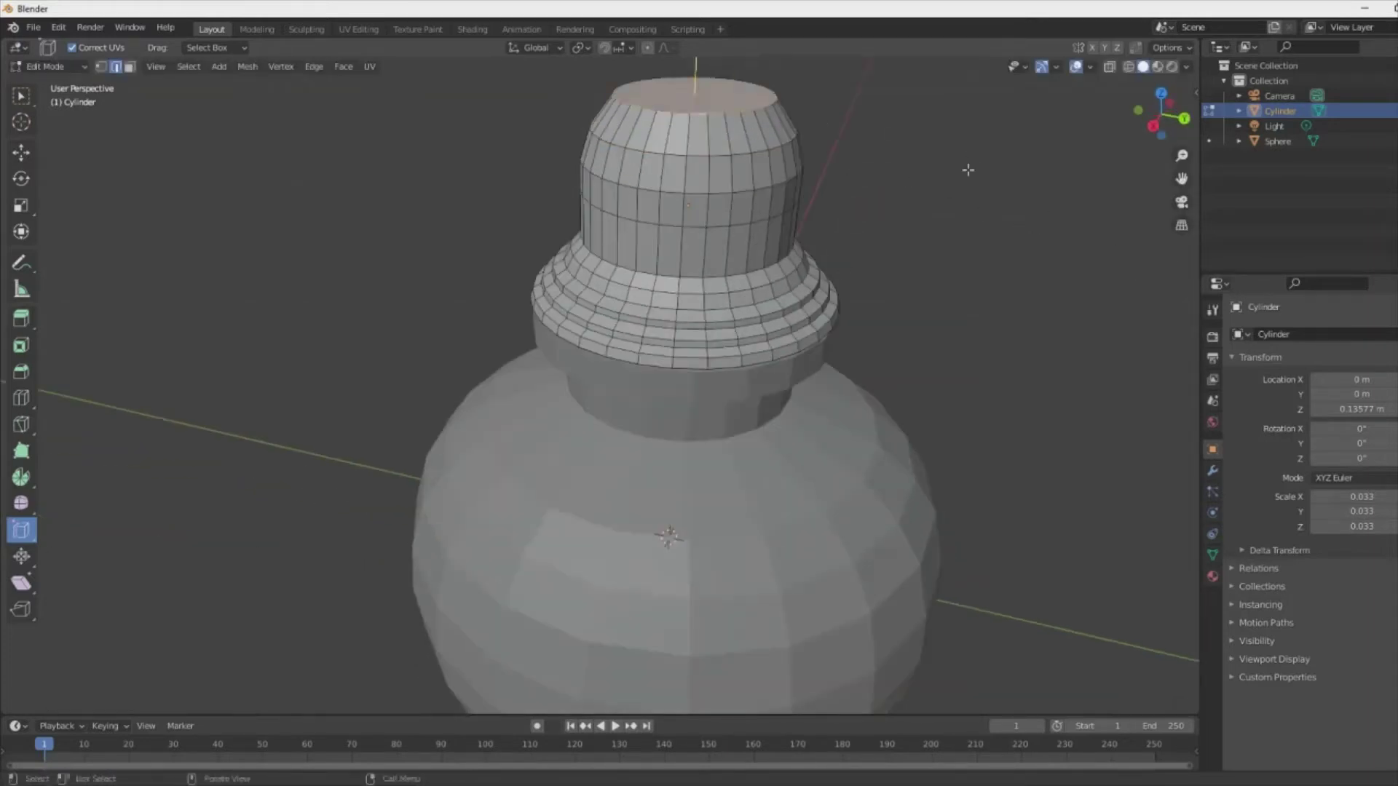
click(866, 192)
- In X-ray view, select the top cap loops and lift them along Z
scroll(865, 192, down, 3)
key(KP_1)
key(alt+z)
drag(466, 218, 665, 291)
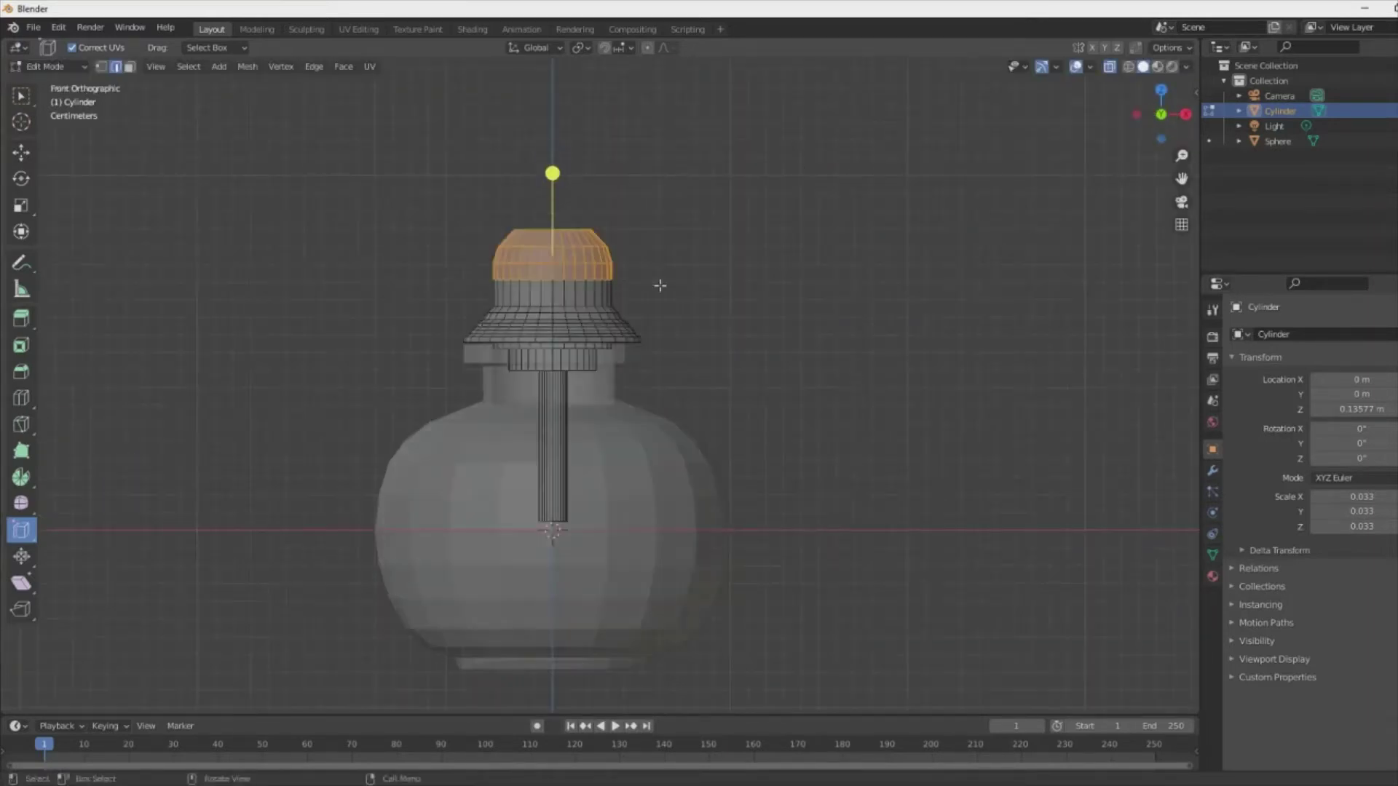
key(g)
key(z)
click(660, 293)
middle_drag(659, 293, 510, 276)
scroll(509, 276, up, 4)
key(alt+z)
- Raise the cap's top face 0.00225 m along Z
click(466, 263)
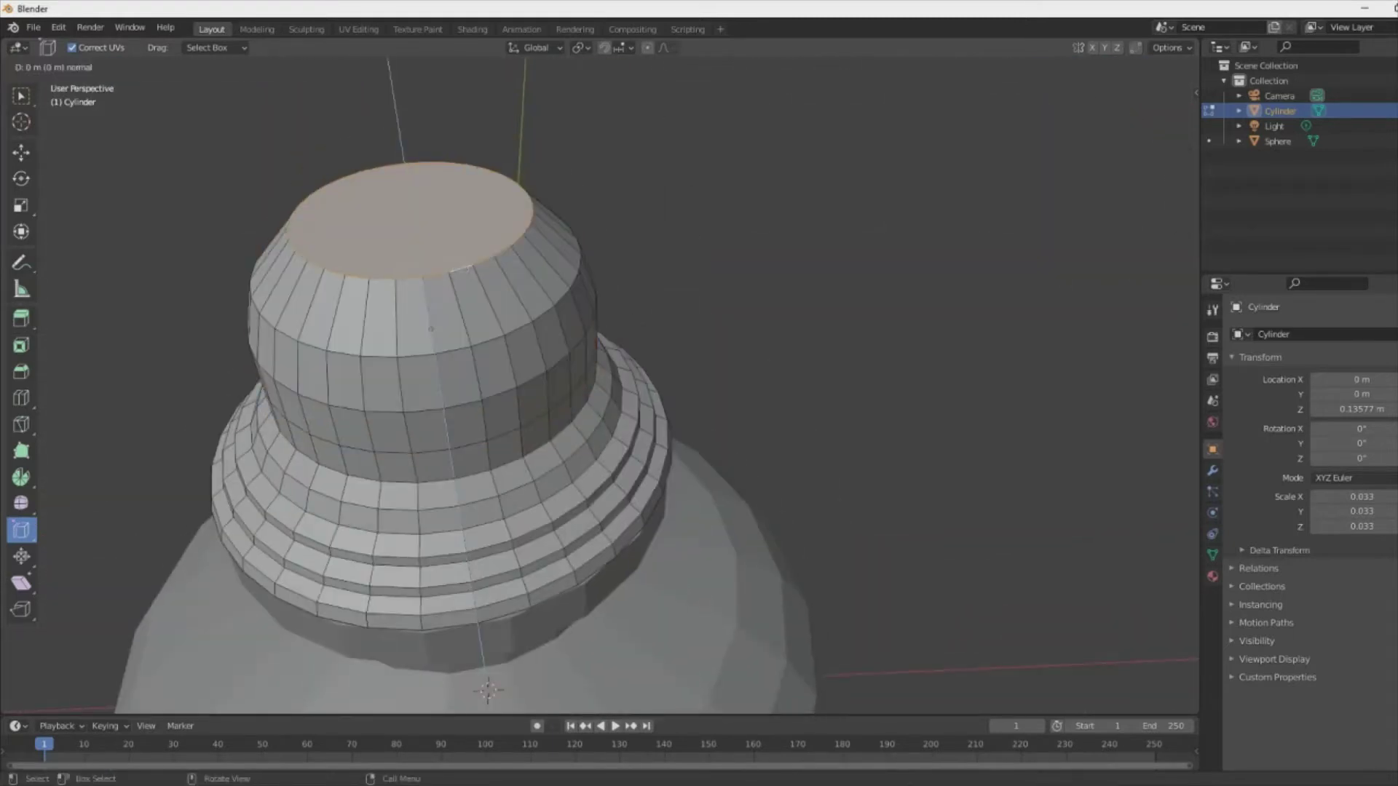
key(z)
click(470, 219)
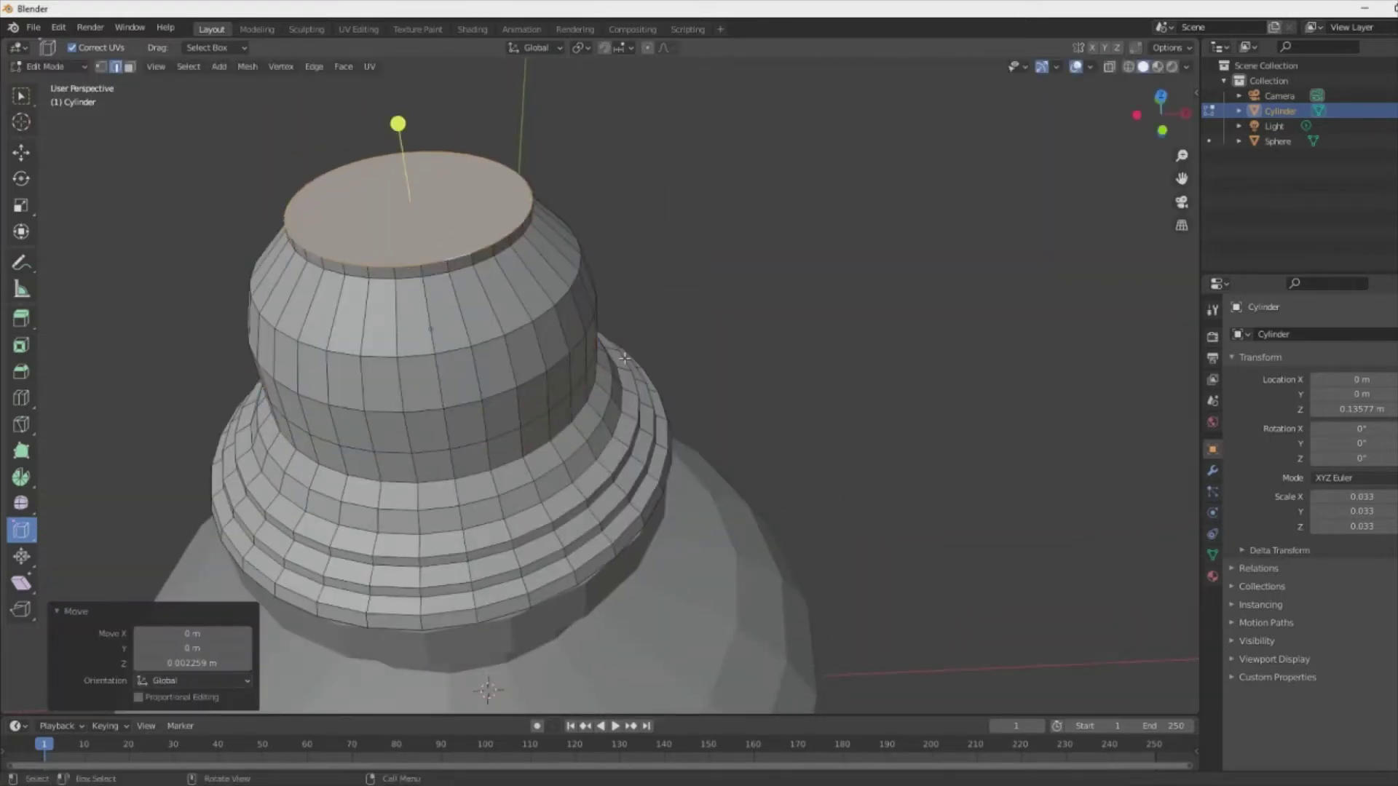
scroll(470, 219, down, 3)
middle_drag(470, 219, 601, 396)
- Shrink the top rim loop to finish the dome, then return to Object Mode
key(alt+z)
alt+click(610, 299)
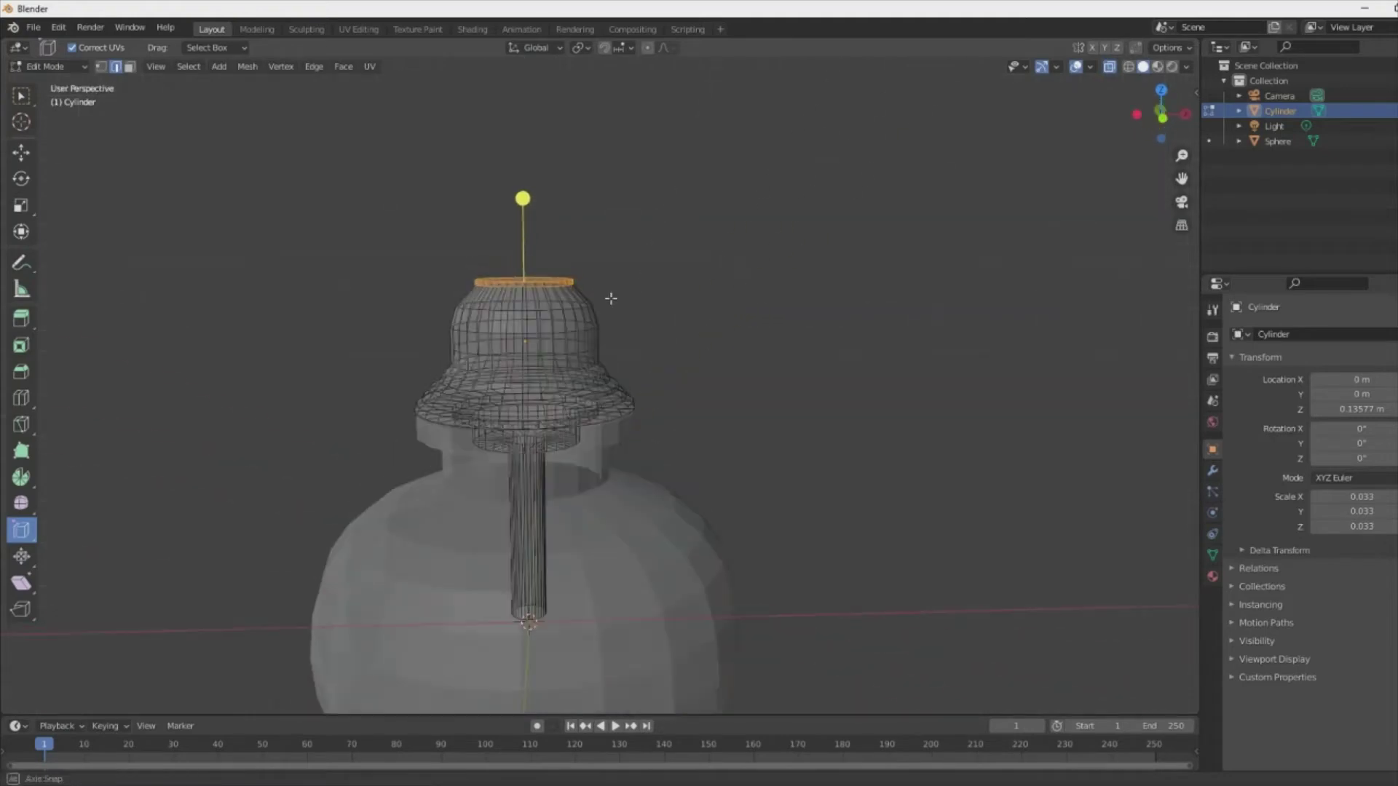
click(906, 281)
key(alt+z)
scroll(647, 289, up, 2)
middle_drag(646, 289, 514, 236)
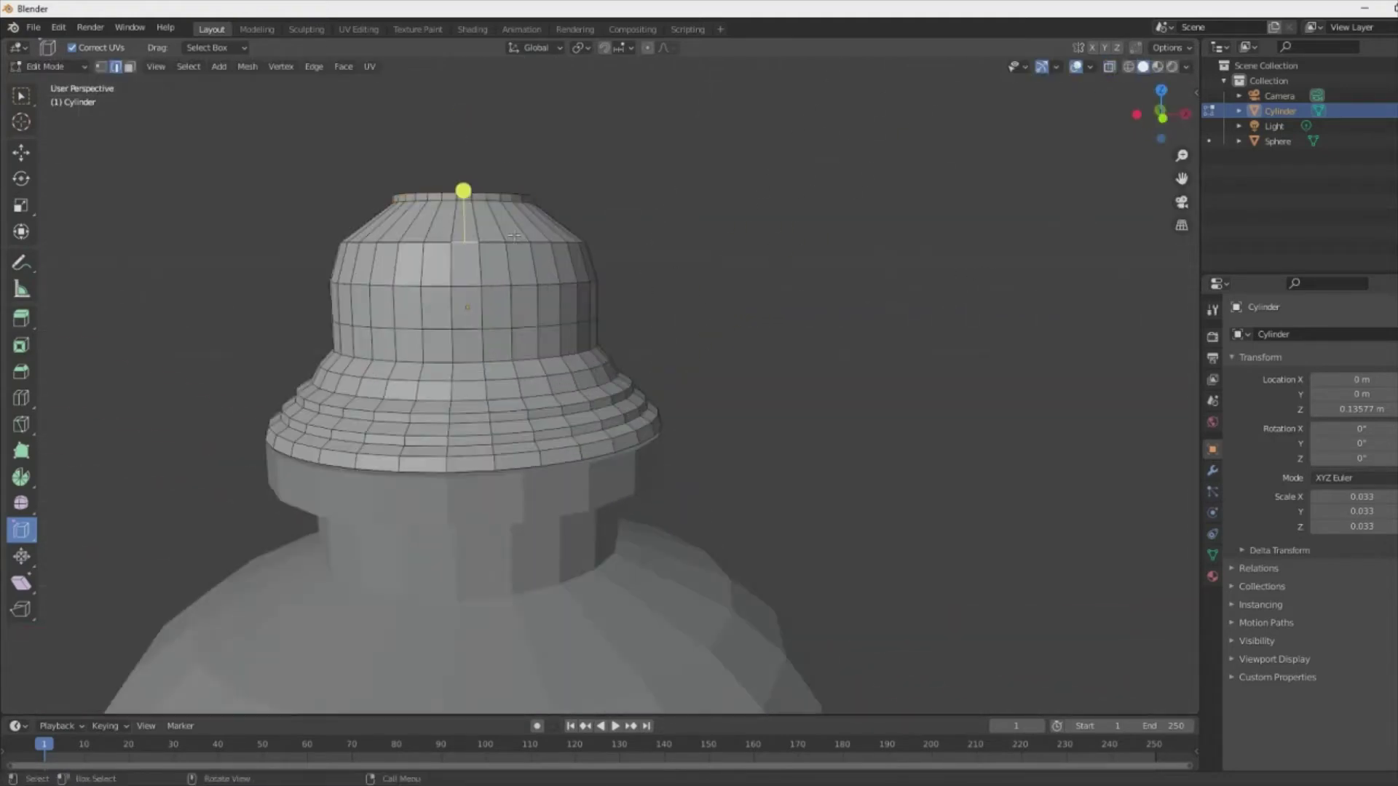
click(429, 218)
key(Tab)
scroll(408, 316, down, 5)
- Select the neck cylinder from above and enter Edit Mode
scroll(661, 369, down, 2)
click(661, 368)
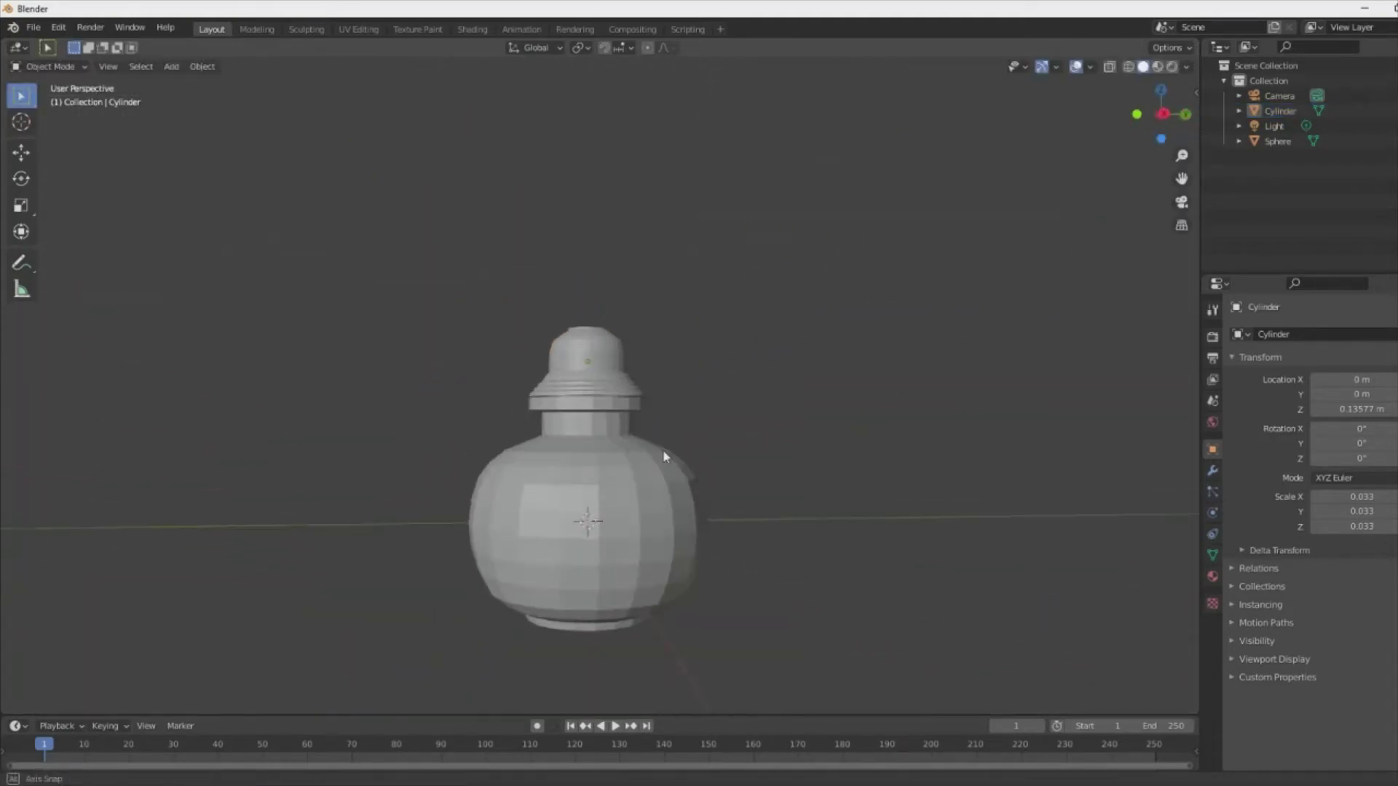
scroll(610, 364, up, 3)
middle_drag(609, 364, 518, 251)
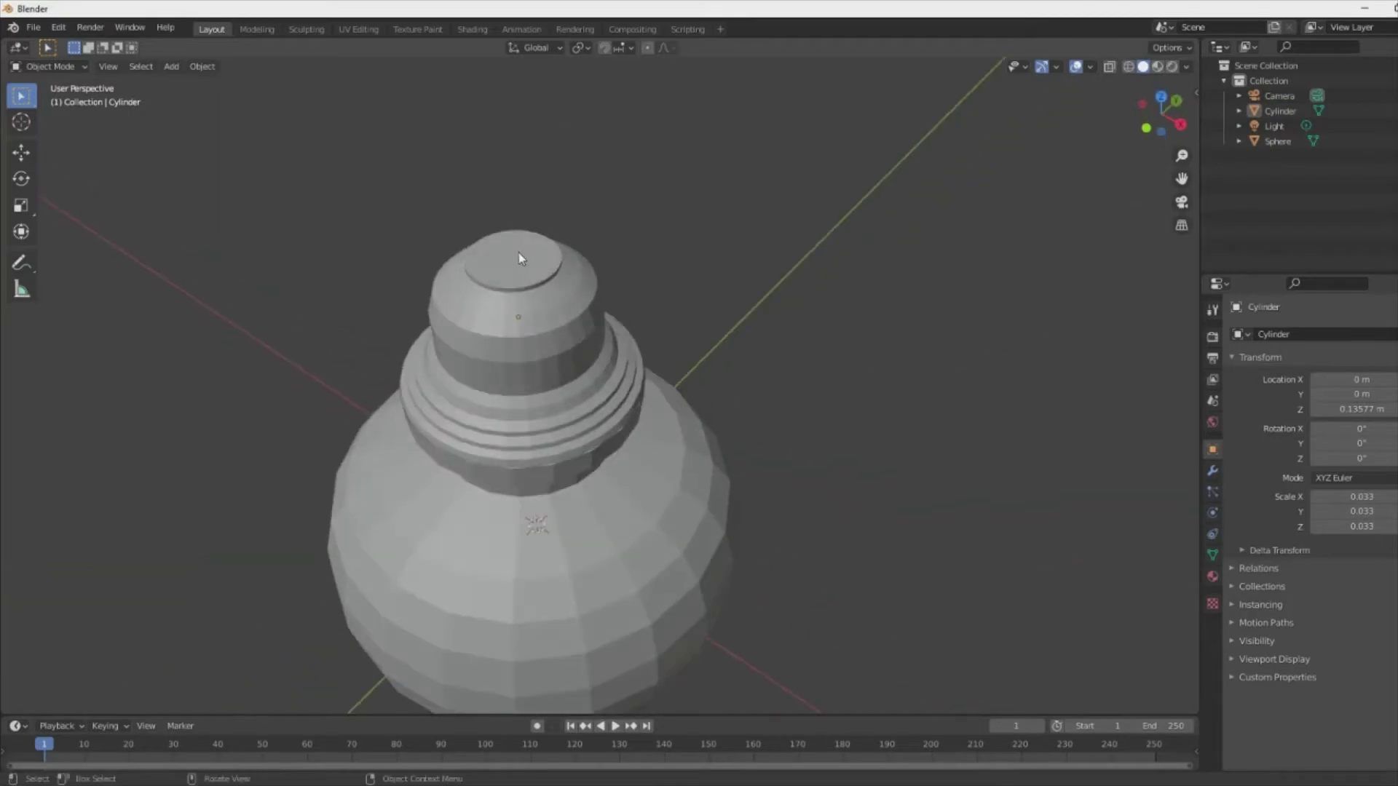
click(524, 252)
key(Tab)
- Inset the neck's top face and push it down into a recessed hole
drag(508, 186, 500, 200)
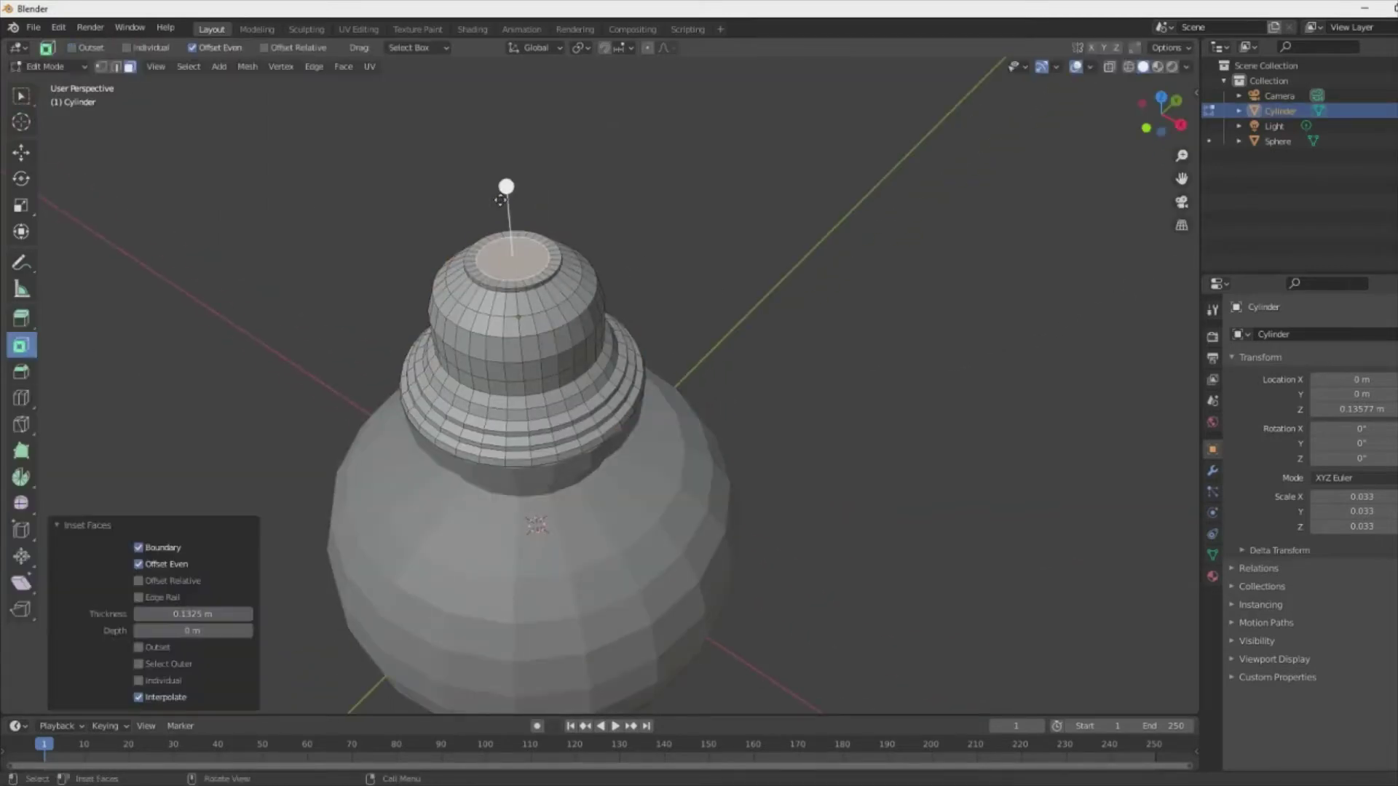
click(502, 233)
scroll(658, 365, up, 4)
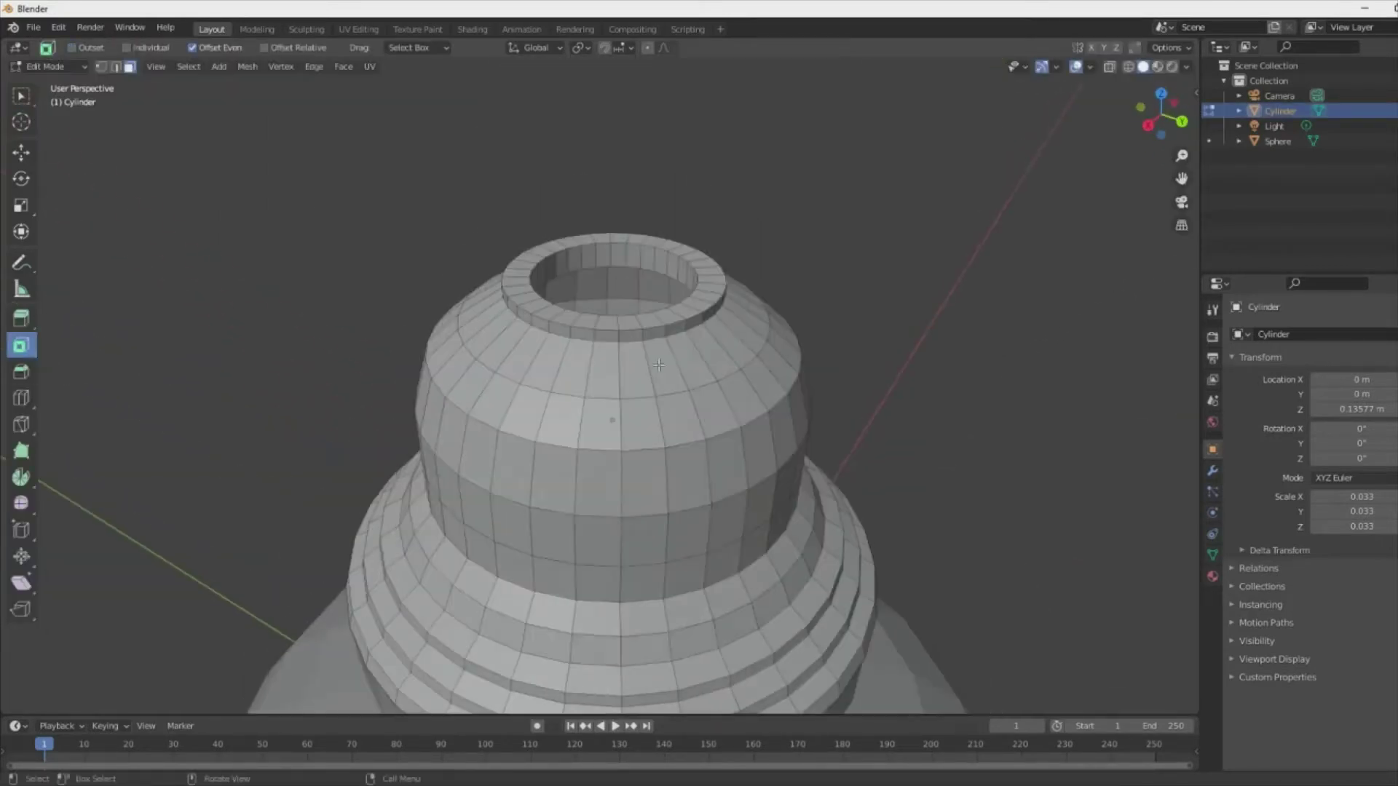
click(616, 301)
middle_drag(617, 301, 493, 468)
scroll(558, 373, down, 4)
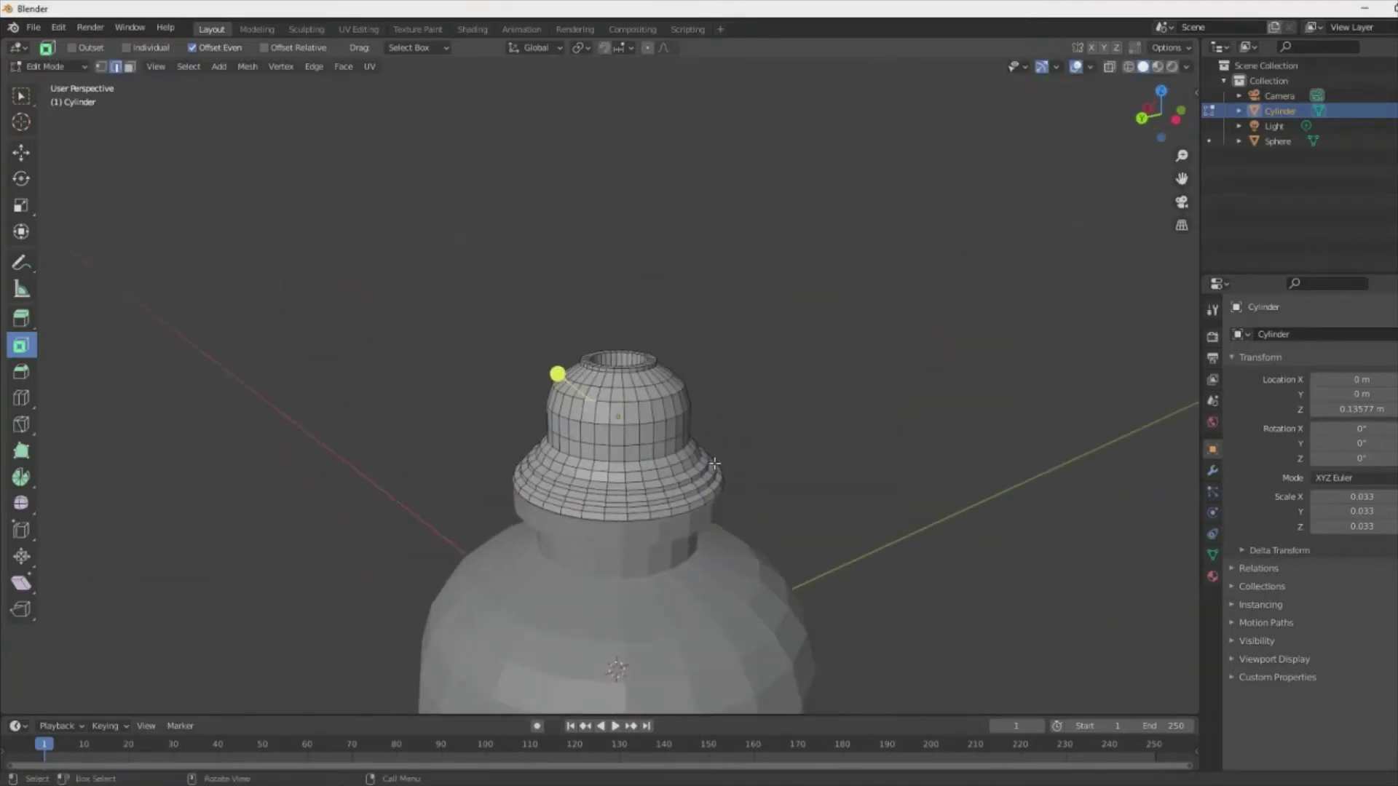
key(Tab)
scroll(849, 453, down, 3)
- Save the file as narghile.blend
key(ctrl+s)
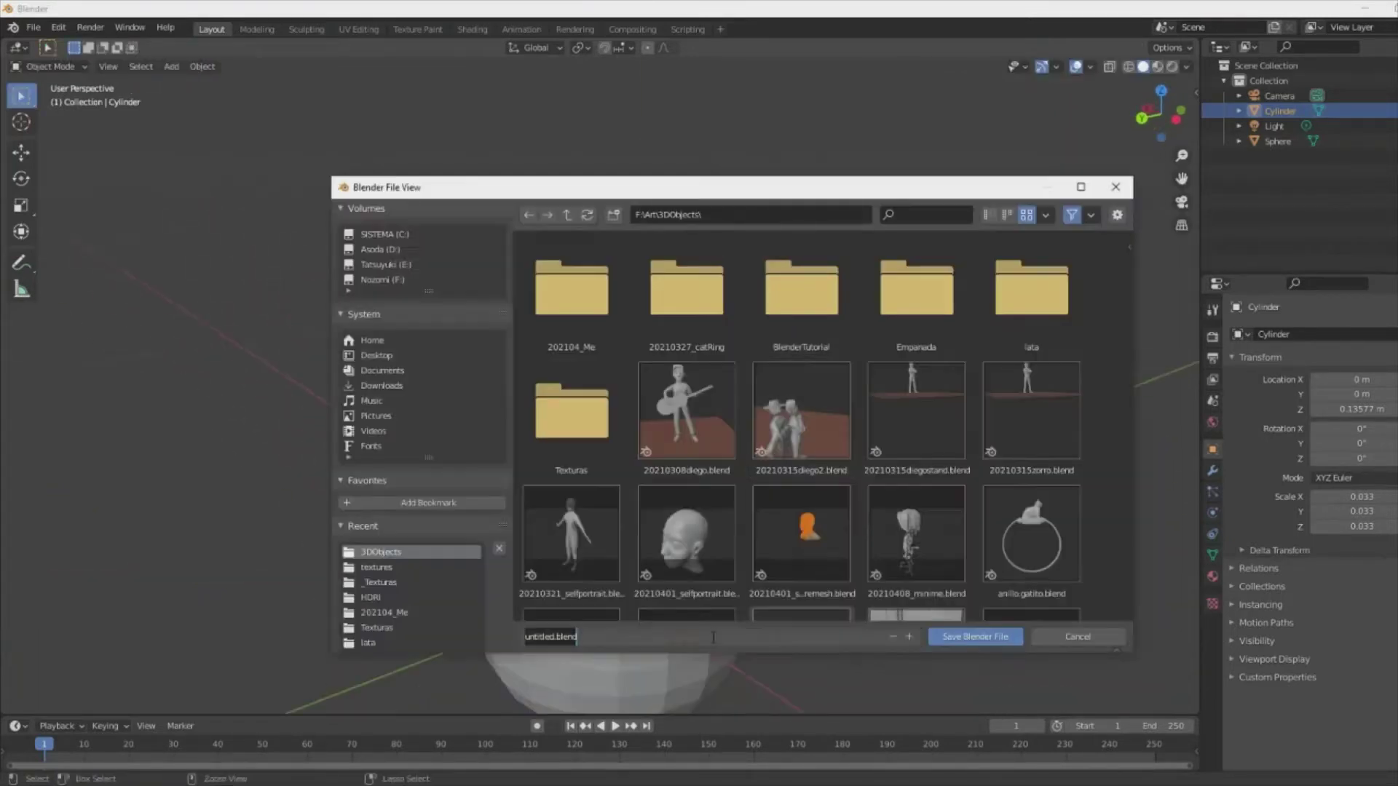
text(narghile)
key(Return)
- Add a small cylinder beside the neck, scaled down and moved into place
key(shift+a)
click(968, 225)
key(s)
click(728, 531)
key(g)
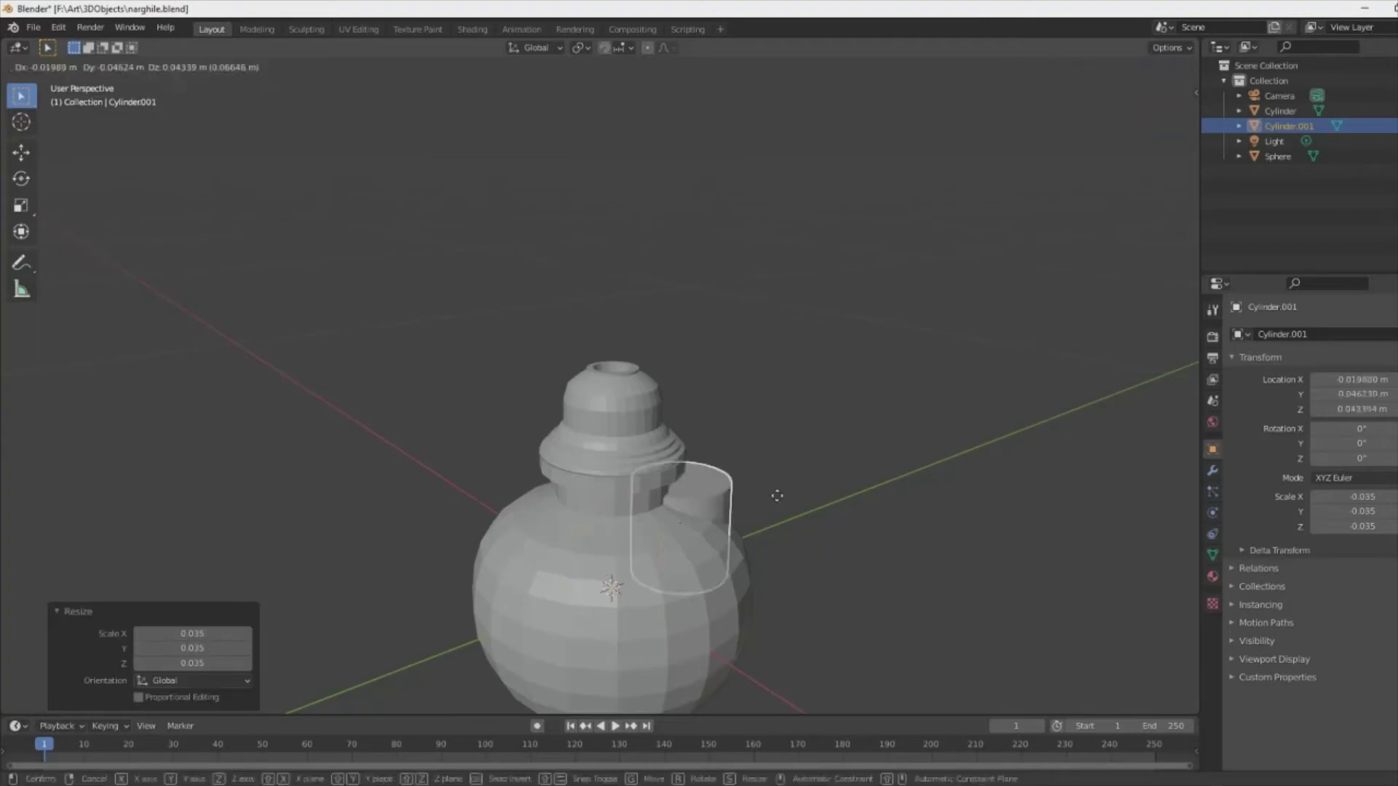
click(844, 510)
key(KP_1)
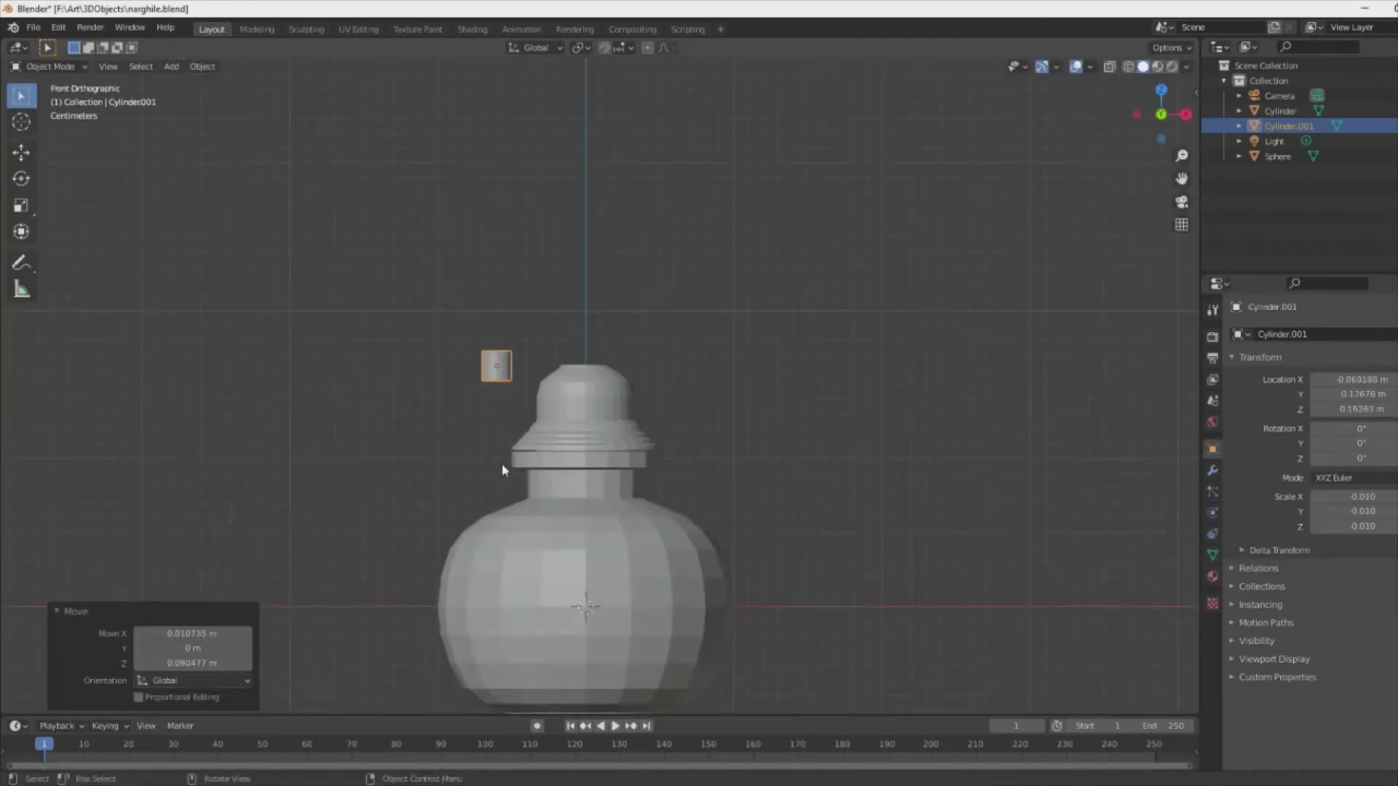
scroll(502, 469, up, 4)
- Add an edge loop to the small cylinder and scale part of it into a flared funnel
key(Tab)
scroll(364, 393, up, 2)
key(ctrl+r)
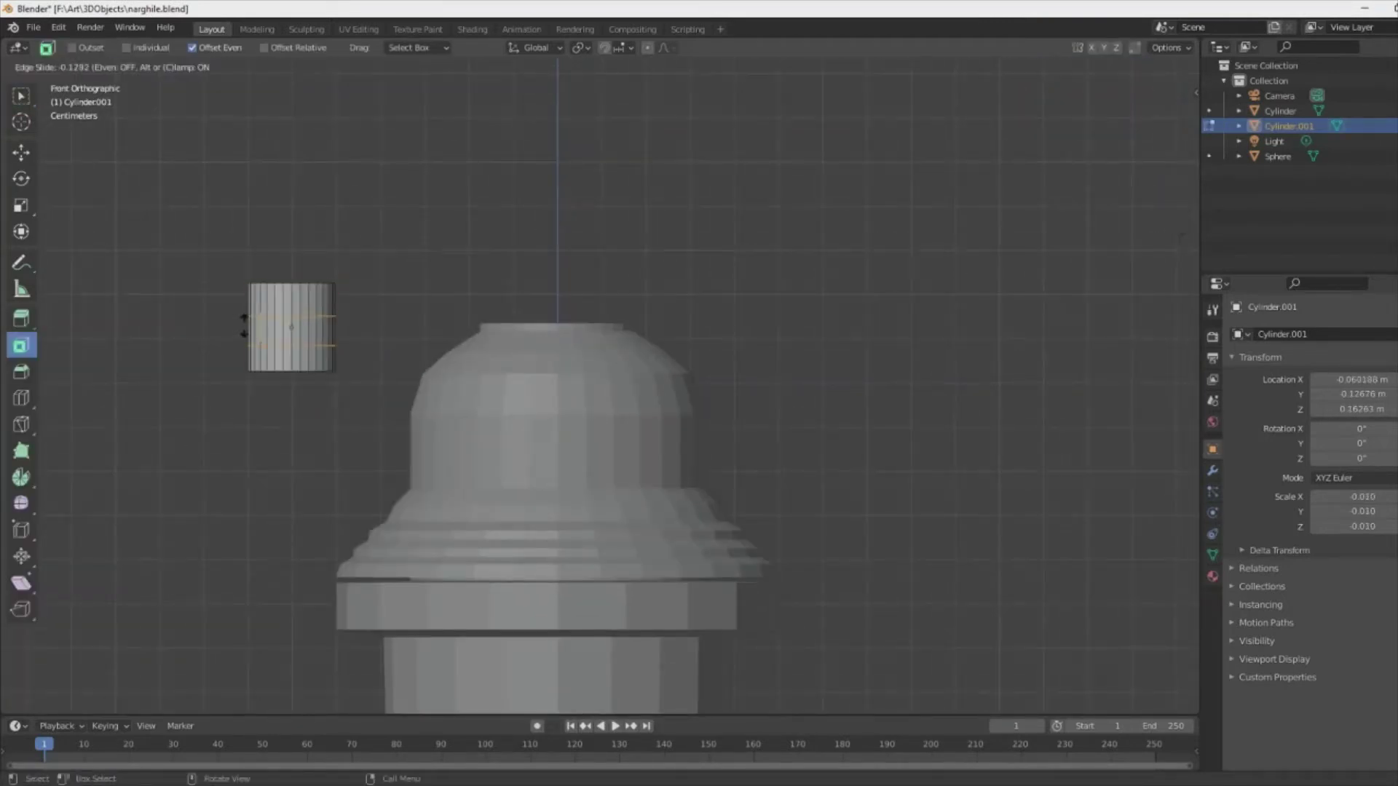
click(243, 324)
drag(348, 391, 205, 318)
key(s)
click(390, 348)
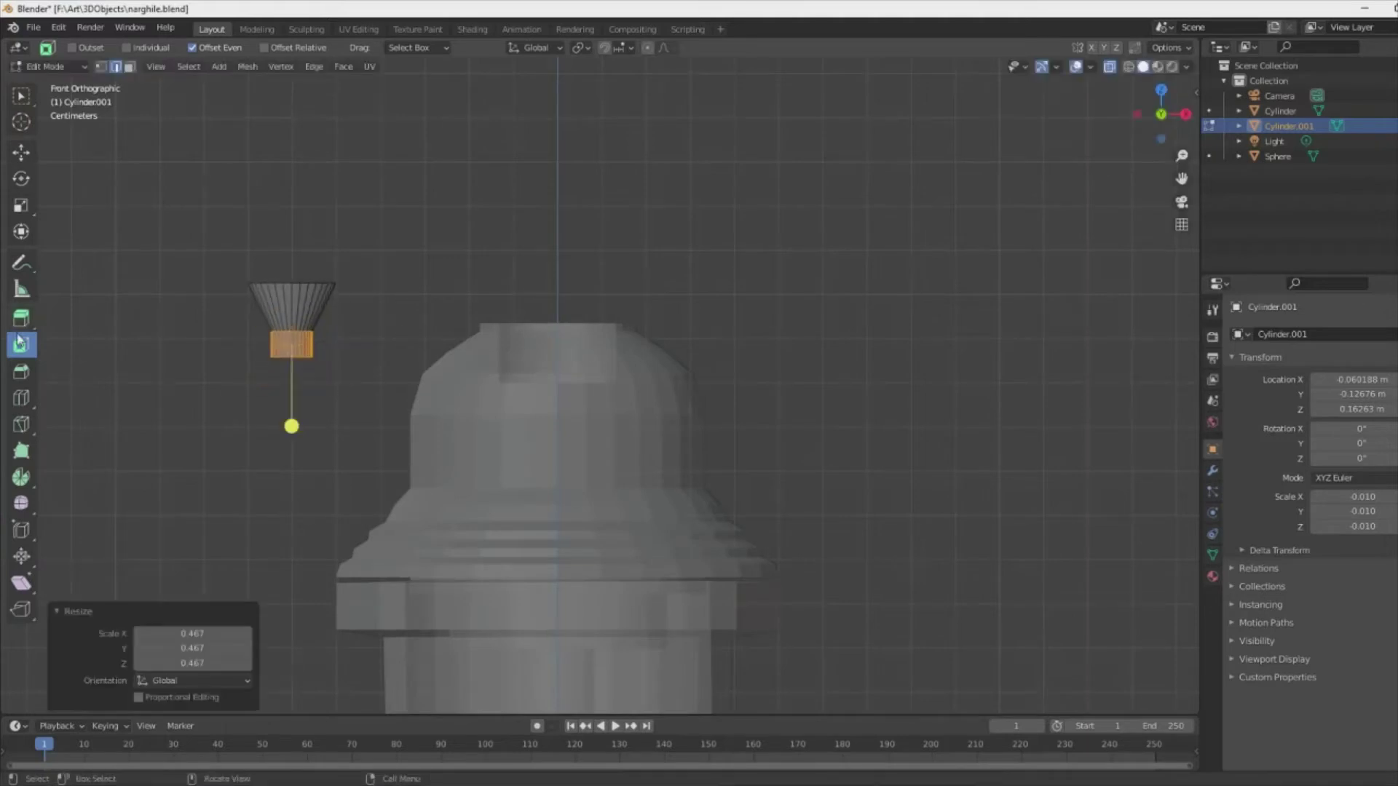
- Cut another edge loop on the funnel and scale it outward
key(shift+space)
key(s)
click(334, 302)
scroll(287, 276, up, 1)
scroll(285, 275, up, 3)
key(ctrl+r)
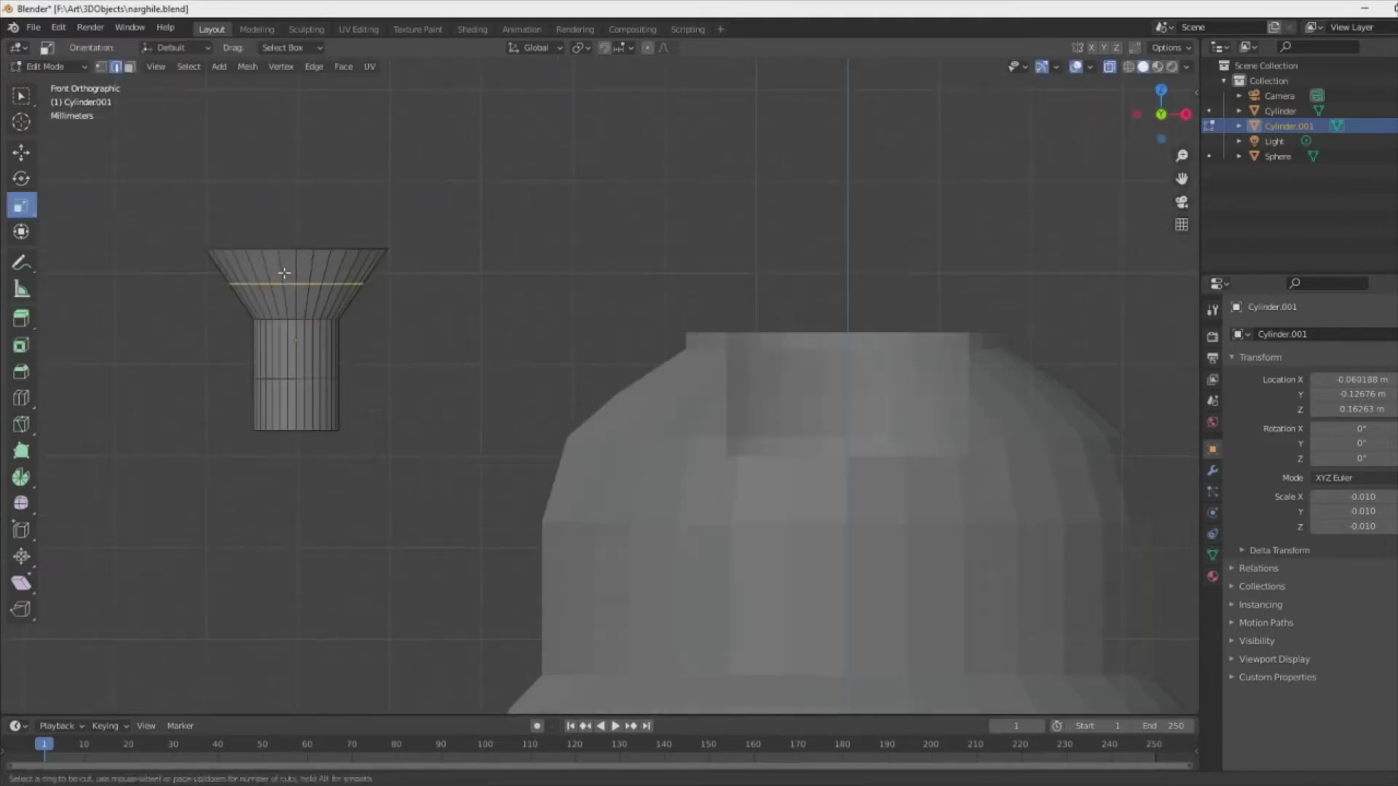
click(286, 270)
key(s)
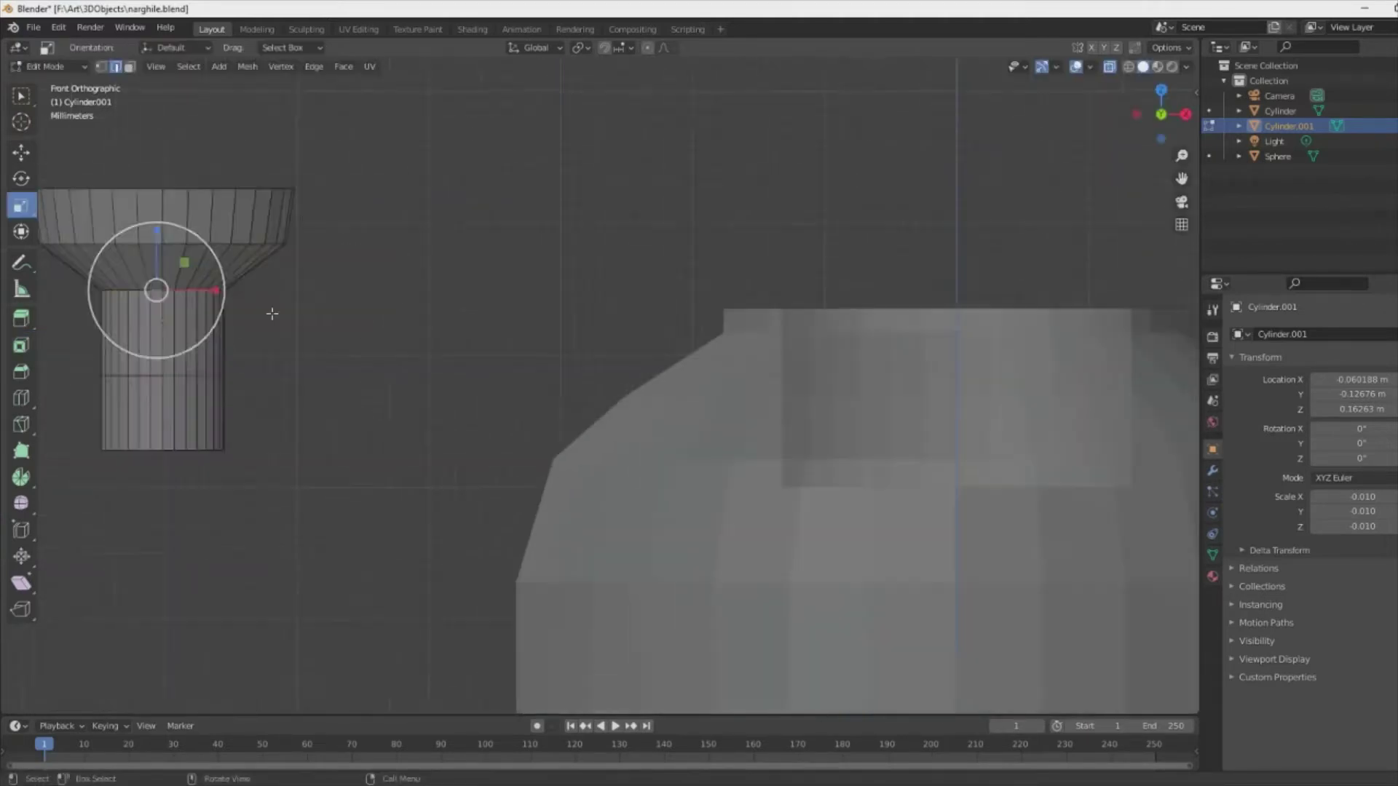
click(510, 332)
- Add a slightly narrower loop, then another loop cut in the lower section
key(ctrl+r)
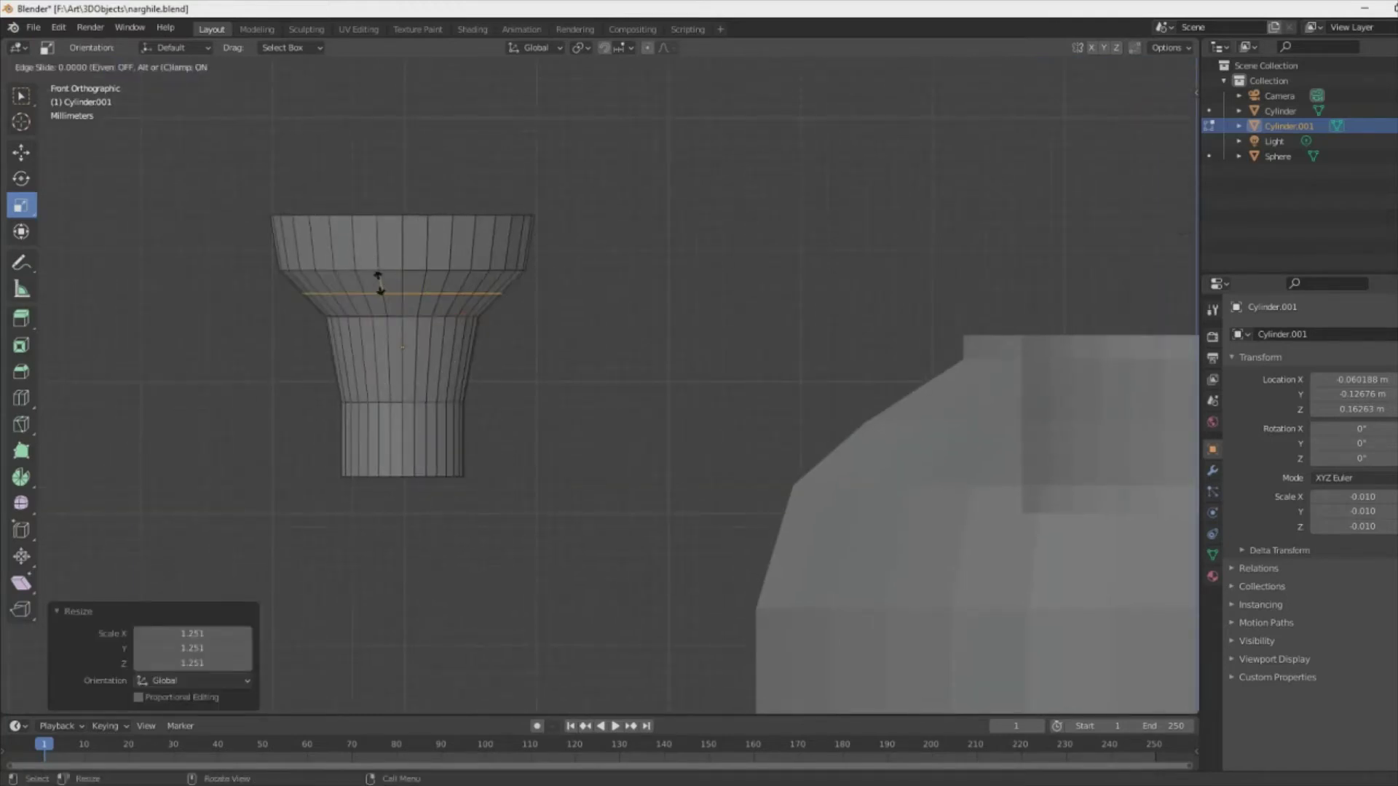
click(378, 283)
key(s)
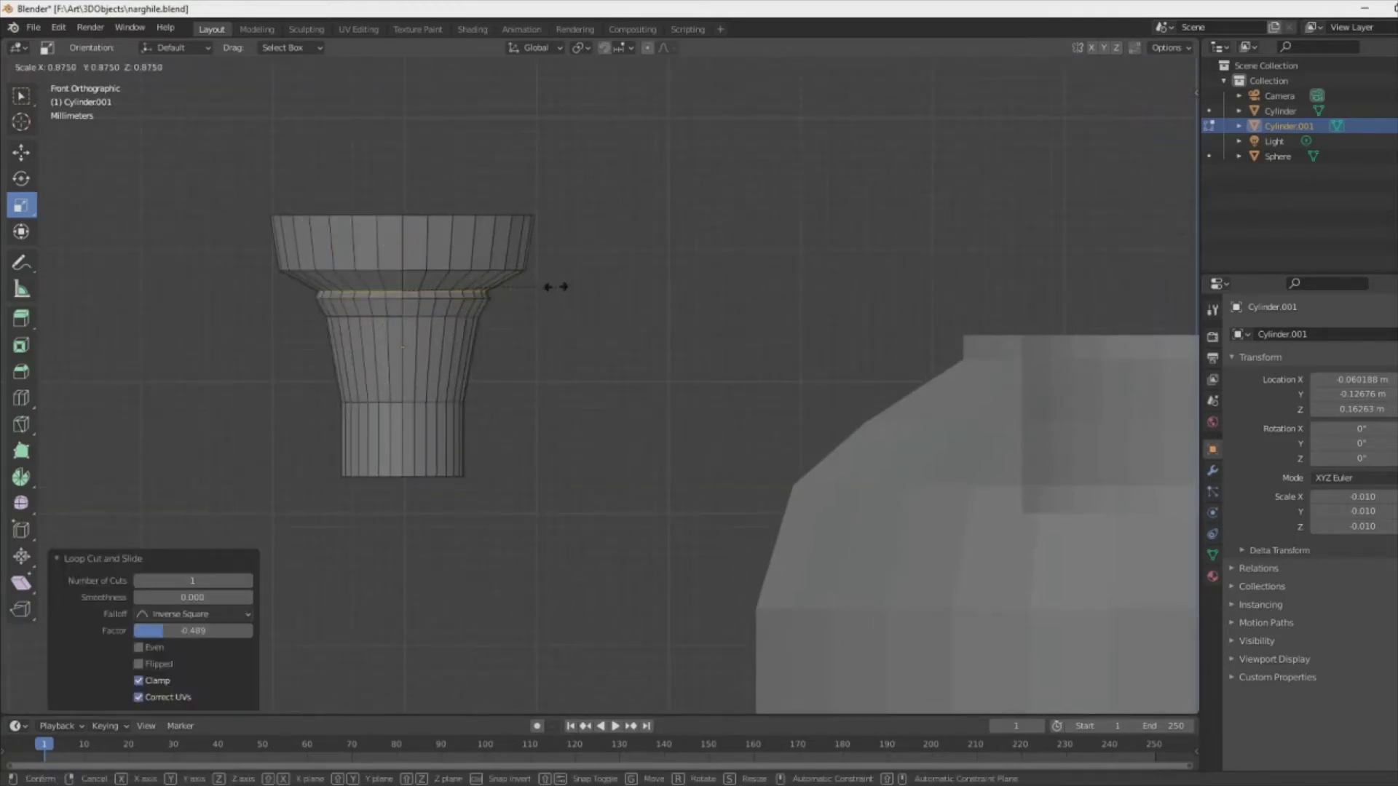
click(556, 286)
key(ctrl+r)
click(430, 429)
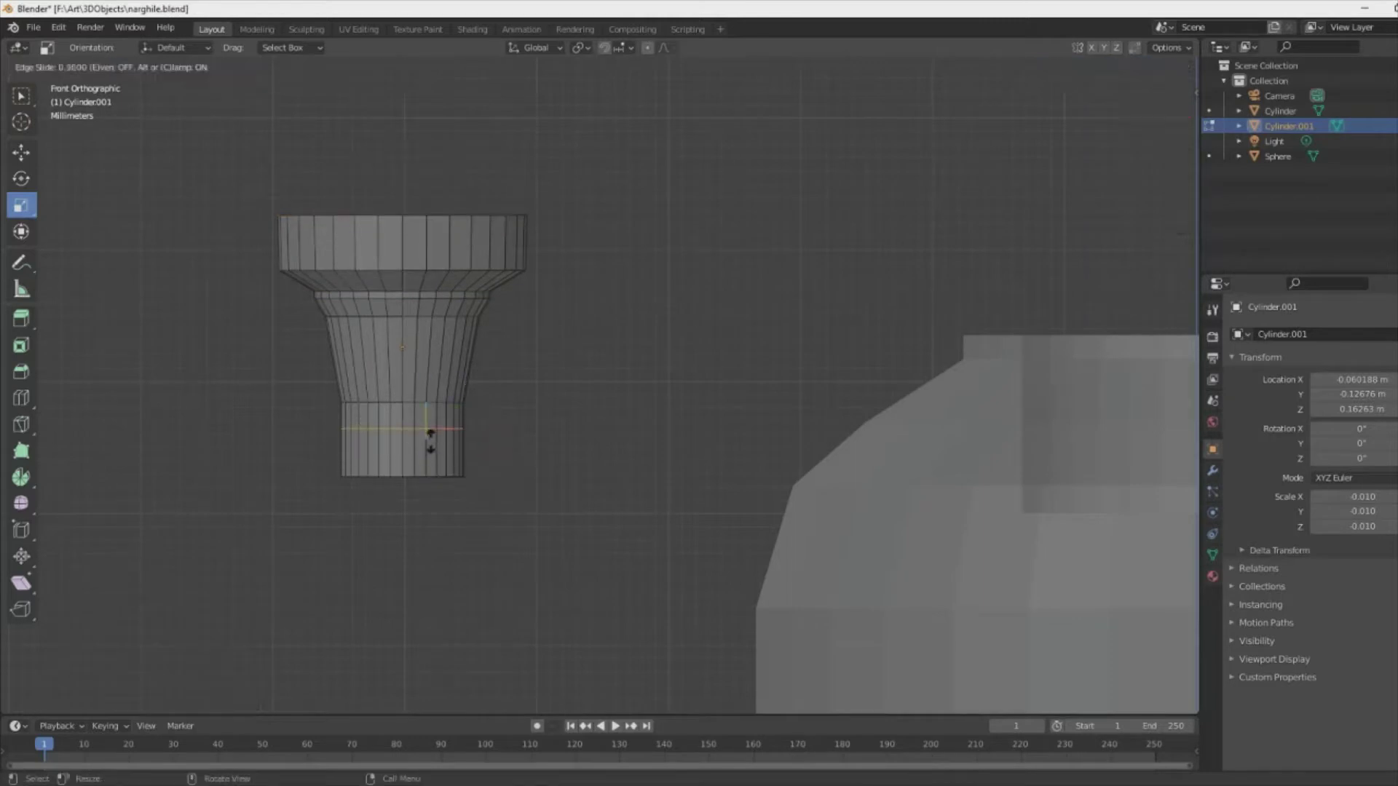
- Select the bottom ring of faces and move it along Z
key(c)
click(400, 437)
click(515, 499)
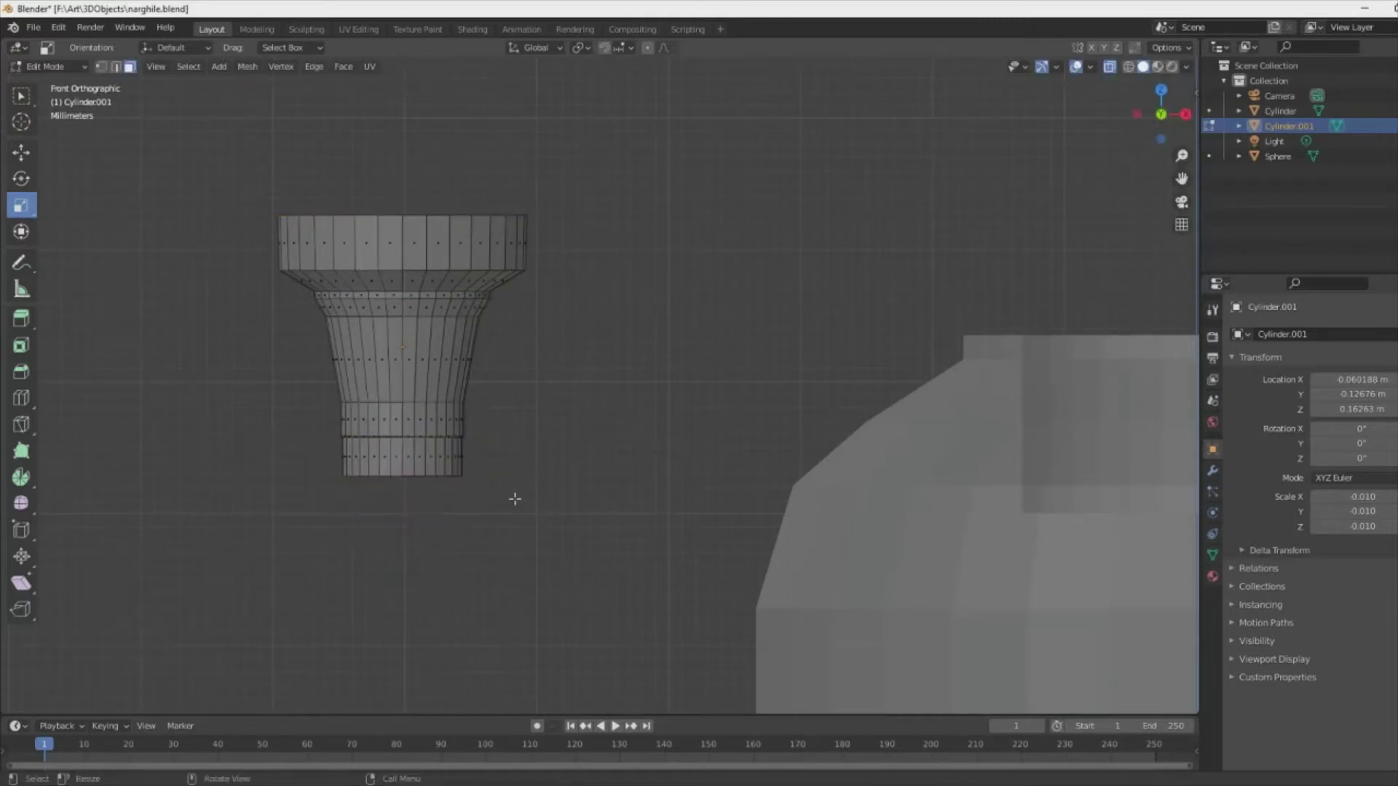
drag(515, 498, 331, 438)
key(g)
key(z)
click(280, 445)
scroll(714, 437, up, 3)
- Enter Edit Mode on the small flared piece and frame its top face with see-through shading off
key(Tab)
middle_drag(714, 437, 492, 489)
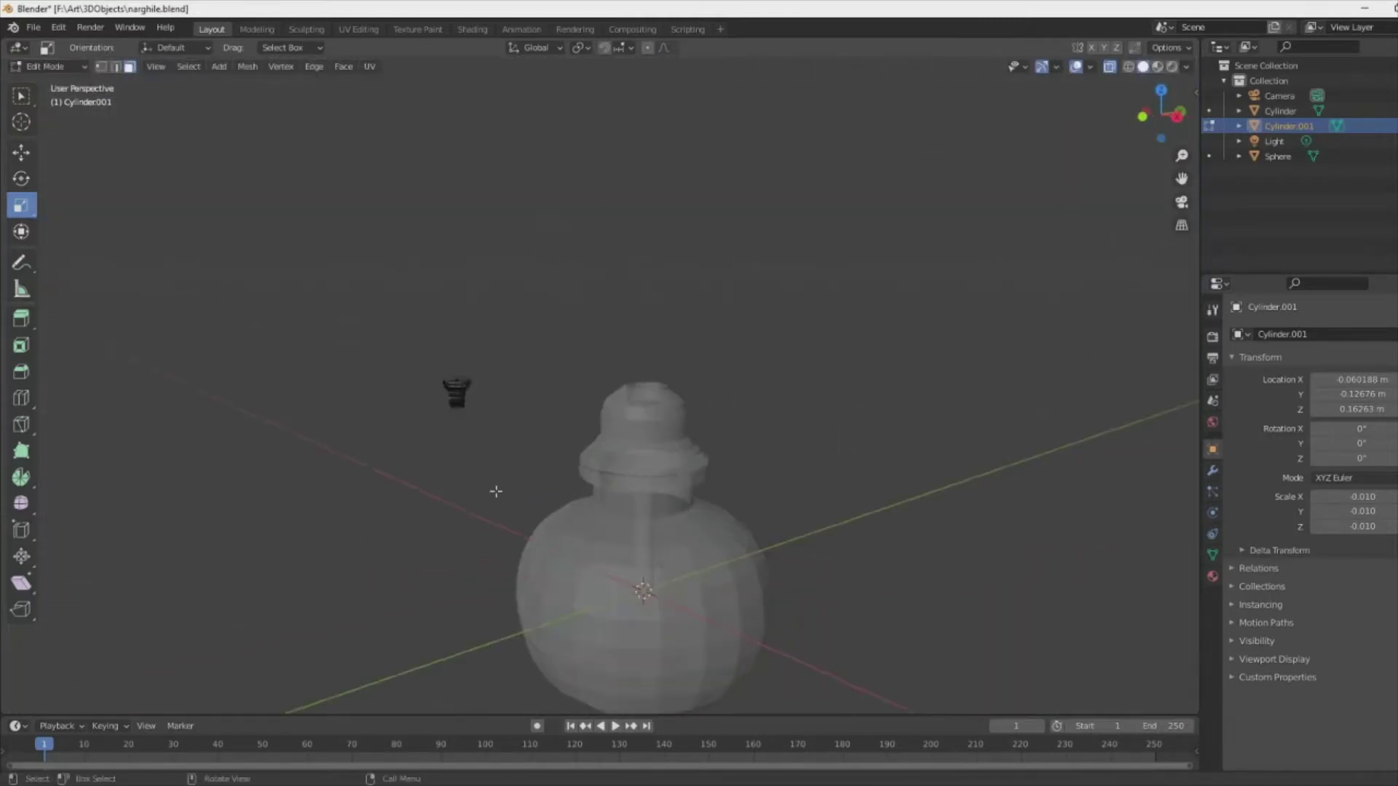
scroll(770, 476, down, 3)
scroll(509, 576, up, 8)
key(Tab)
scroll(508, 575, down, 5)
middle_drag(593, 452, 655, 364)
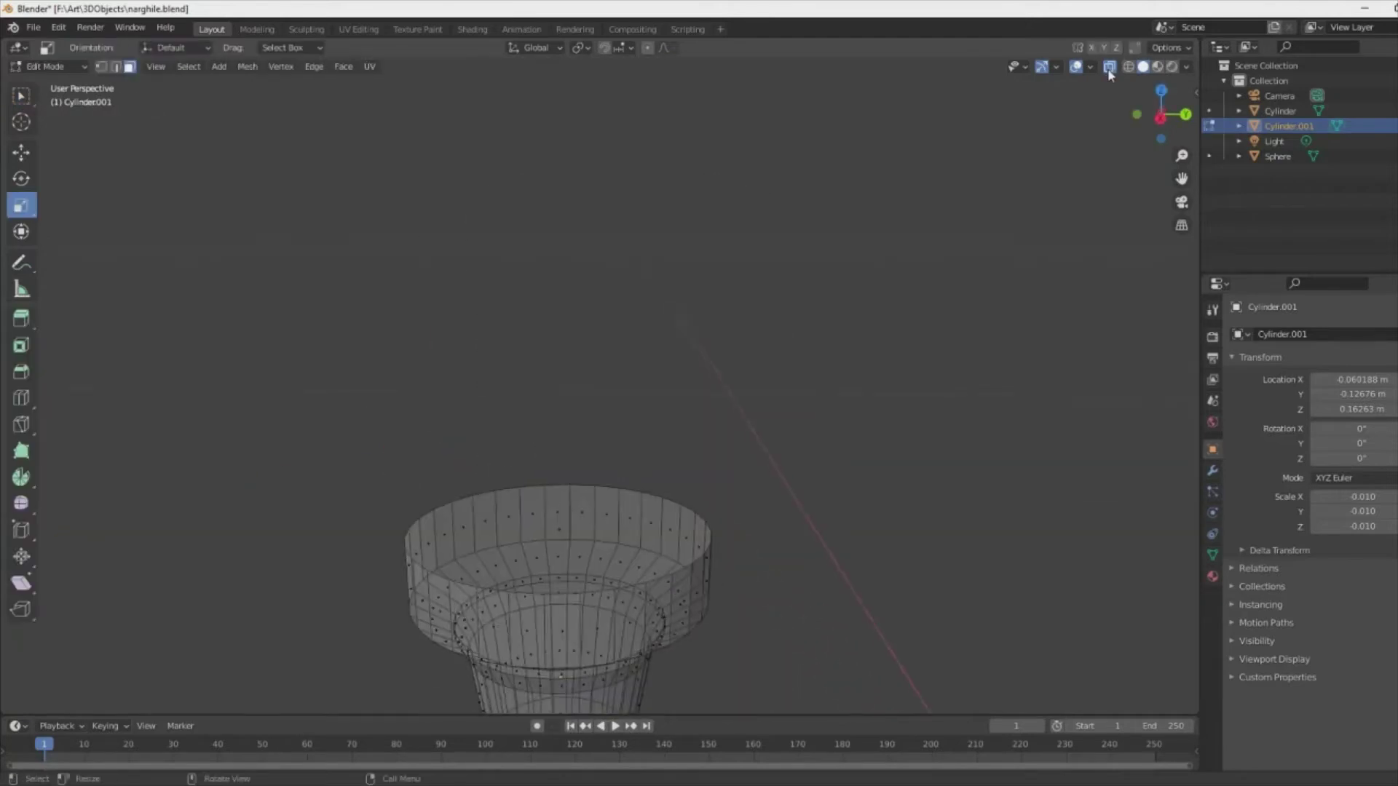
click(556, 531)
key(ctrl+b)
key(Escape)
- Inset the piece's top face and extrude the inner face upward
key(i)
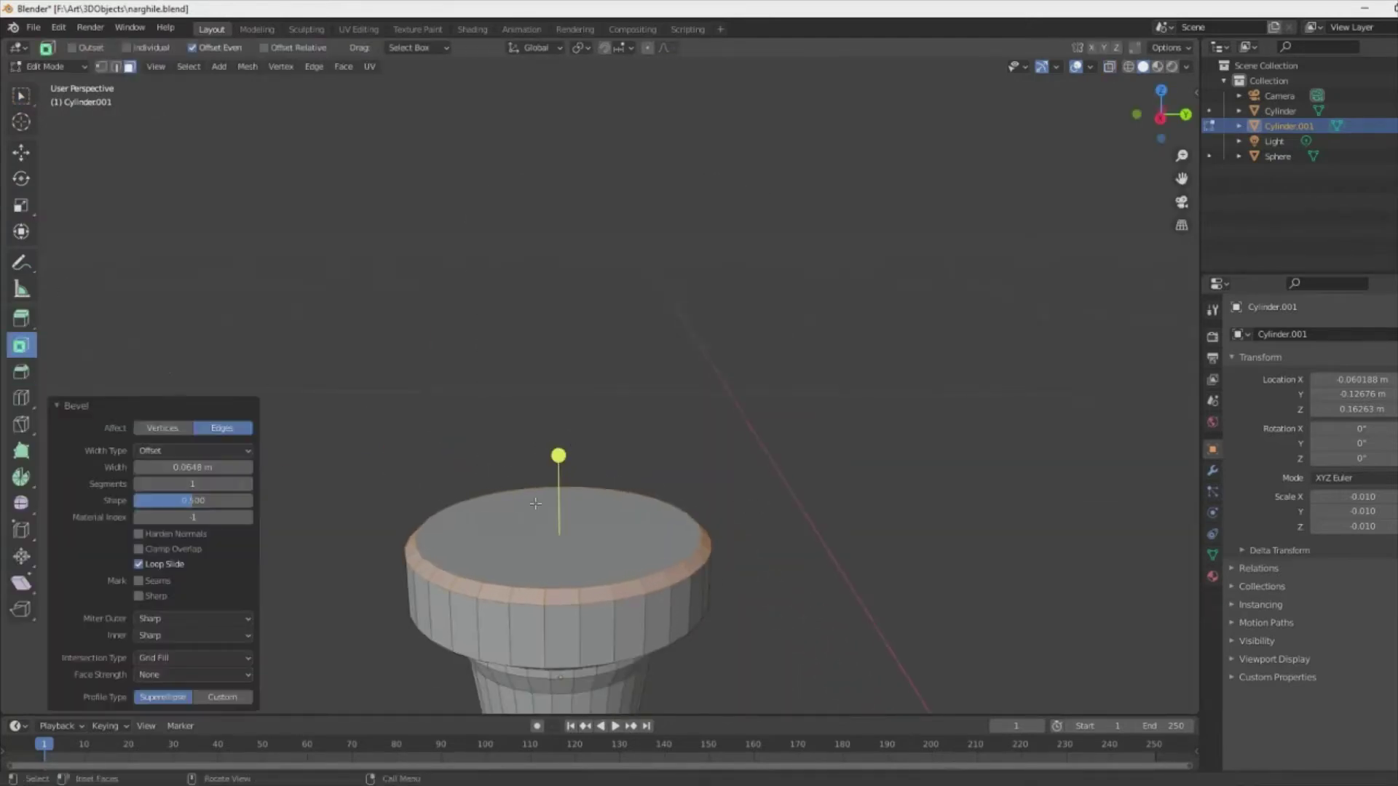
click(558, 451)
click(562, 477)
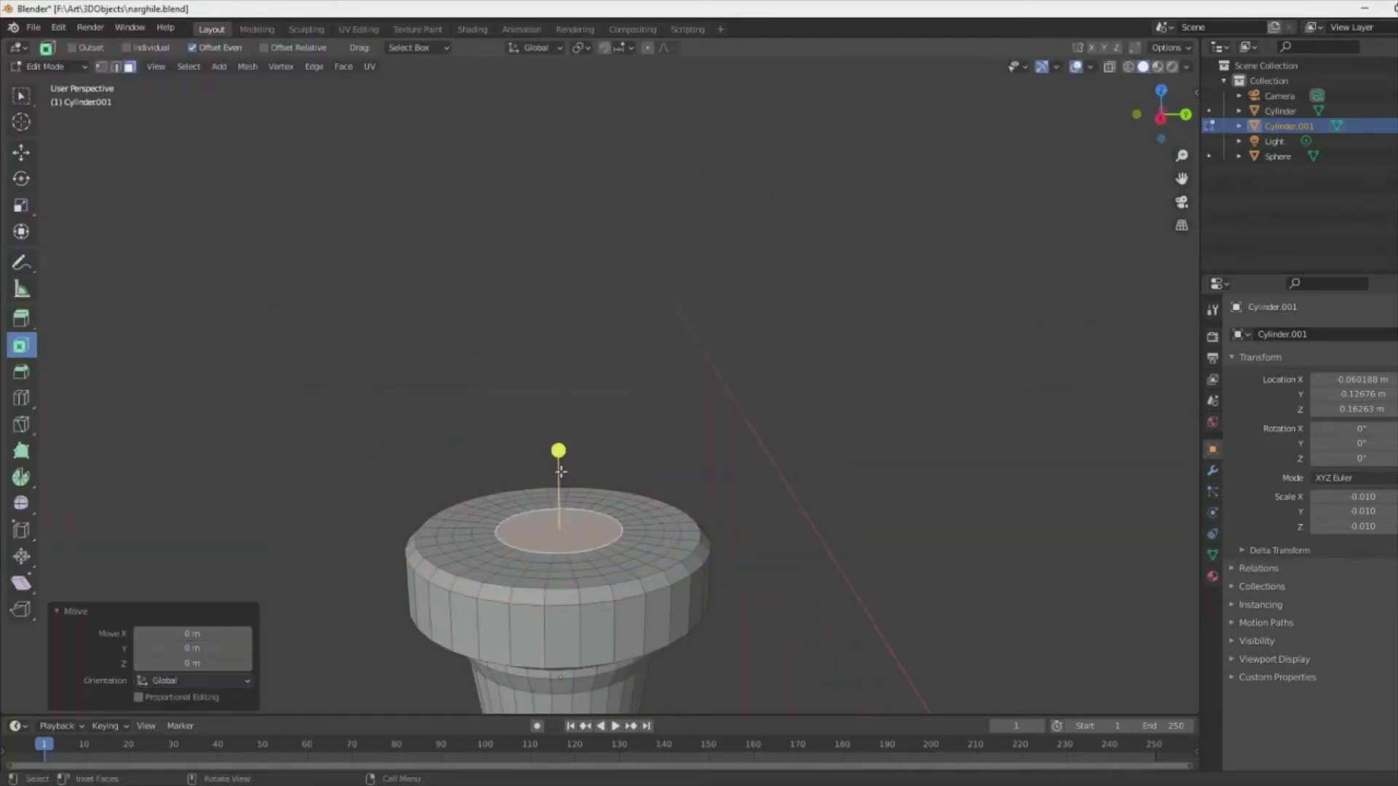
key(e)
click(556, 455)
mouse_move(556, 455)
middle_down()
mouse_move(639, 416)
mouse_move(513, 451)
middle_up()
- Circle-select the outer top ring and extrude it into a step
key(c)
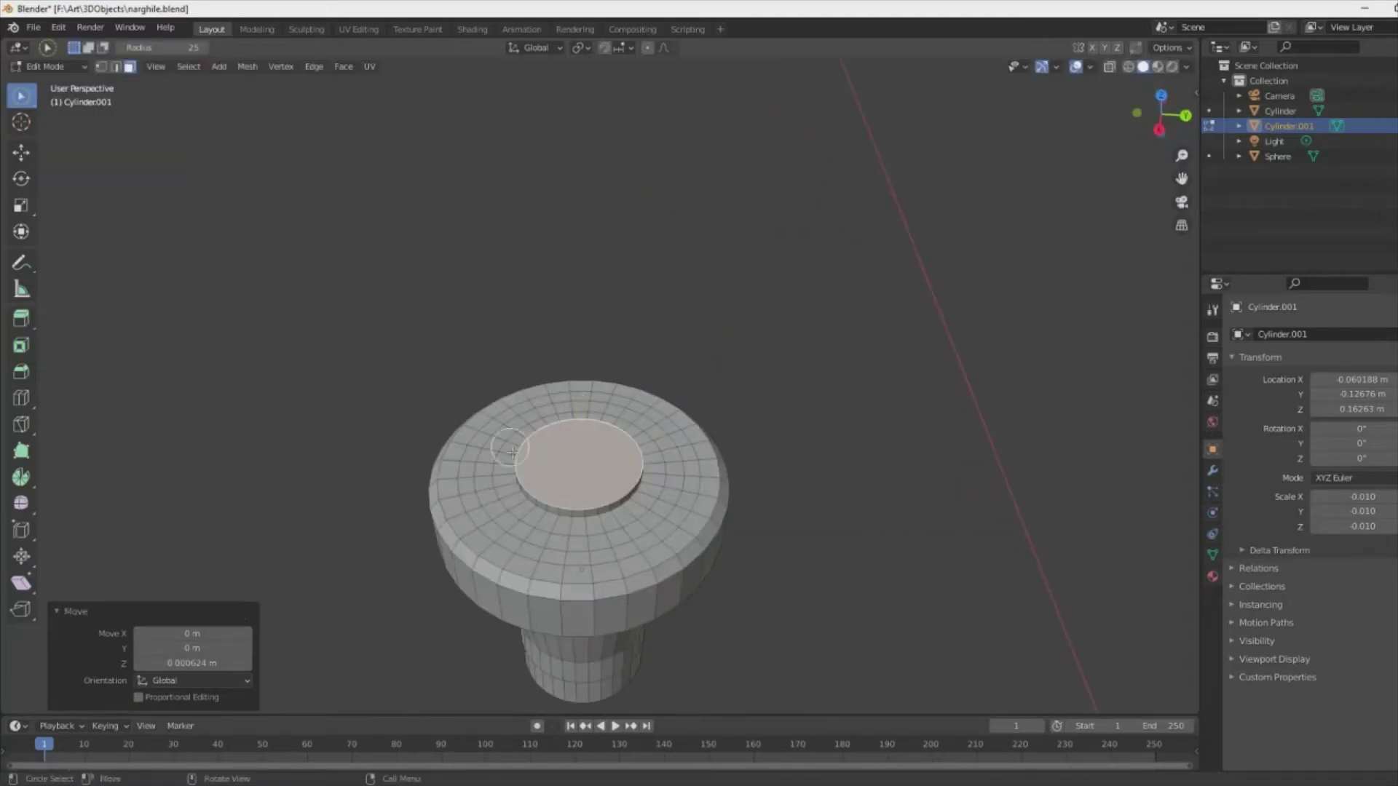
right_click(607, 442)
mouse_move(607, 442)
middle_down()
mouse_move(399, 371)
mouse_move(379, 247)
middle_up()
scroll(360, 128, up, 3)
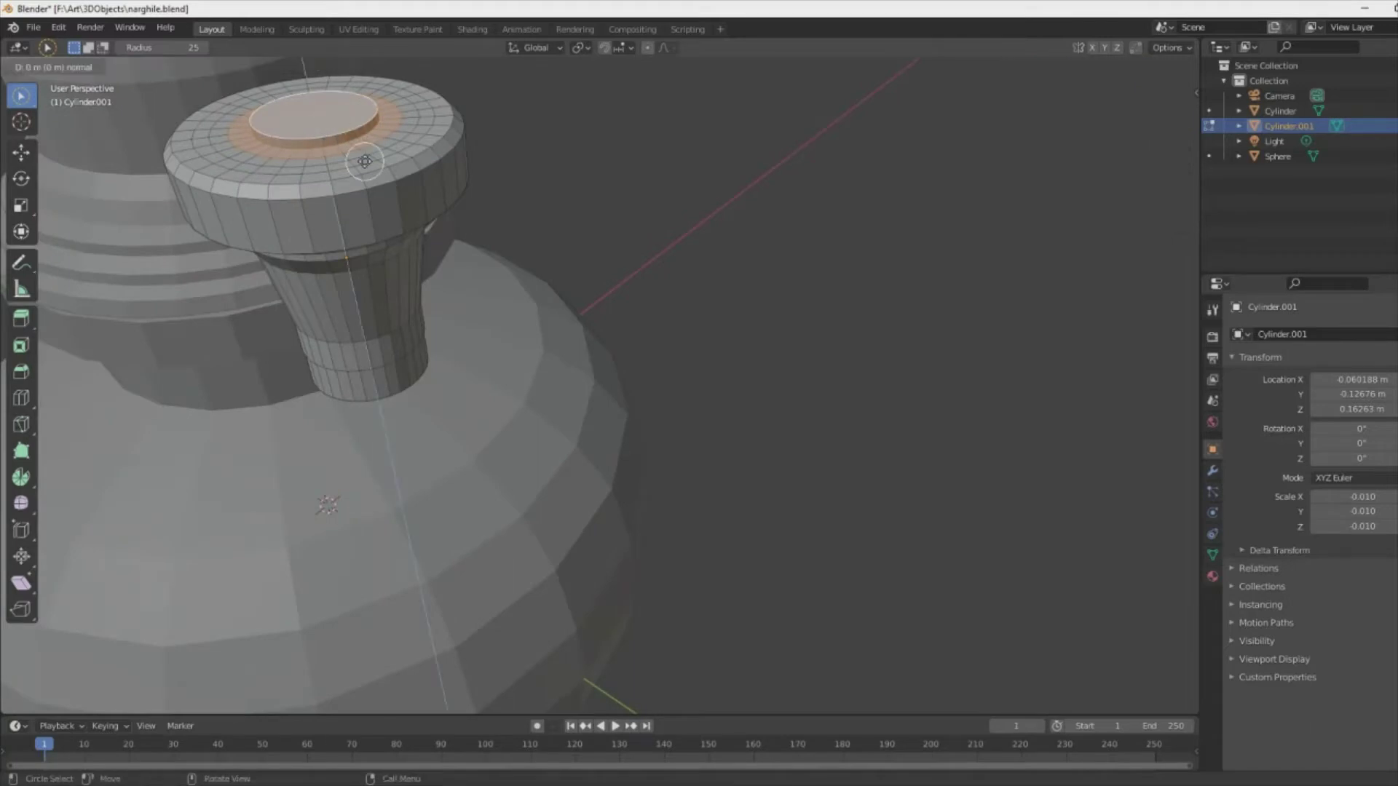
right_click(364, 161)
key(g)
click(363, 154)
- Circle-select the next ring of top faces and extrude it slightly up along Z
key(c)
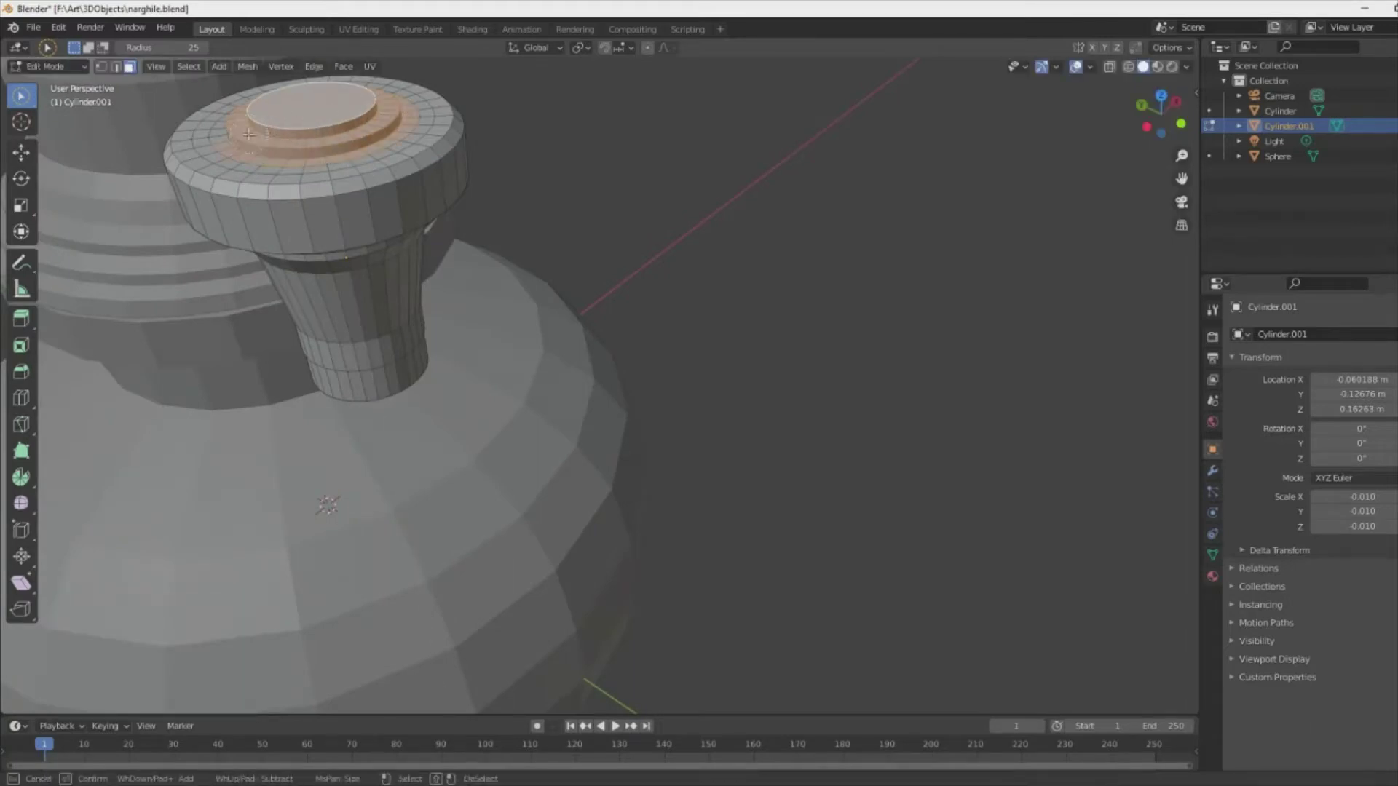
key(KP_Decimal)
mouse_move(509, 364)
middle_down()
mouse_move(883, 331)
mouse_move(649, 225)
middle_up()
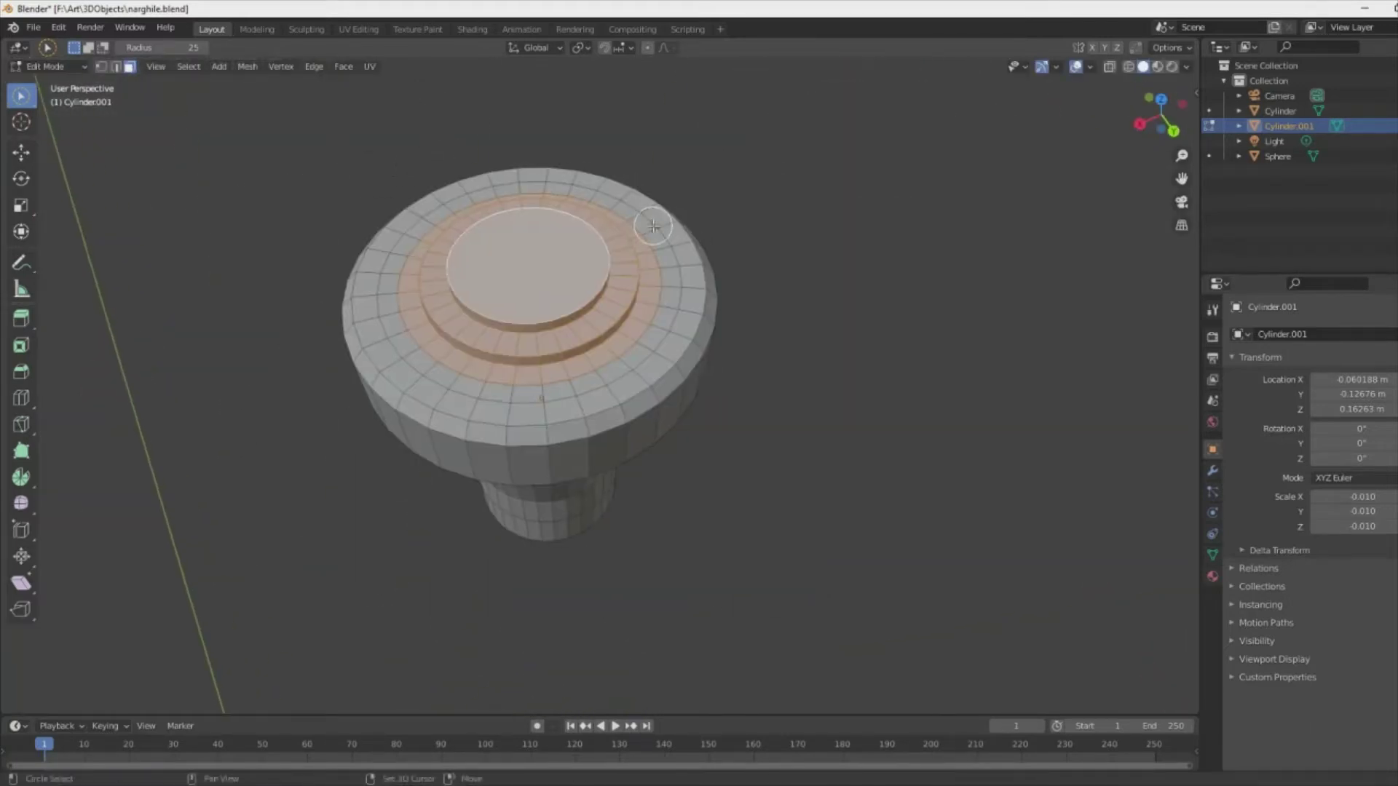
key(e)
click(648, 212)
key(g)
key(z)
click(573, 267)
- Review the stepped concentric terraces and return to Object Mode
mouse_move(573, 267)
middle_down()
mouse_move(626, 219)
mouse_move(642, 167)
middle_up()
scroll(641, 159, up, 3)
scroll(661, 257, down, 5)
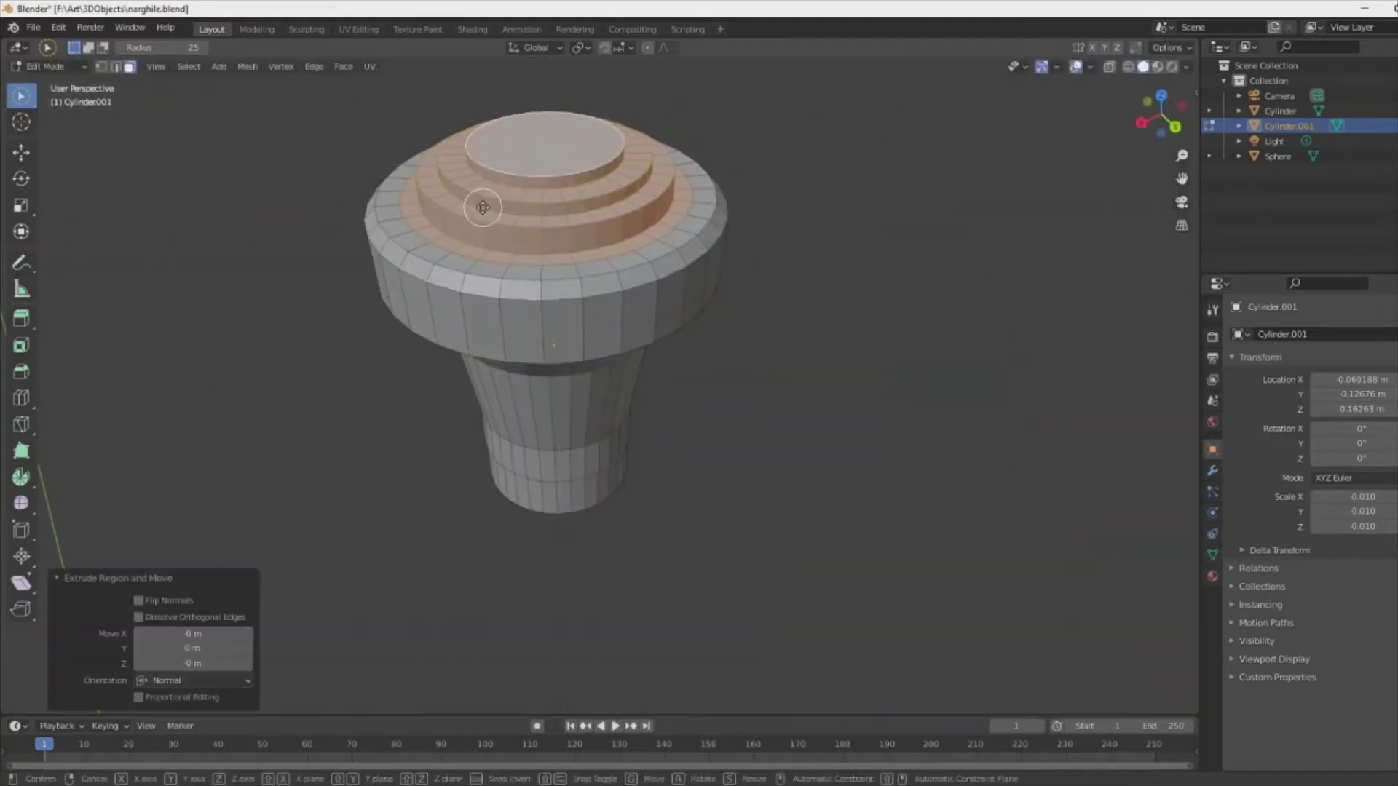
key(Tab)
scroll(396, 393, down, 3)
scroll(635, 376, down, 3)
- Apply the small piece's scale and move it toward the bottle's neck in top view
key(ctrl+a)
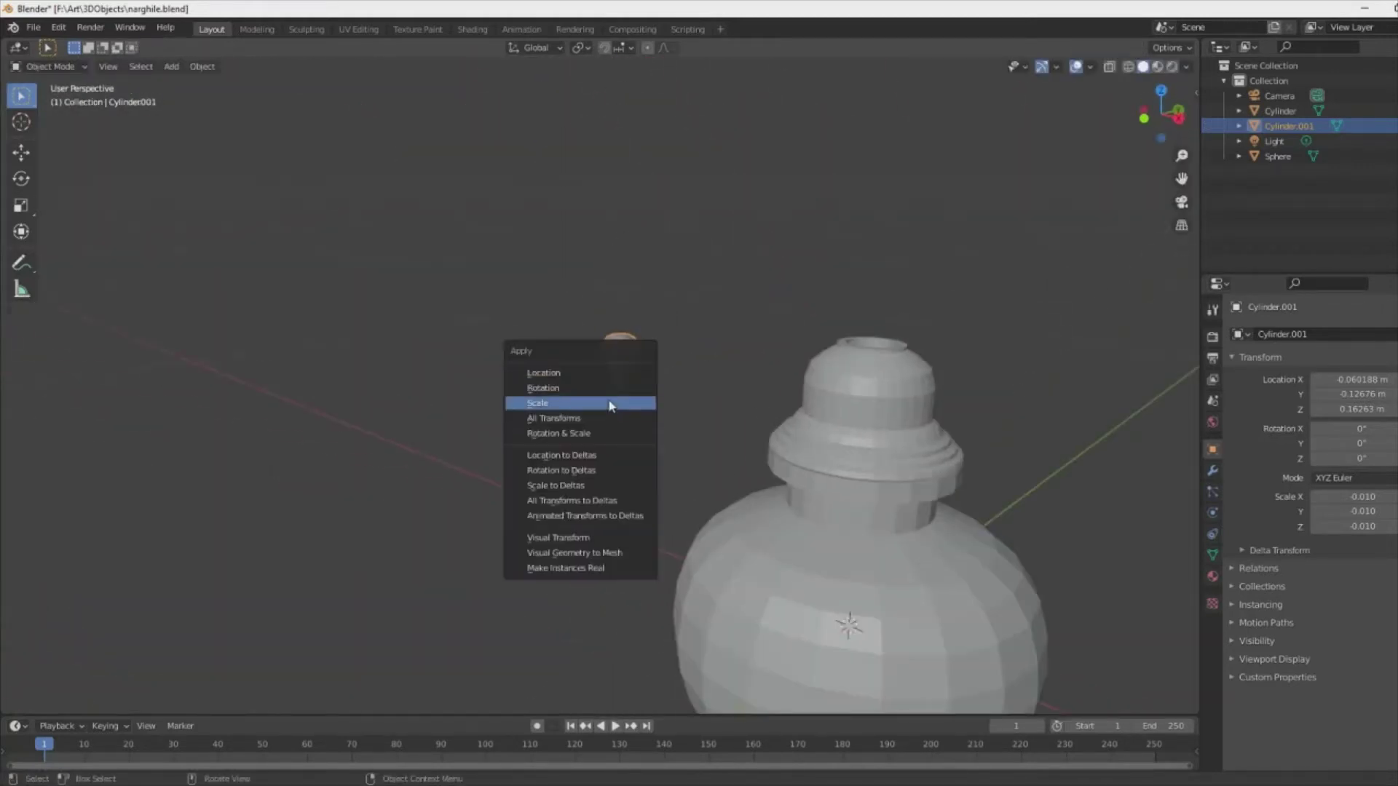
click(637, 415)
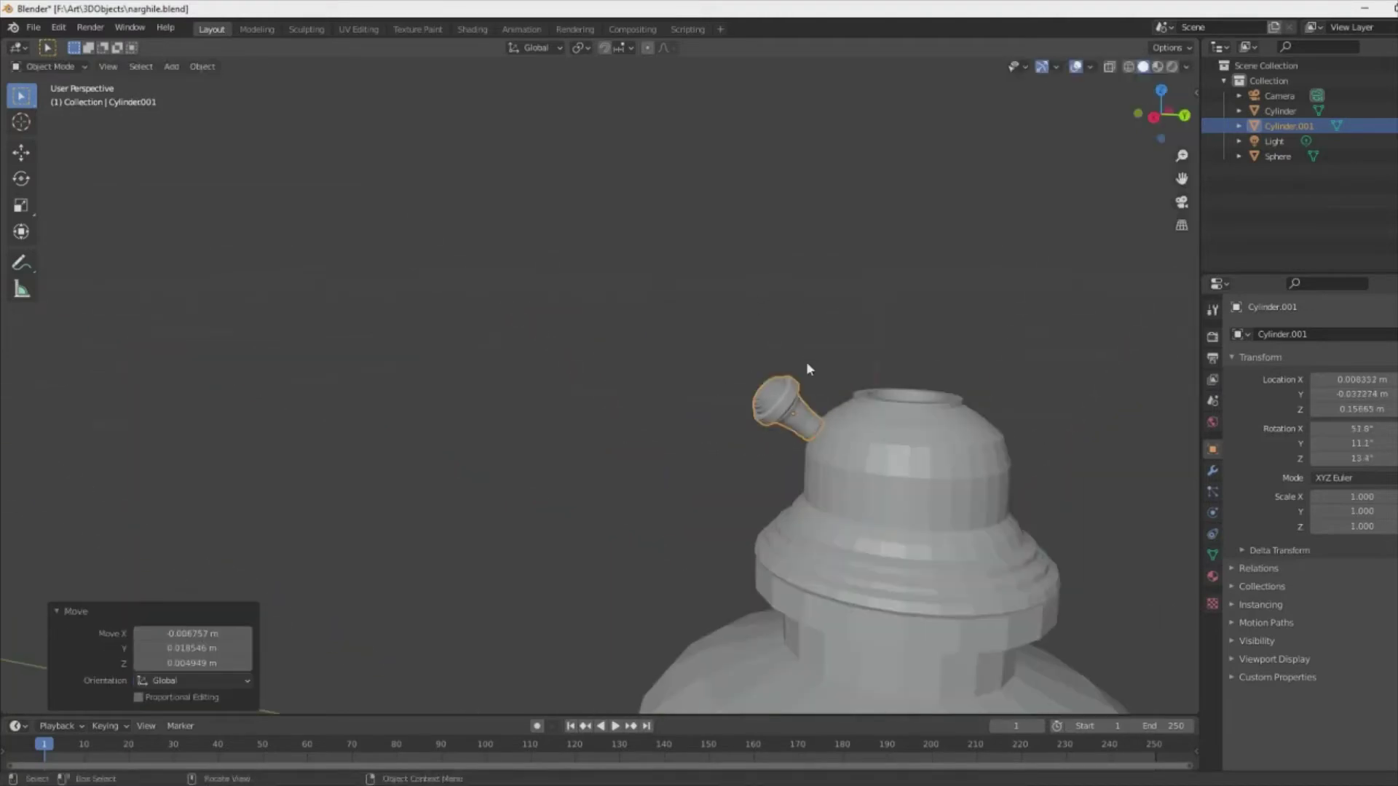
key(KP_7)
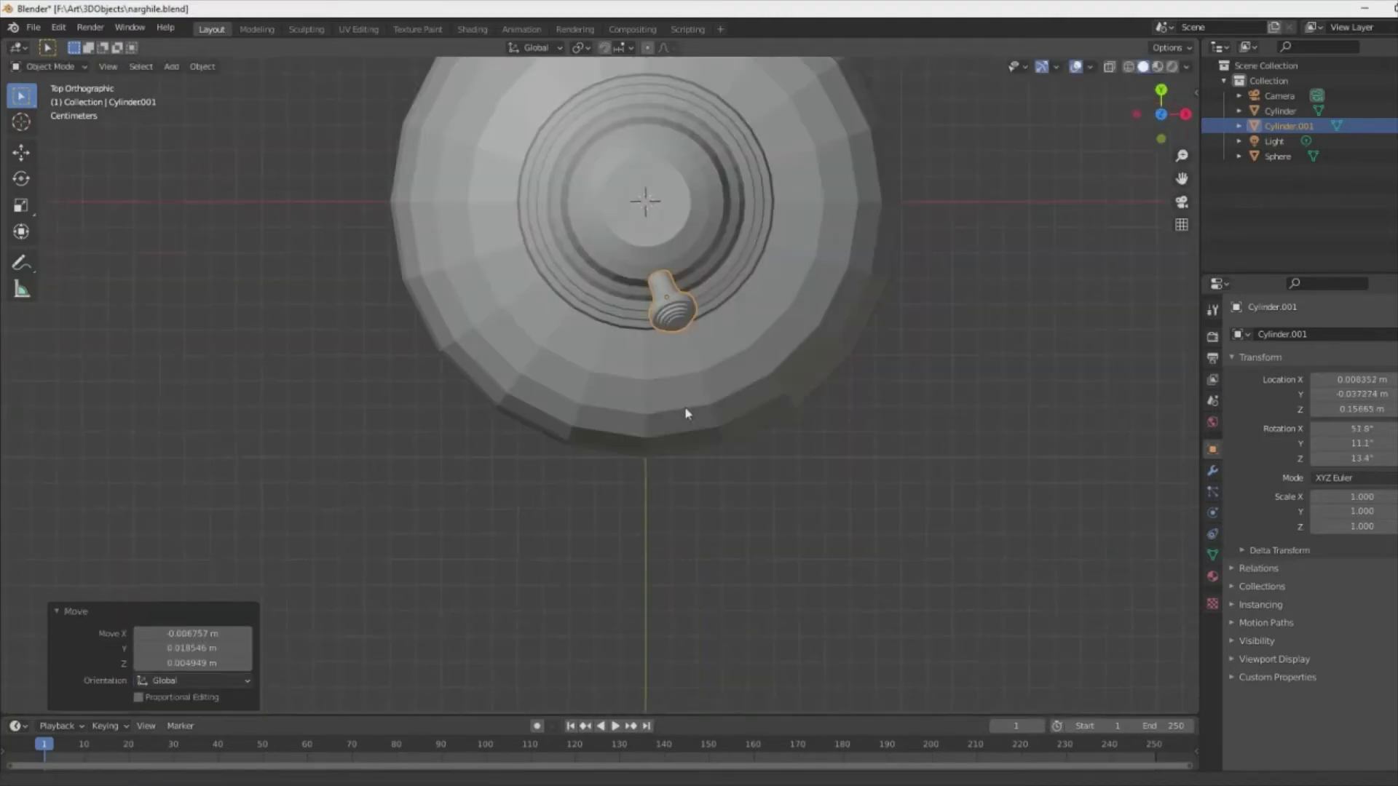
key(g)
mouse_move(779, 302)
middle_down()
mouse_move(555, 270)
mouse_move(714, 423)
middle_up()
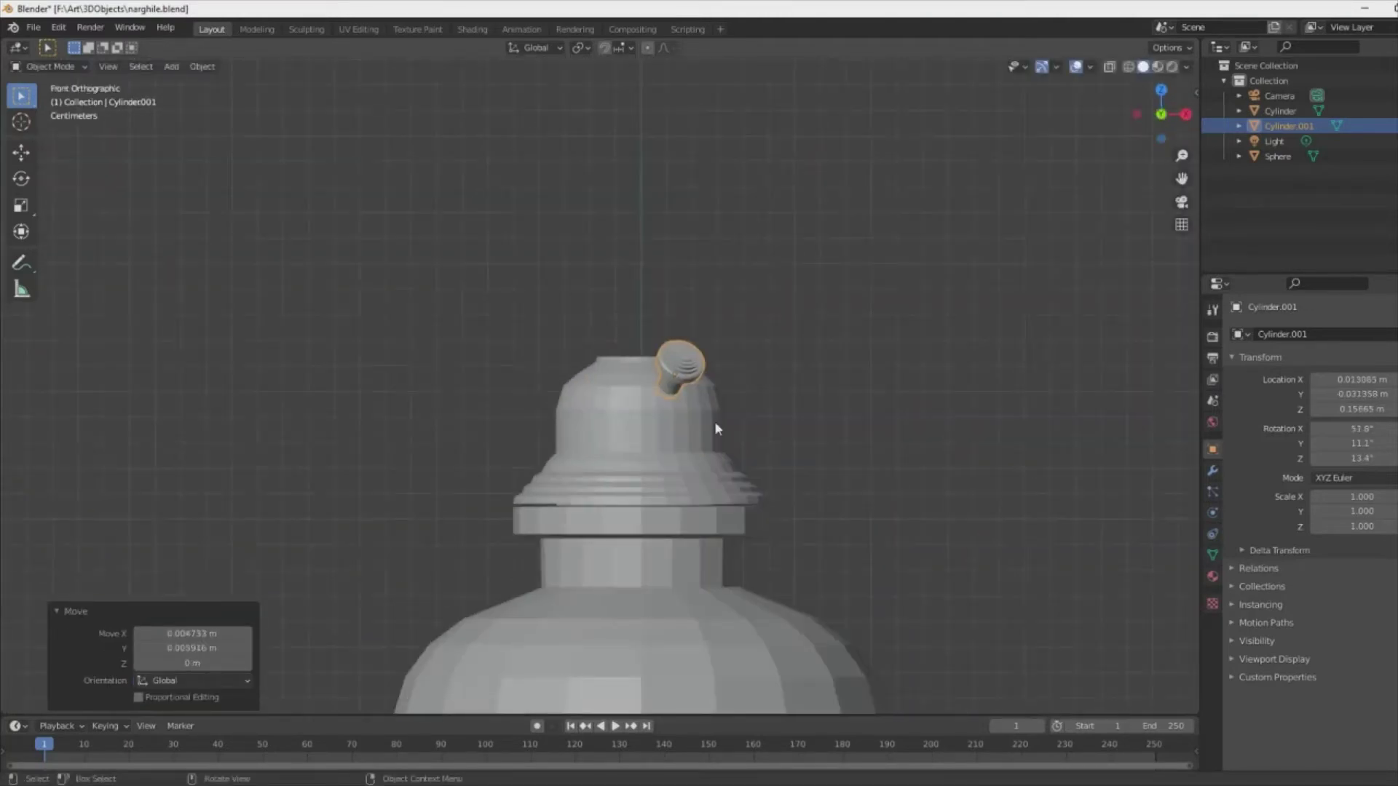
key(KP_7)
- Tilt and position the piece against the side of the bottle's upper neck
click(818, 401)
key(g)
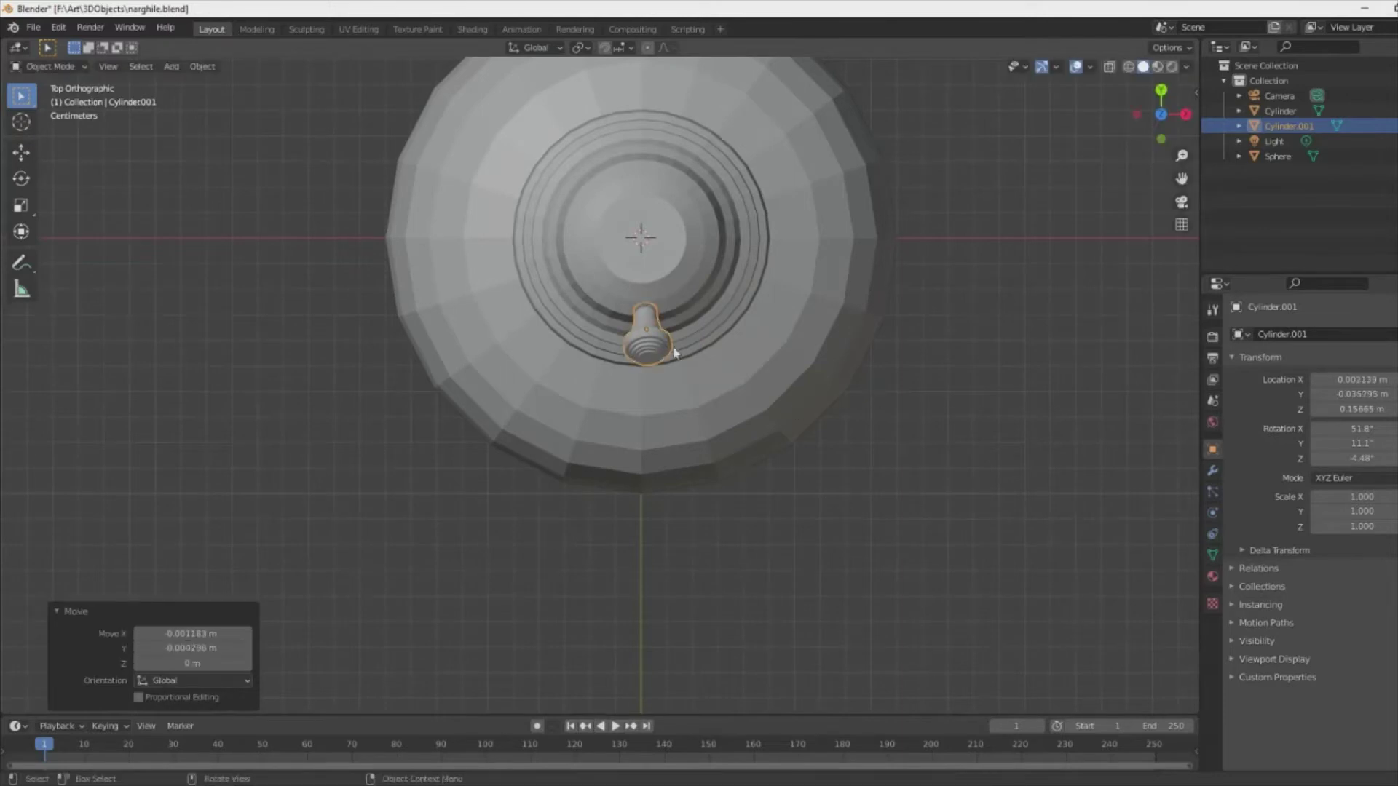
middle_drag(936, 400, 704, 343)
key(g)
click(657, 369)
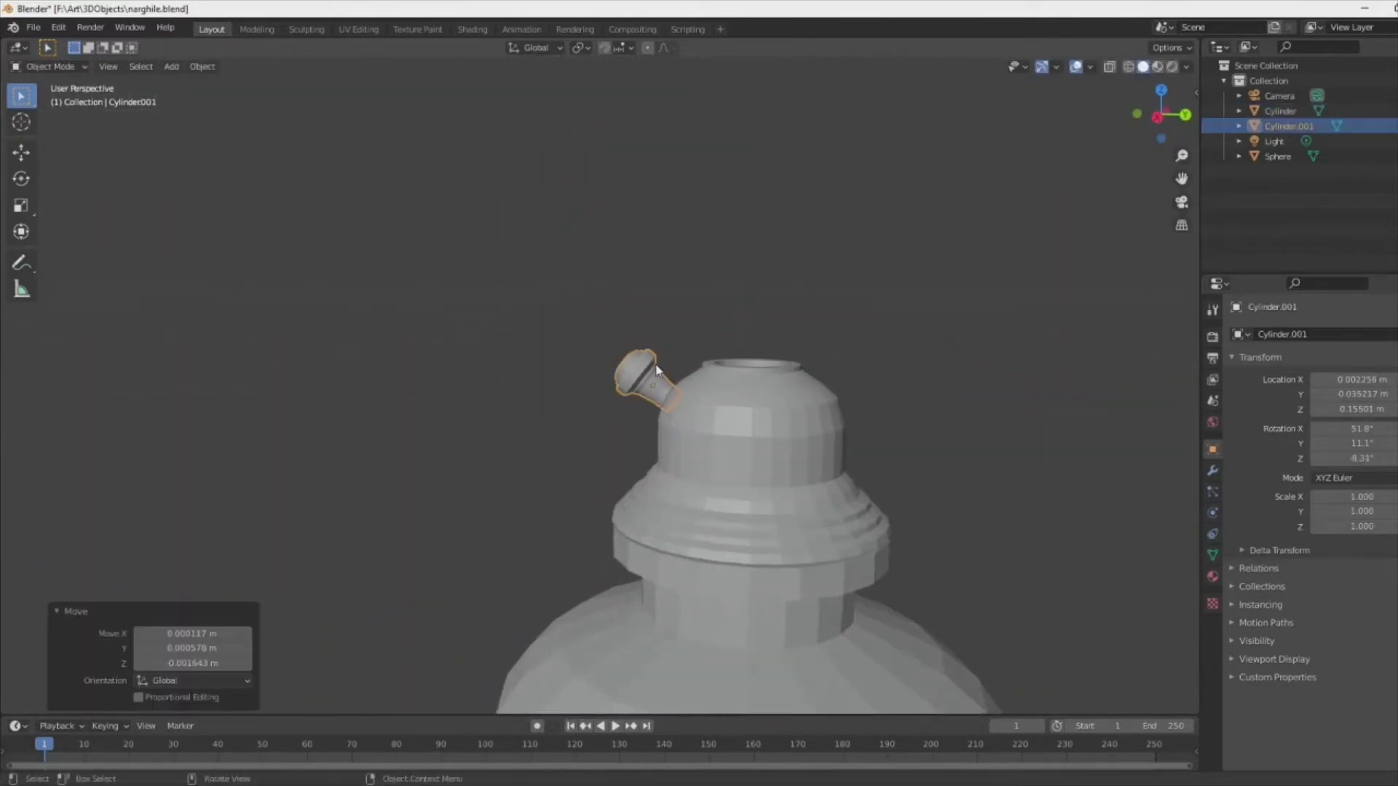
scroll(656, 369, down, 5)
key(shift+a)
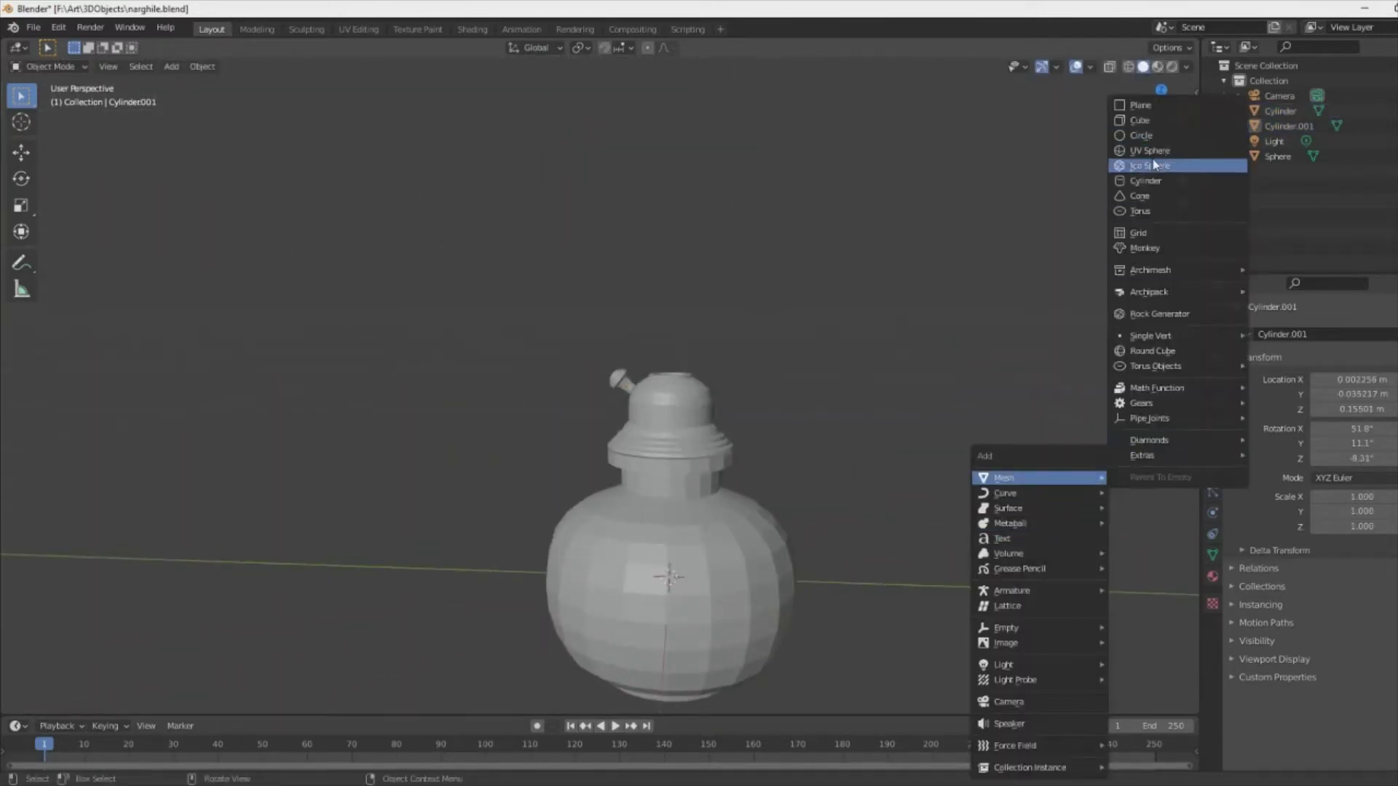
- Add a small cone beside the neck and tilt it around X
click(1140, 196)
scroll(835, 418, down, 8)
key(s)
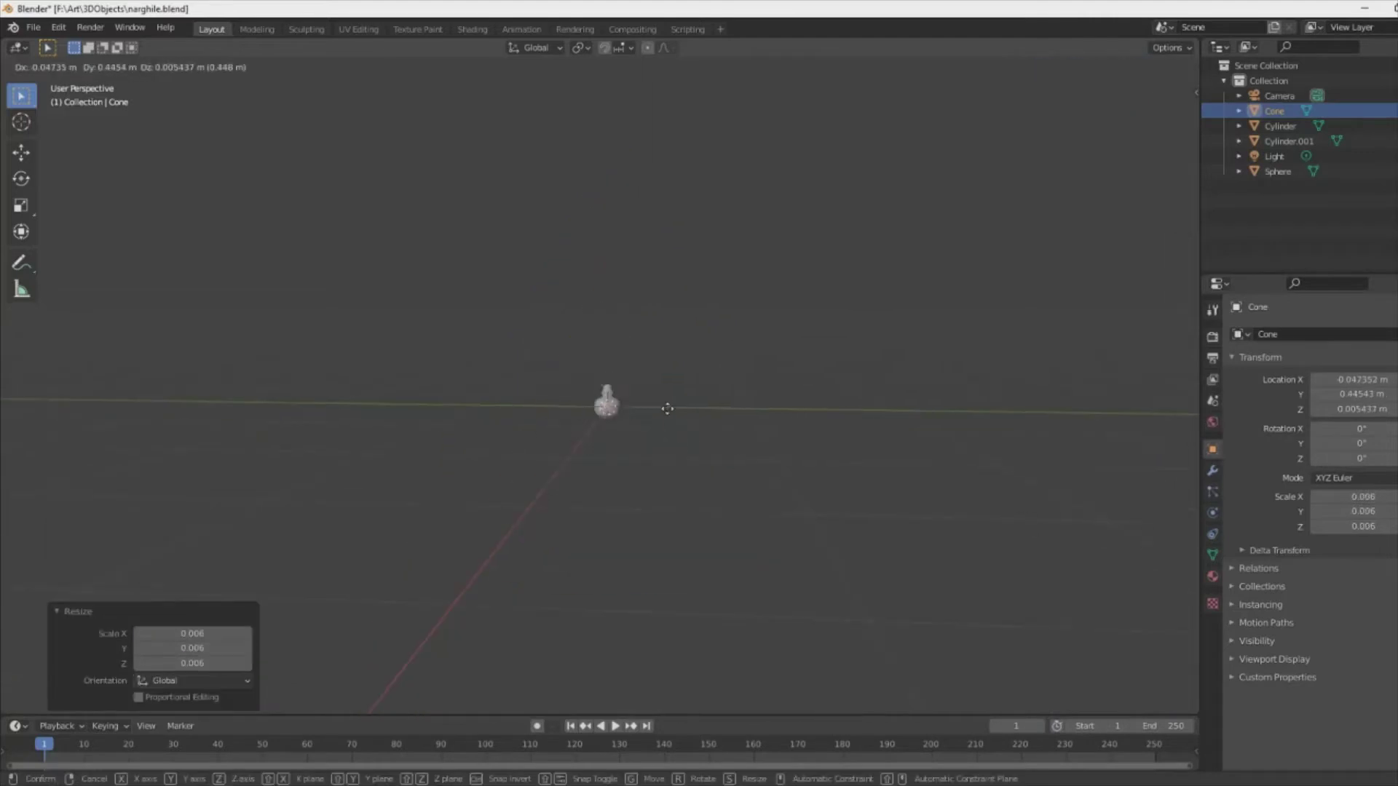
scroll(607, 406, up, 5)
key(g)
click(775, 317)
key(KP_1)
key(KP_3)
key(r)
key(x)
click(806, 414)
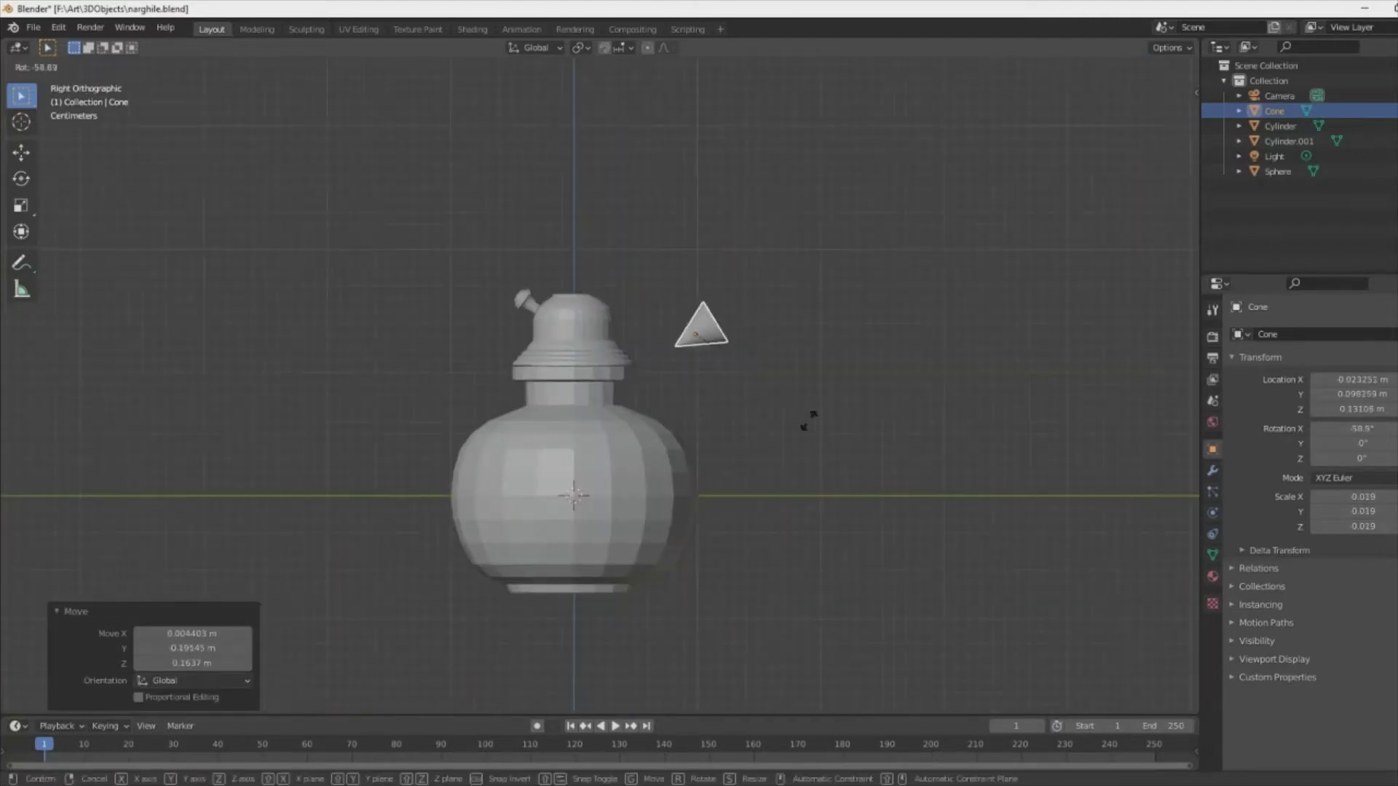
scroll(806, 415, up, 3)
- Abandon the cone and delete it
key(Tab)
key(ctrl+r)
key(Tab)
middle_drag(836, 403, 778, 407)
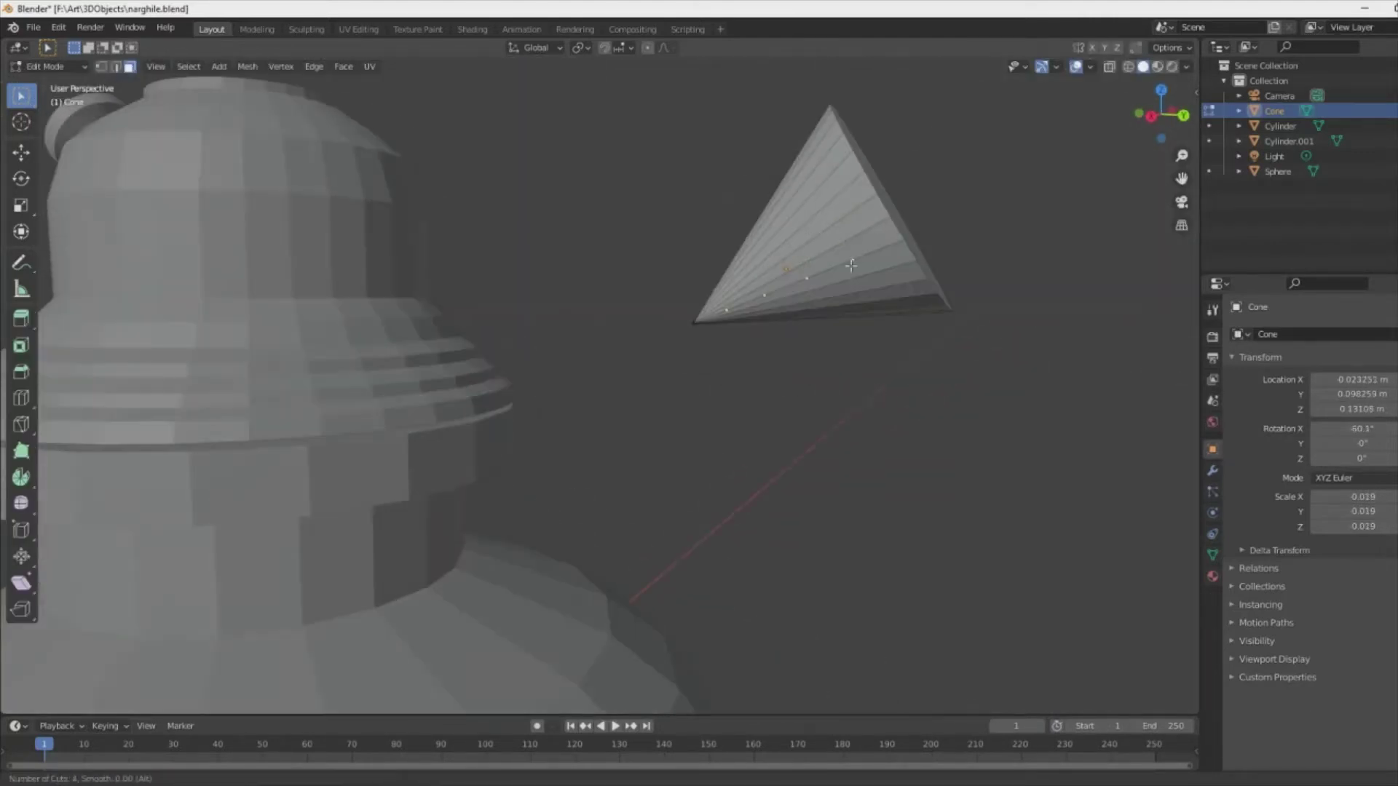
scroll(777, 407, down, 5)
key(Delete)
key(KP_3)
- Add a cylinder scaled to 0.01 and stretch it taller along Z
key(shift+a)
click(1125, 465)
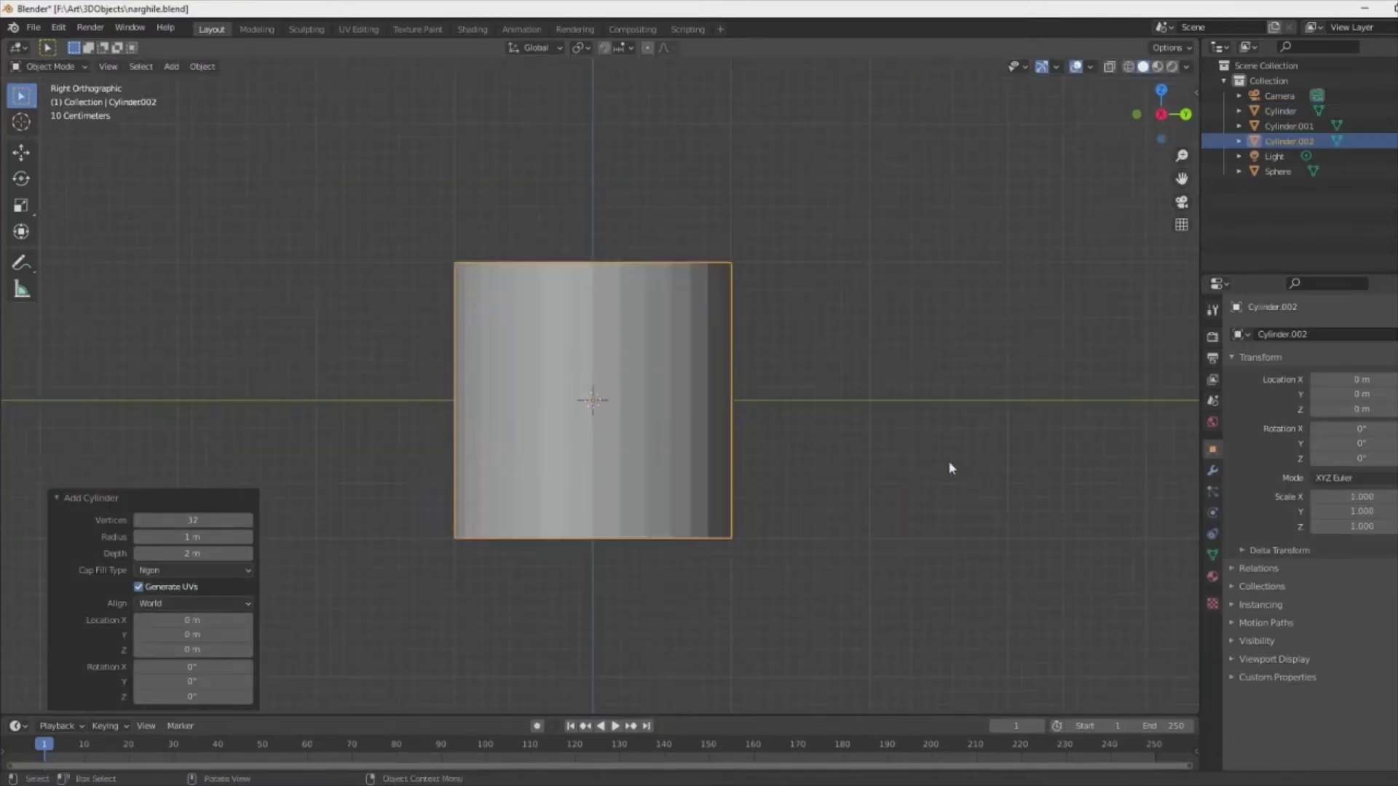
text(s.01)
key(Return)
scroll(1127, 451, up, 5)
key(Tab)
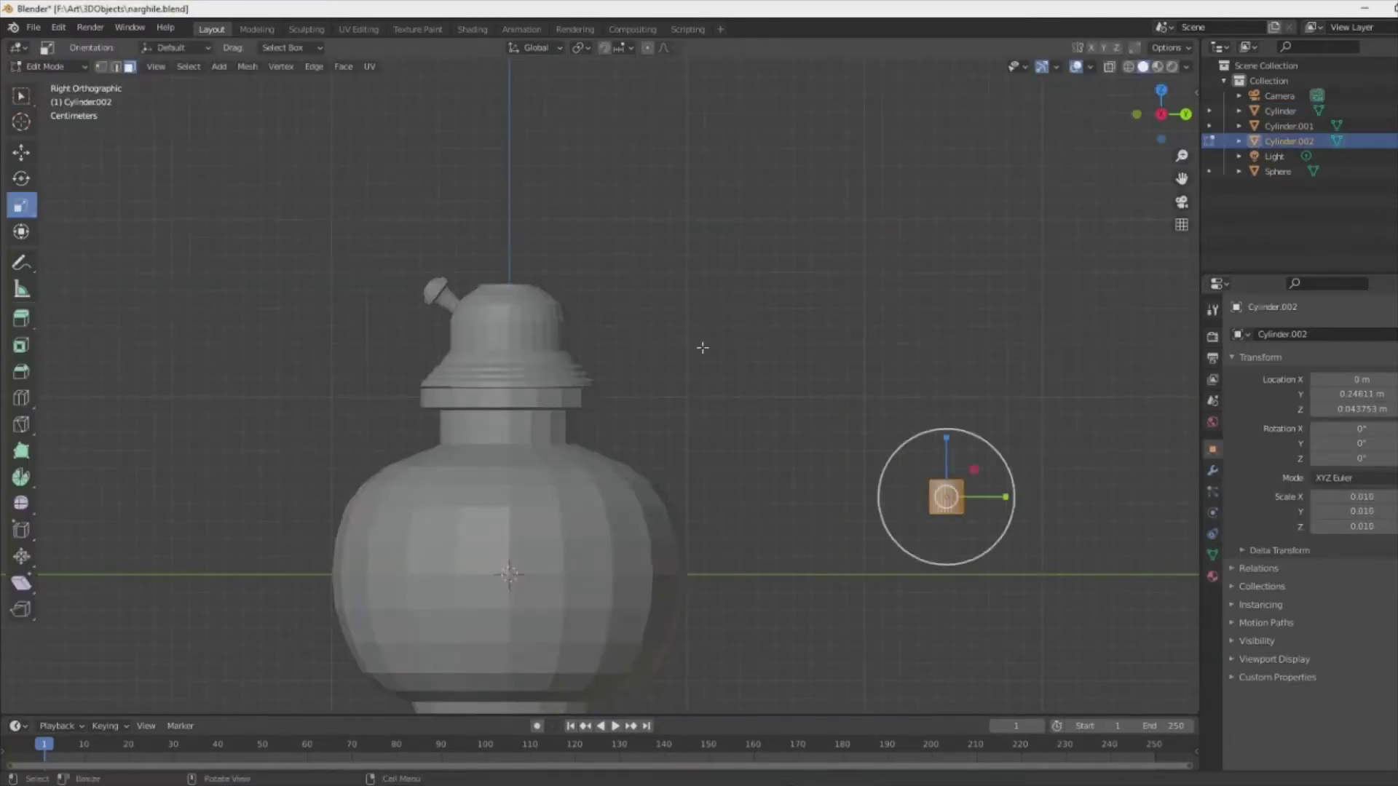
drag(945, 466, 947, 422)
scroll(974, 440, up, 3)
- Taper the cylinder toward its bottom end and add two loop cuts around it
middle_drag(974, 439, 837, 407)
click(801, 399)
drag(861, 396, 1024, 434)
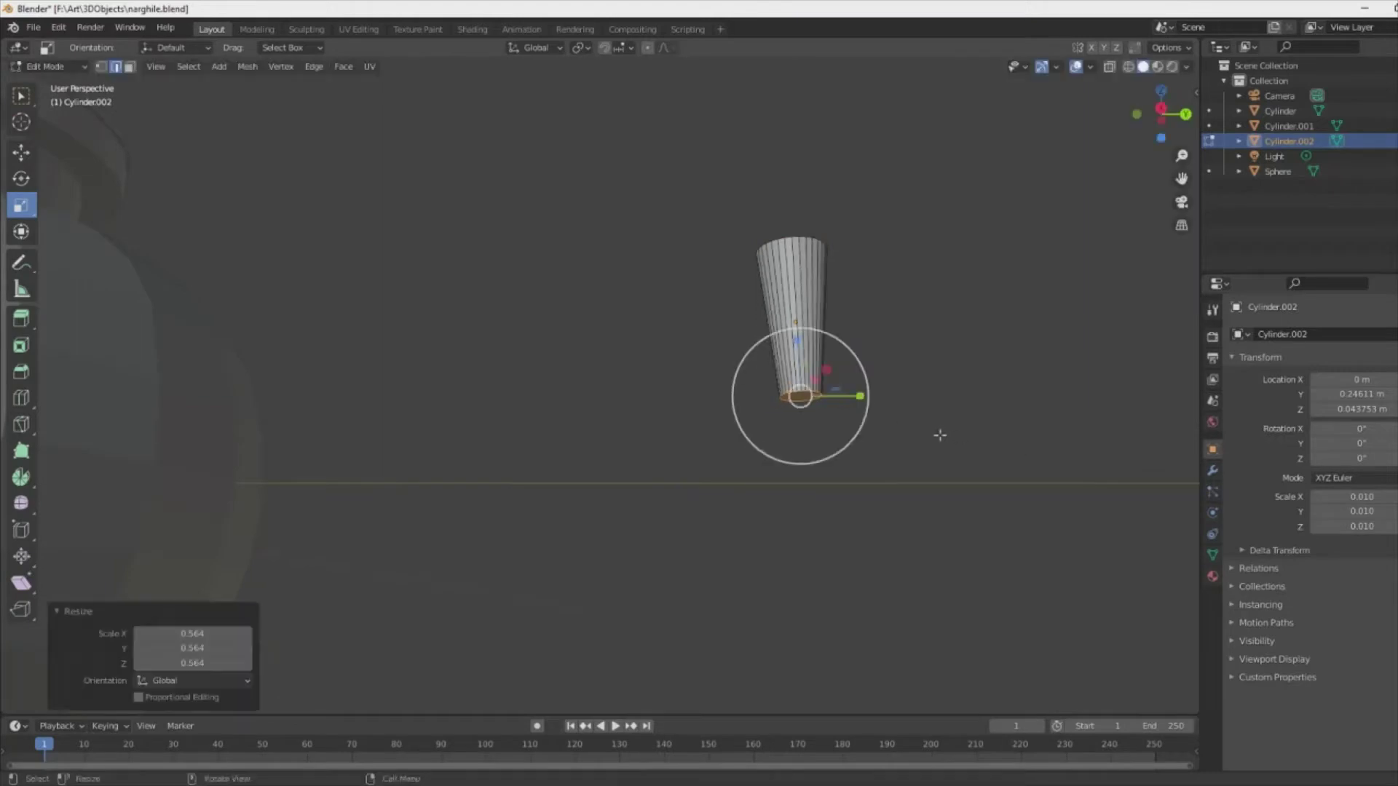
middle_drag(1023, 434, 789, 408)
key(ctrl+r)
scroll(729, 445, up, 1)
click(736, 415)
scroll(865, 460, up, 4)
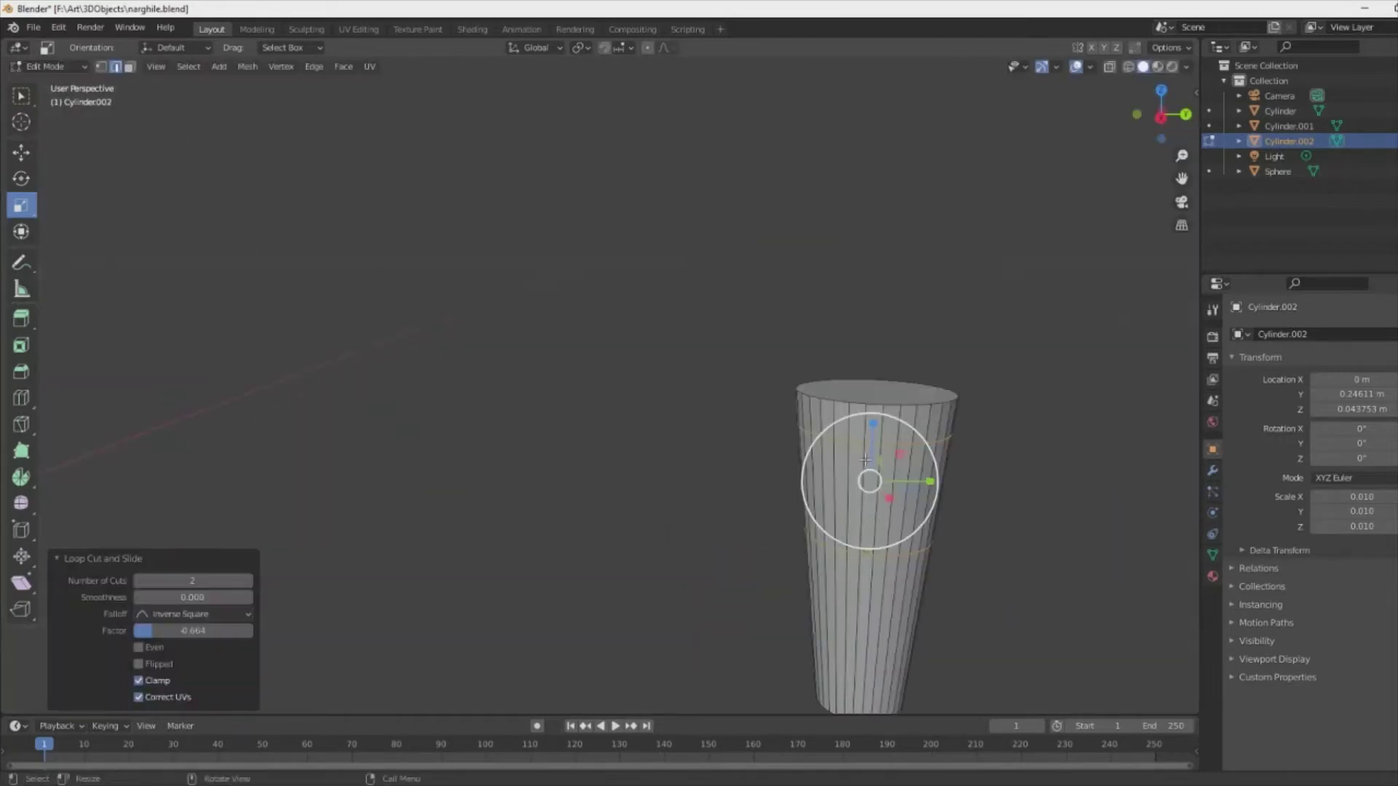
click(861, 467)
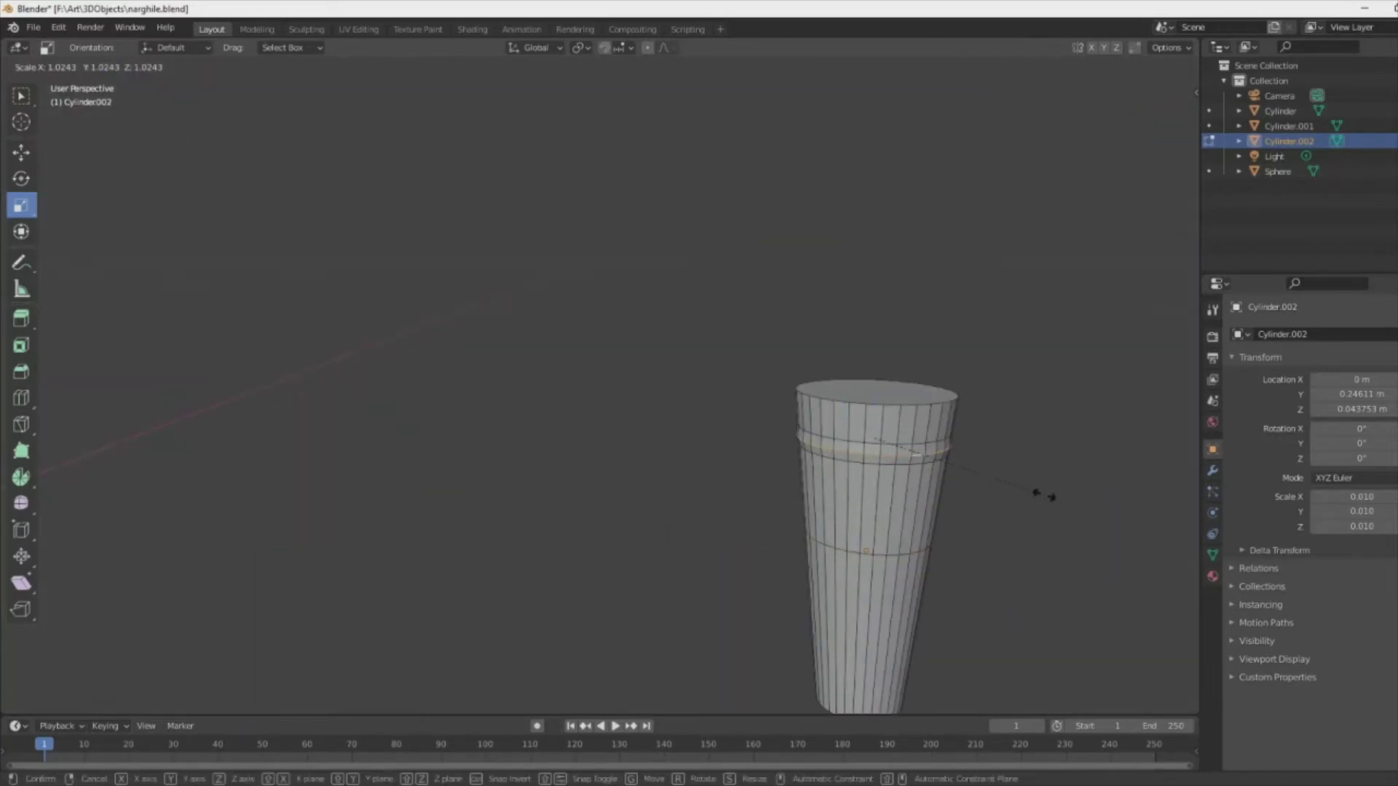
scroll(863, 570, down, 3)
key(Tab)
- Move the tube onto the narghile's top and tilt it to -49.1° around X
key(KP_3)
key(g)
click(436, 255)
key(r)
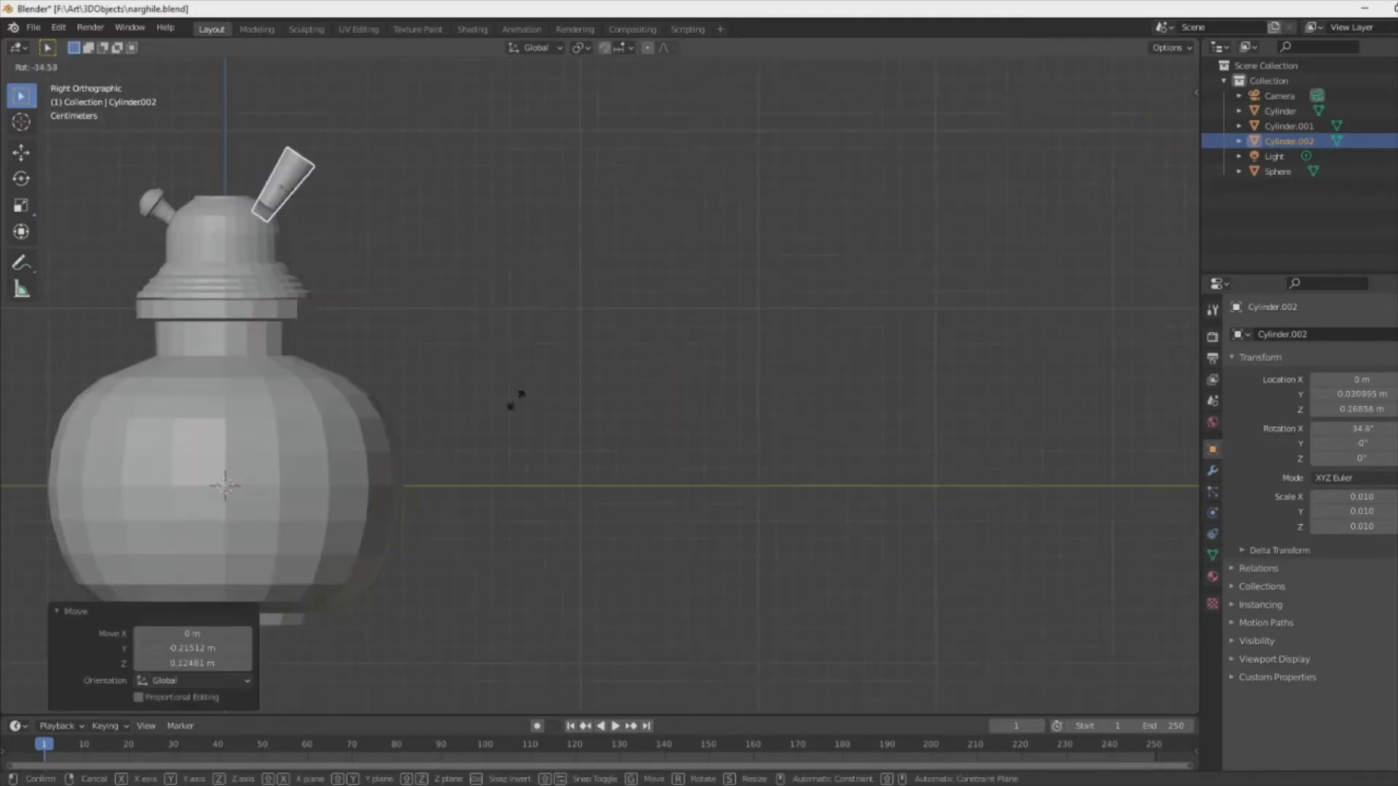
key(KP_7)
middle_drag(442, 407, 840, 567)
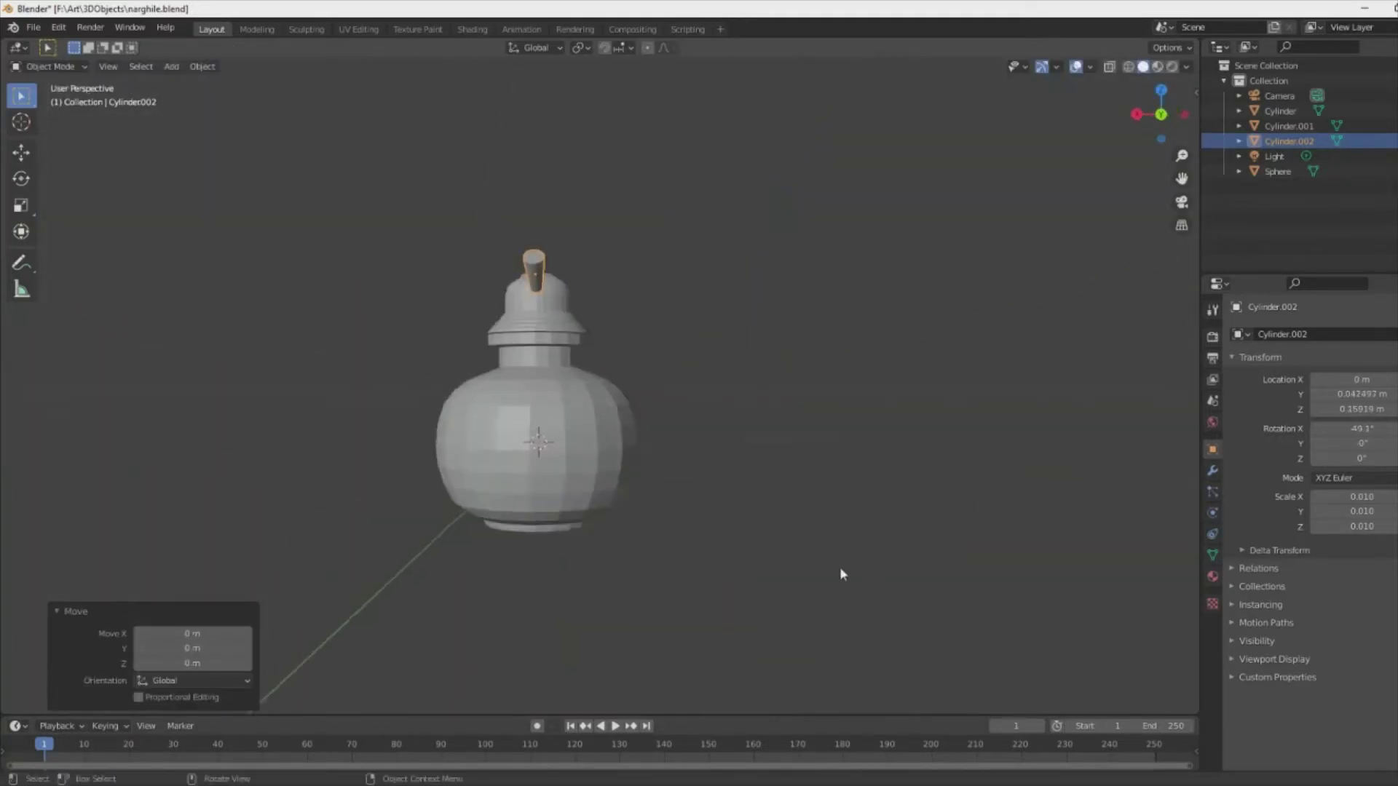
- Inset the tube's open top face to form a rim
key(Tab)
scroll(840, 566, up, 5)
middle_drag(541, 483, 129, 343)
click(20, 345)
drag(474, 417, 587, 256)
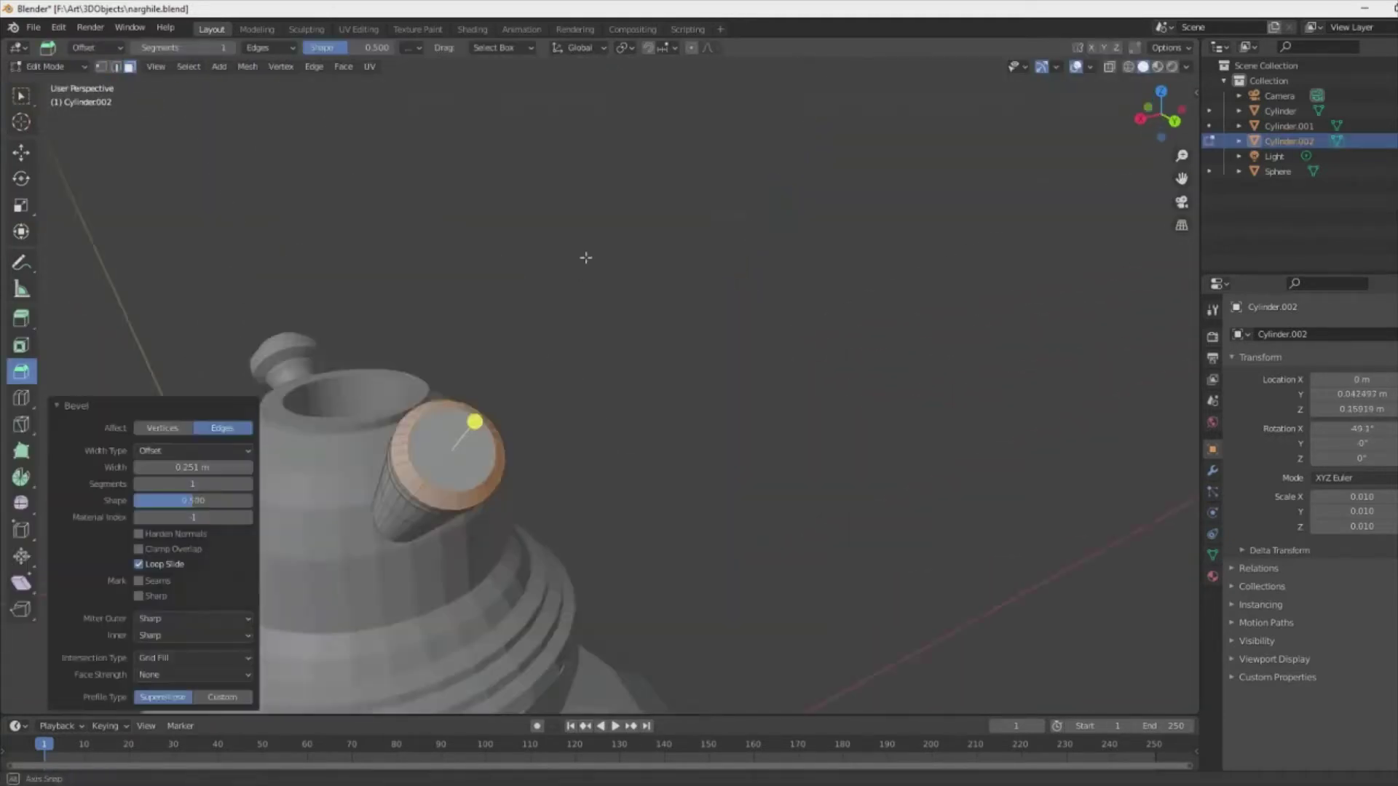
mouse_move(587, 255)
middle_down()
mouse_move(530, 535)
mouse_move(768, 440)
mouse_move(616, 270)
middle_up()
key(e)
click(531, 534)
- Sink the inner top face down into the tube, then return to Object Mode
key(g)
click(768, 440)
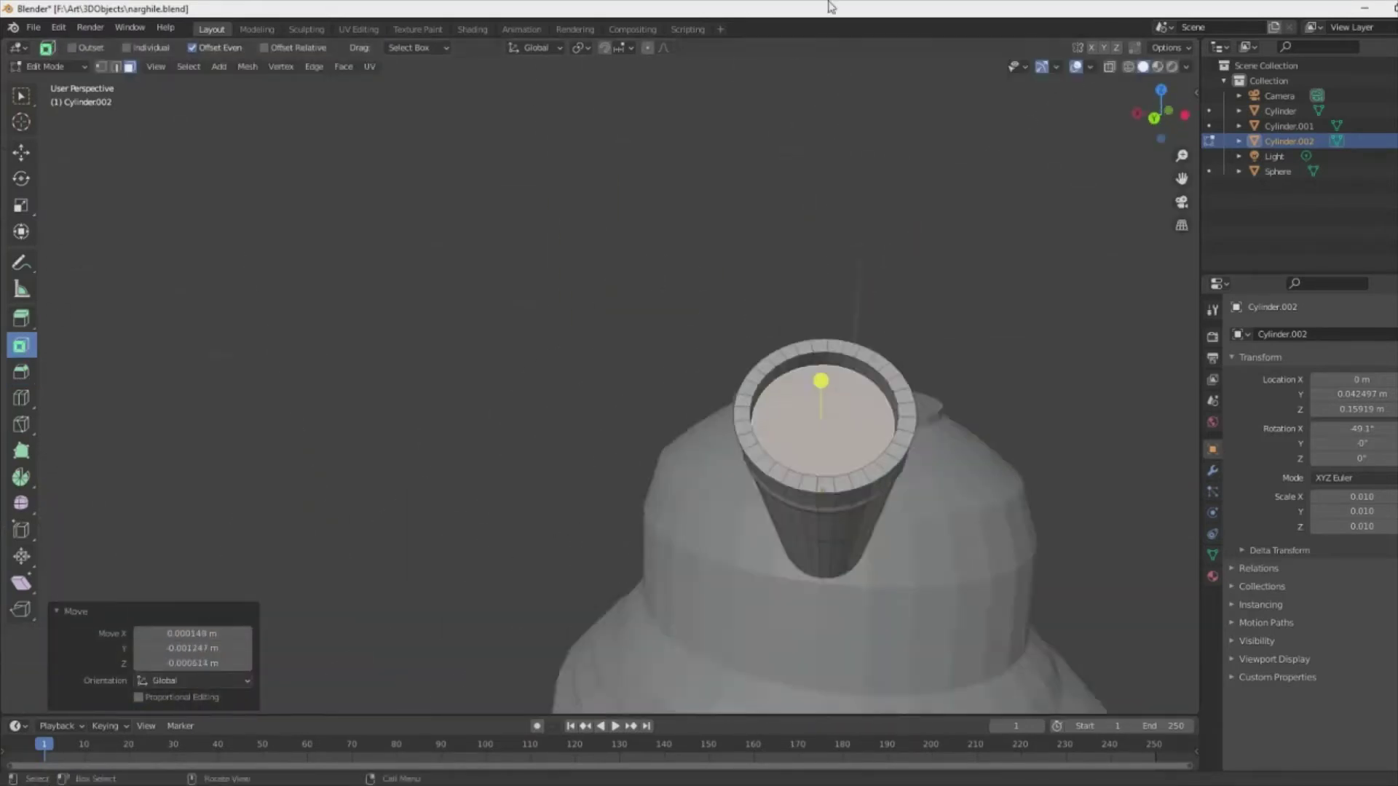
scroll(616, 270, down, 3)
scroll(471, 221, down, 3)
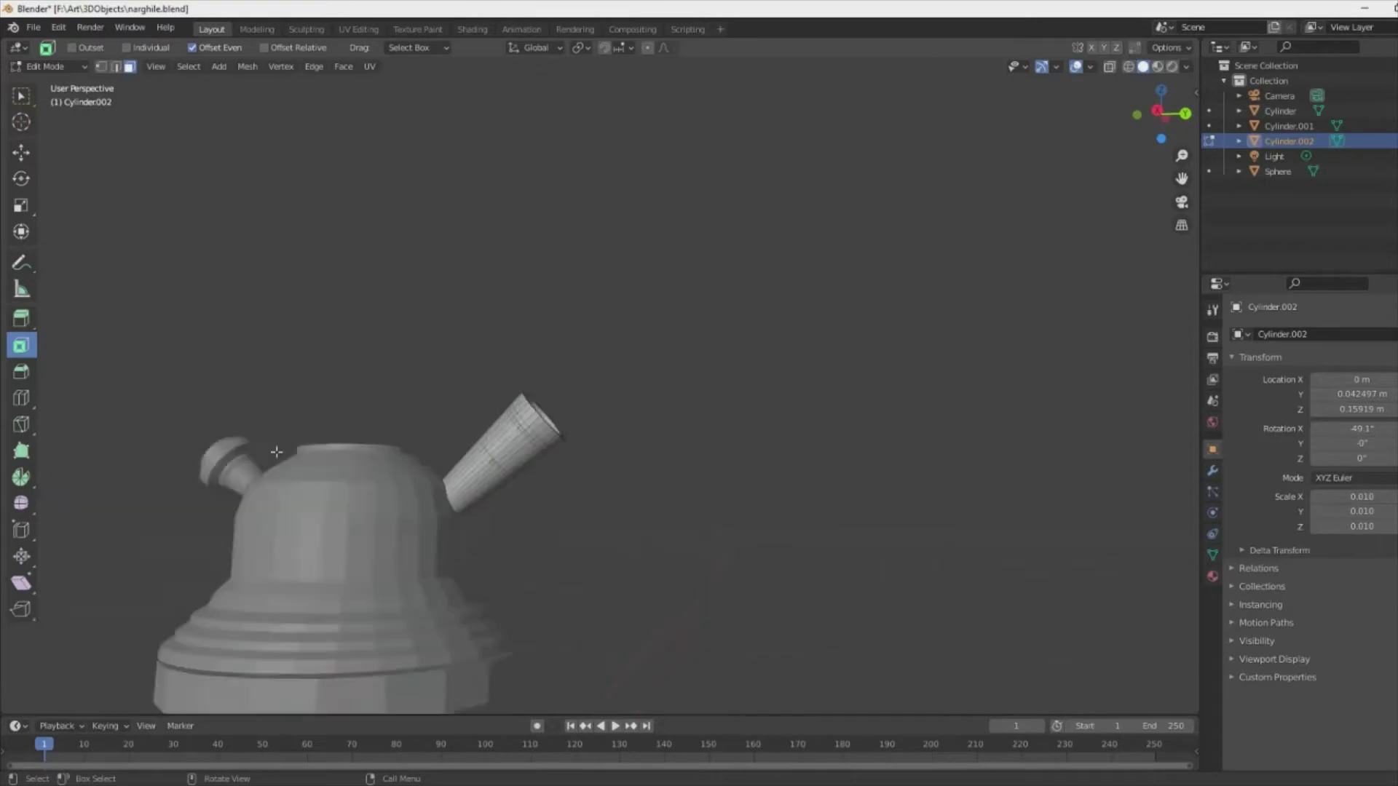
key(Tab)
scroll(611, 565, down, 2)
key(shift+s)
- Add a cylinder, shrink it, and raise it along Z onto the narghile's head
key(shift+a)
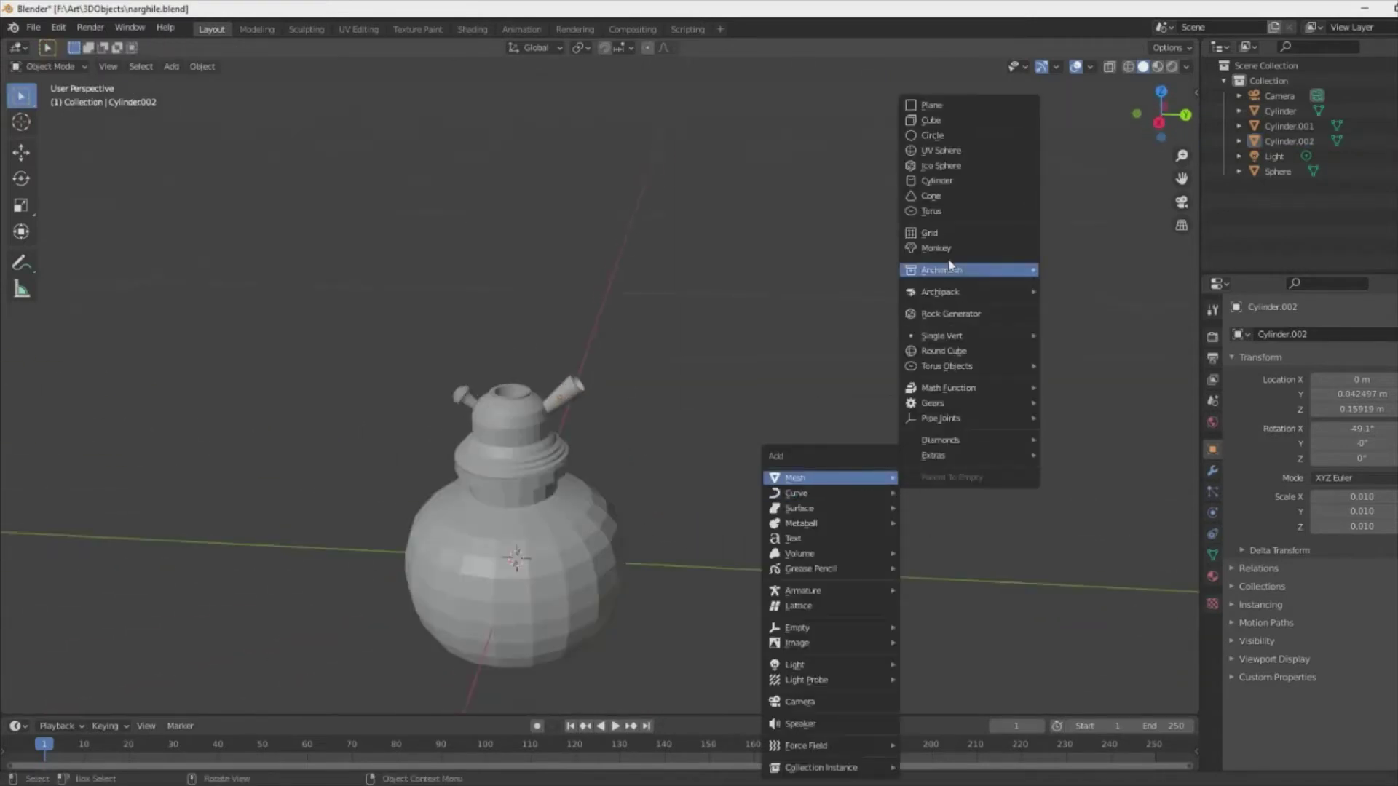
click(939, 182)
key(s)
click(749, 391)
key(g)
key(z)
click(581, 271)
- Centre the cylinder on the narghile's axis from the top view and adjust its height
key(s)
key(KP_7)
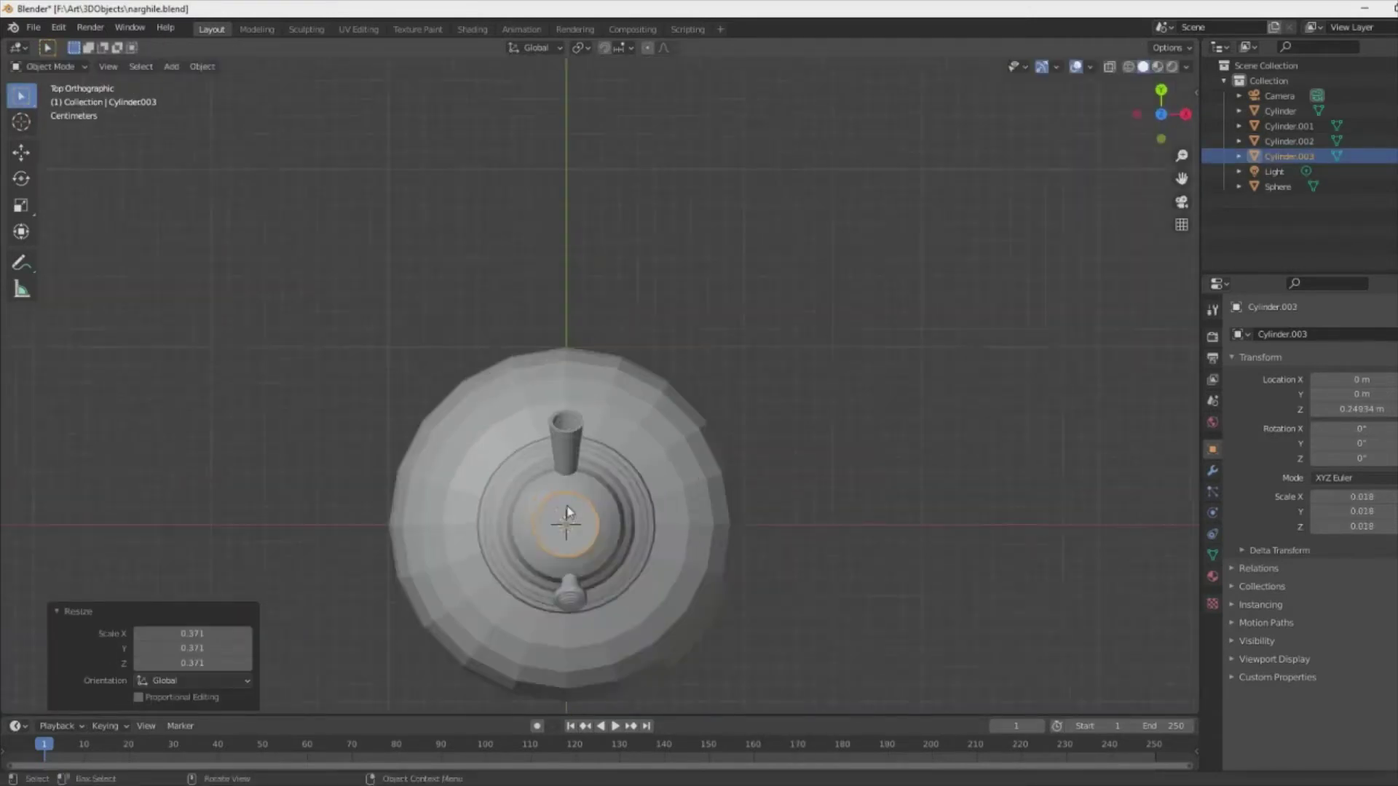
key(g)
middle_drag(561, 509, 466, 555)
key(g)
key(z)
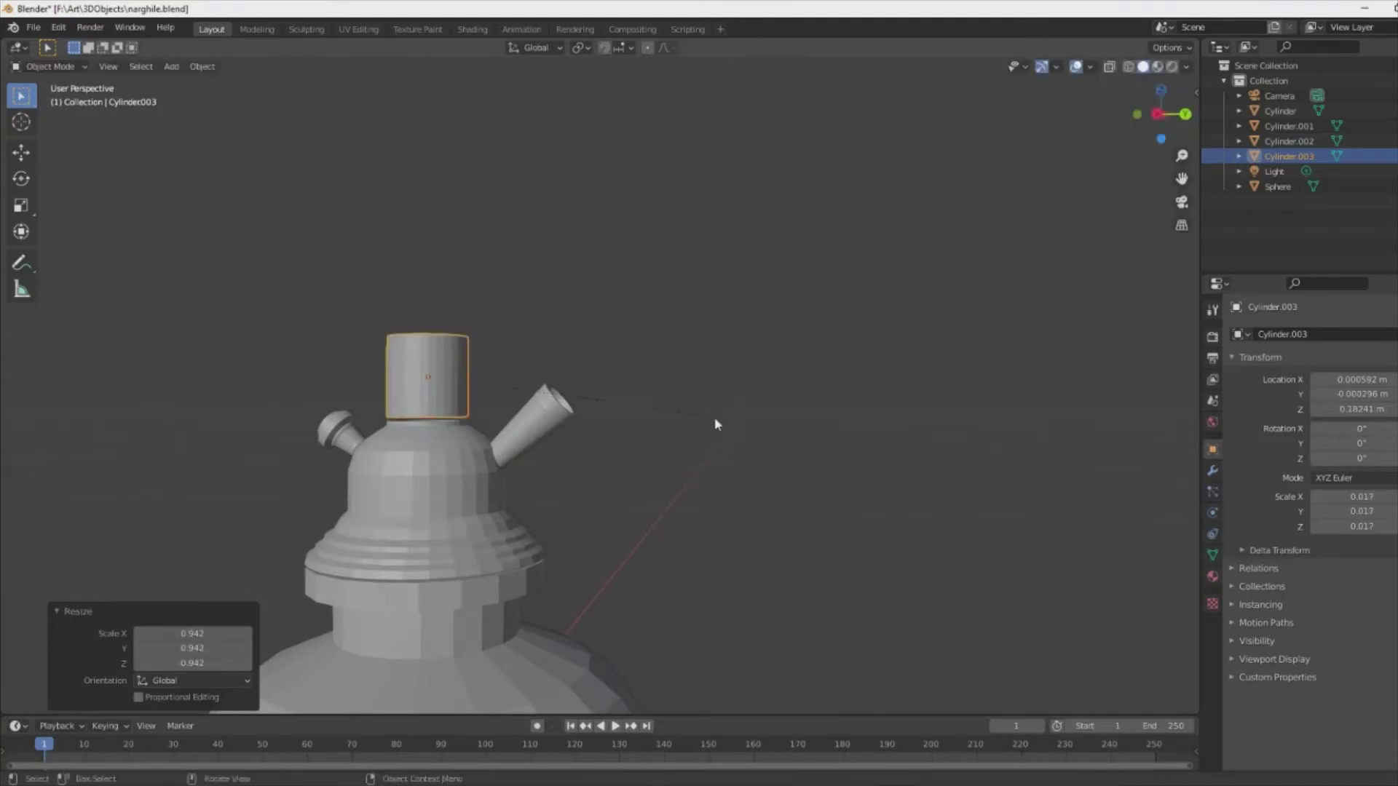
key(KP_Decimal)
- Add loop cuts to the cylinder and narrow its bottom loop into a collar
key(Tab)
click(787, 313)
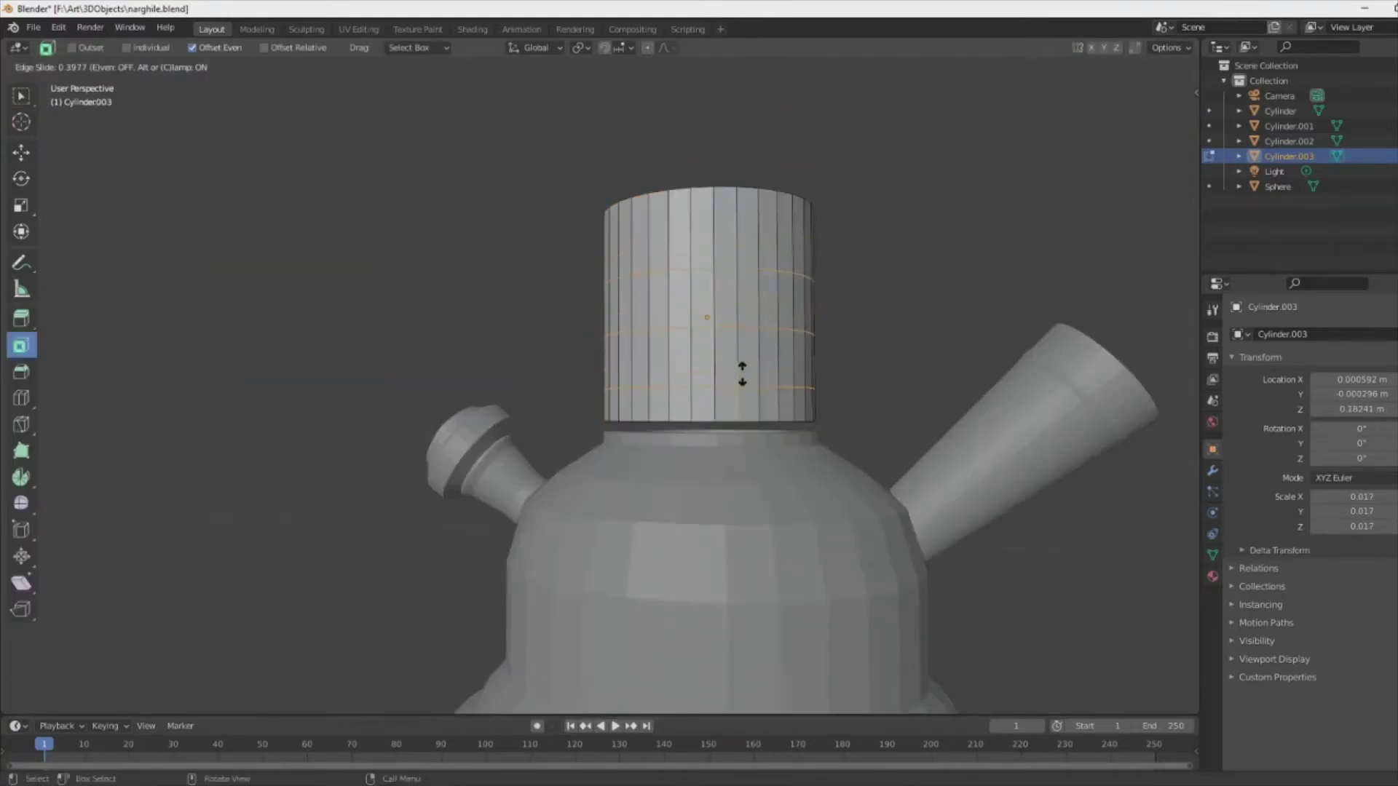
alt+click(788, 386)
scroll(788, 386, down, 2)
key(s)
click(902, 446)
- Reposition the narrowed bottom loop and select edges at the cylinder's base
key(g)
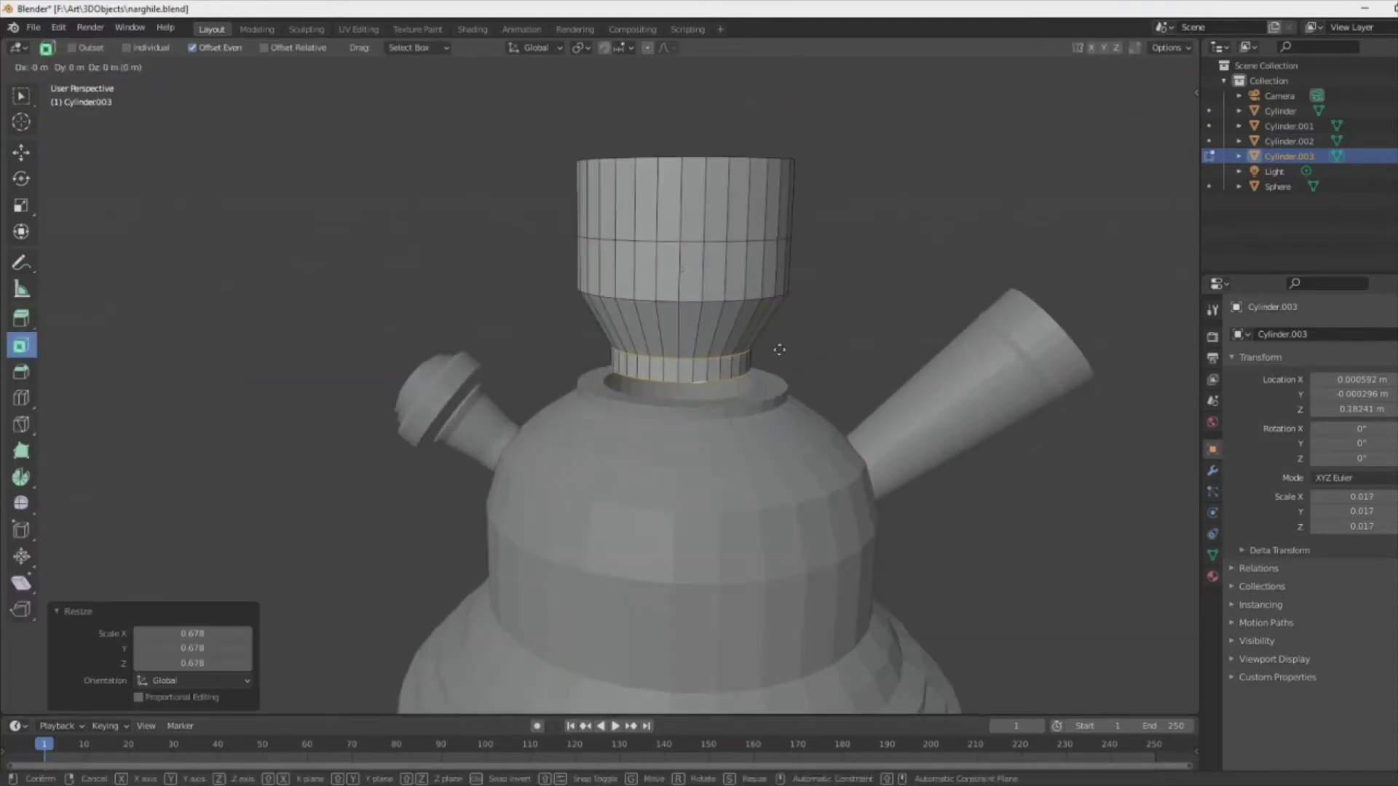
click(777, 381)
mouse_move(778, 381)
middle_down()
mouse_move(509, 468)
mouse_move(639, 379)
middle_up()
click(509, 473)
key(g)
key(z)
click(543, 408)
- Move the selection vertically in side views and select the cylinder's upper part
key(KP_1)
scroll(576, 478, up, 3)
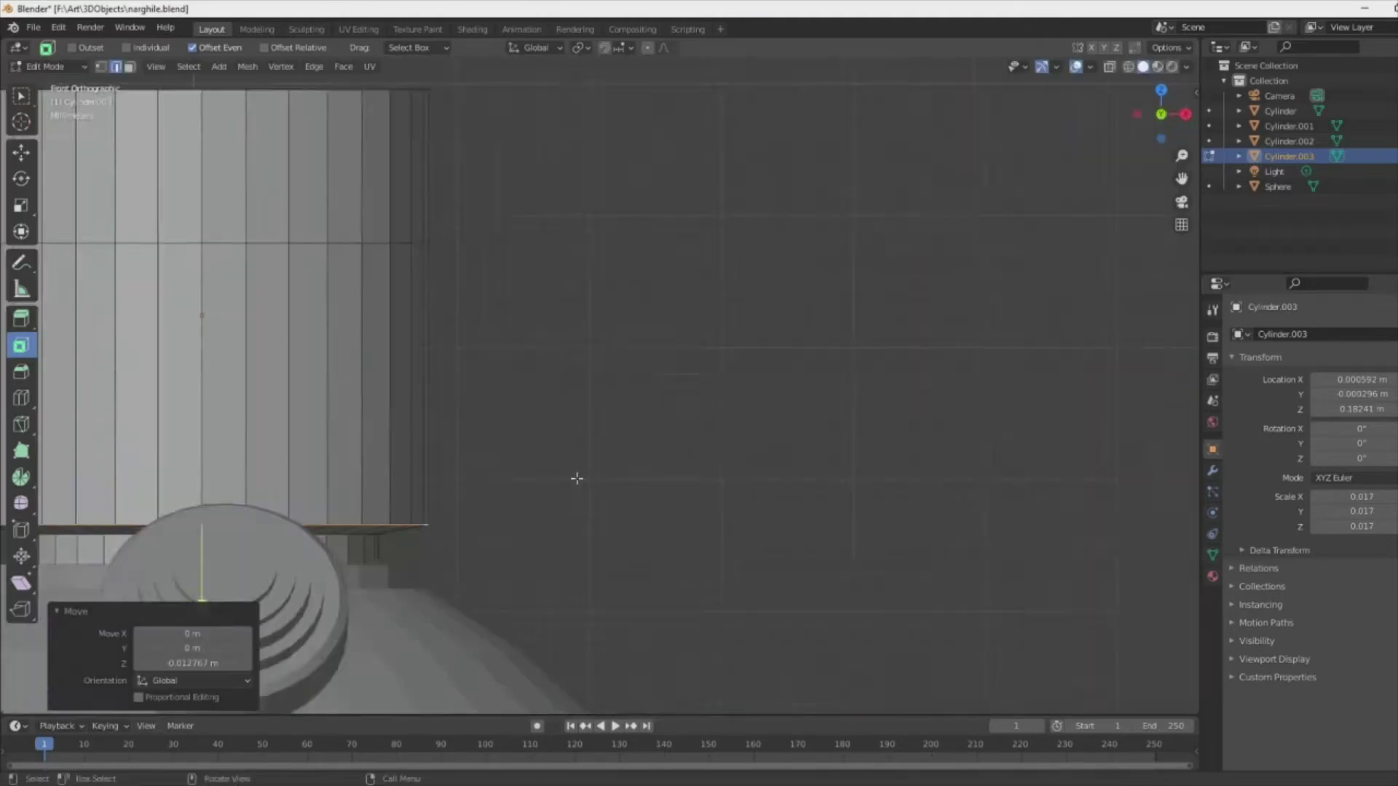
key(KP_3)
key(g)
key(z)
middle_drag(826, 467, 792, 259)
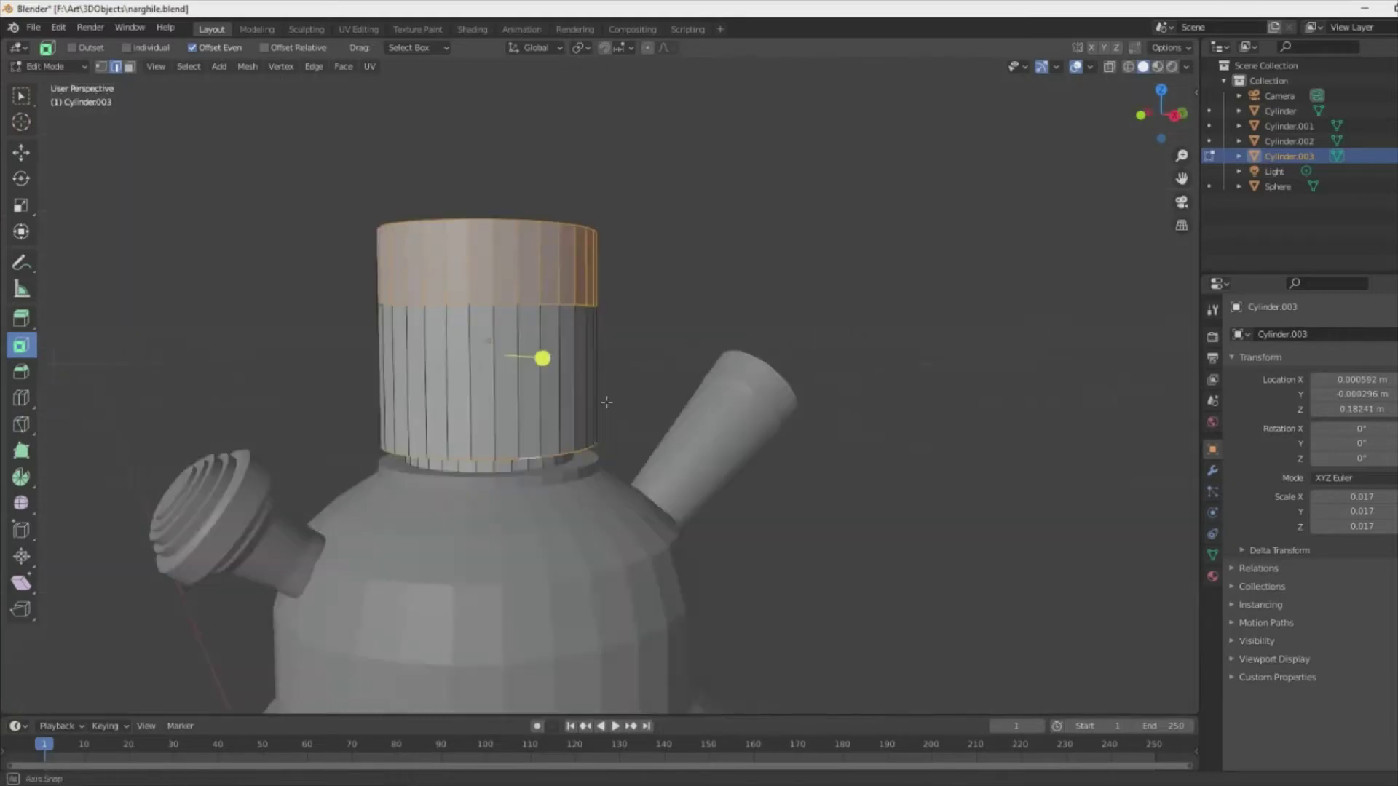
key(KP_3)
scroll(792, 259, down, 2)
- Scale the cylinder's upper part and select its bottom edge loop
key(a)
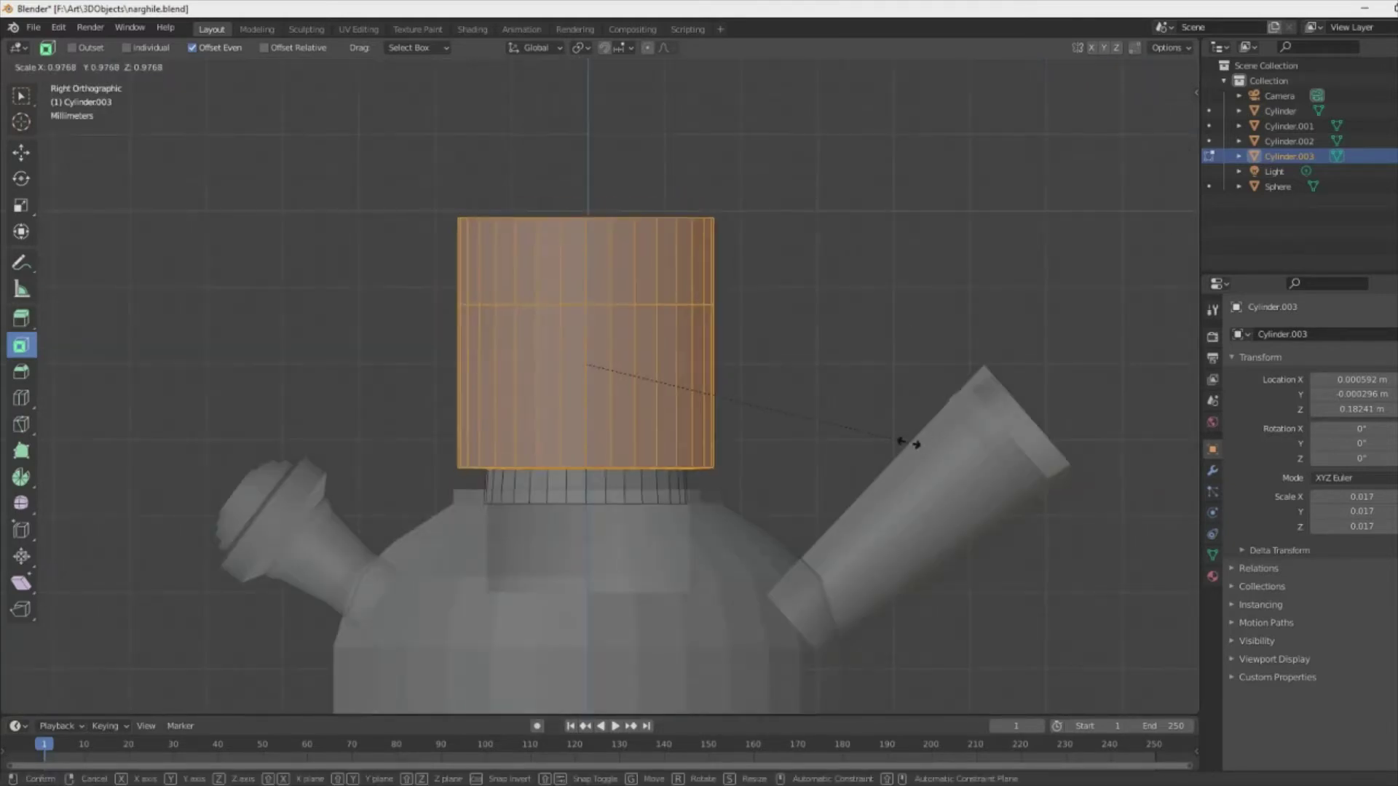
click(907, 443)
middle_drag(584, 446, 636, 485)
key(Tab)
alt+click(595, 457)
key(Escape)
middle_drag(650, 407, 784, 297)
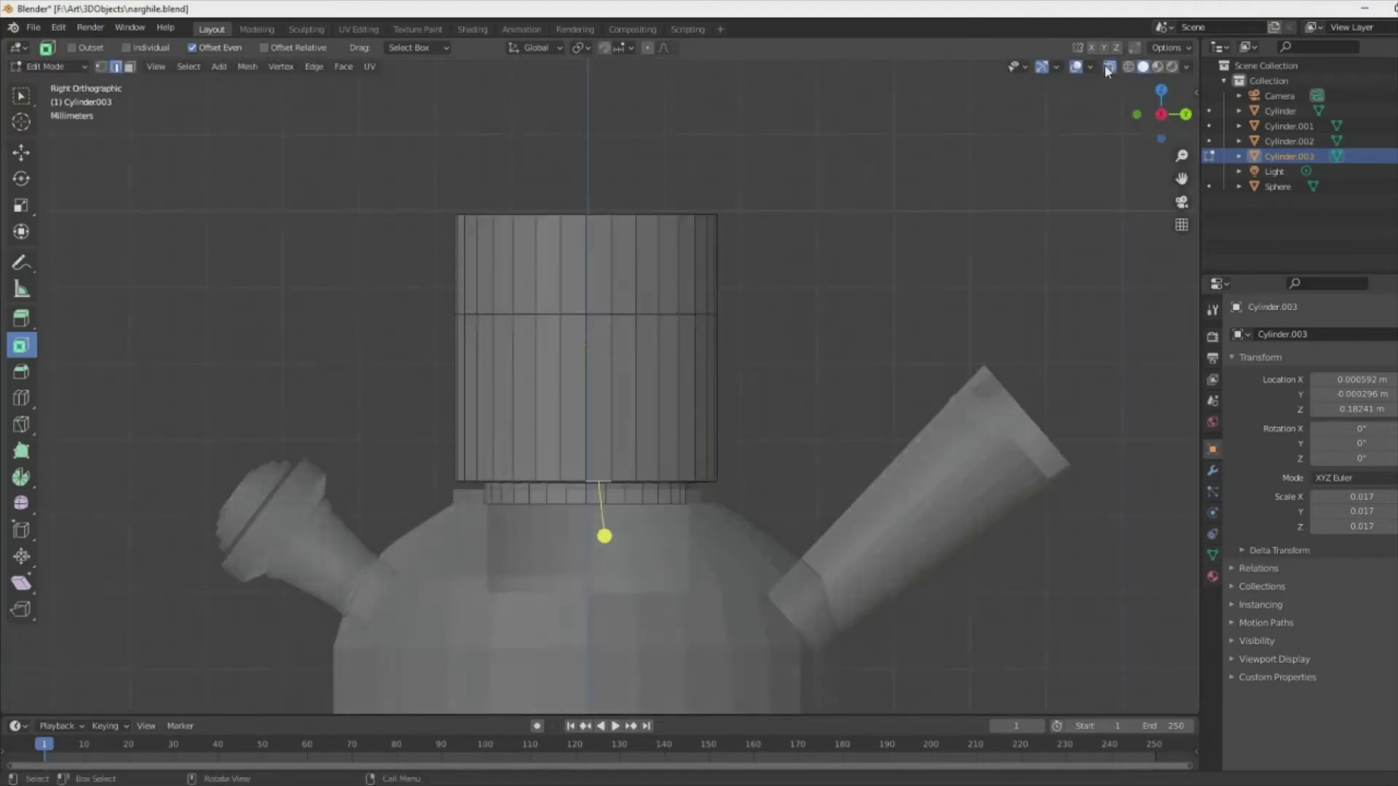
key(KP_3)
key(Tab)
key(Tab)
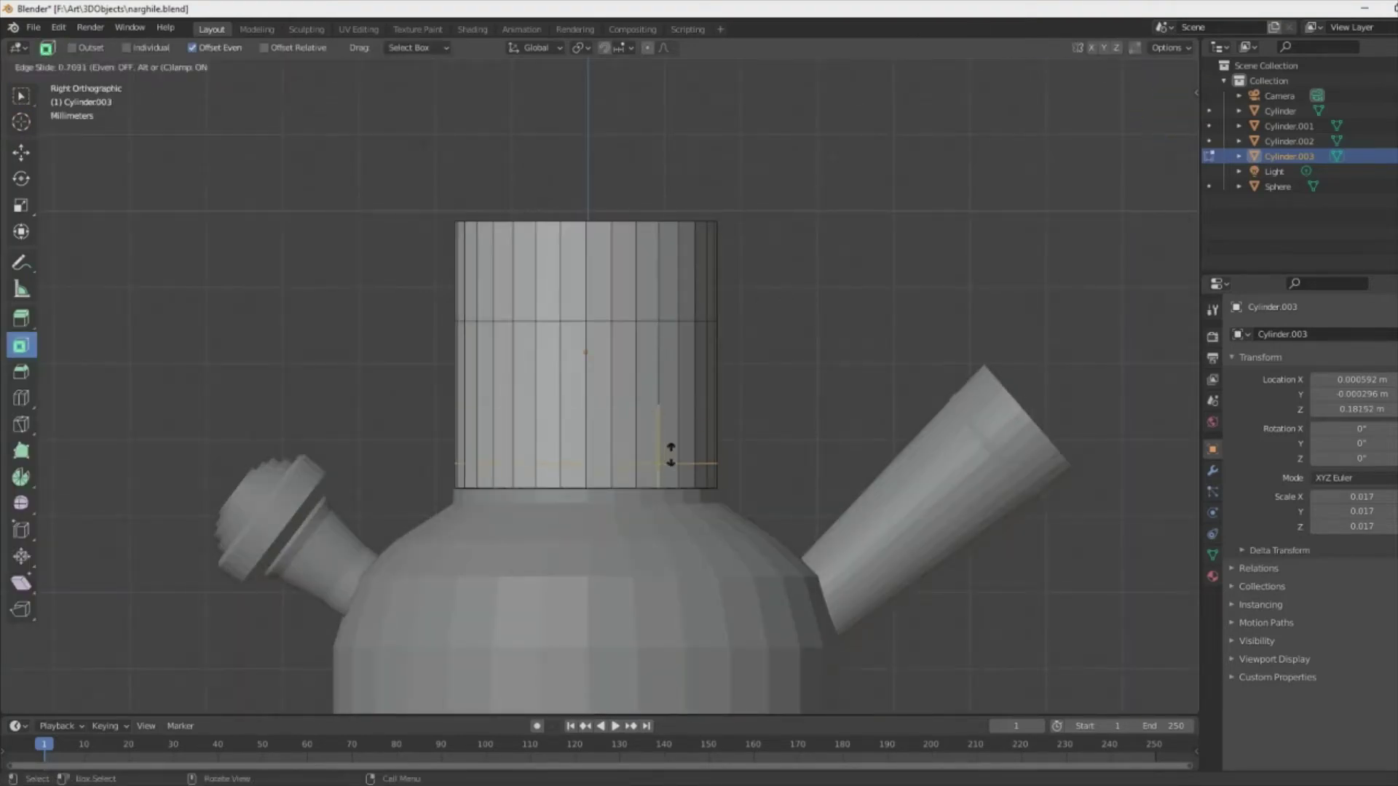
- Narrow the upper cylinder into a neck and lower it into place
key(s)
click(849, 374)
key(g)
key(z)
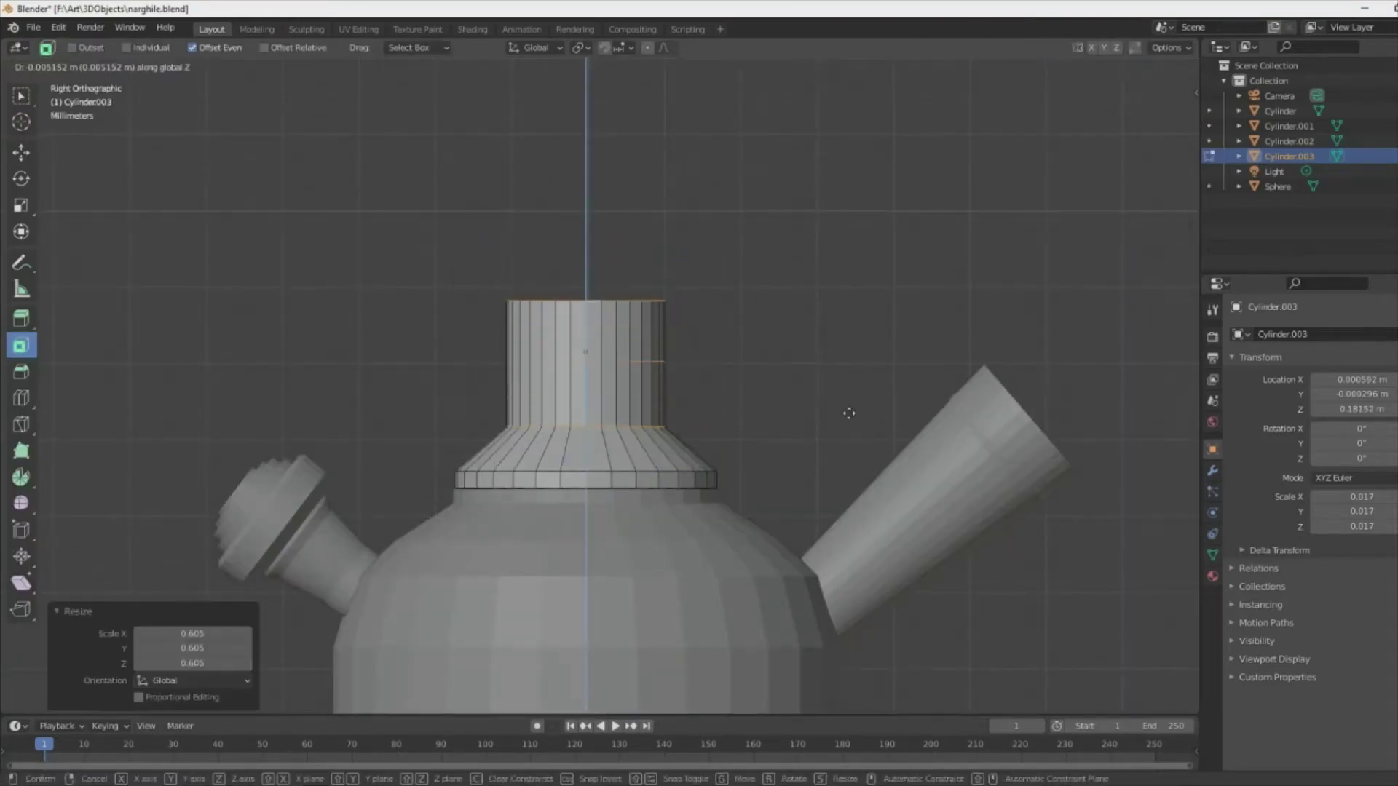
click(842, 405)
scroll(736, 409, down, 3)
scroll(610, 366, up, 3)
- Extrude the neck into a tall stem and widen two middle loops into a bulge
key(e)
click(661, 299)
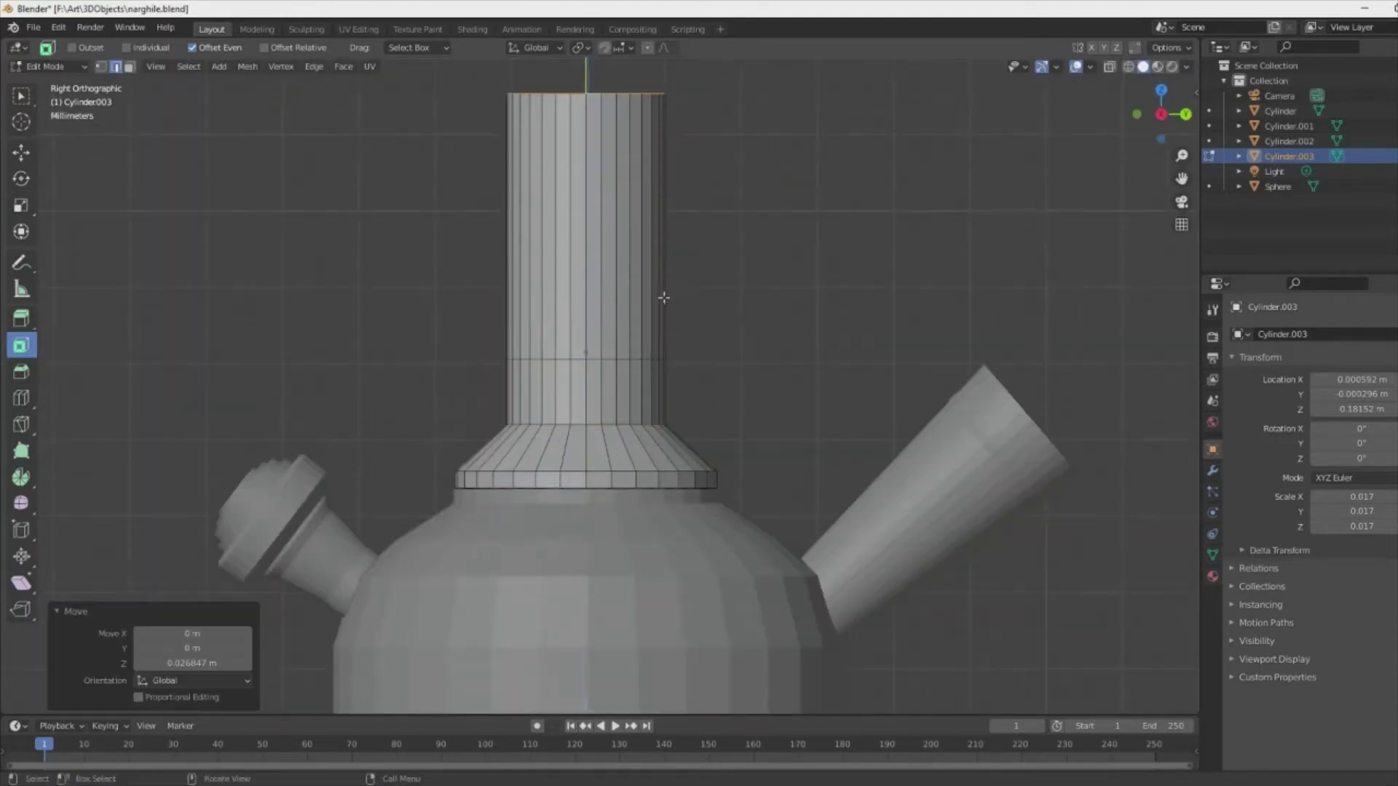
scroll(659, 320, down, 3)
key(s)
scroll(651, 323, up, 3)
click(583, 359)
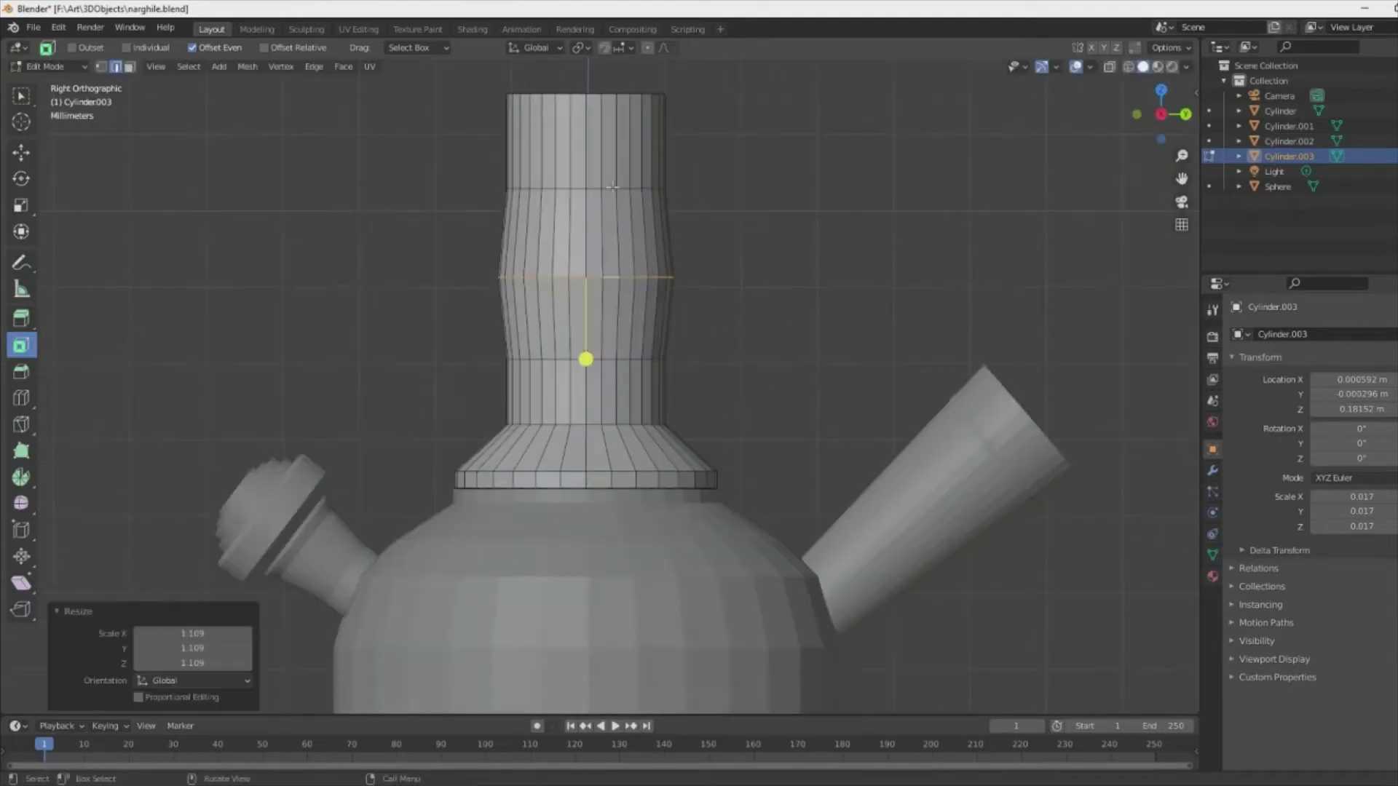
alt+click(589, 188)
key(s)
click(611, 93)
middle_drag(611, 93, 616, 240)
- Extrude the stem's top face upward and scale it outward into a flare
scroll(615, 240, up, 2)
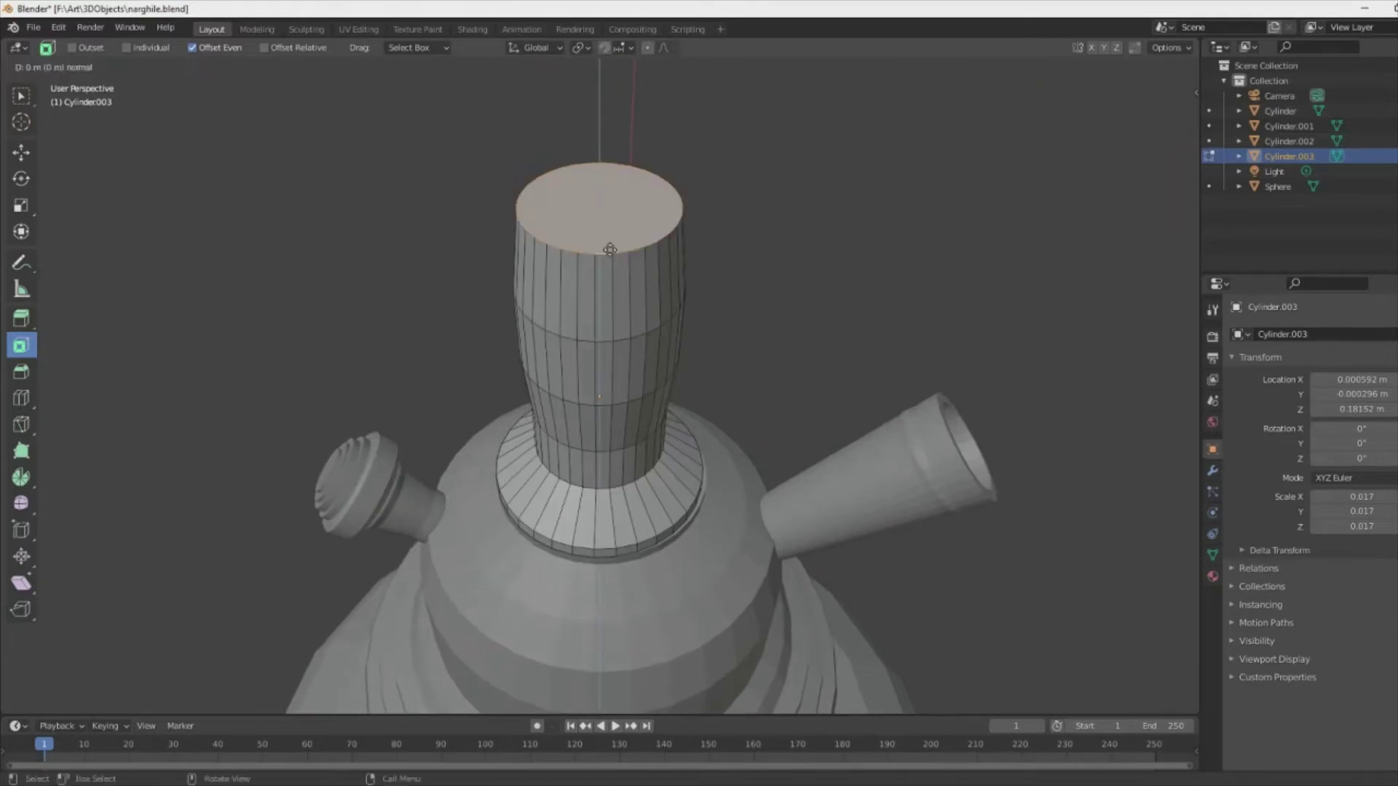
key(e)
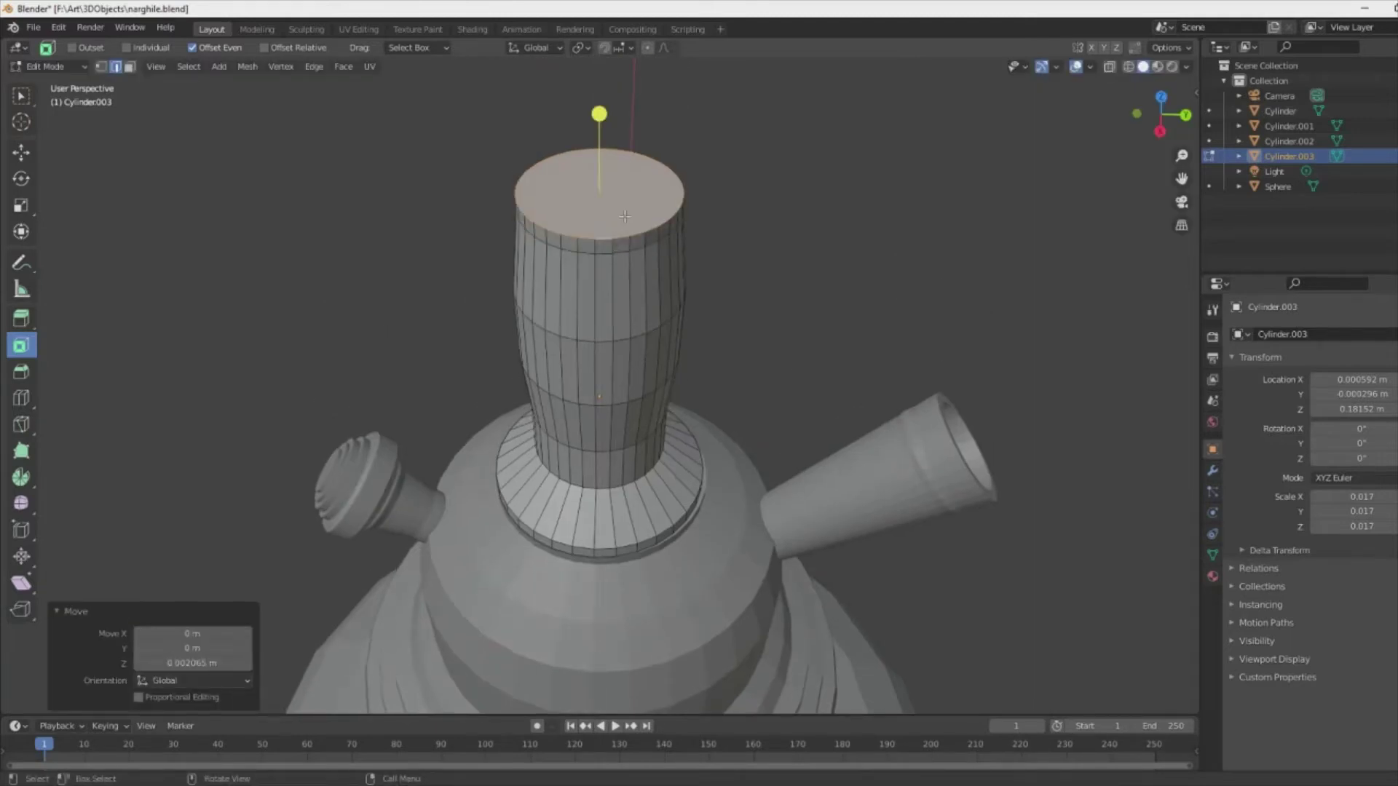
middle_drag(624, 216, 692, 273)
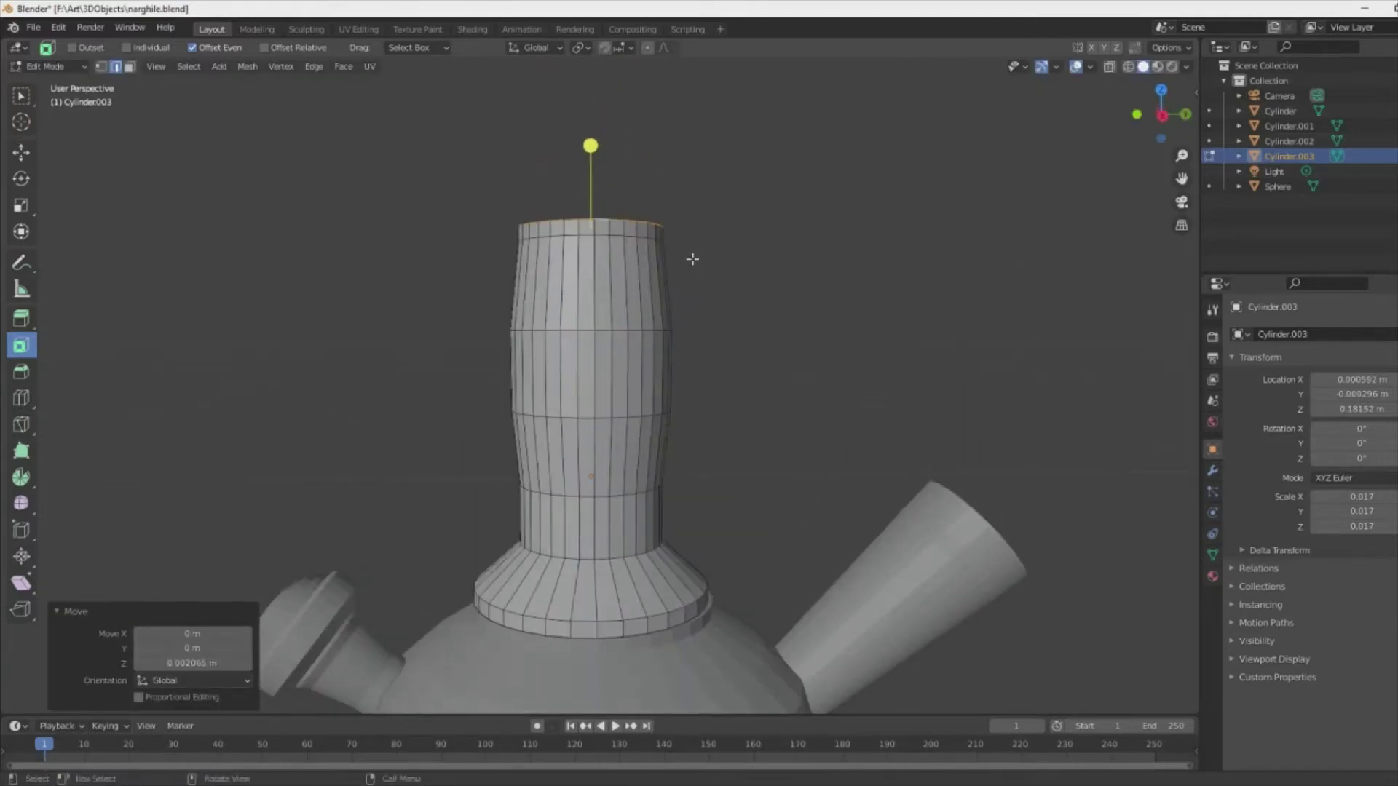
key(s)
click(735, 153)
shift+middle_drag(735, 153, 710, 265)
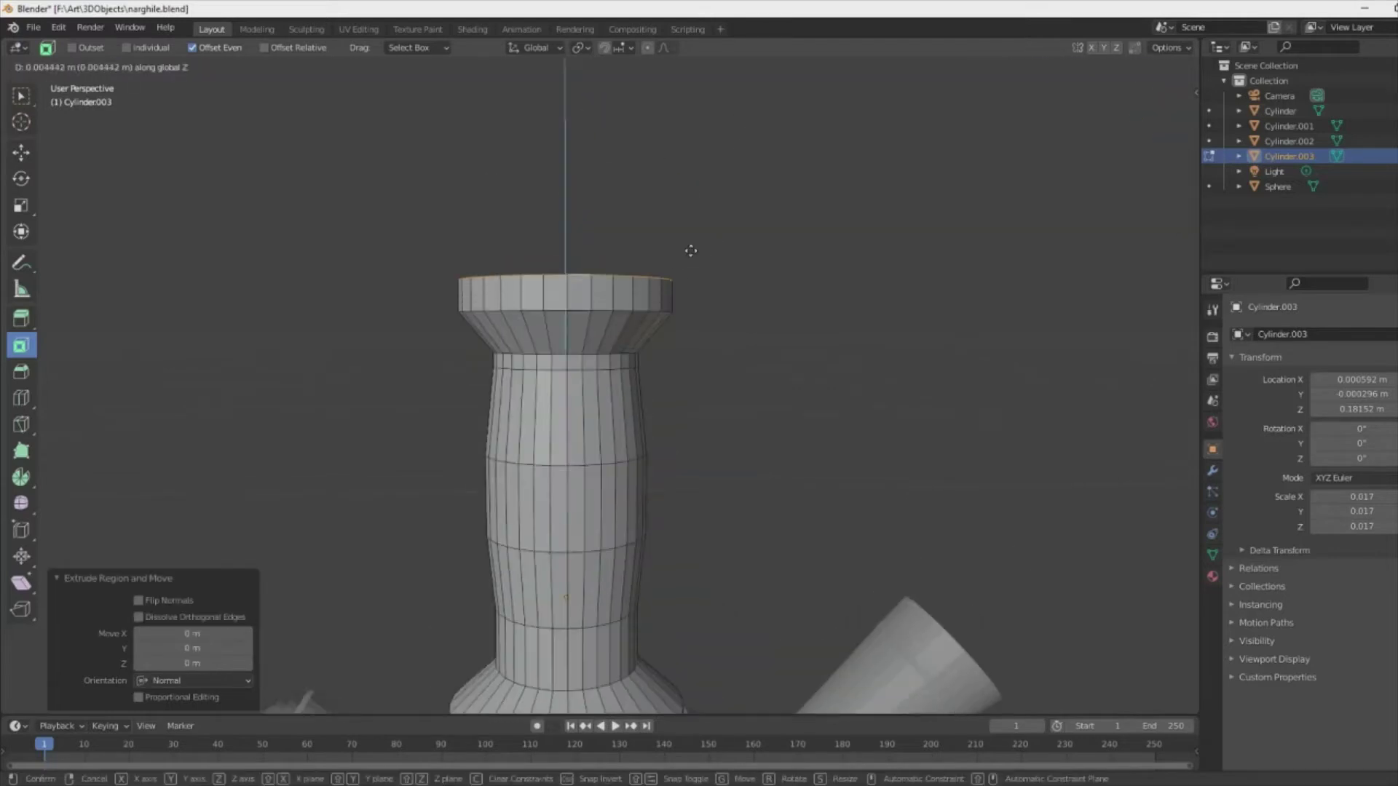
click(691, 251)
- Rescale the flared top into a broad, shallow dish at scale 1.254
key(s)
click(903, 208)
key(KP_1)
scroll(663, 522, down, 5)
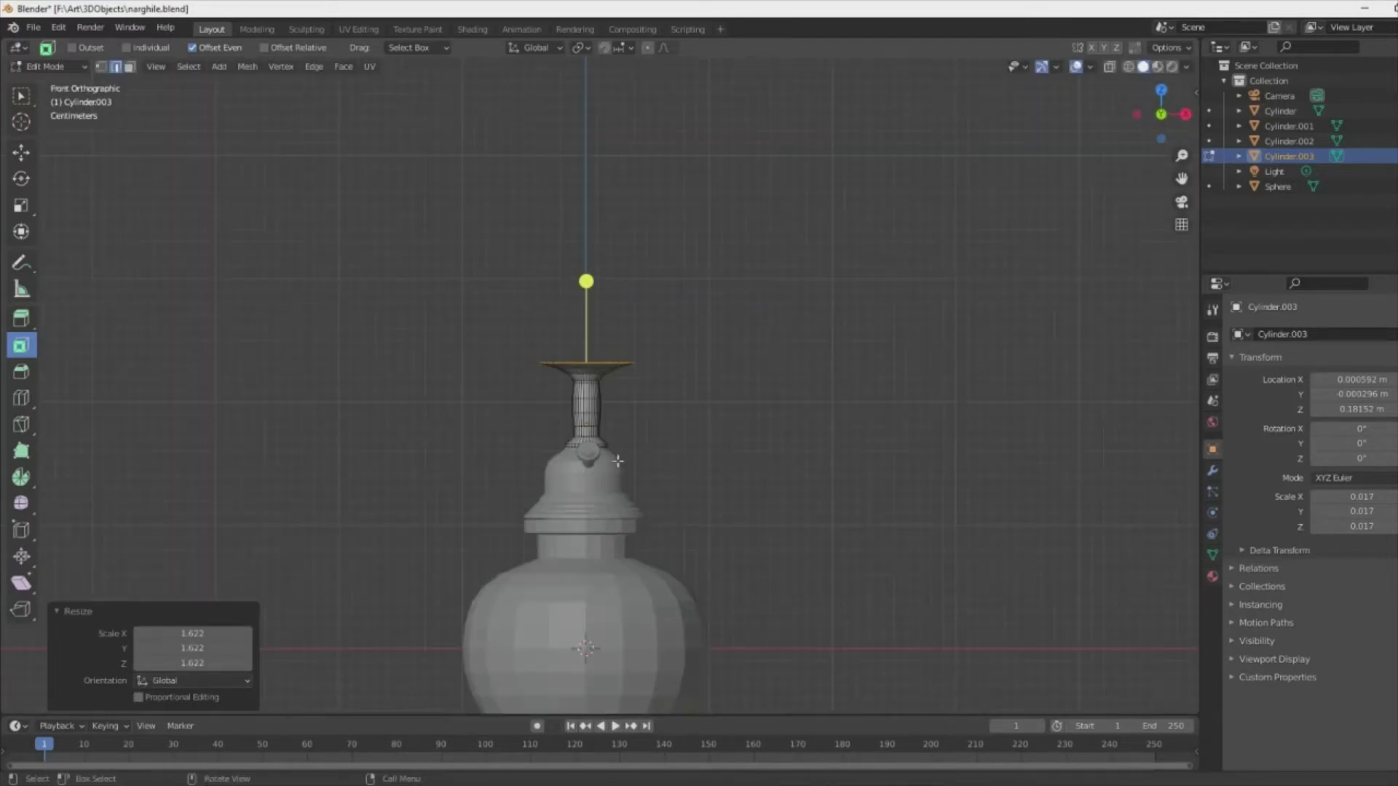
scroll(624, 439, up, 3)
middle_drag(623, 439, 655, 349)
key(s)
click(748, 277)
middle_drag(748, 277, 647, 498)
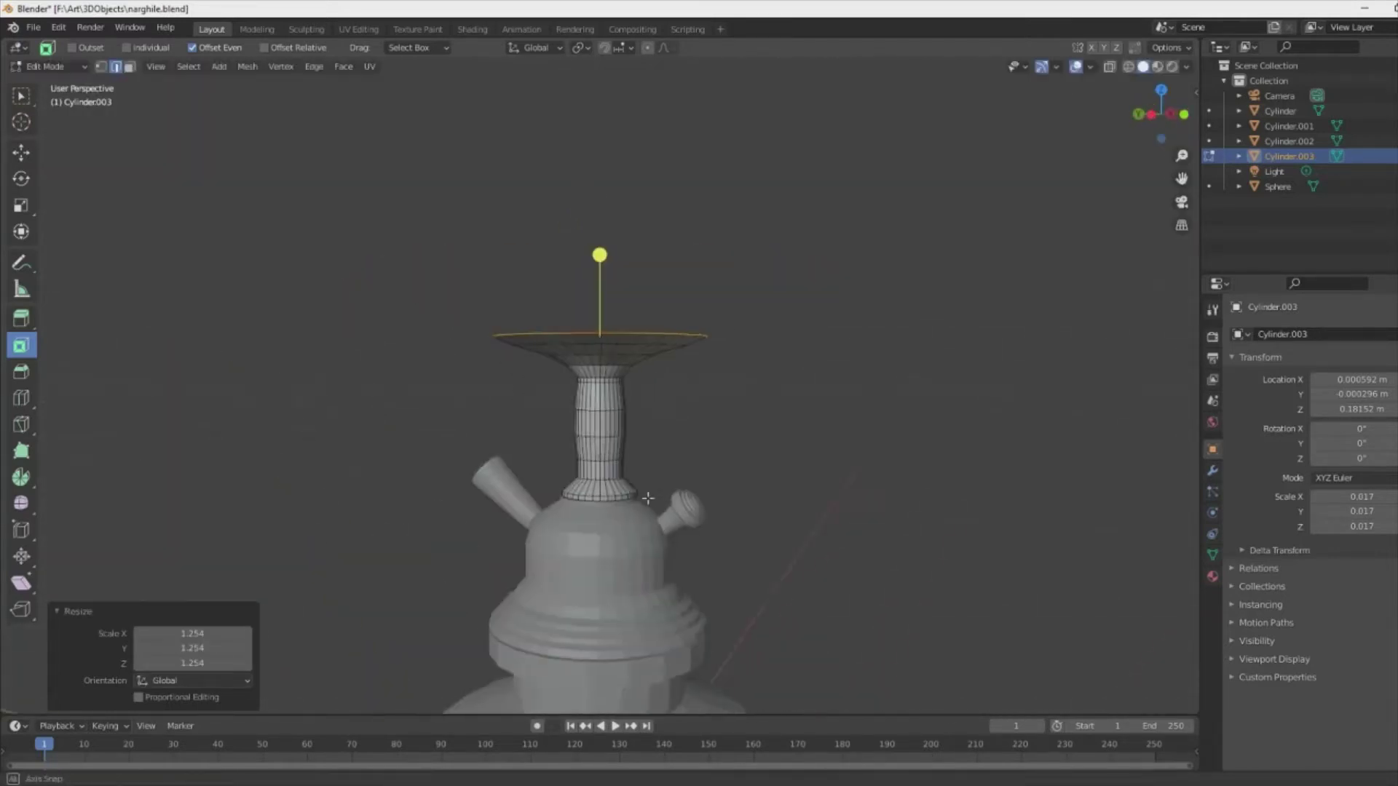
- Cancel the extrusion, move the plate's top face, and select a rim edge
right_click(713, 249)
scroll(709, 255, up, 4)
key(g)
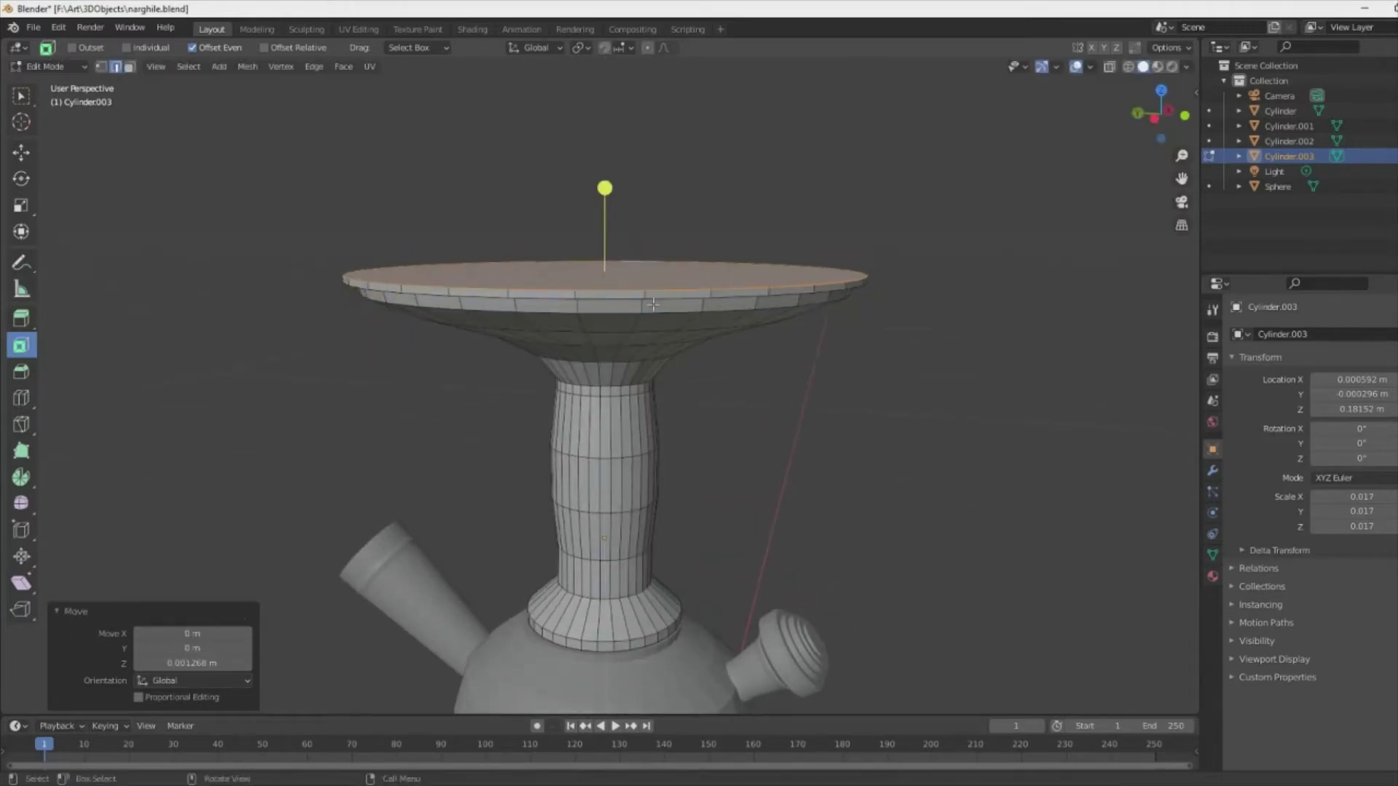
click(630, 273)
mouse_move(630, 273)
middle_down()
mouse_move(620, 289)
mouse_move(714, 331)
middle_up()
- Add a loop cut under the plate and resize the new loop
key(ctrl+r)
click(624, 294)
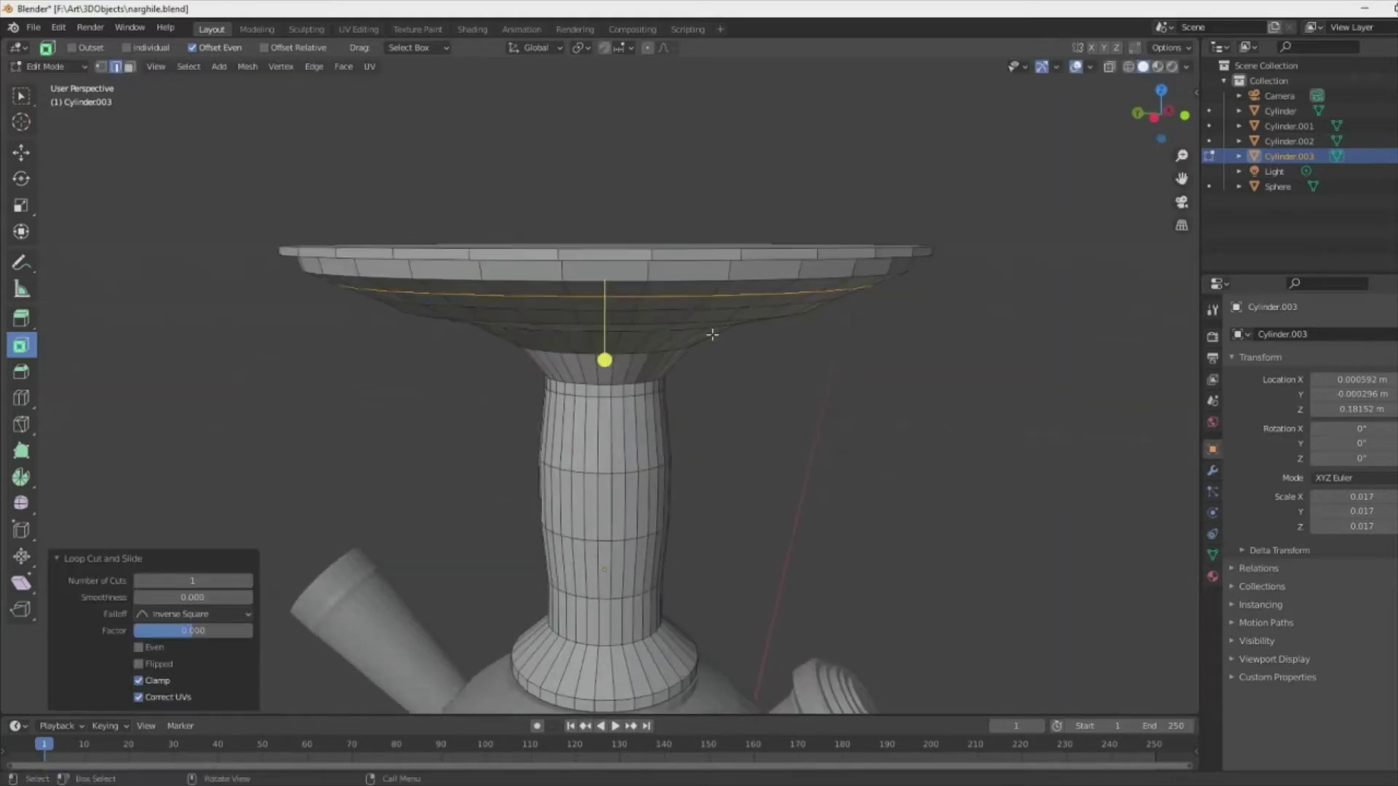
key(KP_1)
click(954, 366)
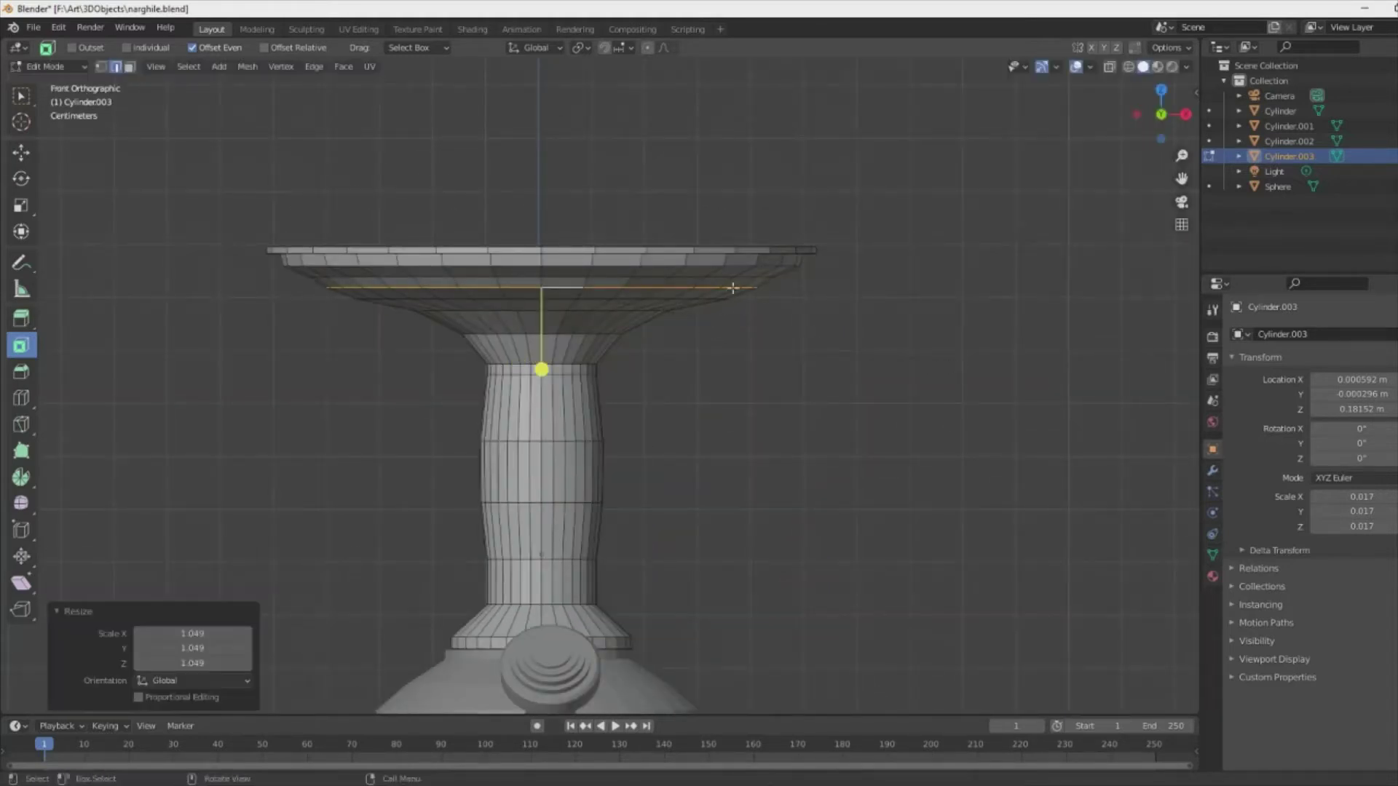
- Try dissolving the loop, undo it, then raise the loop along Z
key(x)
click(763, 364)
scroll(804, 230, up, 2)
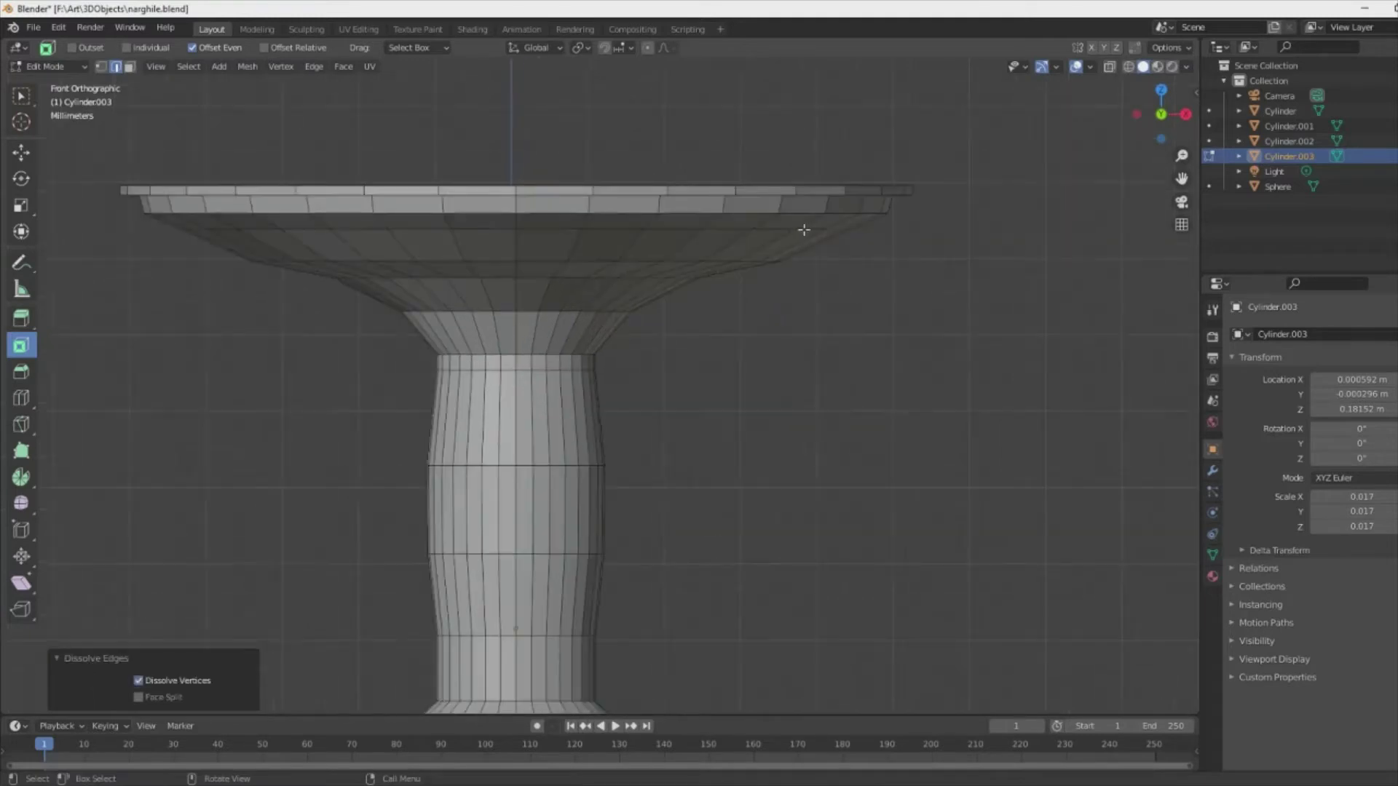
key(ctrl+z)
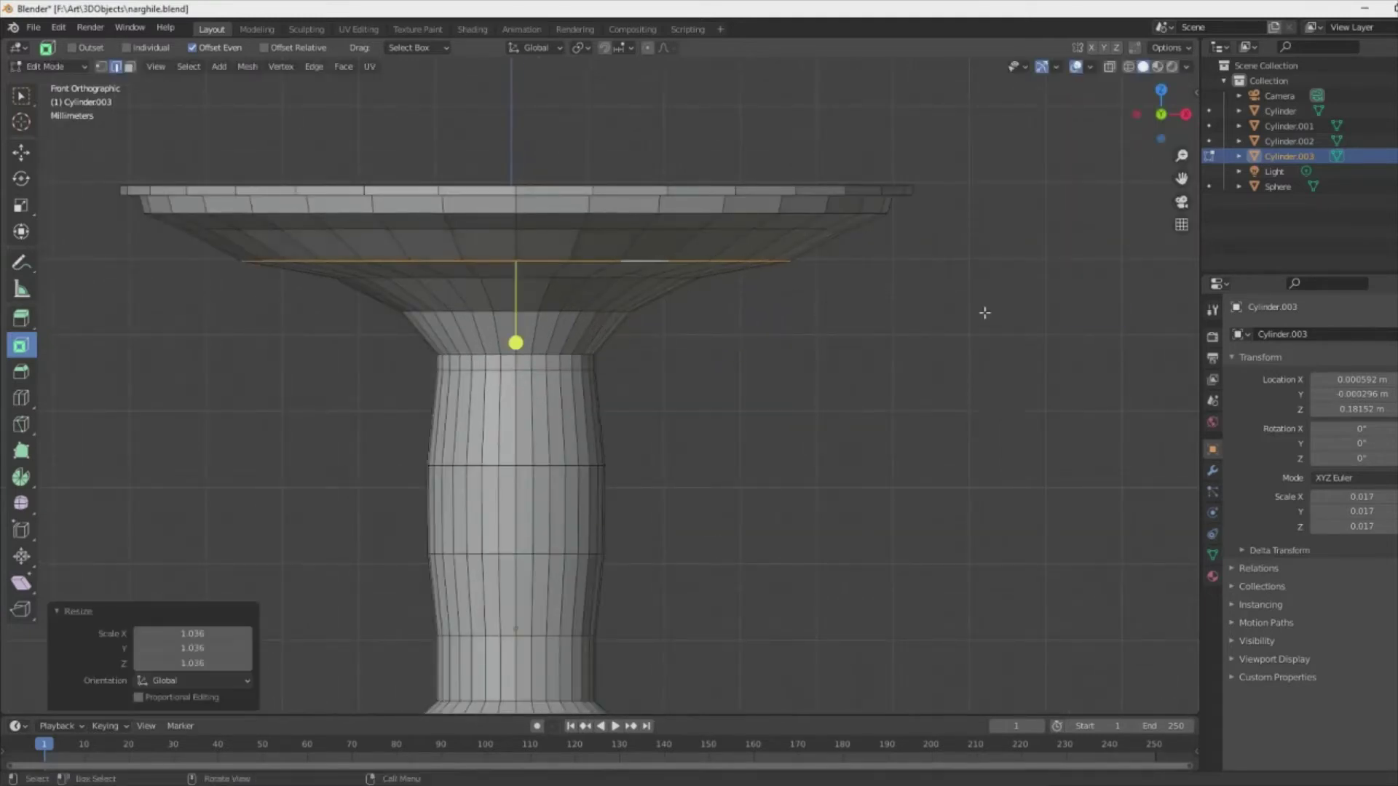
key(g)
key(z)
click(994, 300)
- Widen the underside loop and try a three-segment bevel, then undo it
key(s)
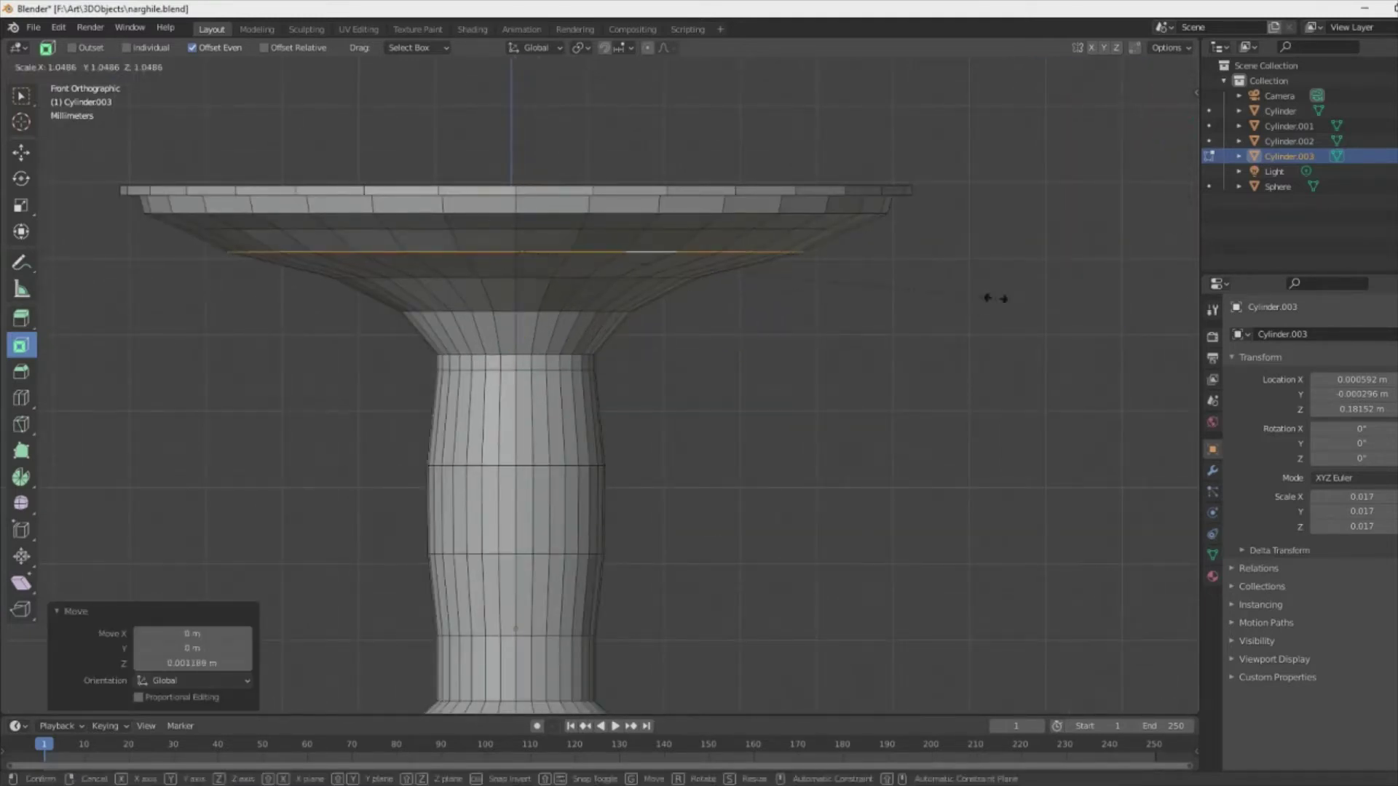
click(527, 362)
click(248, 484)
click(248, 484)
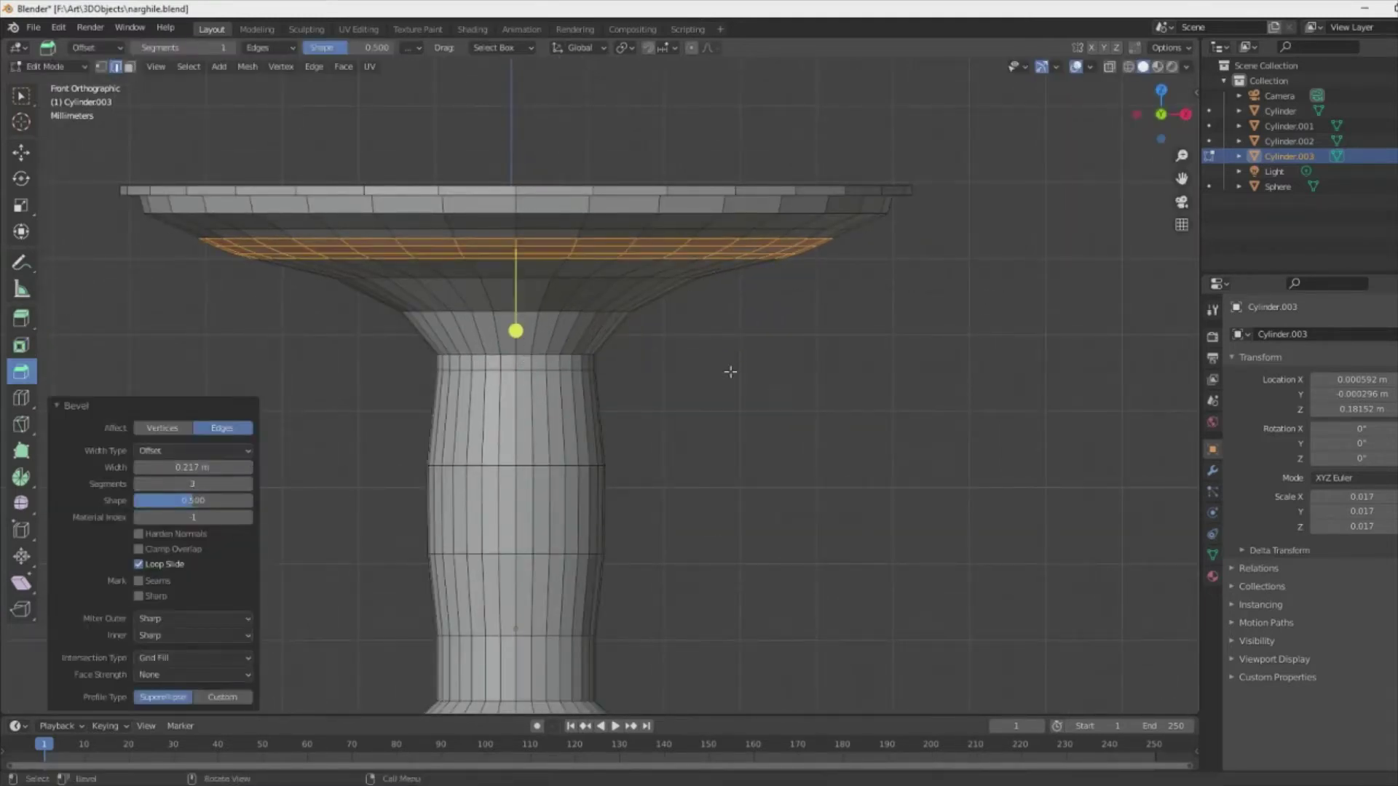
middle_drag(730, 371, 664, 437)
drag(527, 294, 515, 284)
scroll(540, 346, down, 3)
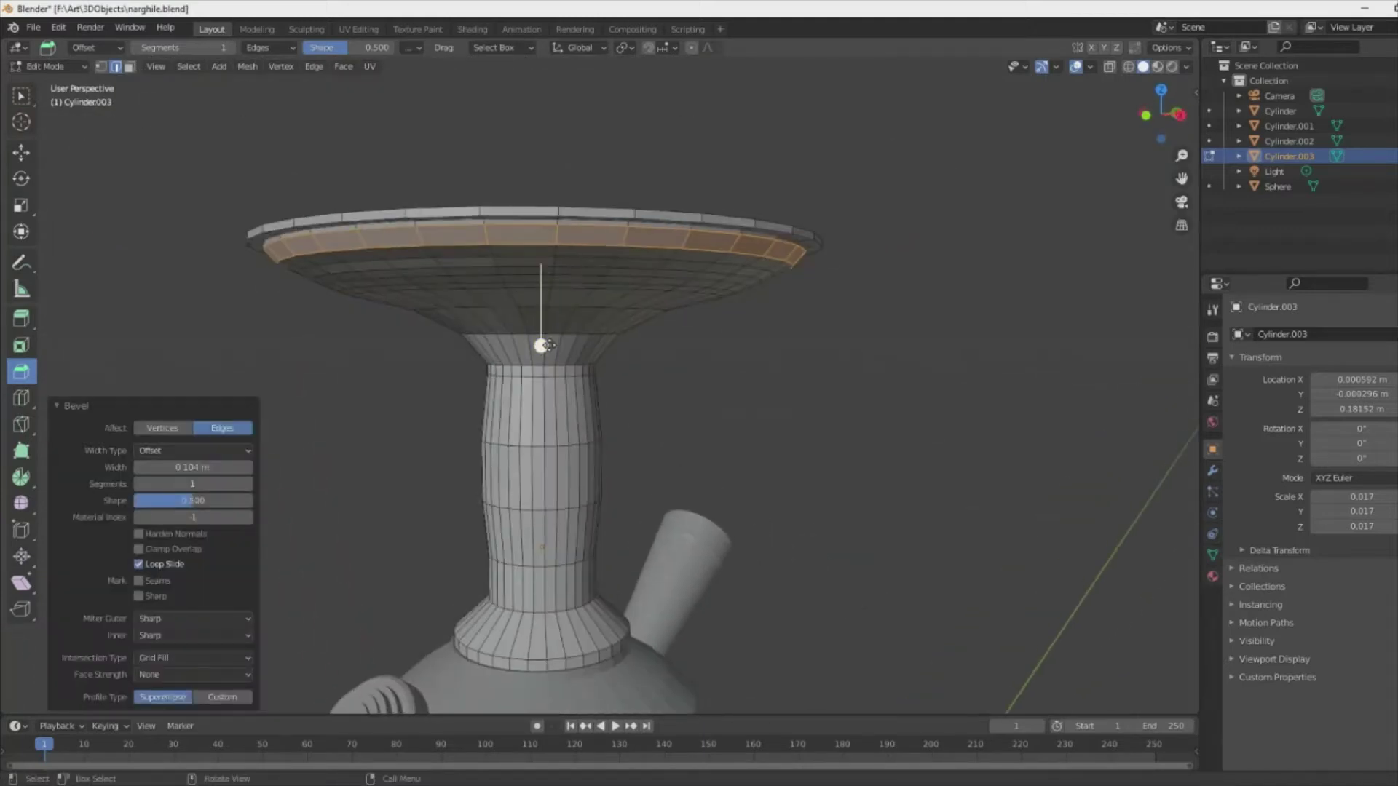
key(ctrl+z)
- Widen the loop under the bowl to 1.147 and bevel the stem-bowl junction with three segments
key(KP_3)
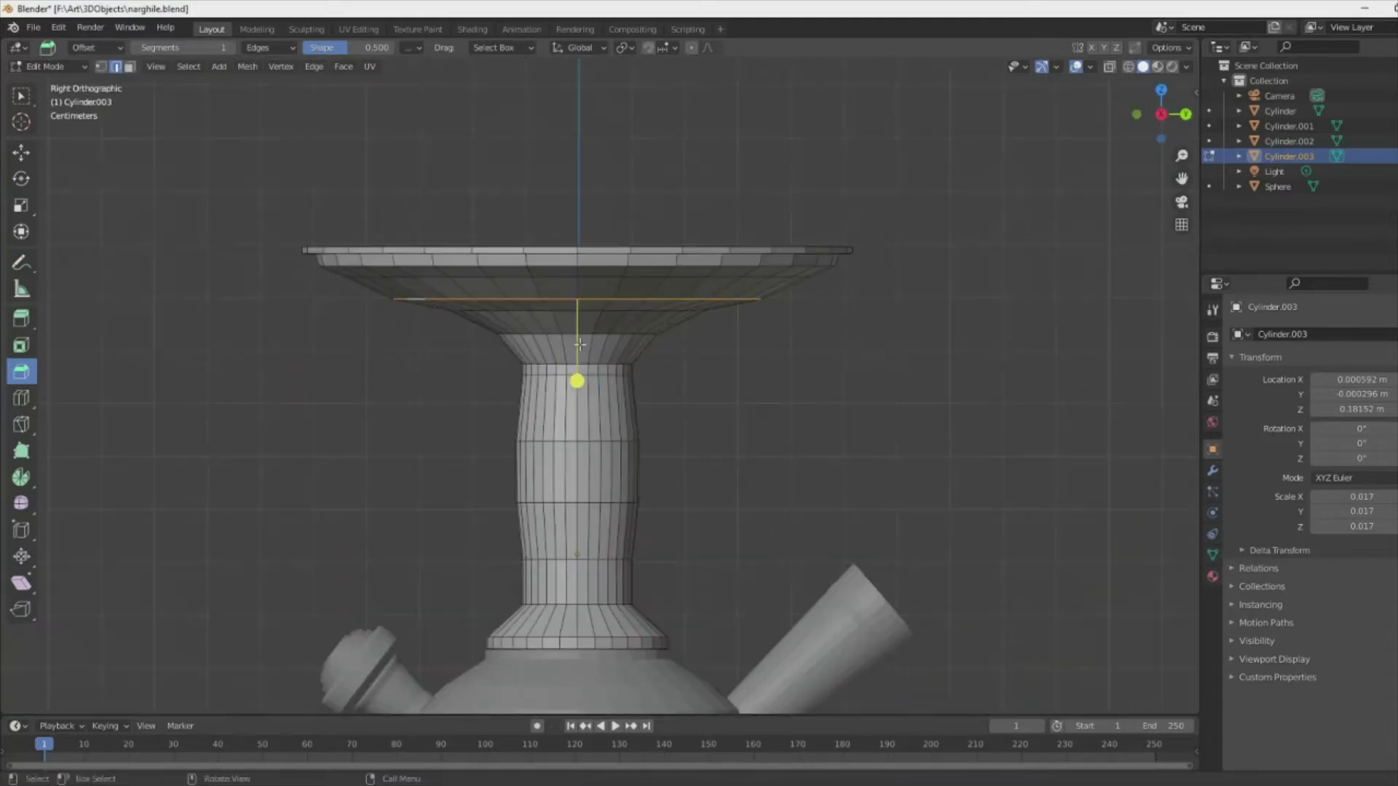
click(700, 300)
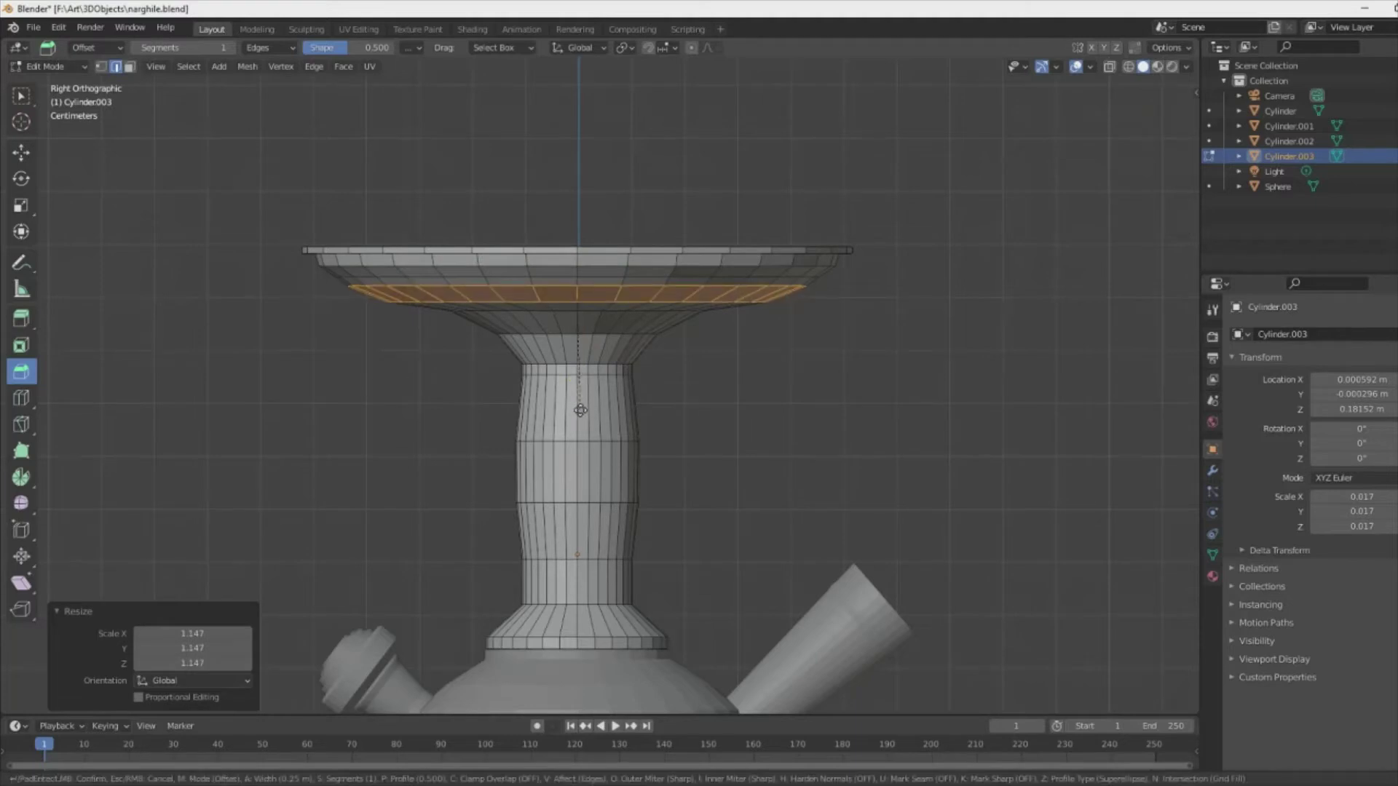
click(580, 409)
click(576, 333)
click(578, 435)
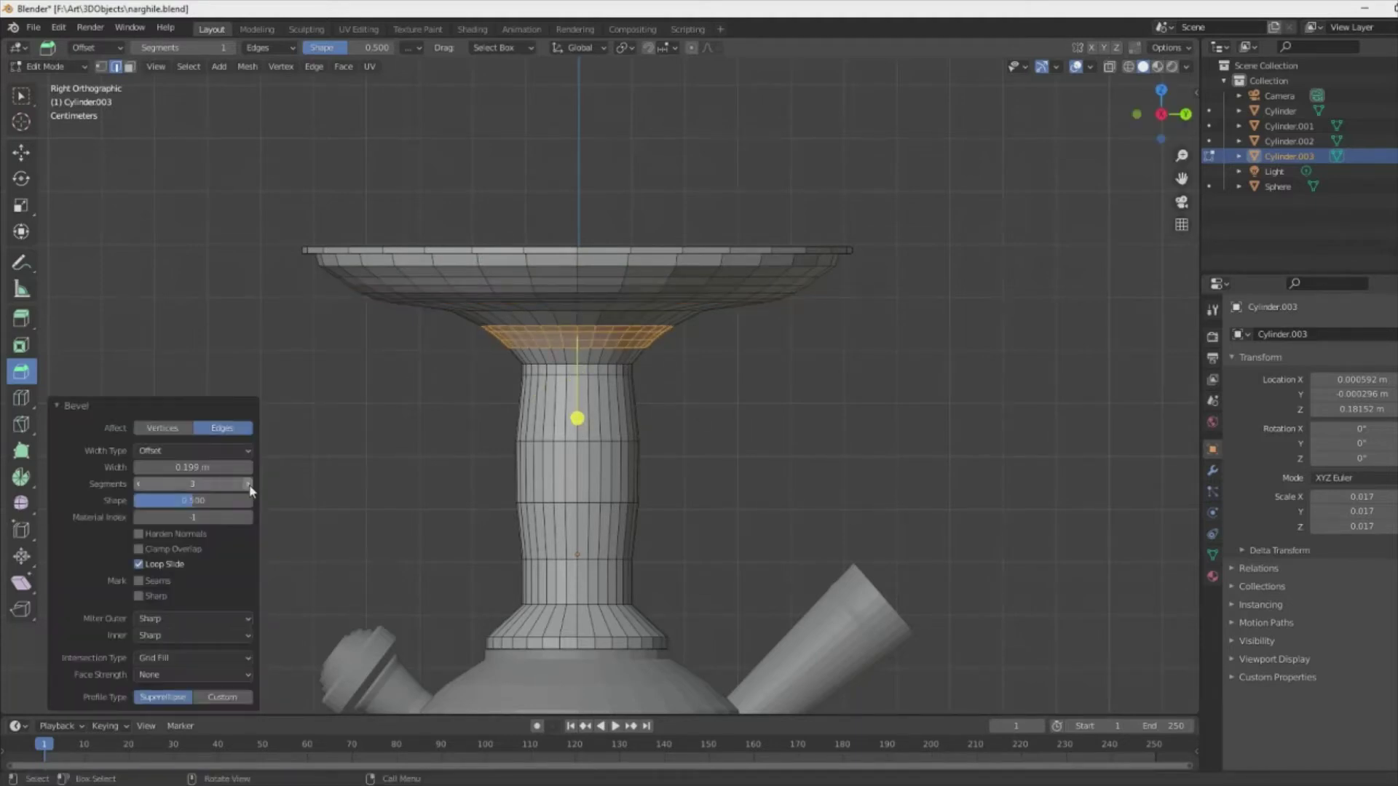
mouse_move(577, 434)
middle_down()
mouse_move(572, 422)
mouse_move(730, 390)
middle_up()
- Slide a loop along the bowl's underside surface
click(583, 386)
key(ctrl+z)
ctrl+click(594, 230)
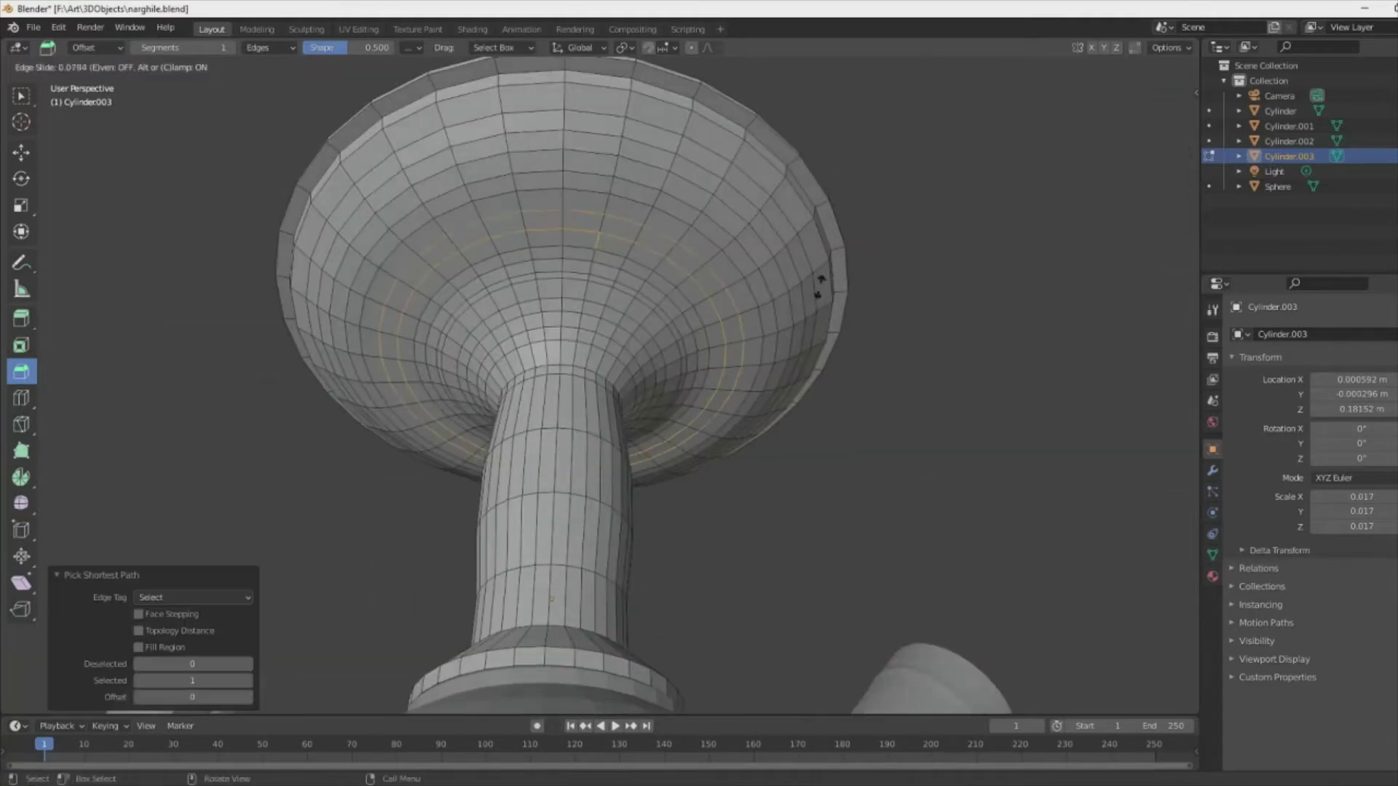
key(Escape)
key(KP_3)
- With X-ray on, box-select the bowl's top rim and raise it slightly
key(alt+z)
drag(255, 241, 850, 294)
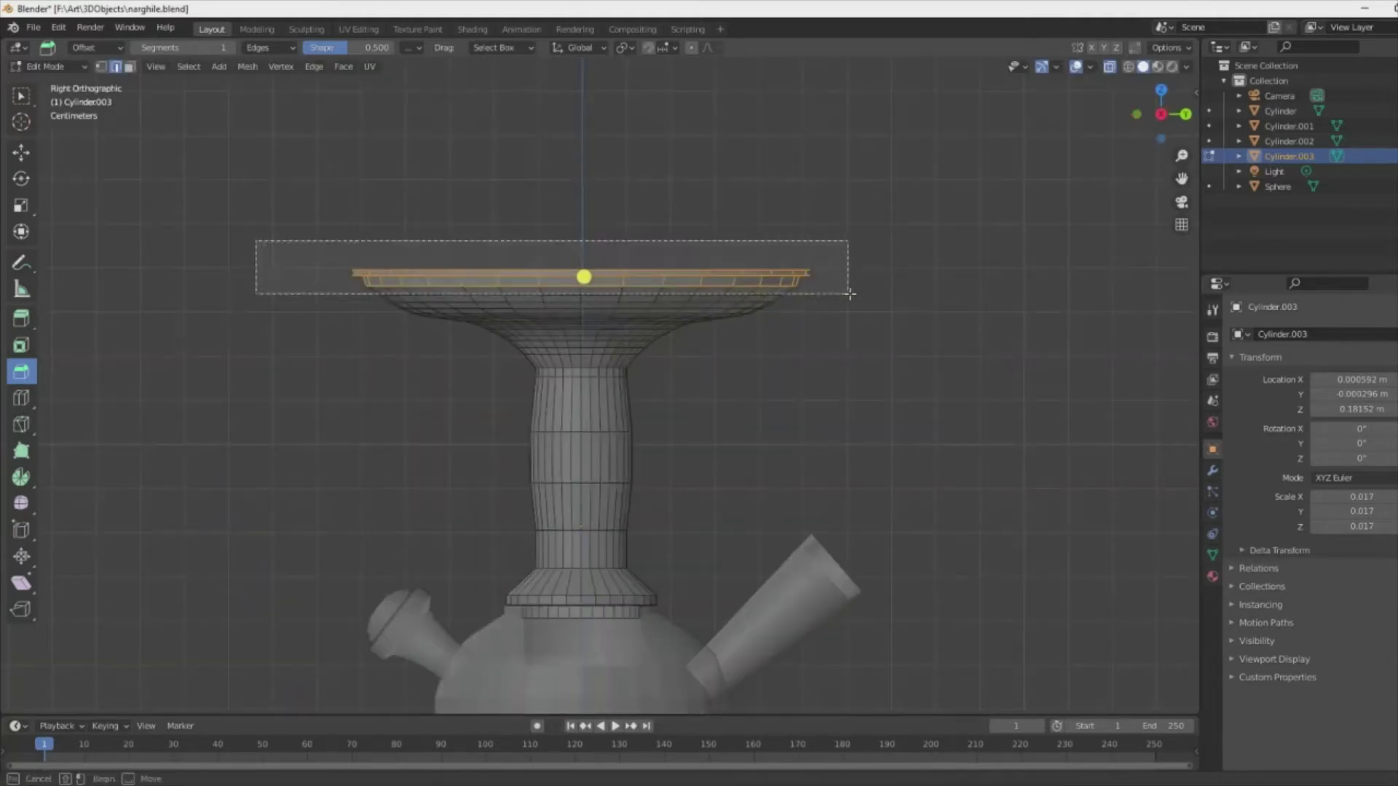
click(854, 281)
drag(388, 296, 388, 300)
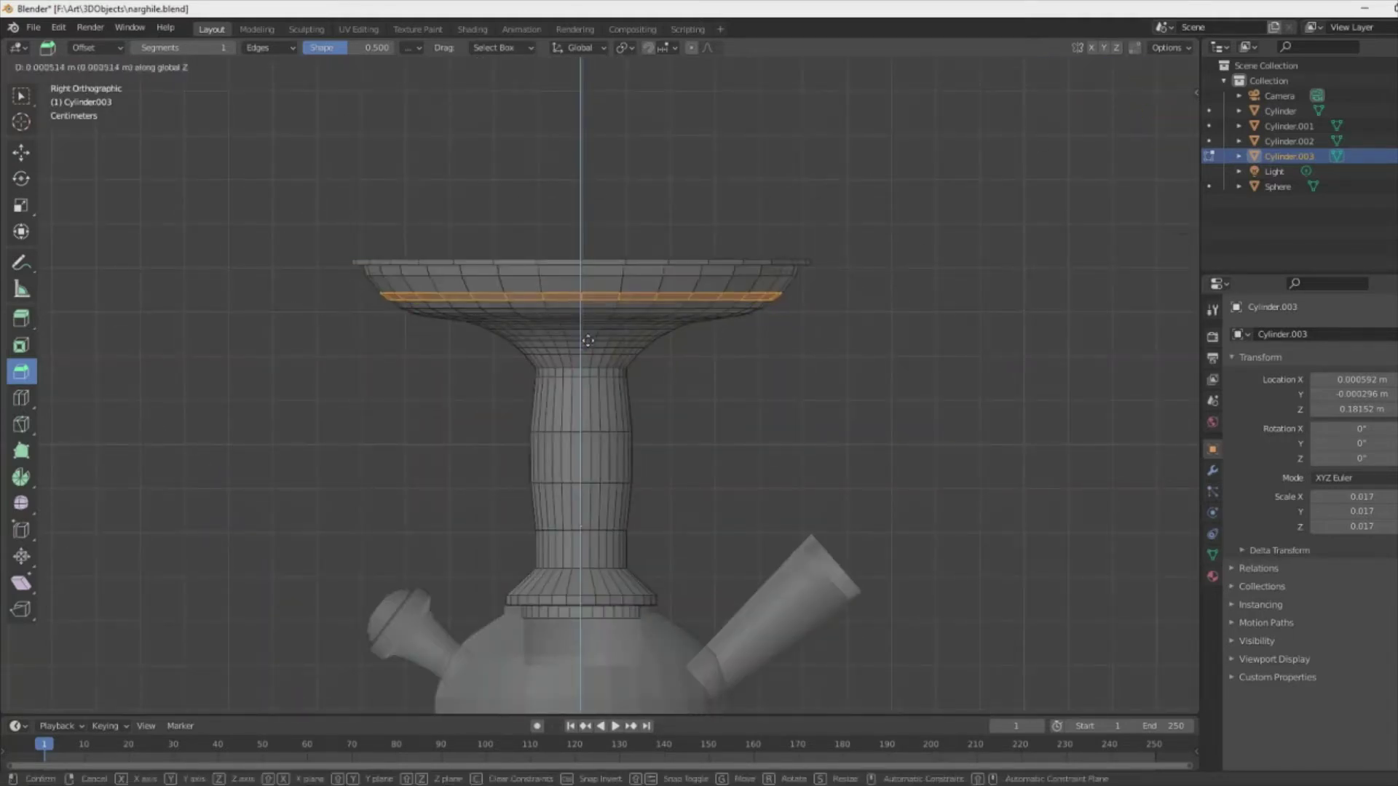
key(Tab)
key(alt+z)
mouse_move(1060, 446)
middle_down()
mouse_move(688, 438)
mouse_move(735, 403)
middle_up()
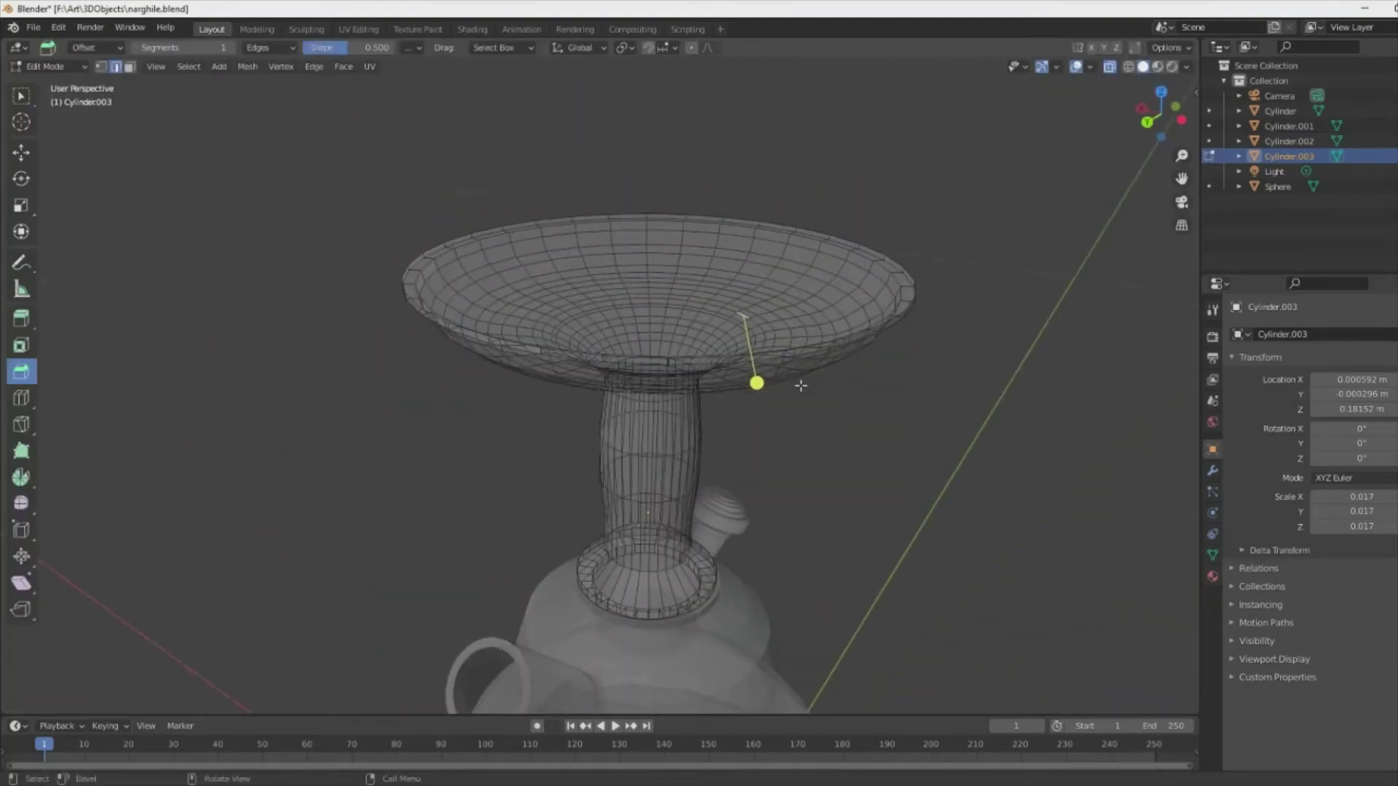
- Delete the top faces to open the bowl and select its rim edge loop
click(642, 197)
mouse_move(642, 196)
middle_down()
mouse_move(693, 446)
mouse_move(578, 431)
mouse_move(453, 453)
mouse_move(461, 437)
mouse_move(655, 510)
mouse_move(870, 549)
mouse_move(1034, 328)
middle_up()
key(2)
alt+click(1034, 331)
scroll(1052, 387, up, 2)
middle_drag(1052, 387, 956, 398)
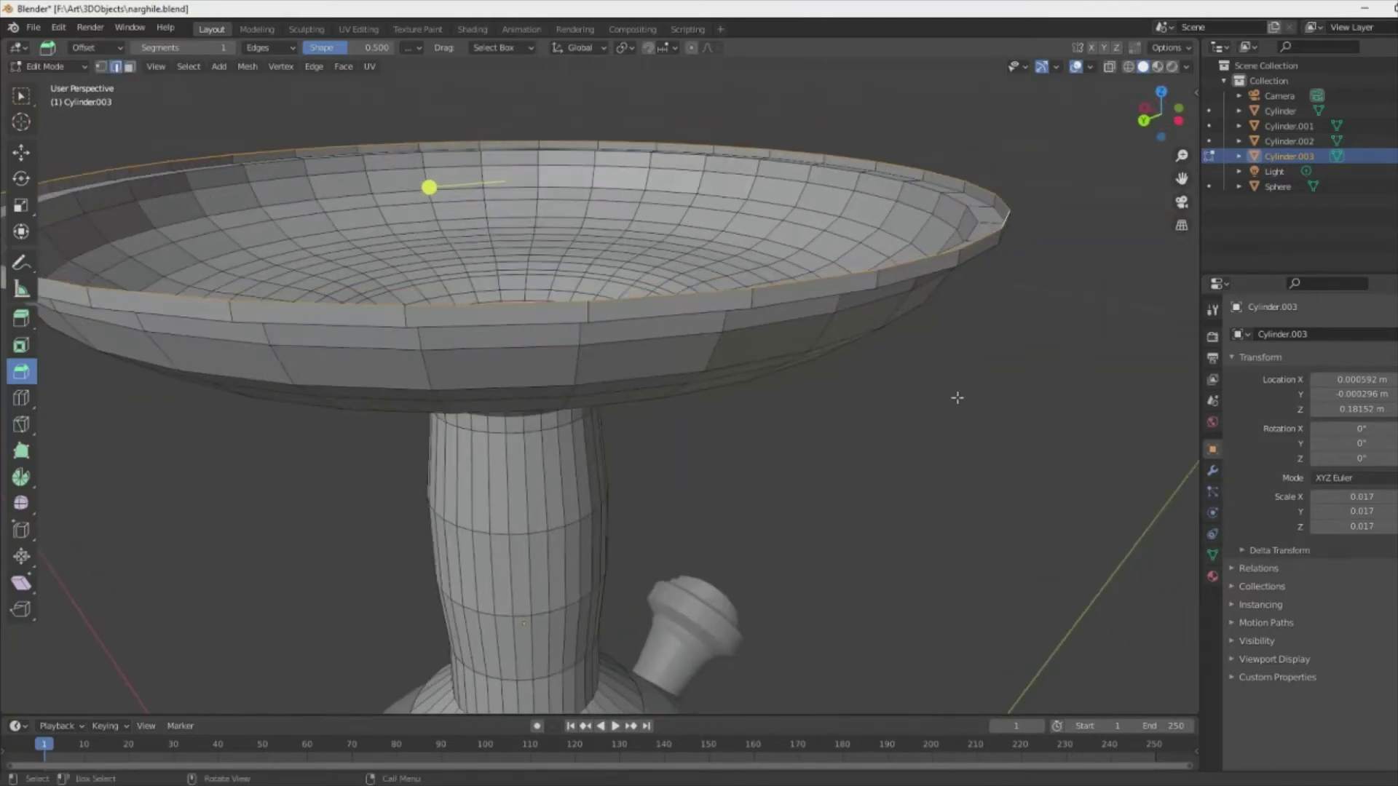
mouse_move(857, 272)
middle_down()
mouse_move(883, 306)
mouse_move(774, 296)
mouse_move(971, 244)
mouse_move(936, 275)
mouse_move(946, 306)
middle_up()
- Add a Solidify modifier to the bowl-and-stem piece with 0.04 m thickness
key(alt+z)
key(Tab)
click(1212, 471)
click(1253, 334)
click(1185, 558)
middle_drag(1185, 558, 1092, 510)
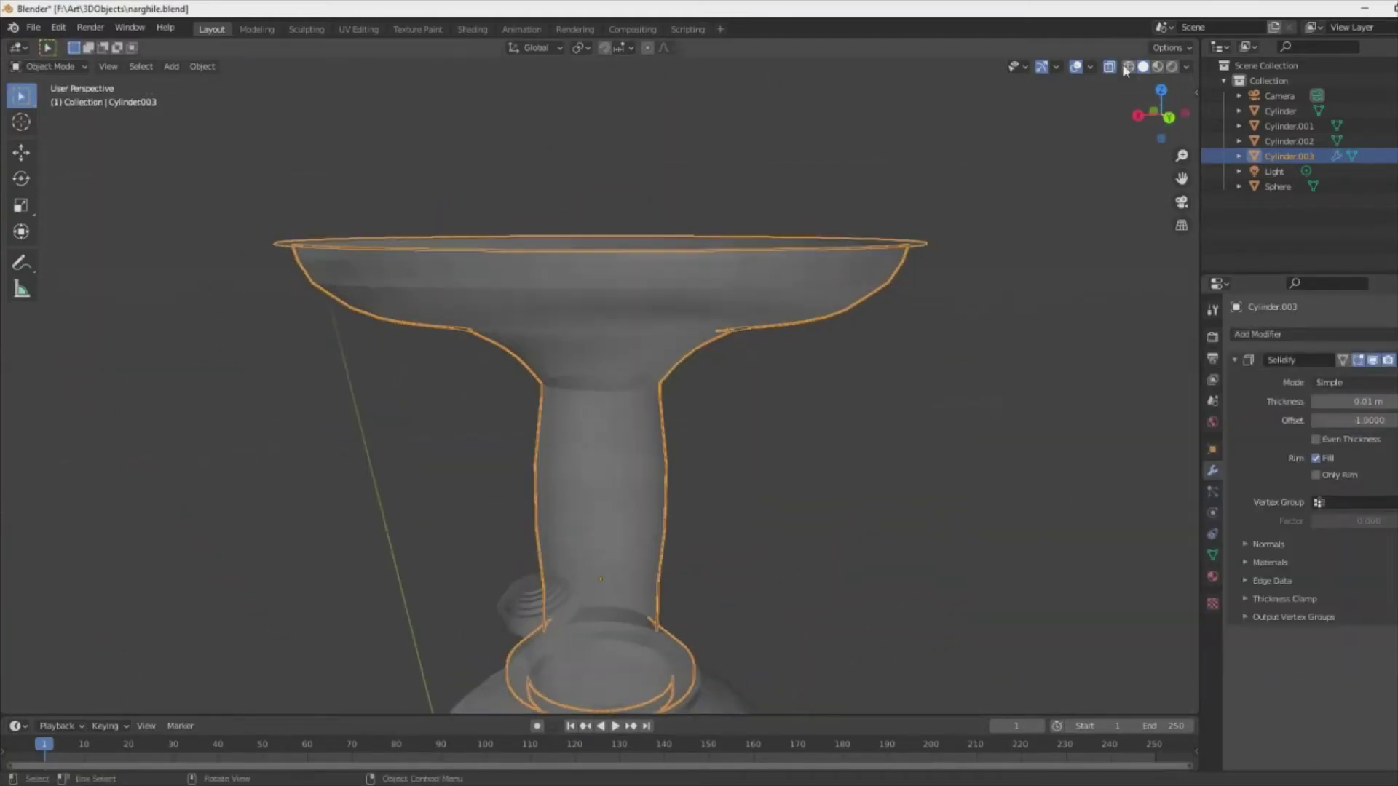
key(alt+z)
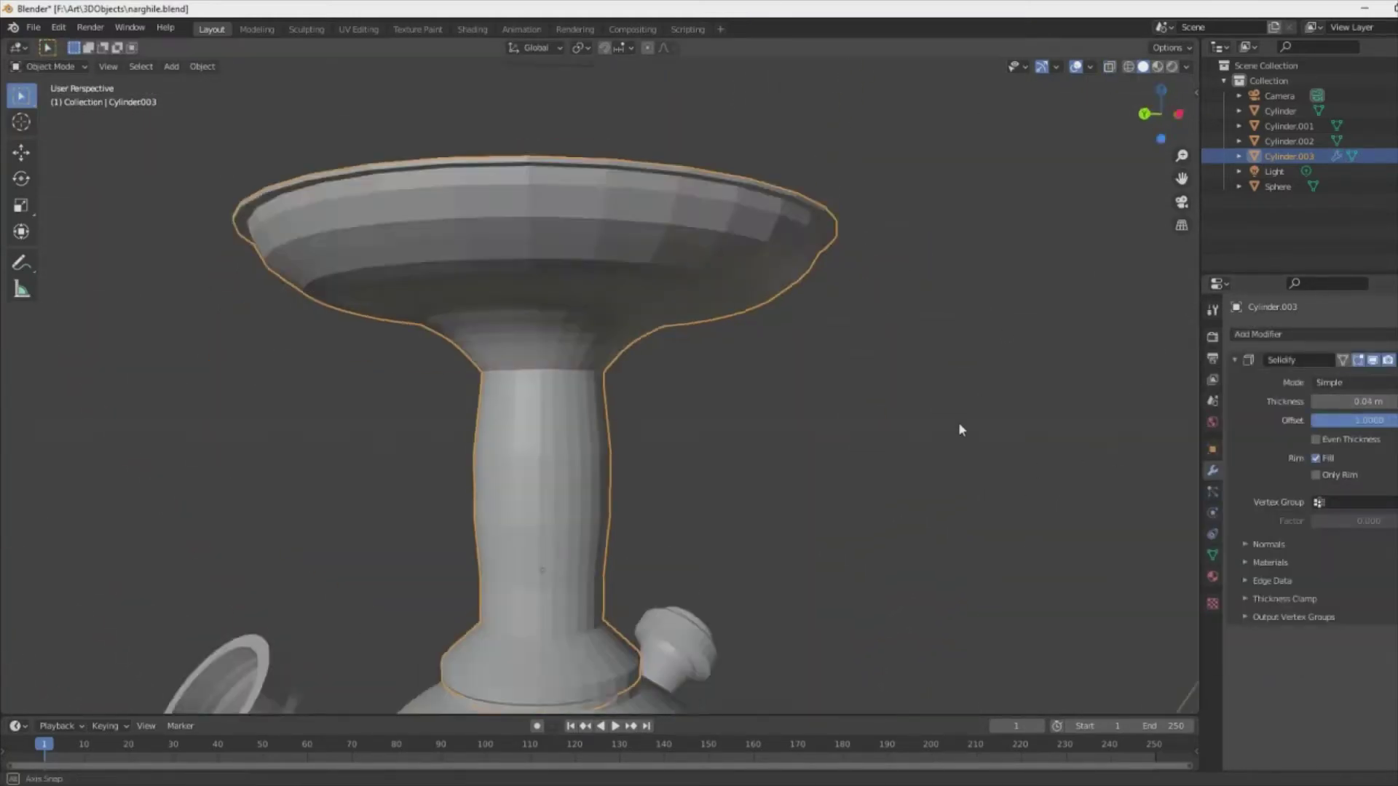
scroll(958, 421, down, 3)
middle_drag(958, 421, 438, 583)
- Deselect all, select the lower bottle piece and bring up its object context menu
key(alt+a)
click(438, 582)
right_click(671, 522)
mouse_move(671, 523)
middle_down()
mouse_move(817, 664)
mouse_move(764, 483)
mouse_move(888, 495)
middle_up()
right_click(764, 483)
scroll(903, 516, down, 3)
- Select the bowl-and-stem piece and enter Edit Mode zoomed in on the stem
scroll(683, 312, up, 2)
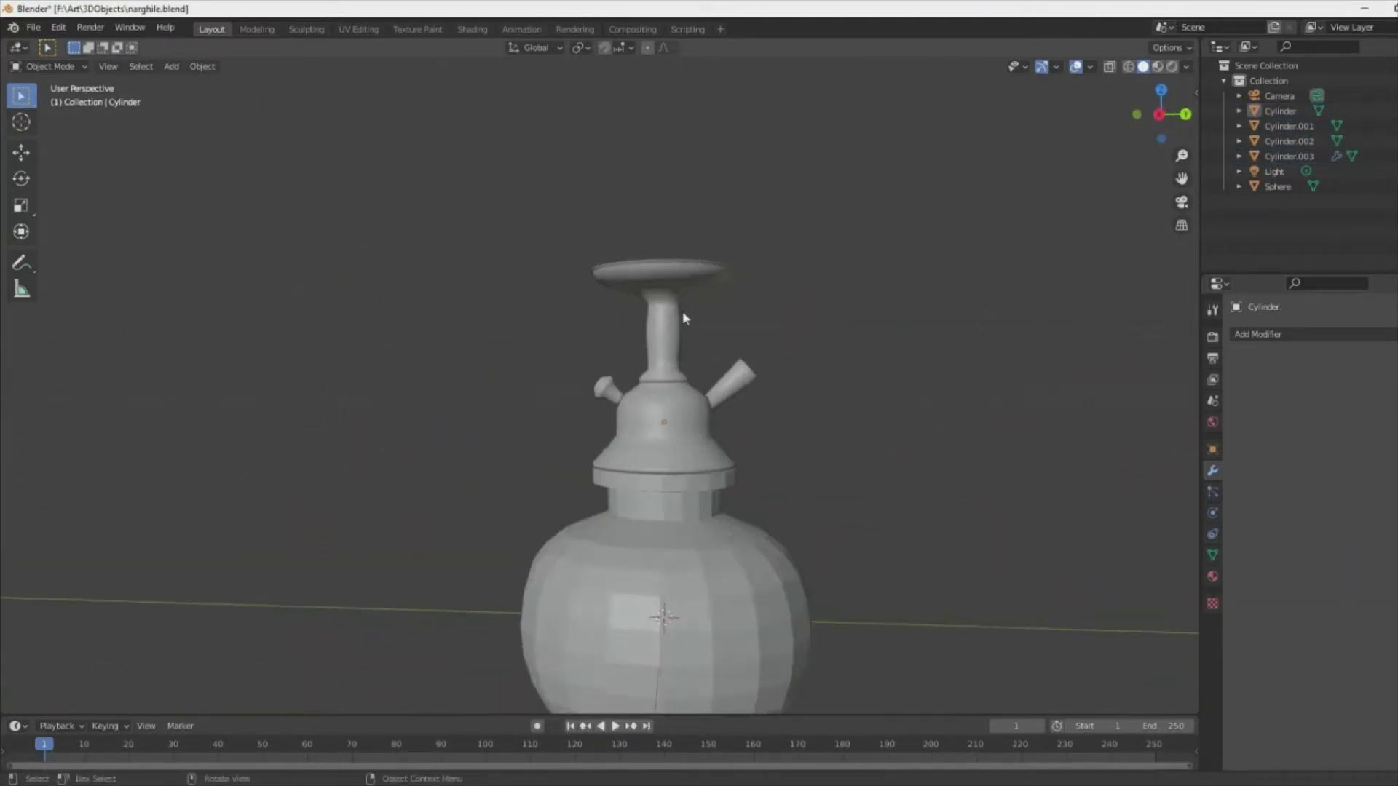
click(683, 312)
key(Tab)
scroll(837, 281, up, 3)
scroll(837, 281, down, 1)
scroll(742, 251, up, 2)
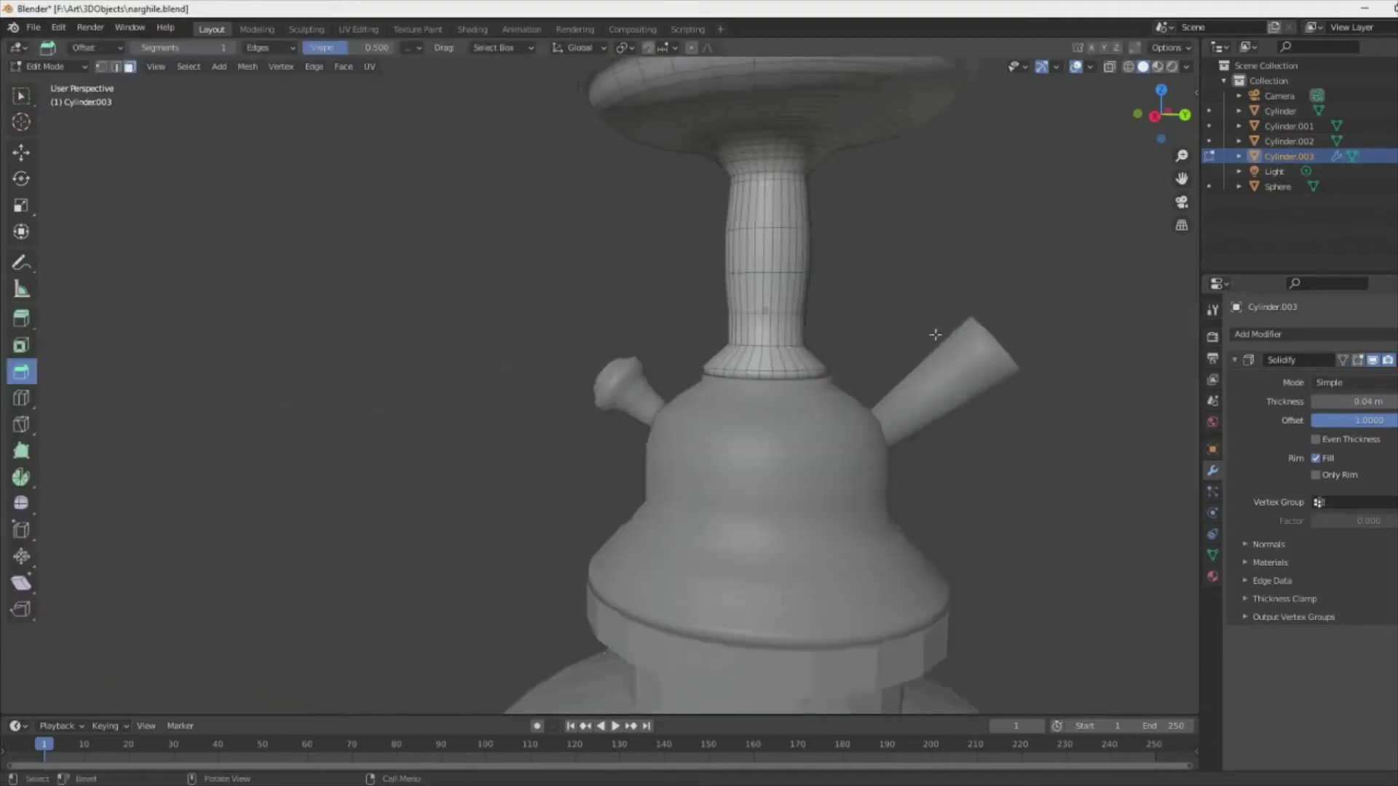
scroll(742, 251, up, 1)
- Add a loop cut around the stem and scale it out into a bulge
click(728, 196)
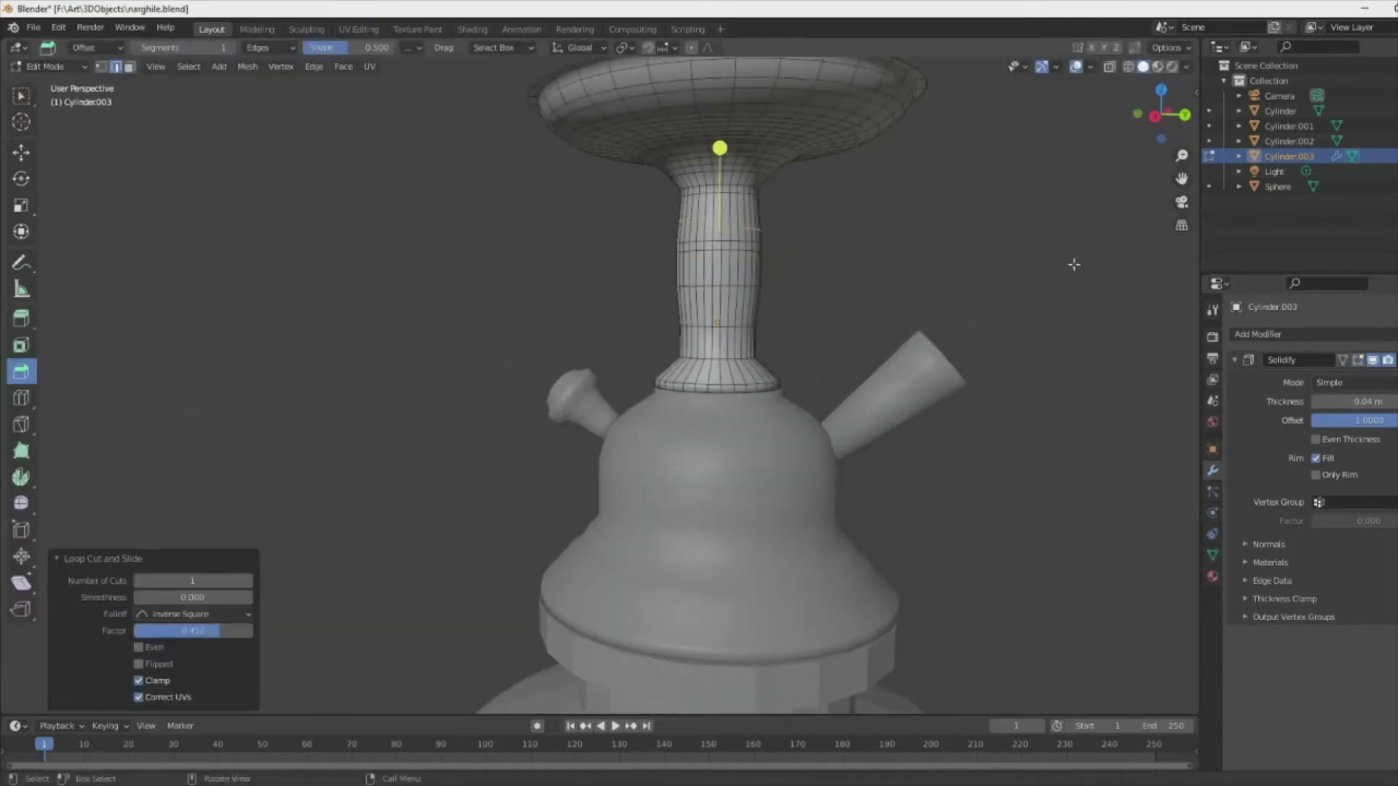
key(s)
click(718, 147)
scroll(718, 147, up, 2)
key(s)
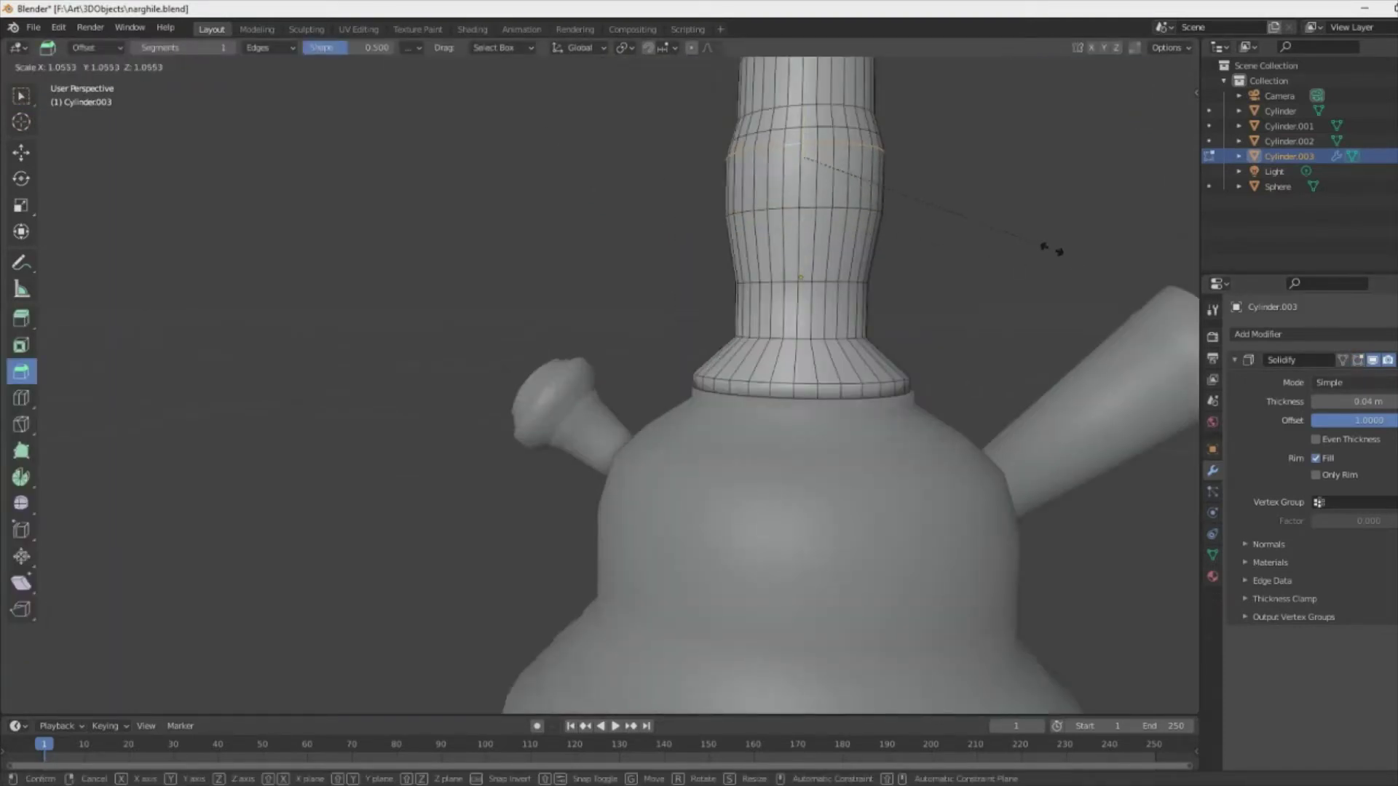
click(1051, 249)
scroll(742, 141, down, 1)
- Orbit around the neck and bowl, leaving Edit Mode, to look closely at the bowl
middle_drag(783, 303, 748, 296)
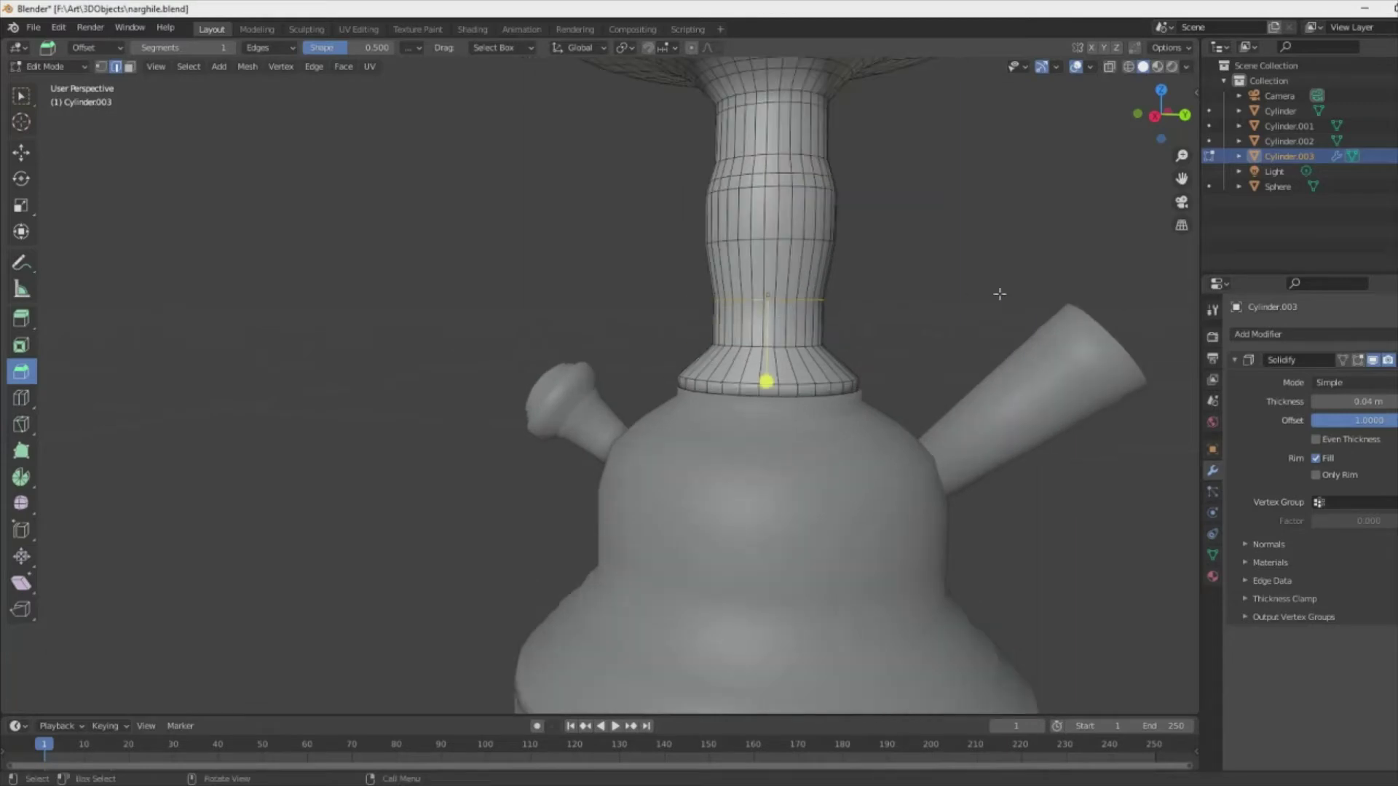
scroll(946, 298, down, 2)
scroll(1005, 243, up, 2)
mouse_move(1062, 222)
middle_down()
mouse_move(883, 245)
mouse_move(935, 311)
middle_up()
key(Tab)
scroll(935, 311, down, 2)
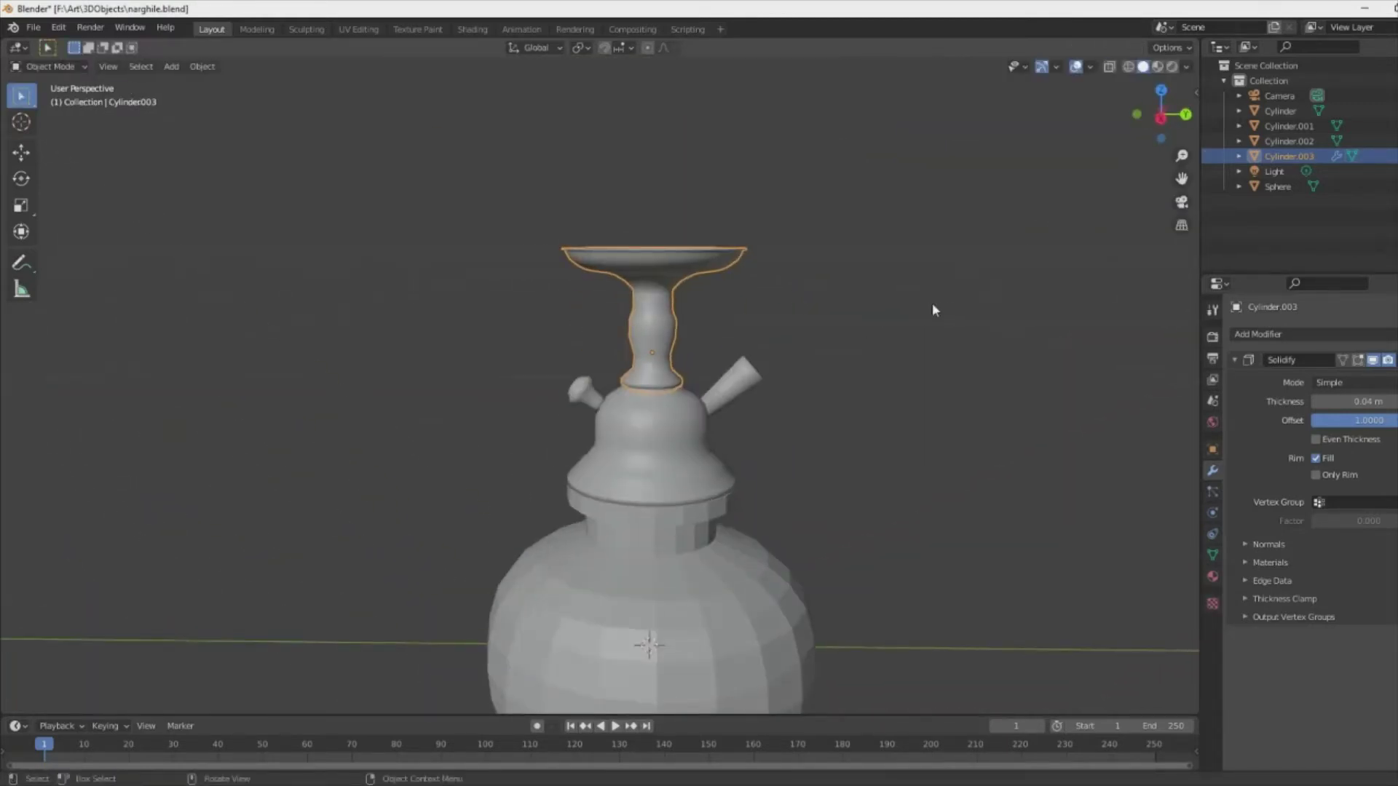
mouse_move(932, 303)
middle_down()
mouse_move(801, 277)
mouse_move(655, 182)
mouse_move(606, 203)
middle_up()
- Extrude the bowl's centre hole edge and sink it into a funnel, then add a new cylinder
key(Tab)
scroll(764, 276, up, 5)
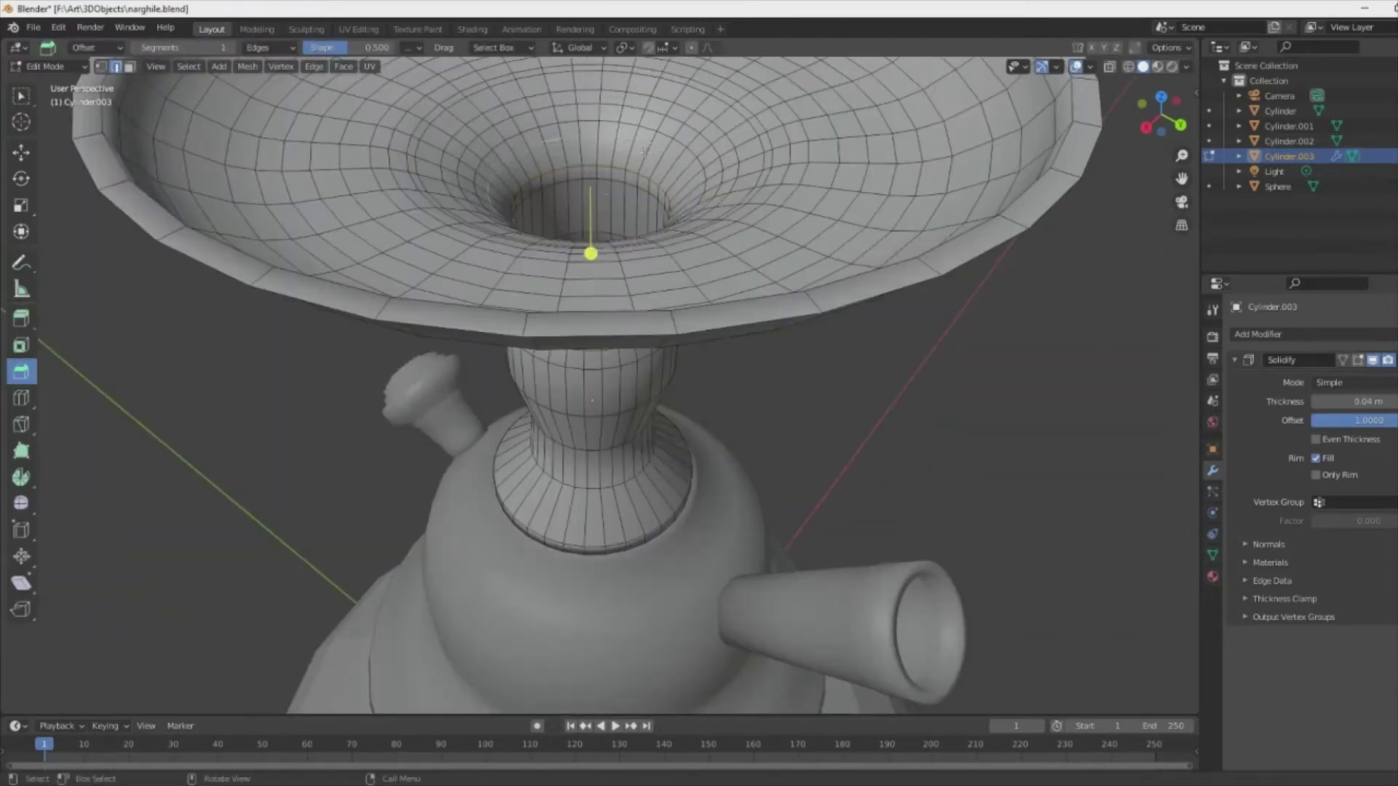
key(e)
key(Tab)
middle_drag(590, 253, 878, 239)
key(Tab)
key(g)
key(Tab)
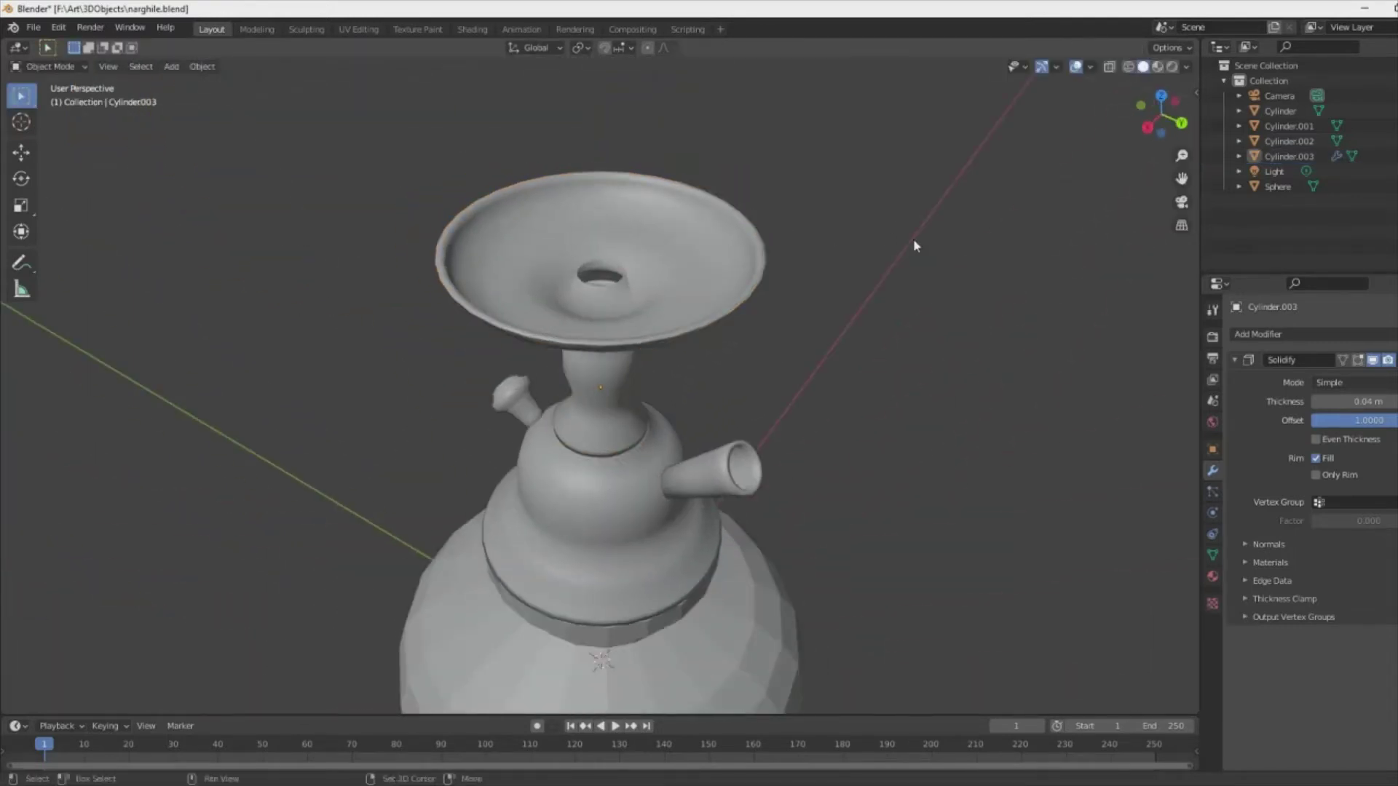
key(shift+a)
click(961, 306)
- Scale the new cylinder down, resizing it to 0.553
key(s)
click(989, 370)
scroll(989, 370, down, 4)
scroll(676, 428, up, 4)
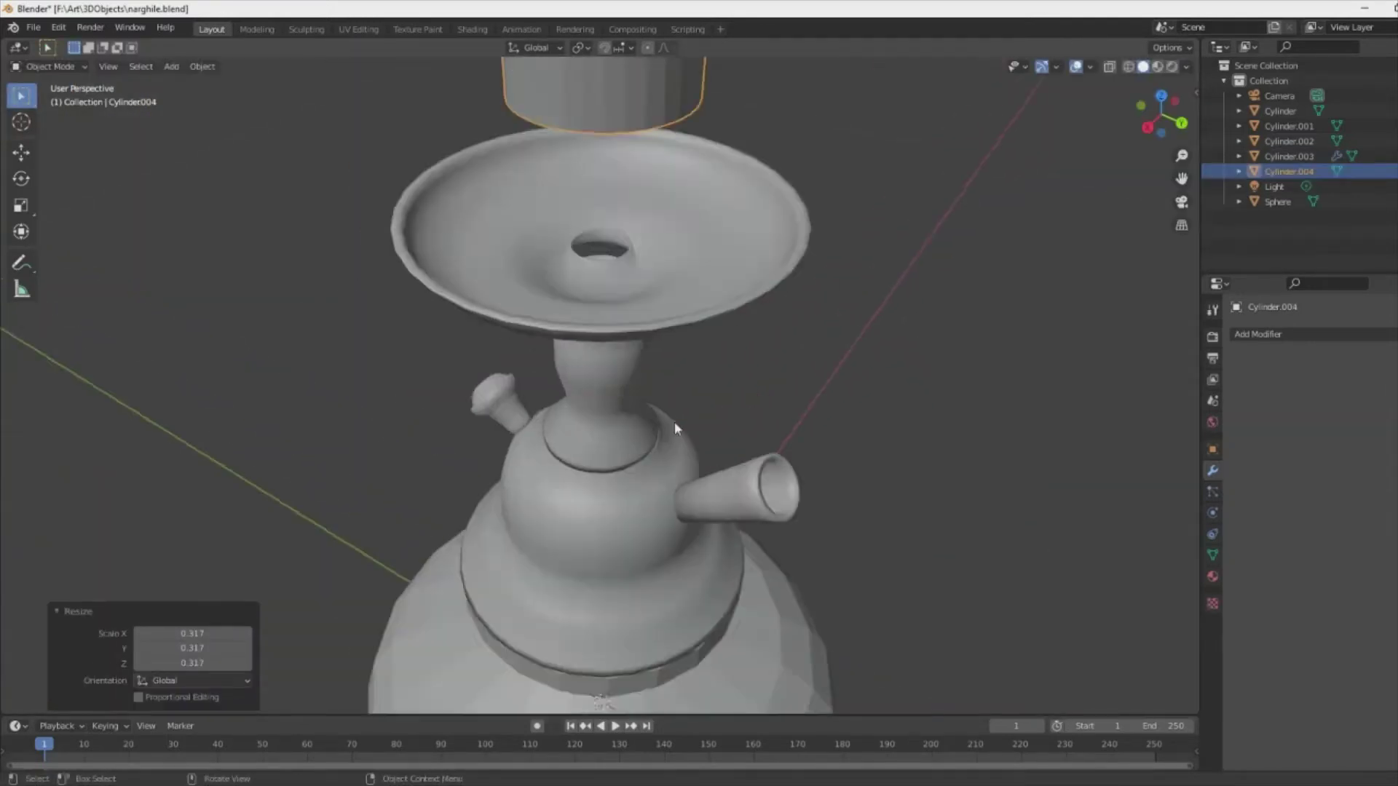
scroll(674, 421, down, 4)
mouse_move(674, 421)
middle_down()
mouse_move(762, 466)
mouse_move(714, 401)
middle_up()
key(s)
click(688, 372)
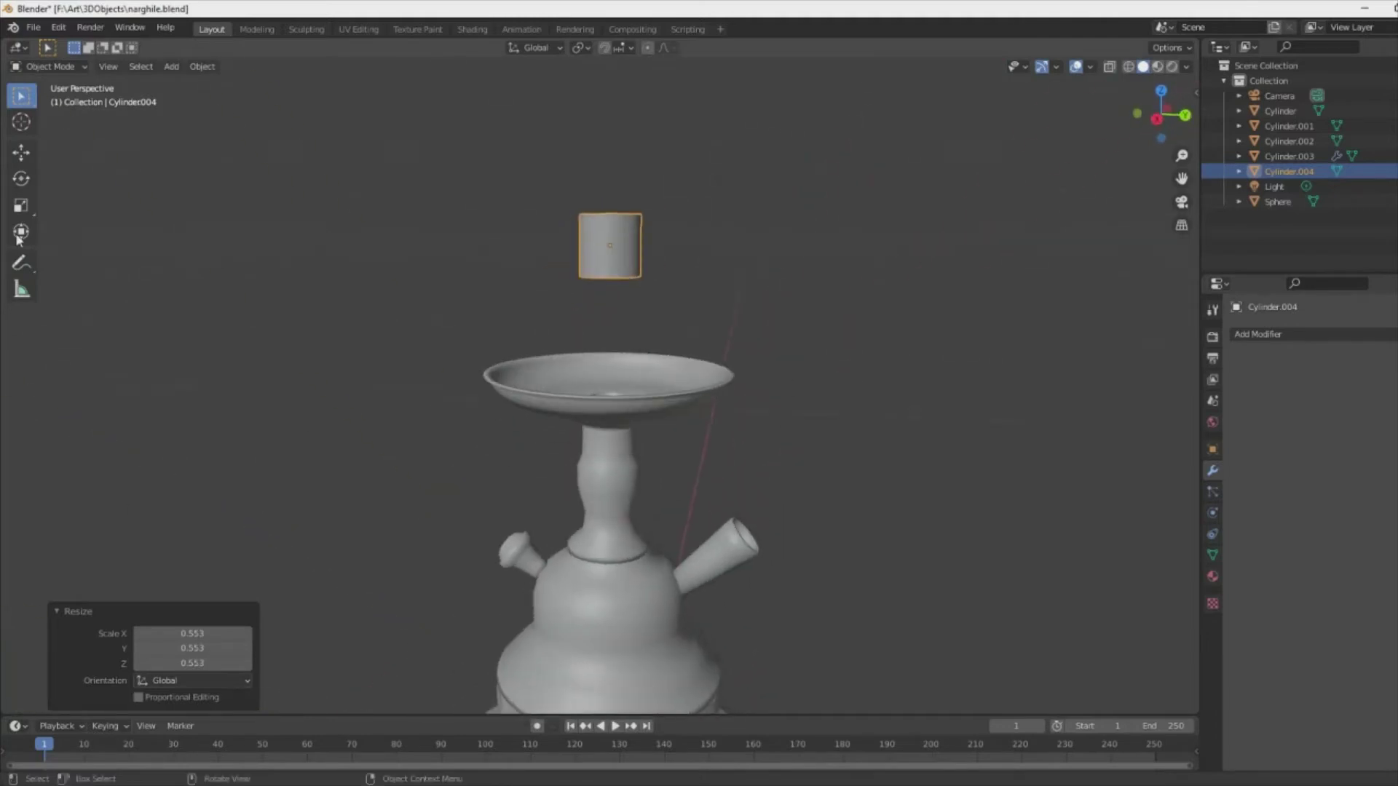
- In Edit Mode, pinch the cylinder's middle loops and move them into place
key(Tab)
scroll(609, 364, up, 4)
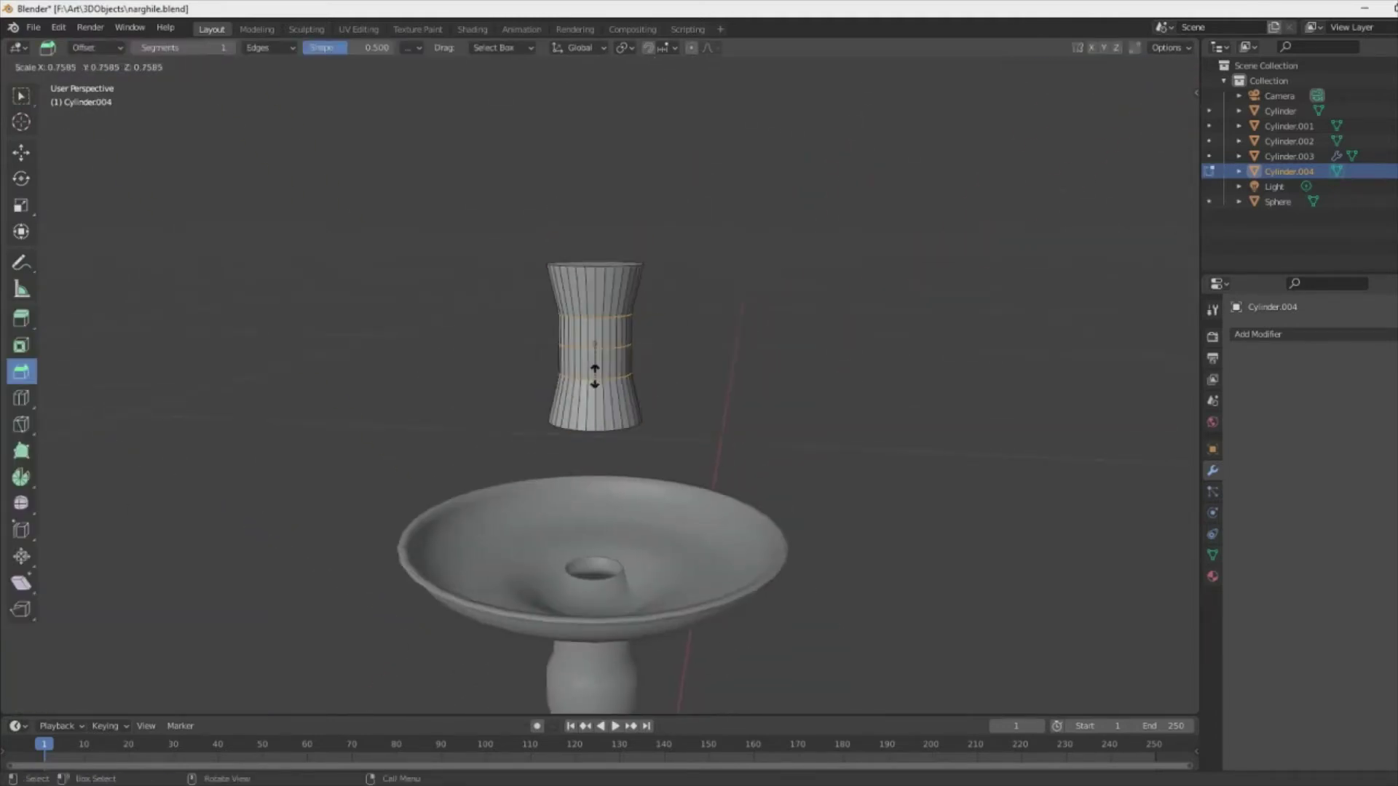
click(595, 376)
scroll(675, 366, up, 3)
click(670, 366)
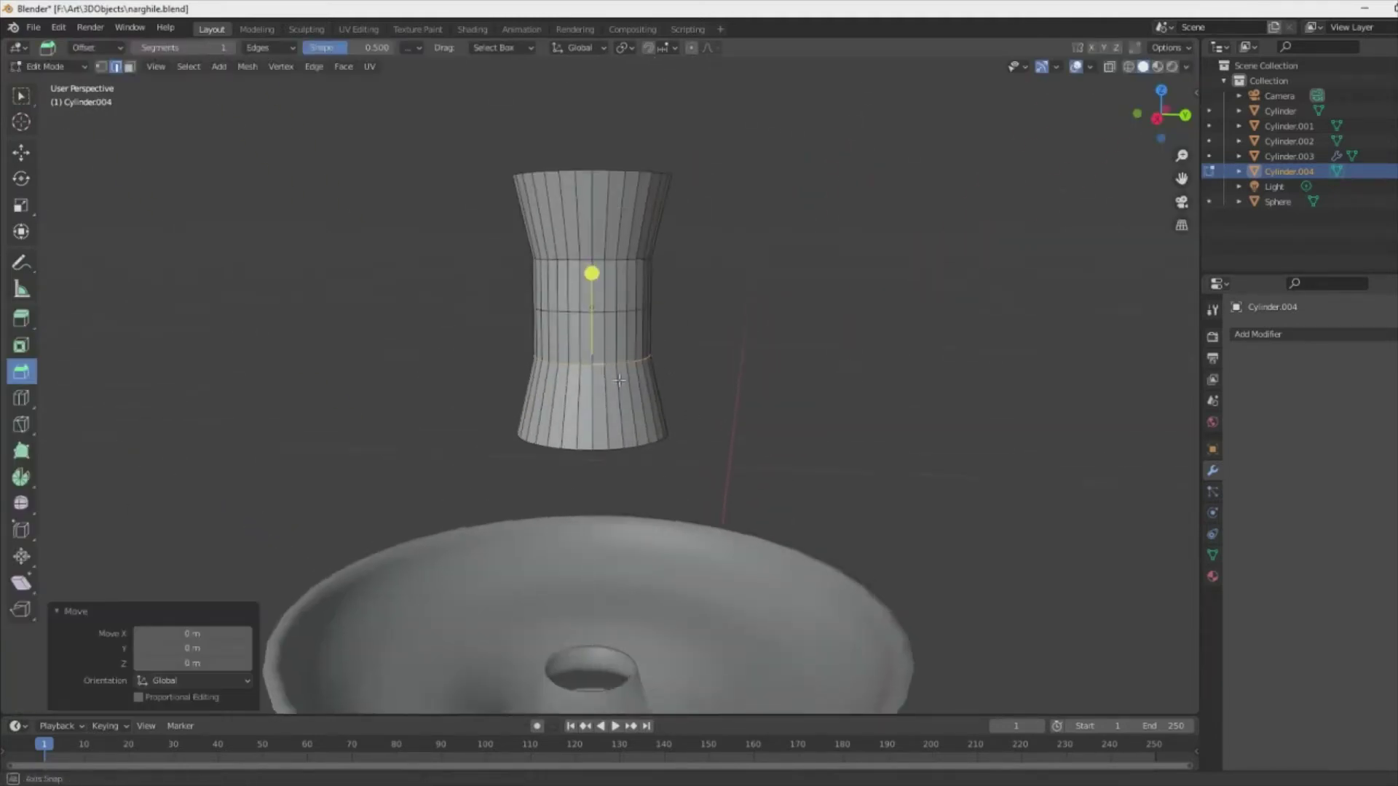
- Inset the cylinder's bottom face, then deselect it
middle_drag(669, 367, 653, 252)
alt+click(653, 253)
click(613, 321)
click(799, 227)
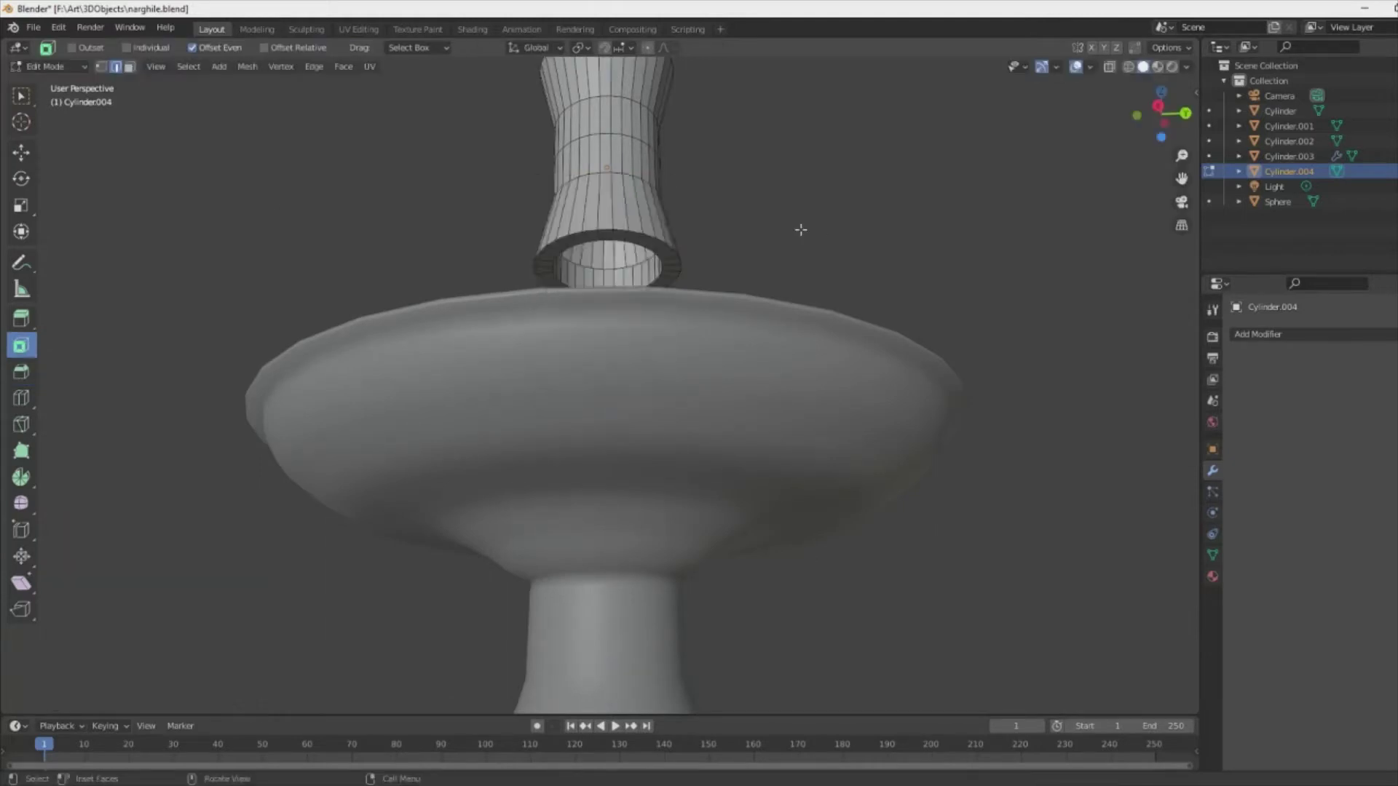
middle_drag(799, 228, 593, 254)
- Scale the middle loop outward into a bulge and slide it into position
key(s)
click(799, 305)
alt+click(557, 223)
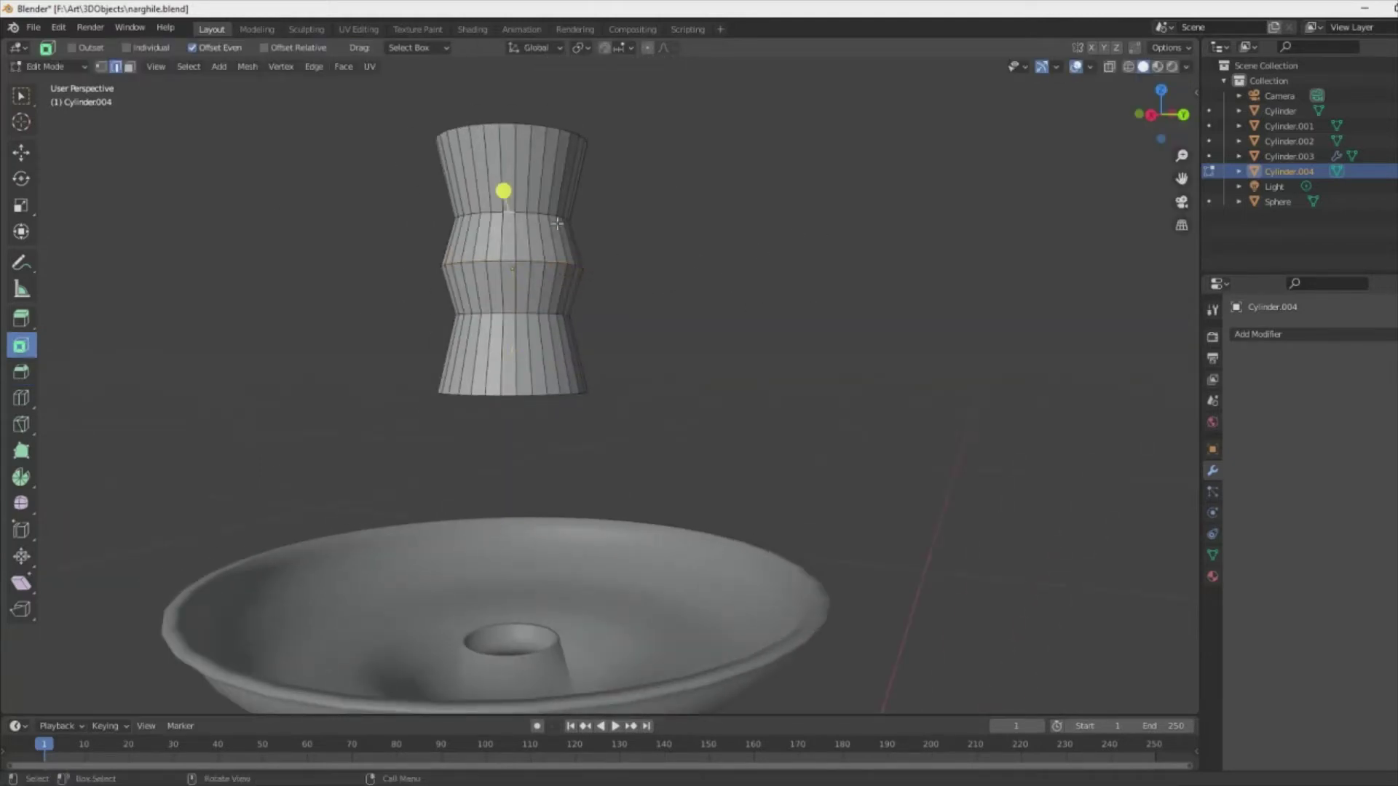
click(577, 320)
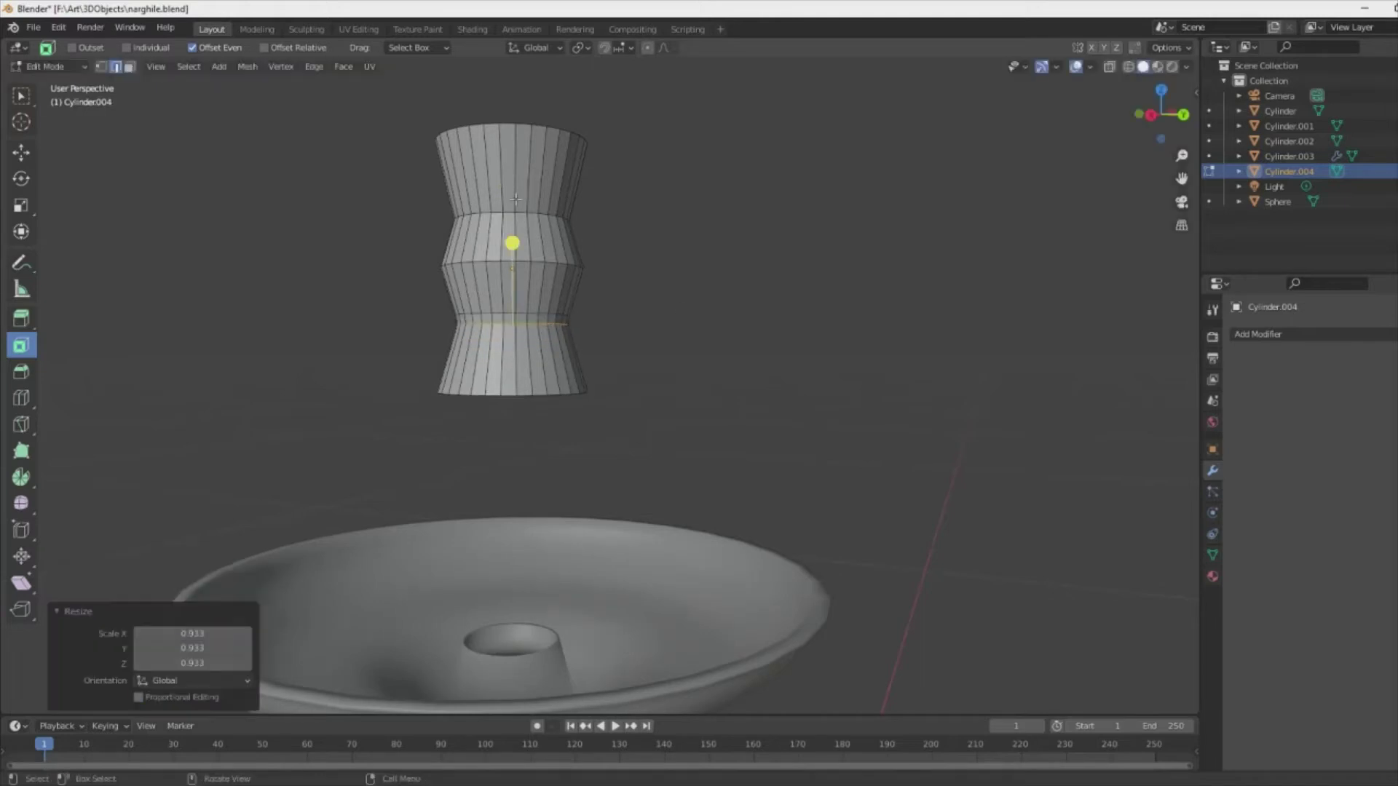
click(724, 249)
- Bevel the middle loop into a wide rounded band and widen the next loop
drag(564, 371, 437, 407)
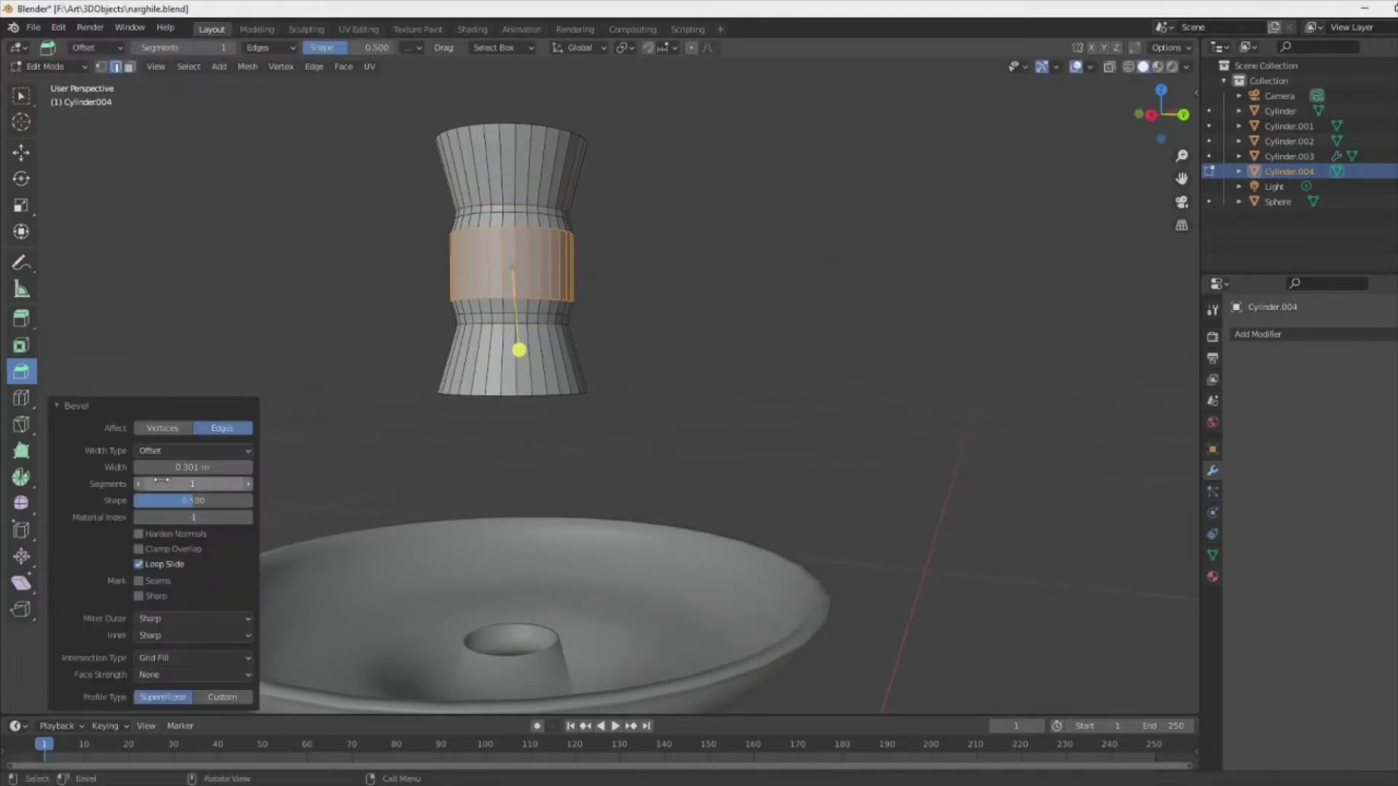
click(526, 265)
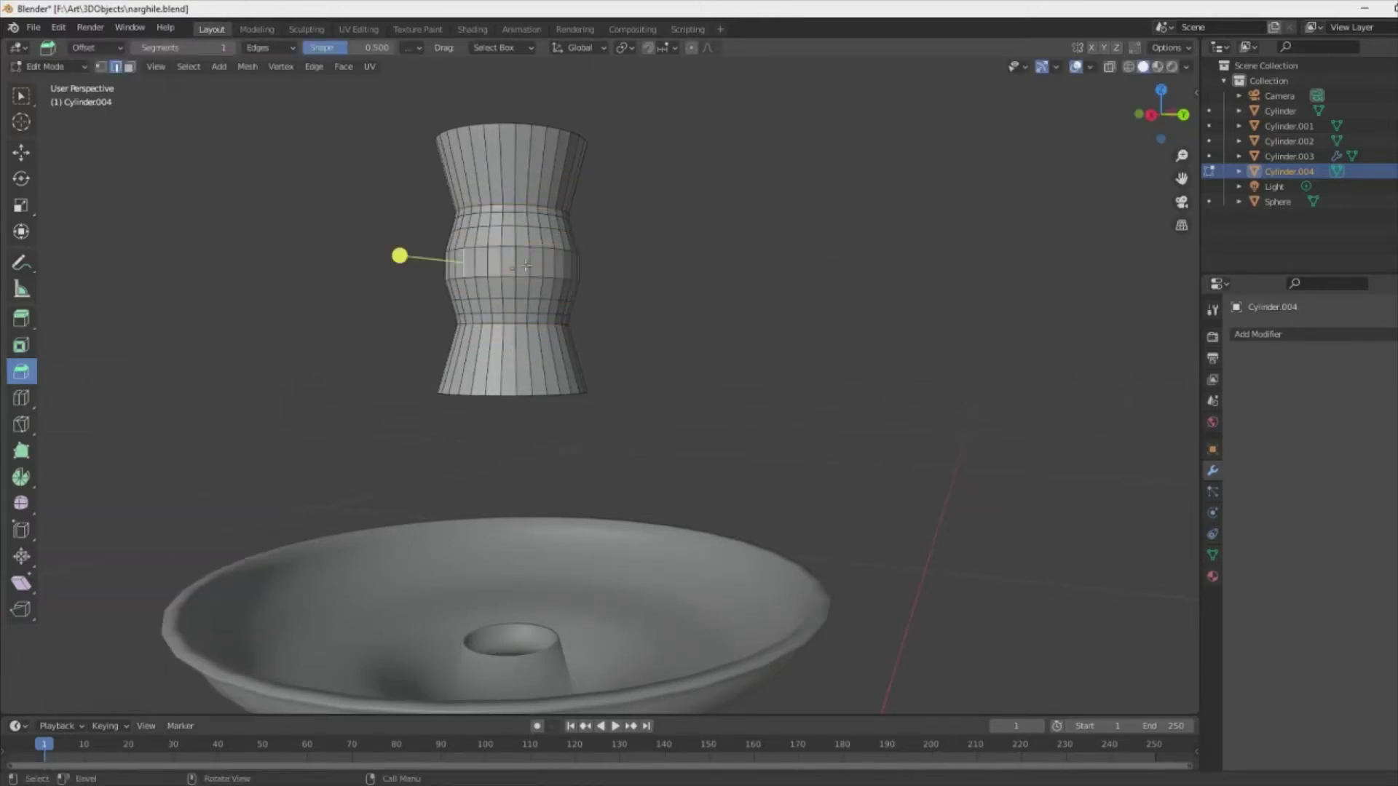
click(567, 257)
click(507, 253)
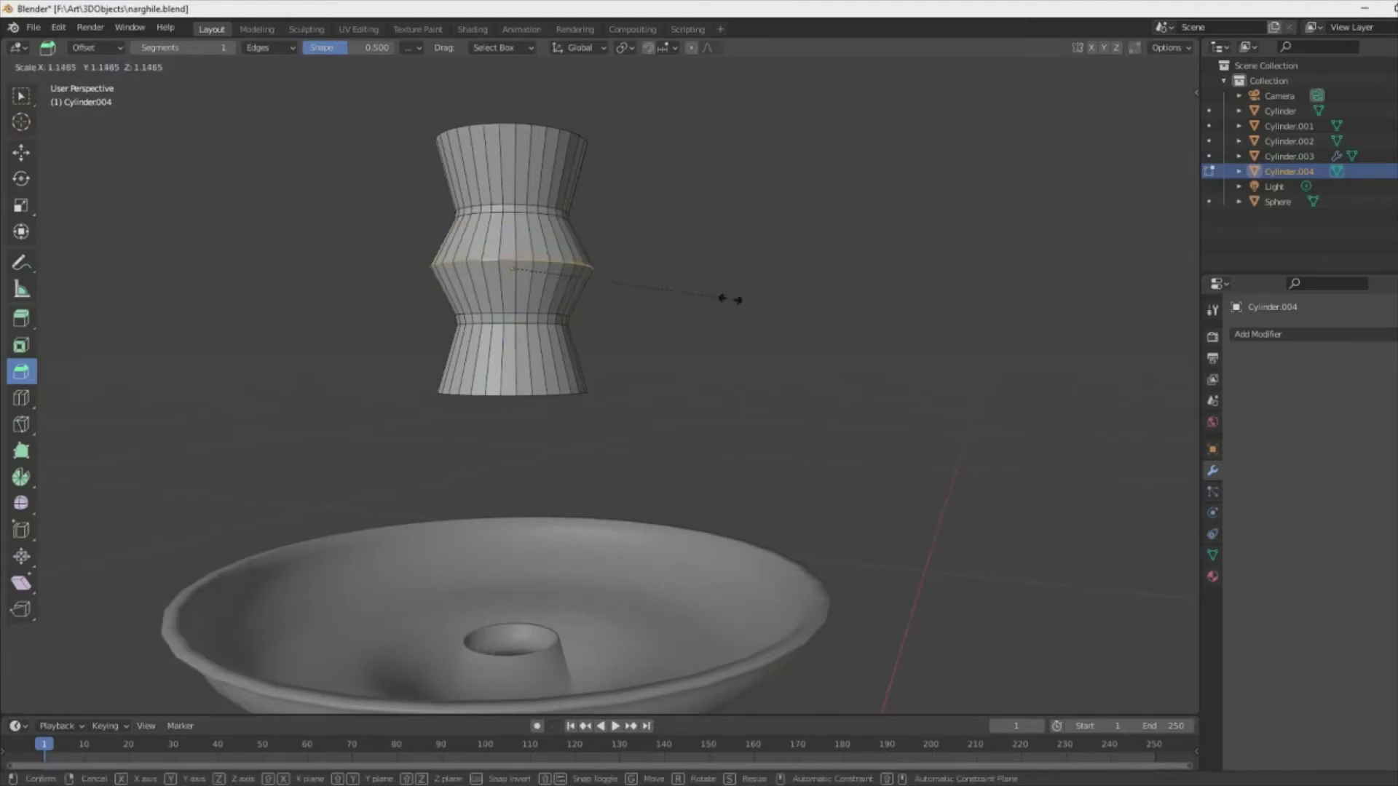
click(721, 298)
key(KP_3)
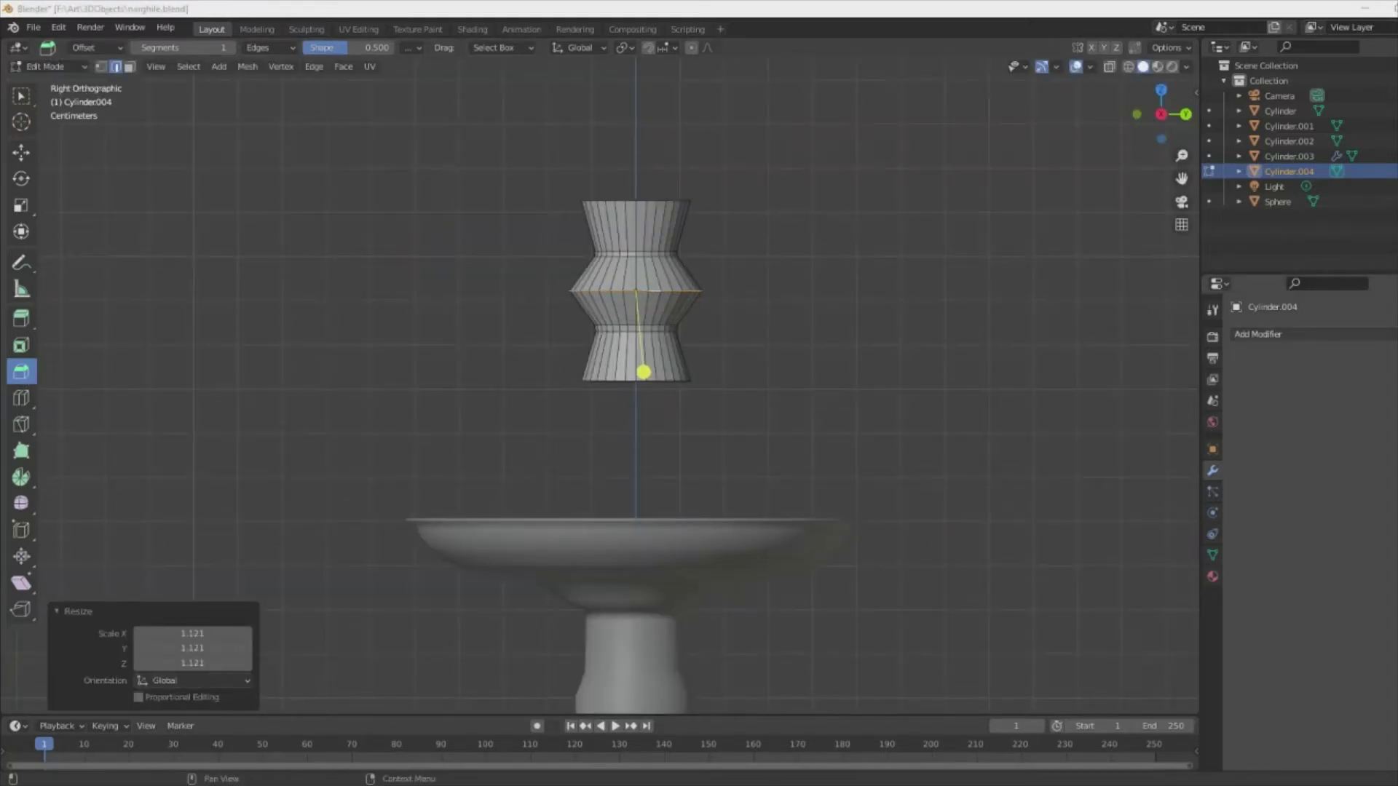
click(639, 371)
- Box-select the bulging middle section and scale it up
click(803, 295)
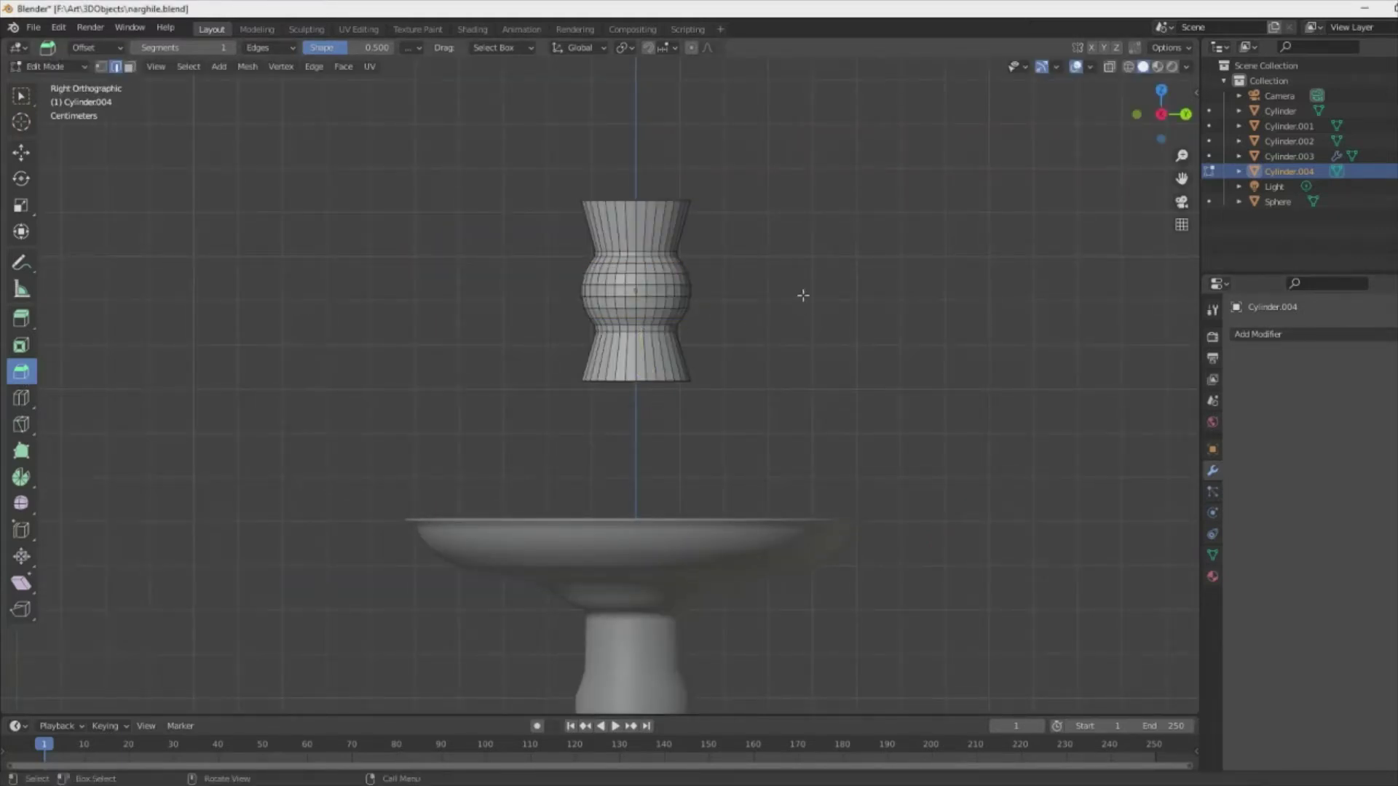
scroll(662, 258, up, 4)
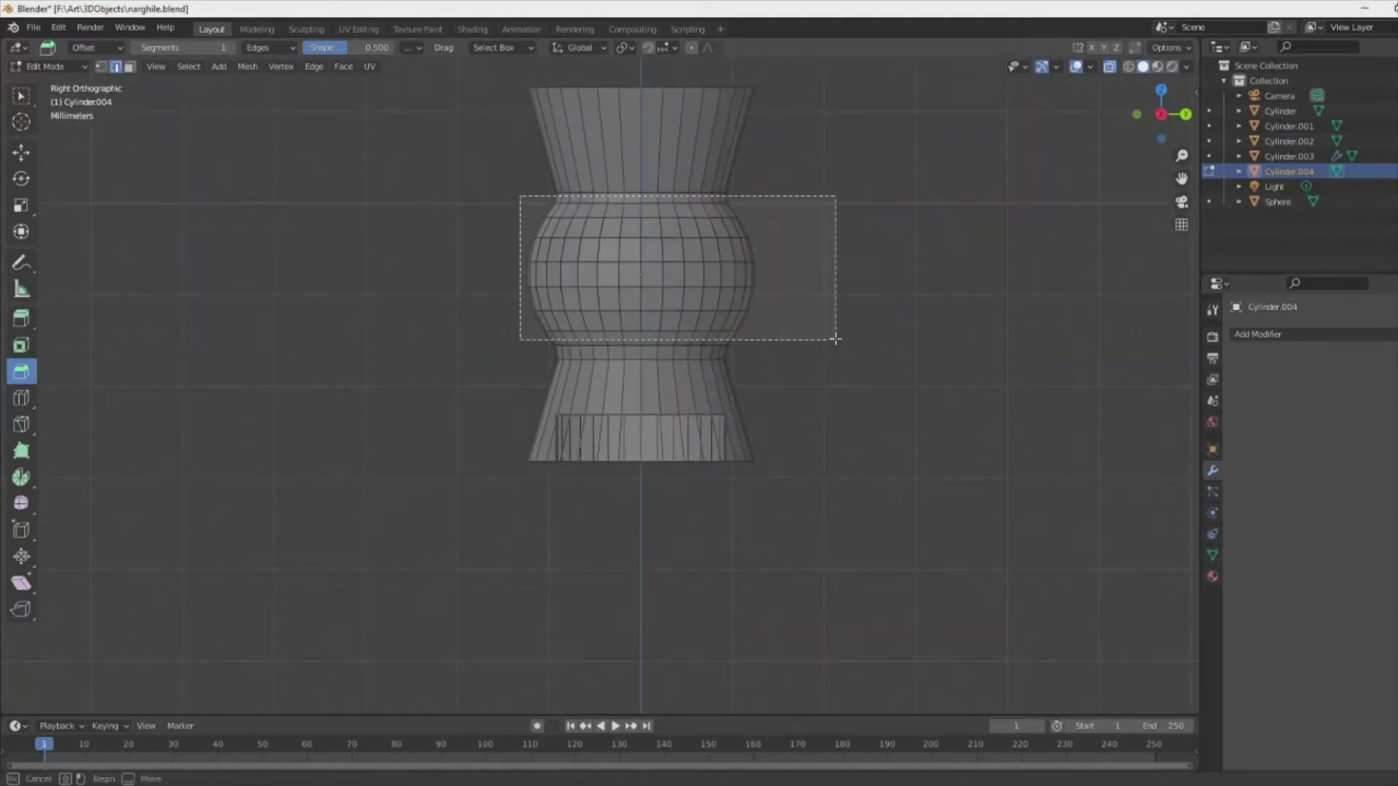
drag(835, 339, 835, 340)
middle_drag(835, 339, 553, 312)
drag(552, 312, 509, 218)
middle_drag(509, 218, 504, 204)
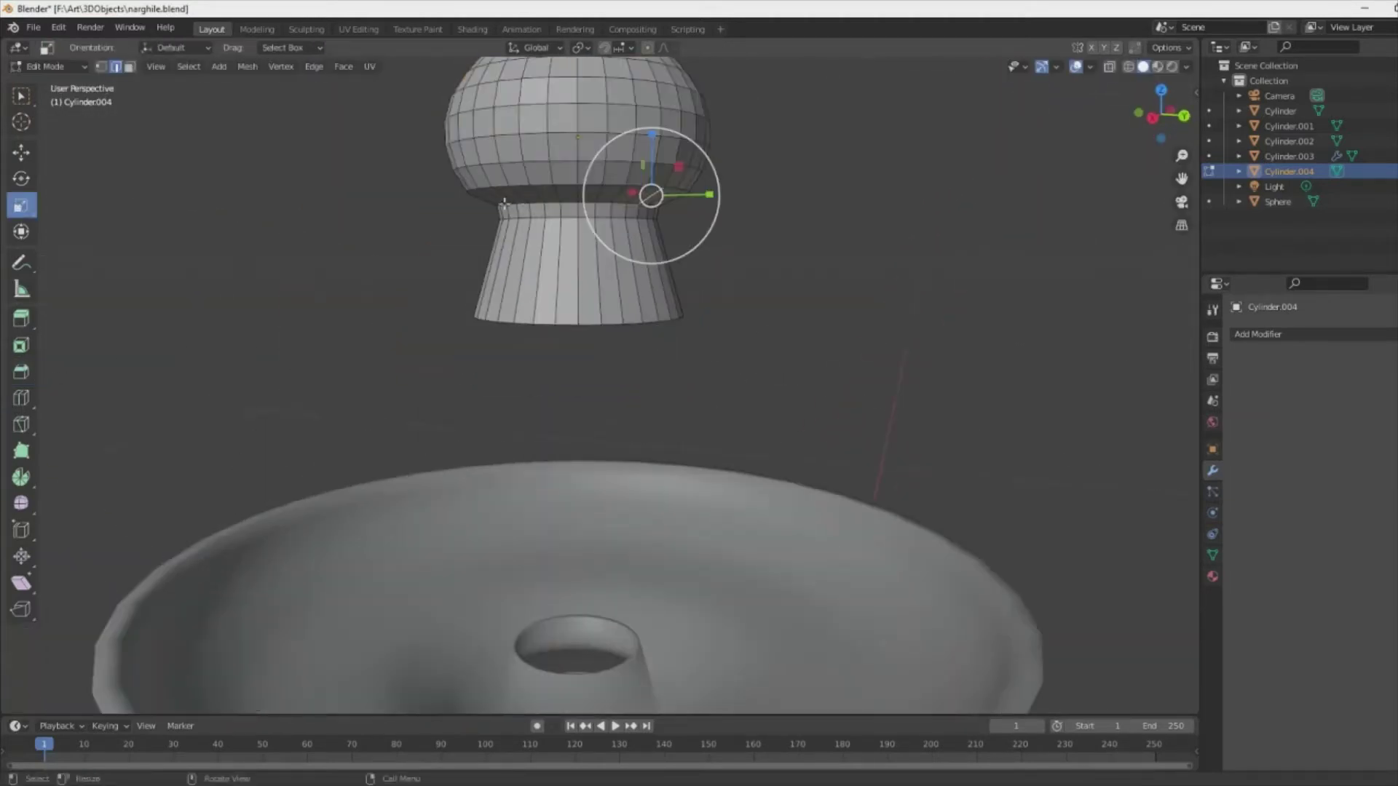
- Bevel the loops below and above the bulge and widen the top of the piece
drag(583, 296, 578, 272)
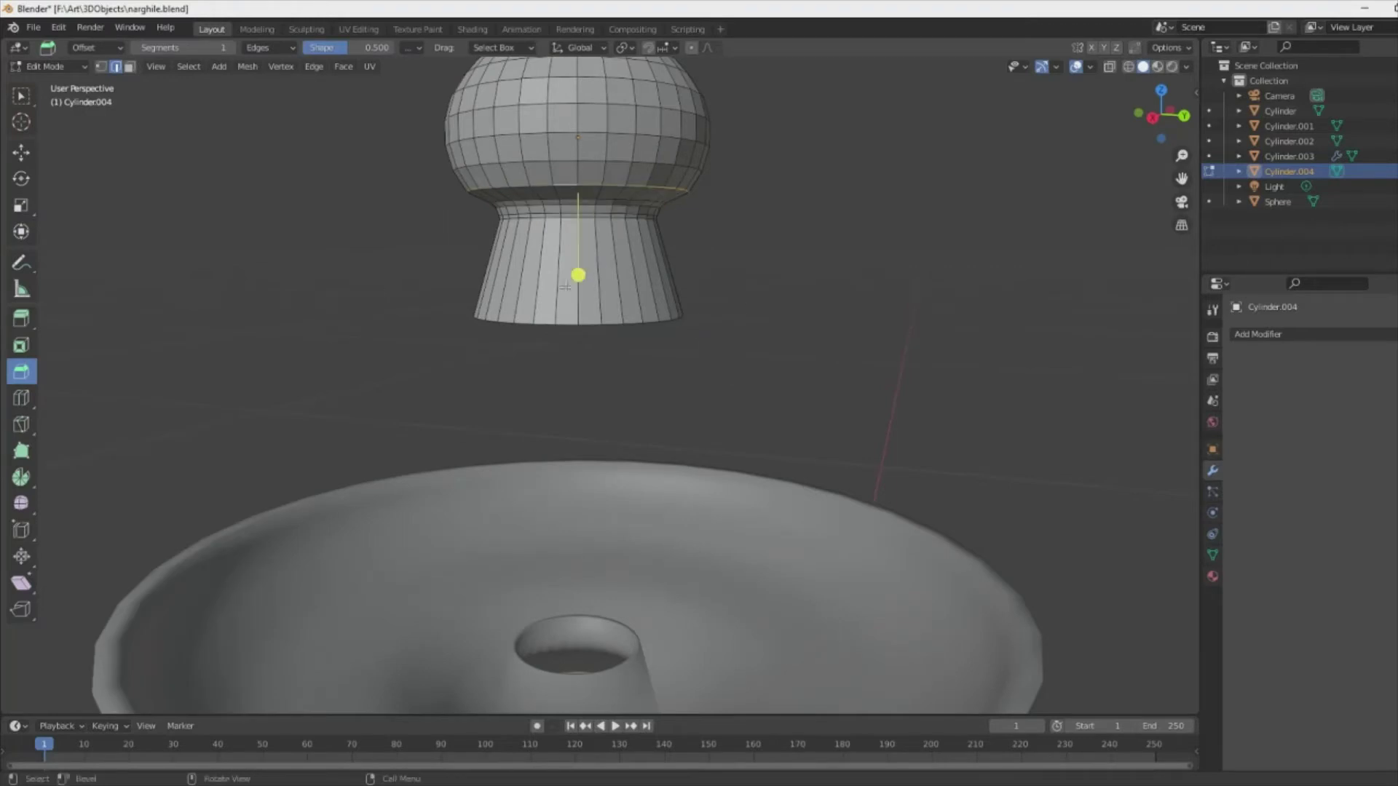
middle_drag(756, 267, 173, 409)
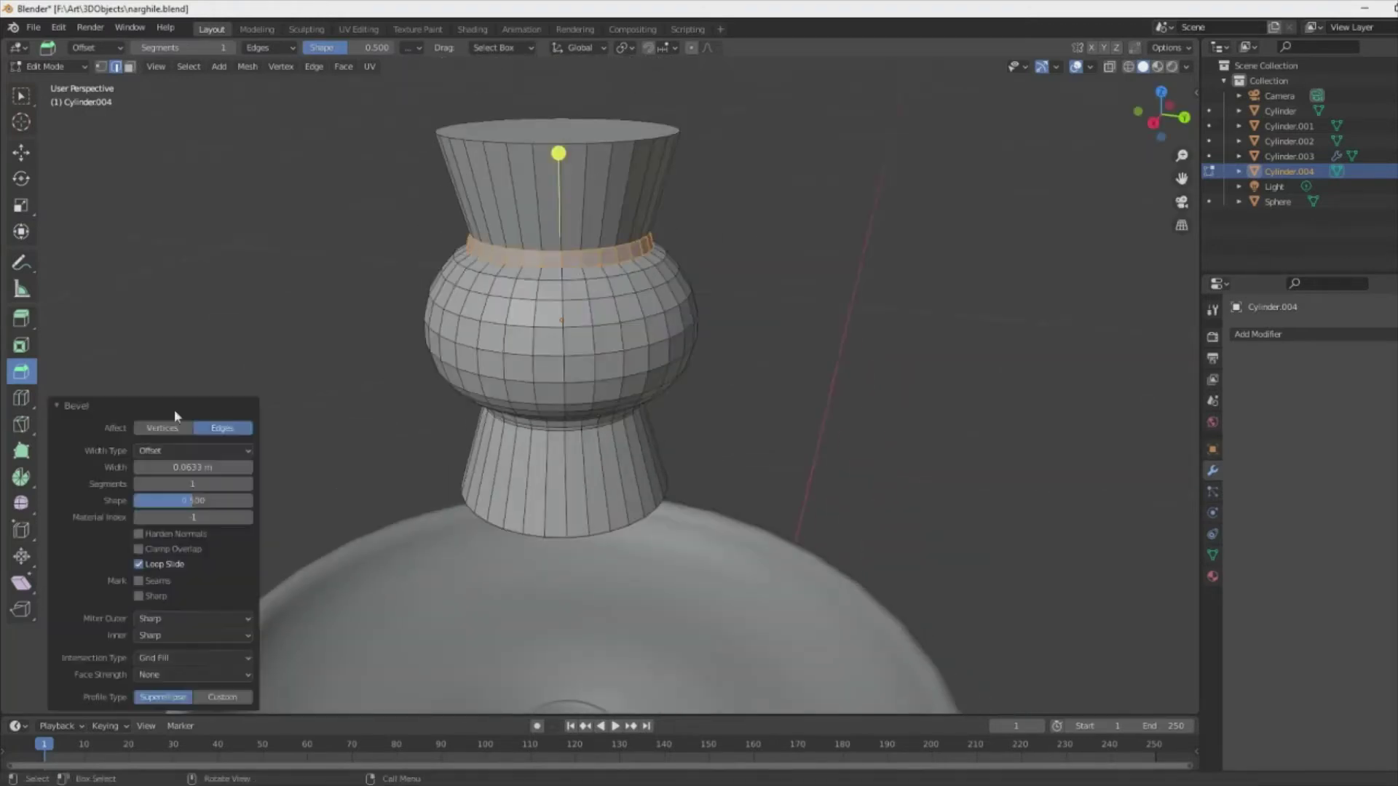
click(164, 350)
scroll(837, 387, down, 1)
scroll(660, 319, down, 2)
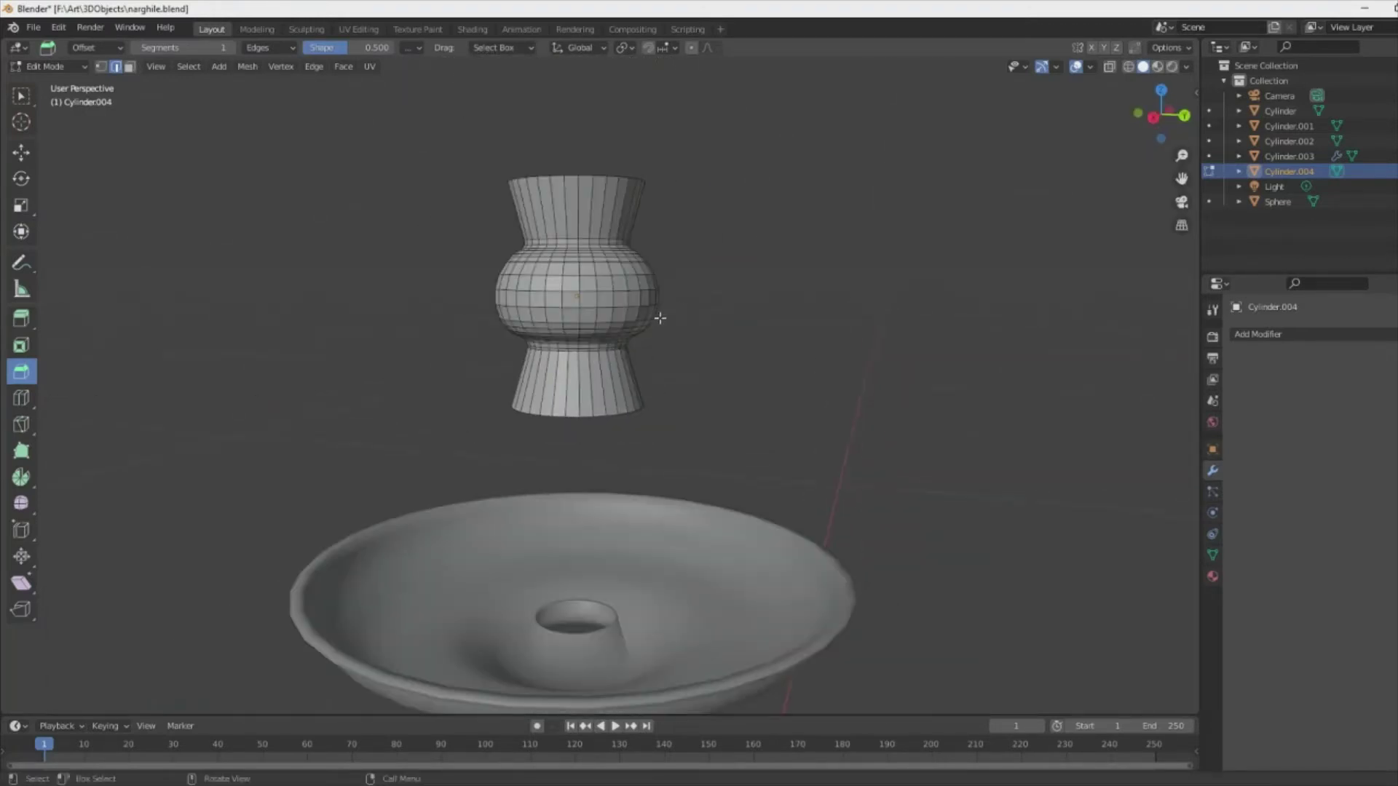
click(557, 216)
- Bevel and widen the loop near the cup's base, then view the top face
scroll(575, 292, up, 3)
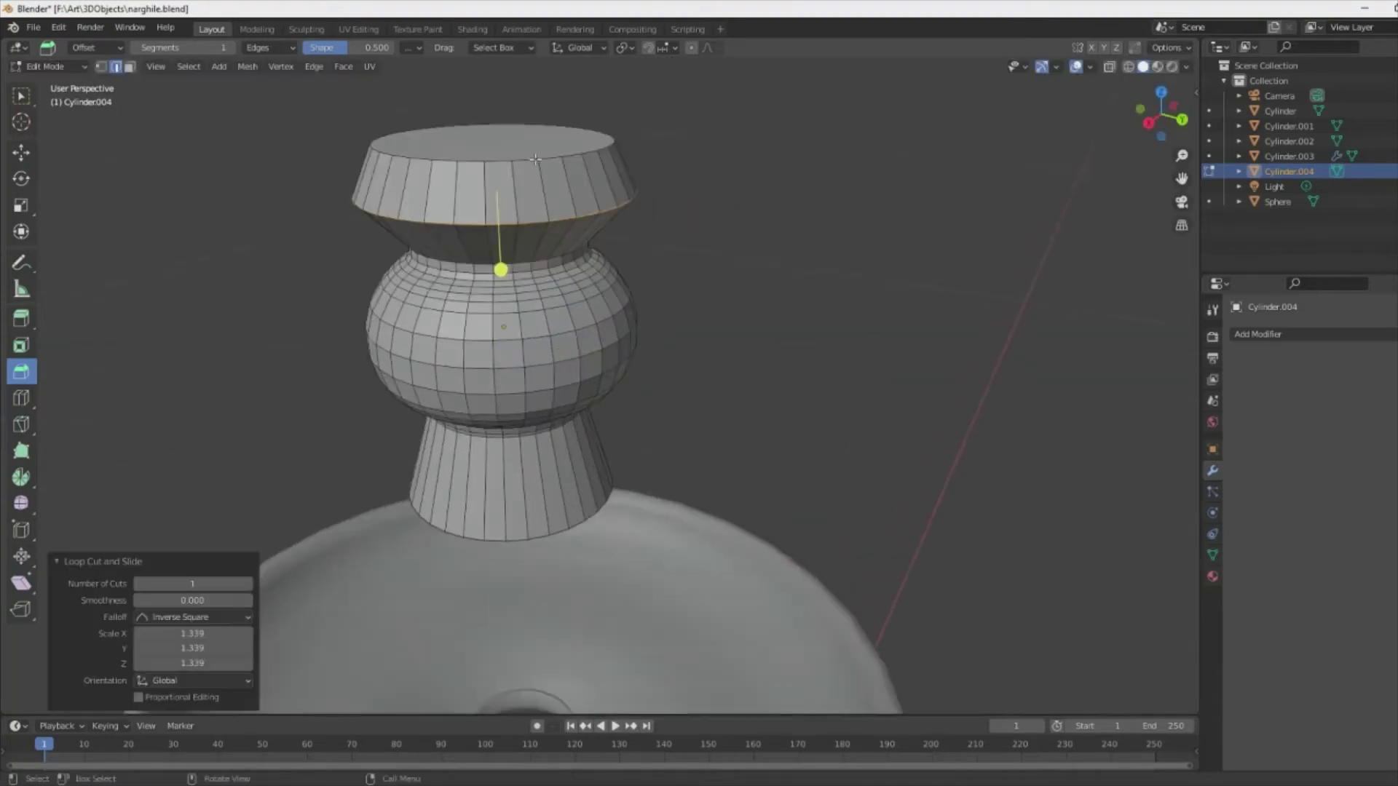
middle_drag(801, 233, 858, 187)
middle_drag(654, 289, 684, 240)
drag(684, 240, 597, 219)
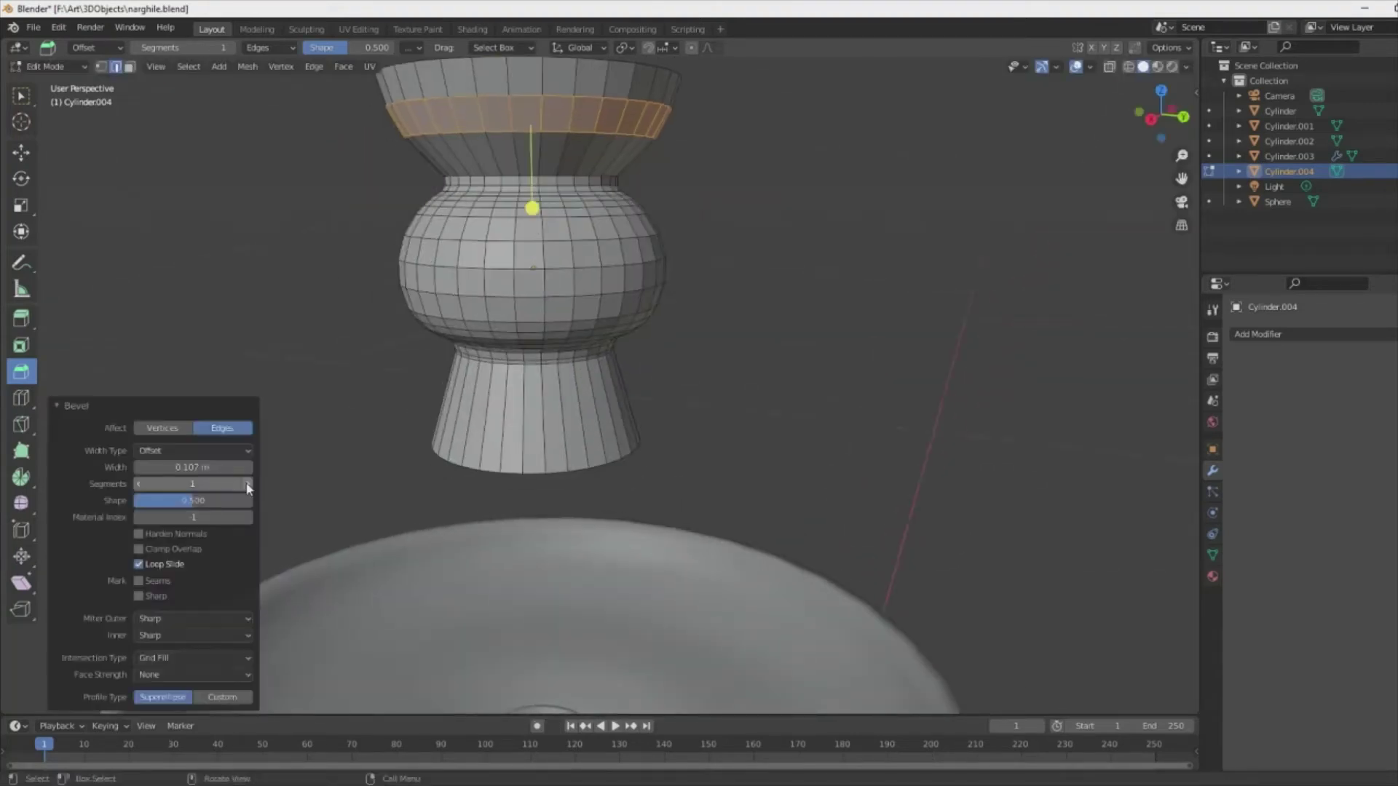
click(813, 288)
scroll(728, 277, down, 3)
middle_drag(680, 264, 462, 265)
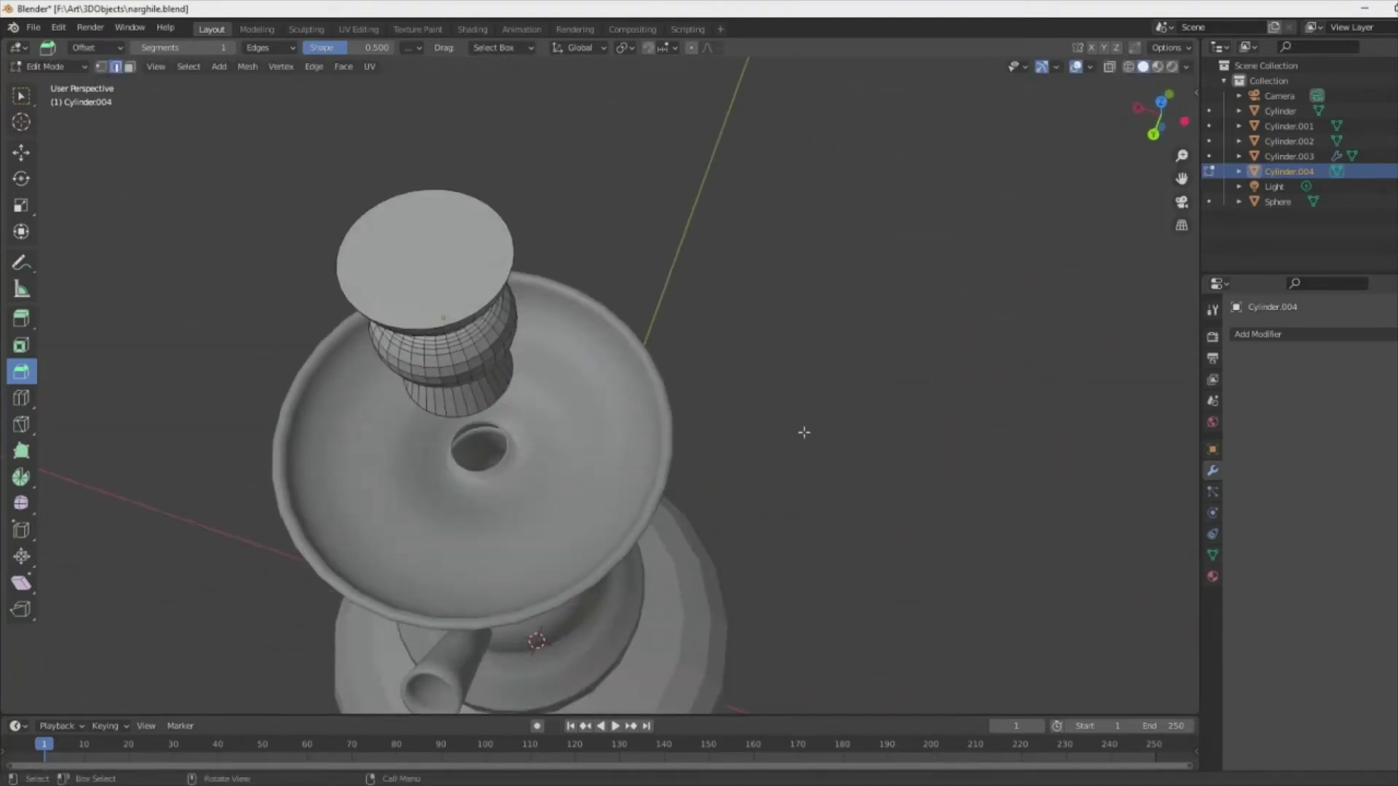
middle_drag(803, 432, 524, 147)
scroll(564, 146, up, 3)
scroll(286, 140, up, 3)
- Inset the cup's top face twice using face selection
key(i)
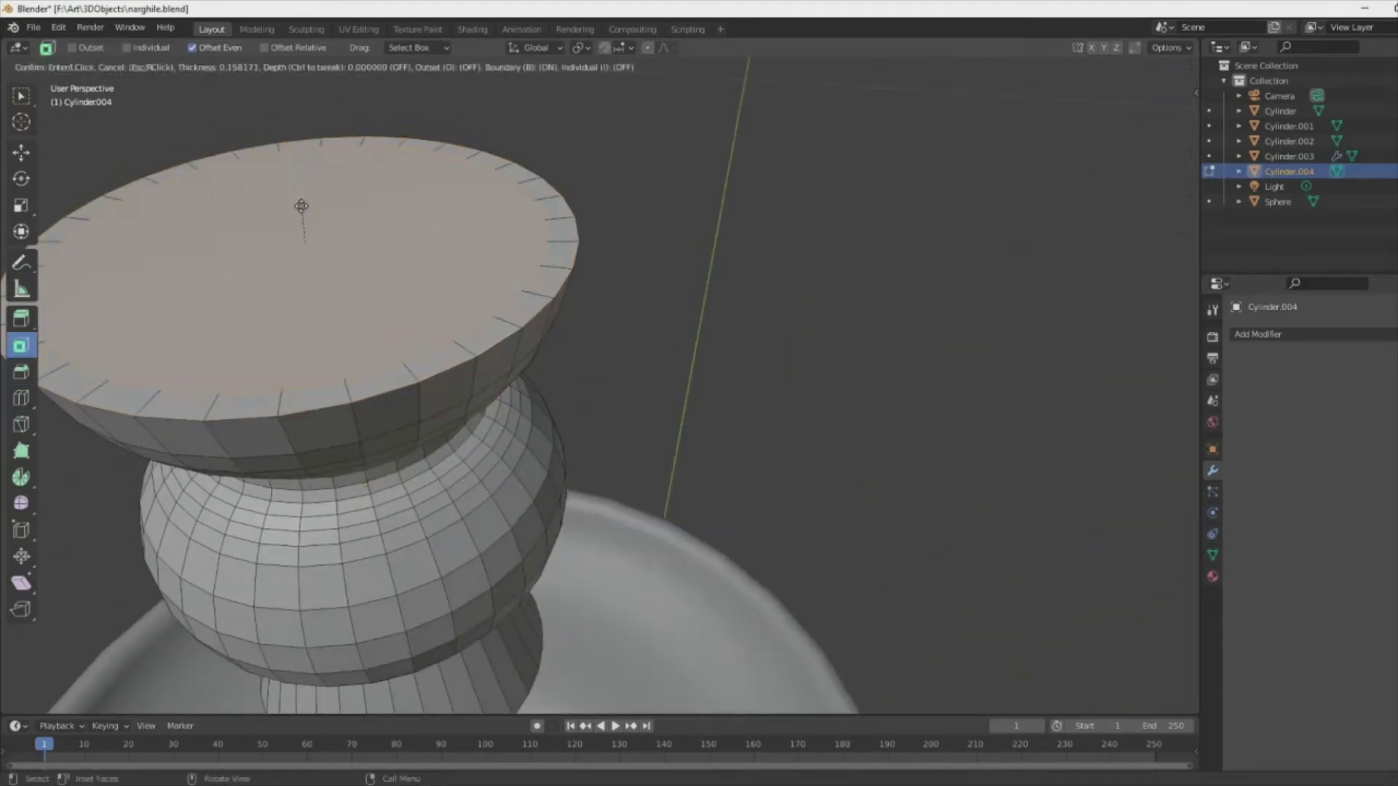
click(286, 165)
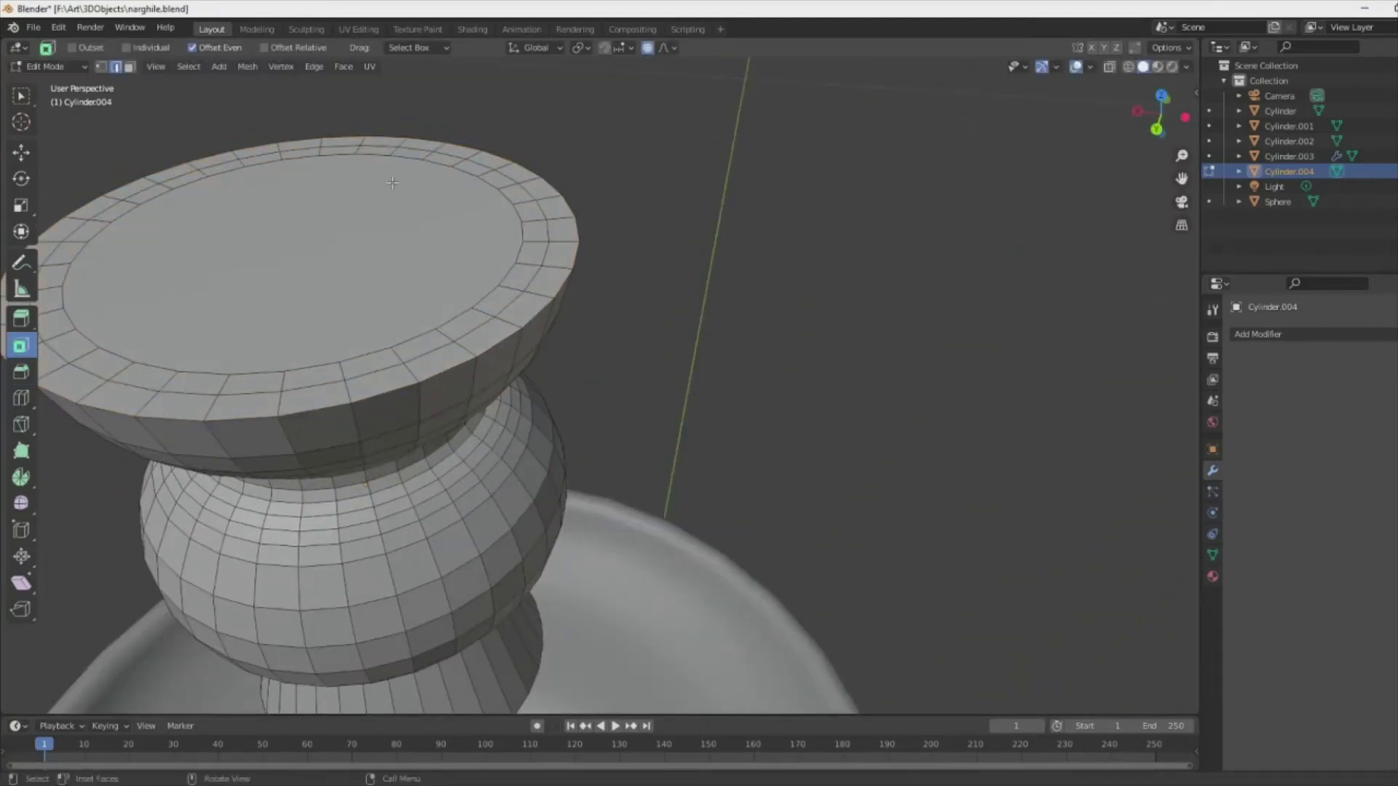
key(3)
click(356, 219)
scroll(449, 246, down, 10)
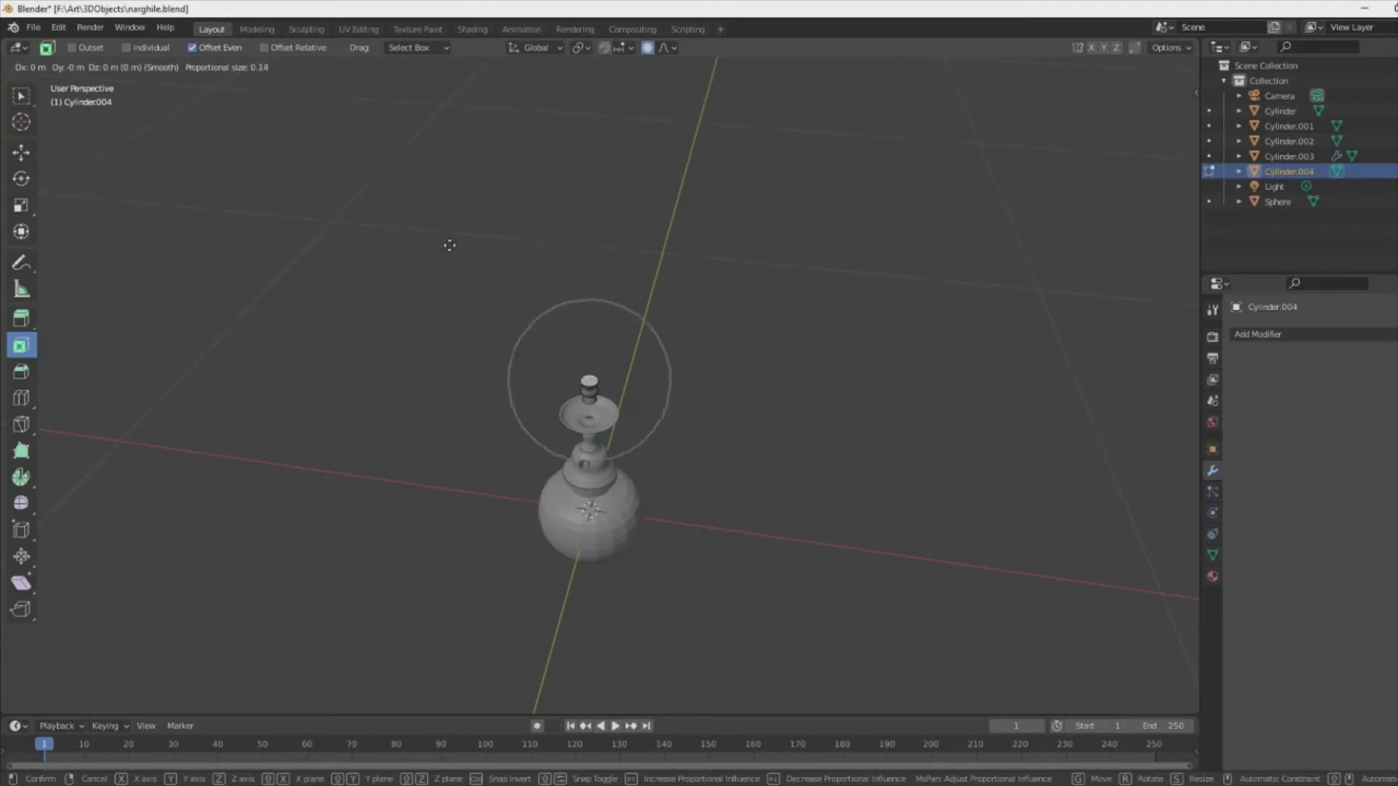
click(557, 381)
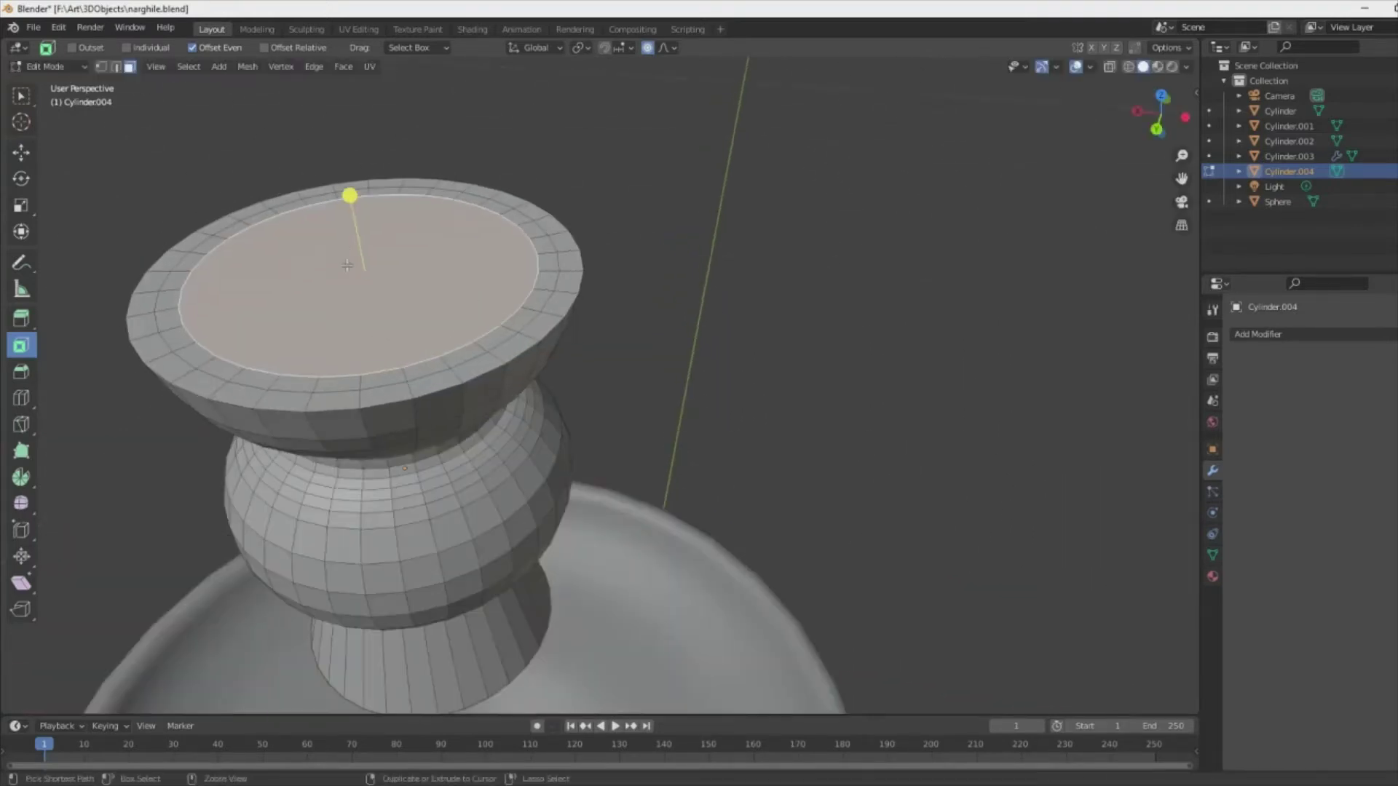
- Sink the top face into the cup, inset it again, and return to Object Mode
click(352, 234)
key(i)
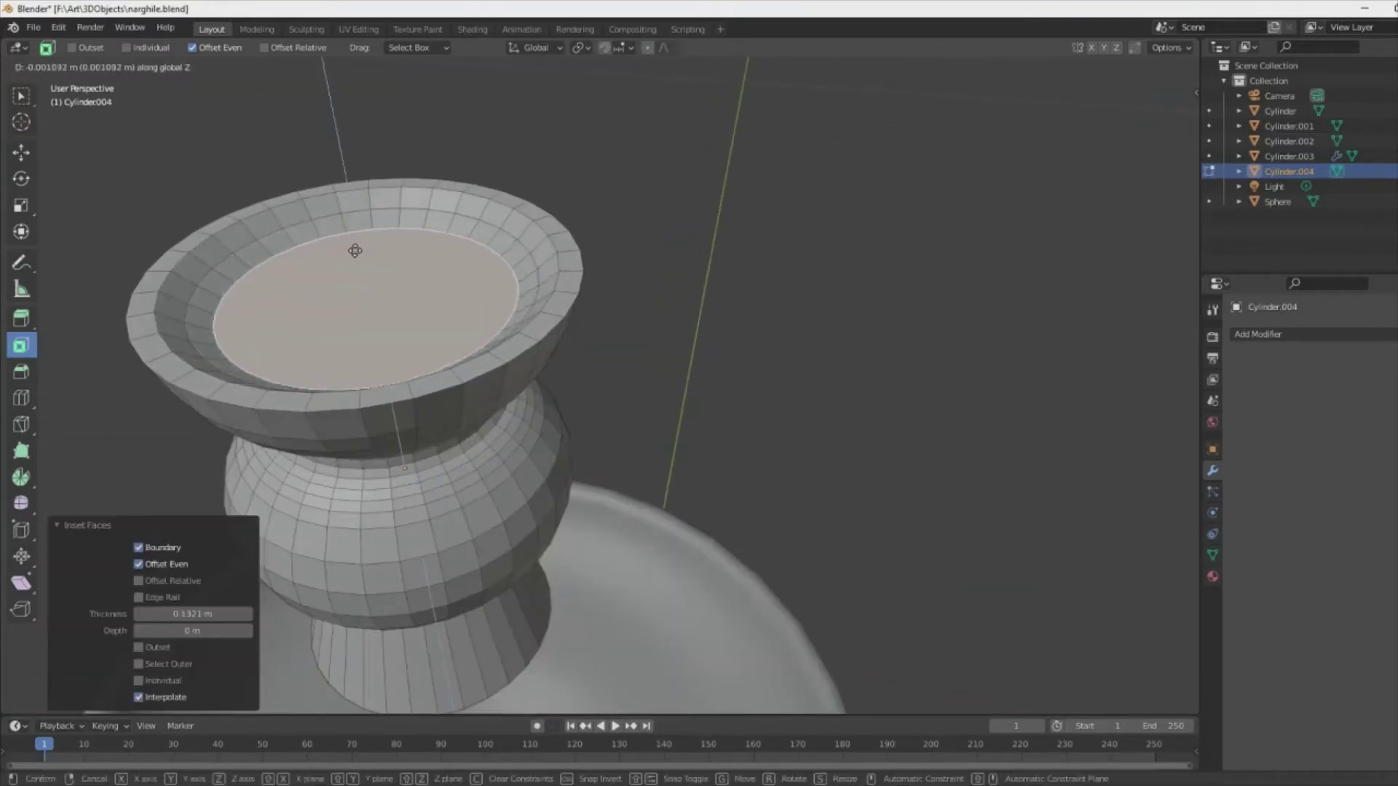
click(362, 252)
middle_drag(362, 252, 409, 230)
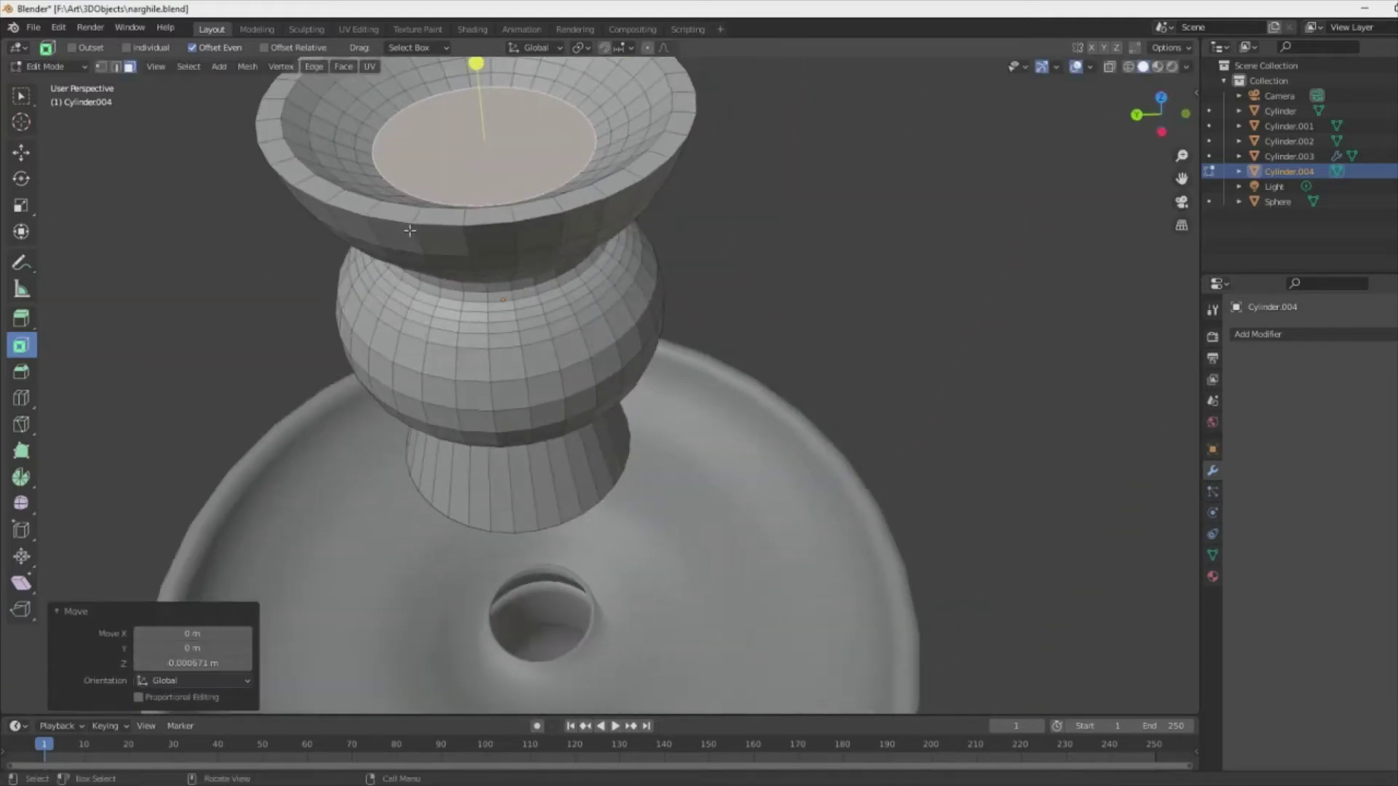
middle_drag(731, 244, 433, 322)
key(alt+a)
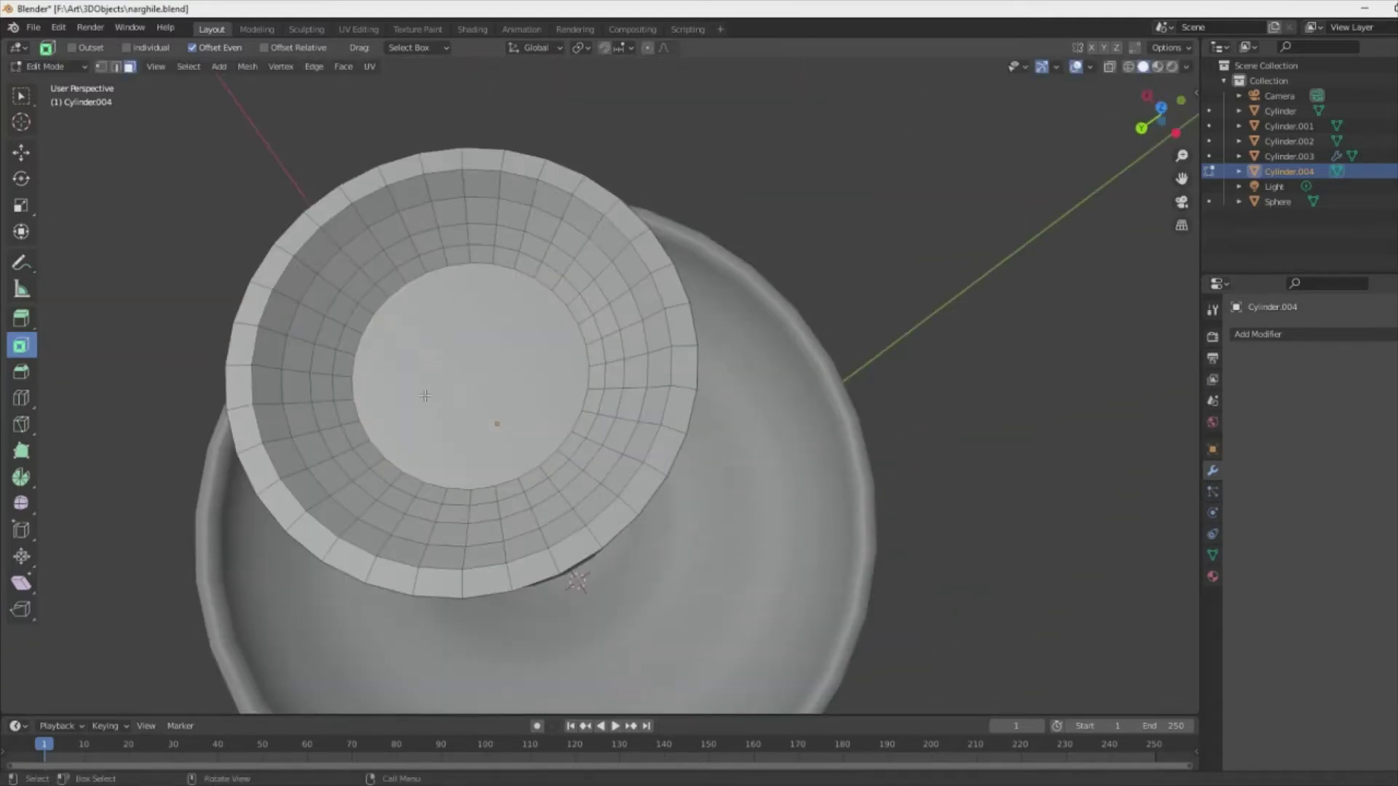
scroll(425, 395, down, 5)
middle_drag(857, 471, 998, 334)
key(Tab)
click(20, 205)
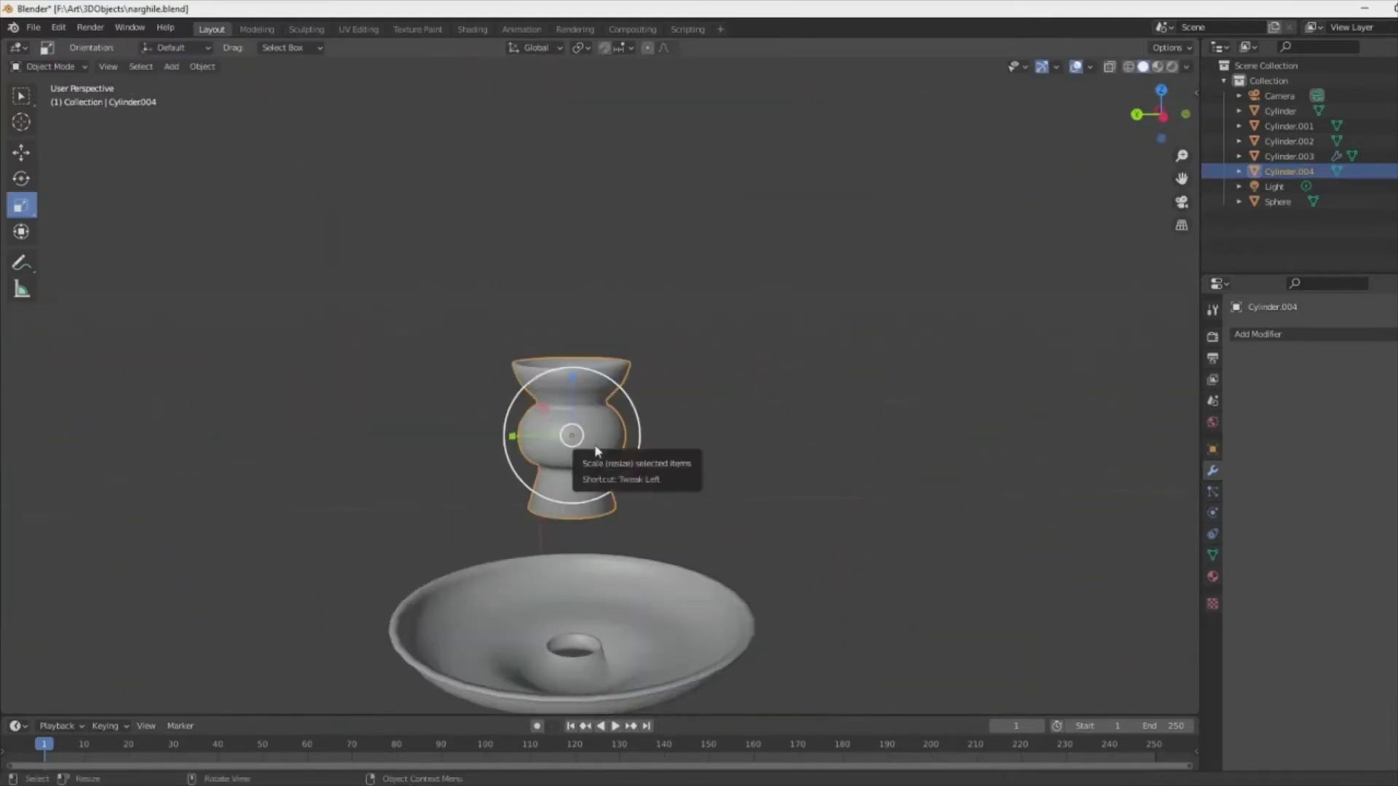
- Lower the cup piece (Cylinder.004) along Z to sit on the plate
key(g)
click(649, 626)
middle_drag(648, 627, 757, 456)
key(alt+a)
key(KP_3)
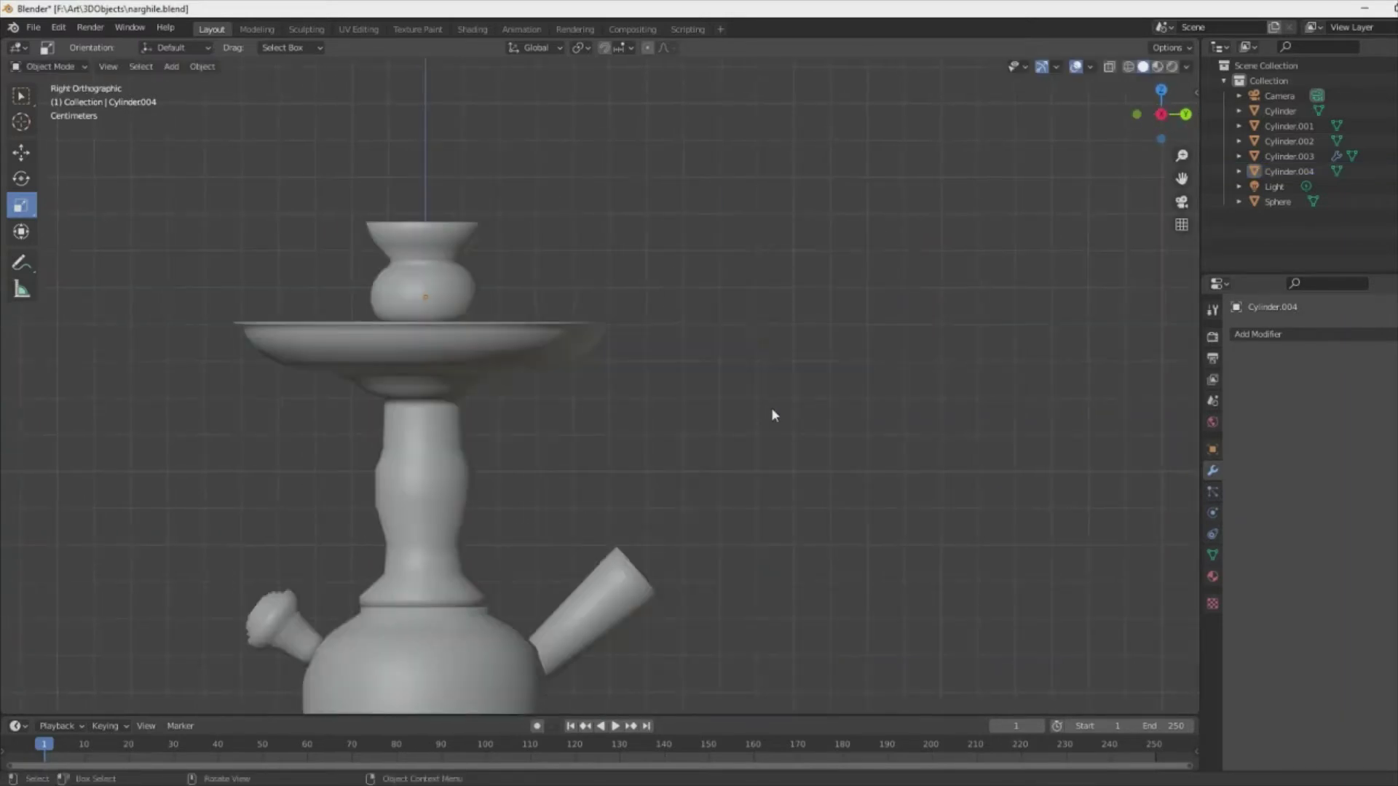
mouse_move(771, 407)
middle_down()
mouse_move(844, 477)
mouse_move(797, 486)
middle_up()
- Box-select the cup's top rim in Edit Mode and scale it by 1.15
click(780, 321)
key(Tab)
key(KP_1)
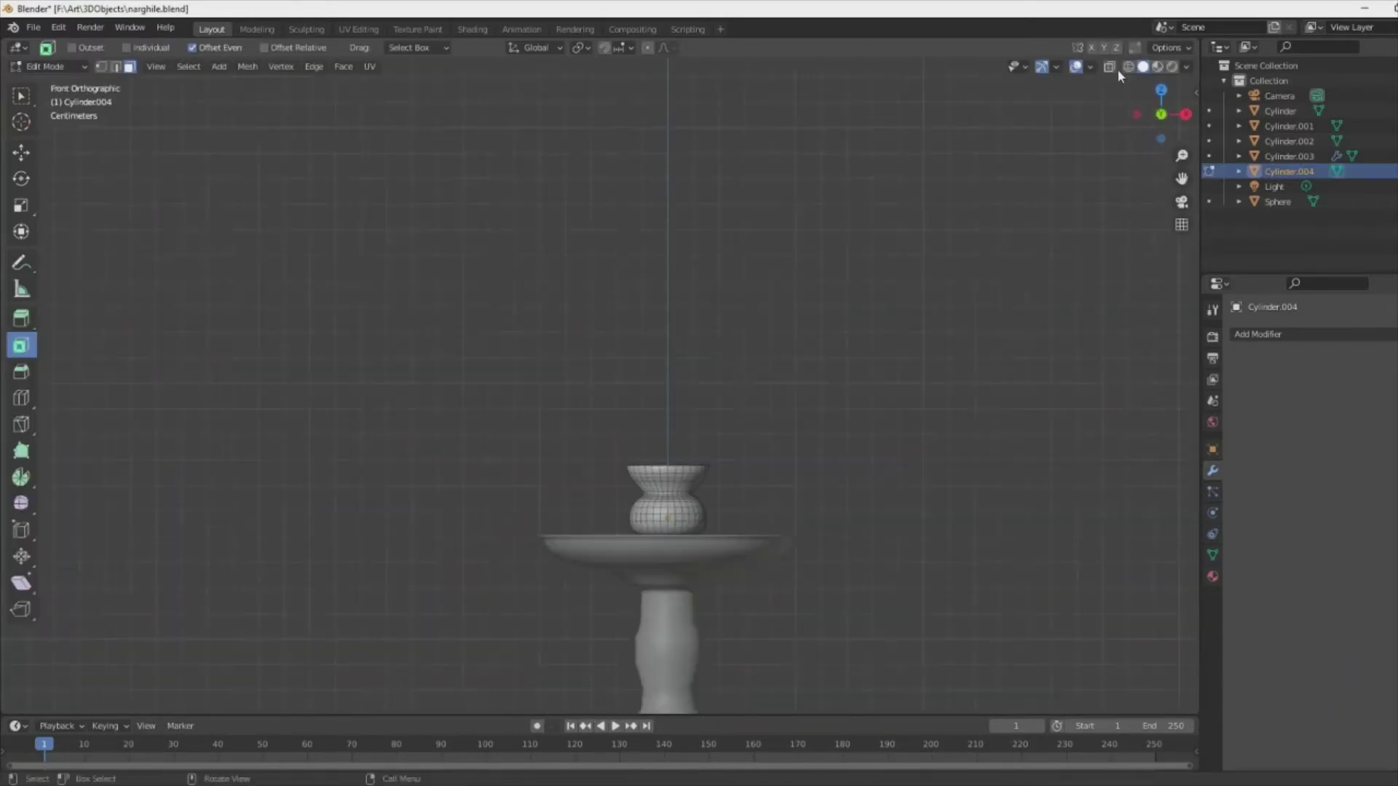
drag(709, 457, 710, 469)
middle_drag(711, 470, 677, 510)
click(808, 482)
middle_drag(808, 481, 1117, 51)
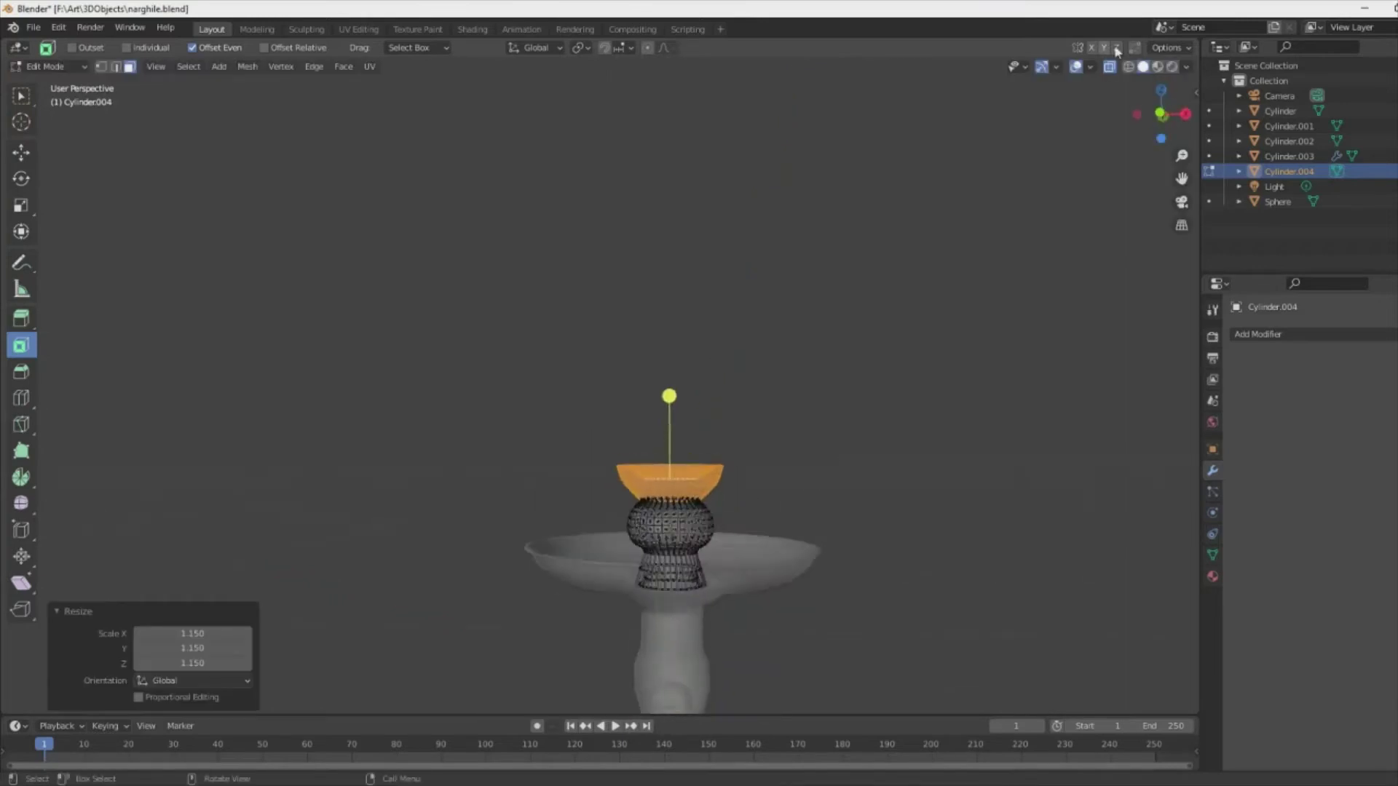
- Check the widened cup in isolated local side view, then return to Object Mode
mouse_move(840, 415)
middle_down()
mouse_move(793, 493)
mouse_move(633, 455)
middle_up()
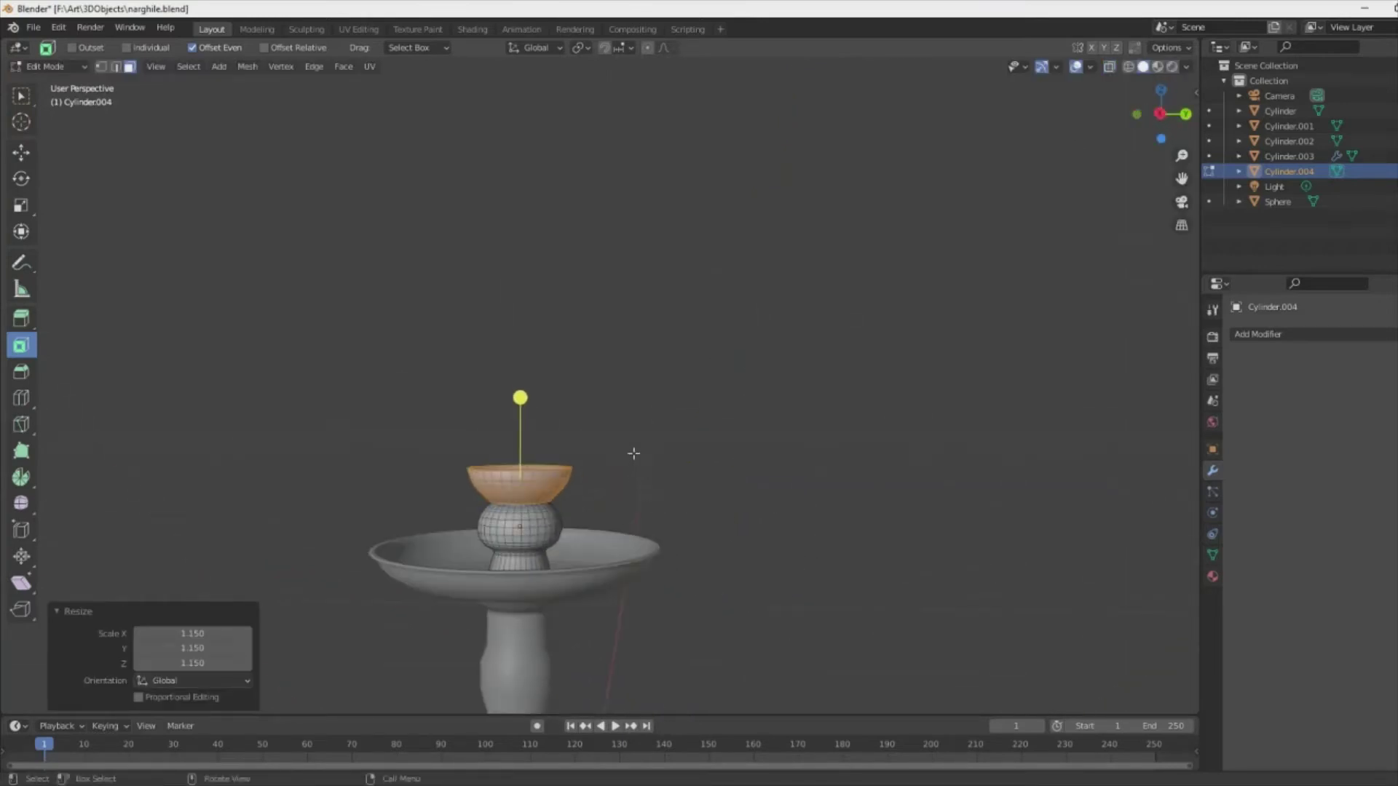
key(KP_3)
scroll(608, 461, up, 2)
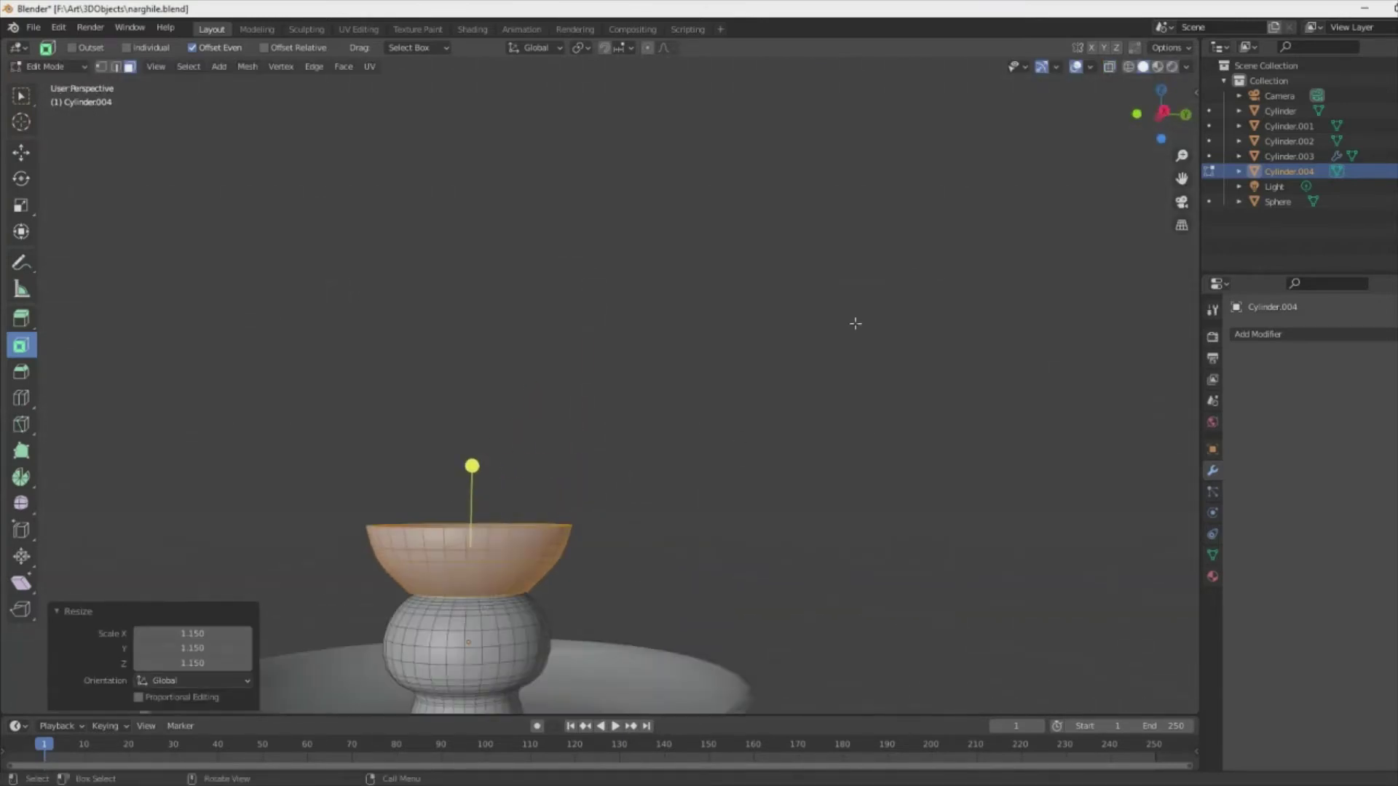
key(KP_Divide)
key(KP_3)
drag(243, 209, 757, 473)
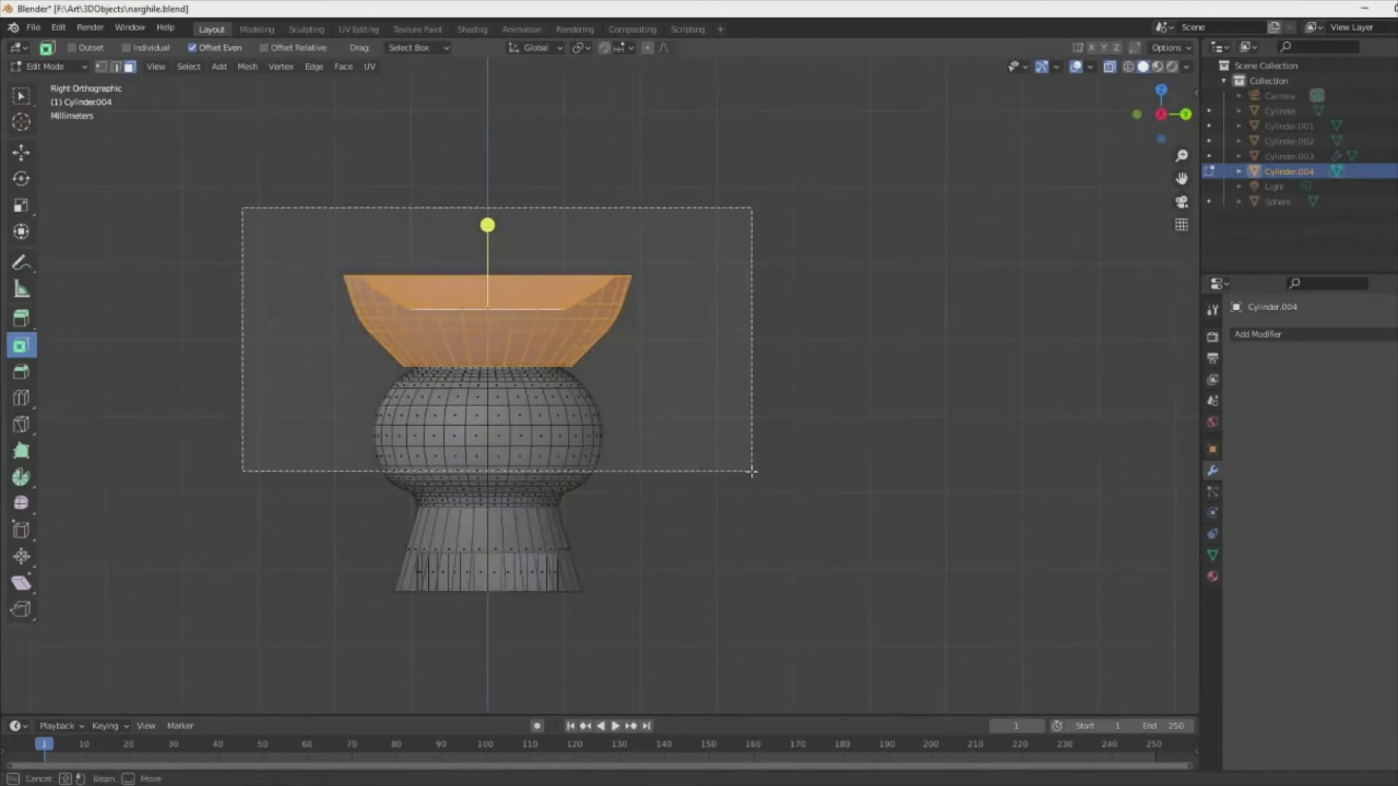
scroll(767, 466, up, 3)
key(Tab)
- Show all narghile parts again and select the cup piece in a perspective view
key(KP_Divide)
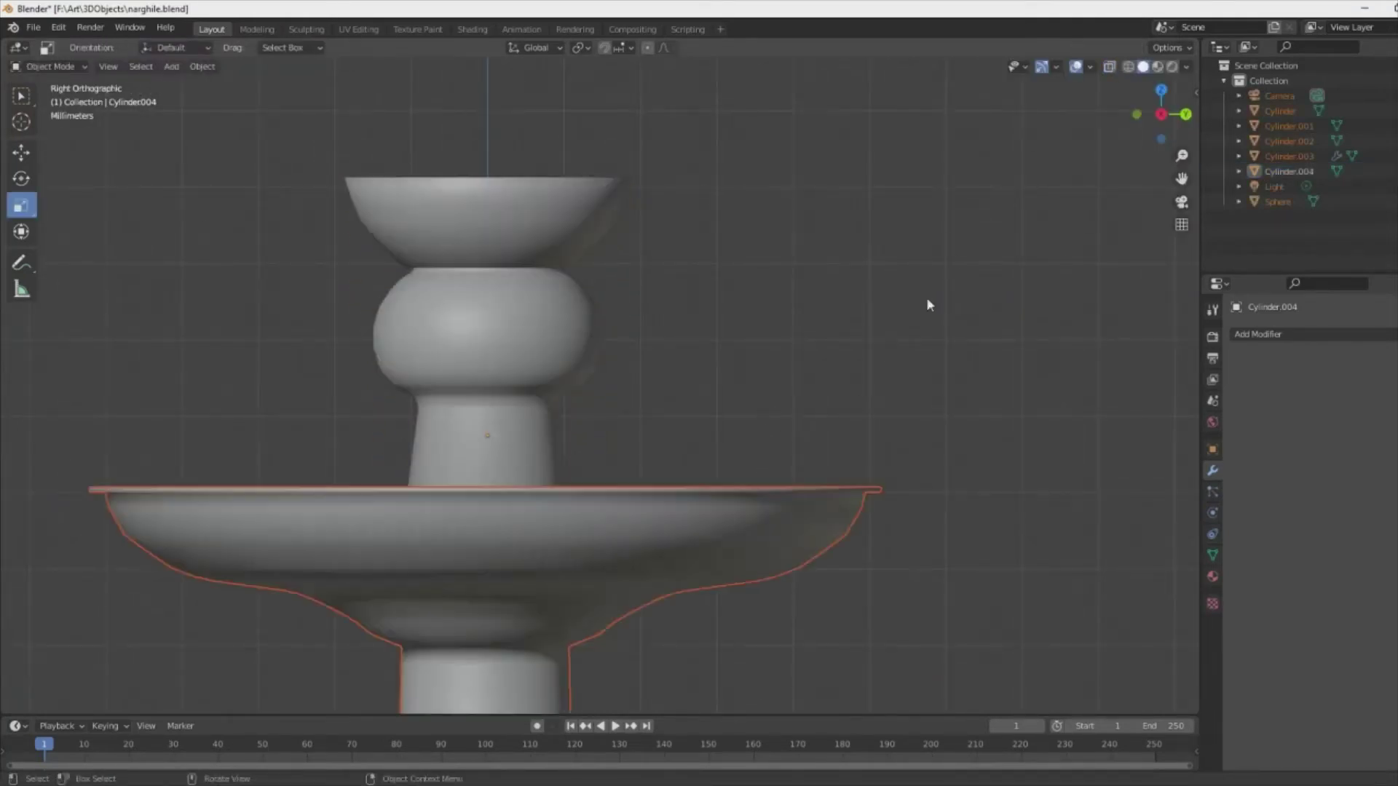
mouse_move(926, 297)
middle_down()
mouse_move(734, 338)
mouse_move(622, 313)
middle_up()
click(589, 426)
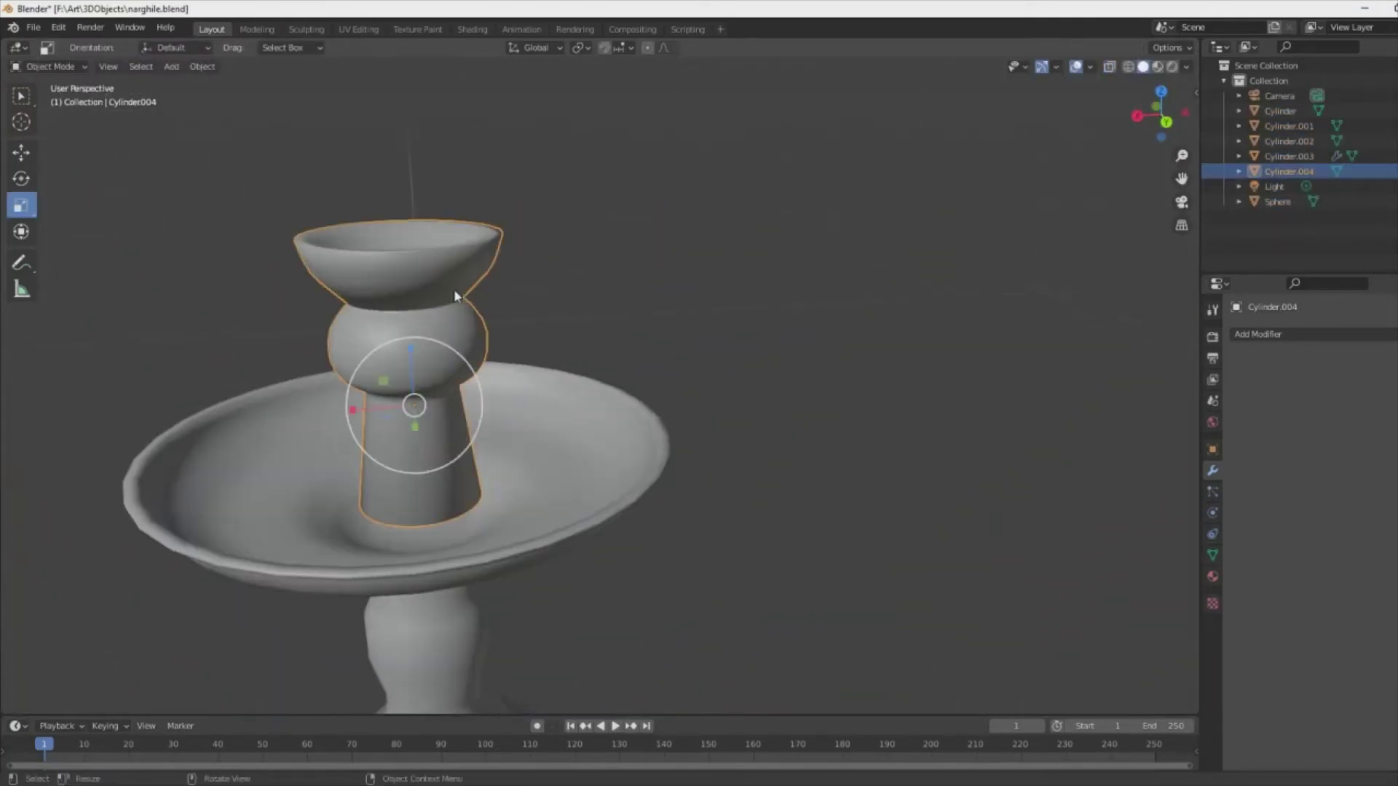
mouse_move(588, 426)
middle_down()
mouse_move(674, 350)
mouse_move(618, 472)
middle_up()
scroll(674, 349, down, 5)
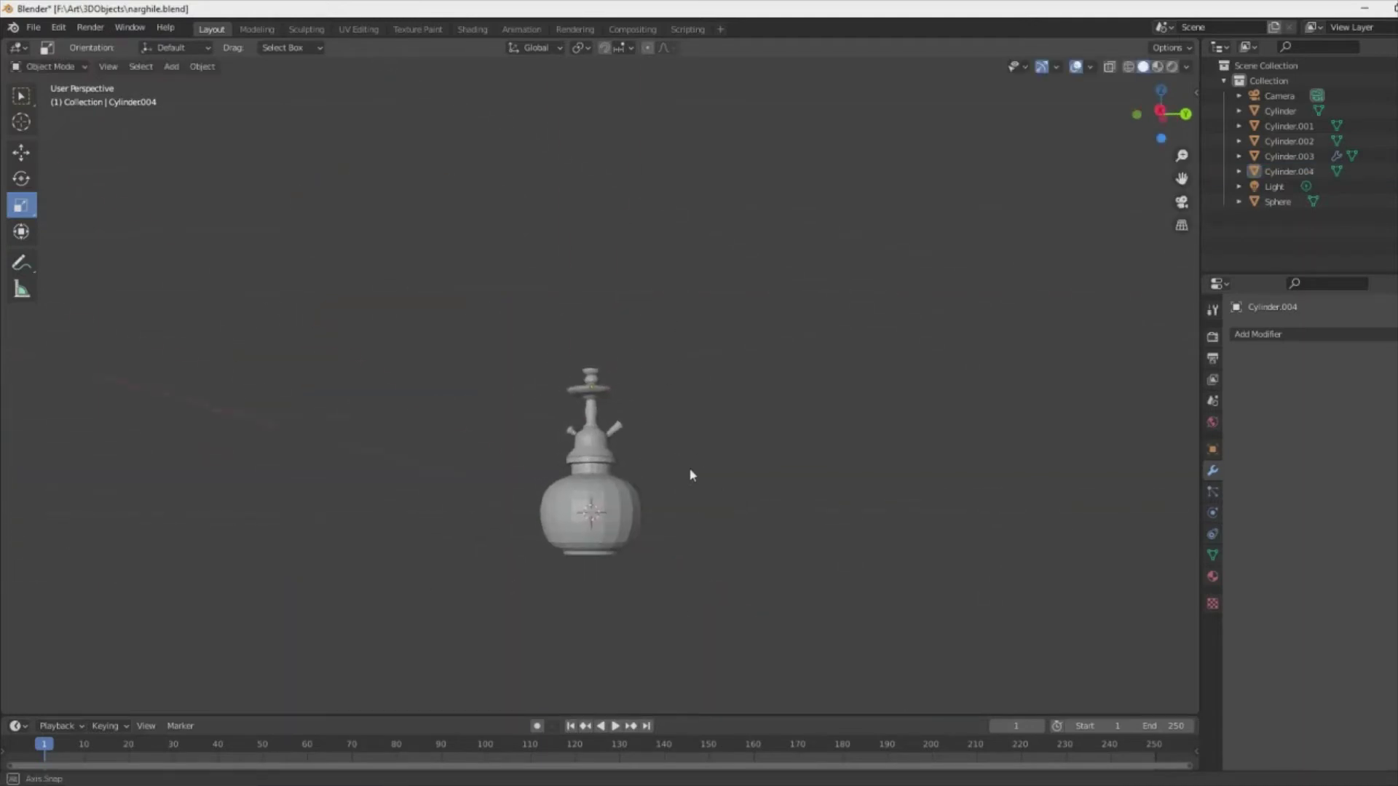
scroll(690, 477, up, 4)
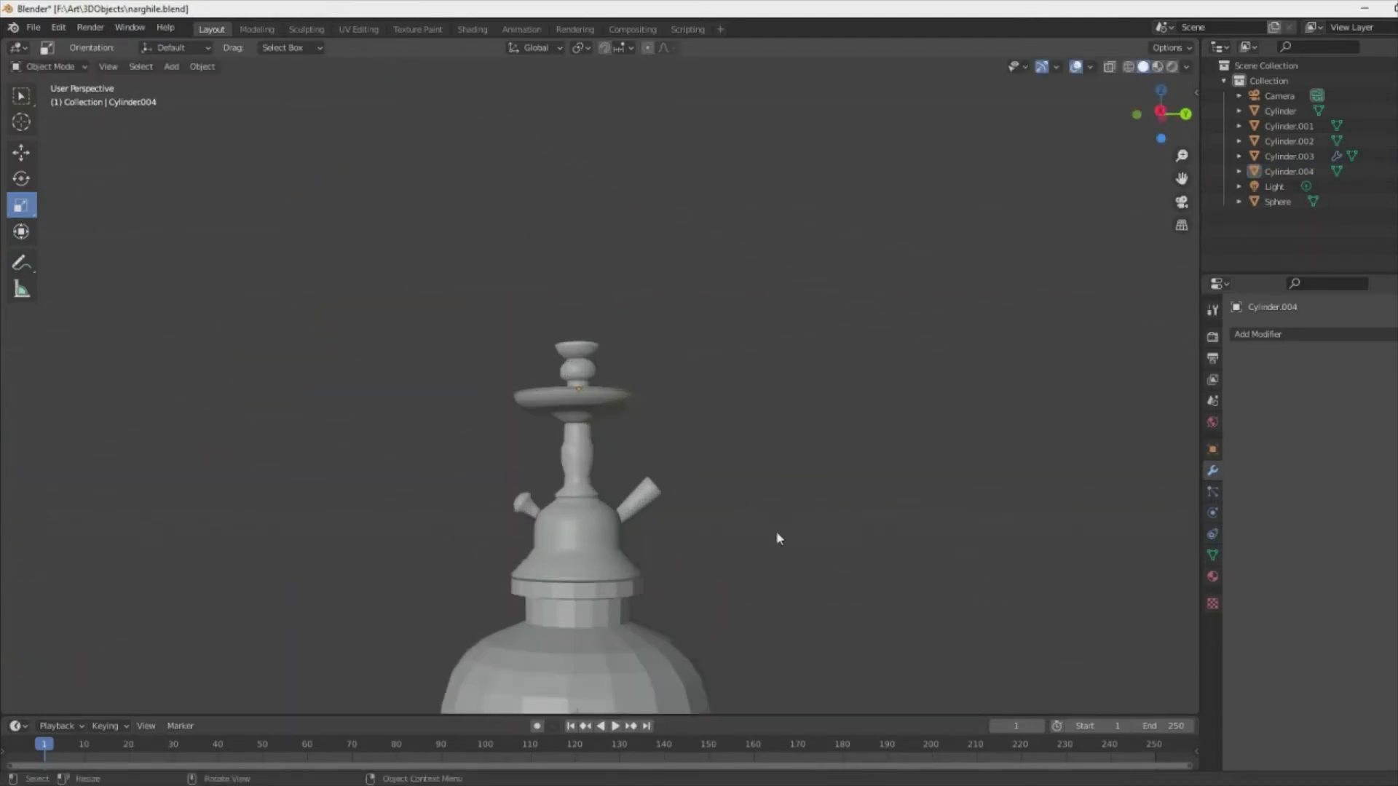
scroll(777, 537, down, 4)
scroll(733, 602, up, 4)
middle_drag(727, 490, 630, 542)
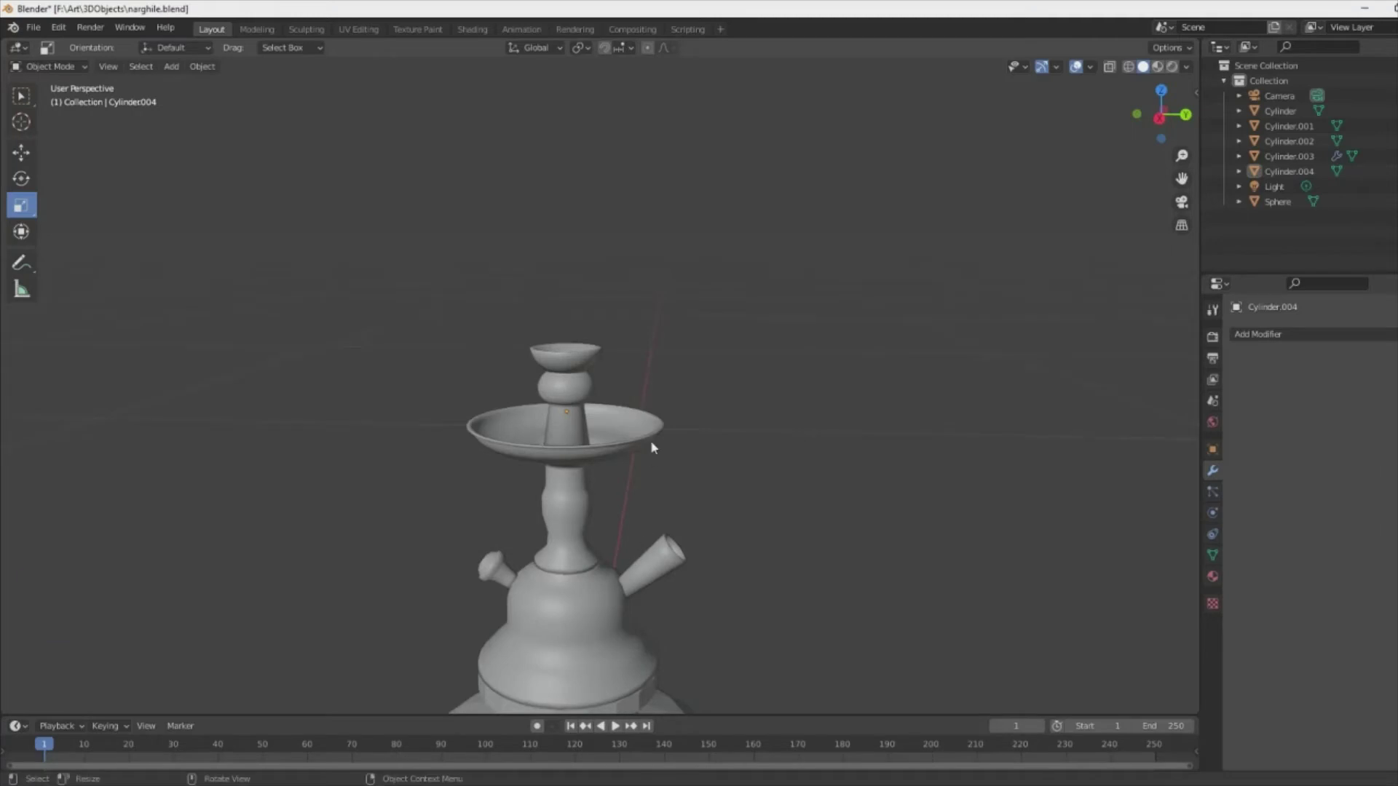
- Raise the cup piece's bowl and bulb geometry slightly in Edit Mode
key(Tab)
middle_drag(585, 373, 590, 554)
scroll(619, 582, up, 3)
middle_drag(653, 599, 829, 422)
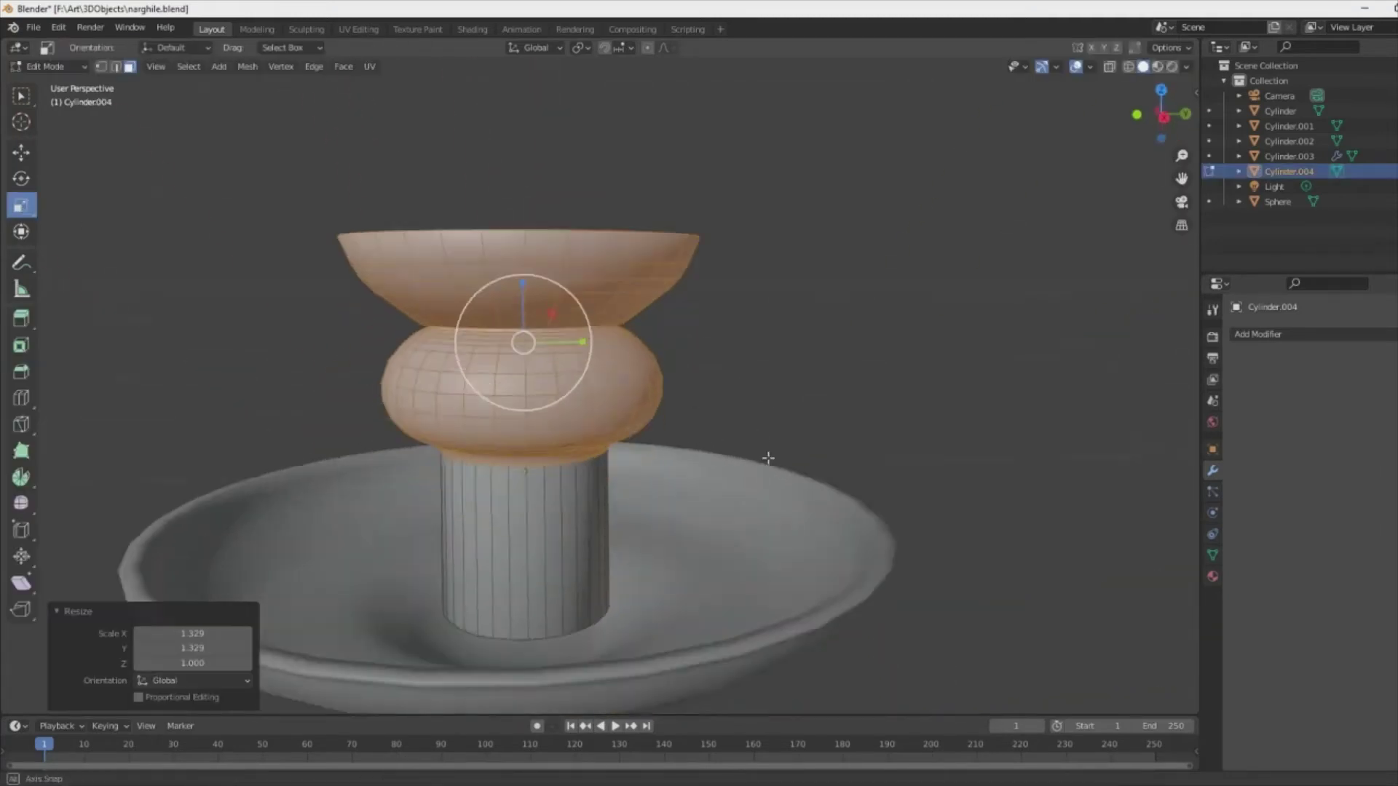
click(21, 152)
mouse_move(510, 364)
middle_down()
mouse_move(727, 395)
mouse_move(607, 291)
middle_up()
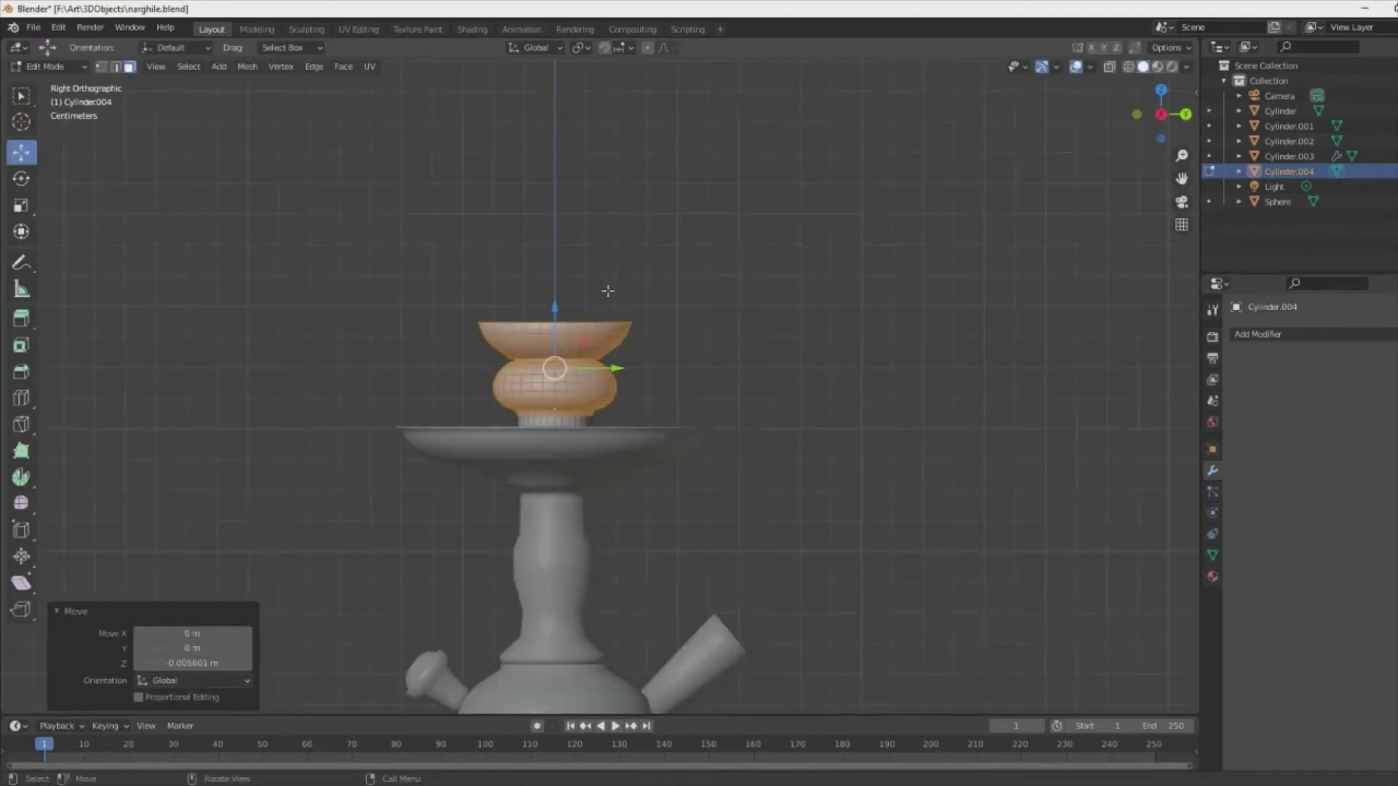
key(Escape)
click(585, 233)
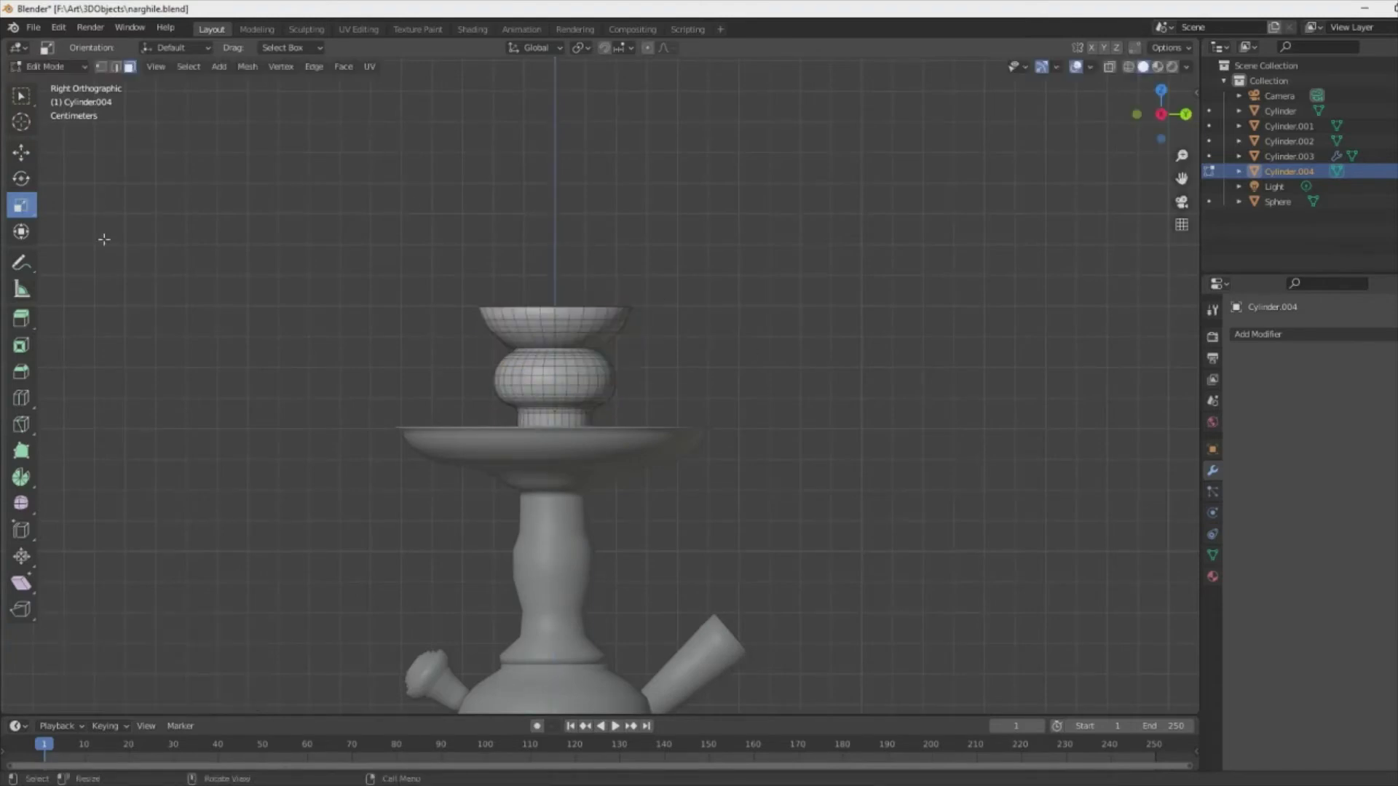
key(Tab)
- Scale the hookah's top bowl piece up by 1.203
mouse_move(104, 240)
middle_down()
mouse_move(692, 543)
mouse_move(675, 539)
mouse_move(915, 477)
middle_up()
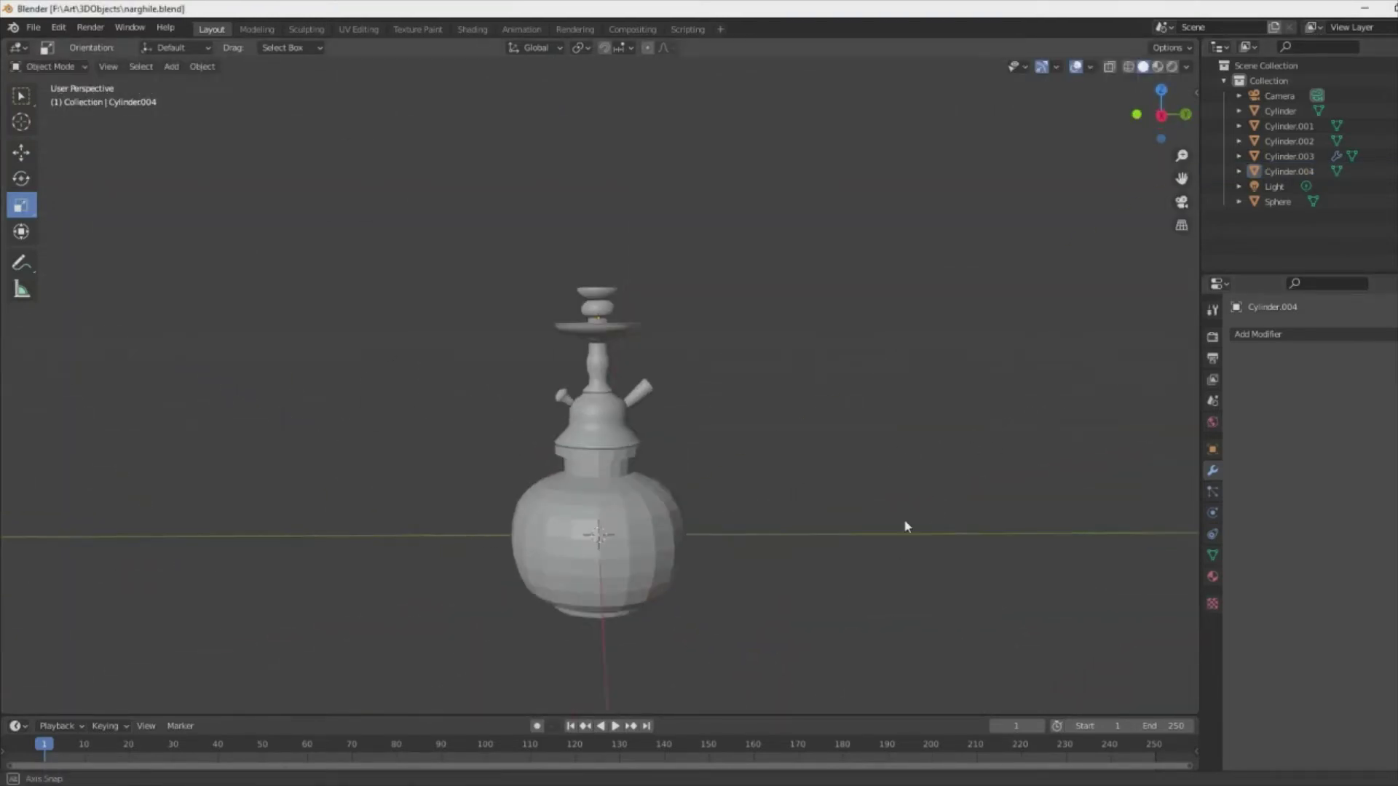
mouse_move(895, 538)
middle_down()
mouse_move(714, 556)
mouse_move(727, 509)
middle_up()
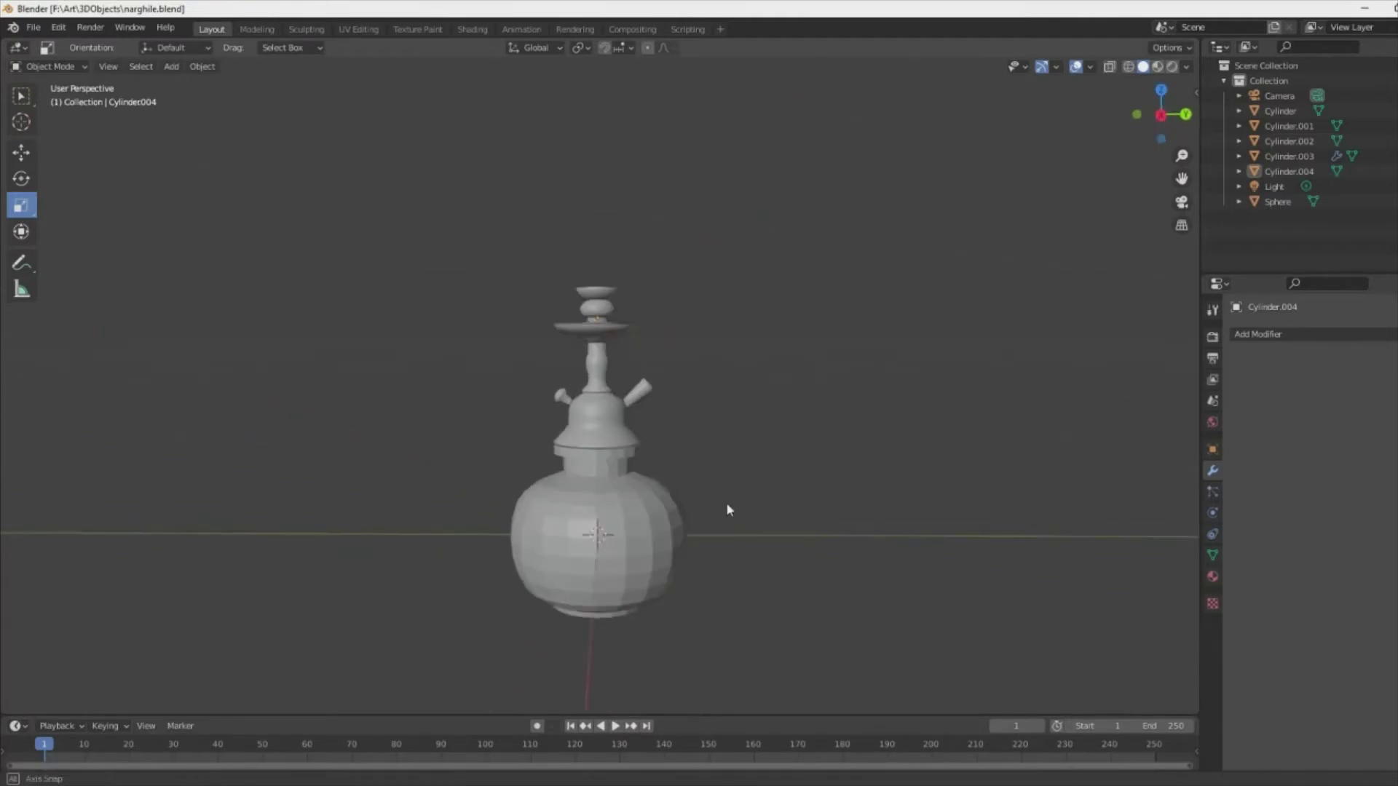
click(600, 314)
middle_drag(644, 317, 602, 328)
click(634, 290)
- Switch to front view and put the sphere body into Edit Mode
key(KP_1)
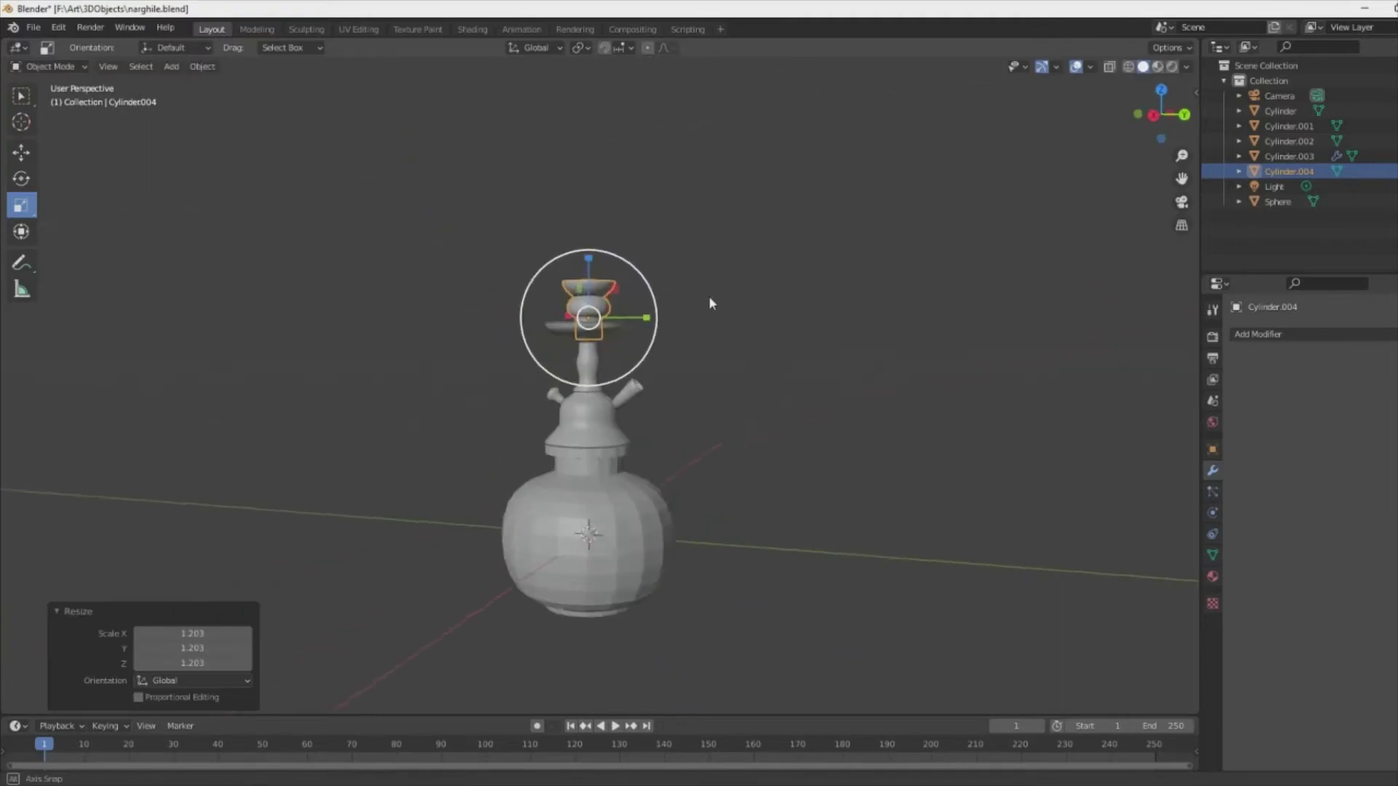
click(714, 497)
key(Tab)
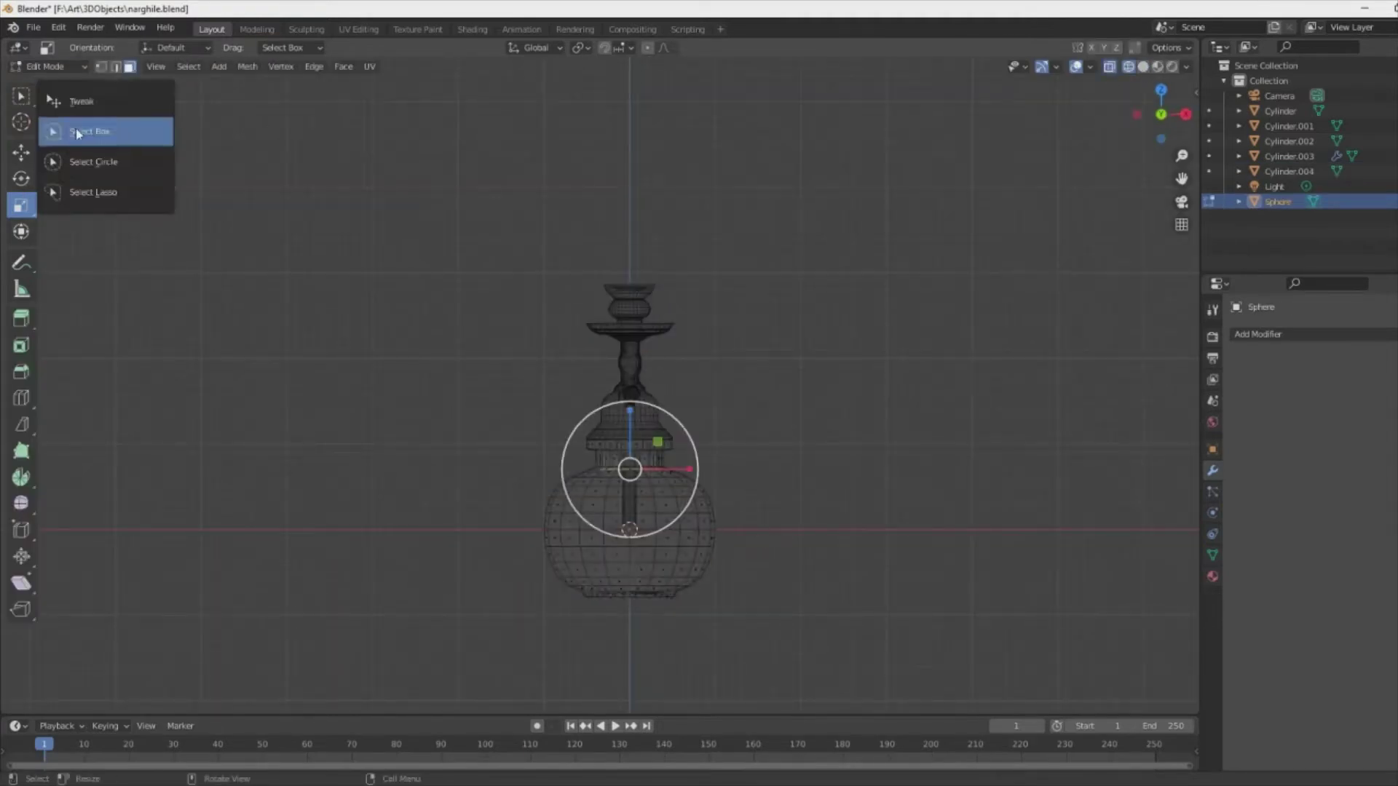
- Narrow the whole sphere to 0.708 in X and Y and raise it slightly
key(a)
key(KP_7)
key(shift+space)
key(s)
drag(650, 360, 644, 368)
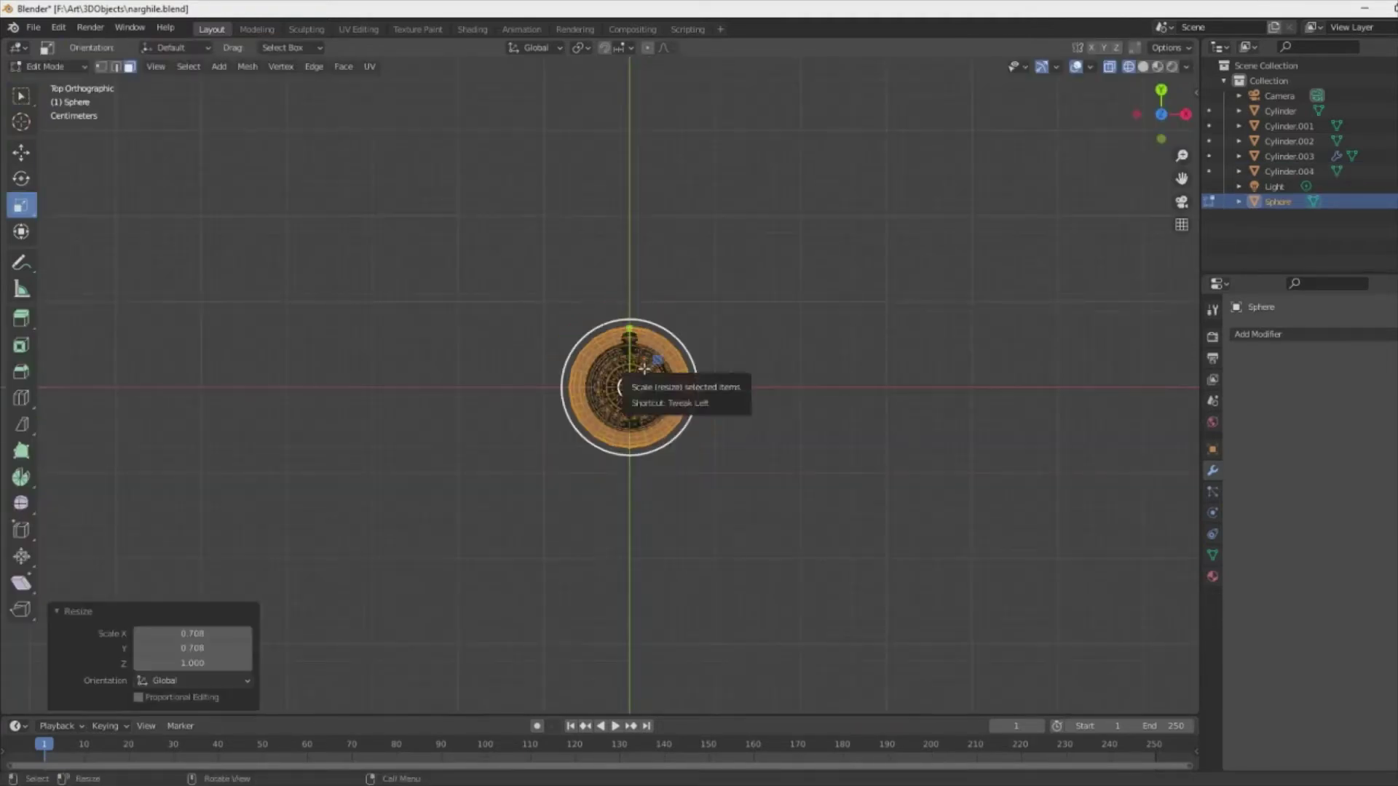
middle_drag(722, 495, 657, 583)
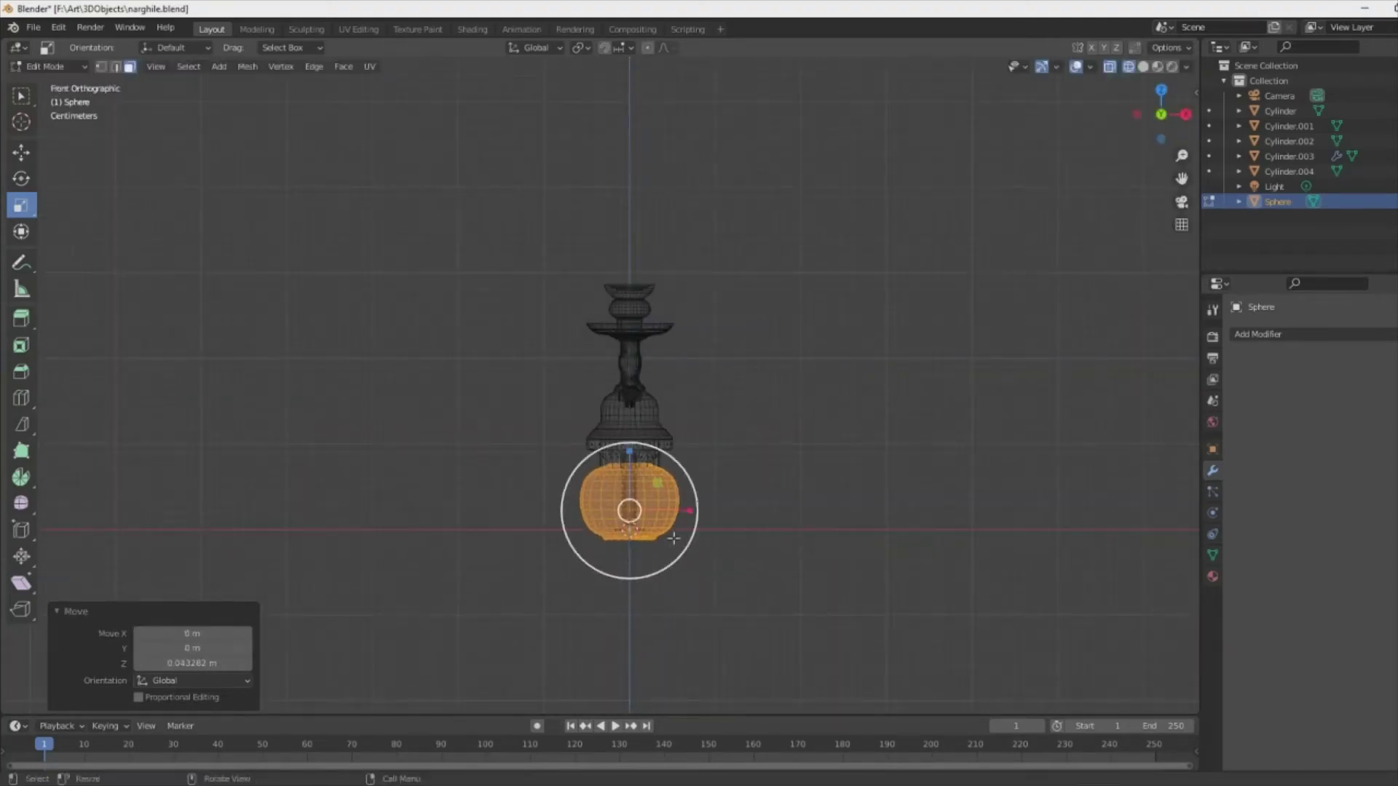
click(649, 533)
middle_drag(648, 534, 633, 556)
middle_drag(667, 485, 654, 490)
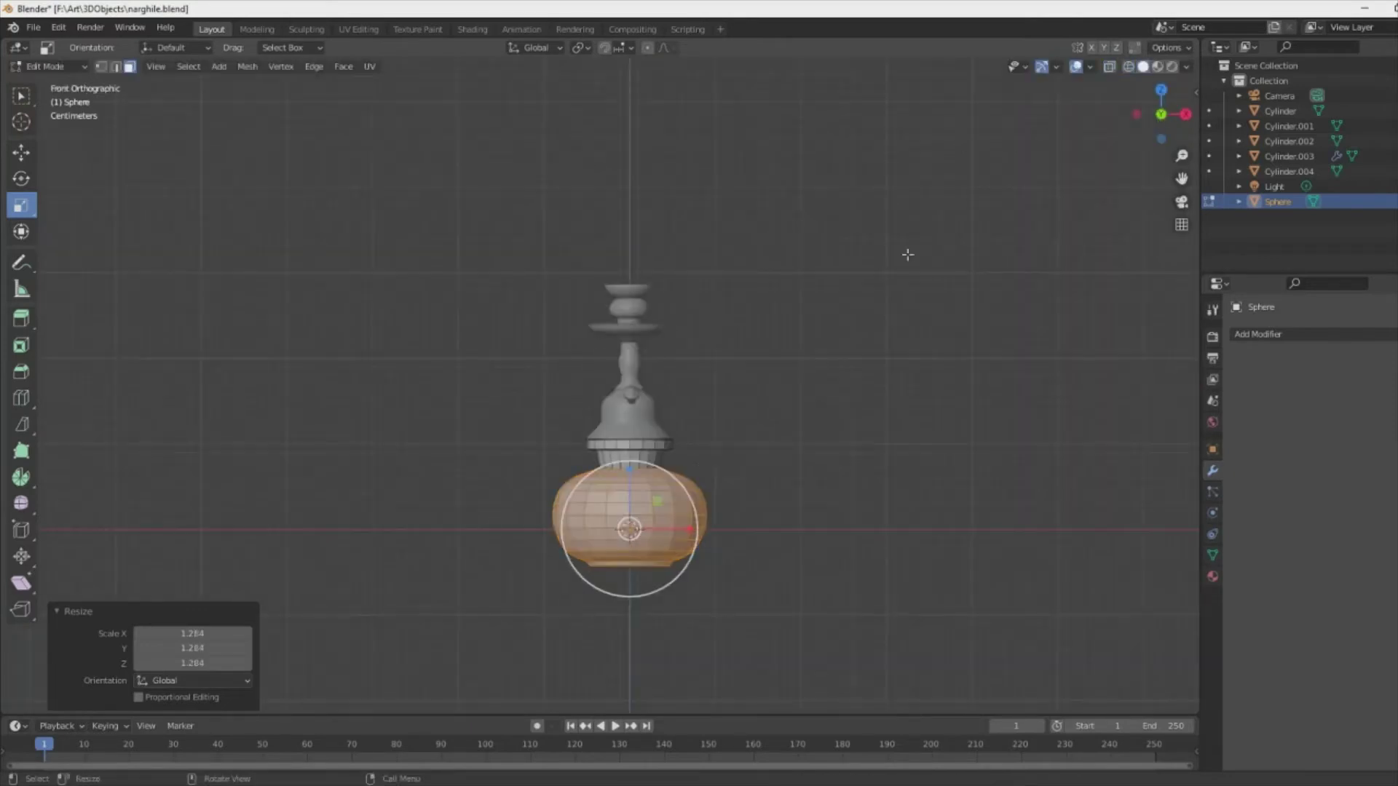
- Enlarge the sphere to 1.284 and widen its top edge loop by 1.122
middle_drag(908, 254, 914, 364)
scroll(515, 474, up, 3)
alt+click(739, 552)
key(s)
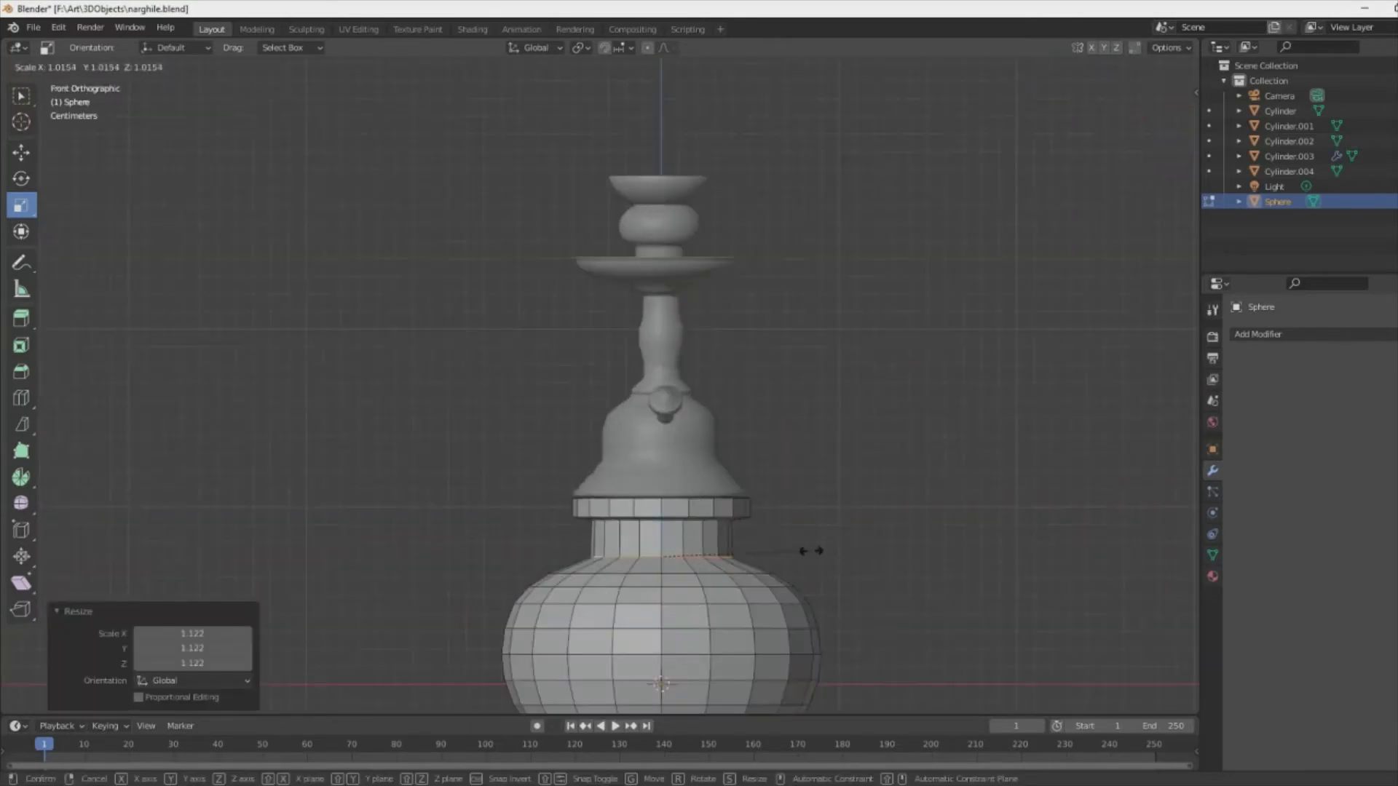
click(810, 551)
key(Tab)
middle_drag(811, 609, 615, 636)
- Add a Bezier circle scaled to surround the bottle body
key(shift+a)
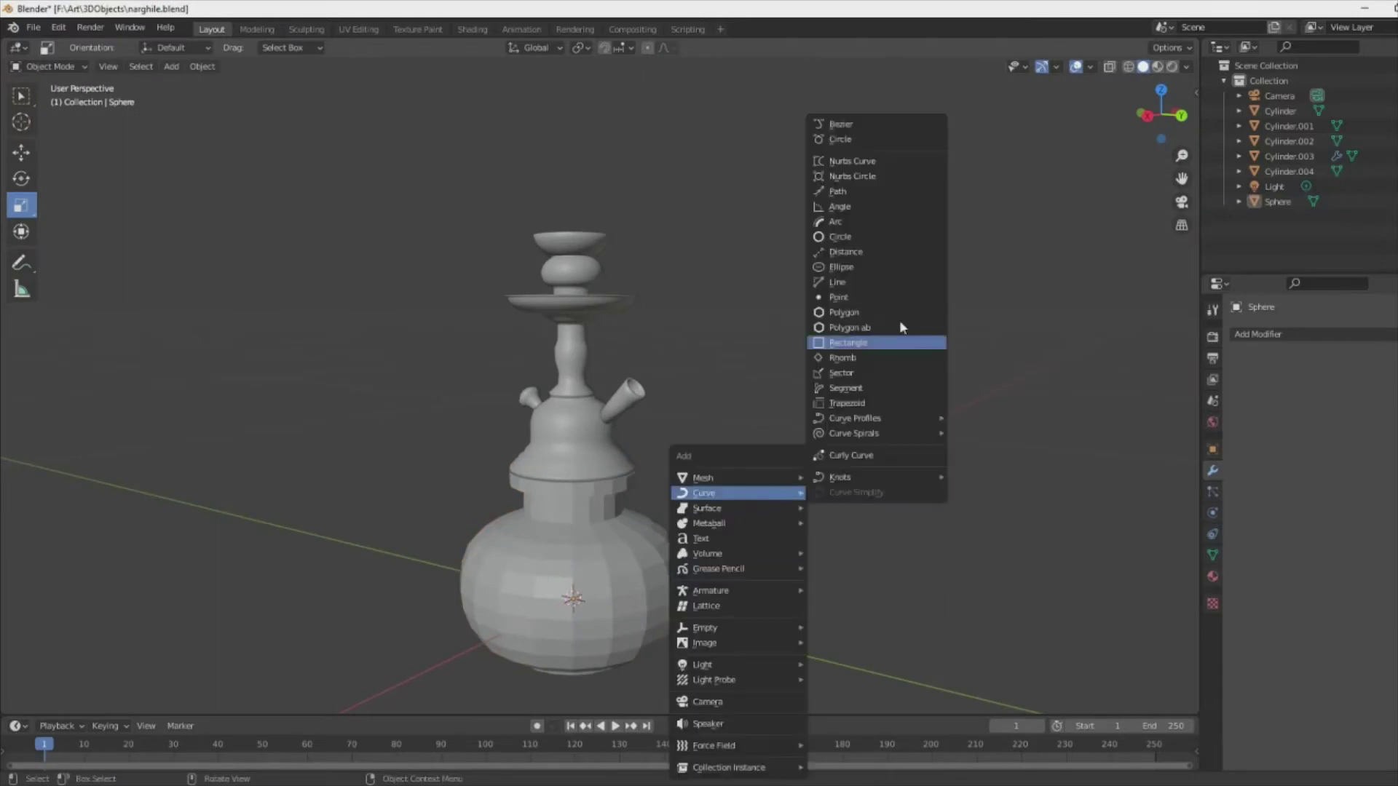
click(898, 324)
key(s)
click(898, 584)
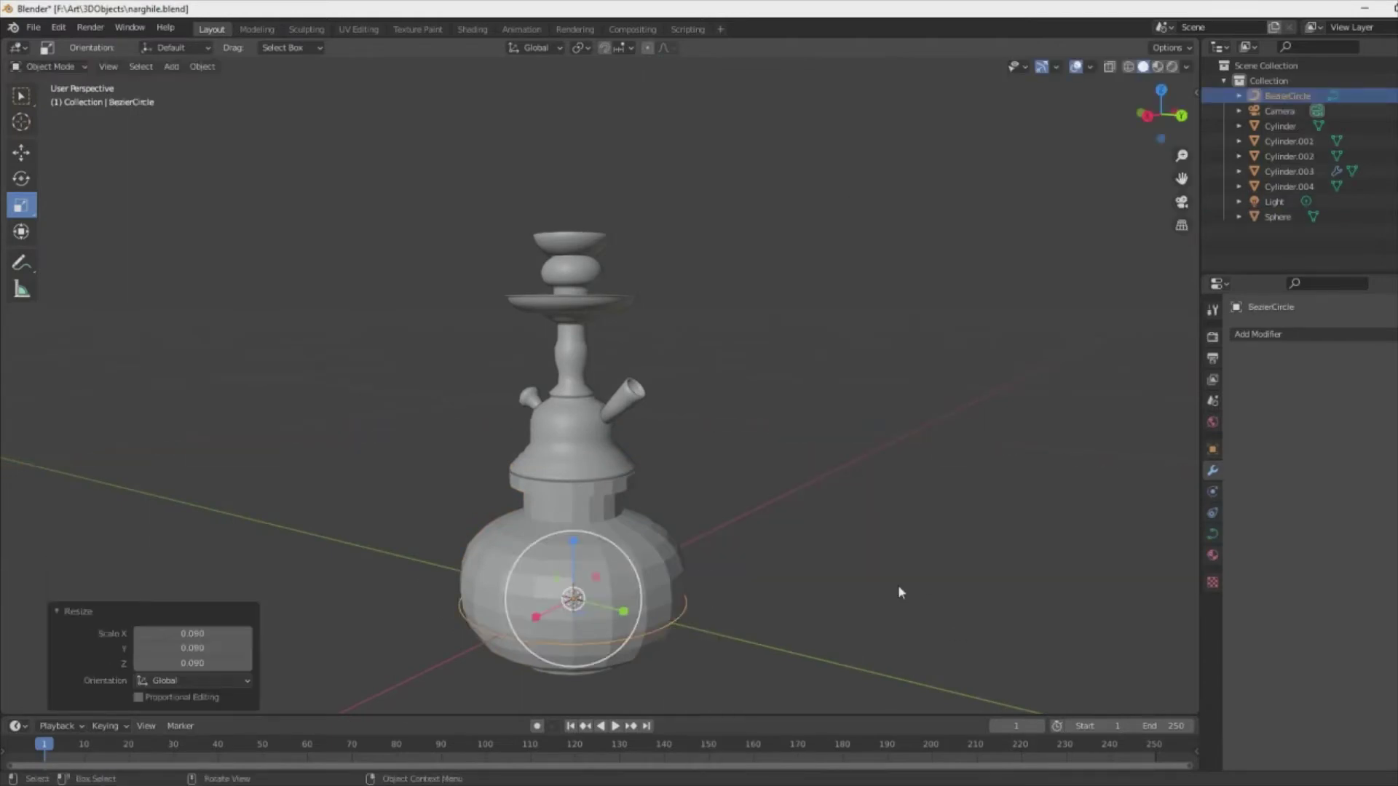
click(859, 600)
- Add a torus mesh and shrink it down
key(shift+a)
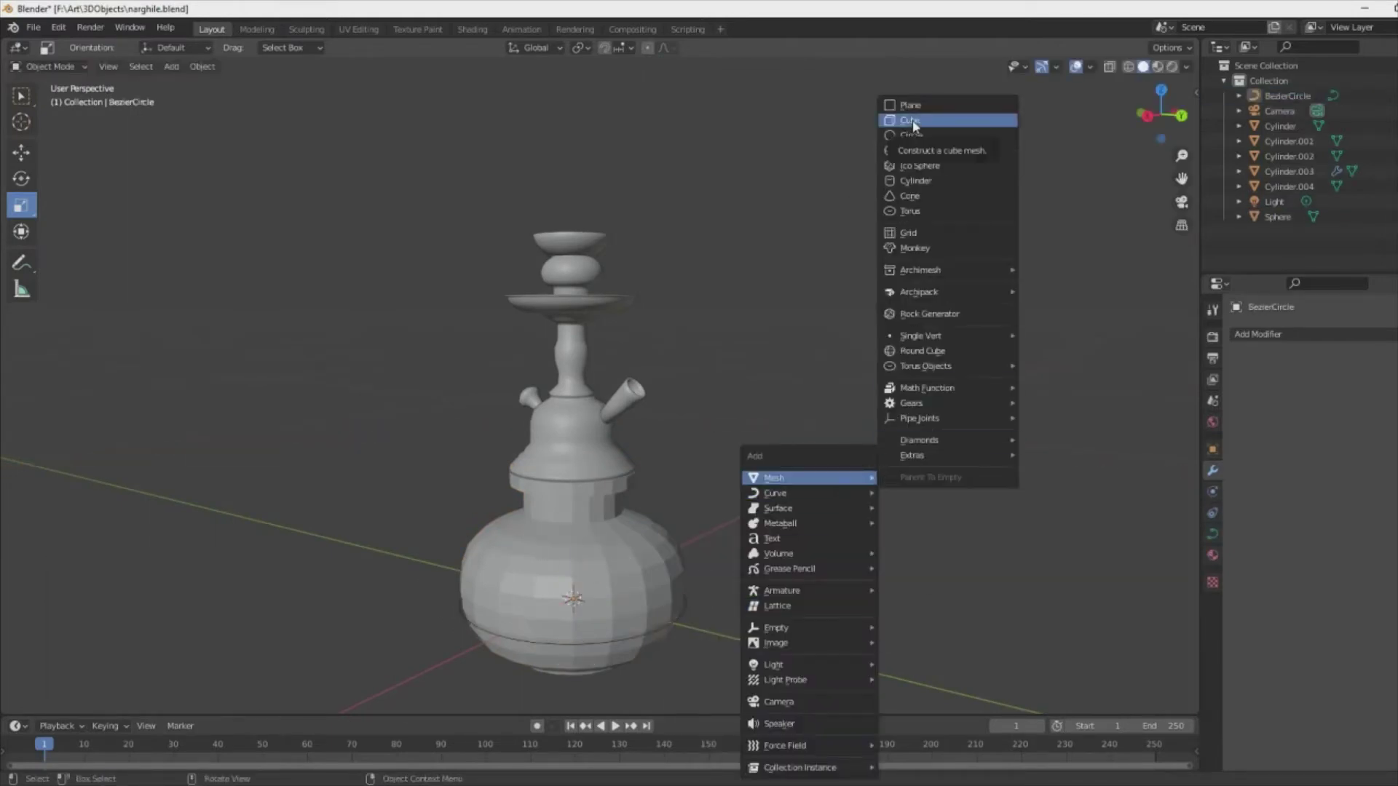
key(Escape)
key(shift+a)
click(898, 198)
key(s)
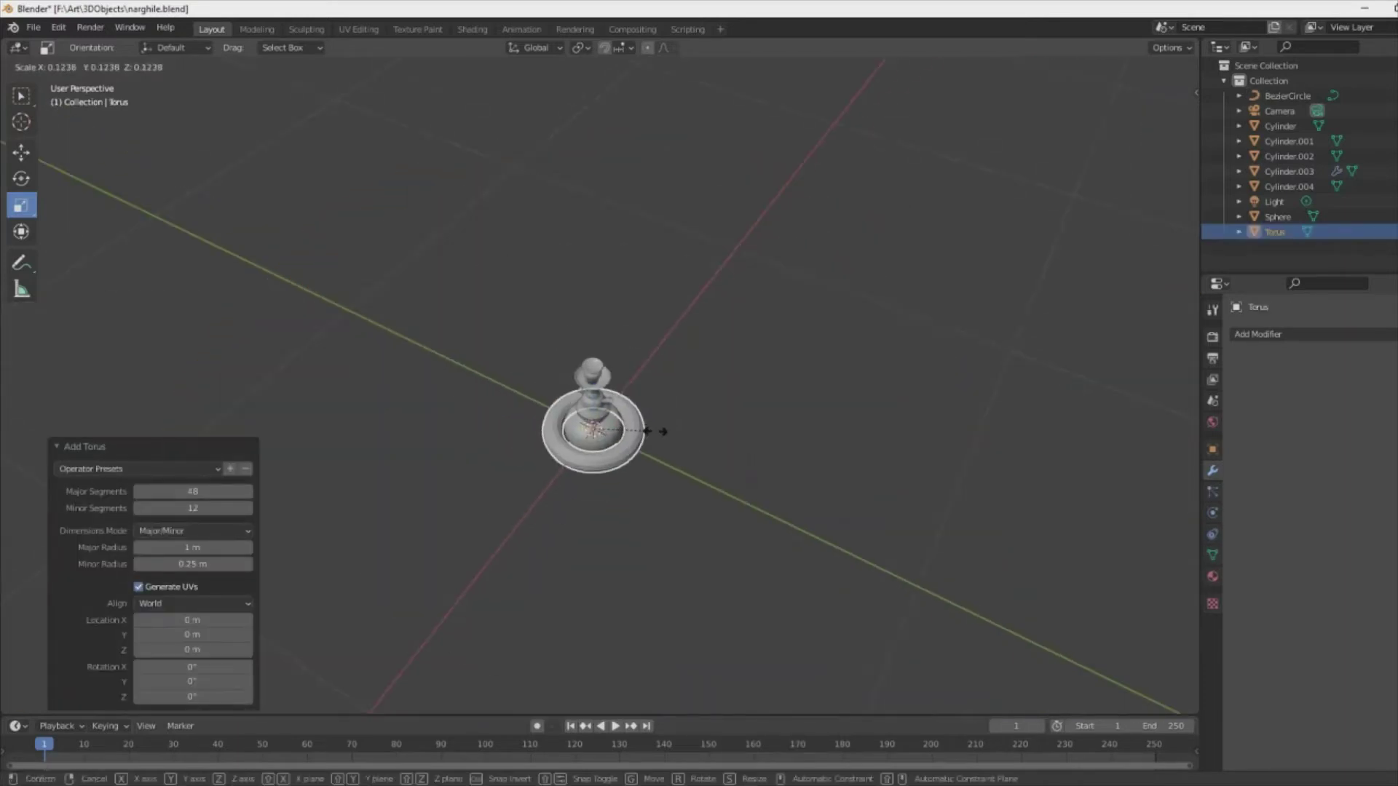
click(837, 613)
- Stand the torus upright at 90° about X, shrink it further and raise it
scroll(835, 614, up, 3)
key(KP_1)
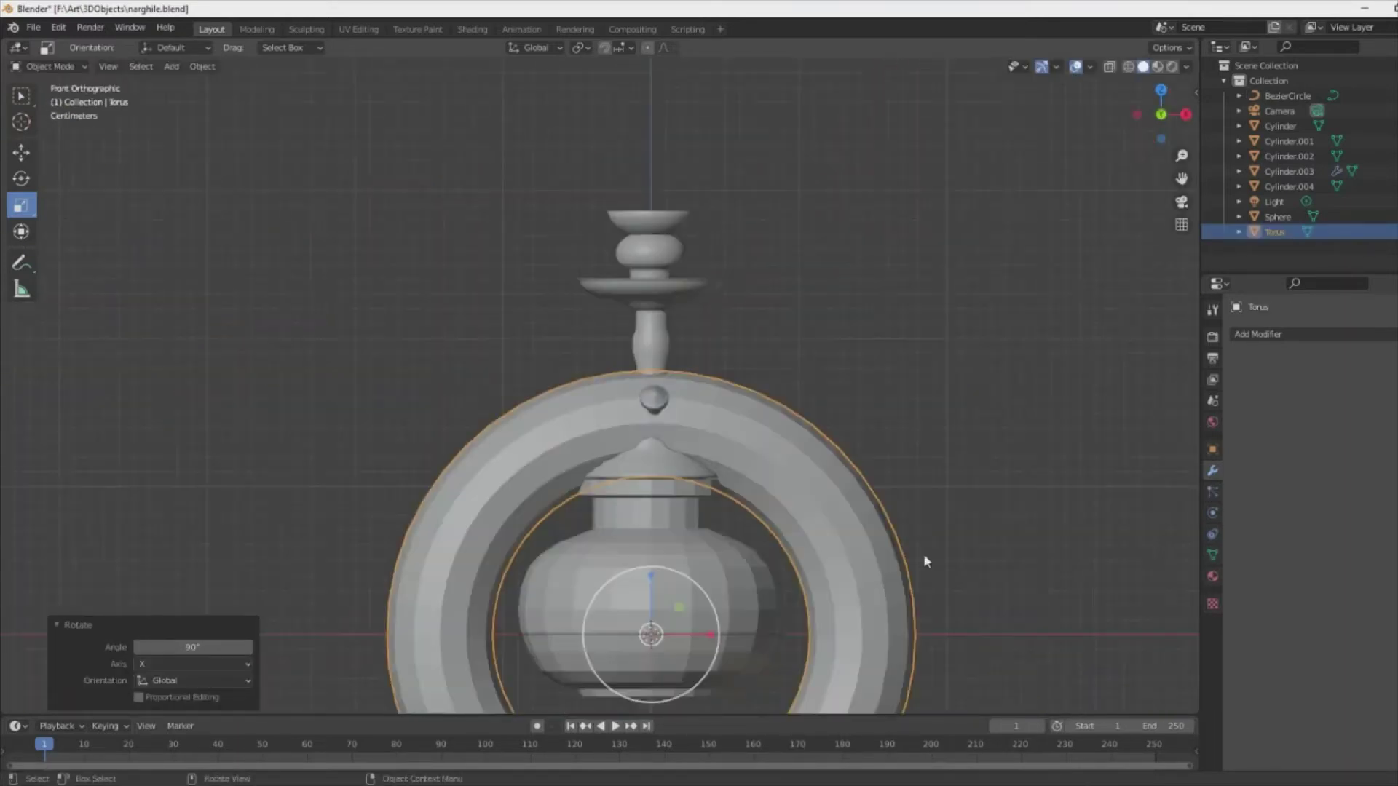
scroll(1014, 605, down, 2)
key(s)
click(760, 556)
key(g)
key(z)
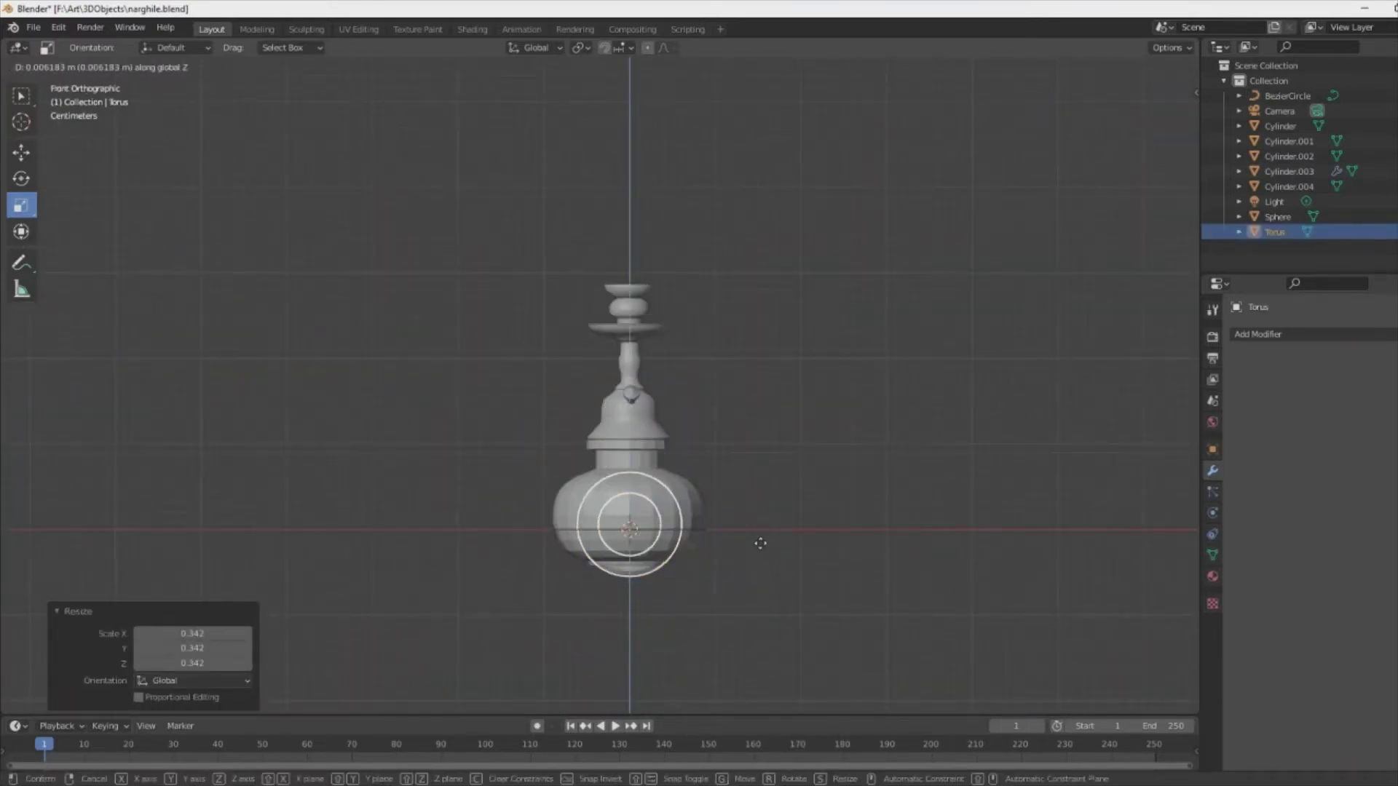
click(739, 555)
- Resize and position the torus, temporarily hiding the sphere body to check it
scroll(739, 556, up, 2)
key(s)
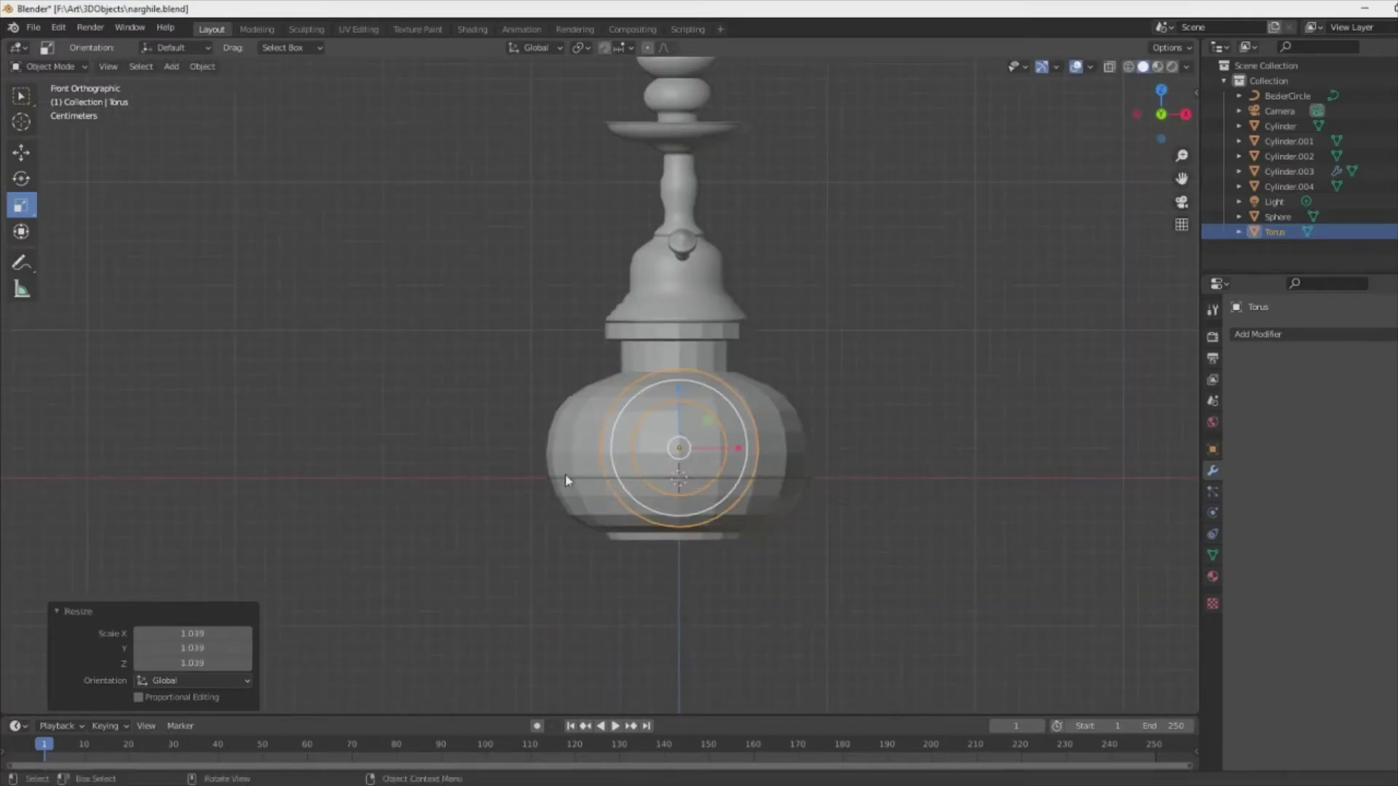
click(757, 426)
key(h)
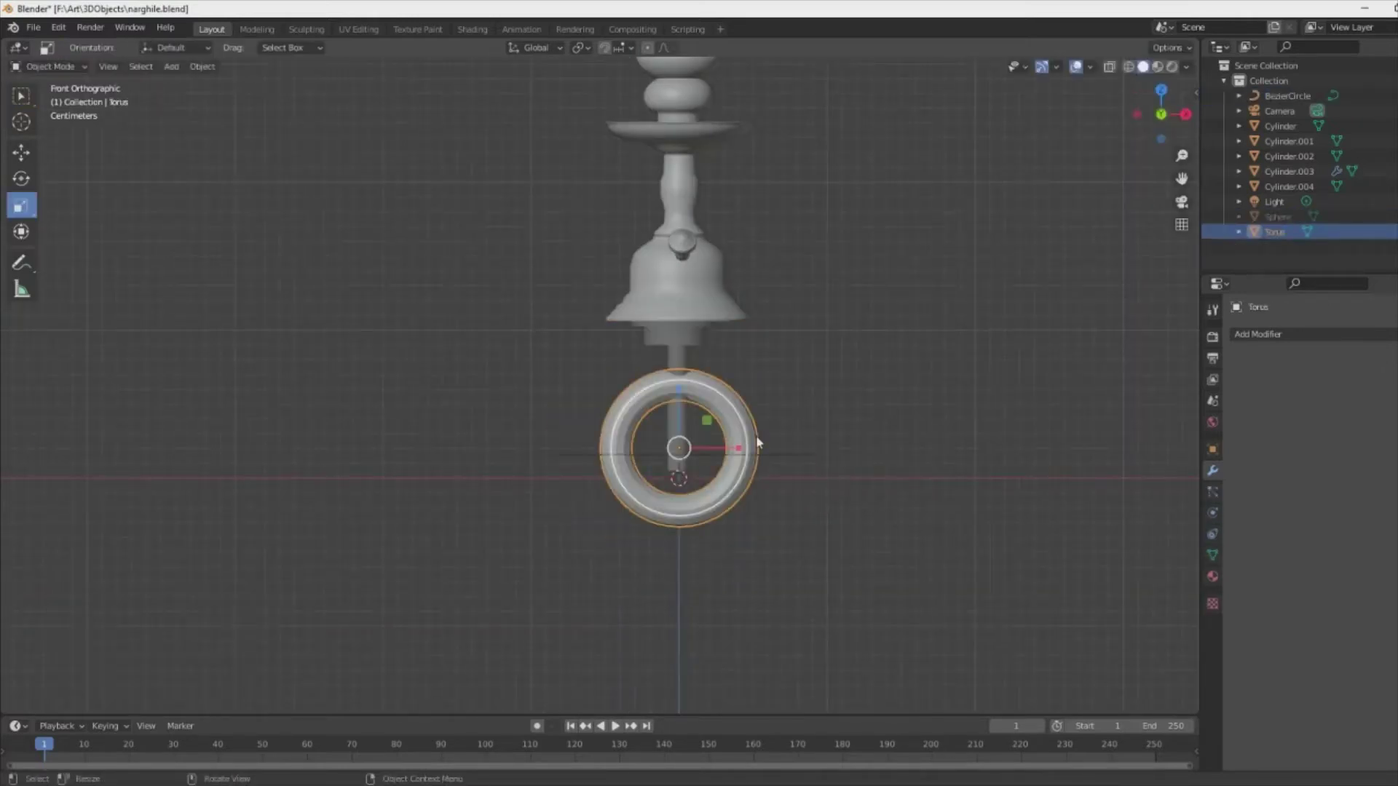
click(755, 442)
scroll(864, 483, down, 3)
key(alt+h)
middle_drag(863, 483, 816, 486)
key(shift+z)
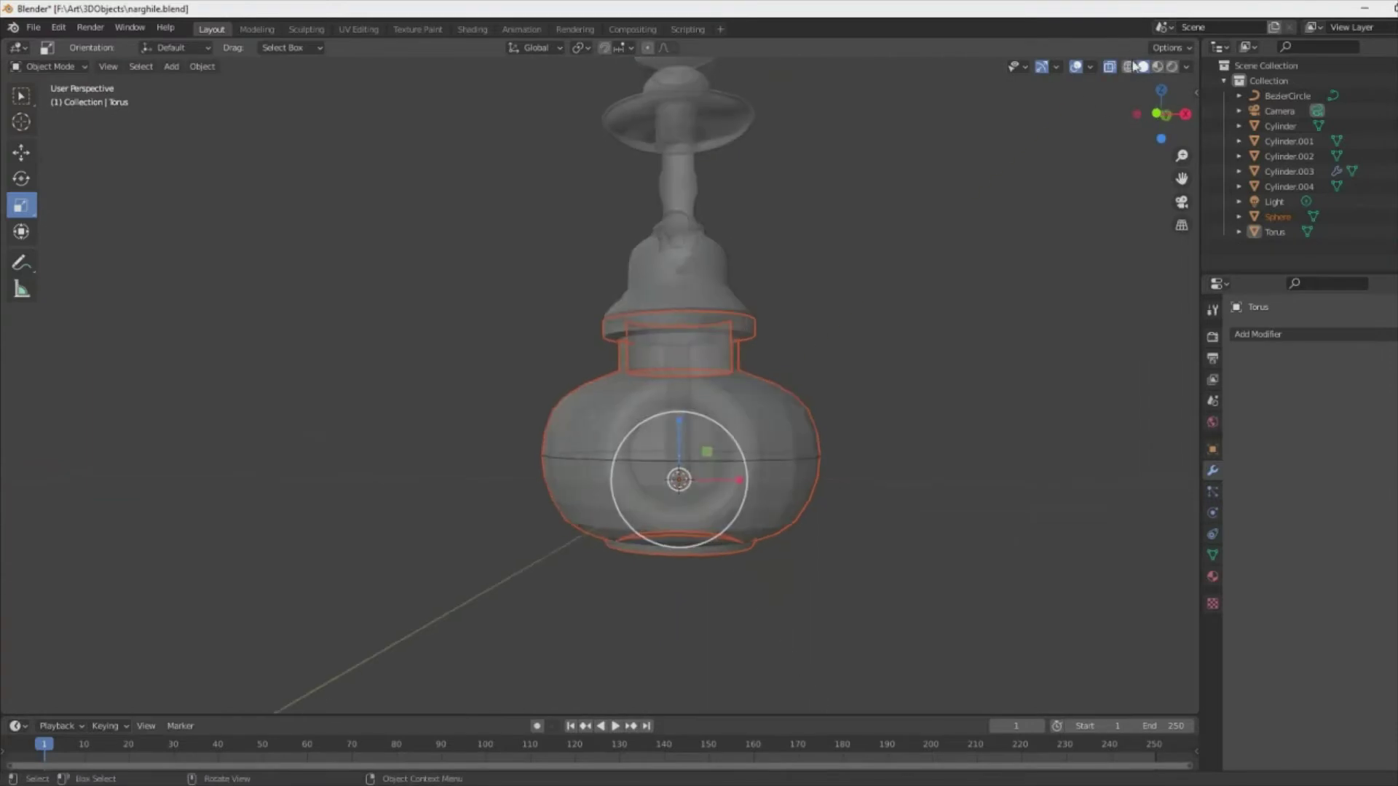
key(Tab)
key(Tab)
- Move the torus along X so it sits beside the bottle body
click(792, 473)
key(g)
key(x)
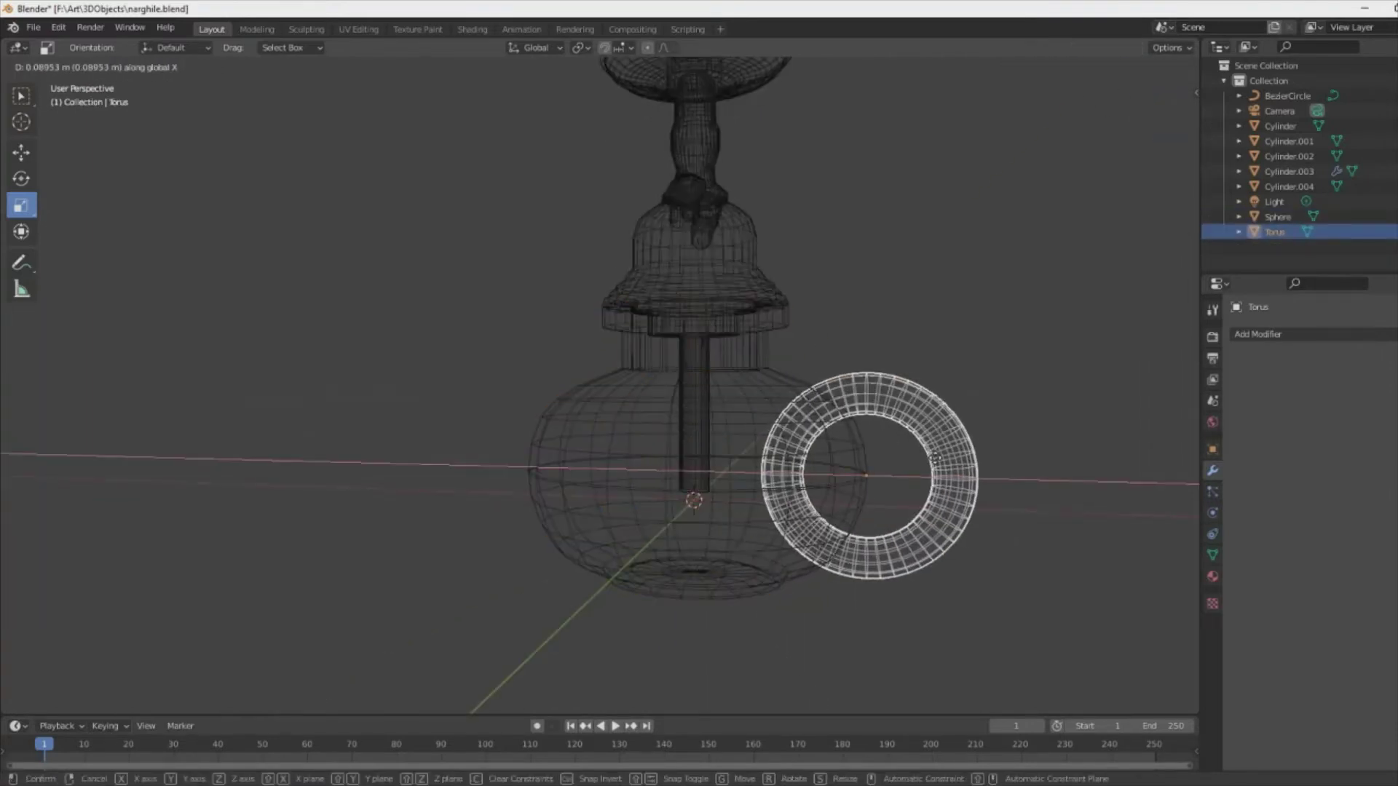
click(861, 455)
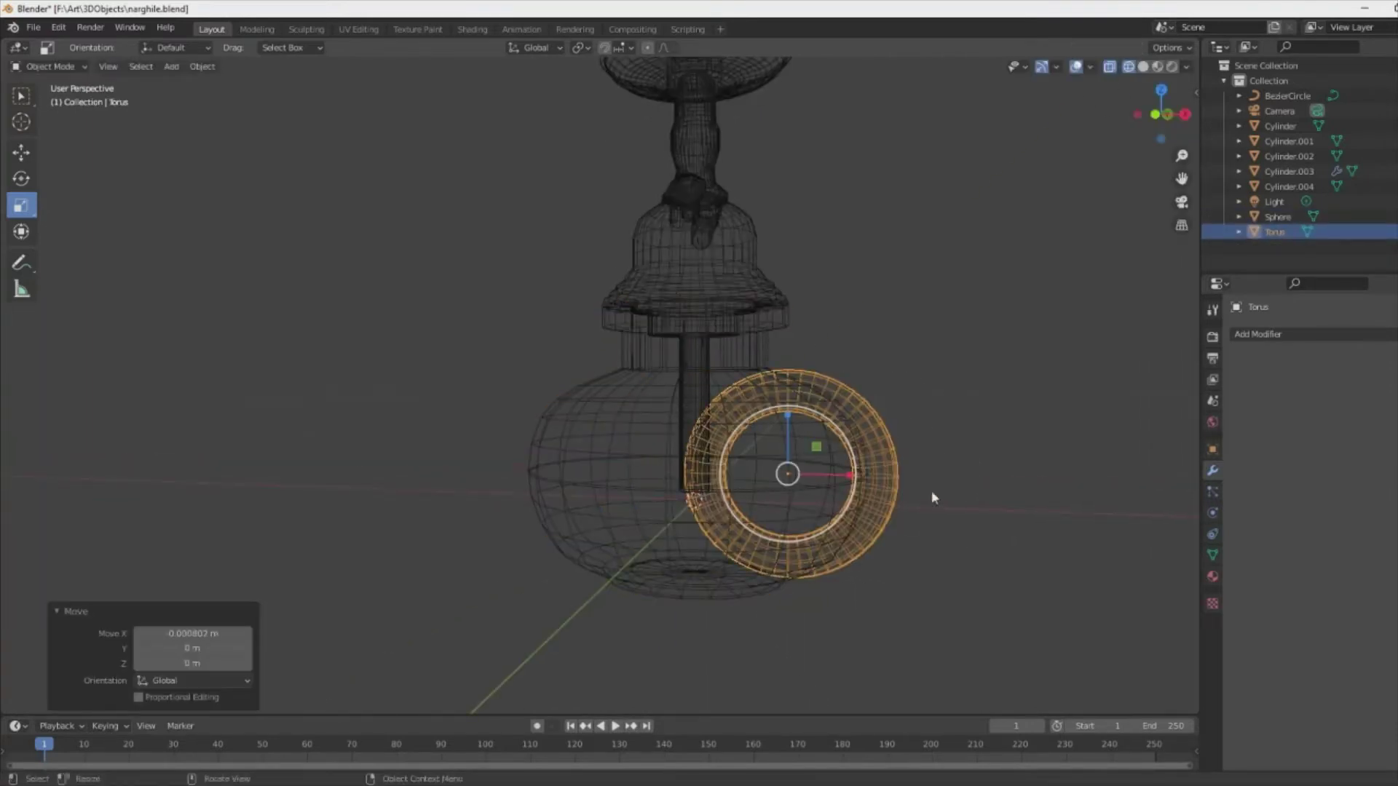
click(932, 491)
mouse_move(932, 490)
middle_down()
mouse_move(914, 509)
mouse_move(858, 369)
mouse_move(840, 531)
mouse_move(902, 487)
mouse_move(932, 550)
mouse_move(924, 533)
middle_up()
key(shift+z)
click(833, 531)
key(shift+z)
mouse_move(752, 421)
middle_down()
mouse_move(937, 433)
mouse_move(731, 508)
mouse_move(855, 472)
middle_up()
- Bisect the torus in front view with Clear Inner, leaving a curved arc section
scroll(932, 393, up, 3)
key(a)
click(935, 383)
key(Tab)
key(KP_1)
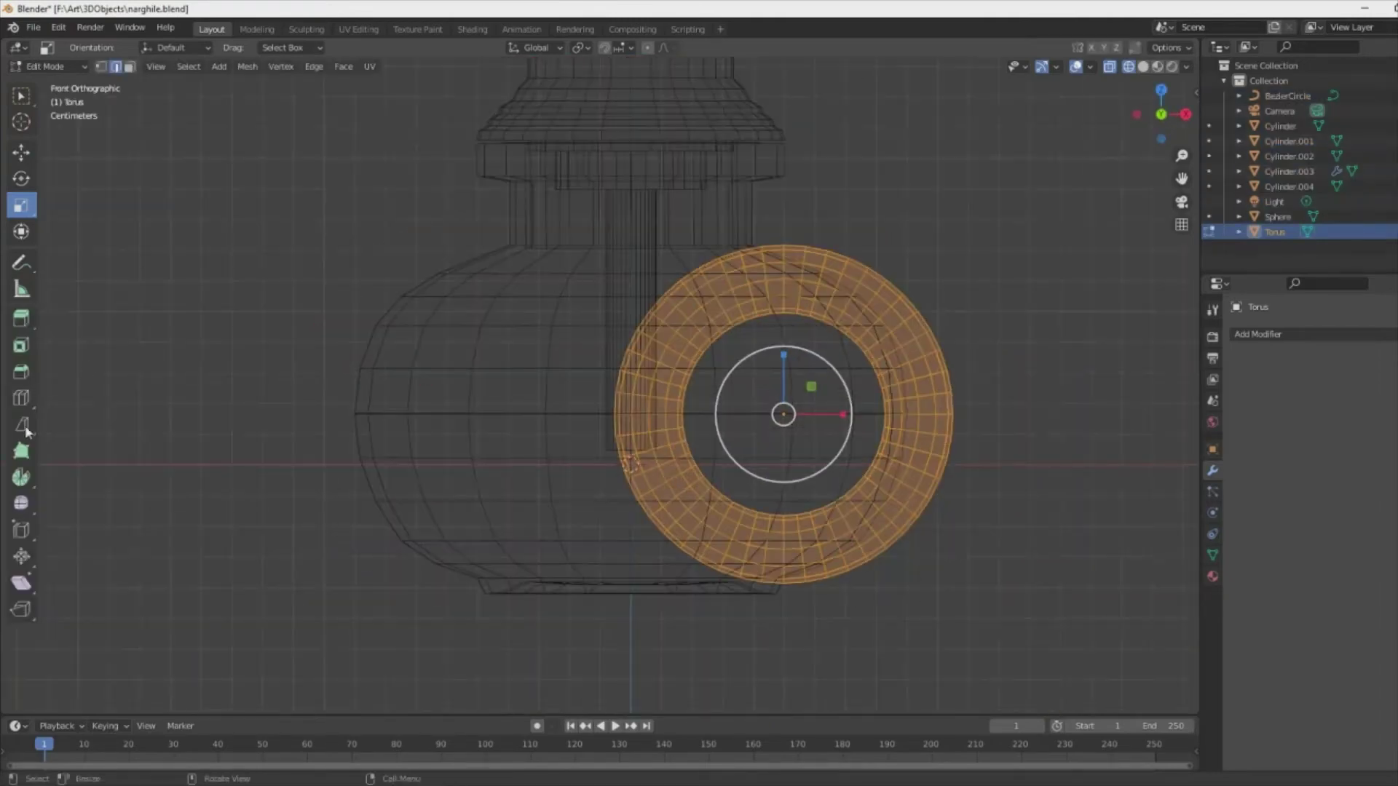
drag(753, 237, 780, 578)
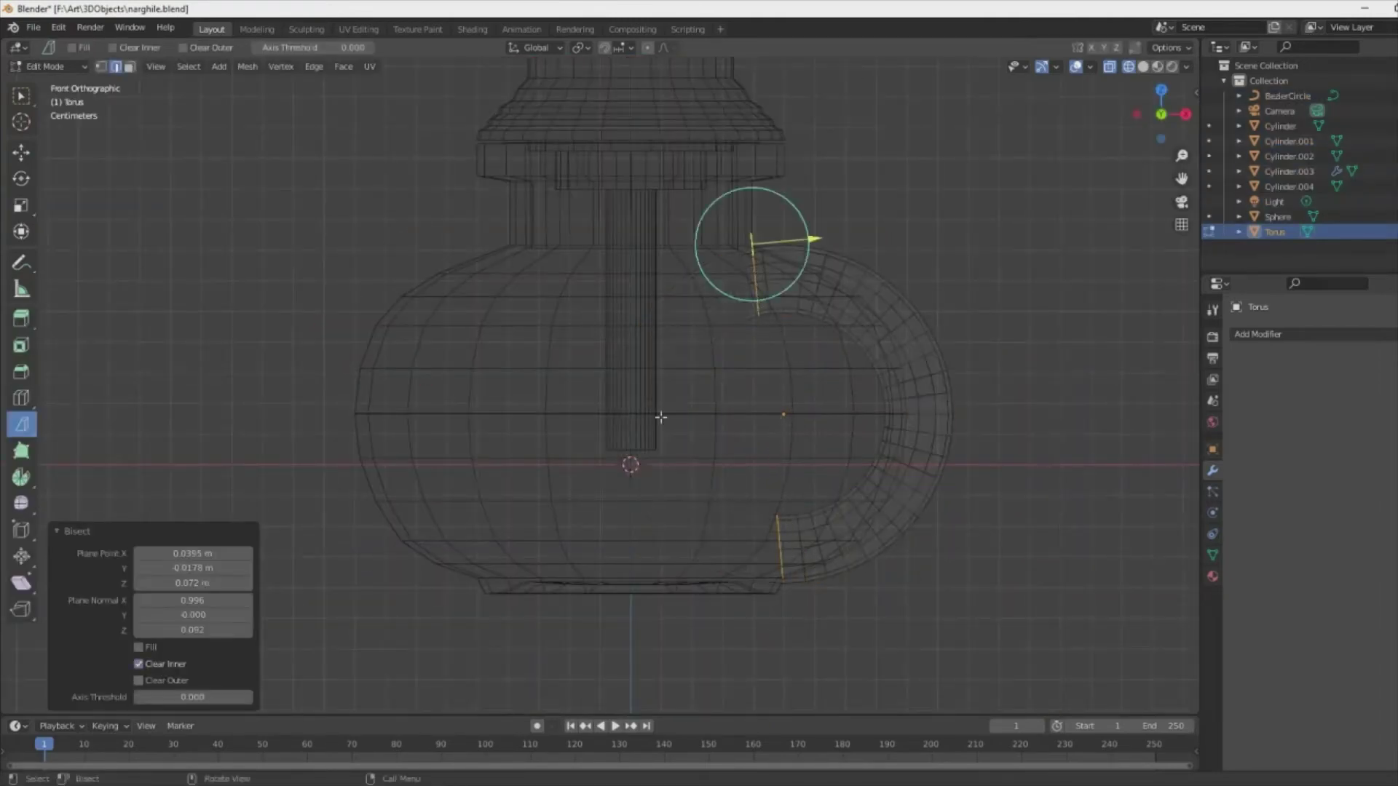
drag(800, 304, 775, 294)
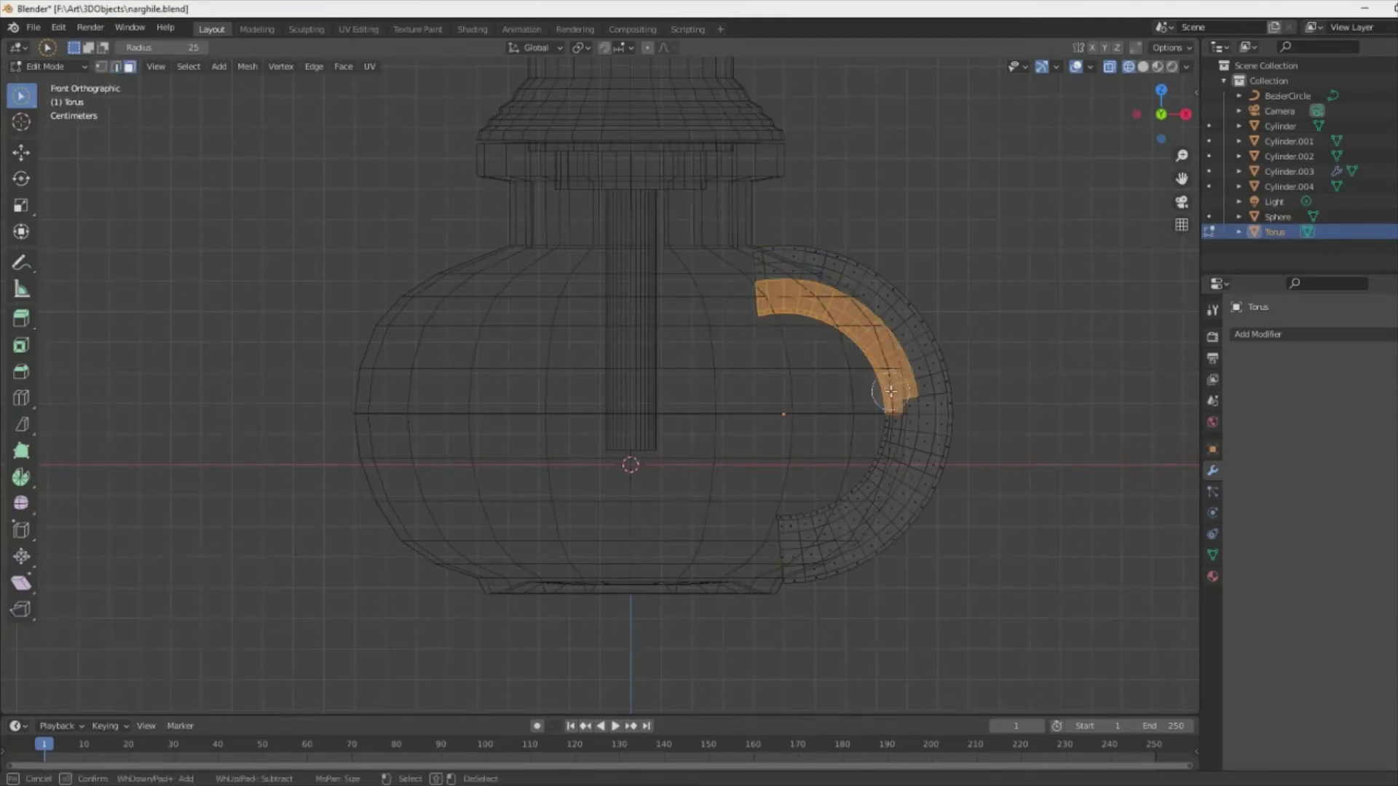
middle_drag(780, 525, 832, 525)
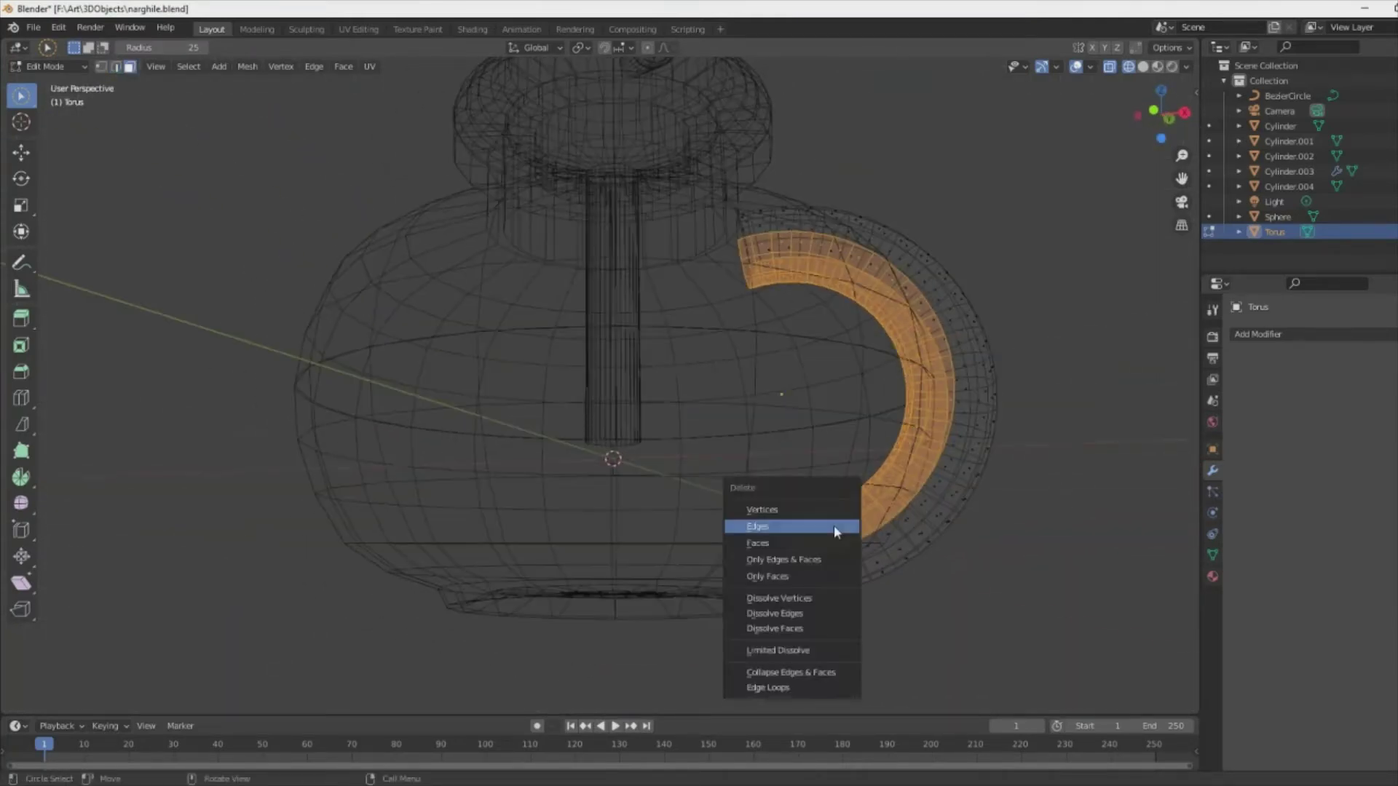
key(Tab)
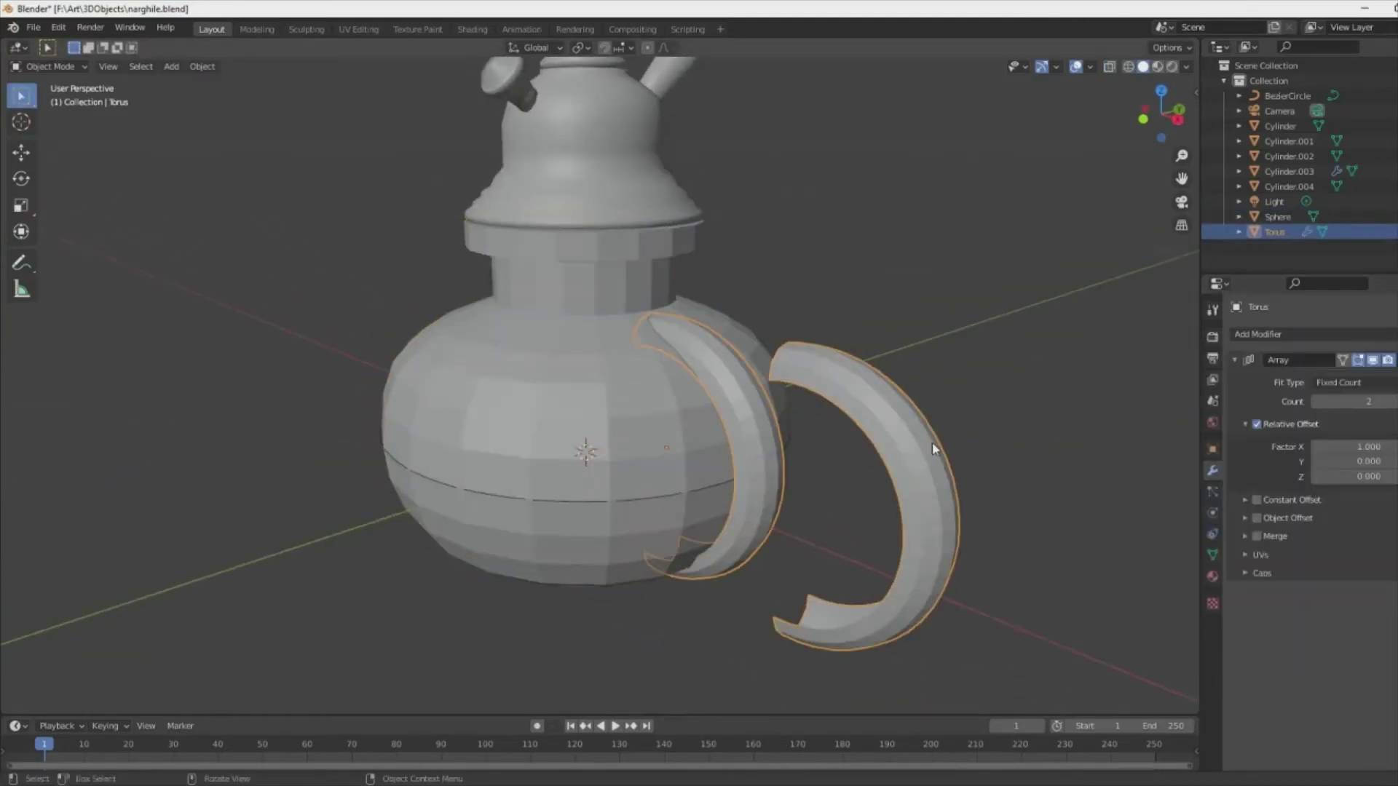
- Add a Curve modifier that bends the arc along BezierCircle
click(1267, 335)
click(1256, 410)
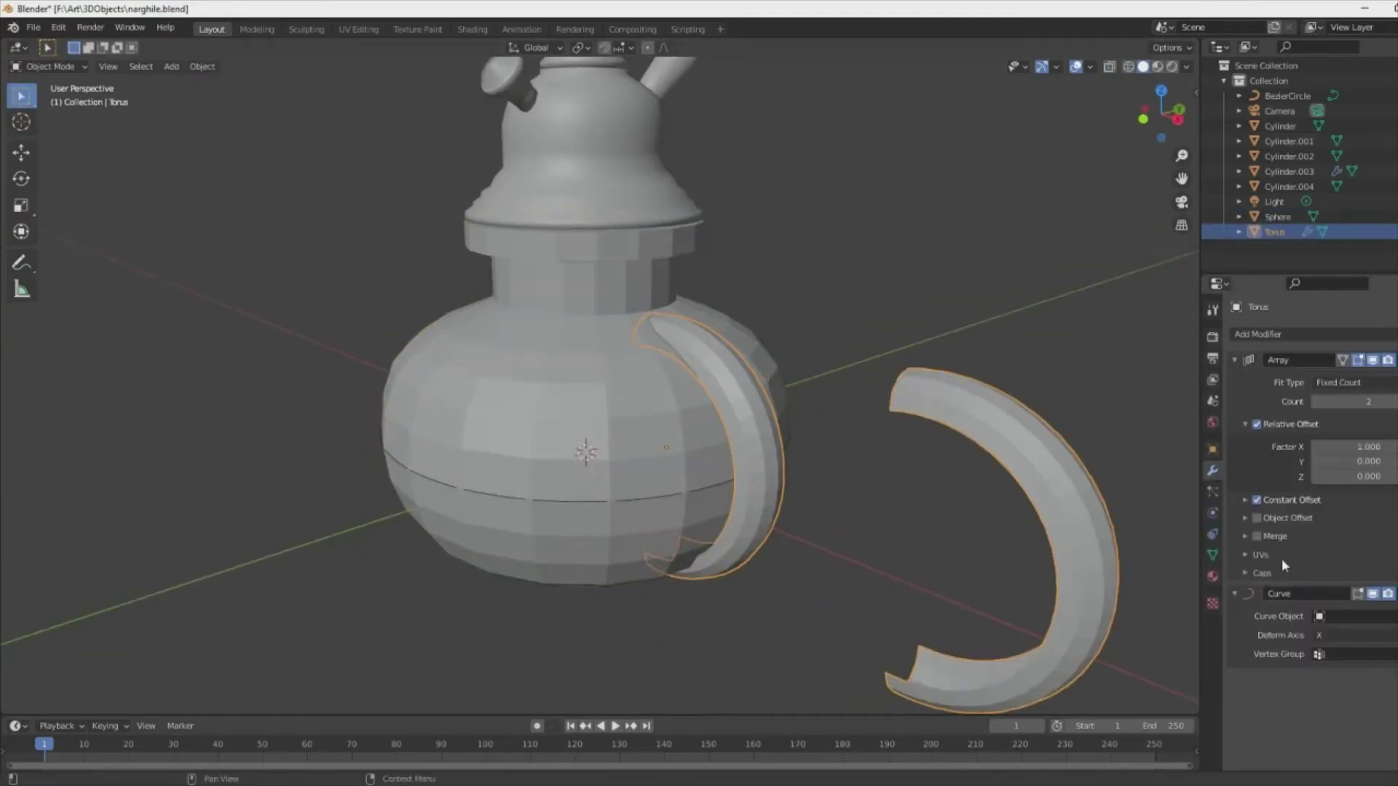
click(1352, 616)
click(1339, 640)
middle_drag(583, 437, 682, 428)
key(KP_7)
key(shift+z)
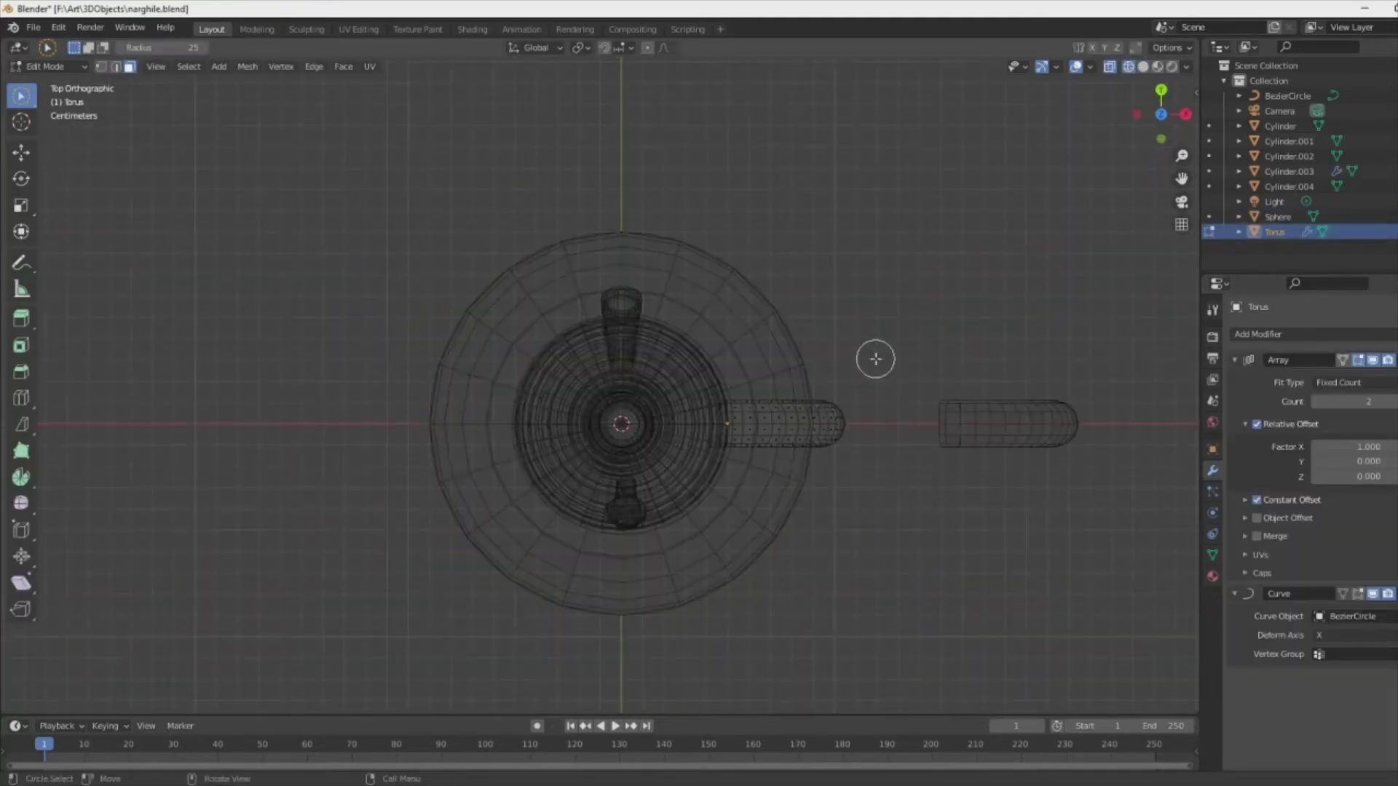
click(737, 286)
click(1083, 255)
middle_drag(1082, 255, 946, 306)
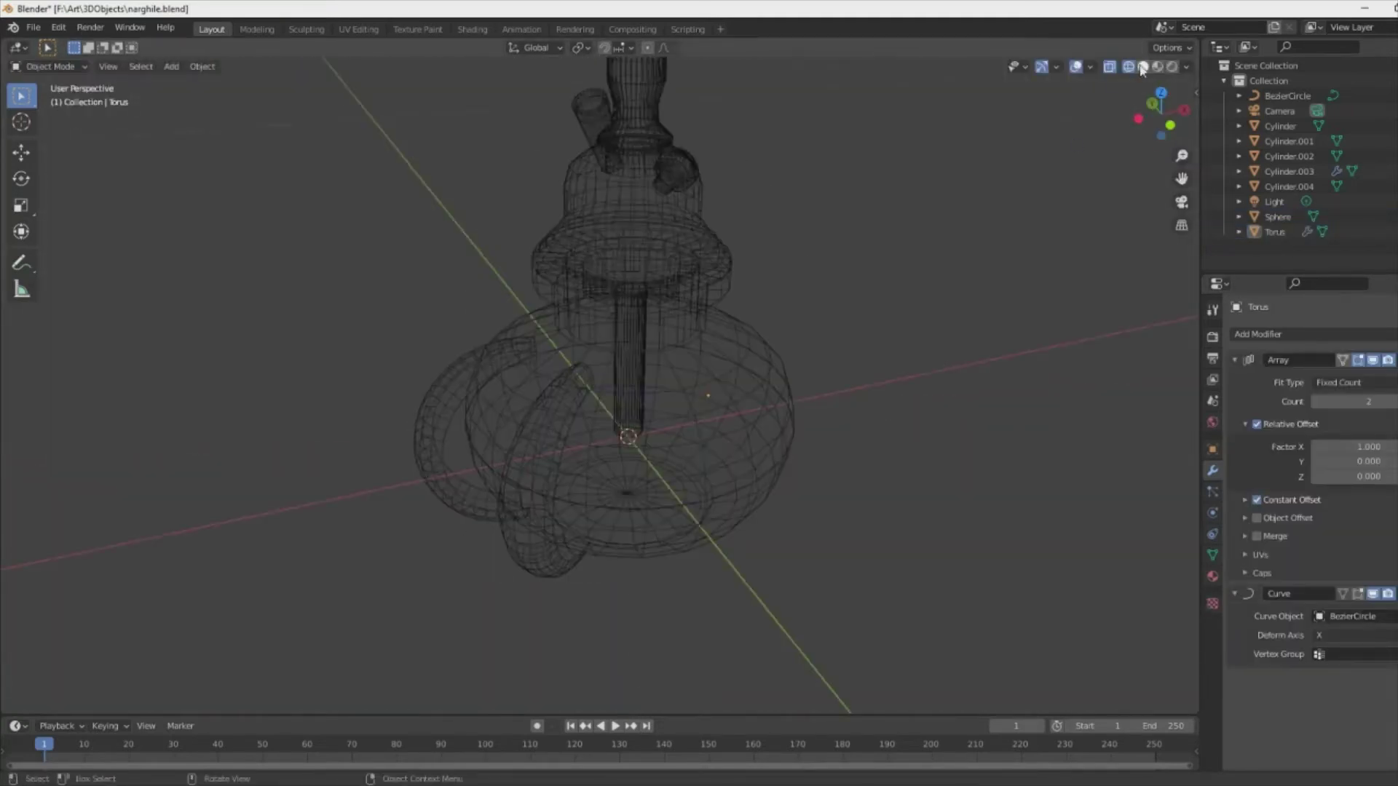
key(shift+z)
- Tune the Array: rib count, constant offset off, merge on, spacing factor 0.950
drag(1347, 402, 1380, 401)
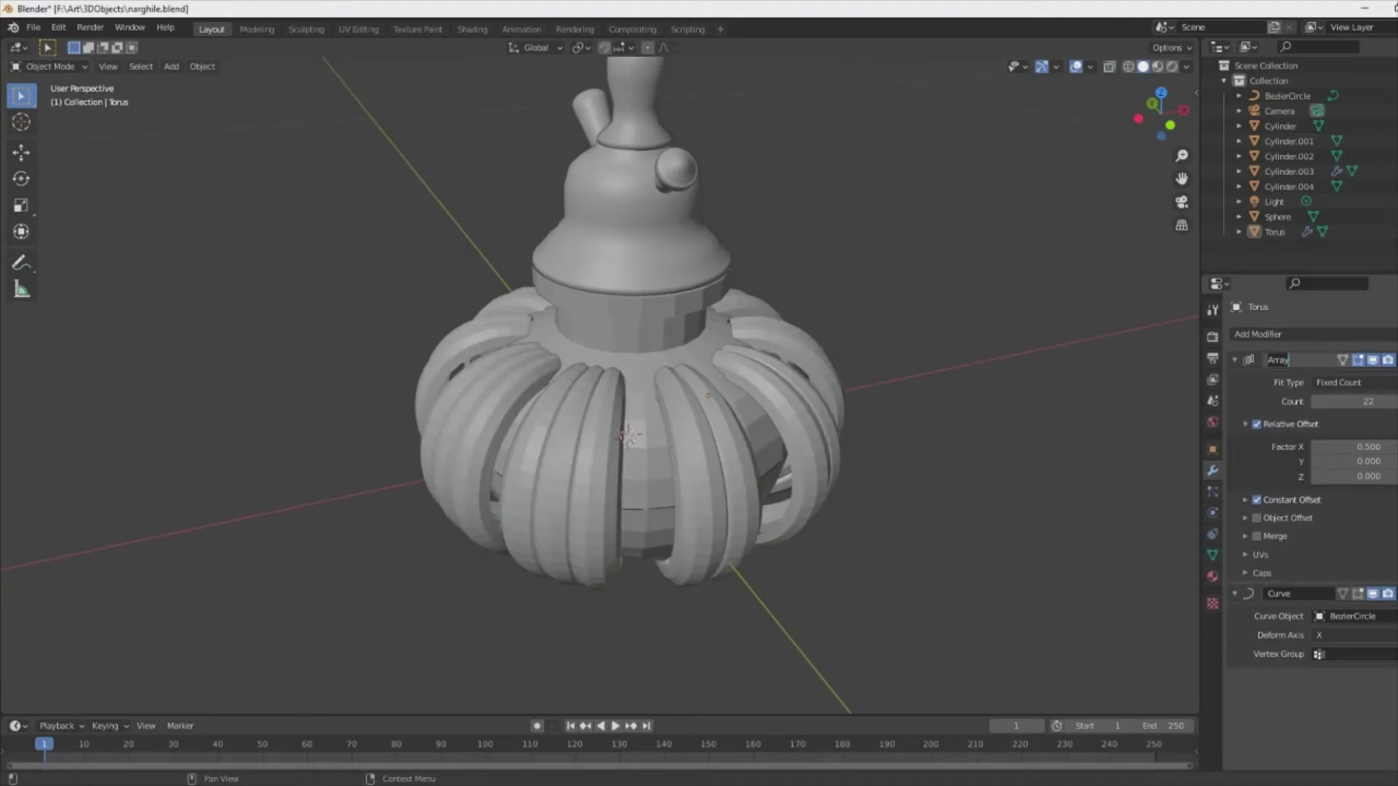
drag(1347, 446, 1316, 446)
click(1256, 500)
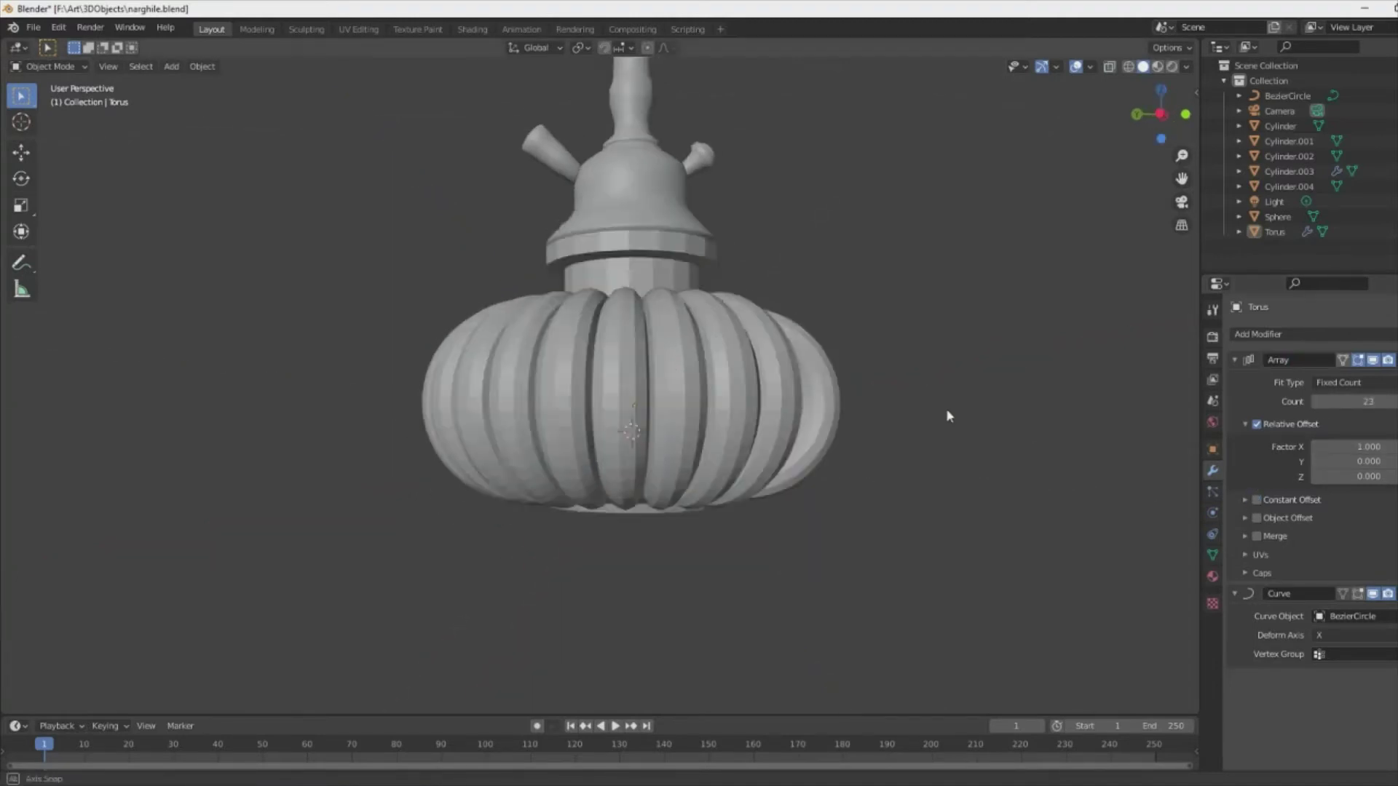
middle_drag(945, 409, 945, 349)
drag(1346, 402, 1361, 401)
drag(1317, 446, 1339, 446)
click(1257, 536)
middle_drag(947, 408, 946, 364)
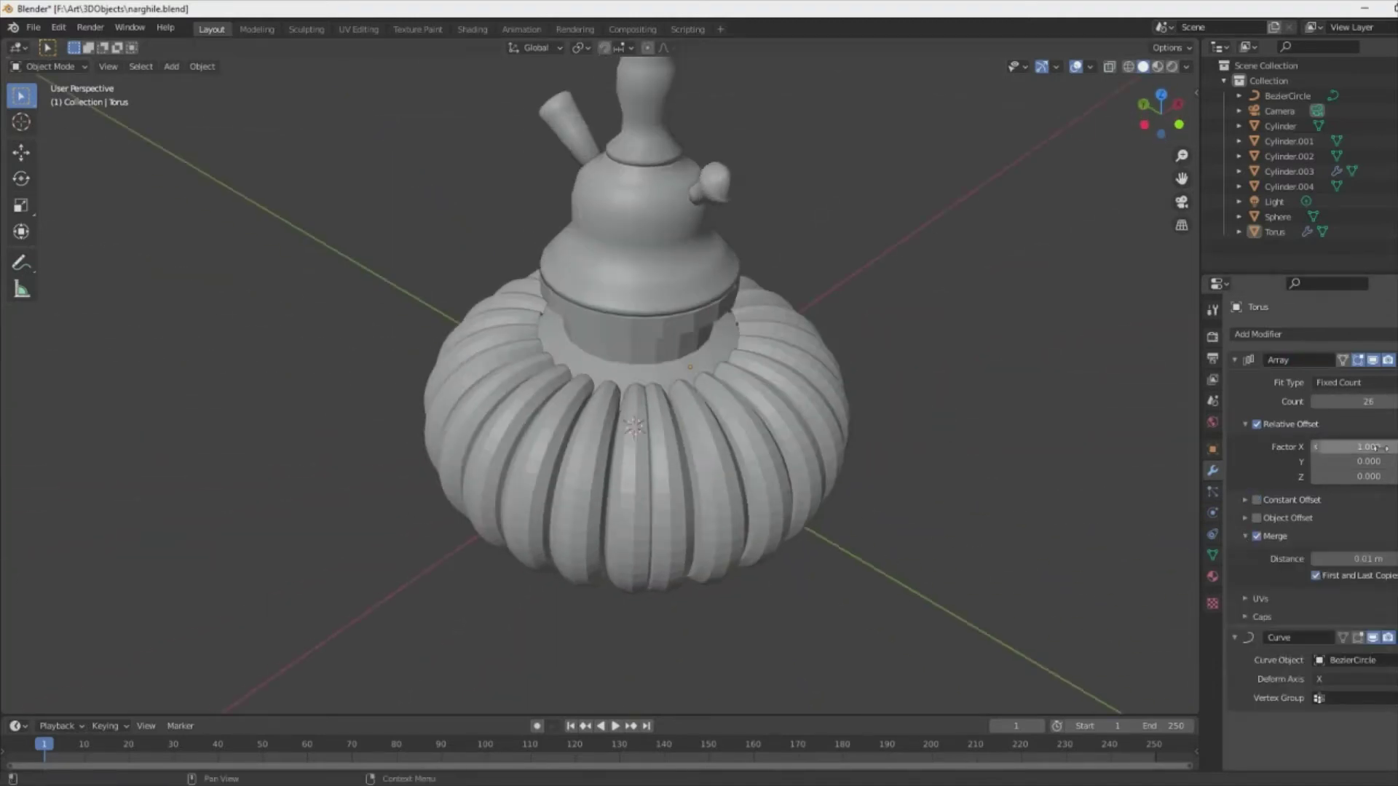
drag(1347, 447, 1368, 446)
mouse_move(981, 408)
middle_down()
mouse_move(981, 338)
mouse_move(1021, 527)
middle_up()
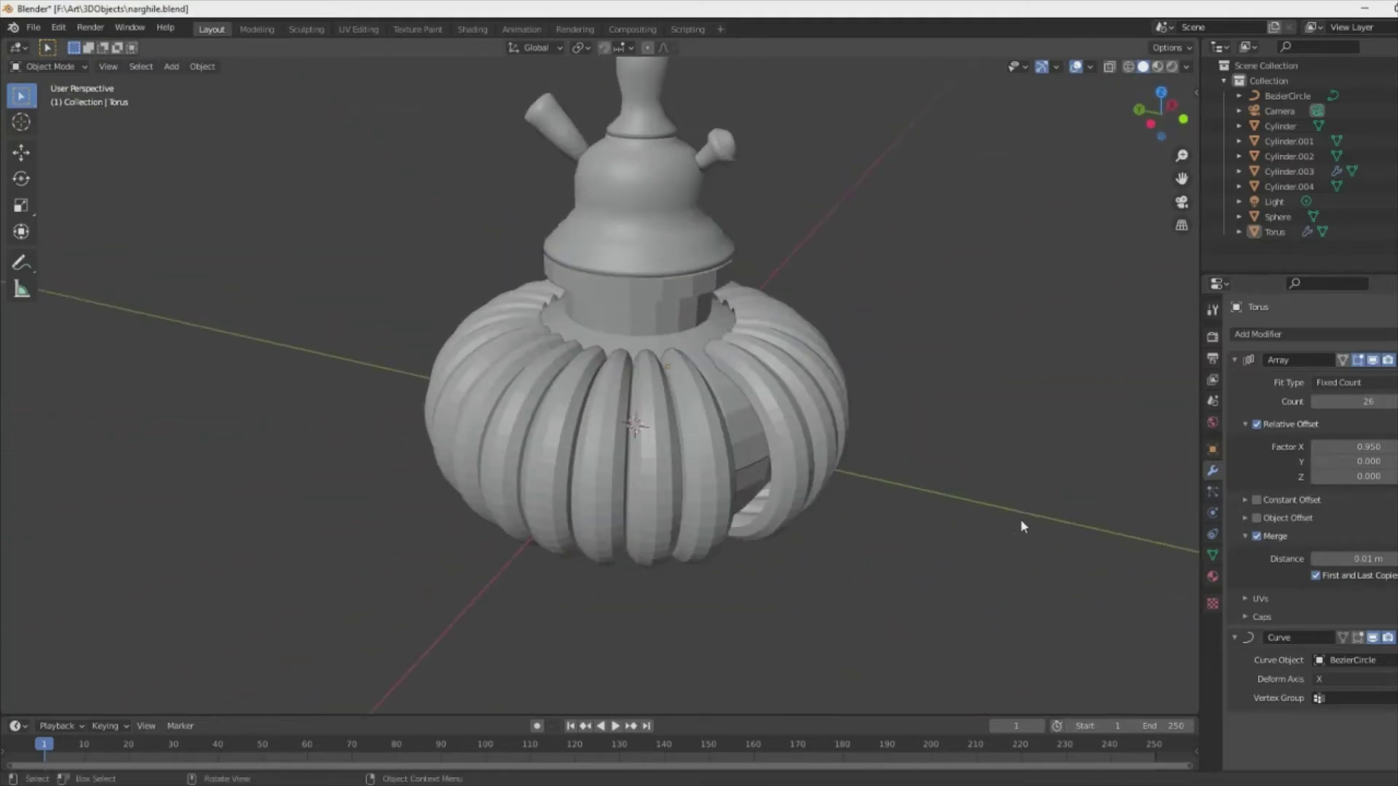
- Scale the Bezier circle to 0.967 and enlarge the ribbed body to 1.242
click(1287, 95)
key(s)
click(1092, 603)
mouse_move(1092, 603)
middle_down()
mouse_move(977, 577)
mouse_move(879, 602)
mouse_move(655, 505)
middle_up()
click(655, 506)
key(s)
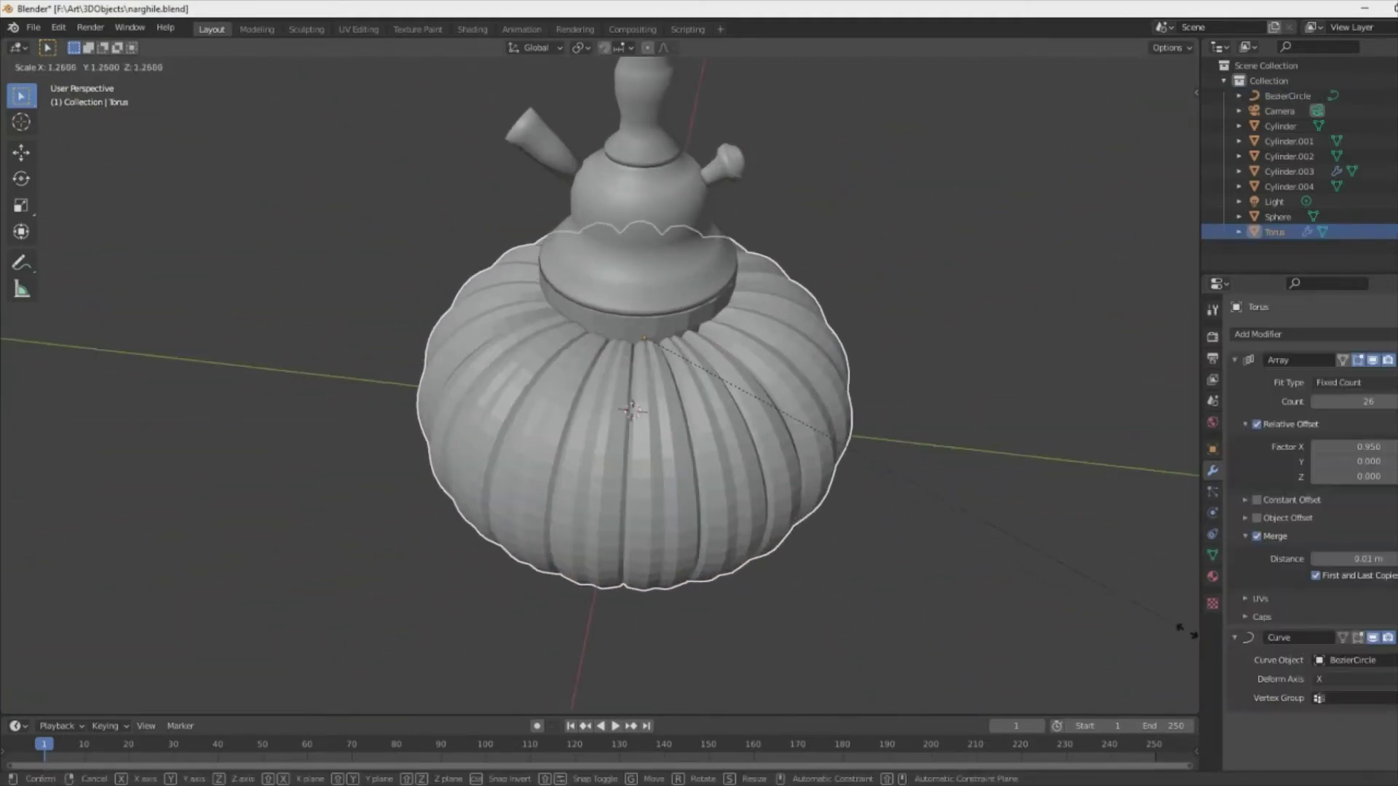
click(1180, 627)
- Flatten the ribbed body vertically to 0.832
middle_drag(986, 505, 963, 345)
scroll(963, 345, up, 5)
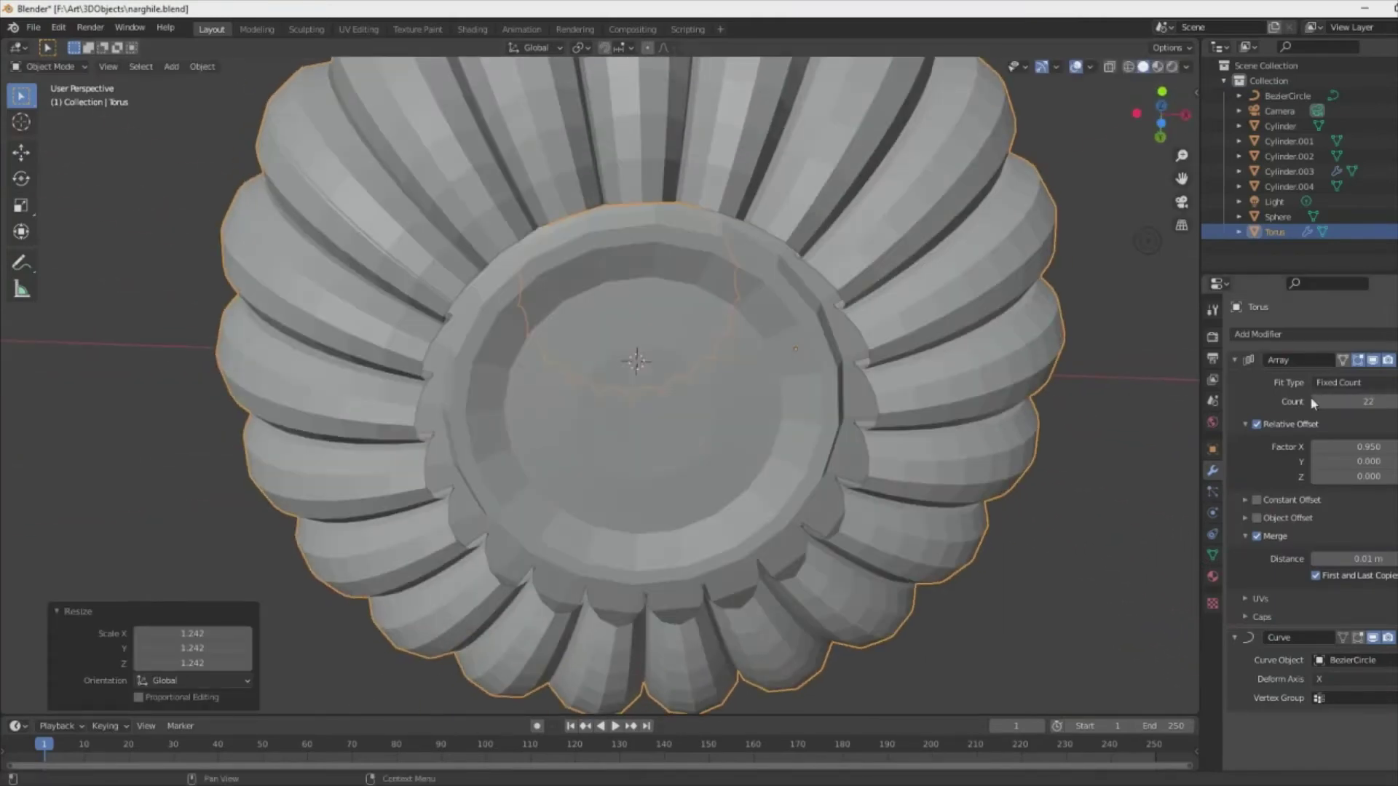
scroll(1196, 410, down, 5)
mouse_move(1196, 410)
middle_down()
mouse_move(965, 334)
mouse_move(688, 365)
middle_up()
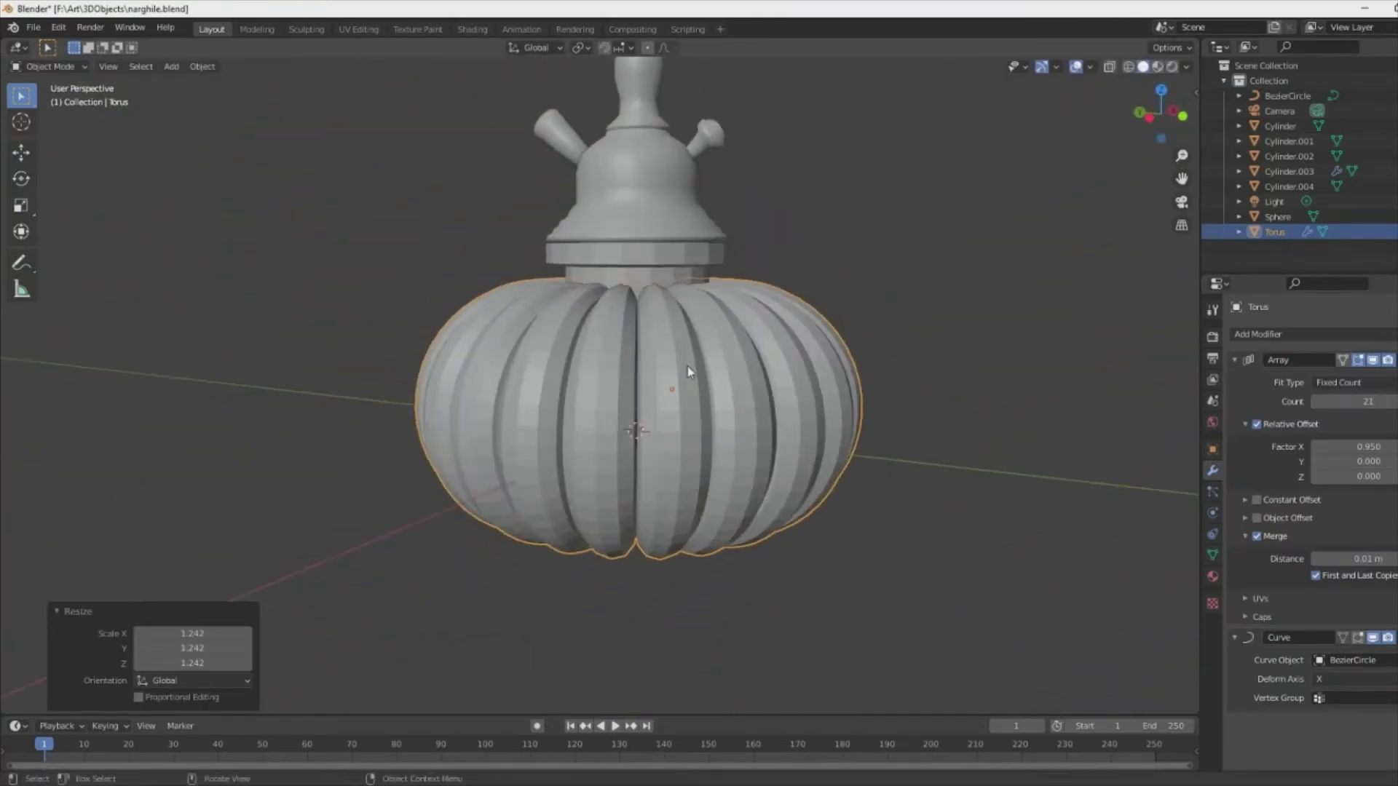
key(s)
click(671, 357)
middle_drag(670, 421, 945, 471)
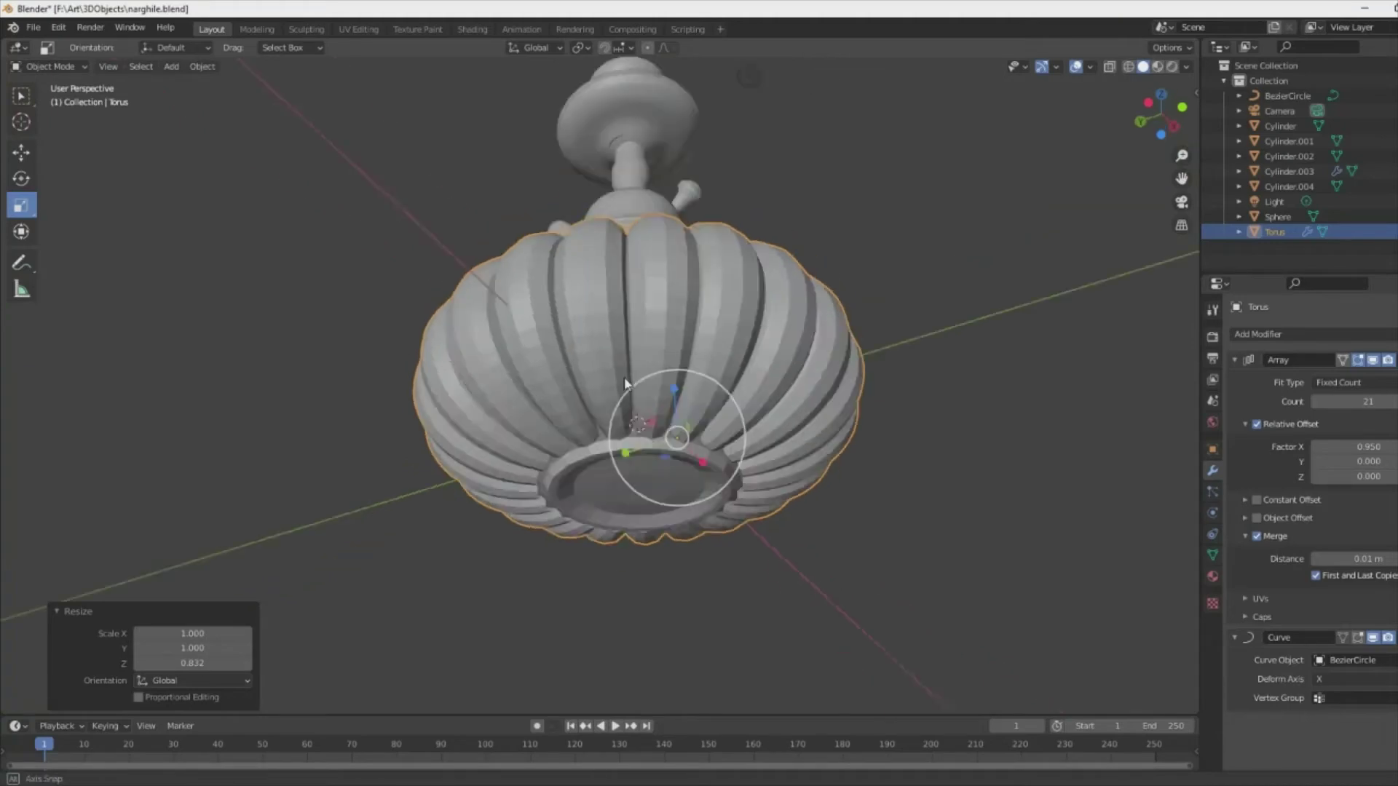
click(945, 471)
- Flatten the ribbed torus's top edge loop along Z to 0.138
mouse_move(740, 398)
middle_down()
mouse_move(667, 580)
mouse_move(714, 459)
middle_up()
key(Tab)
key(c)
mouse_move(820, 391)
middle_down()
mouse_move(634, 430)
mouse_move(437, 328)
middle_up()
mouse_move(655, 437)
middle_down()
mouse_move(692, 473)
mouse_move(764, 473)
mouse_move(713, 495)
mouse_move(700, 519)
mouse_move(875, 388)
mouse_move(32, 362)
middle_up()
key(Tab)
scroll(700, 520, up, 4)
key(Tab)
click(72, 129)
scroll(819, 324, up, 3)
scroll(819, 323, up, 1)
click(813, 227)
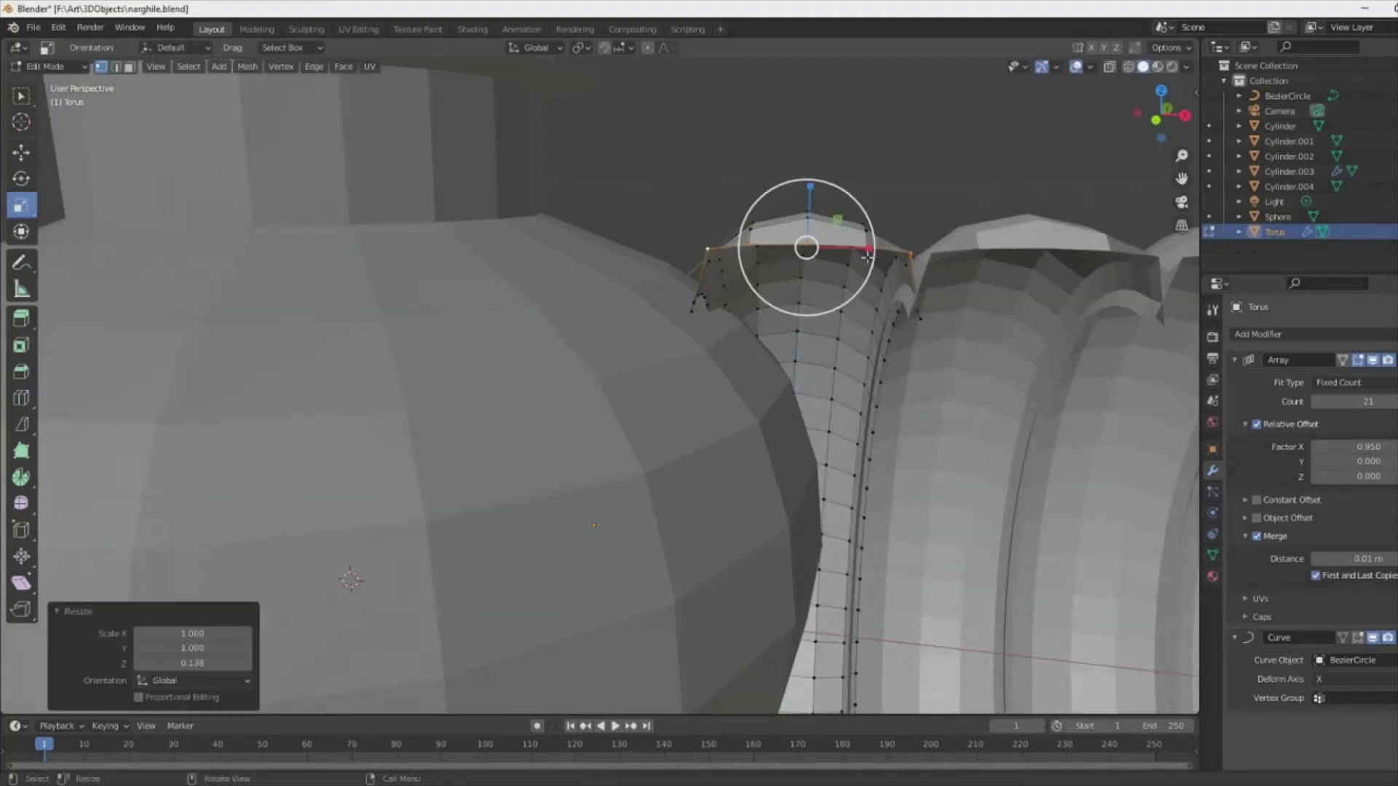
key(Tab)
- Inspect the trimmed rib tops at the neck, then select the sphere body for editing
mouse_move(813, 228)
middle_down()
mouse_move(950, 251)
mouse_move(920, 286)
mouse_move(785, 302)
mouse_move(605, 371)
mouse_move(1048, 537)
mouse_move(851, 625)
middle_up()
key(Tab)
right_click(1070, 520)
mouse_move(925, 377)
middle_down()
mouse_move(924, 473)
mouse_move(1033, 302)
mouse_move(786, 349)
mouse_move(777, 364)
mouse_move(837, 371)
mouse_move(849, 295)
mouse_move(758, 382)
middle_up()
key(Tab)
scroll(851, 373, down, 3)
click(710, 279)
key(Tab)
key(Tab)
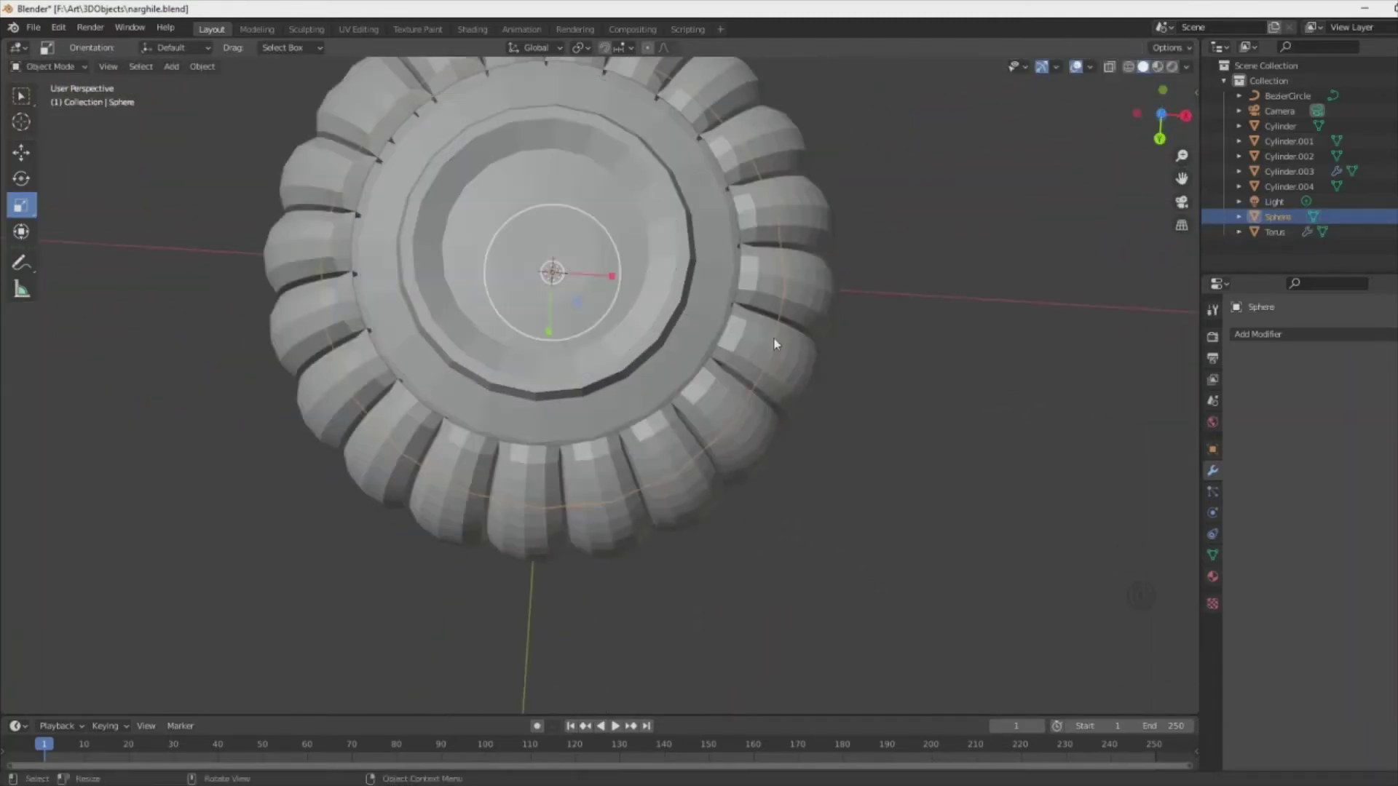
- Separate the sphere's central top disc into a new object, Sphere.001
key(KP_5)
scroll(772, 338, up, 2)
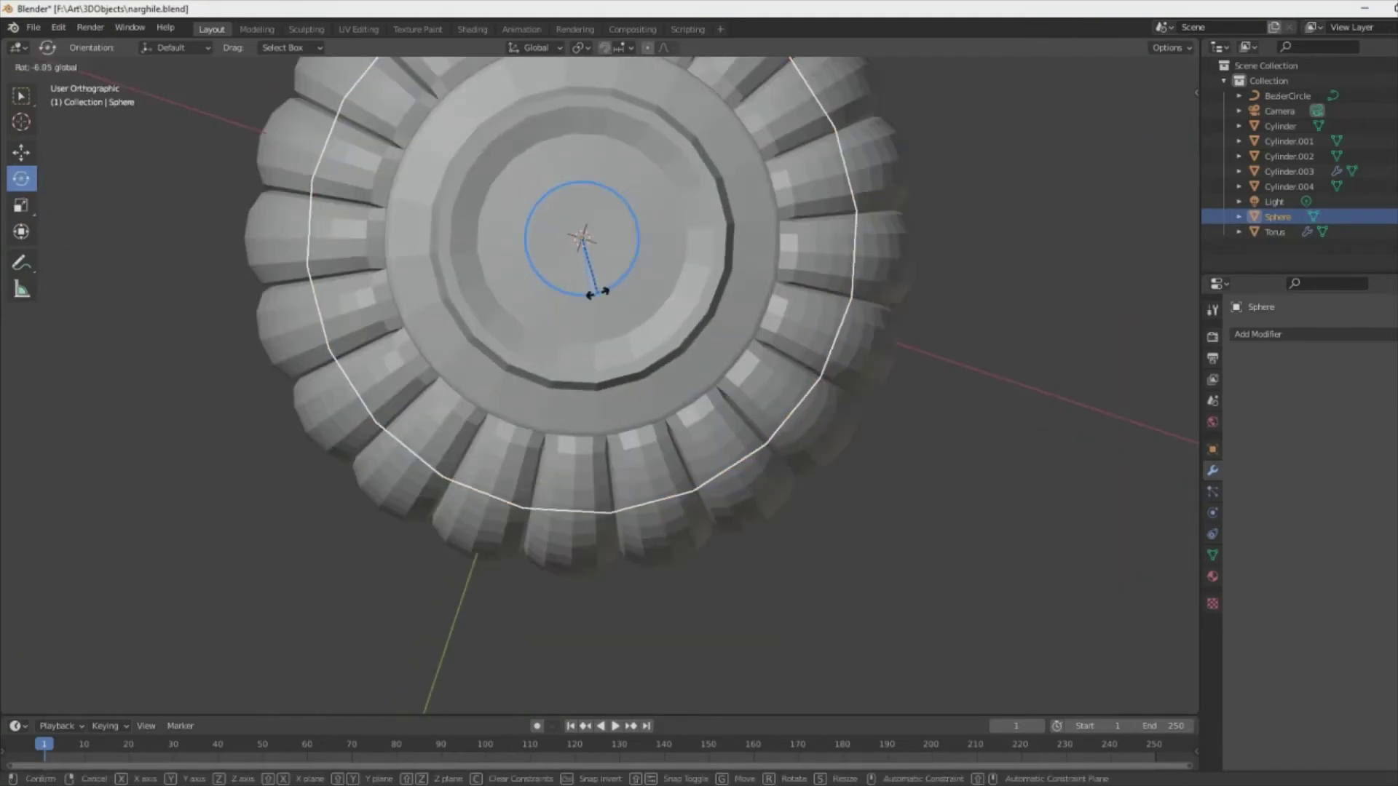
click(597, 293)
click(752, 355)
middle_drag(753, 355, 749, 302)
key(Tab)
scroll(756, 282, up, 2)
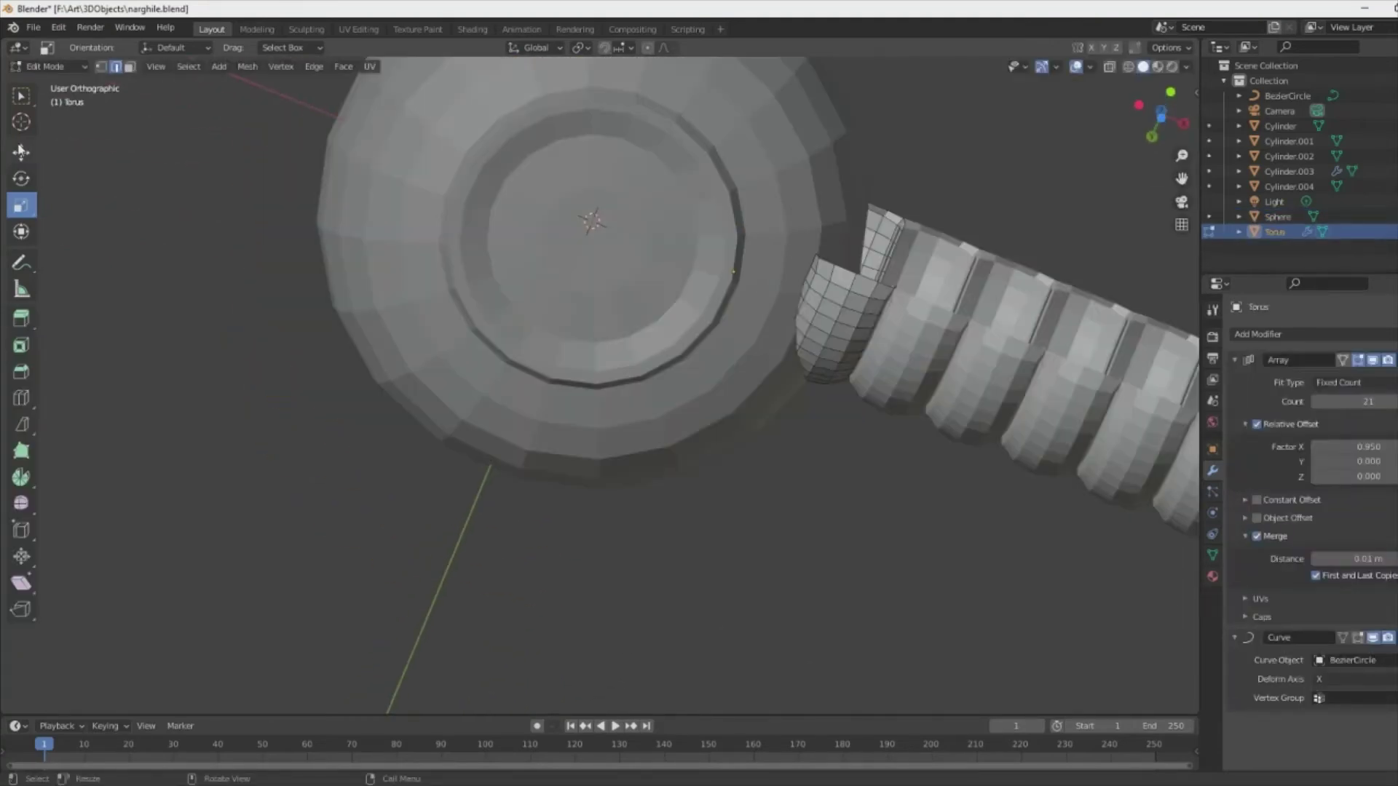
click(80, 161)
key(Tab)
scroll(554, 324, down, 3)
click(553, 325)
key(Tab)
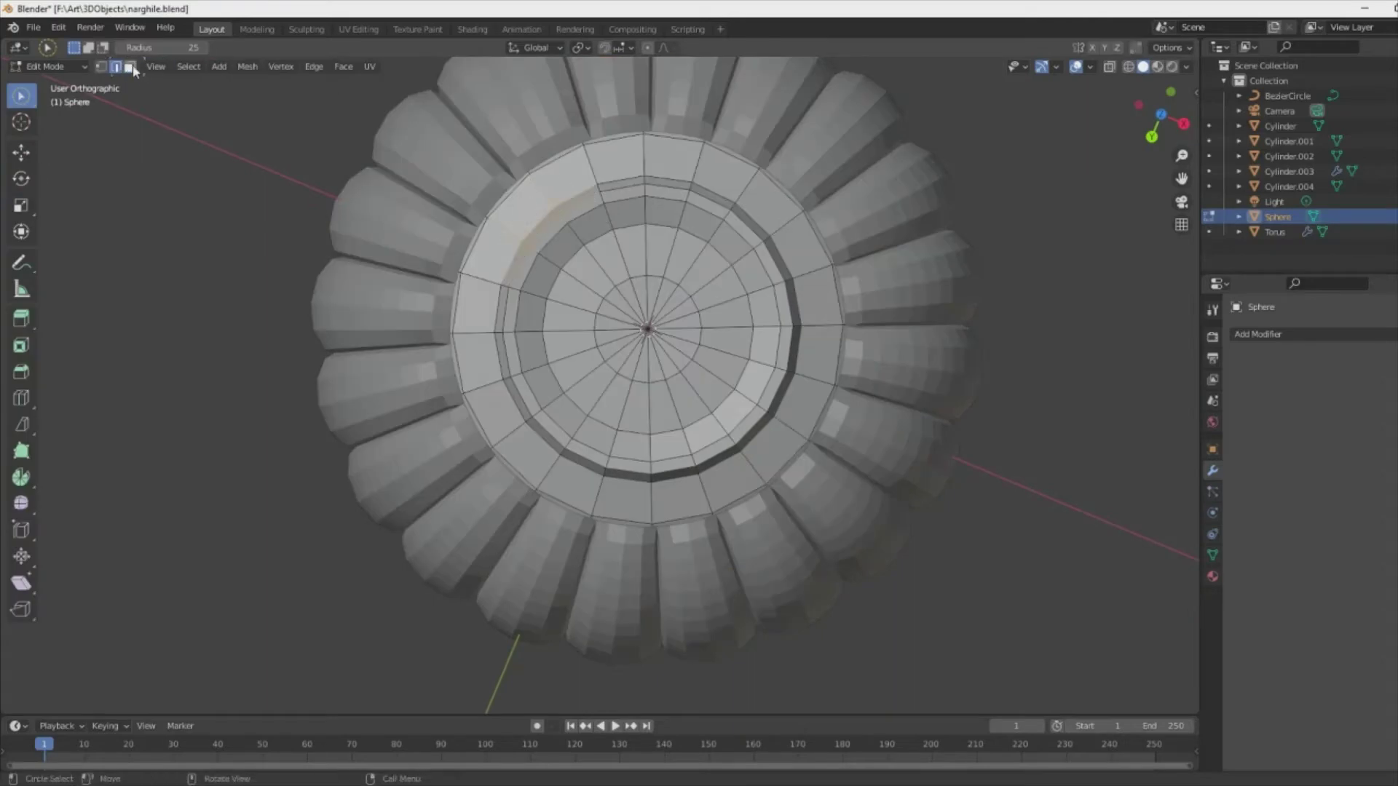
drag(587, 438, 619, 313)
key(ctrl+p)
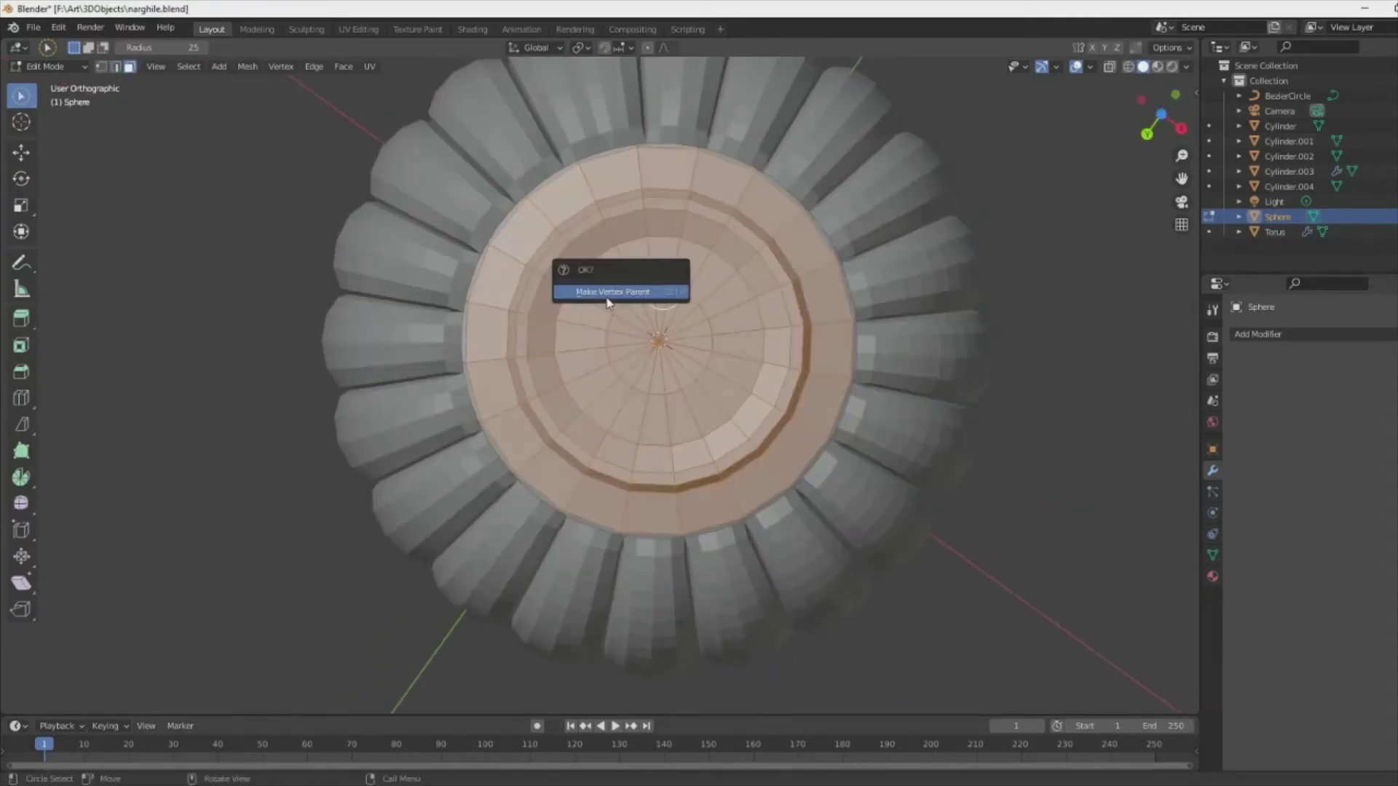
click(613, 300)
- Hide the Cylinder stem and raise a collar ring from the sphere top
mouse_move(755, 290)
middle_down()
mouse_move(764, 334)
mouse_move(801, 167)
mouse_move(839, 153)
mouse_move(634, 152)
middle_up()
scroll(839, 153, down, 3)
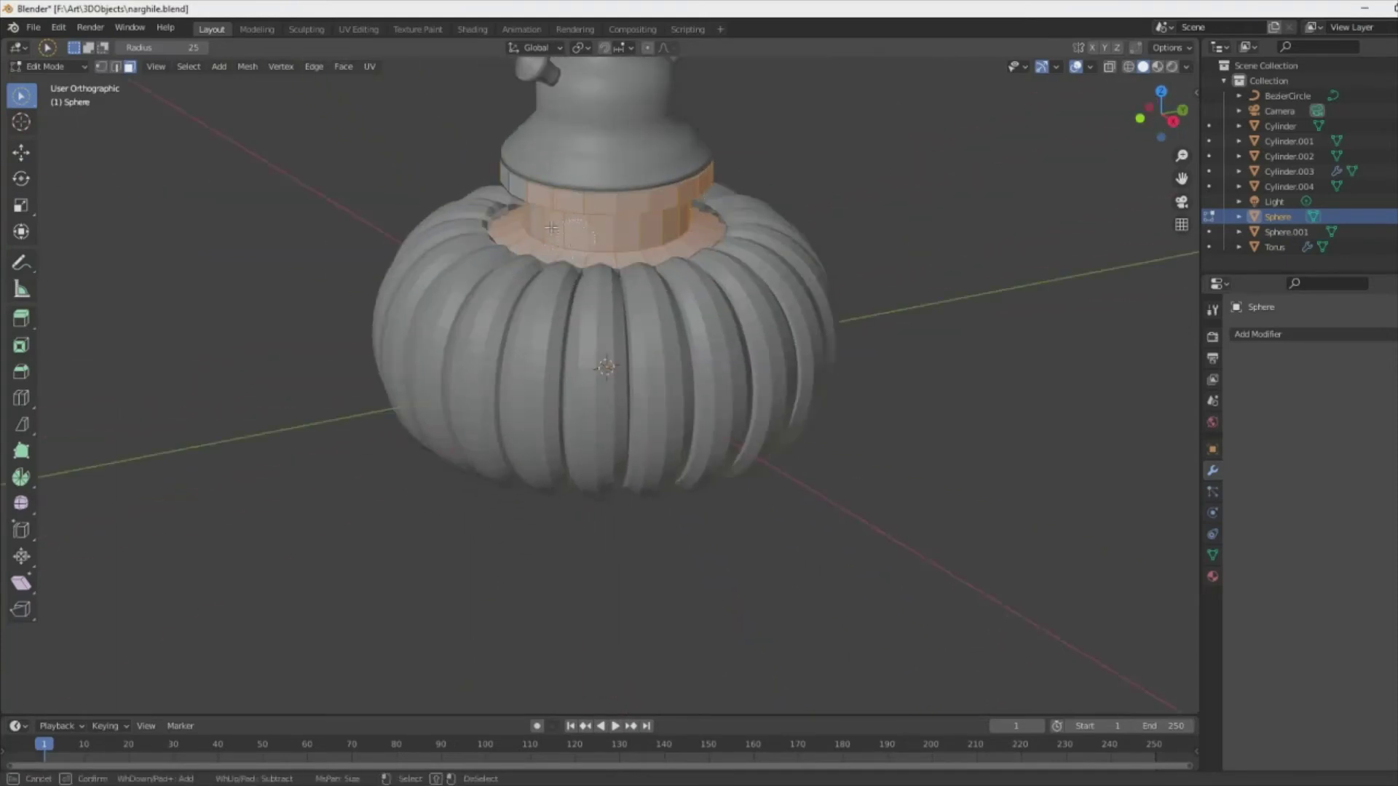
key(Tab)
click(633, 153)
key(h)
key(Tab)
mouse_move(618, 222)
middle_down()
mouse_move(546, 160)
mouse_move(305, 72)
middle_up()
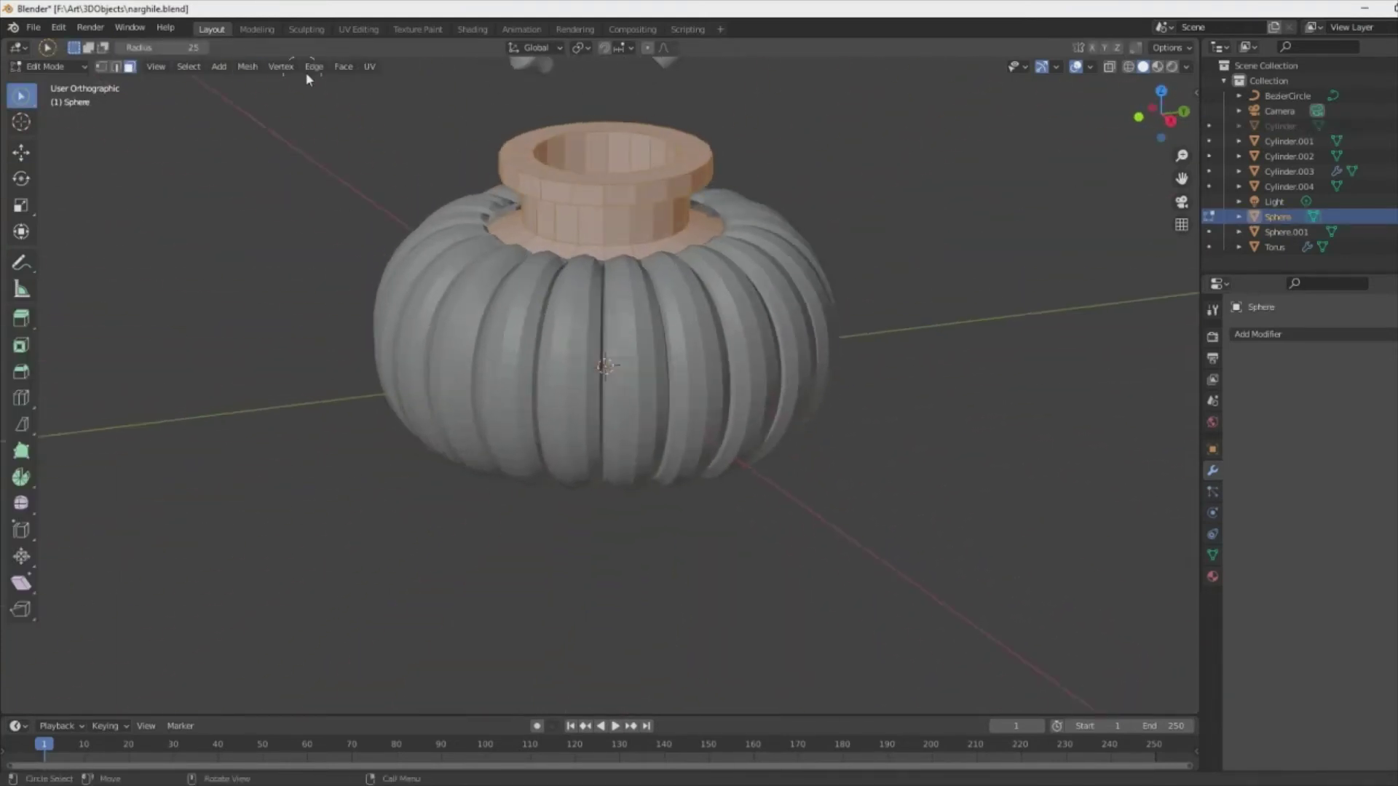
click(188, 66)
click(200, 97)
middle_drag(211, 115, 474, 227)
scroll(474, 227, down, 3)
mouse_move(193, 84)
middle_down()
mouse_move(484, 224)
mouse_move(792, 302)
mouse_move(762, 122)
mouse_move(837, 400)
middle_up()
- Extrude the sphere's rim edge upward and widen it to about 1.083 scale
key(Tab)
click(792, 302)
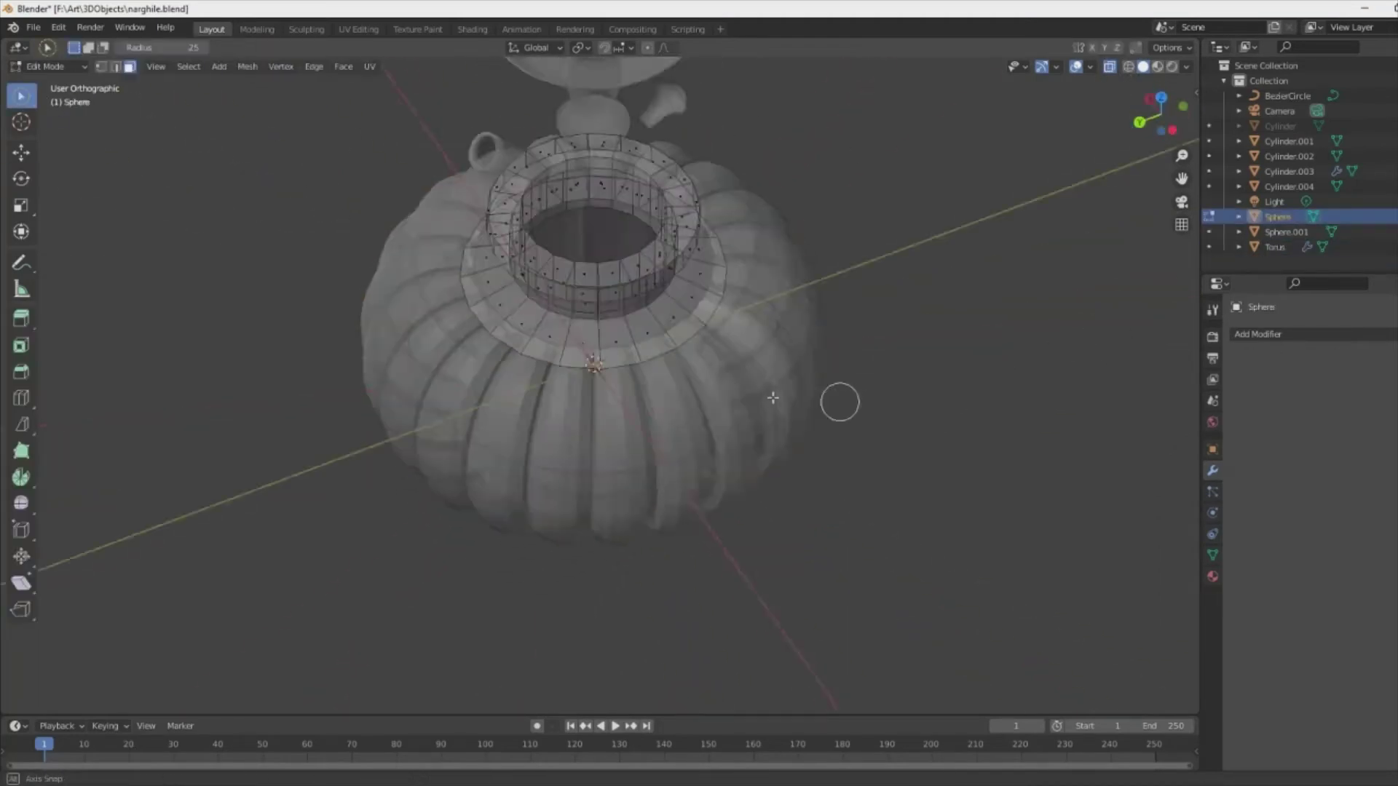
click(762, 303)
key(Tab)
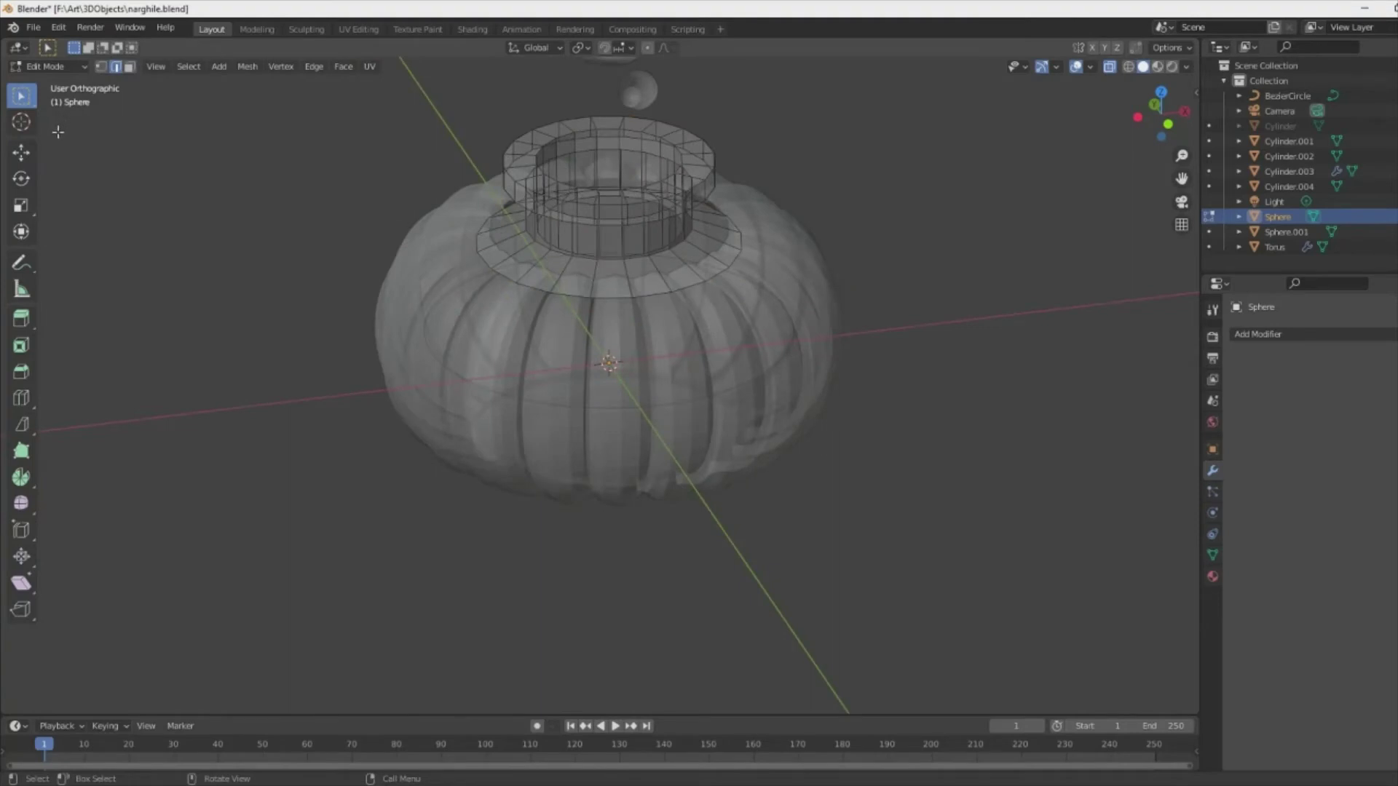
middle_drag(628, 291, 866, 209)
key(g)
key(z)
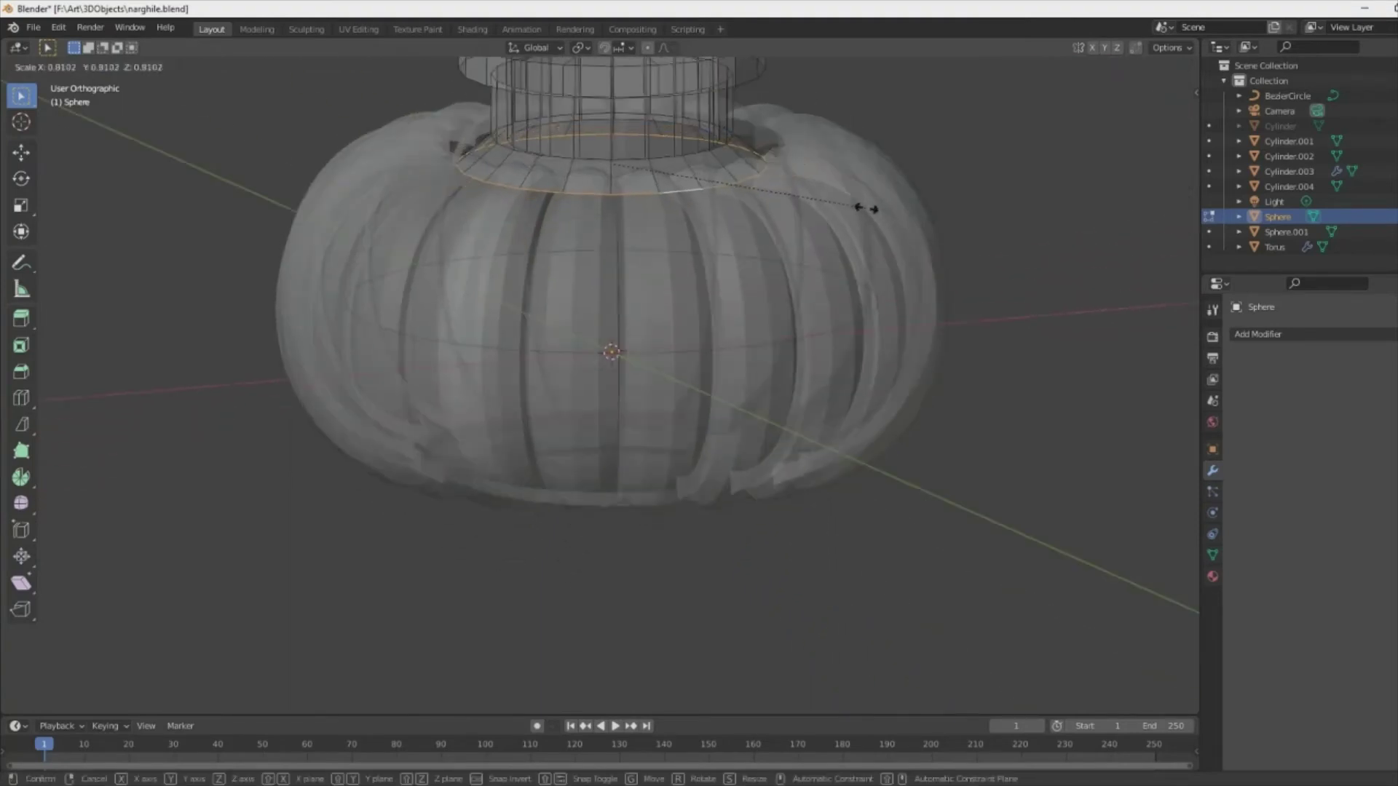
click(773, 266)
key(s)
mouse_move(774, 266)
middle_down()
mouse_move(757, 279)
mouse_move(771, 196)
mouse_move(658, 407)
mouse_move(699, 291)
middle_up()
click(763, 279)
click(772, 198)
key(Tab)
- Select the separated Sphere.001 disc and enter Edit Mode on it
click(658, 451)
key(Tab)
scroll(721, 160, up, 2)
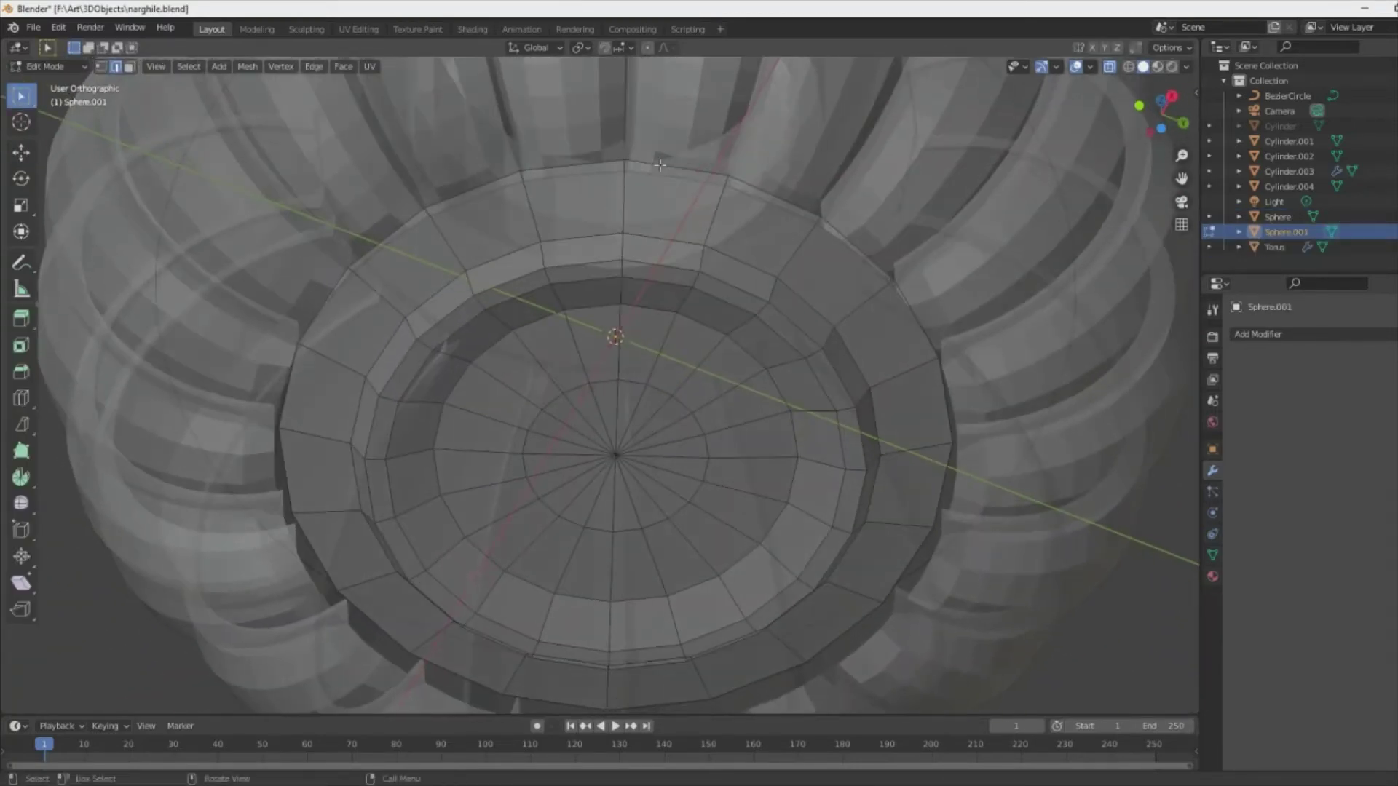
scroll(720, 160, up, 2)
- Enlarge the Sphere.001 disc slightly and inspect the torus rib ends
key(s)
click(764, 190)
key(Tab)
scroll(765, 189, down, 4)
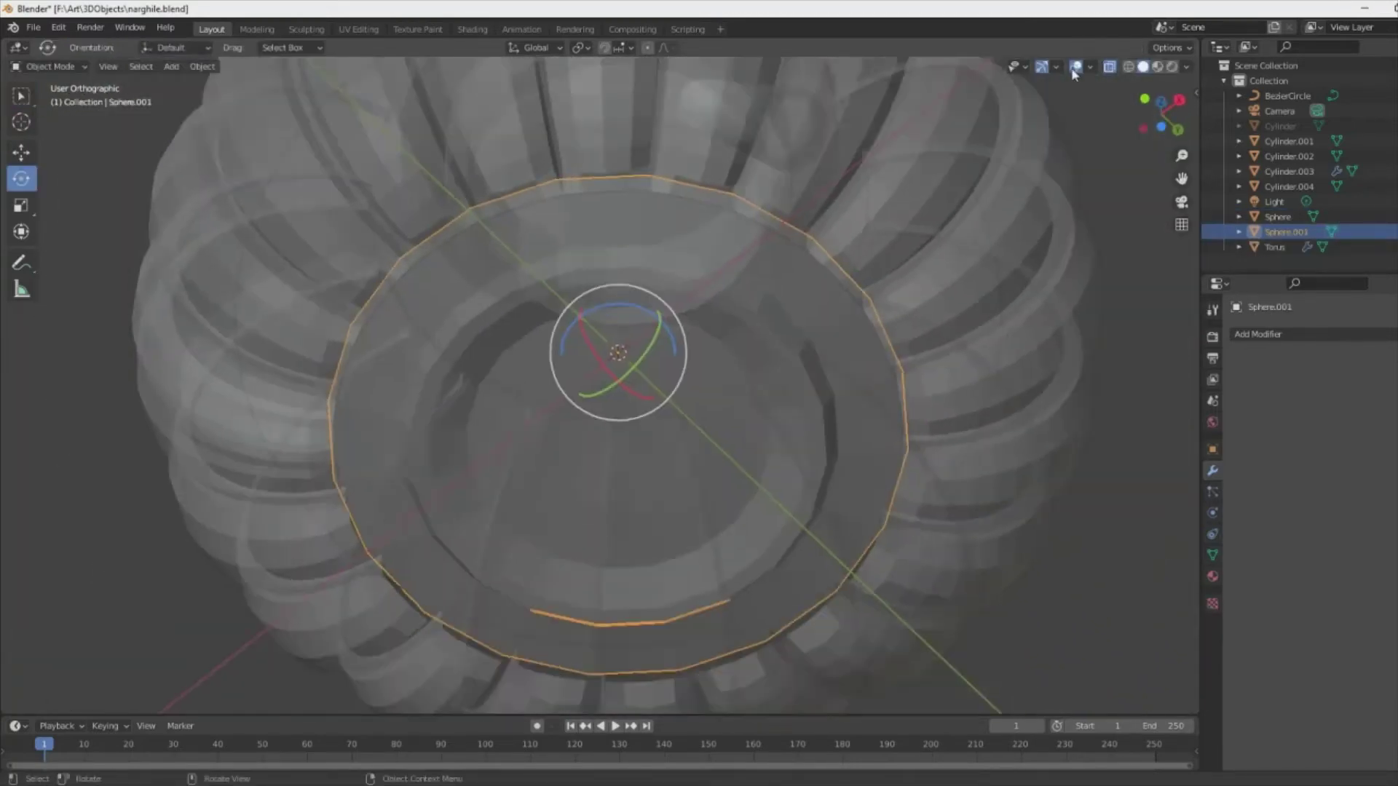
click(827, 312)
mouse_move(826, 311)
middle_down()
mouse_move(1086, 317)
mouse_move(496, 157)
mouse_move(466, 510)
middle_up()
key(Tab)
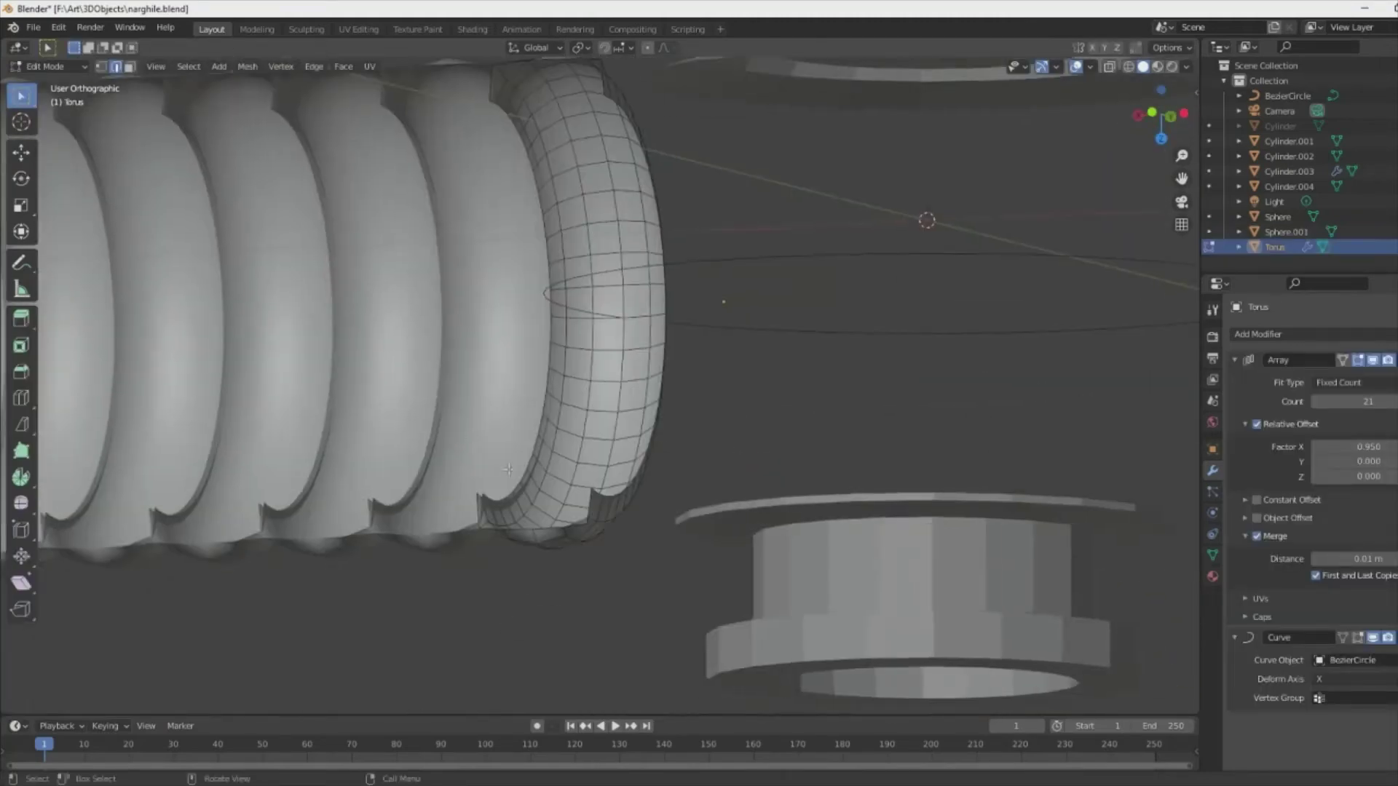
scroll(481, 627, up, 3)
middle_drag(579, 627, 539, 61)
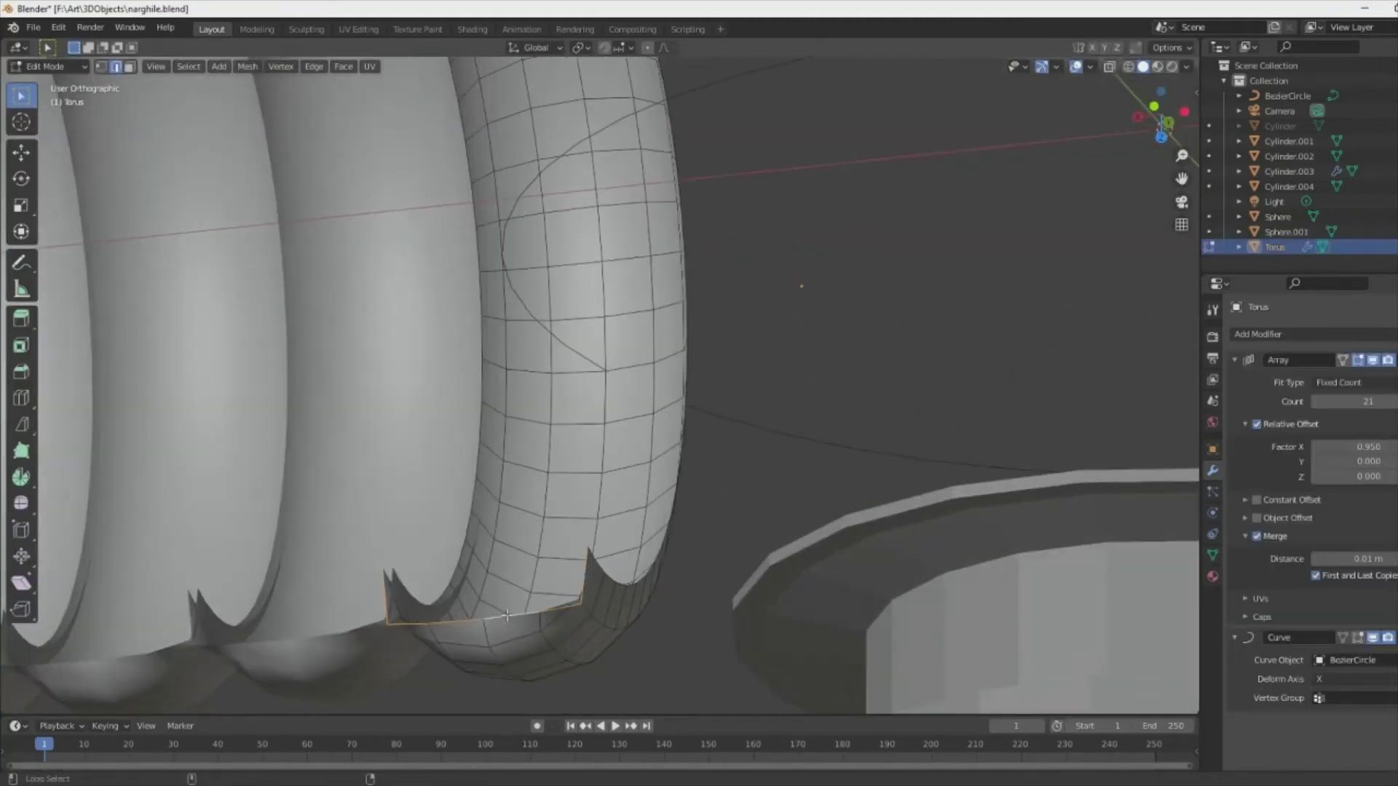
scroll(539, 61, up, 3)
key(Tab)
scroll(574, 228, down, 5)
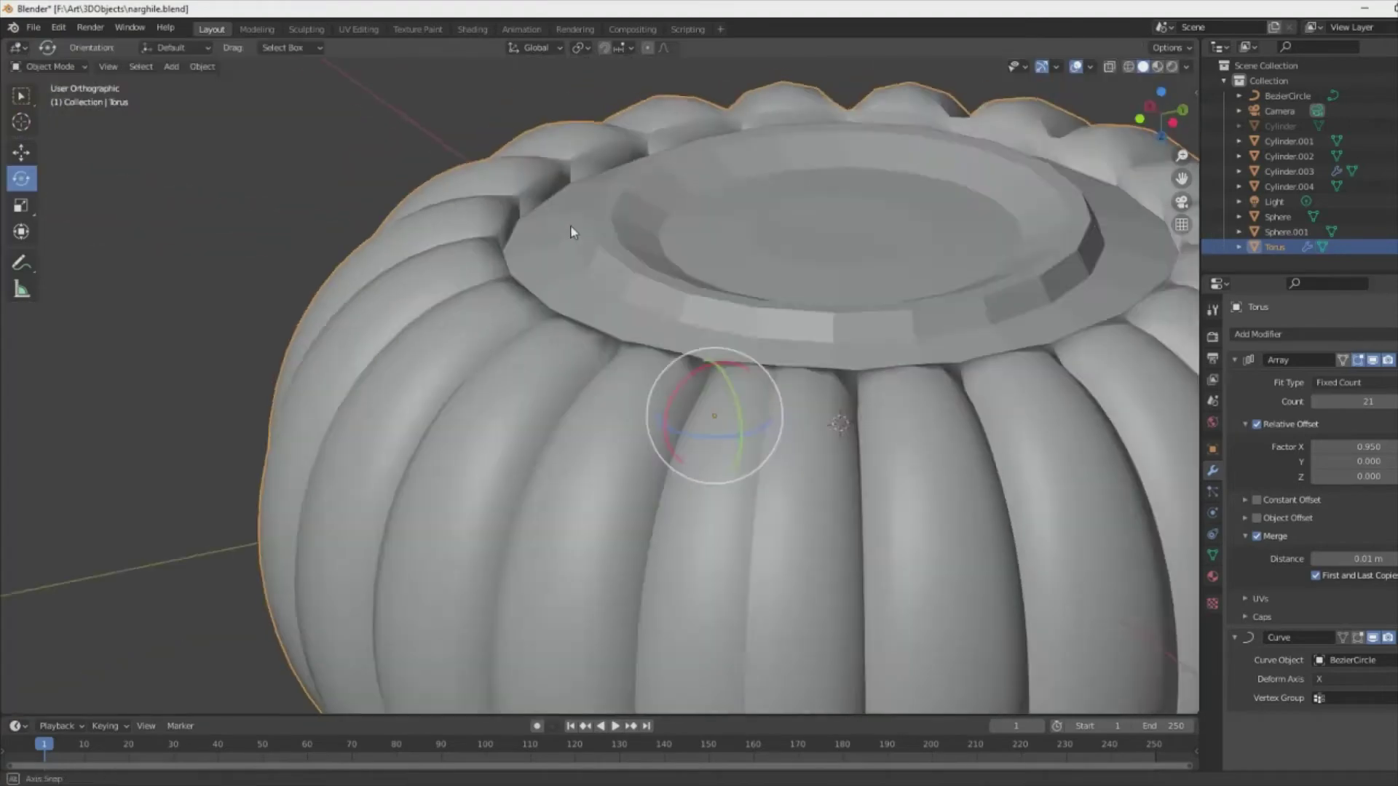
- Nudge the rim up slightly along Z and convert the arrayed torus ribs to mesh
click(488, 221)
scroll(692, 272, up, 4)
middle_drag(692, 272, 636, 412)
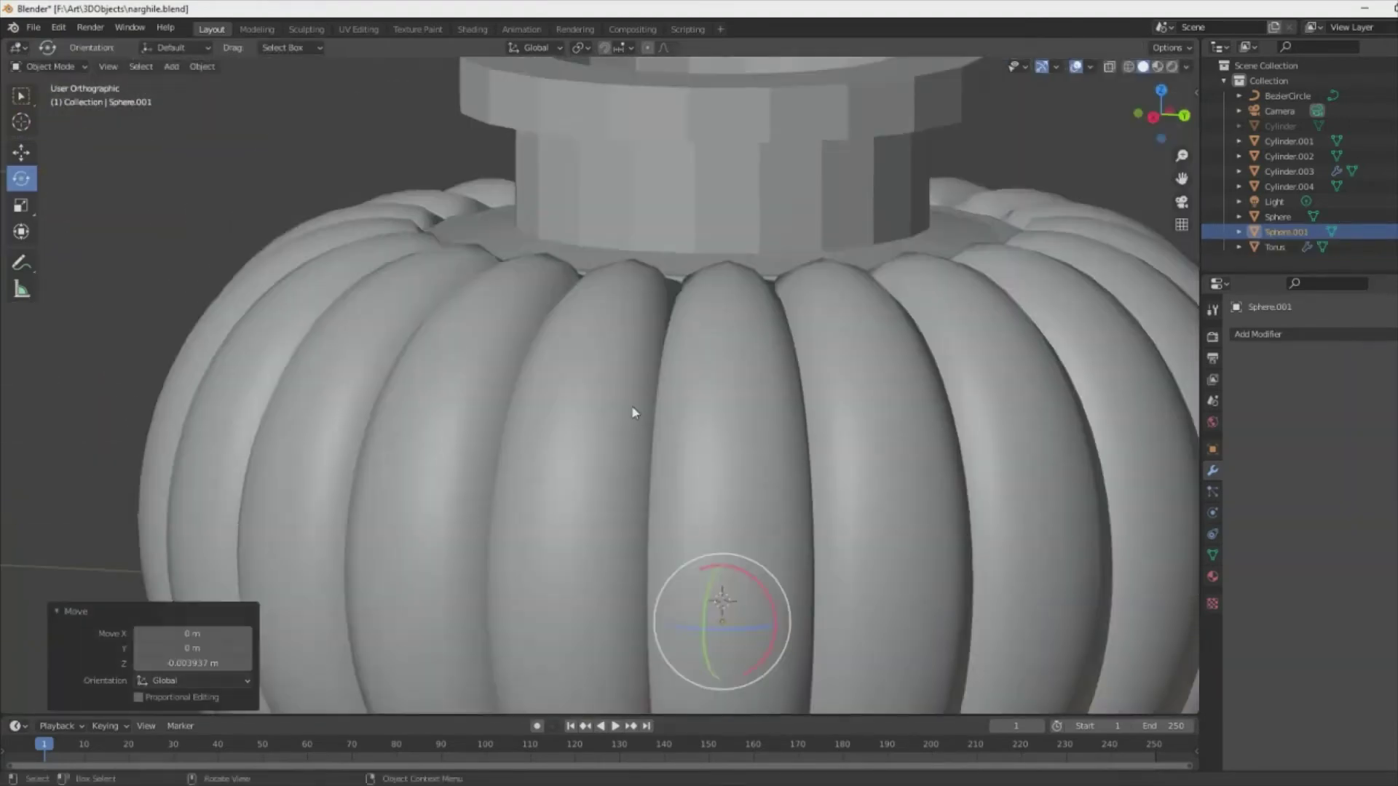
scroll(656, 400, down, 4)
click(662, 401)
key(Tab)
scroll(694, 325, up, 5)
mouse_move(694, 324)
middle_down()
mouse_move(696, 229)
mouse_move(731, 314)
mouse_move(786, 327)
middle_up()
click(697, 234)
click(723, 313)
key(Tab)
click(702, 530)
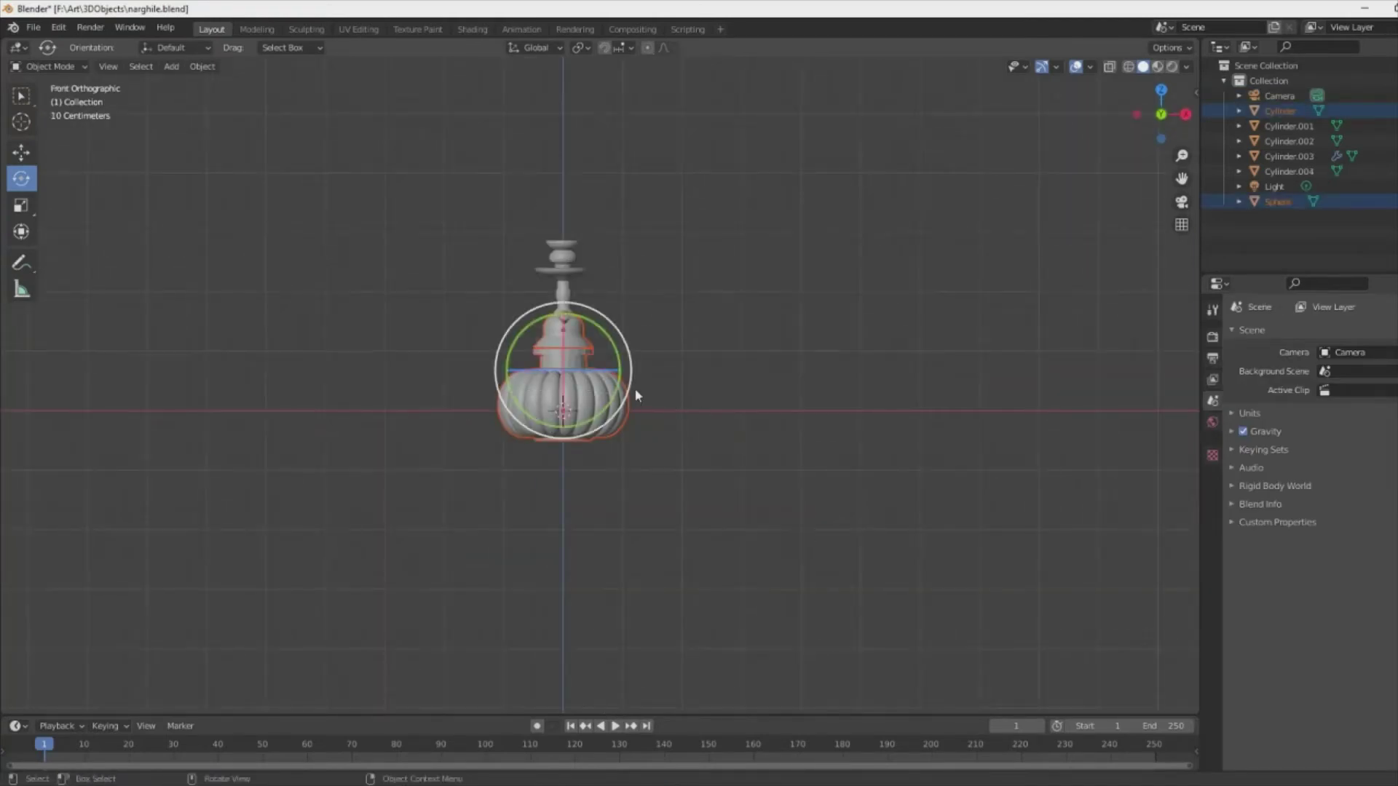
- Select all linked parts of the joined body and narrow it to 0.835 in X and Y
key(Tab)
scroll(601, 386, up, 4)
click(188, 66)
click(346, 304)
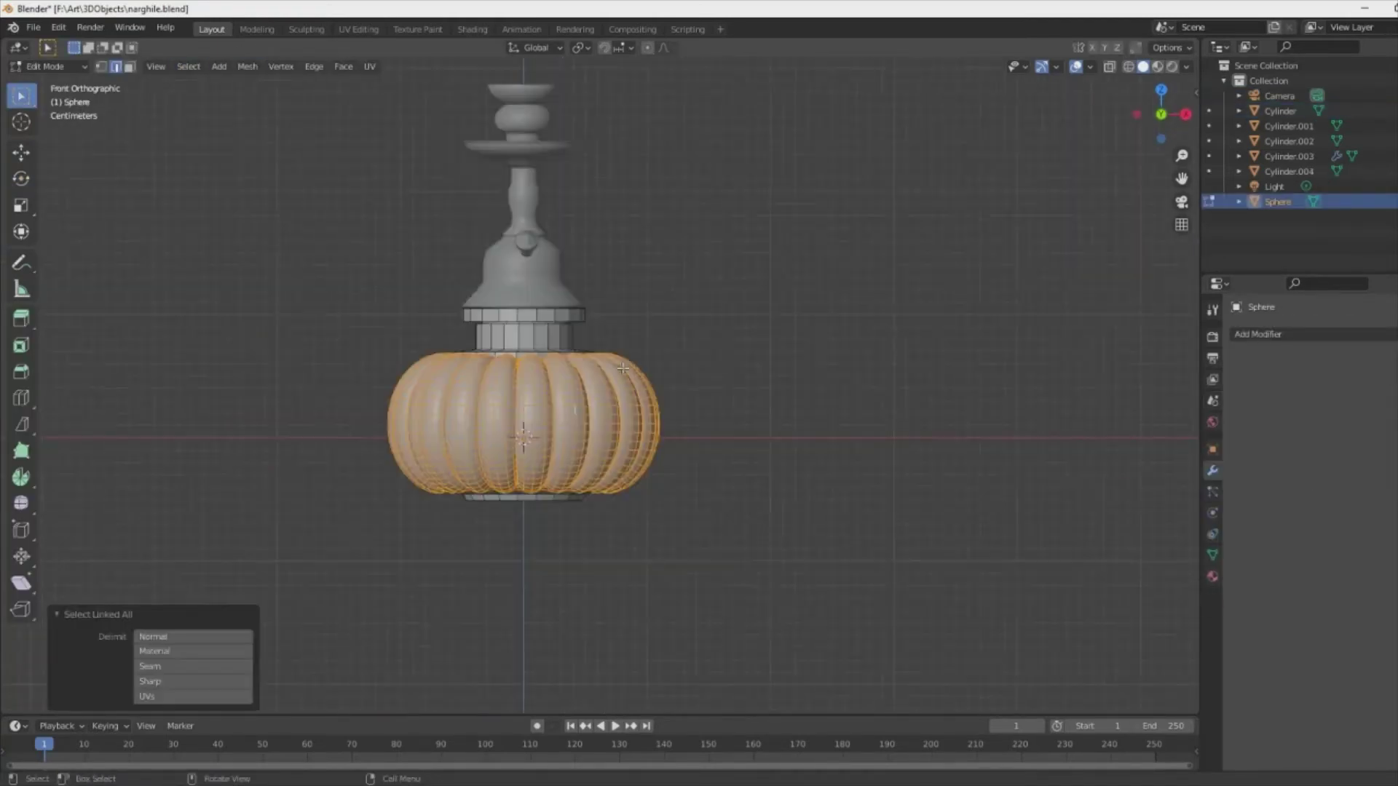
key(alt+z)
middle_drag(622, 369, 769, 562)
key(s)
key(shift+z)
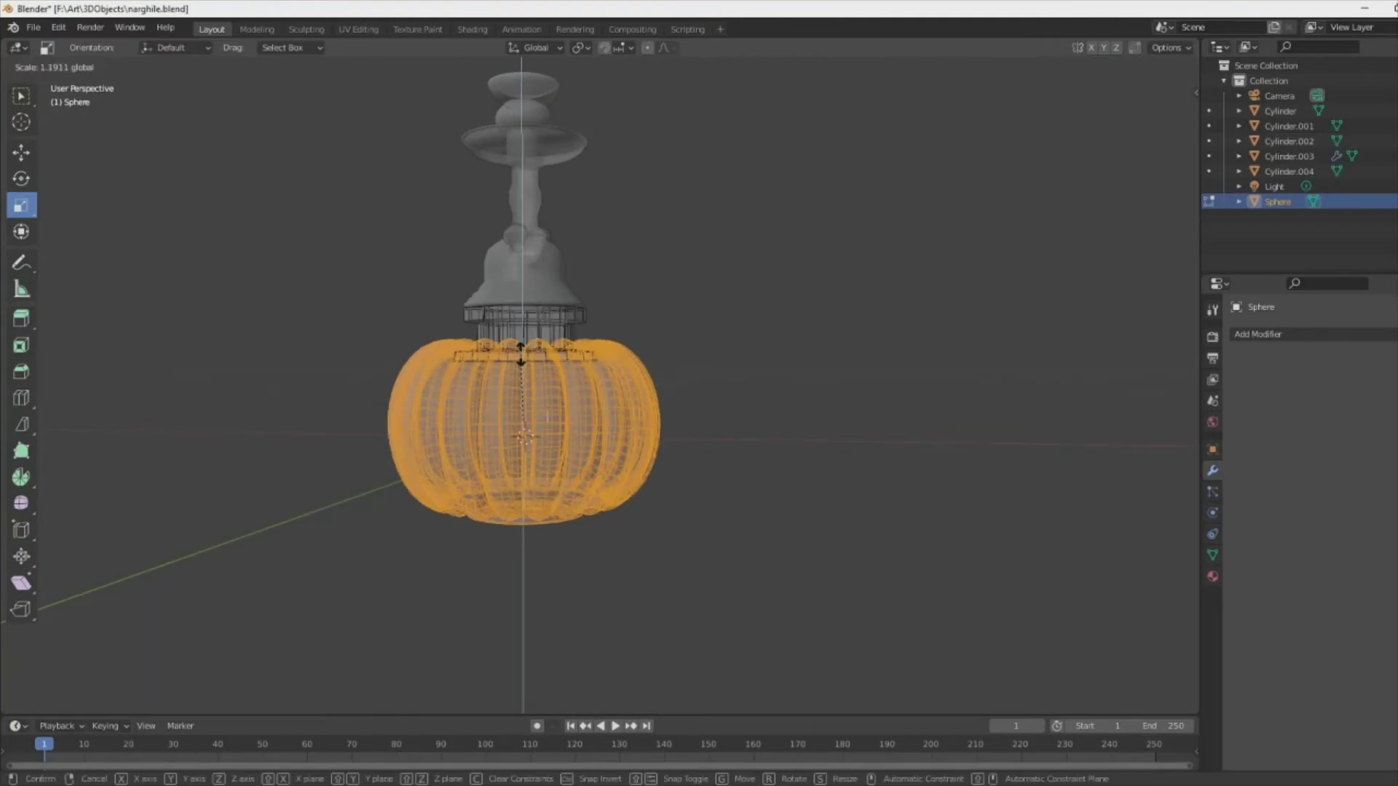
click(522, 371)
- Shorten the body vertically to 0.932, turn off X-ray and return to Object Mode
mouse_move(522, 371)
middle_down()
mouse_move(522, 509)
mouse_move(522, 372)
middle_up()
key(s)
key(z)
click(522, 372)
scroll(553, 393, up, 5)
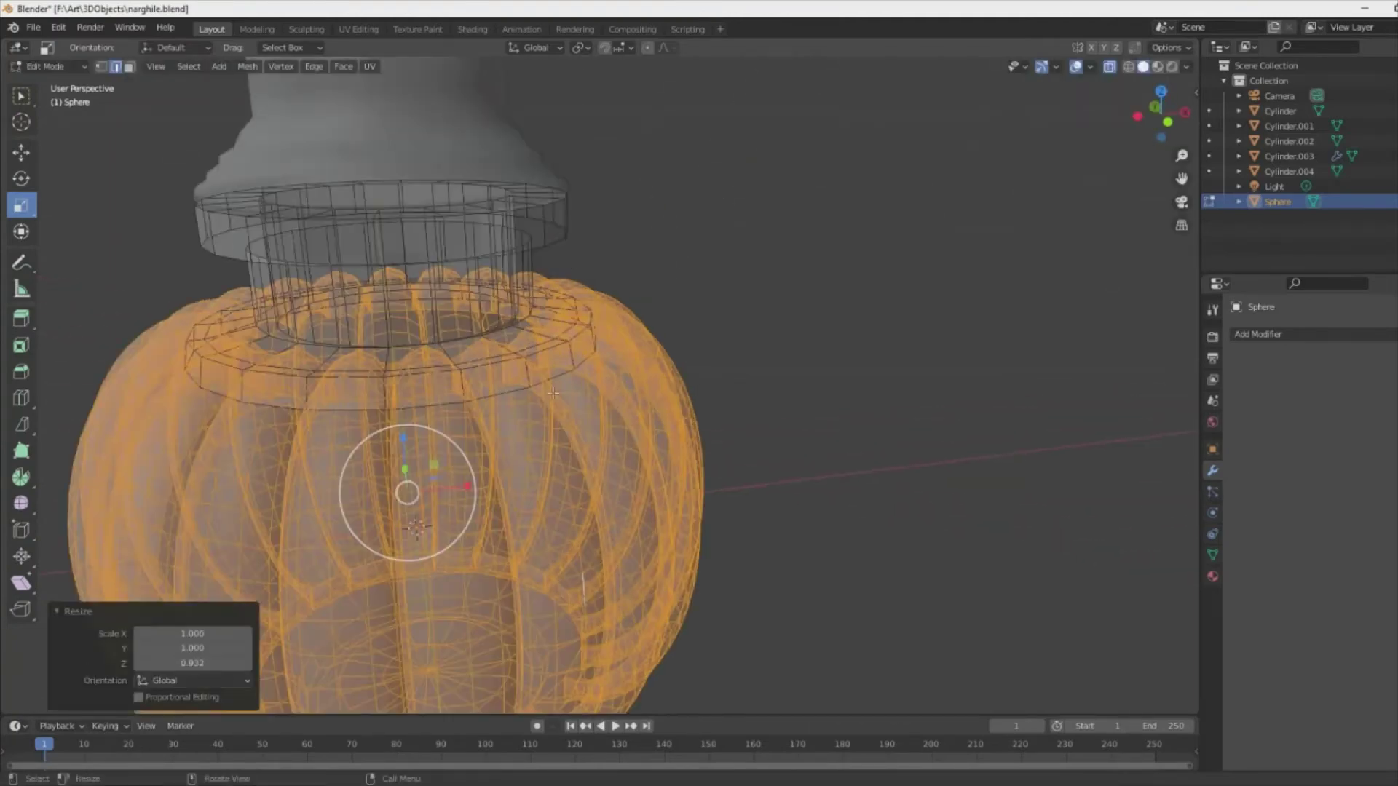
key(alt+z)
middle_drag(582, 582, 466, 619)
scroll(786, 381, down, 3)
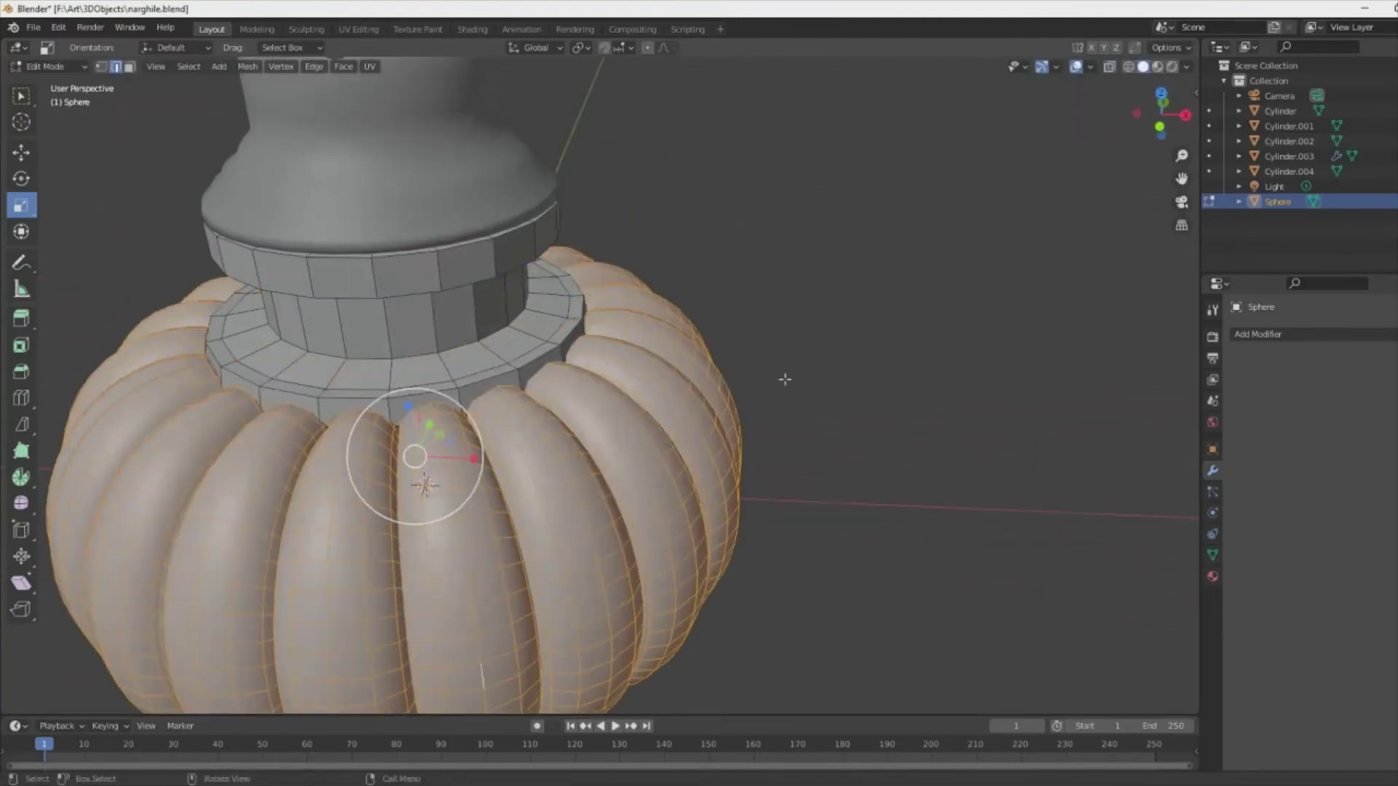
key(alt+a)
scroll(733, 502, down, 3)
mouse_move(786, 381)
middle_down()
mouse_move(733, 502)
mouse_move(1085, 297)
mouse_move(661, 530)
mouse_move(642, 314)
mouse_move(607, 470)
middle_up()
key(Tab)
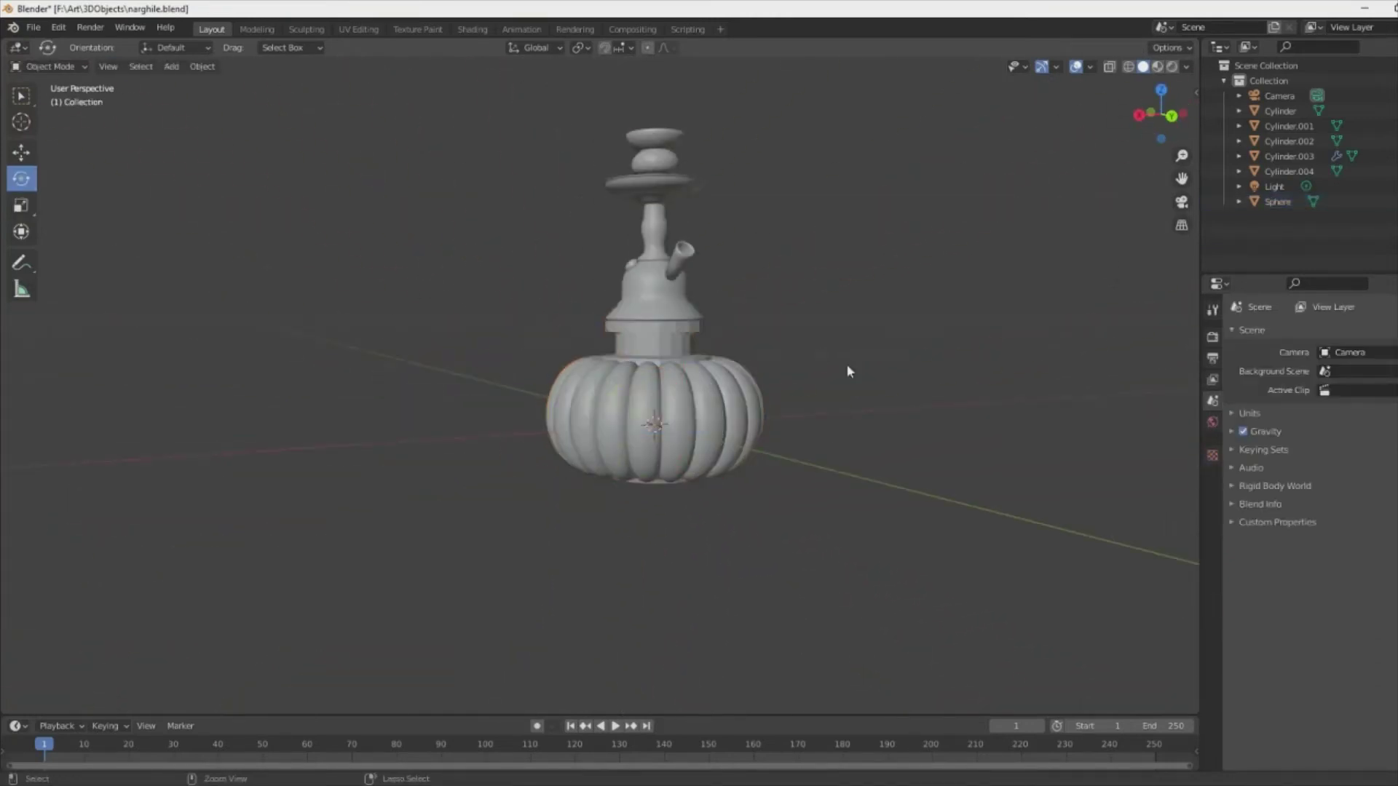
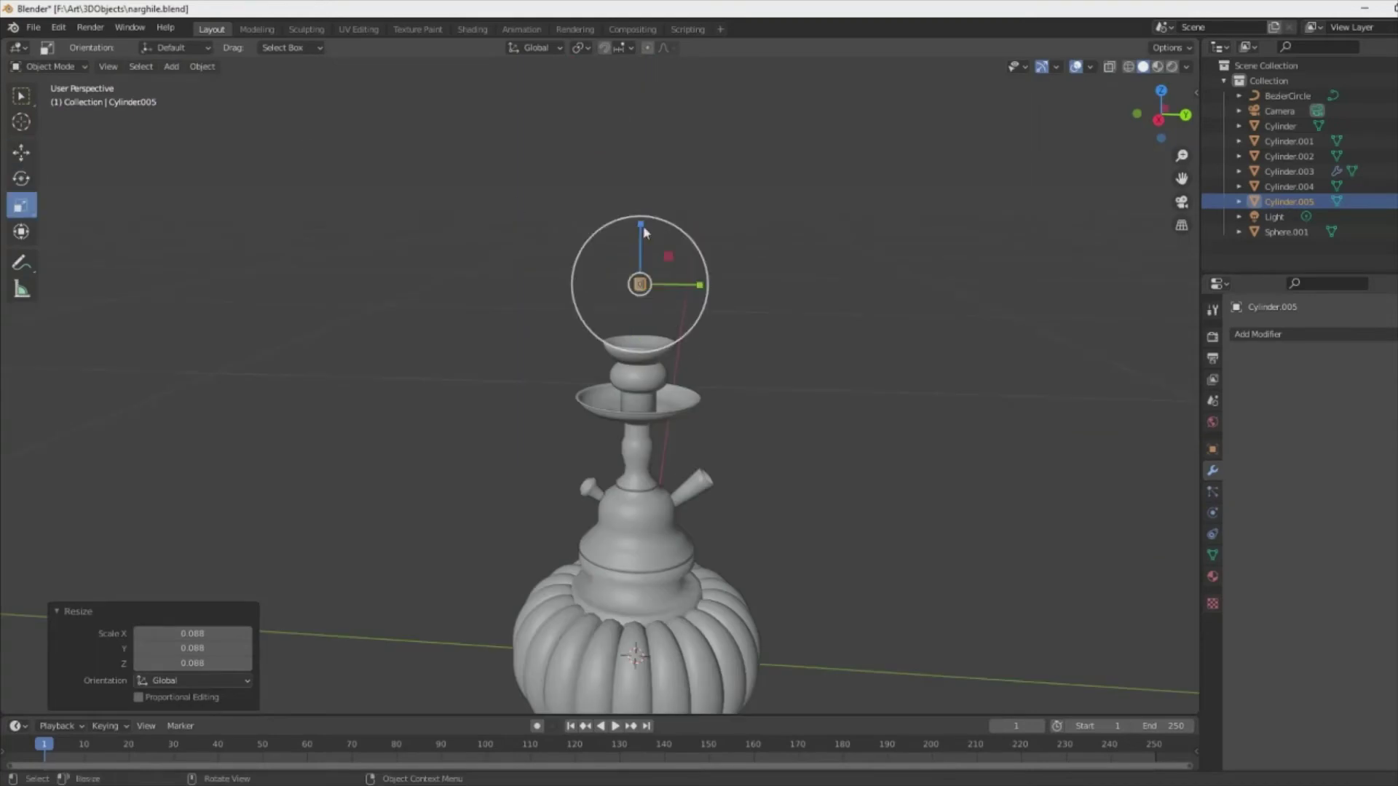
- Duplicate the small cylinder and position the cutter cylinders over the bowl floor from above
mouse_move(816, 501)
middle_down()
mouse_move(621, 422)
mouse_move(630, 402)
middle_up()
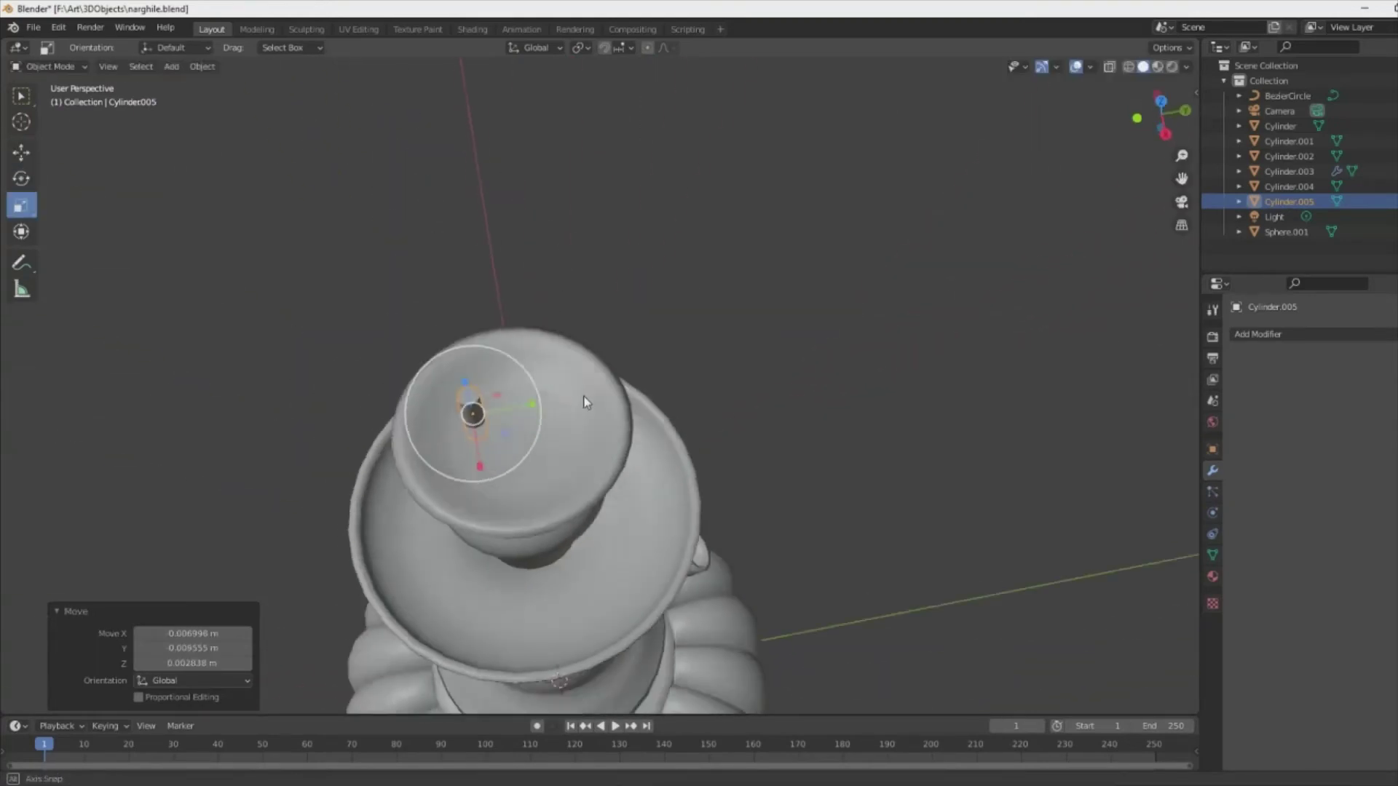
key(shift+d)
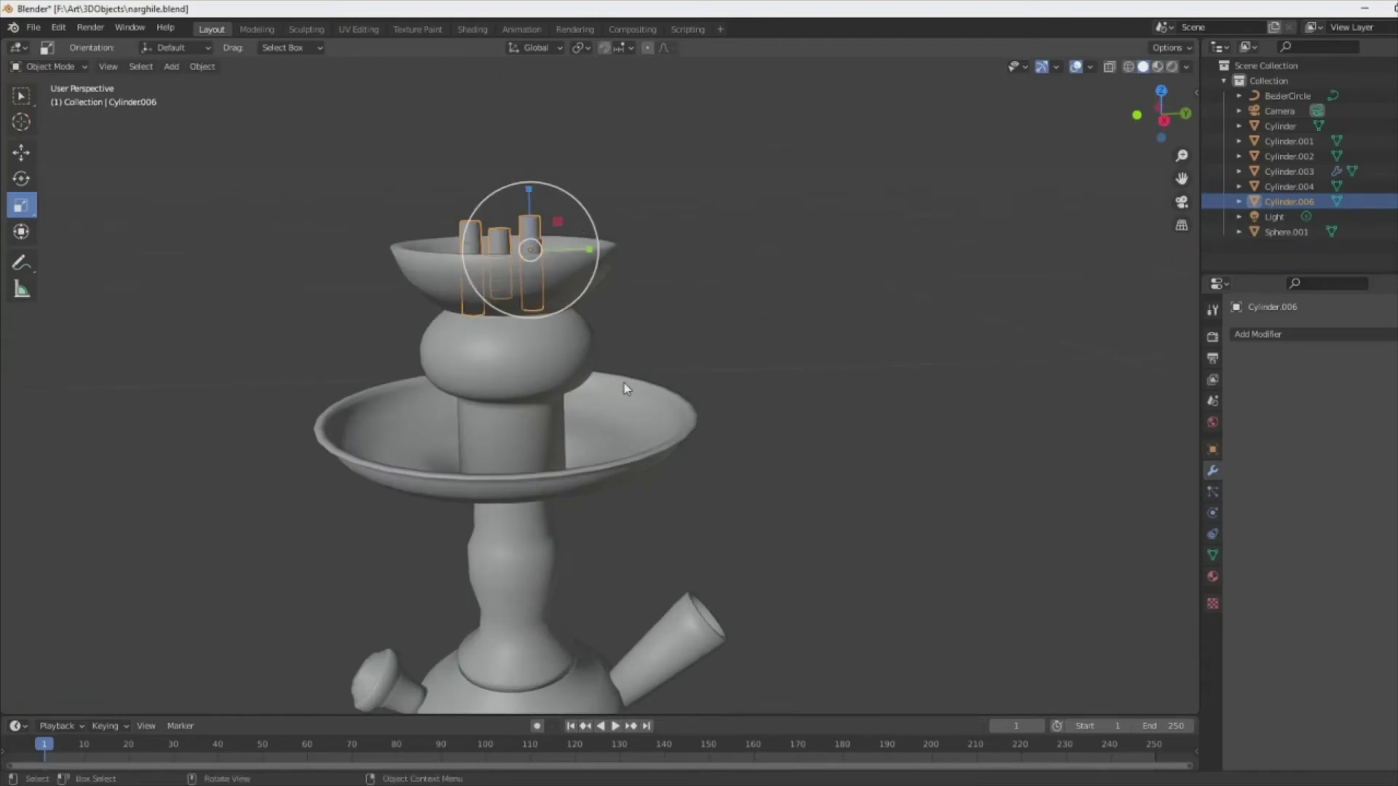
key(KP_1)
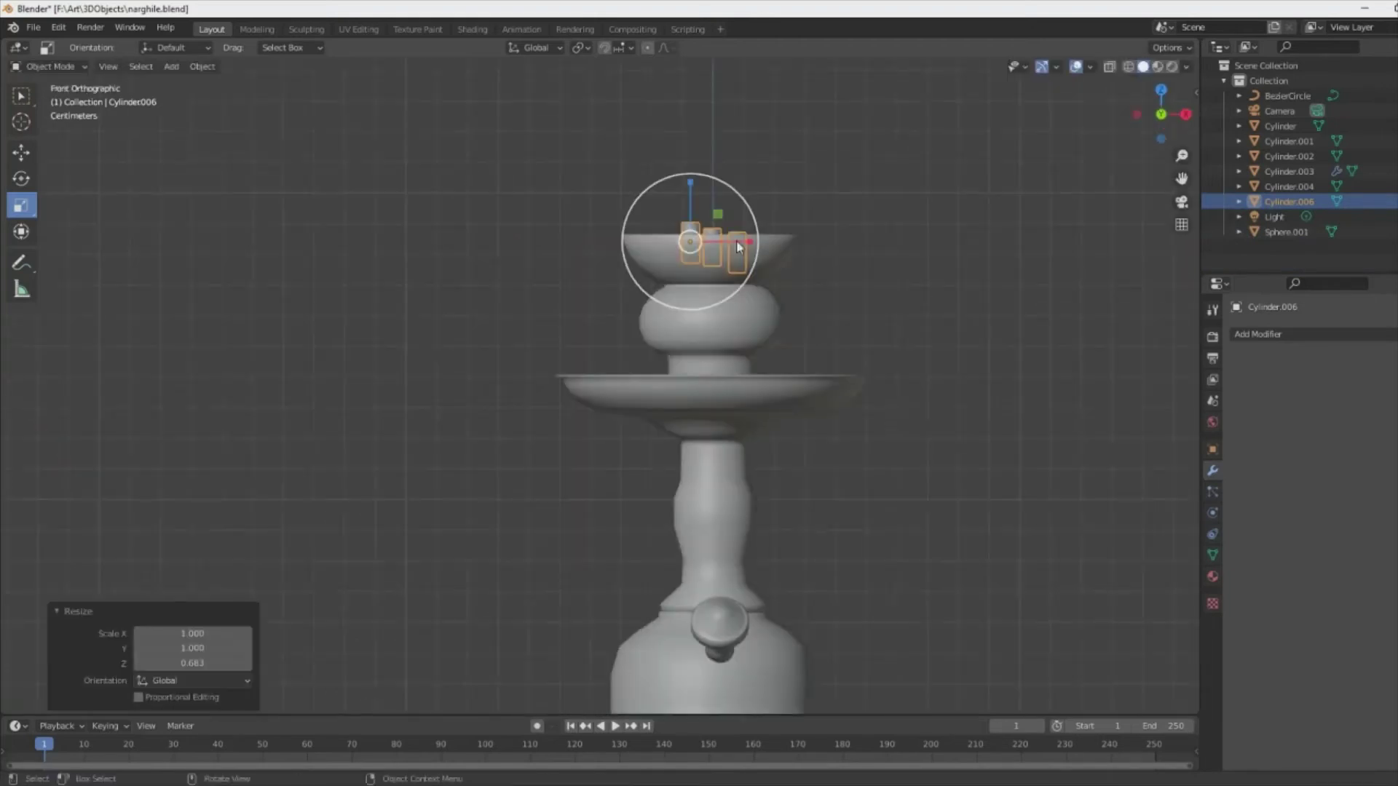
key(g)
key(KP_7)
click(763, 509)
- Add a Boolean Difference modifier to the bowl, Cylinder.004, with cutter Cylinder.006, and apply it
click(1288, 187)
click(1273, 333)
click(1092, 393)
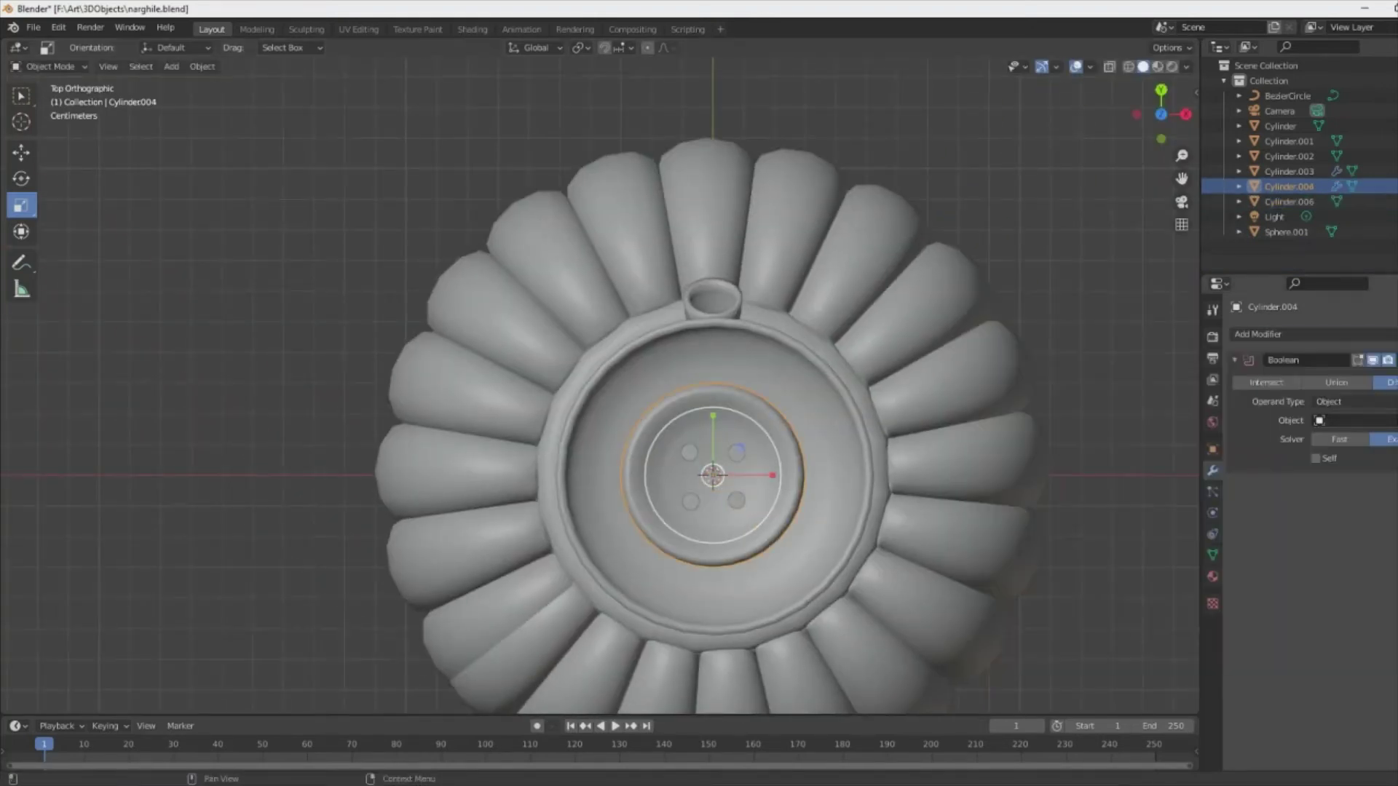
click(1354, 420)
click(1340, 466)
mouse_move(958, 554)
middle_down()
mouse_move(727, 452)
mouse_move(687, 480)
middle_up()
key(ctrl+a)
- Knife-cut edges from the centre, top and lower holes out toward the surrounding mesh
key(Tab)
key(KP_Decimal)
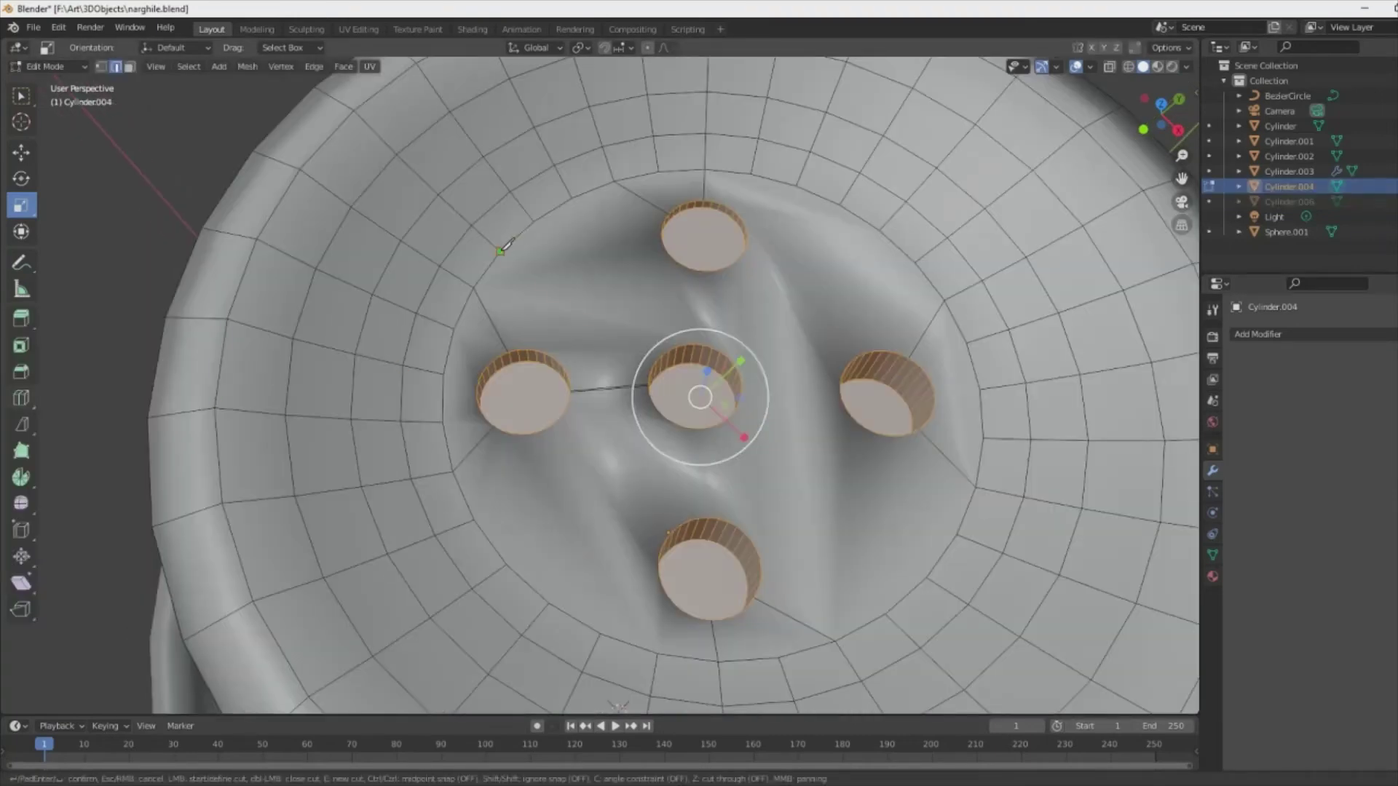
click(500, 251)
key(Return)
click(839, 205)
key(Return)
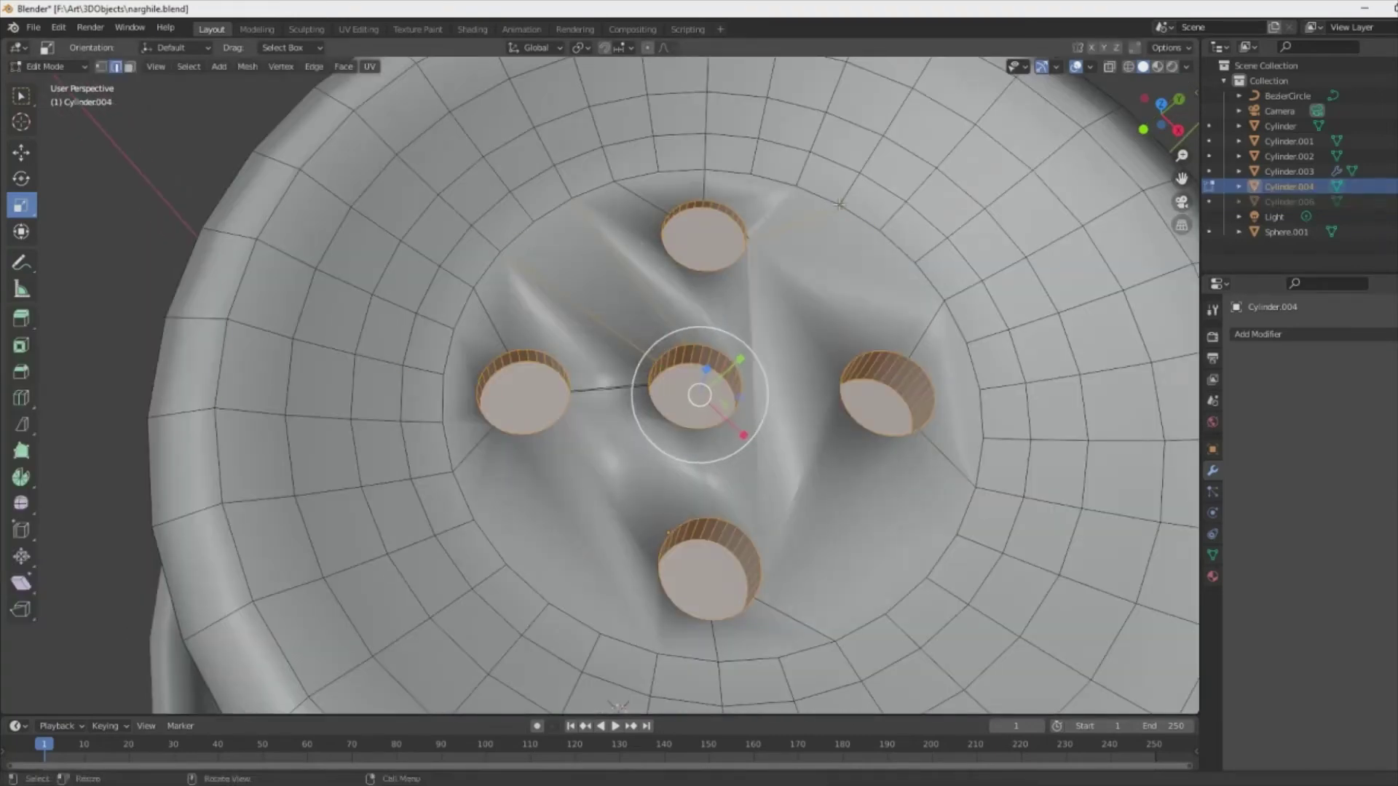
key(Return)
click(925, 497)
key(Return)
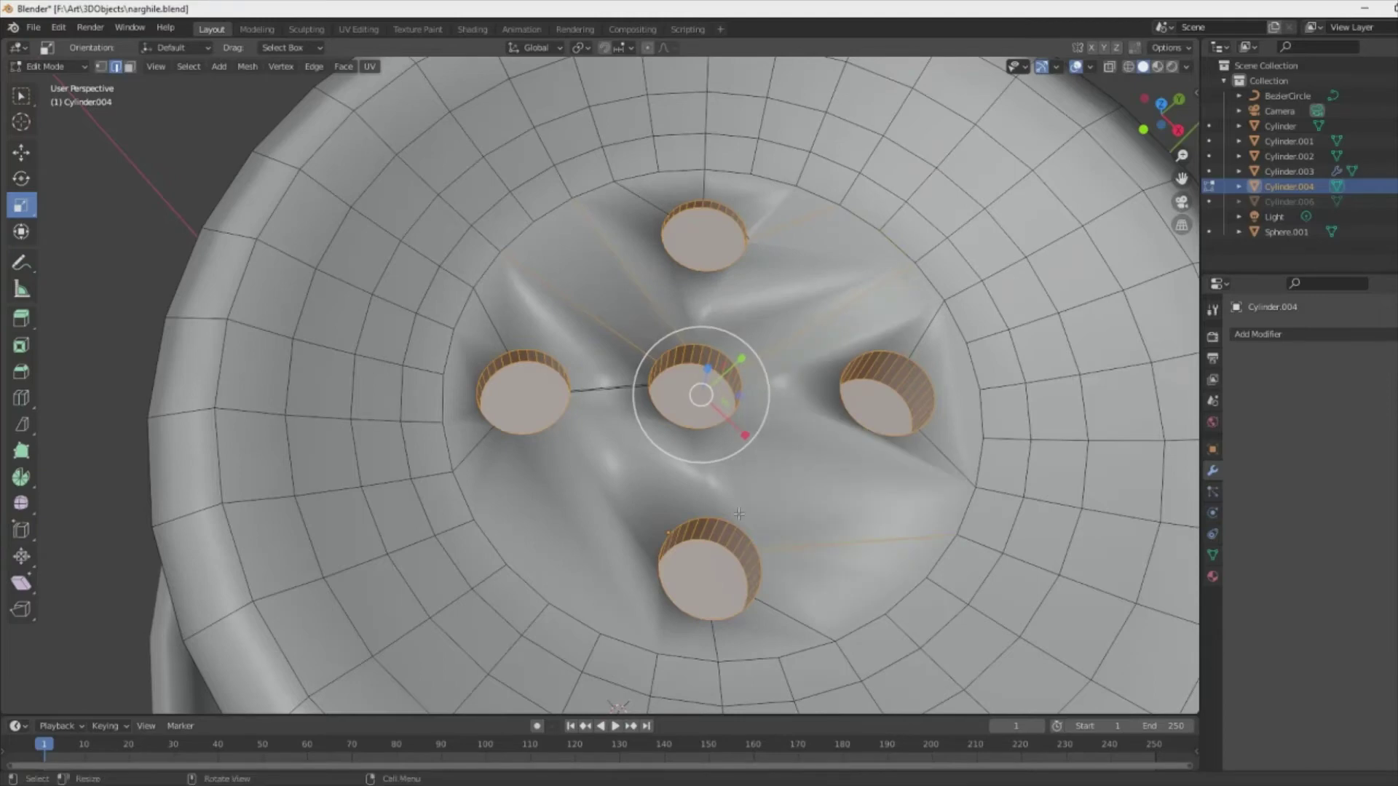
- Finish the remaining knife cuts, ending them on the outer ring vertices
middle_drag(668, 562, 612, 351)
click(717, 445)
key(Return)
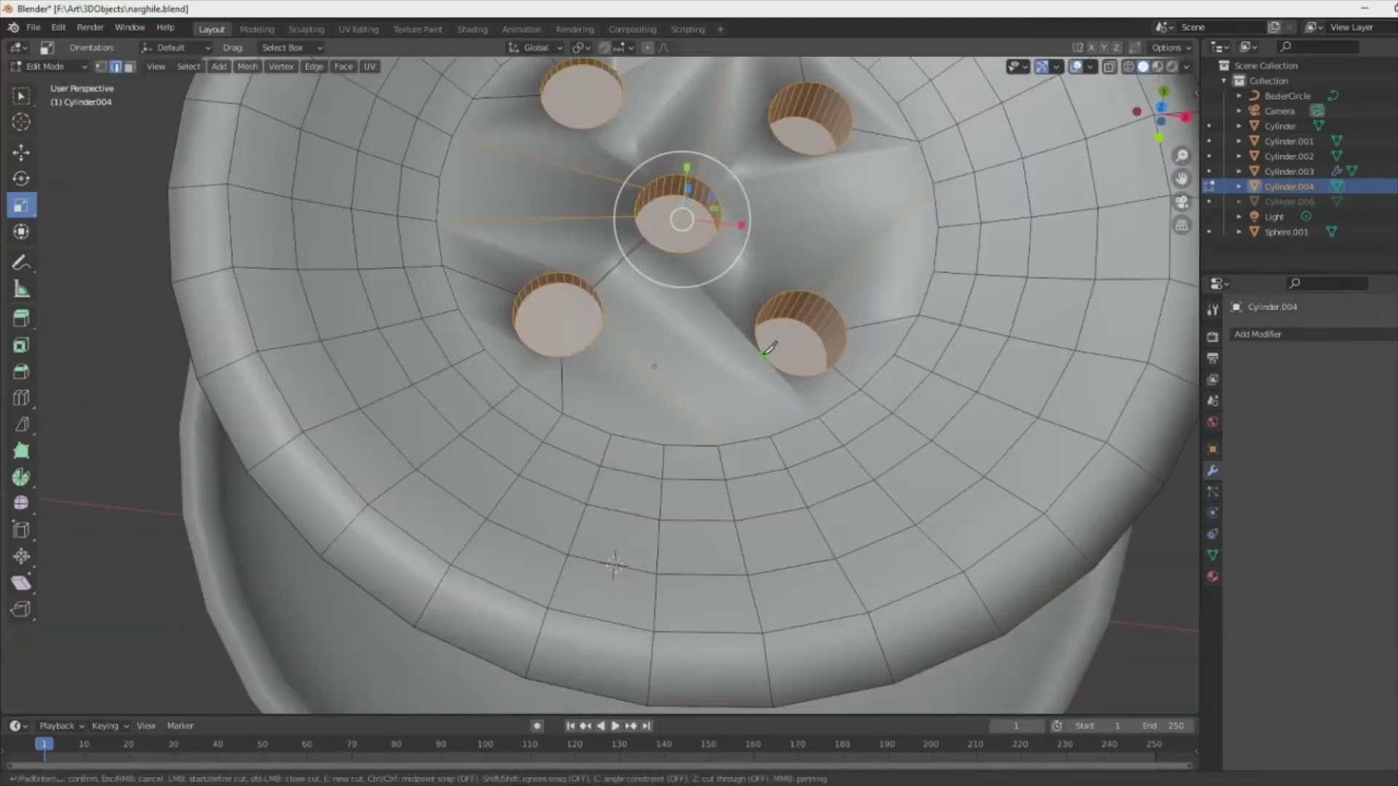
key(Return)
middle_drag(614, 564, 791, 426)
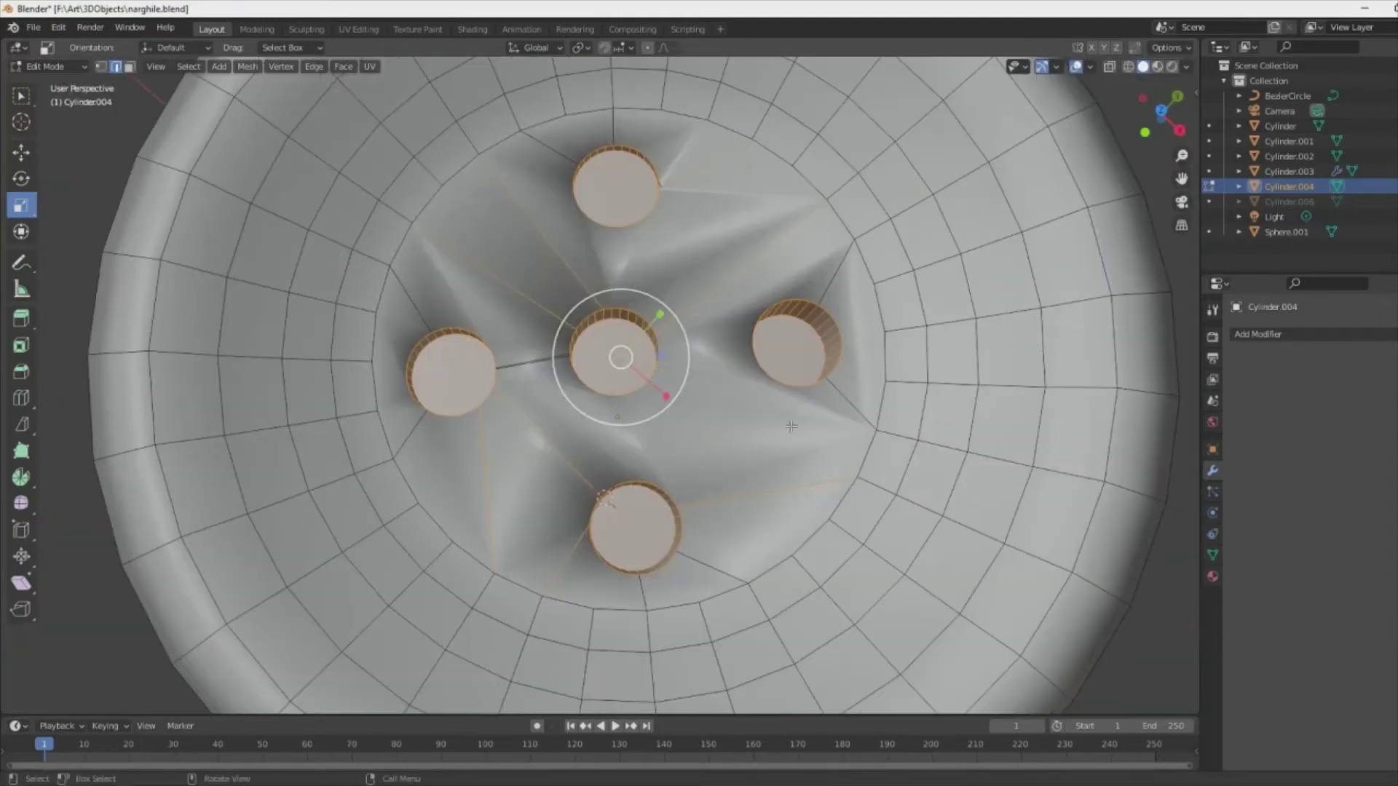
scroll(762, 364, up, 3)
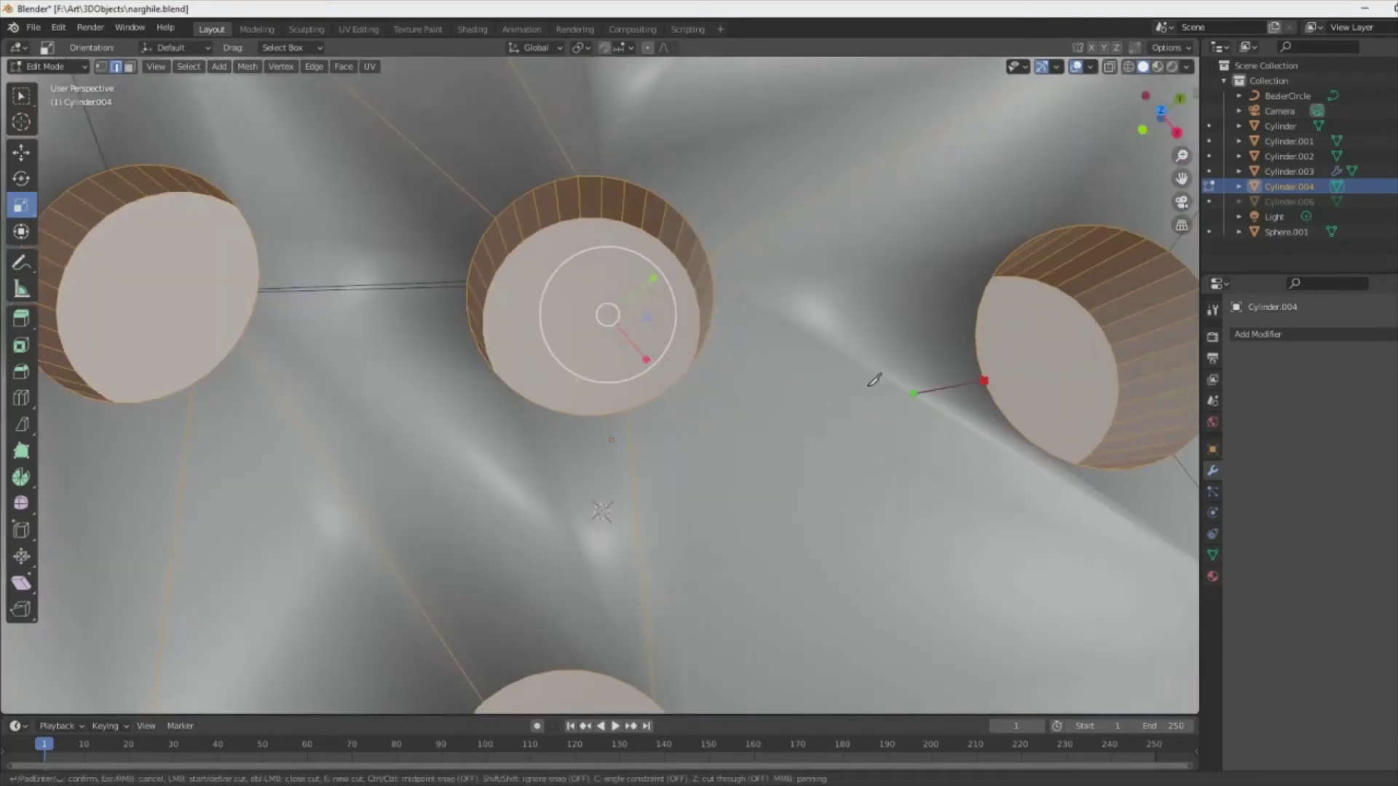
key(Return)
- Check the shading around the holes in Object Mode, then select the front hole's rim loop
key(Tab)
middle_drag(665, 499, 573, 479)
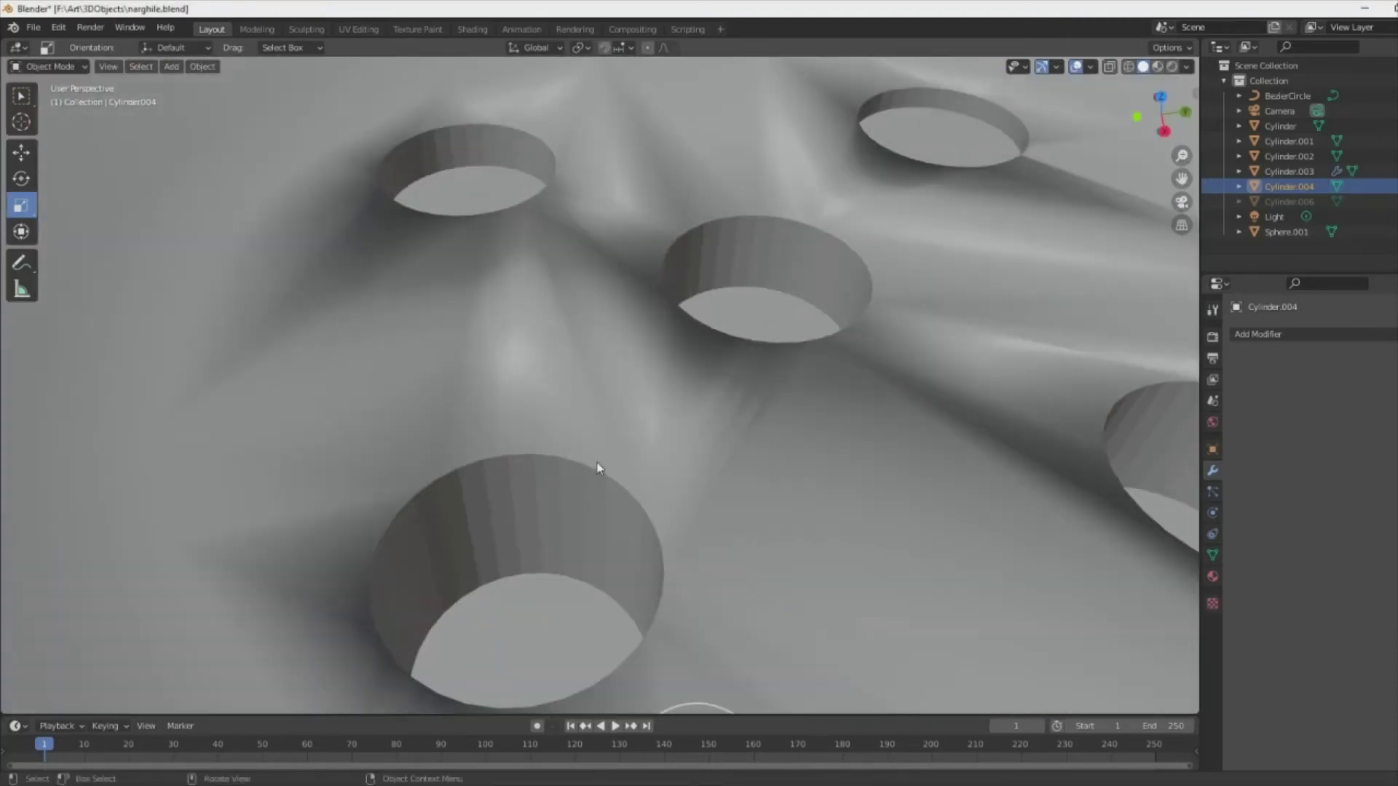
key(Tab)
drag(577, 463, 487, 463)
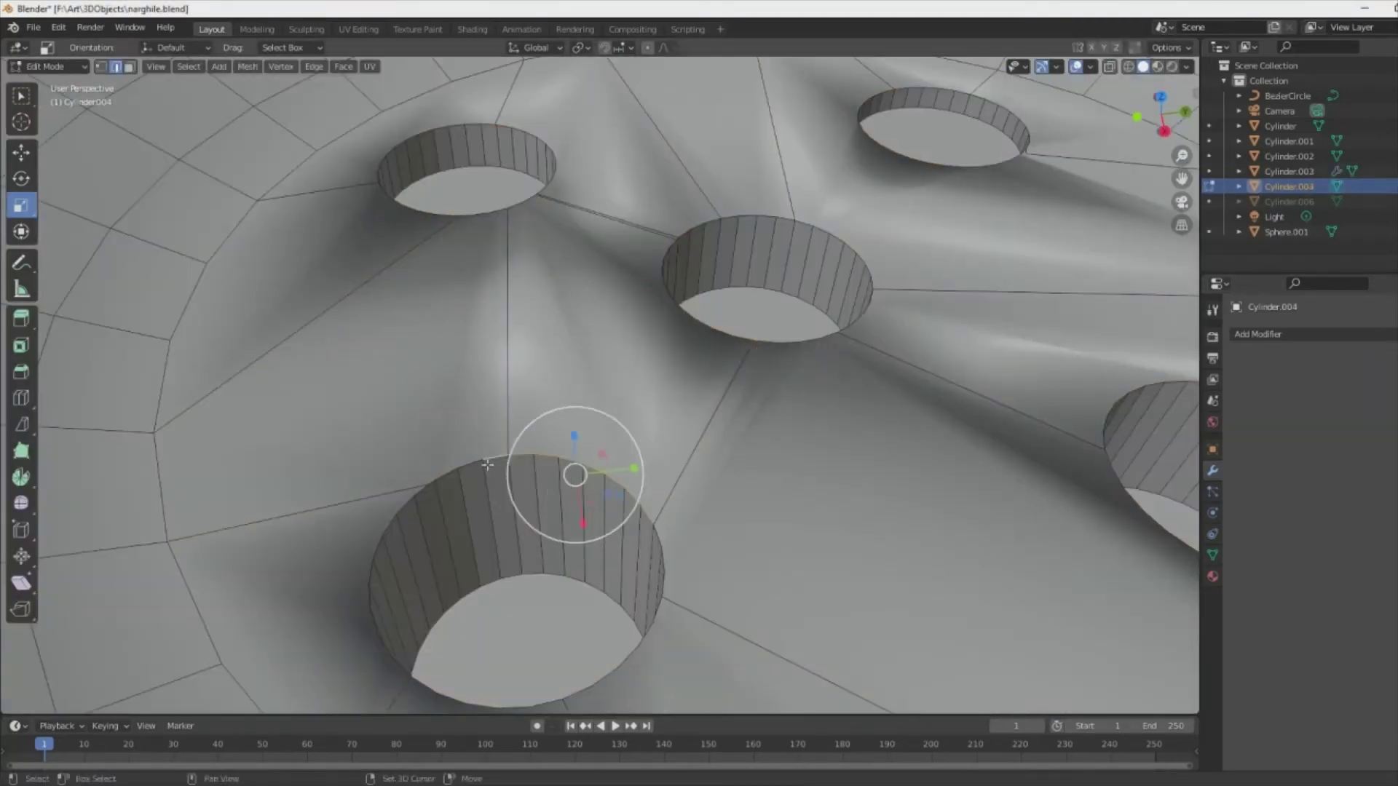
mouse_move(504, 684)
middle_down()
mouse_move(520, 480)
mouse_move(607, 411)
middle_up()
scroll(509, 583, up, 3)
- Bevel the front hole's rim loop to a width of 0.0441 m
key(ctrl+b)
click(520, 480)
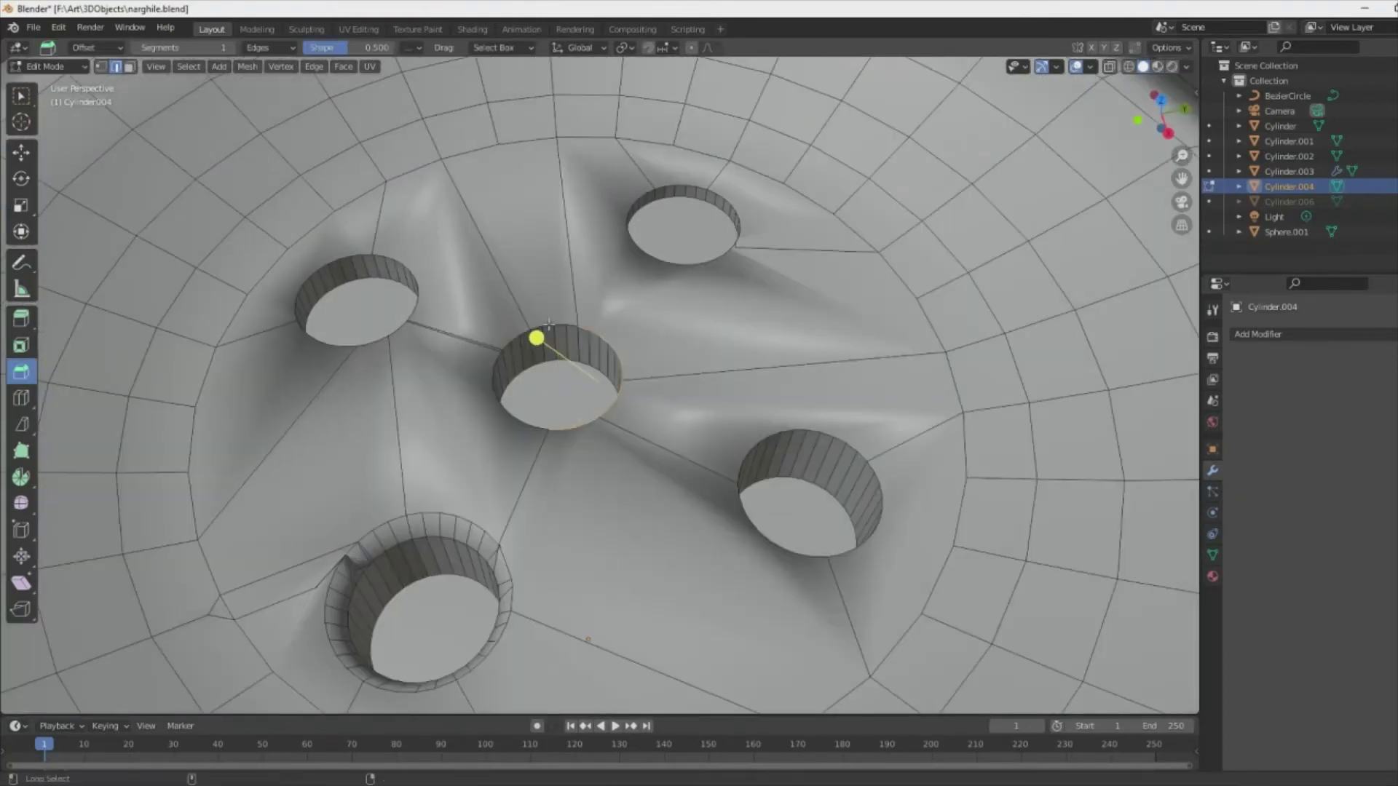
drag(575, 328, 619, 379)
key(ctrl+z)
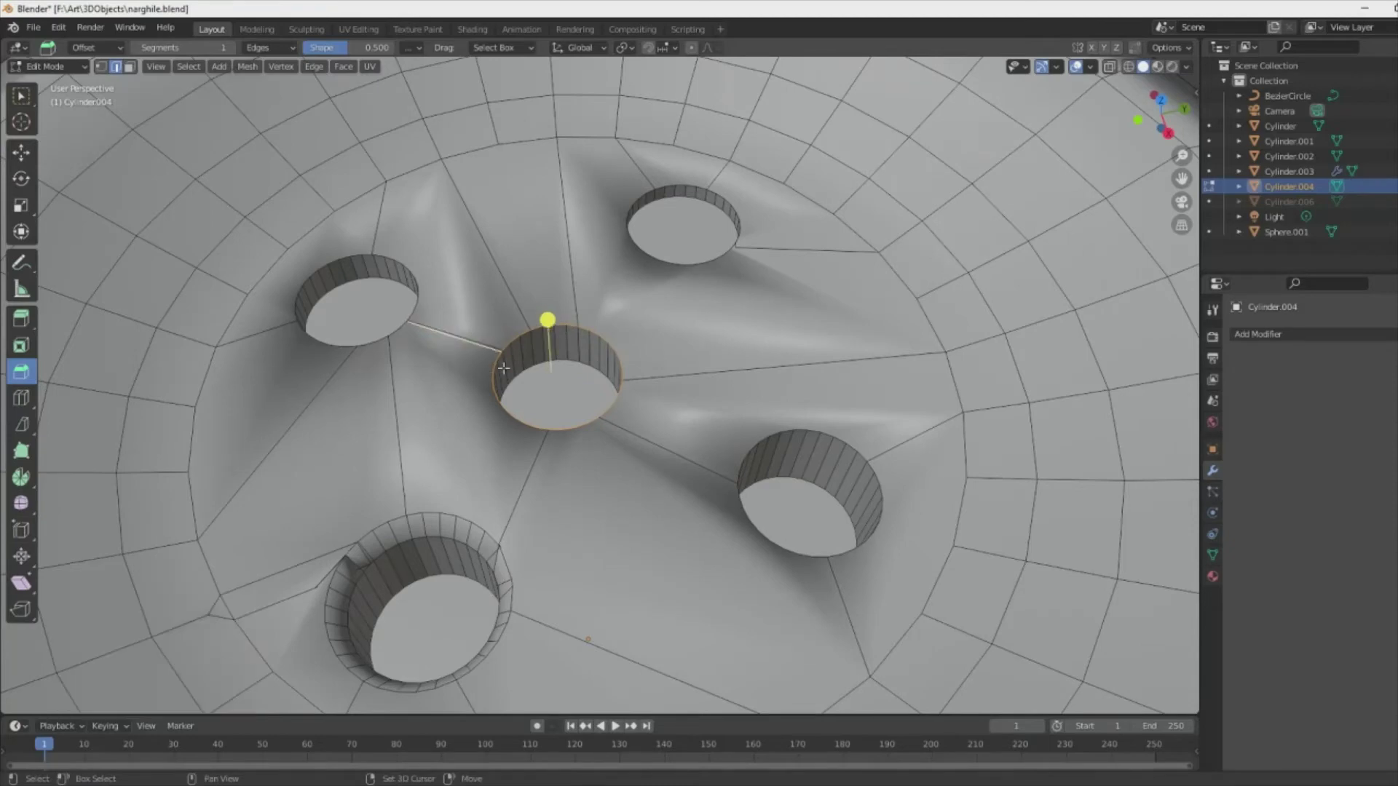
drag(575, 329, 632, 393)
scroll(631, 393, down, 5)
middle_drag(645, 368, 593, 337)
scroll(540, 447, up, 5)
- Start another knife cut on a hole rim, cancel it, and reorient the view over the holes
key(k)
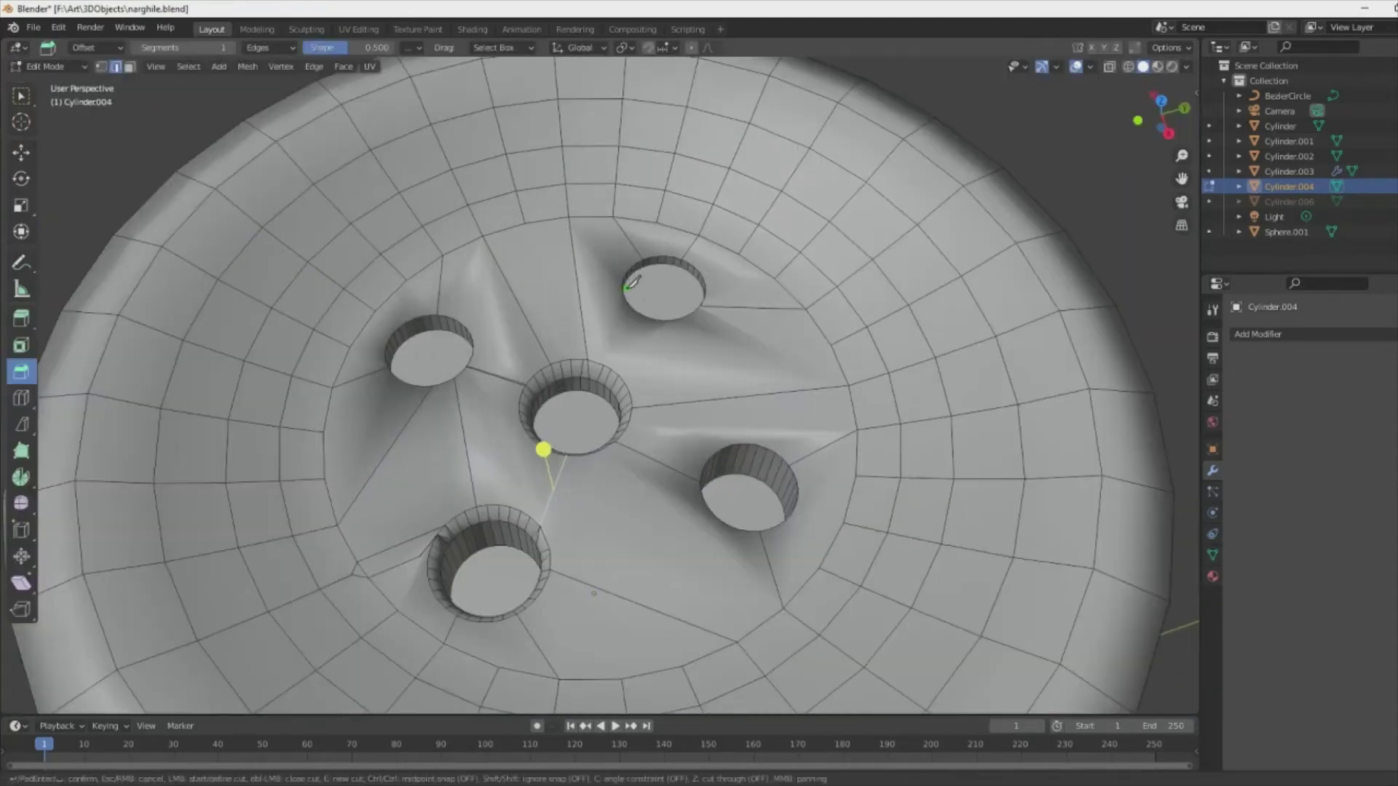
scroll(539, 446, up, 2)
click(427, 492)
key(super)
key(Escape)
key(Escape)
middle_drag(666, 451, 111, 67)
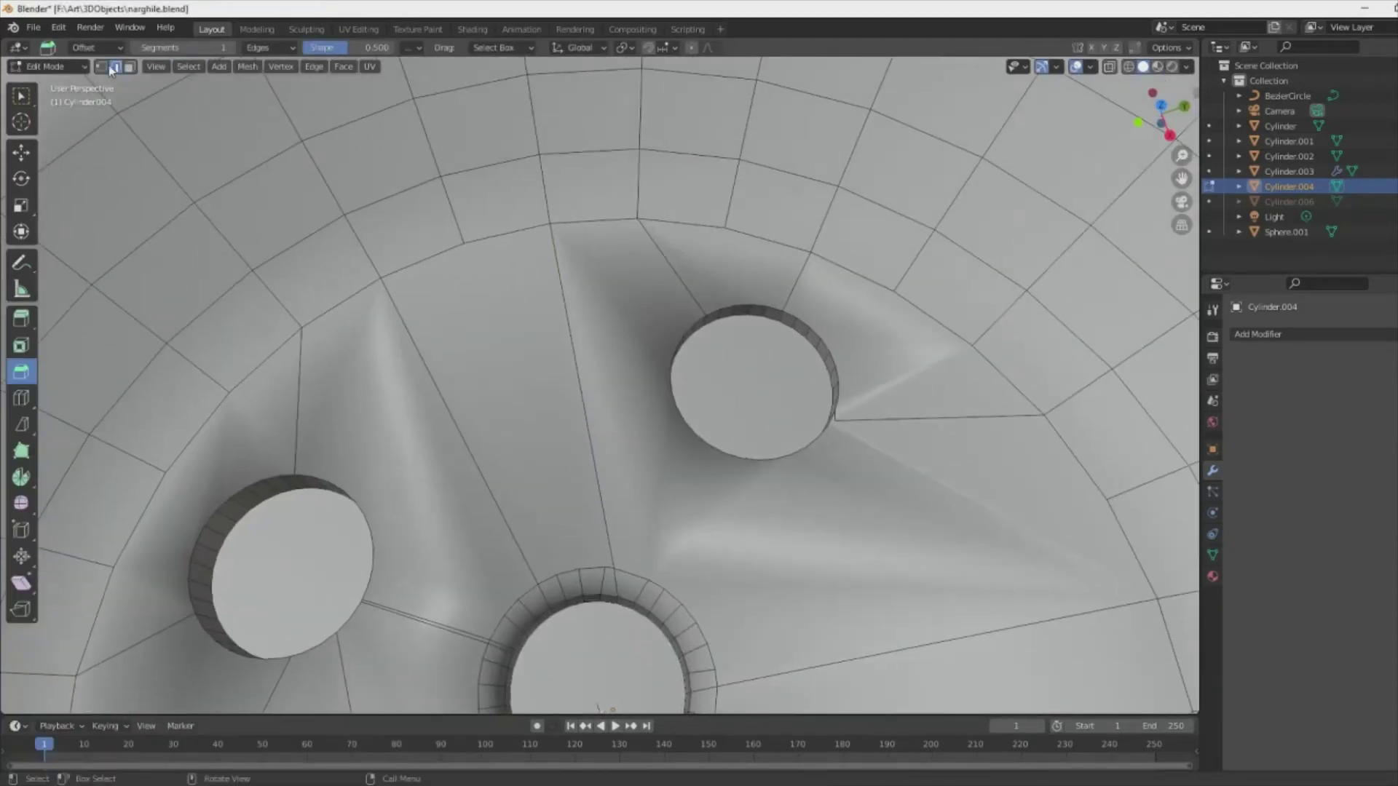
key(Return)
middle_drag(528, 559, 611, 373)
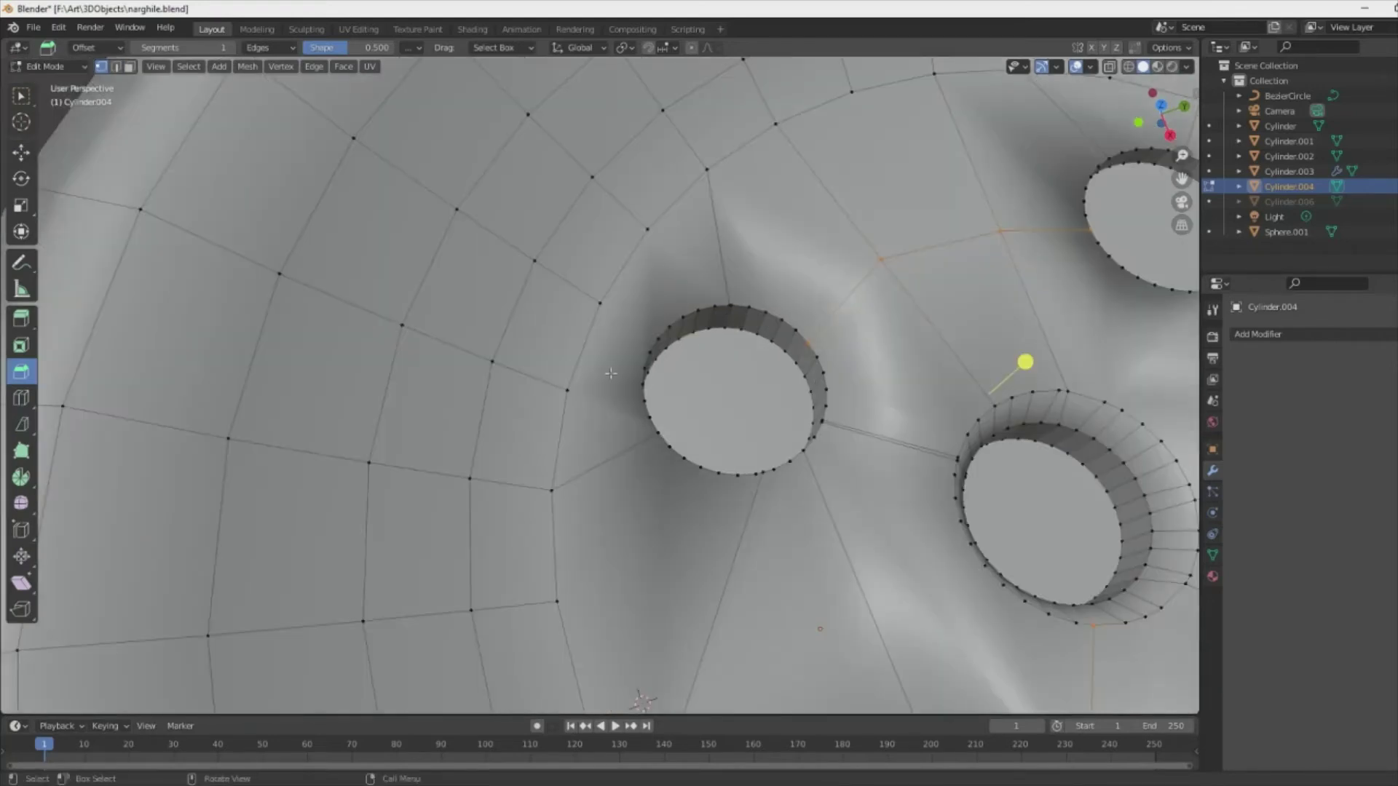
scroll(584, 380, down, 5)
scroll(509, 437, up, 3)
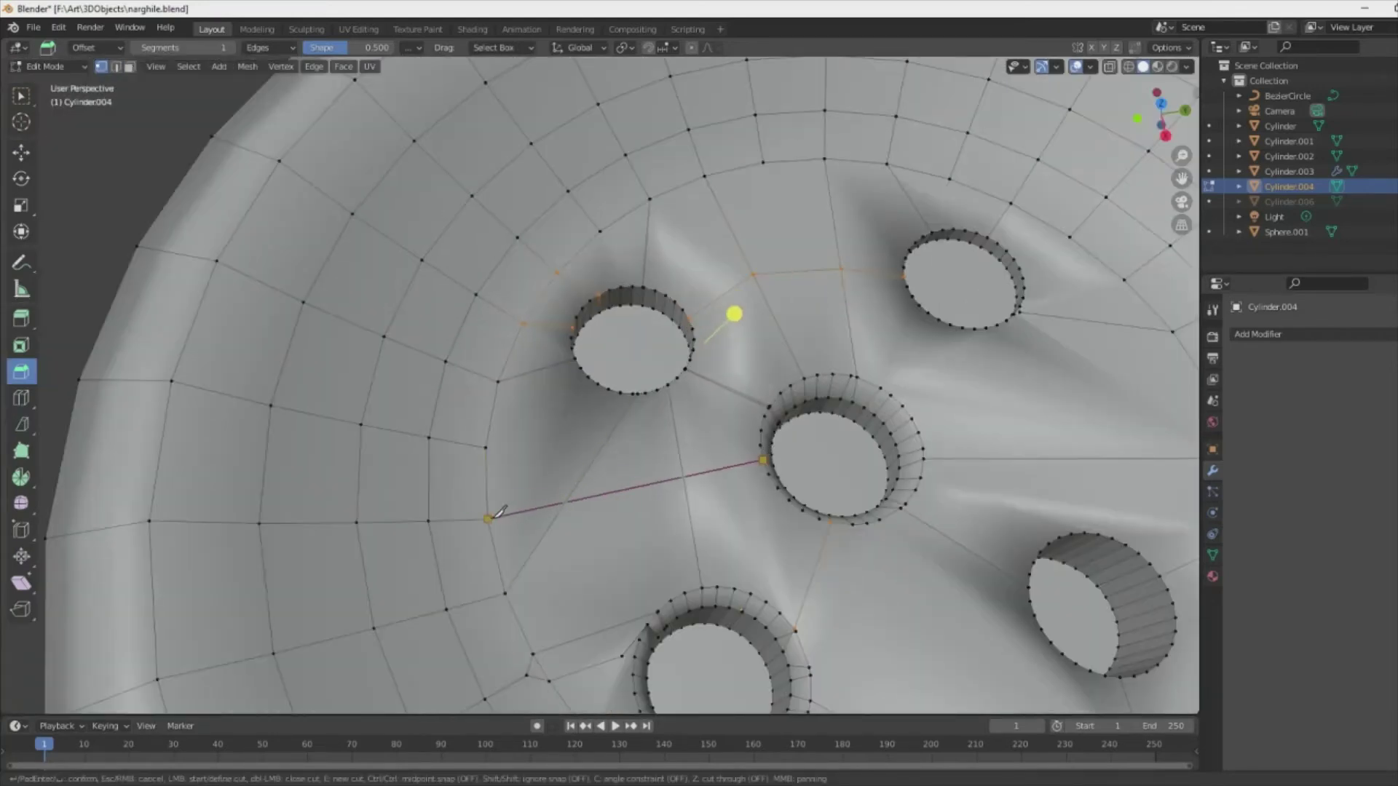
scroll(770, 412, up, 3)
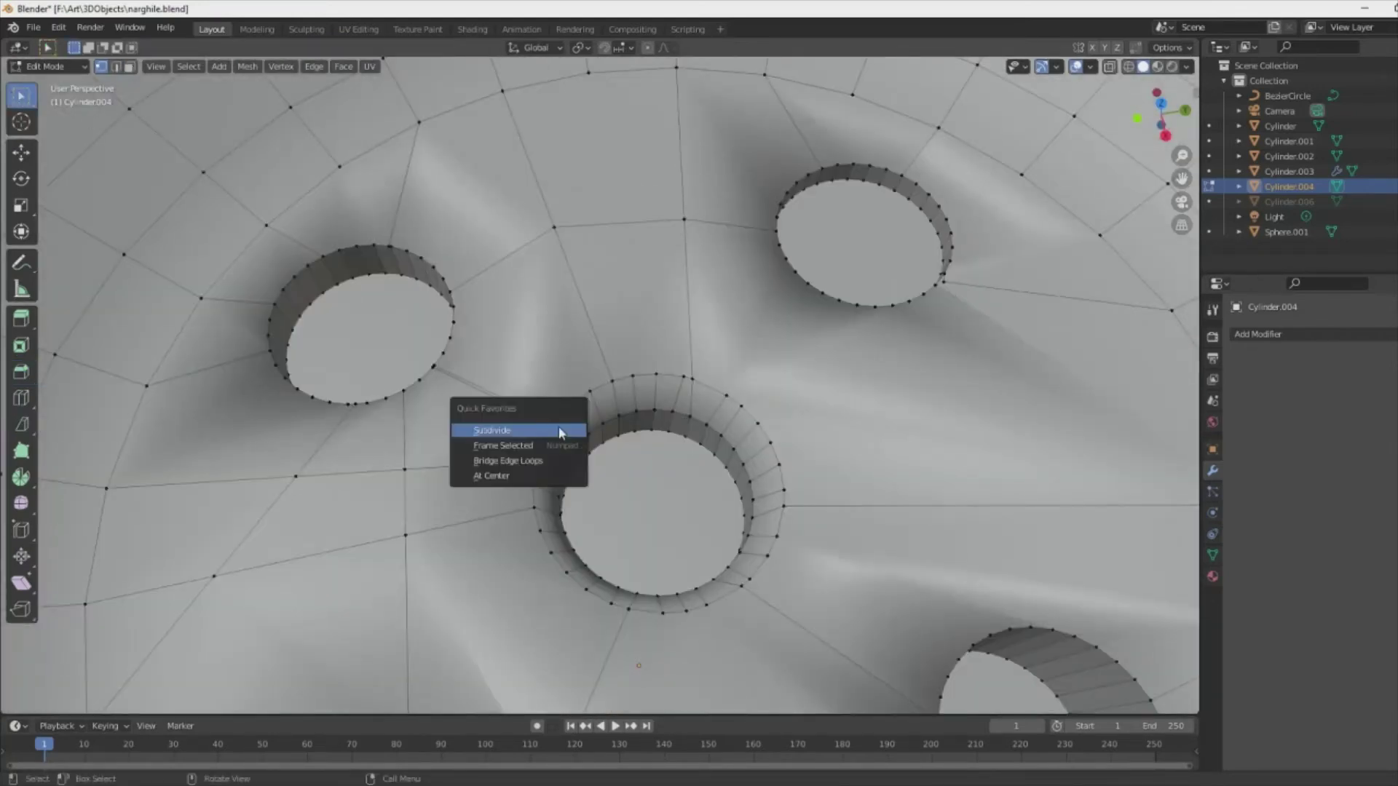
- Subdivide the selected rim edges and merge the selected vertices at center
click(560, 432)
middle_drag(888, 458, 661, 460)
key(q)
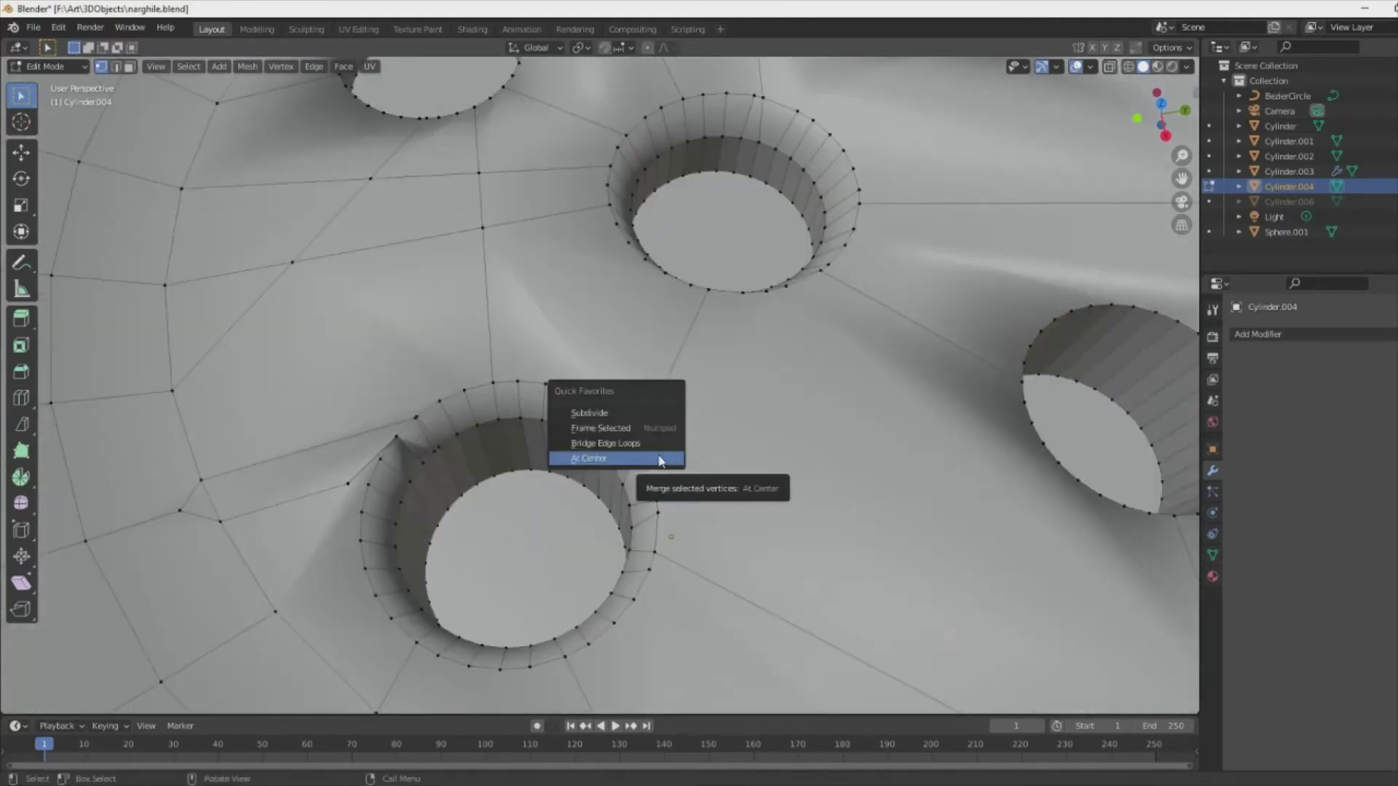
click(660, 460)
key(2)
right_click(426, 452)
mouse_move(425, 452)
middle_down()
mouse_move(487, 451)
mouse_move(586, 409)
middle_up()
- Dismiss Quick Favorites, return to vertex select, and bring the lower hole into view
key(q)
scroll(623, 455, down, 3)
right_click(732, 506)
key(Escape)
key(1)
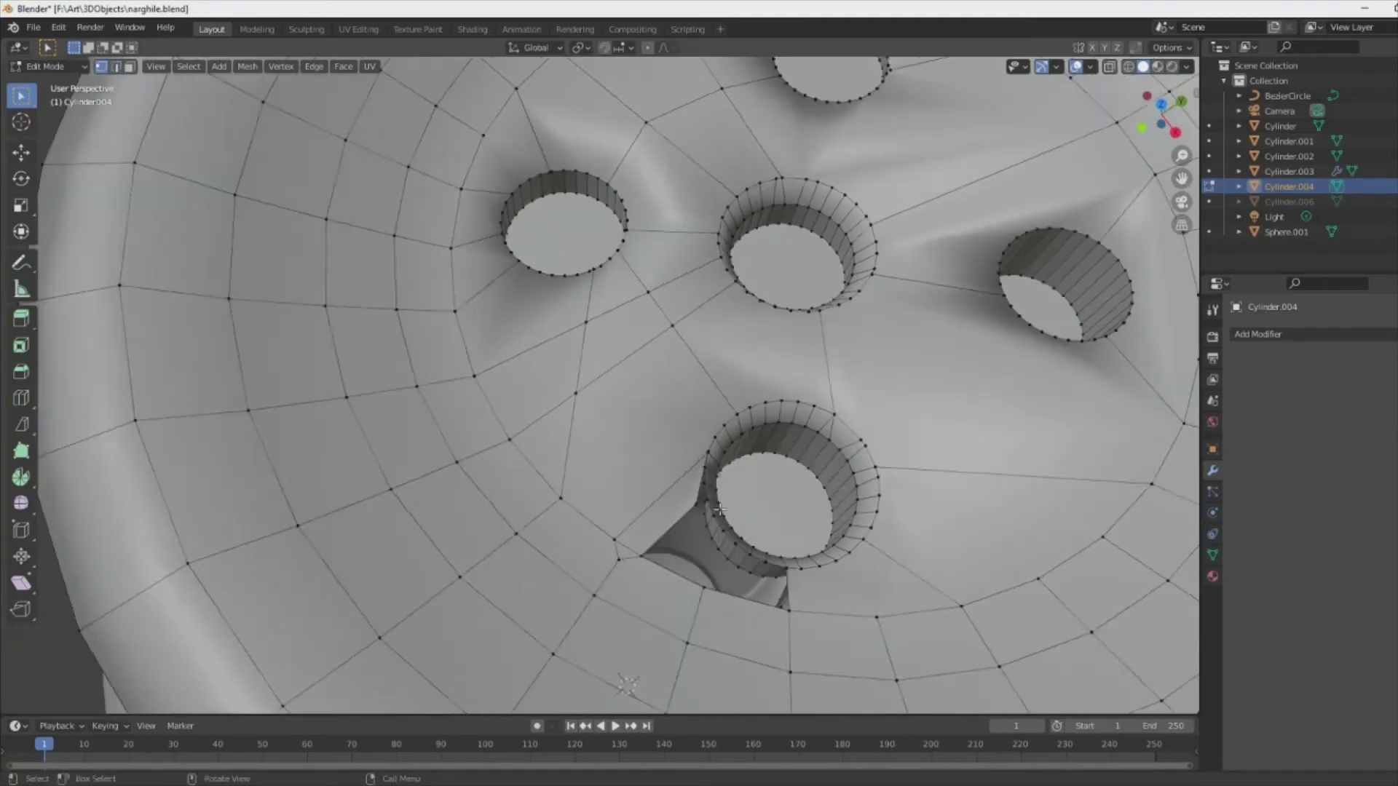
scroll(732, 506, up, 4)
mouse_move(731, 506)
shift+middle_down()
mouse_move(689, 548)
mouse_move(757, 408)
shift+middle_up()
- Select an edge path along the lower hole's rim and merge its vertices at center
key(2)
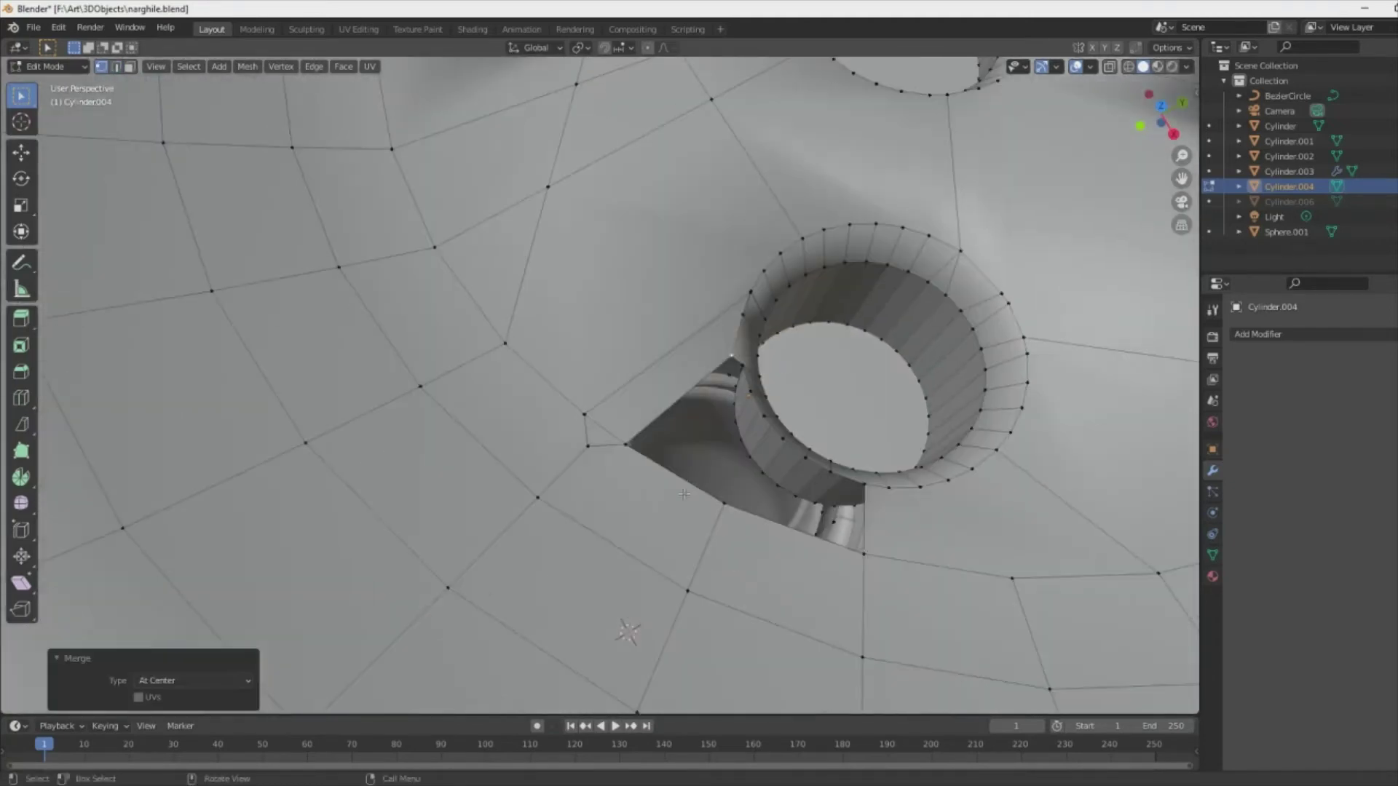
ctrl+click(767, 355)
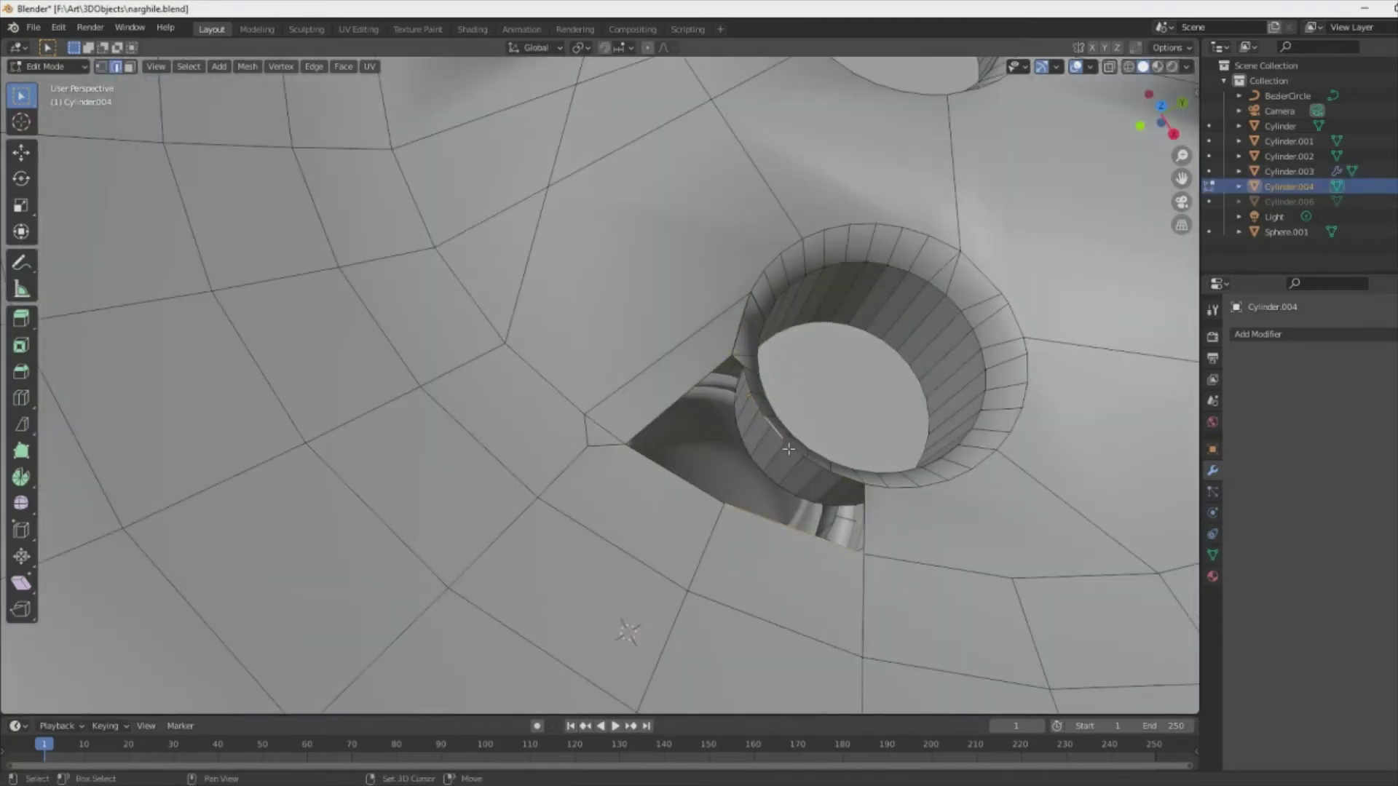
scroll(870, 515, down, 3)
key(1)
key(q)
click(735, 495)
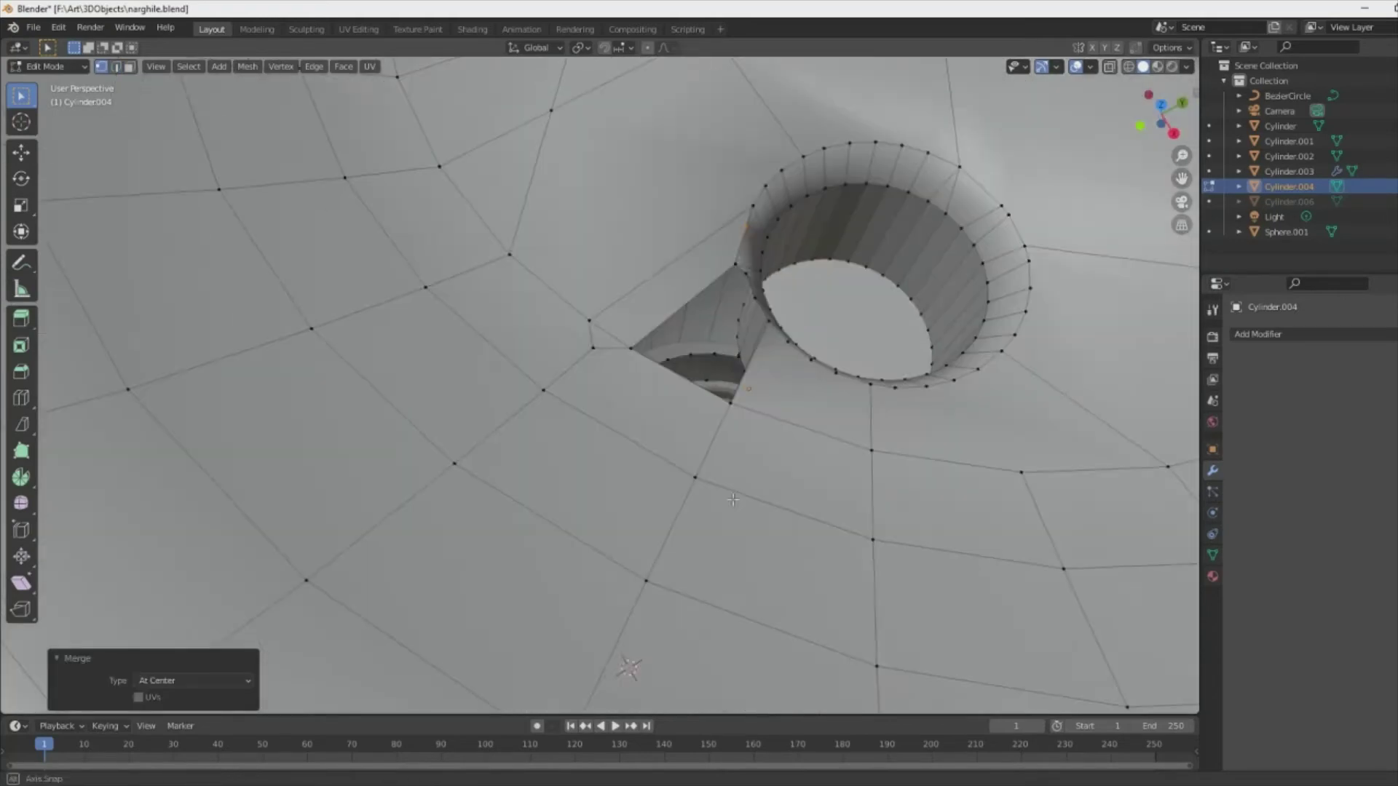
scroll(695, 379, down, 3)
scroll(695, 379, up, 4)
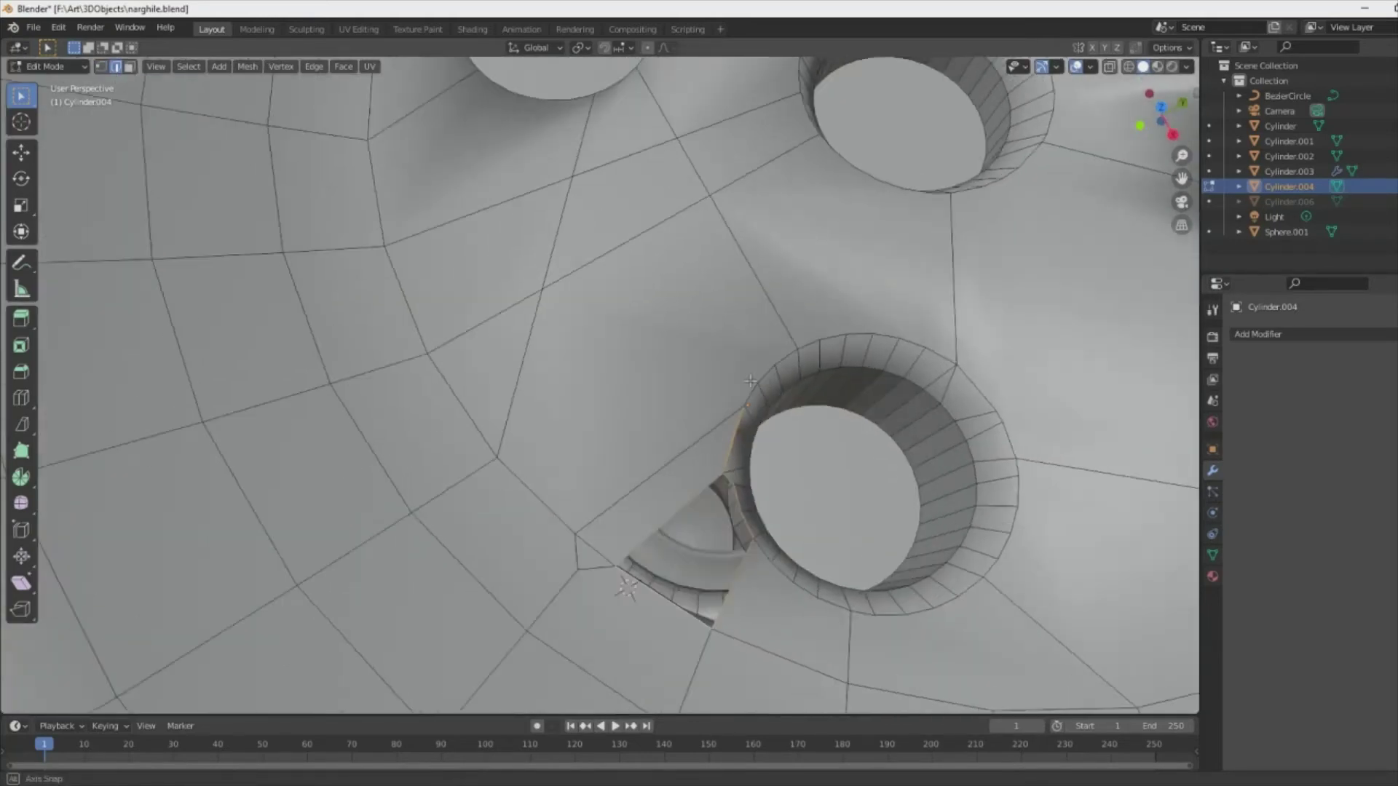
- Delete the stray geometry beside the lower hole
middle_drag(695, 379, 820, 464)
scroll(774, 474, down, 3)
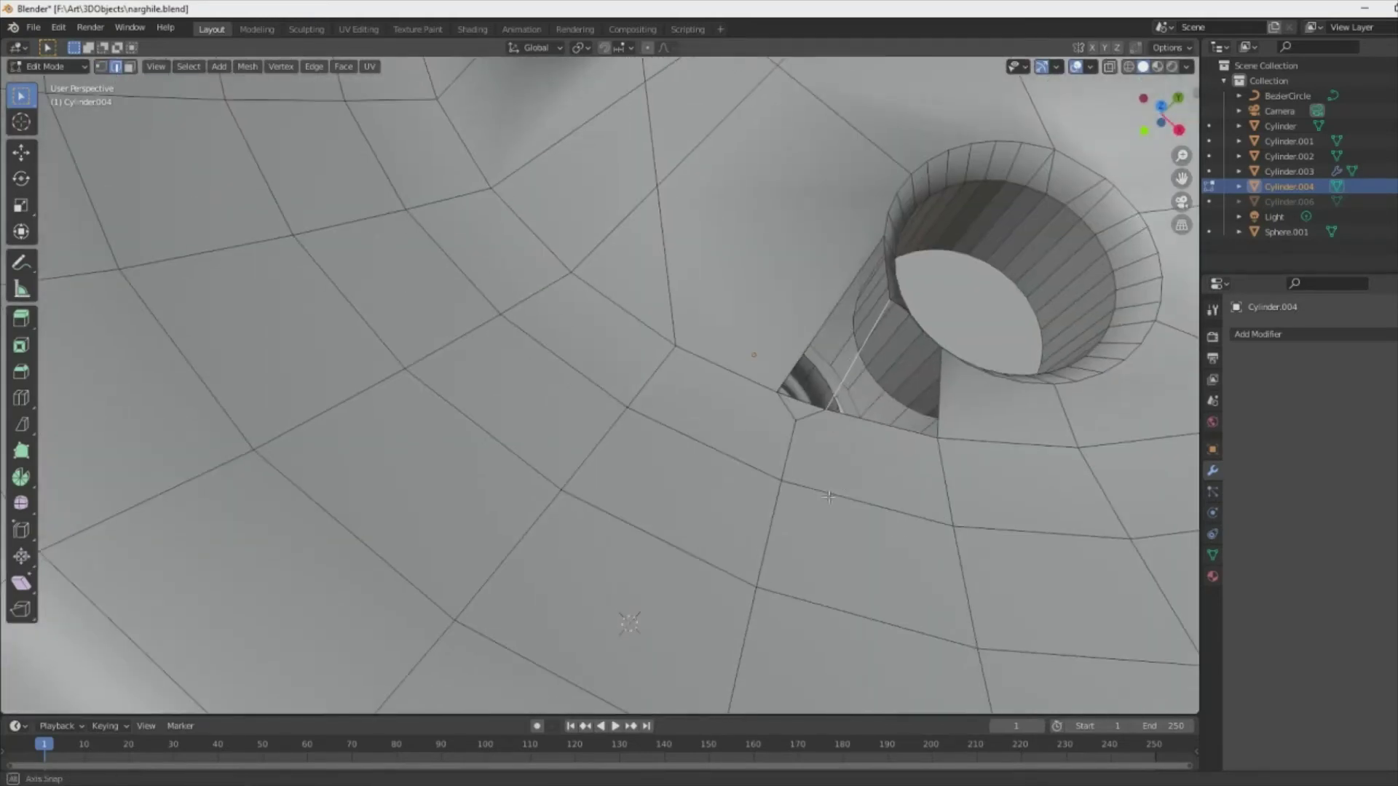
key(x)
click(765, 362)
key(Tab)
scroll(753, 417, down, 4)
- Knife-cut a new connecting edge from the lower hole's edge
key(Tab)
scroll(777, 452, up, 2)
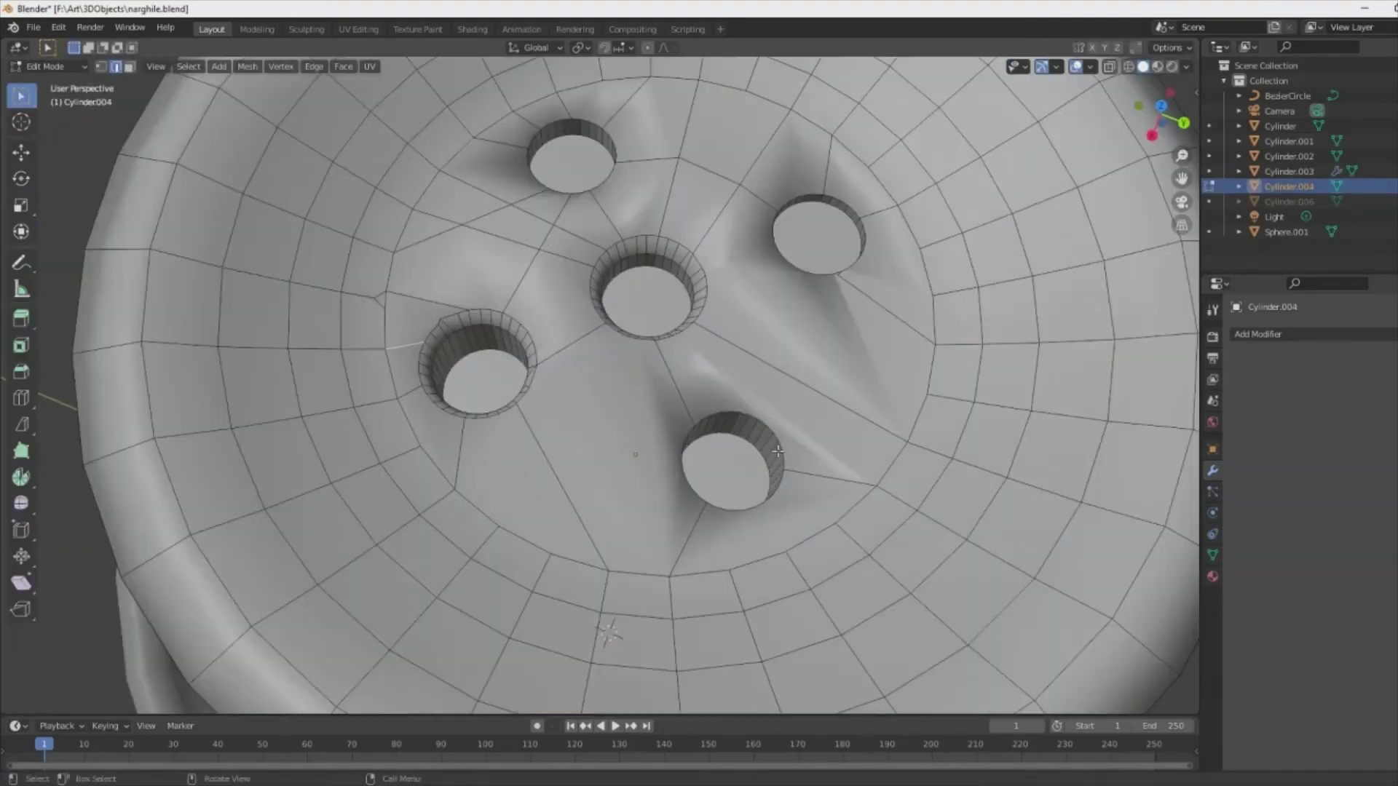
scroll(677, 455, up, 2)
click(584, 450)
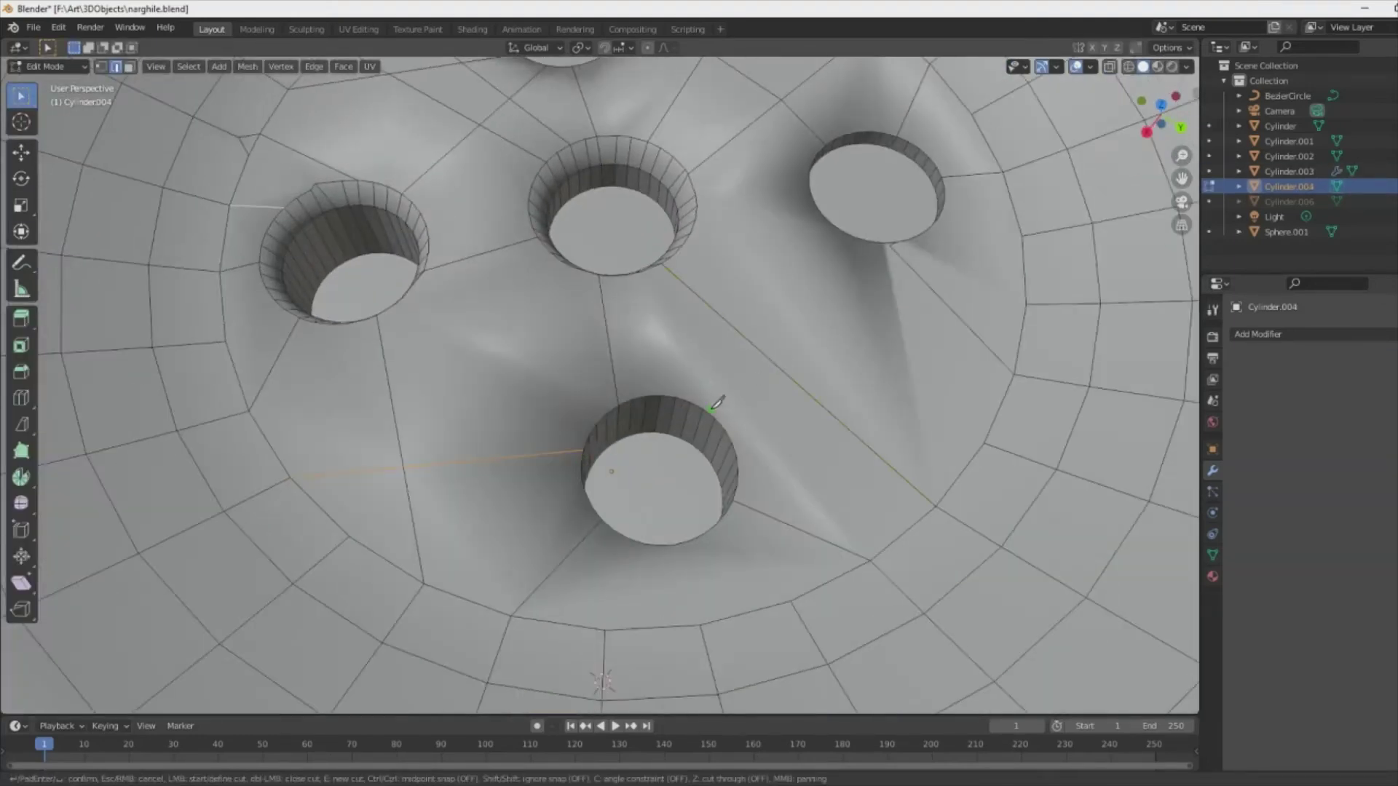
key(Return)
scroll(661, 299, down, 4)
- Switch between face and edge selection on the bowl mesh, then exit Edit Mode
scroll(926, 427, down, 5)
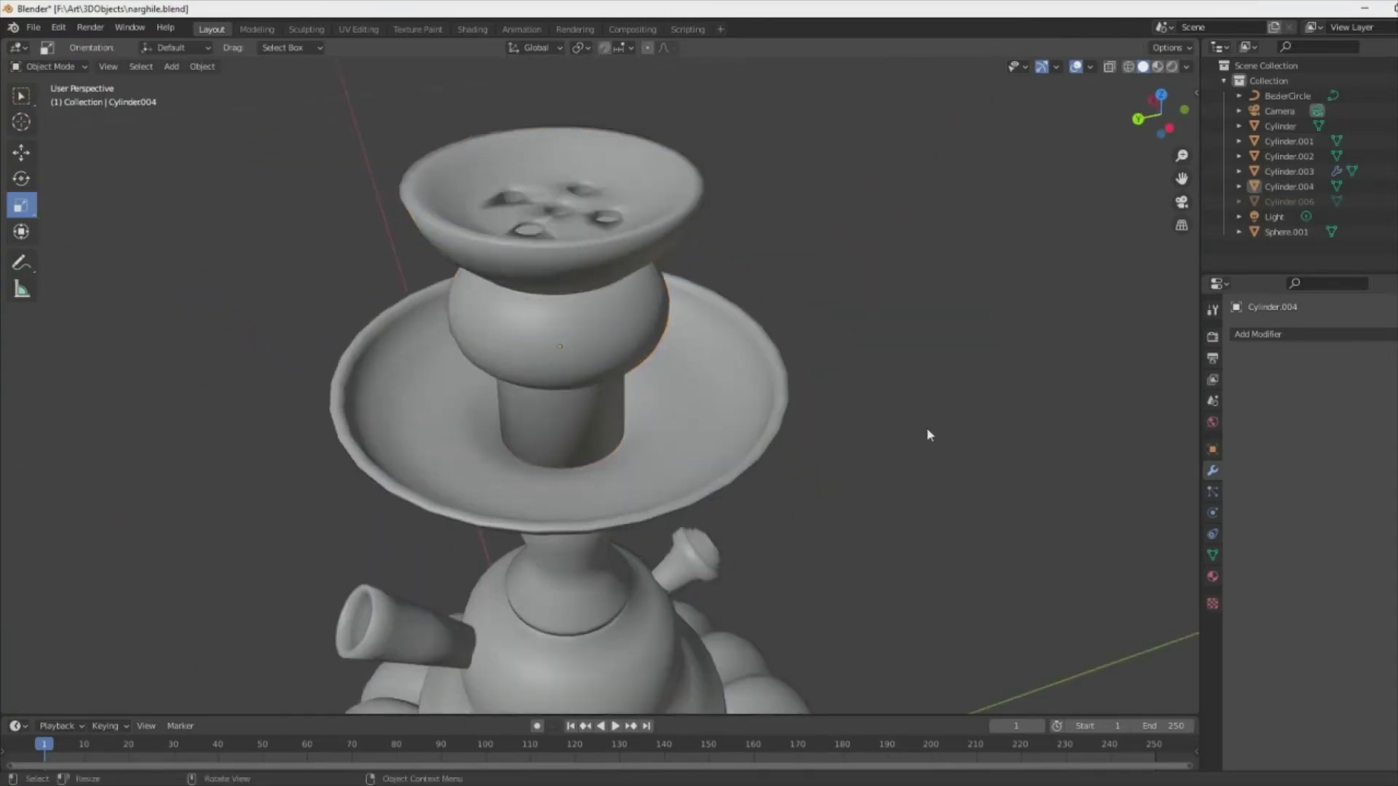
scroll(711, 387, up, 5)
mouse_move(926, 427)
middle_down()
mouse_move(710, 387)
mouse_move(746, 239)
mouse_move(677, 290)
mouse_move(602, 507)
mouse_move(413, 428)
middle_up()
key(3)
scroll(602, 507, down, 4)
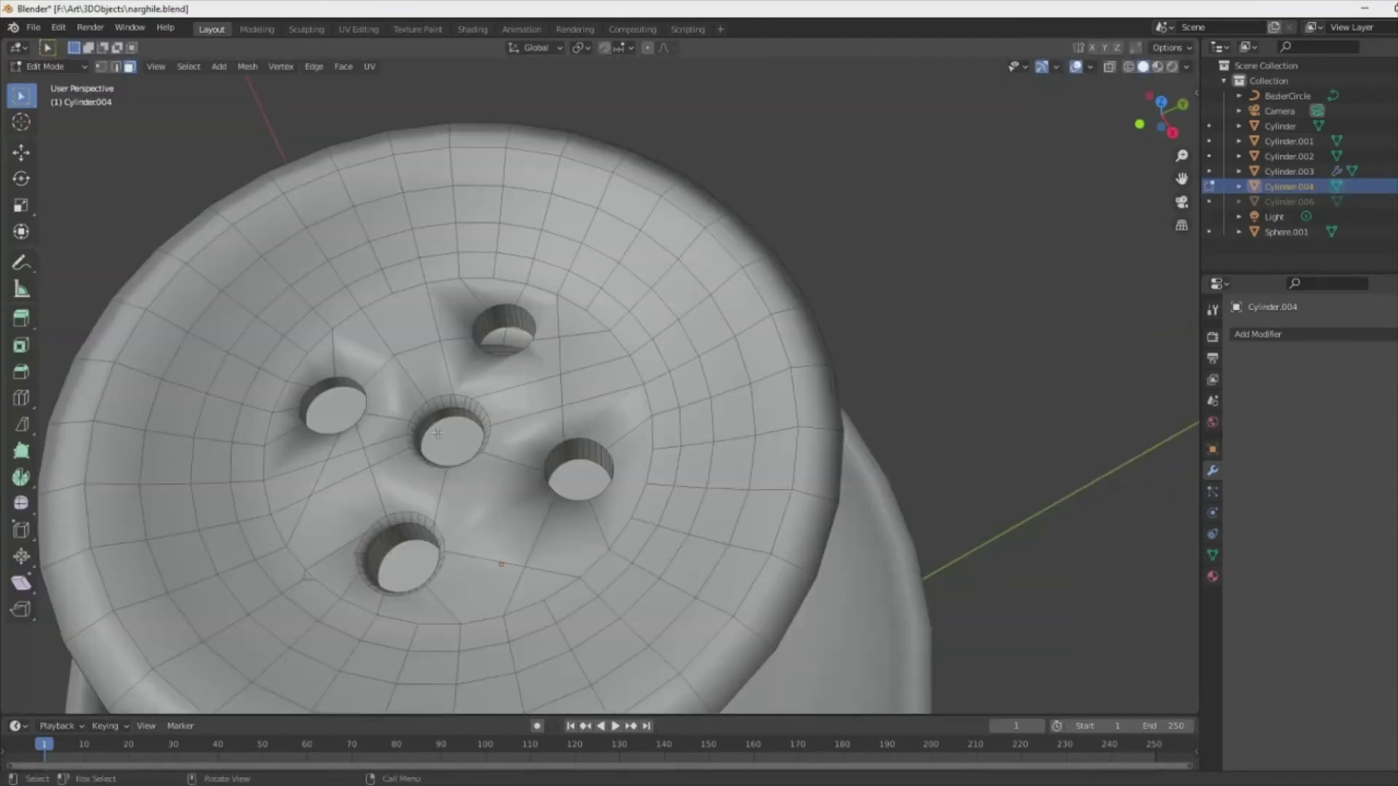
scroll(413, 428, up, 4)
key(2)
click(433, 453)
key(x)
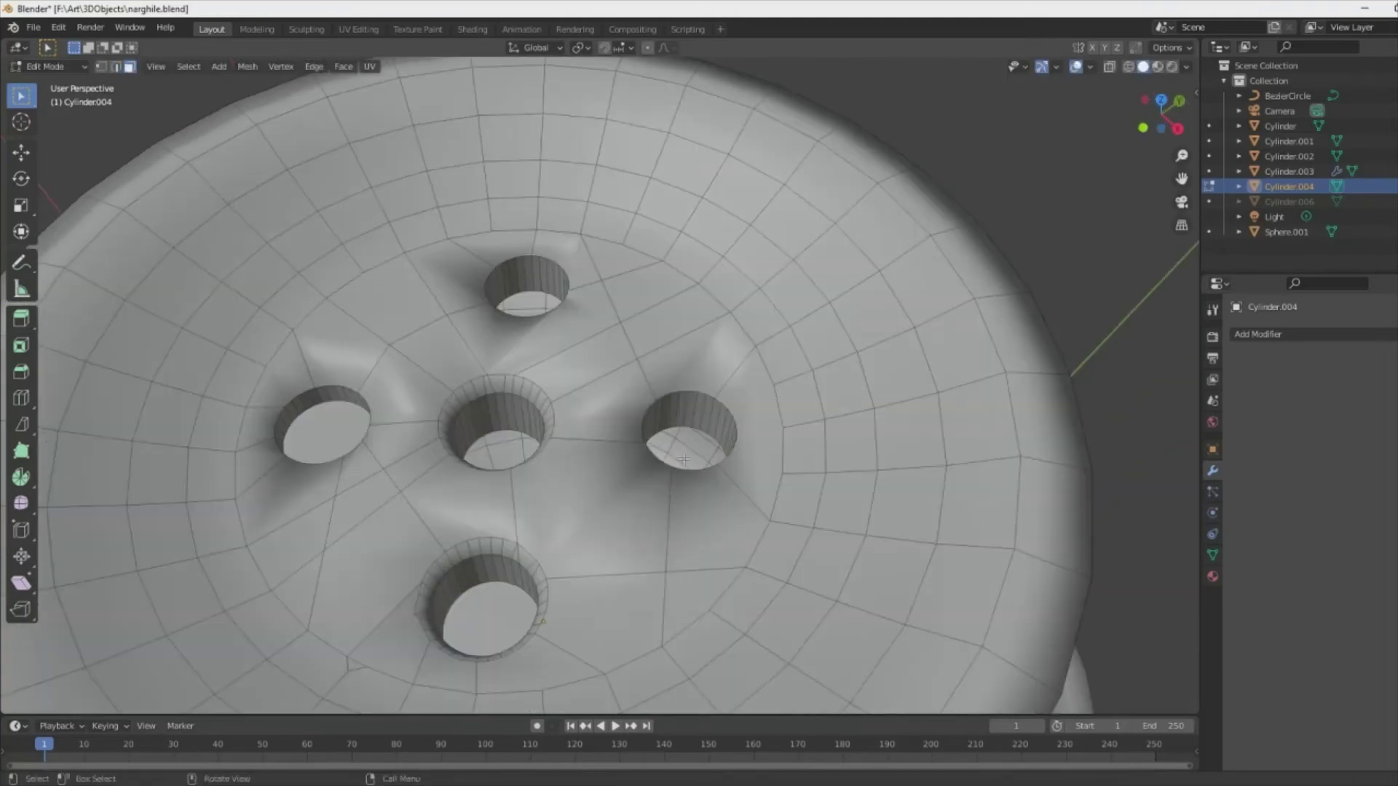
key(Tab)
- Re-enter Edit Mode in face select and orbit to a side view of the head
scroll(629, 393, down, 5)
mouse_move(629, 436)
middle_down()
mouse_move(629, 393)
mouse_move(781, 343)
middle_up()
key(Tab)
scroll(630, 394, up, 5)
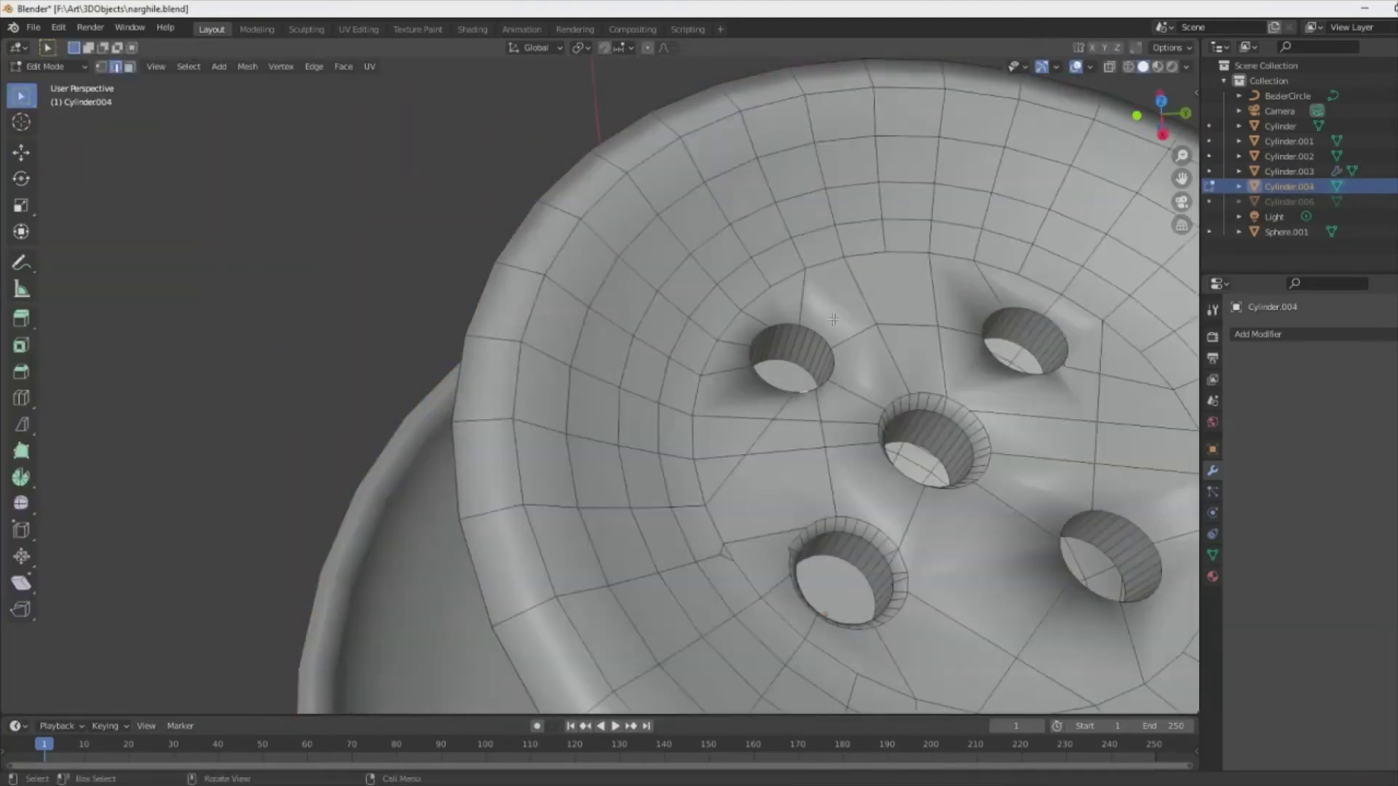
key(3)
scroll(833, 319, down, 4)
middle_drag(833, 319, 817, 371)
middle_drag(1111, 539, 819, 514)
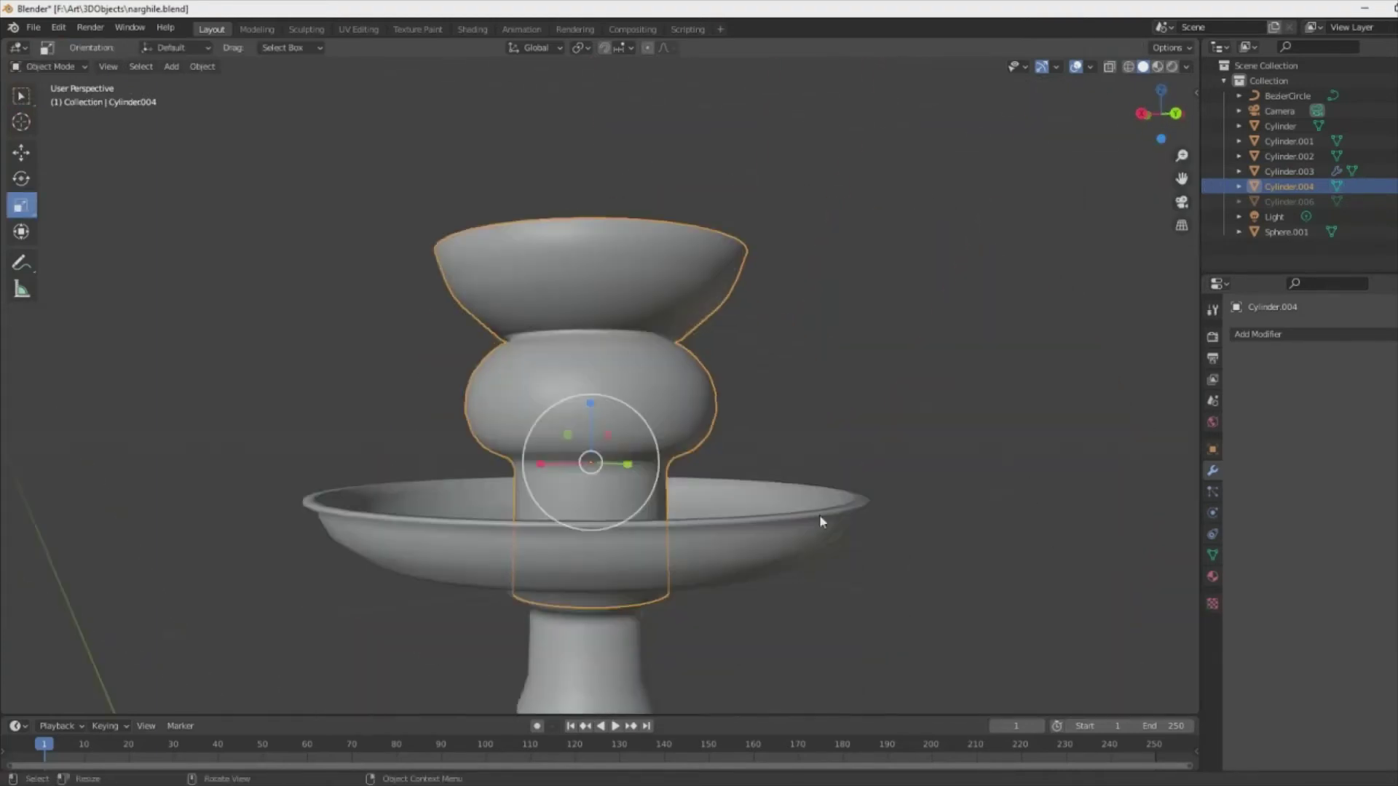
- With X-ray on, box-select the lower cylinder's faces and scale them along Z
key(alt+z)
drag(718, 624, 436, 536)
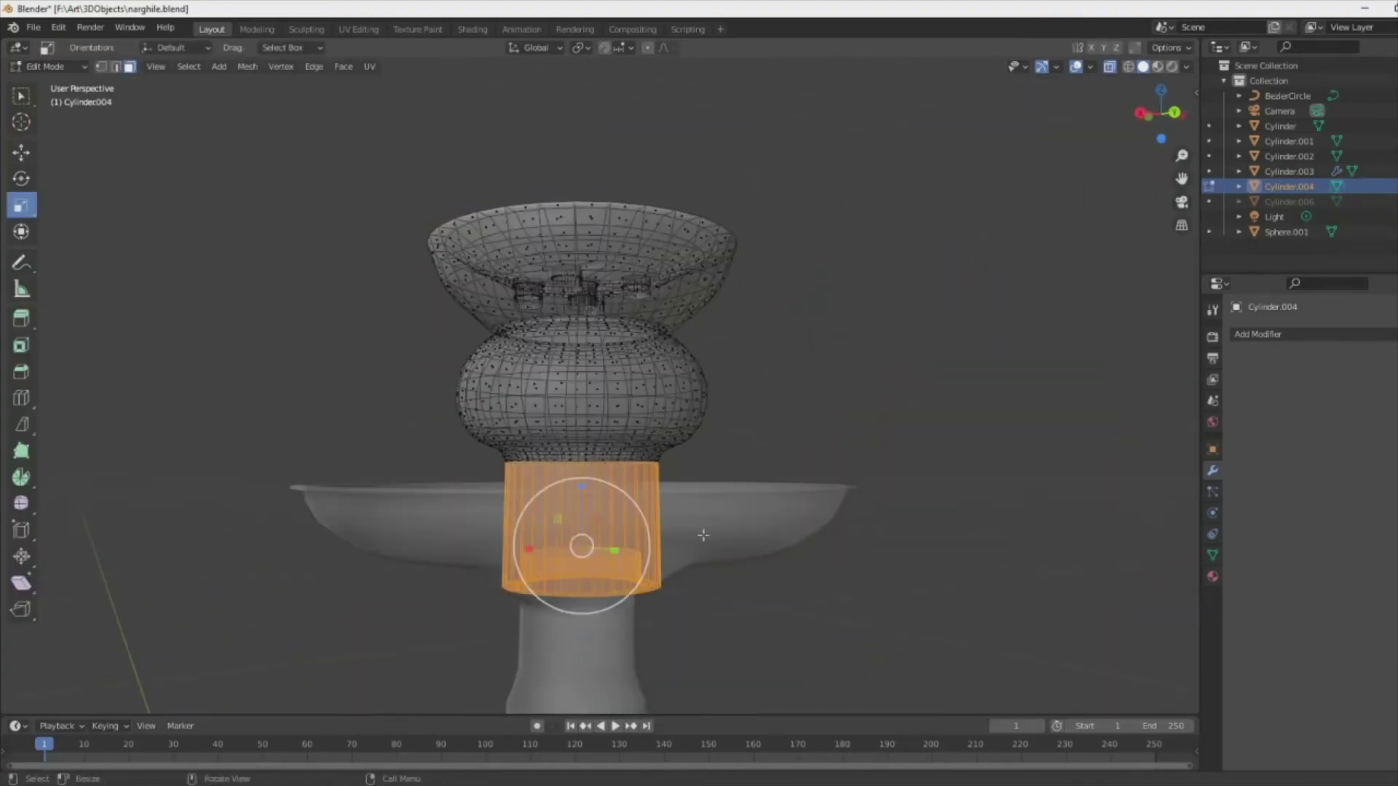
key(s)
key(z)
key(Tab)
key(alt+z)
scroll(959, 601, down, 5)
middle_drag(872, 417, 648, 584)
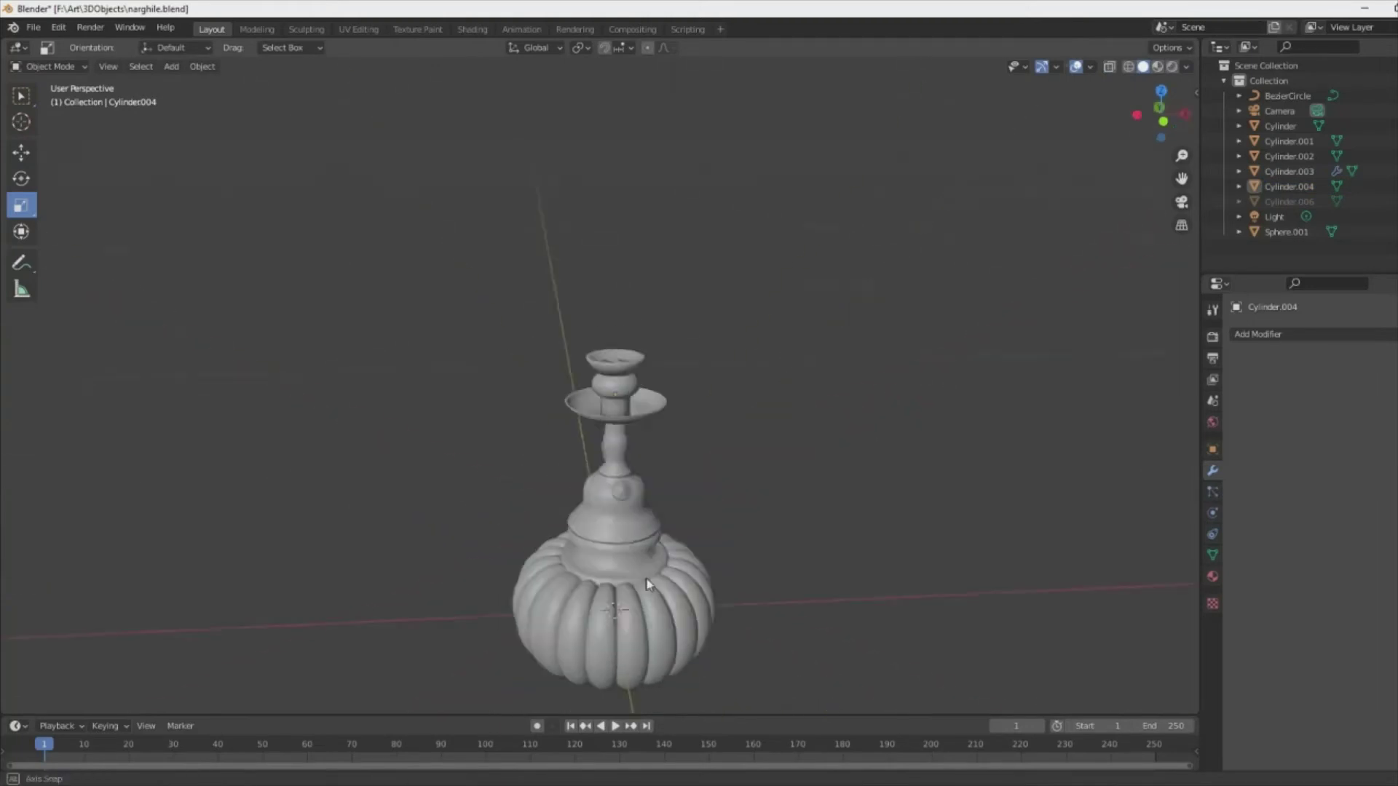
scroll(902, 614, down, 3)
- Add a new cylinder, Cylinder.005, shrink it, and stretch it tall along Z
scroll(902, 612, down, 3)
key(shift+a)
click(961, 191)
key(s)
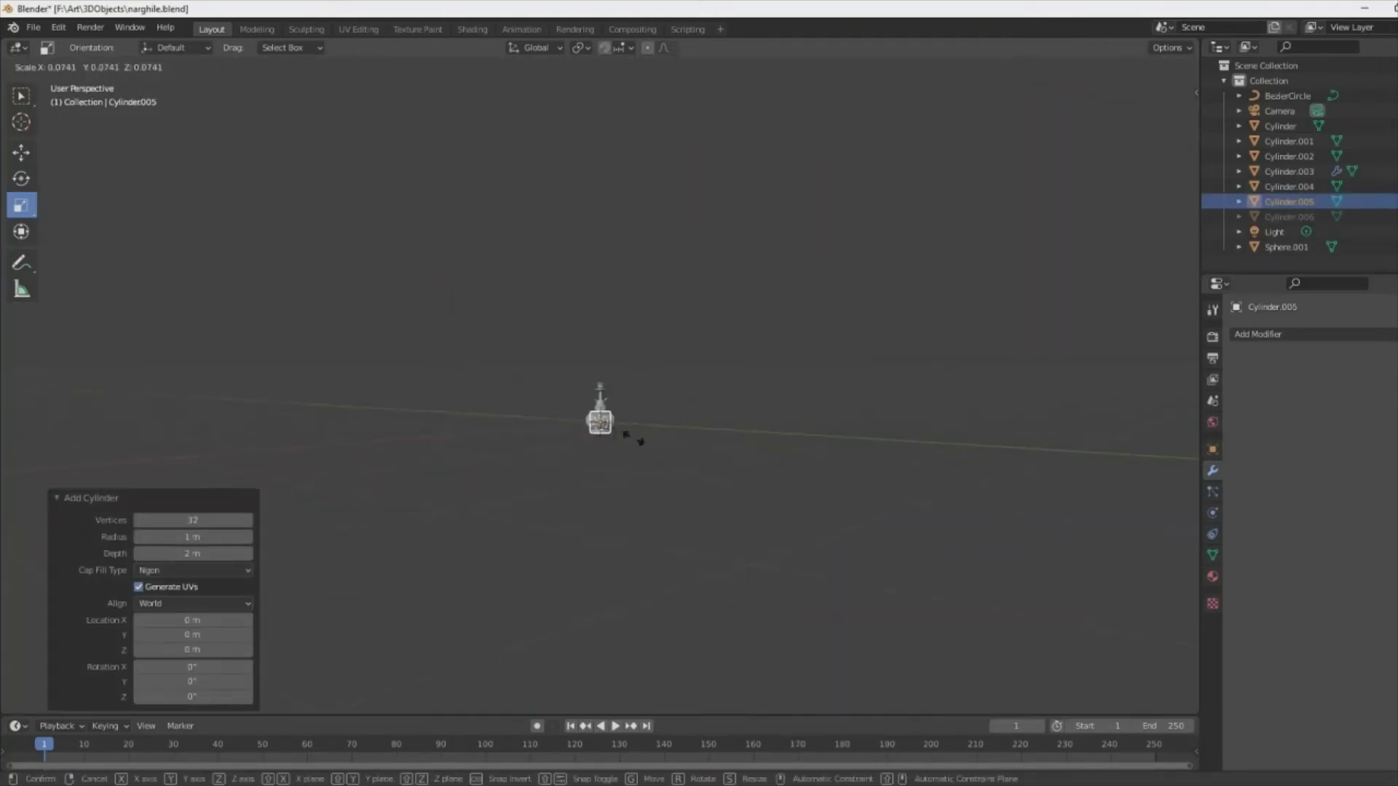
click(634, 438)
scroll(633, 438, up, 8)
scroll(801, 509, up, 3)
key(s)
key(z)
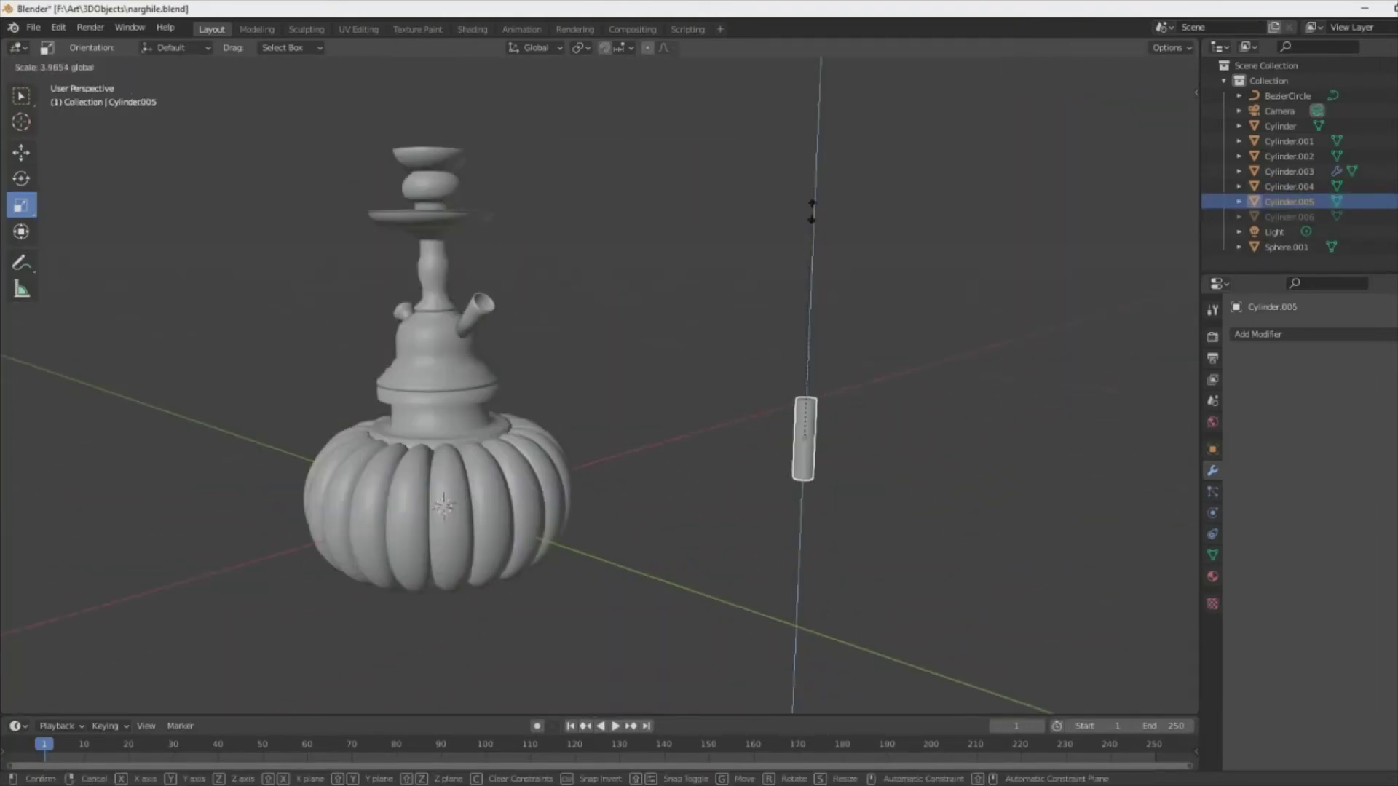
click(809, 218)
- Widen the cylinder's top face so the tube tapers into a cone
key(Tab)
key(KP_3)
mouse_move(824, 506)
middle_down()
mouse_move(929, 559)
mouse_move(920, 447)
middle_up()
click(606, 397)
drag(655, 408, 724, 425)
mouse_move(724, 424)
middle_down()
mouse_move(760, 351)
mouse_move(688, 373)
mouse_move(721, 407)
middle_up()
key(KP_3)
- Duplicate the tapered tube, separate the copy as Cylinder.007, and move it onto the hookah body
key(shift+d)
click(681, 342)
right_click(688, 356)
click(699, 344)
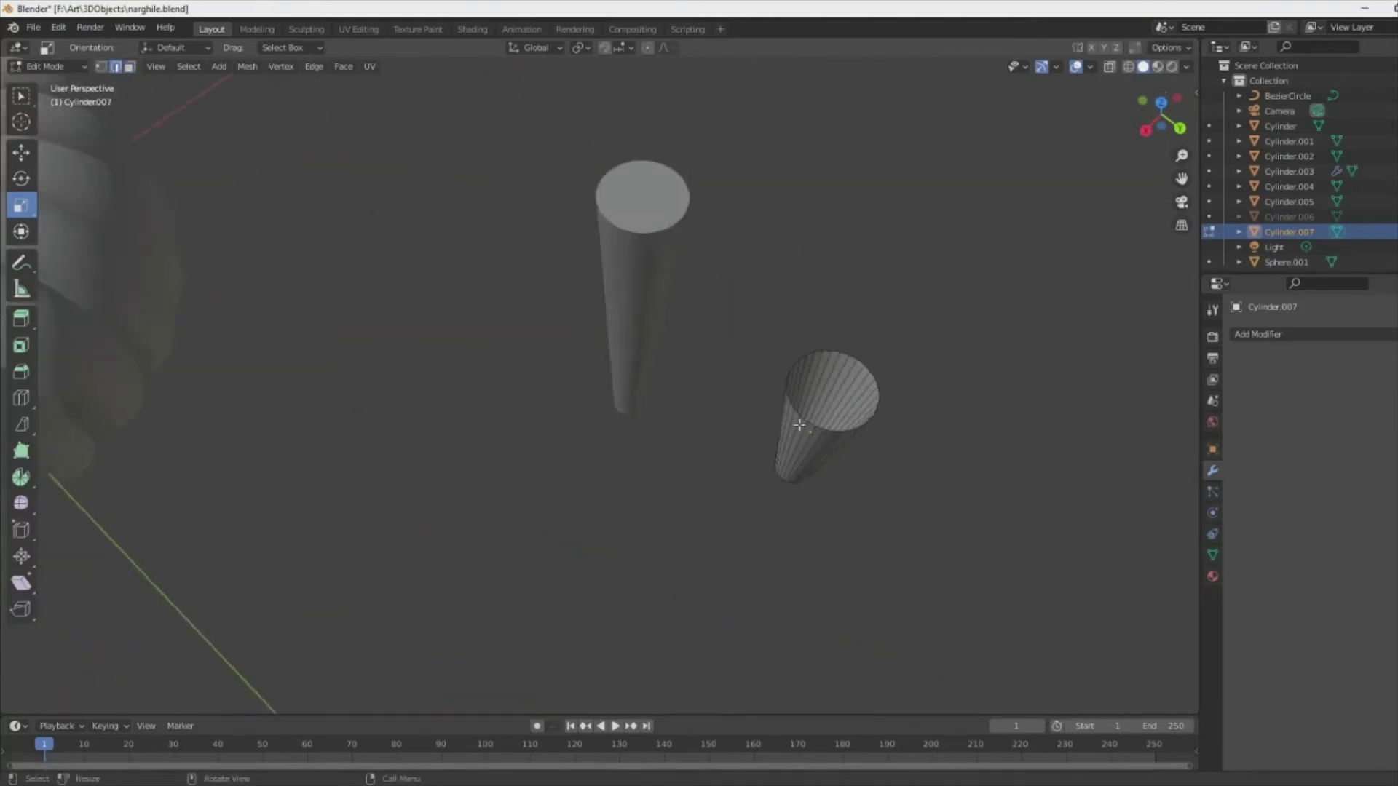
key(Tab)
key(KP_3)
key(g)
click(540, 375)
- Place the cone on the hookah body, tilting it outward and repositioning it
click(543, 342)
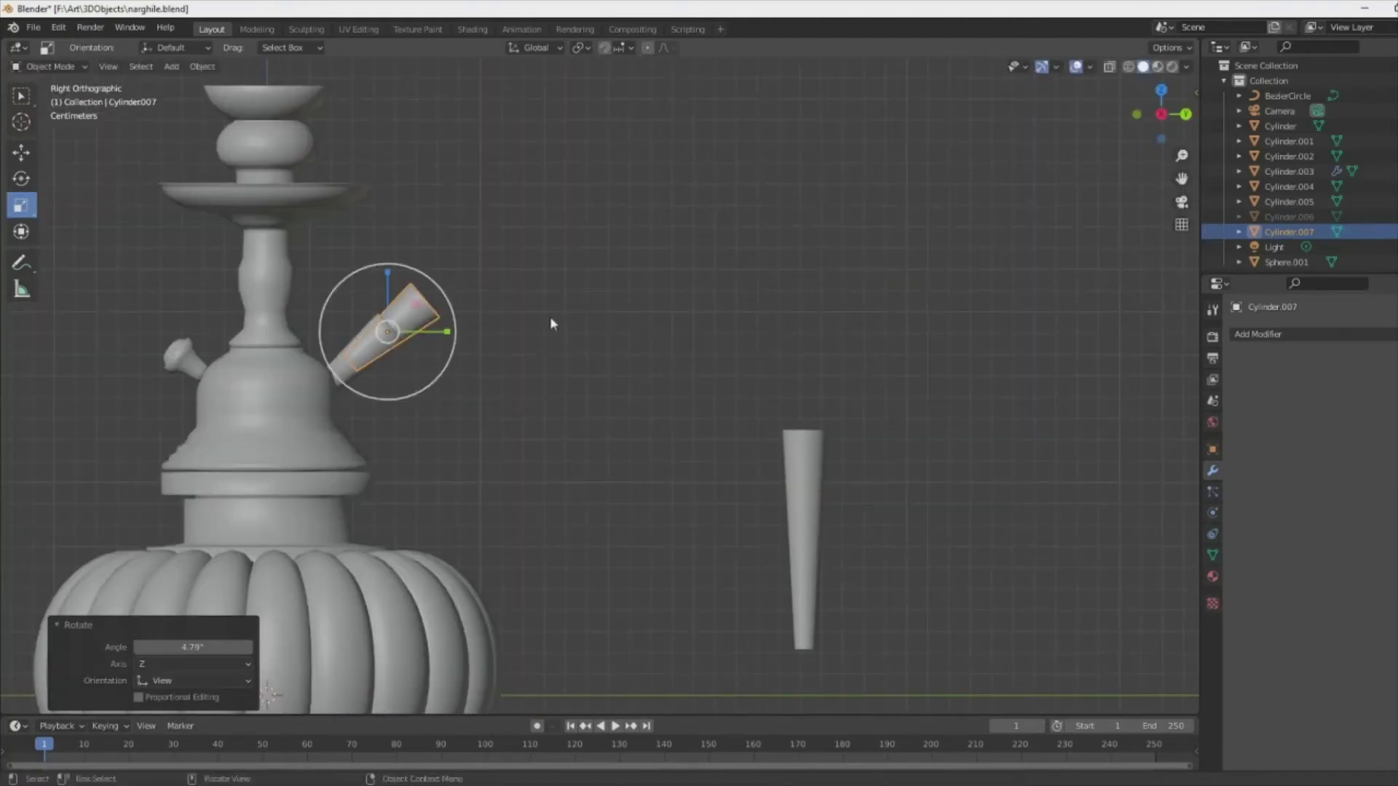
key(r)
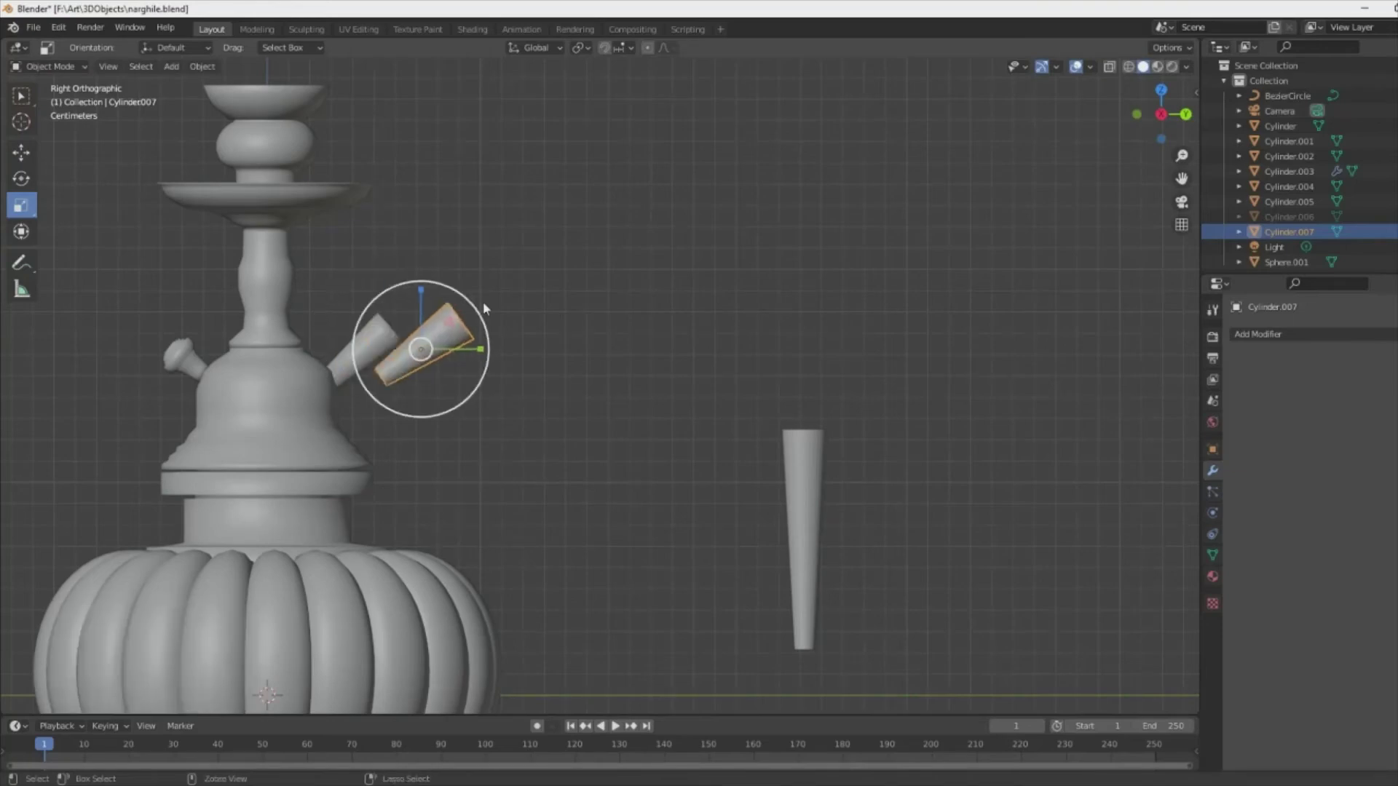
click(605, 377)
key(g)
click(563, 385)
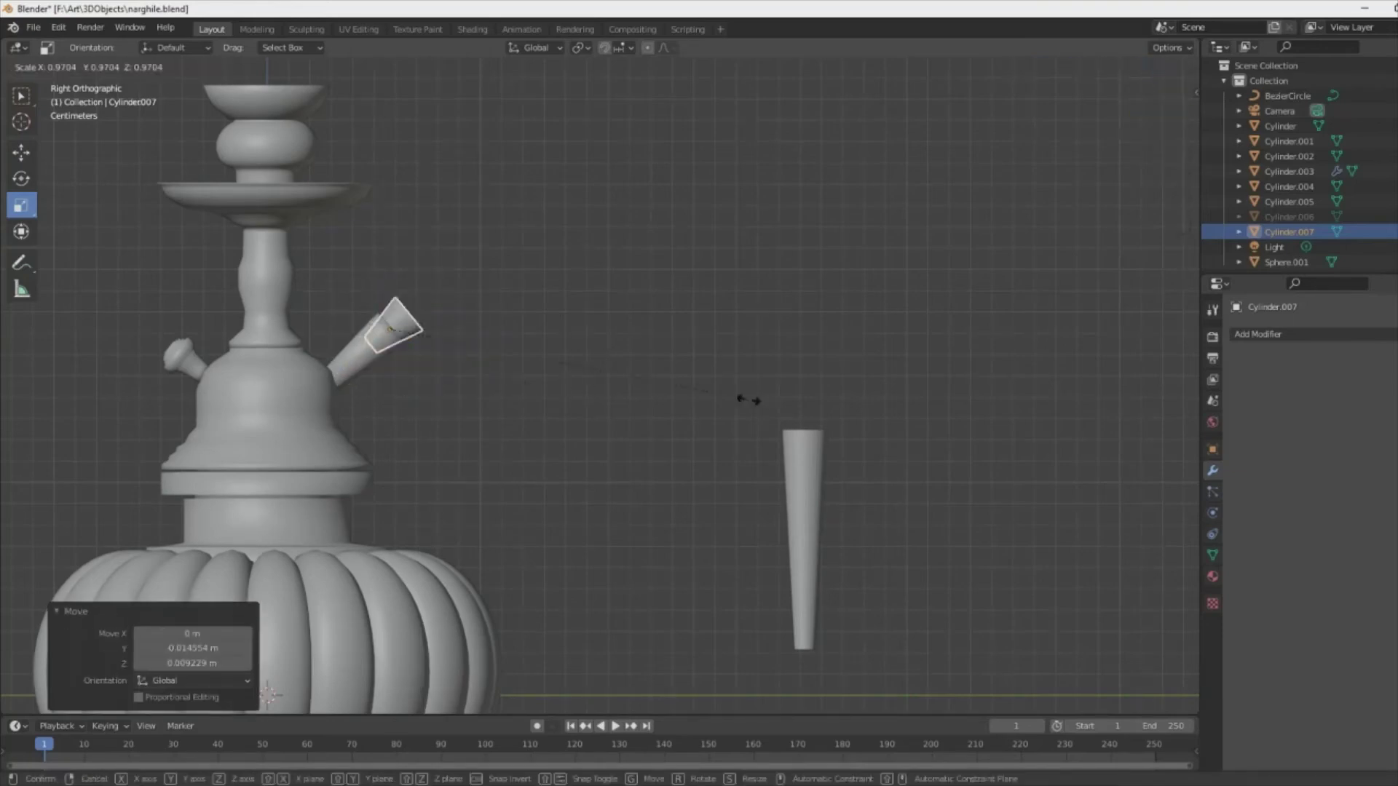
middle_drag(563, 385, 589, 325)
scroll(873, 419, up, 4)
scroll(874, 412, down, 5)
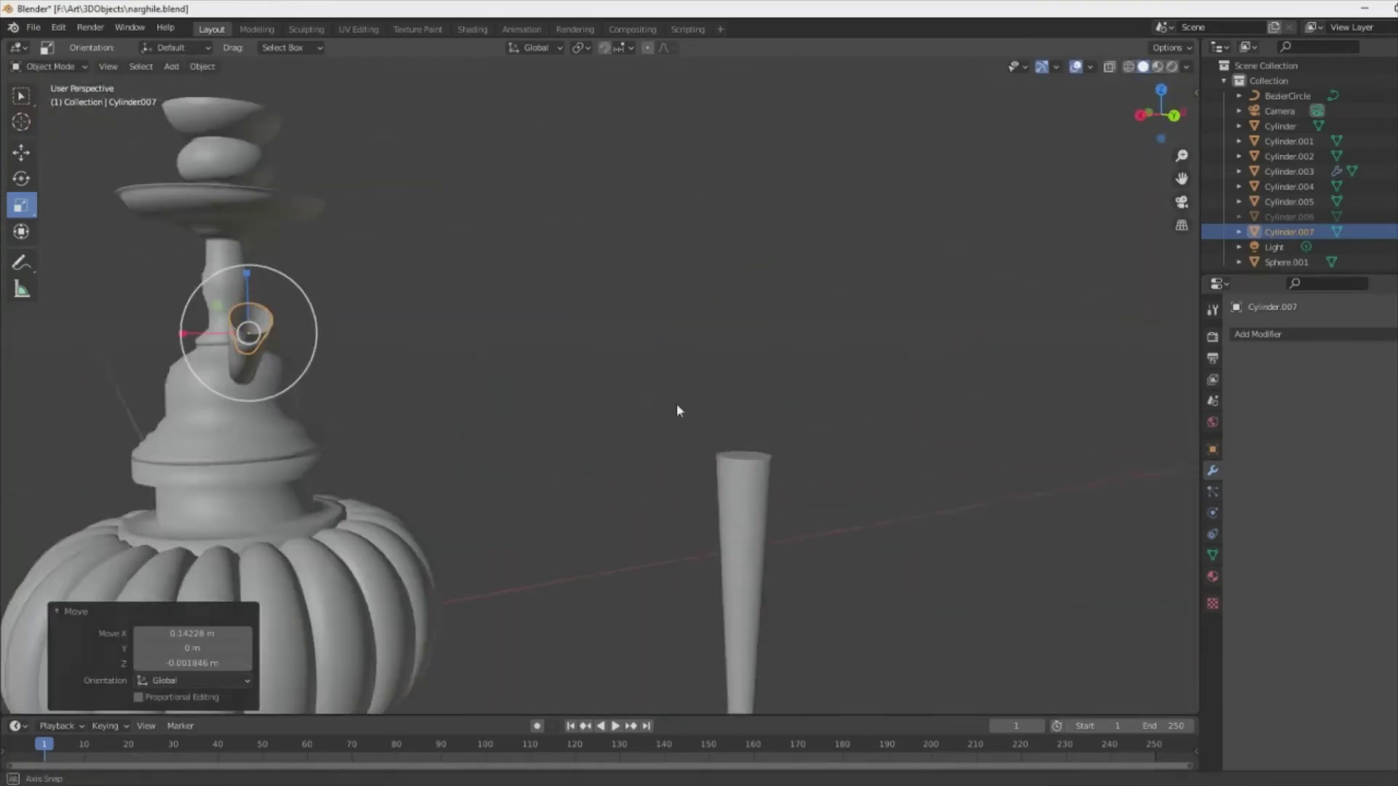
- From the side view, nudge the cone snugly into the body and shrink it slightly
key(KP_Decimal)
mouse_move(587, 427)
middle_down()
mouse_move(712, 508)
mouse_move(626, 475)
middle_up()
key(KP_3)
key(g)
click(687, 468)
key(s)
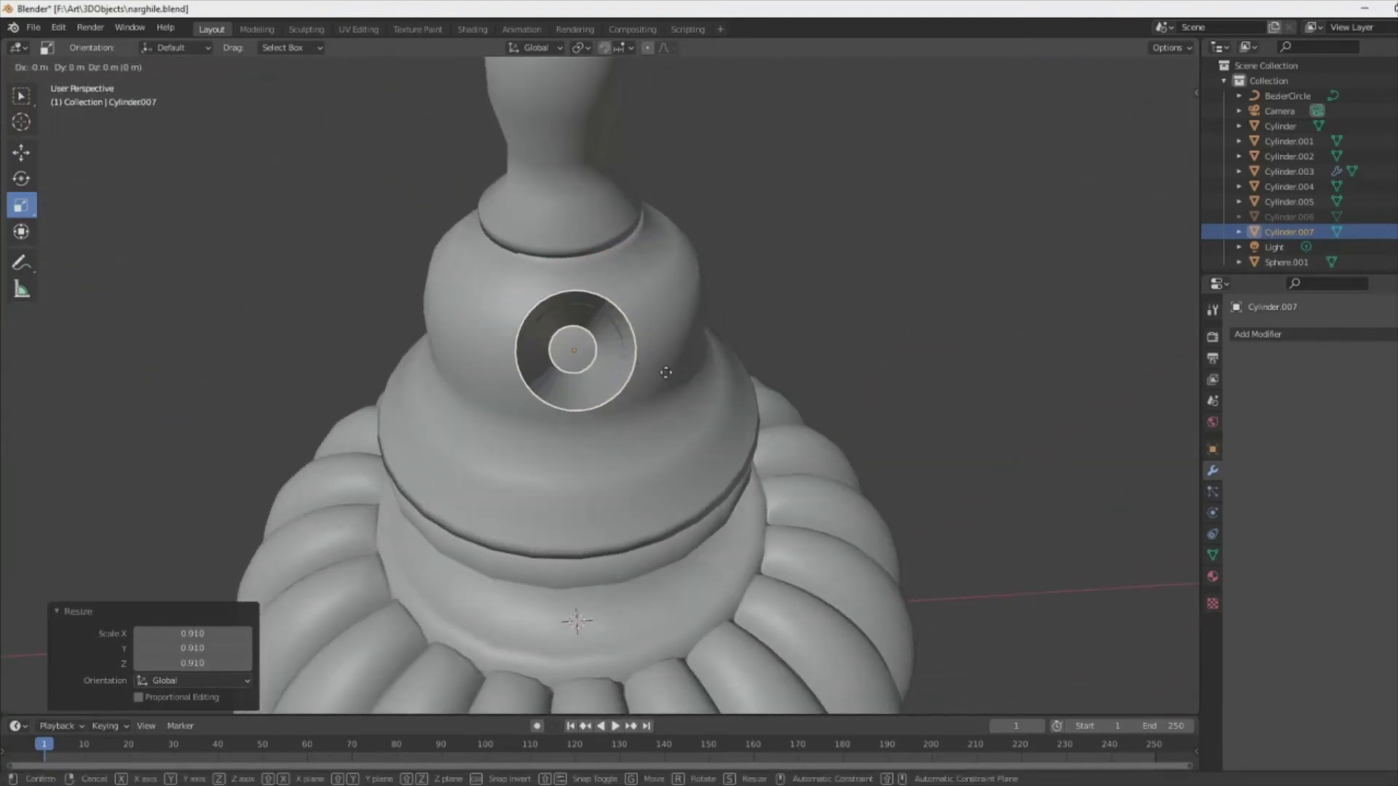
click(665, 372)
scroll(749, 343, up, 2)
scroll(764, 353, down, 8)
- Extrude a new short section from the top face of the tapered tube Cylinder.005
click(757, 451)
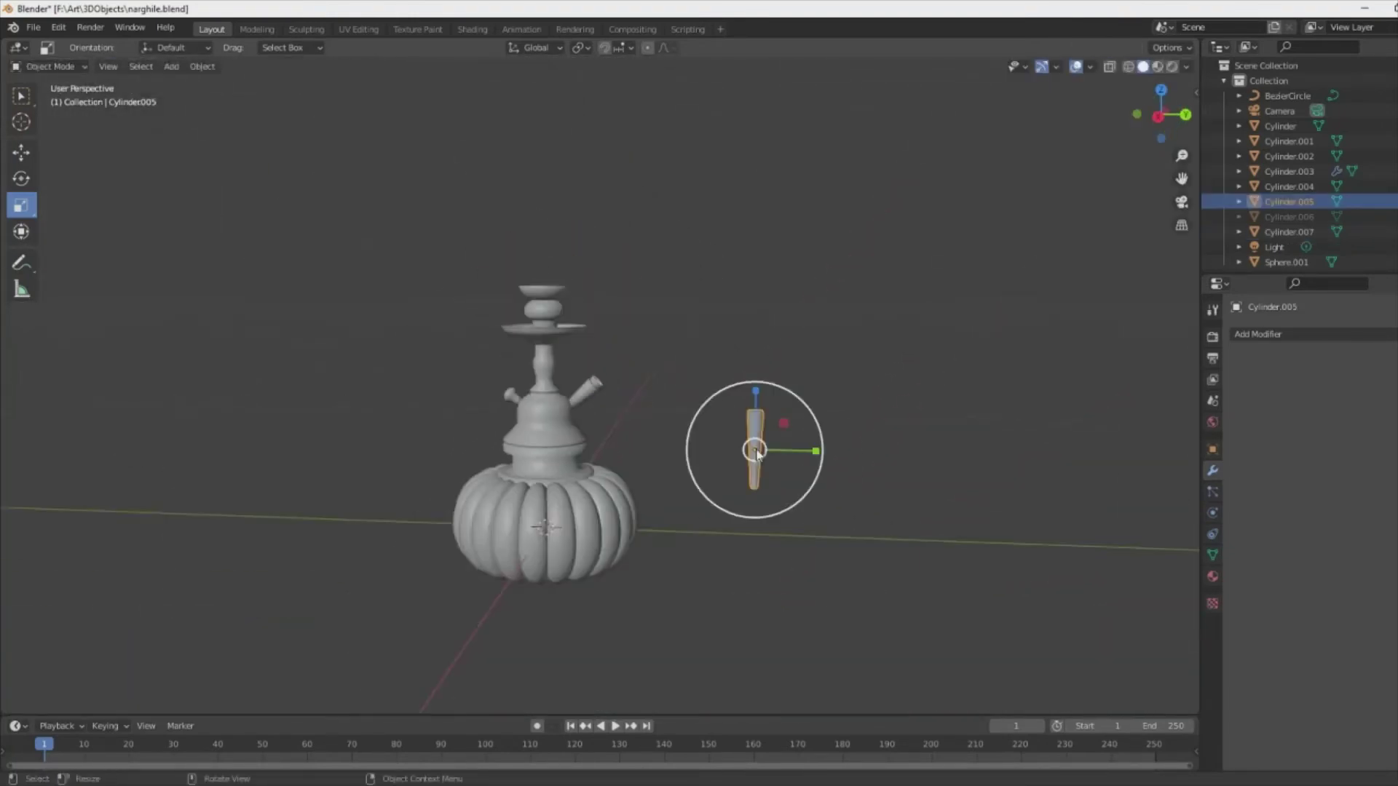
key(KP_Decimal)
key(Tab)
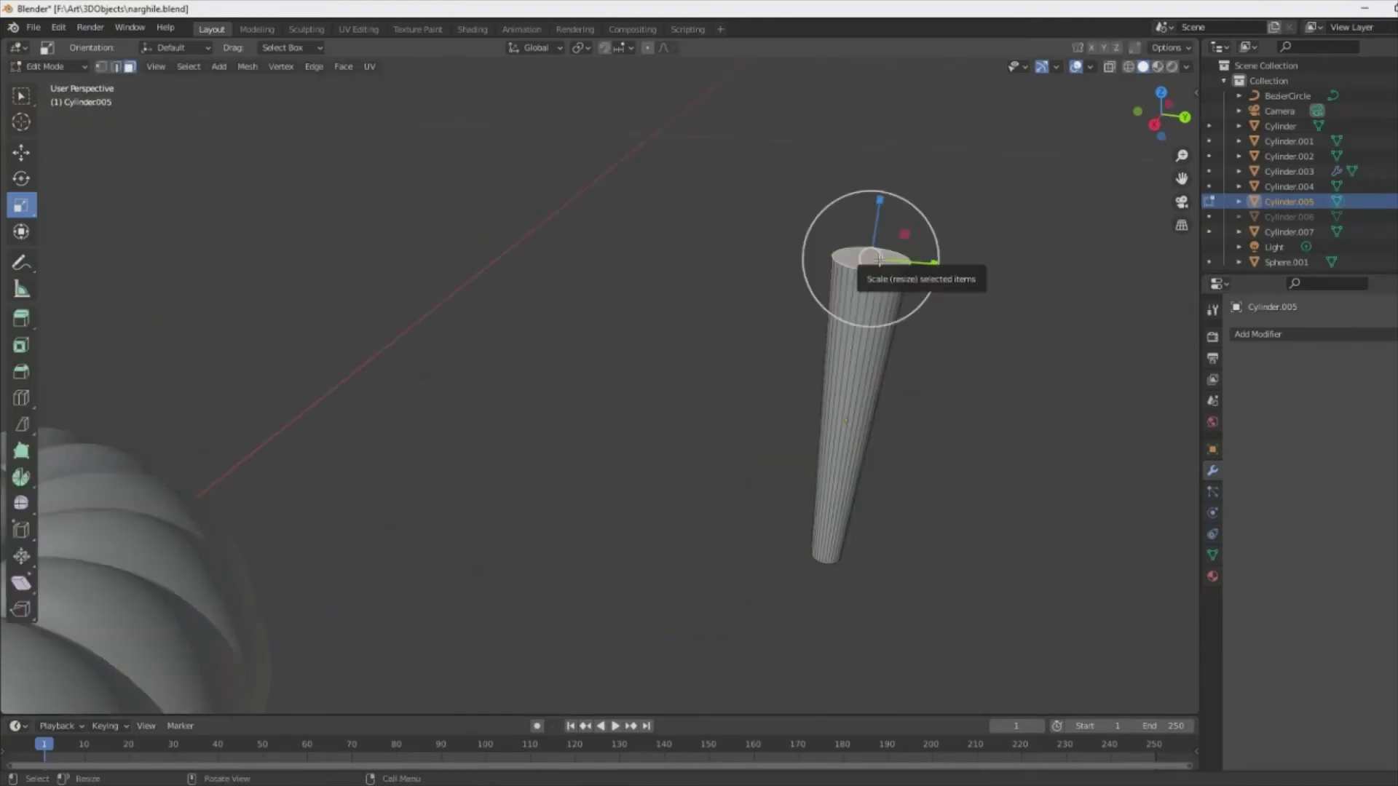
key(e)
key(Escape)
key(e)
click(893, 206)
- With X-ray on in side view, select the faces of the tube's top section
key(KP_1)
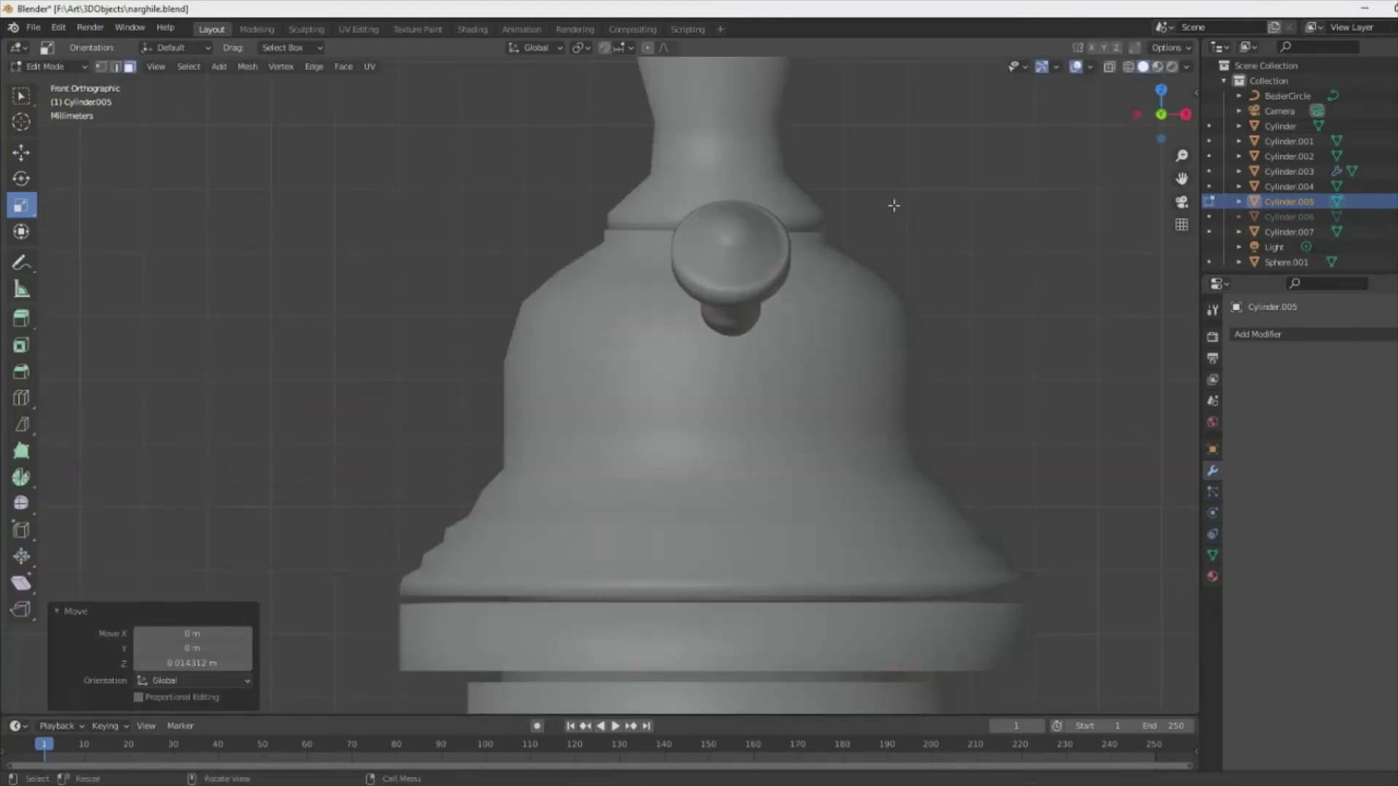
key(KP_3)
key(alt+z)
drag(742, 287, 1029, 406)
- Narrow the tube's top section and extrude another short section from it
key(s)
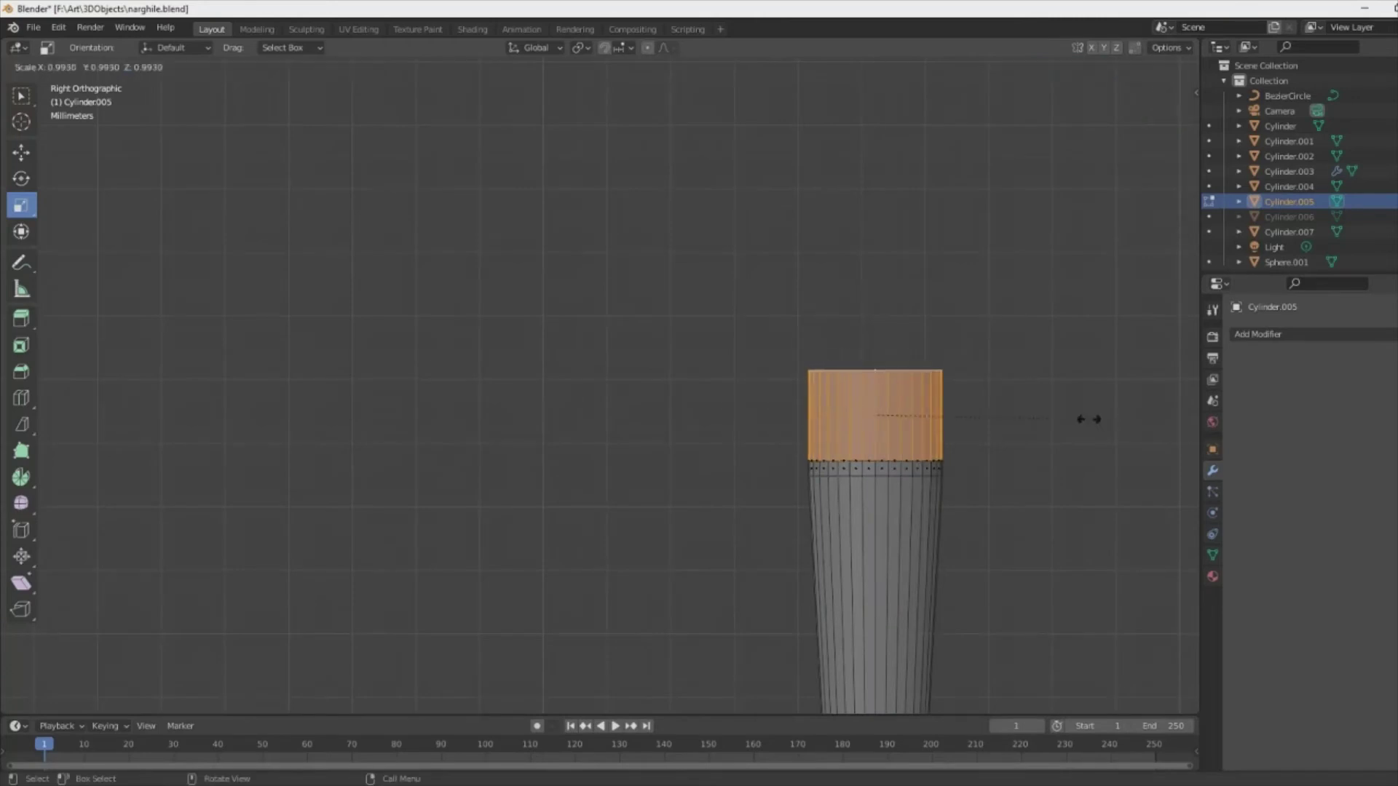
click(1070, 417)
key(e)
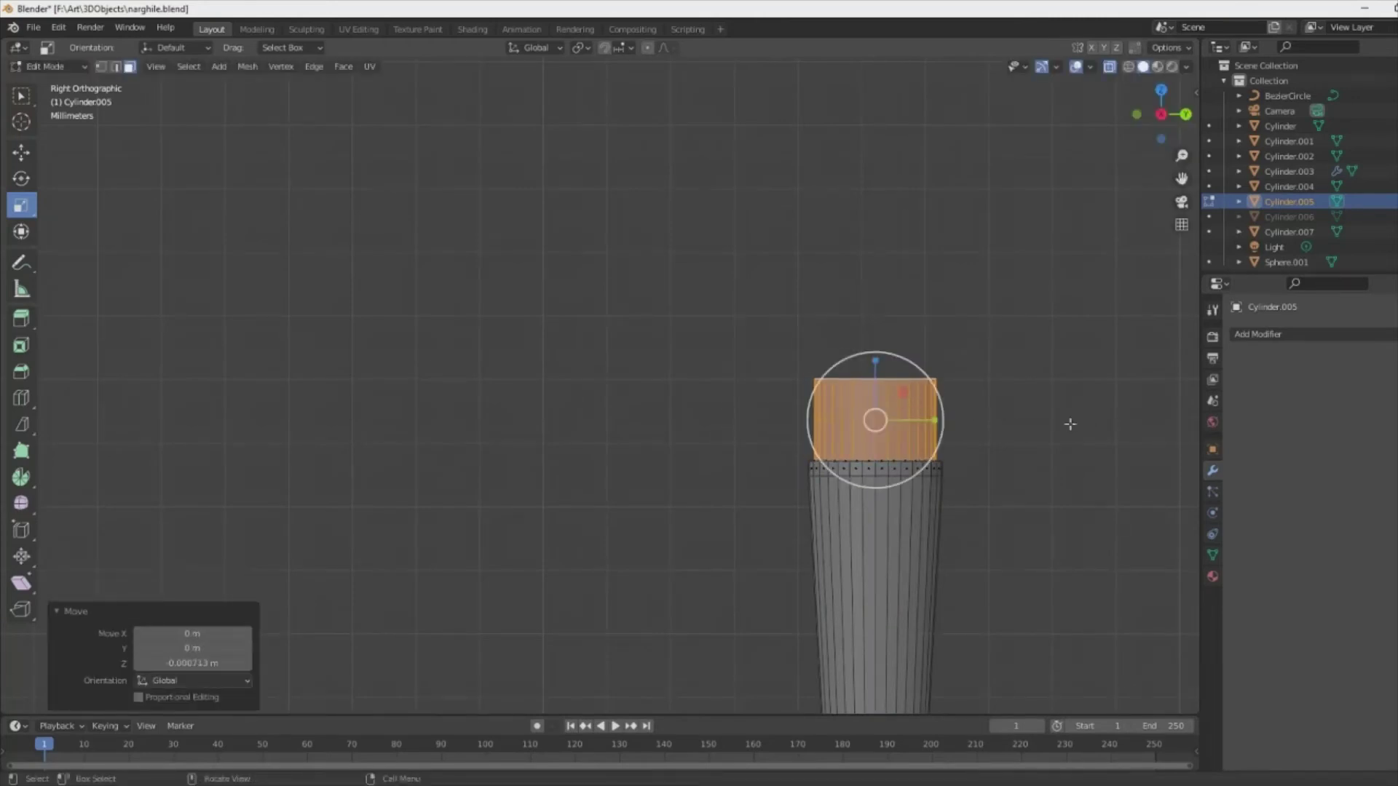
key(alt+z)
scroll(1069, 424, down, 3)
mouse_move(945, 552)
middle_down()
mouse_move(764, 433)
mouse_move(706, 350)
mouse_move(749, 436)
middle_up()
click(712, 331)
- Add loop cuts along the tube and scale a middle edge loop up into a bulge
key(ctrl+r)
scroll(749, 486, up, 2)
click(752, 437)
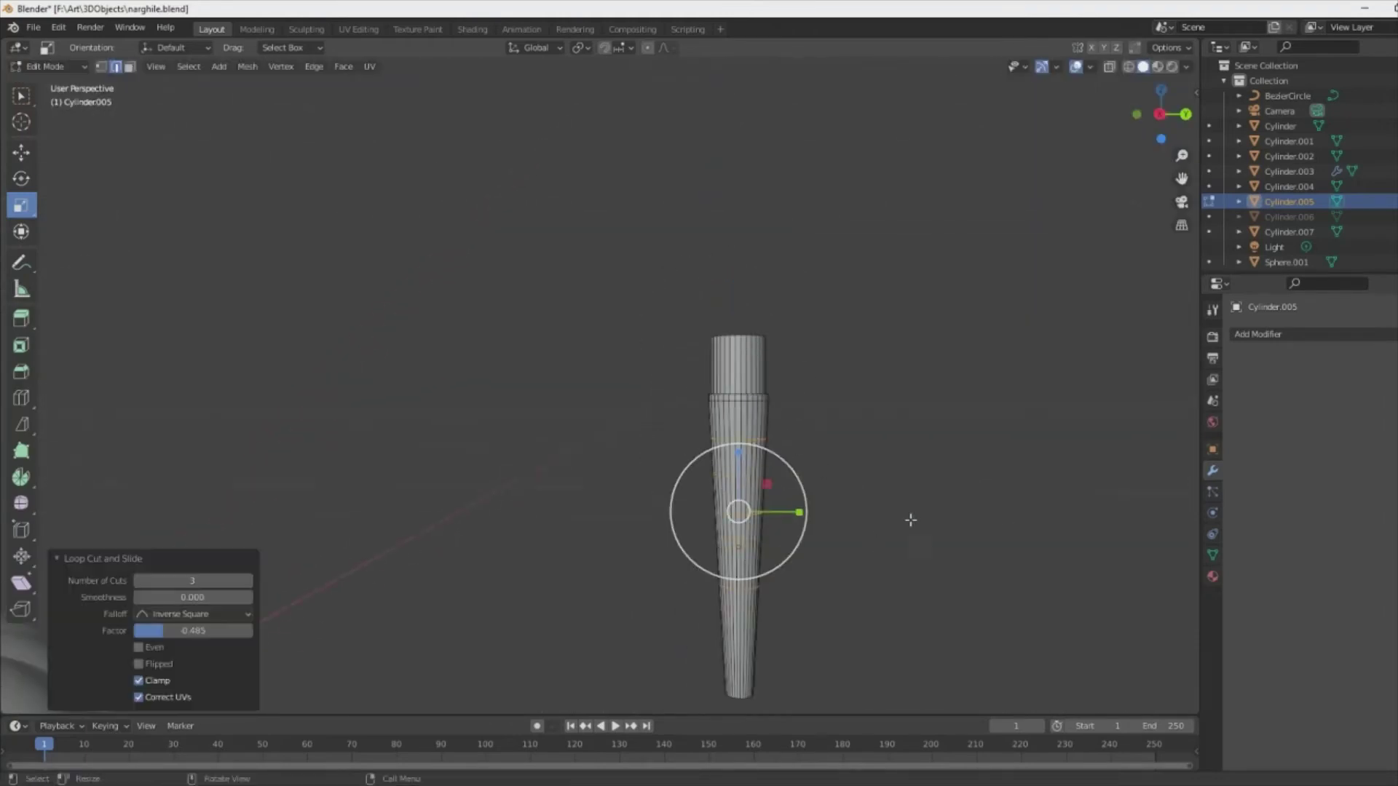
scroll(908, 521, up, 3)
key(s)
click(920, 624)
shift+middle_drag(920, 624, 795, 434)
key(ctrl+z)
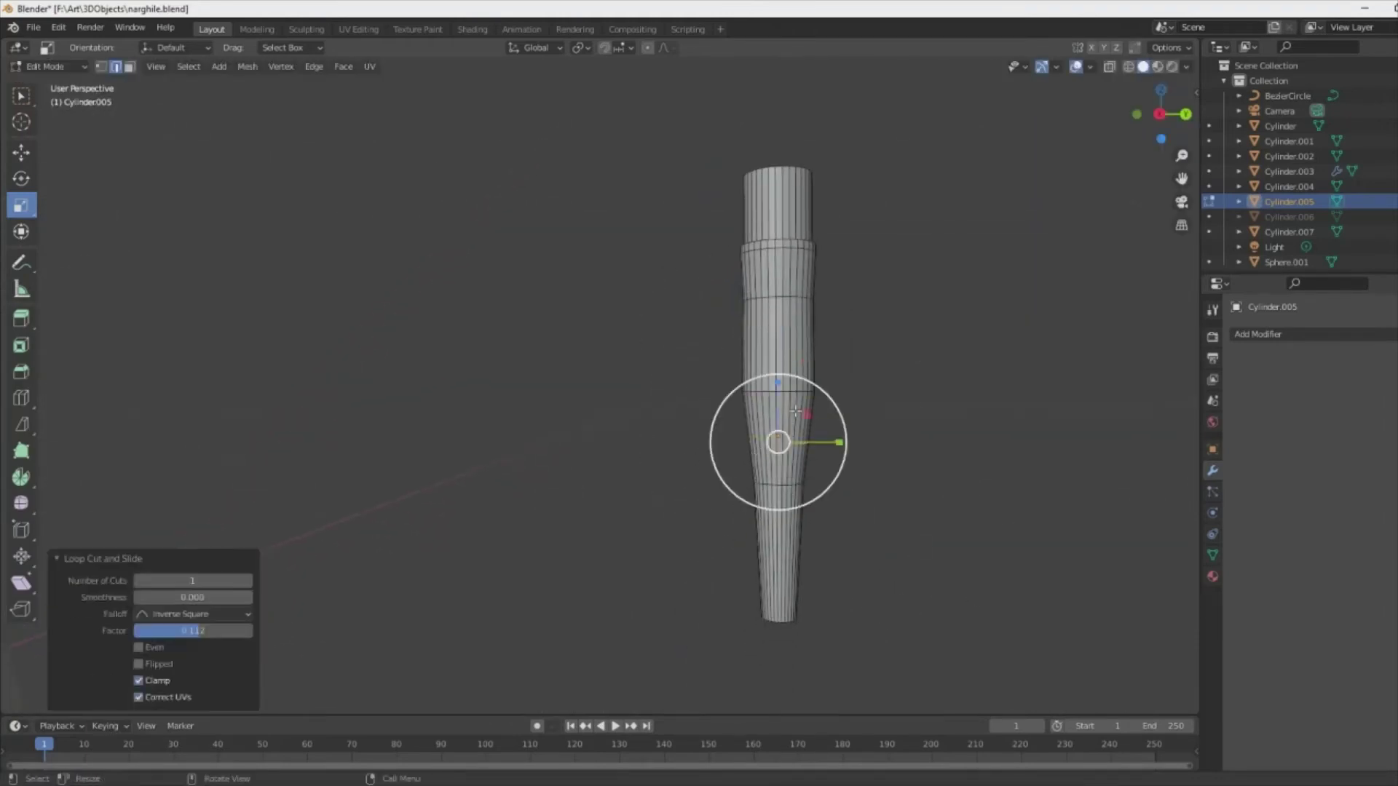
key(s)
click(786, 324)
scroll(786, 324, up, 2)
scroll(938, 464, down, 2)
- Bevel the middle and upper edge loops into ring bands, then return to Object Mode
click(21, 371)
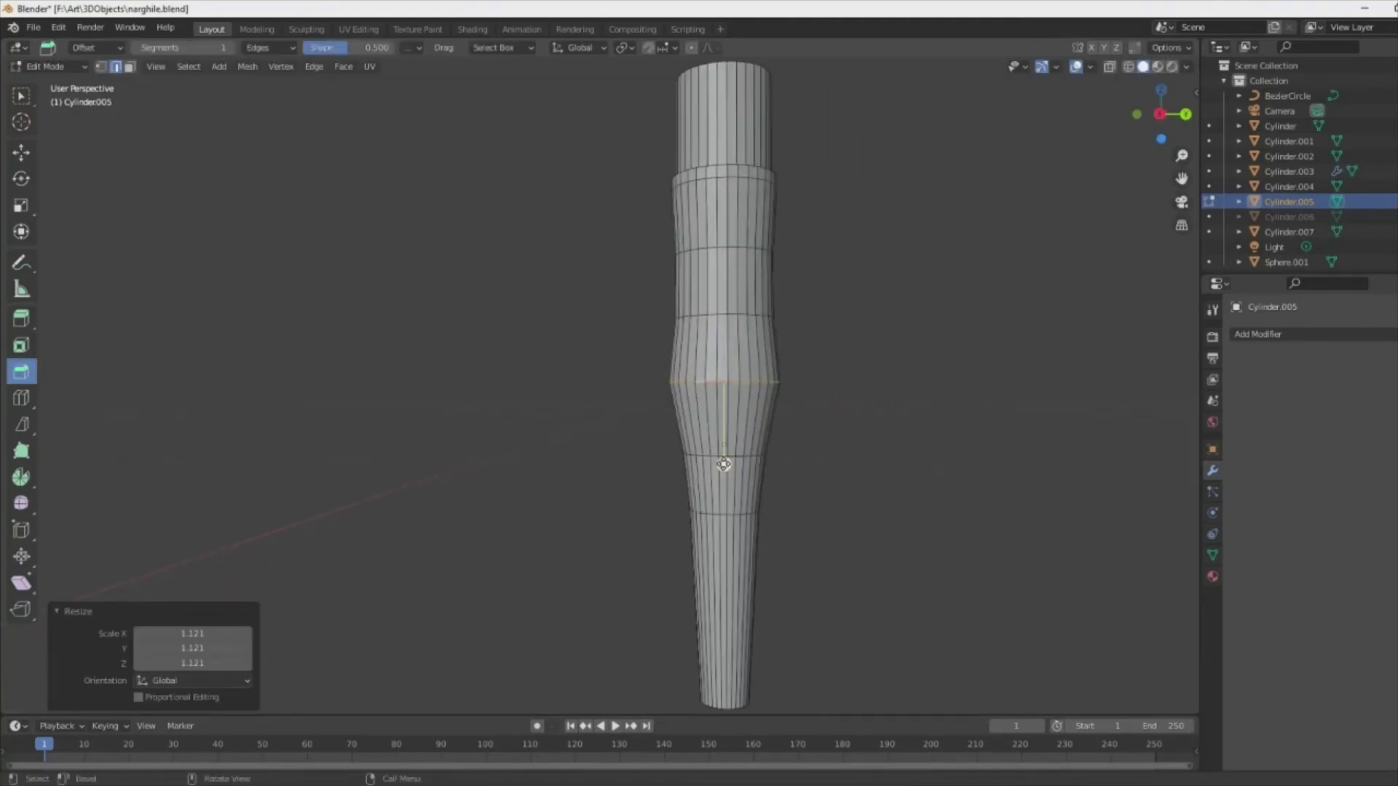
drag(717, 393, 724, 462)
shift+middle_drag(724, 462, 693, 292)
scroll(676, 290, up, 1)
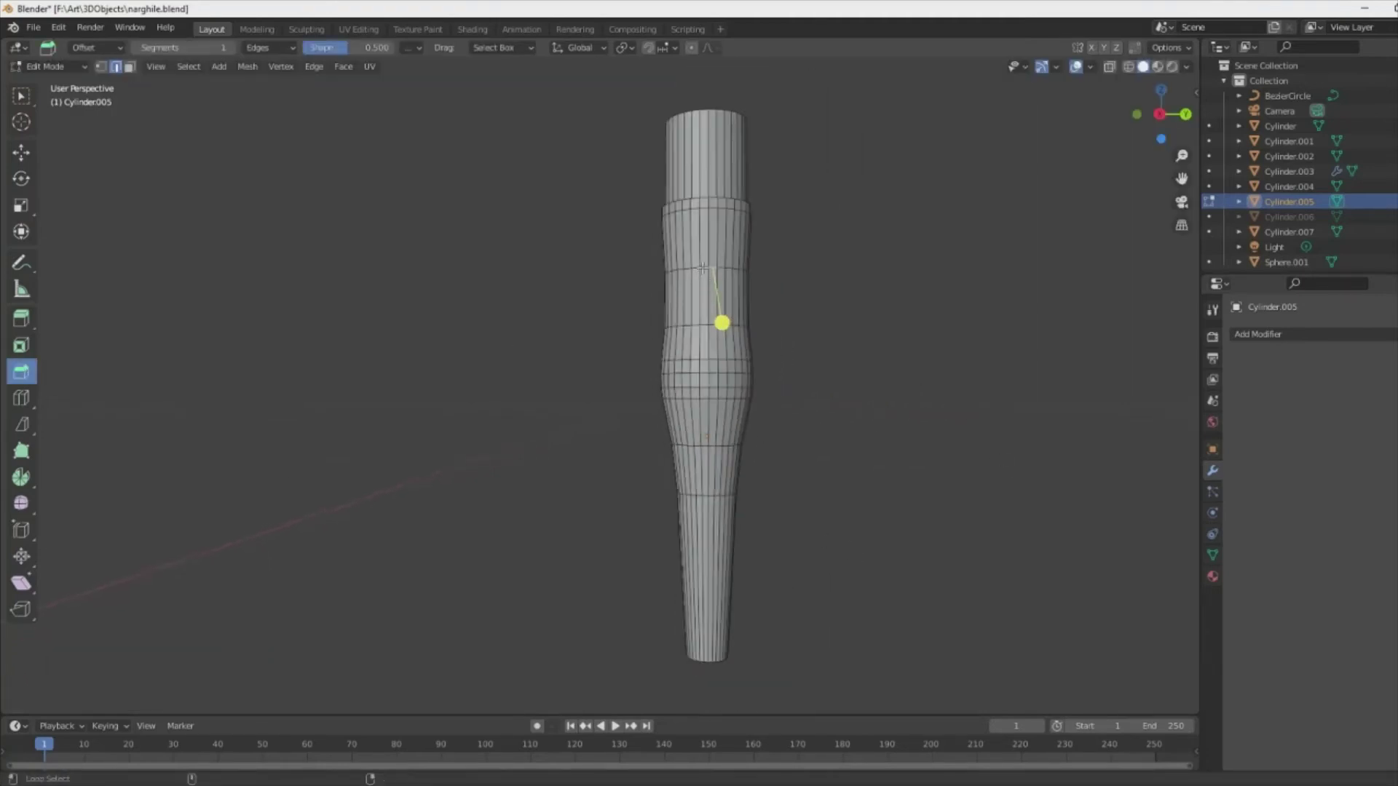
drag(721, 321, 710, 356)
click(63, 615)
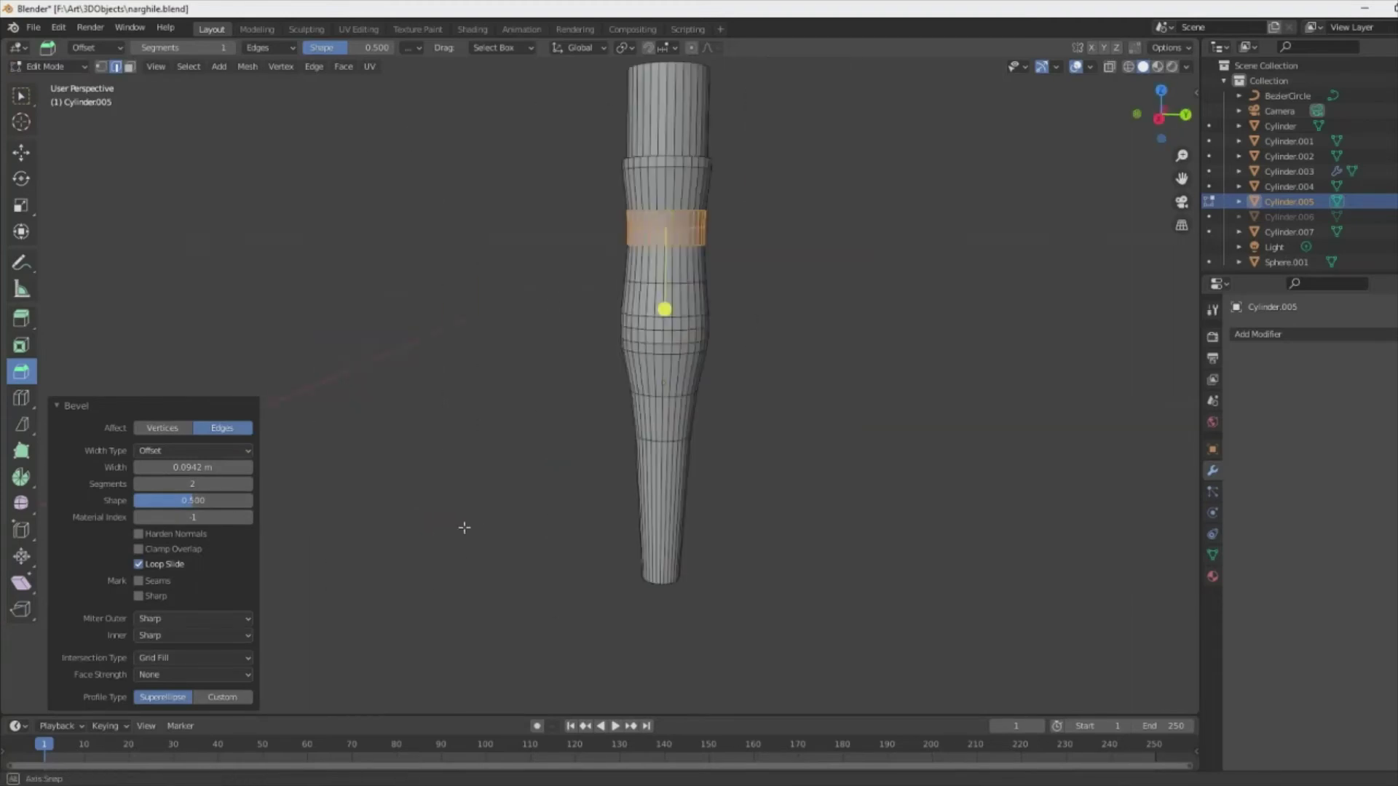
key(ctrl+z)
key(ctrl+shift+z)
key(Tab)
scroll(713, 435, down, 3)
- Move the mouthpiece beside the port and switch to the side view
click(723, 425)
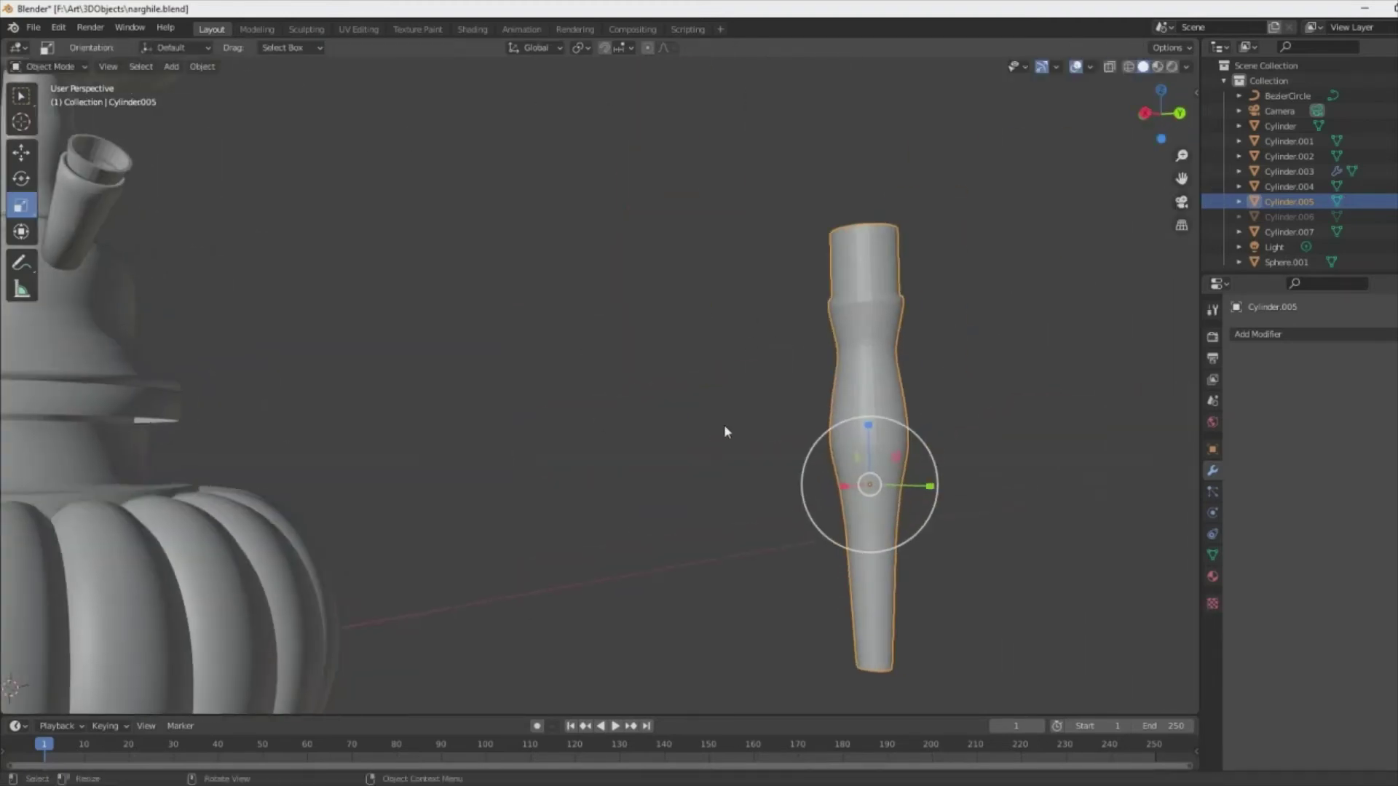
mouse_move(724, 425)
middle_down()
mouse_move(797, 422)
mouse_move(566, 289)
mouse_move(538, 216)
middle_up()
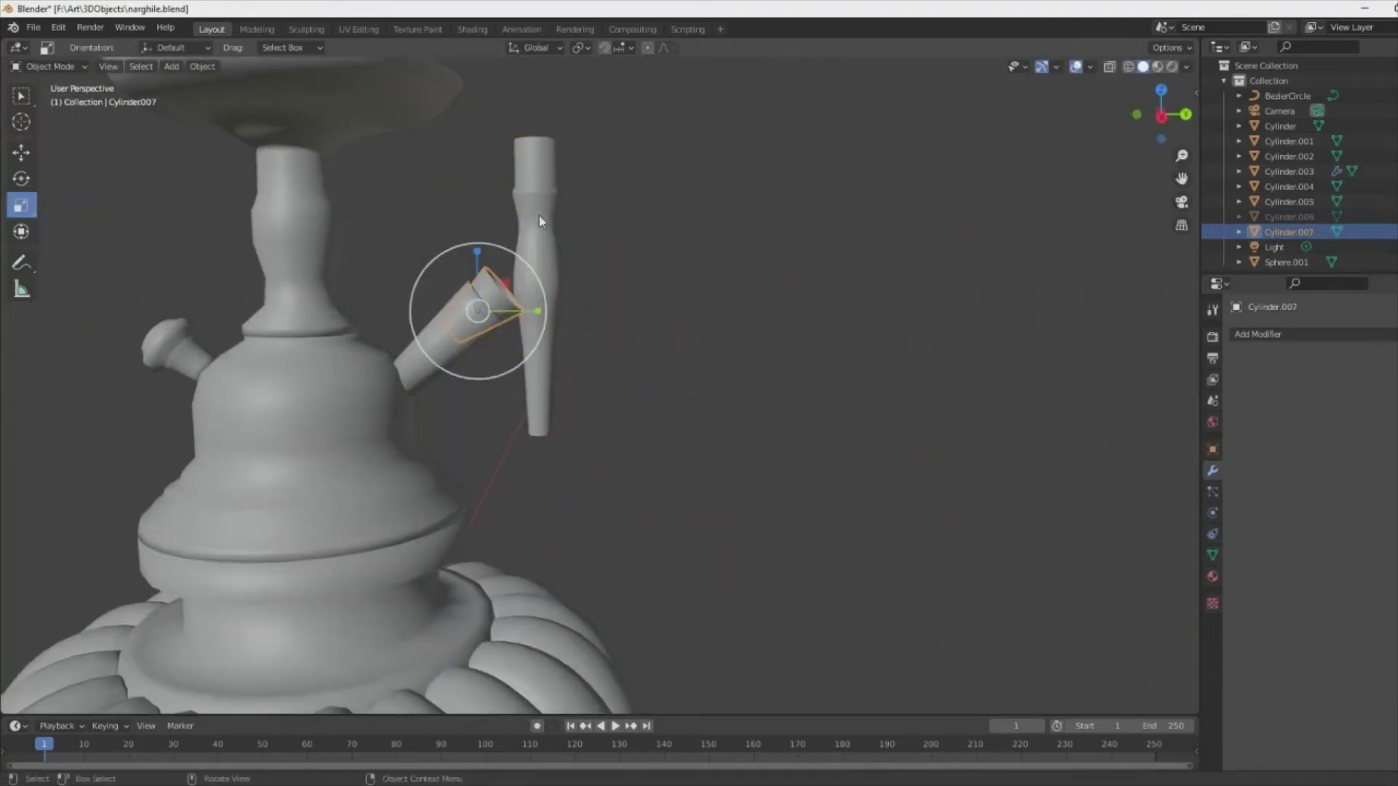
key(KP_3)
key(r)
click(581, 362)
key(g)
right_click(615, 293)
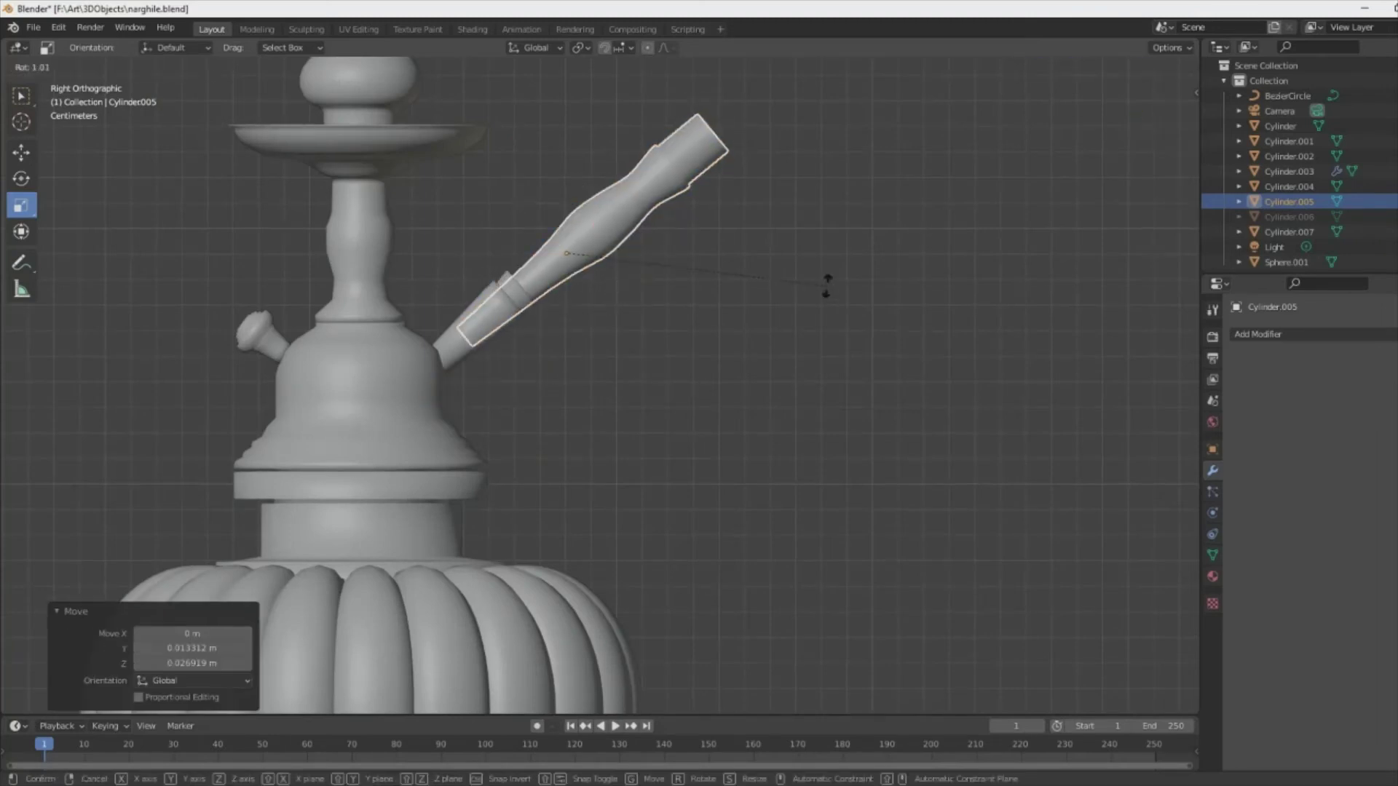
- Tilt the mouthpiece to the port's slanted angle and move it onto the port
key(r)
click(815, 290)
key(r)
click(648, 271)
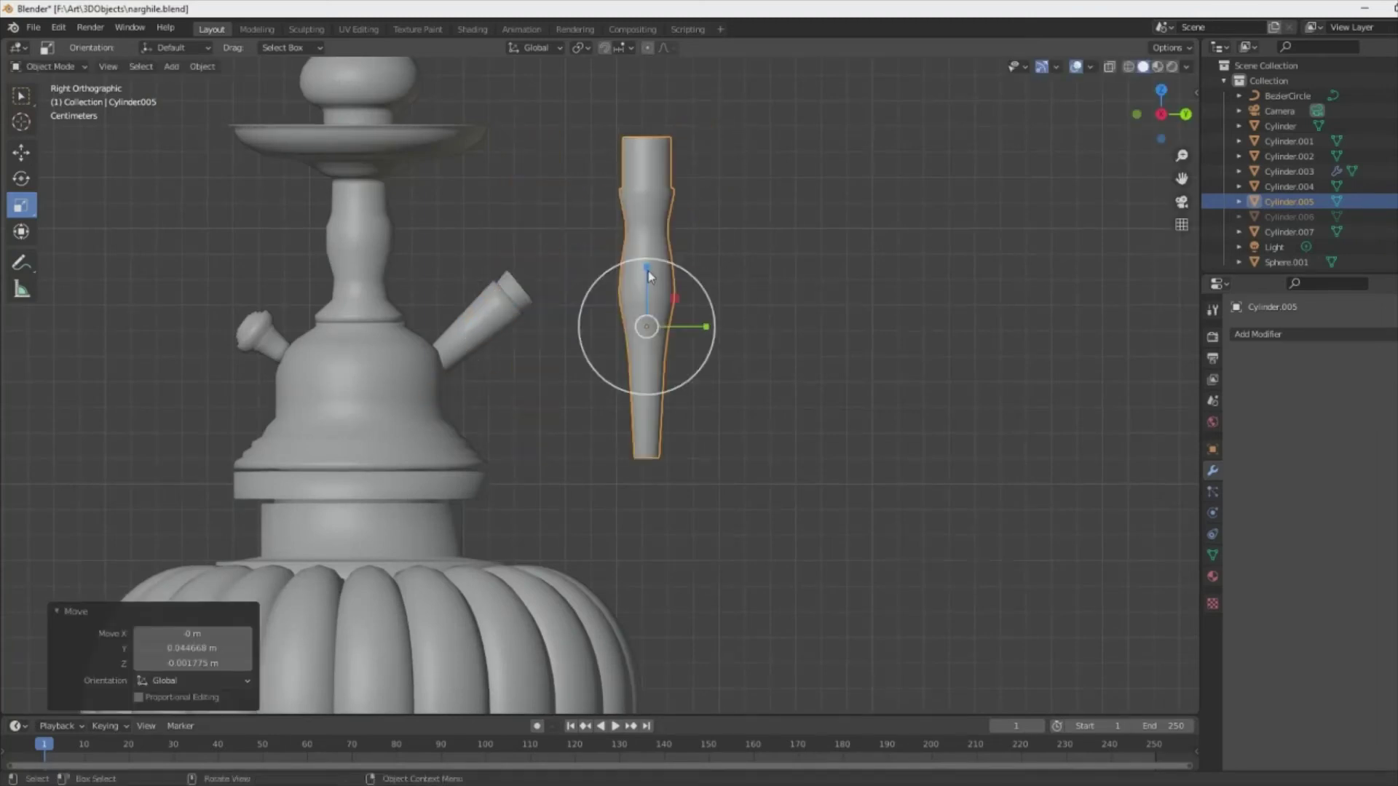
key(r)
click(713, 247)
key(g)
click(748, 243)
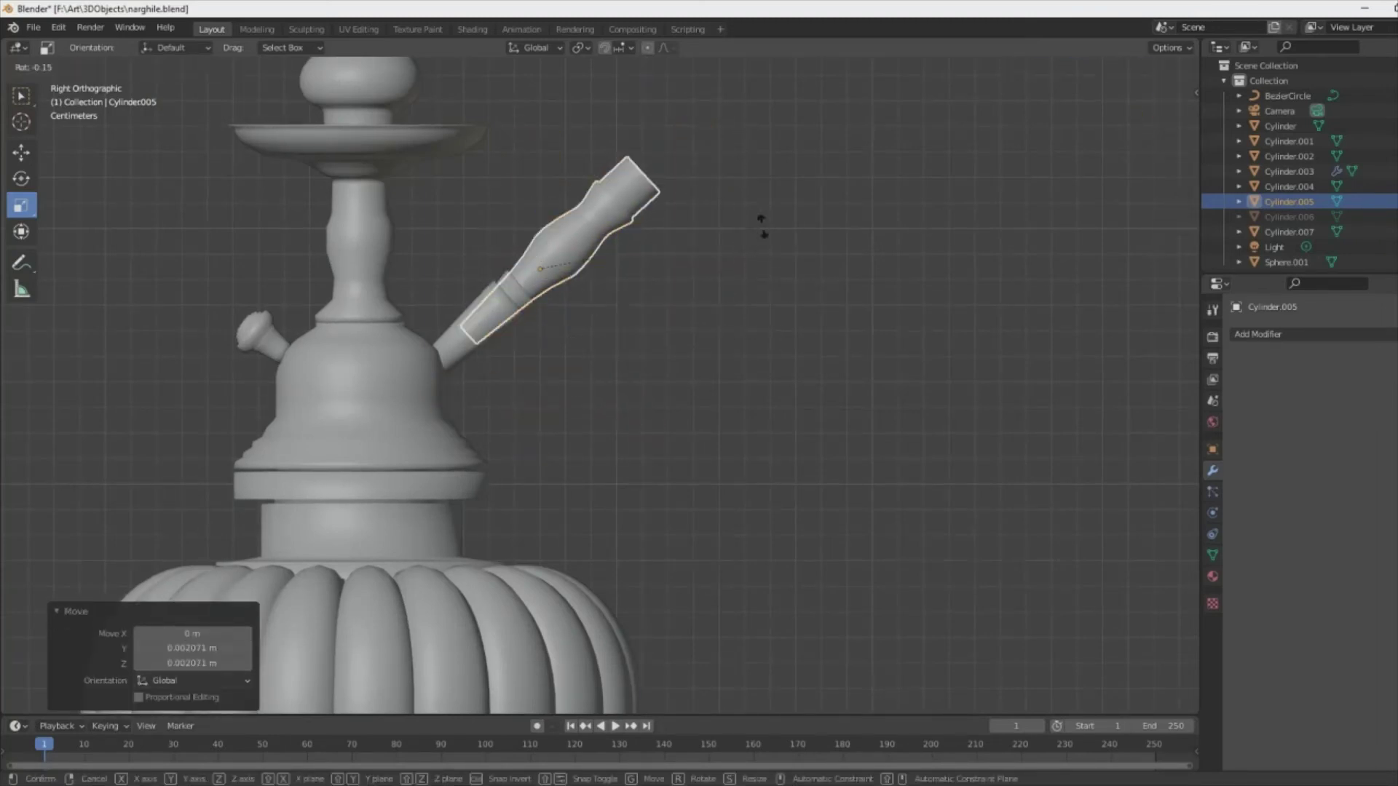
- From the back view, slide the mouthpiece sideways along X to align it on the port
mouse_move(764, 225)
middle_down()
mouse_move(598, 307)
mouse_move(653, 259)
middle_up()
key(ctrl+KP_1)
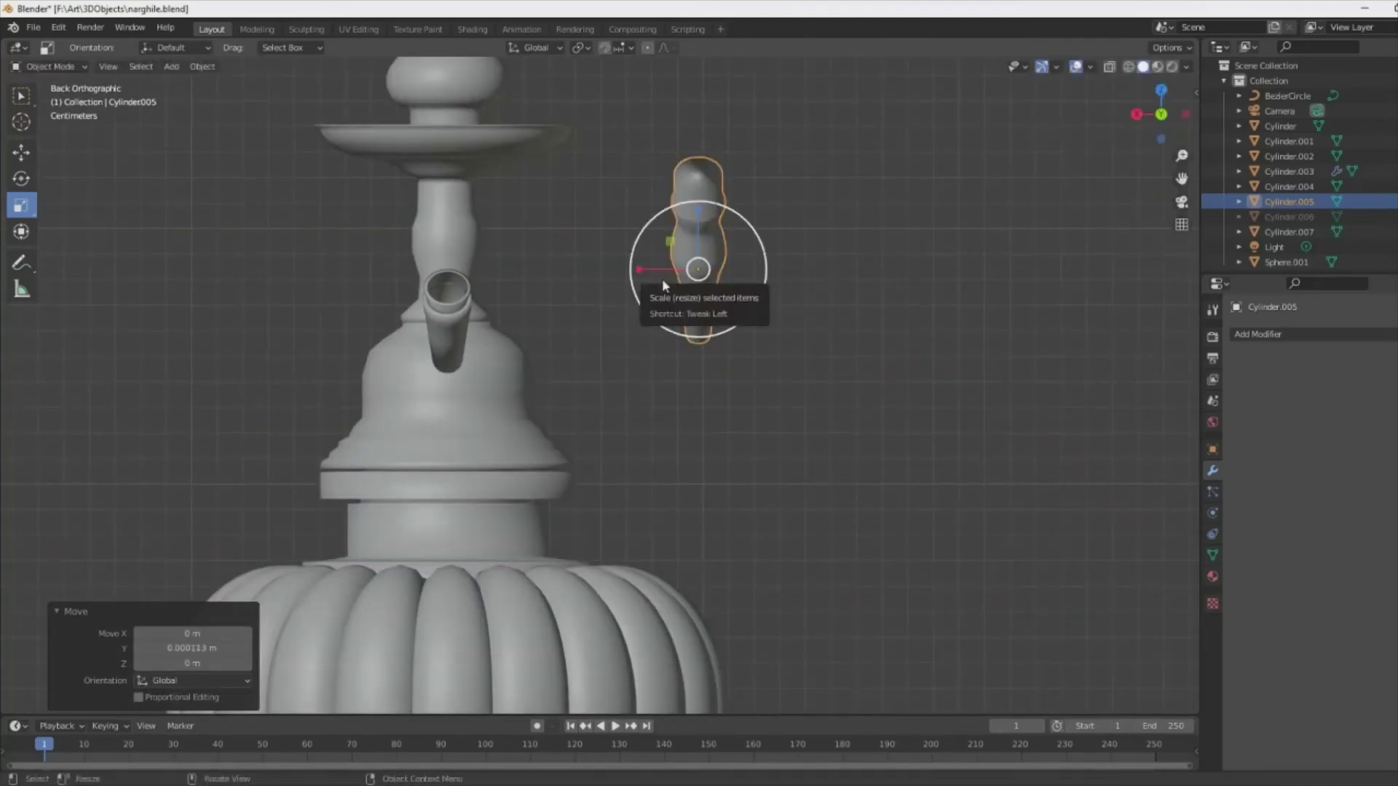
drag(662, 273, 416, 273)
mouse_move(417, 273)
middle_down()
mouse_move(395, 296)
mouse_move(400, 315)
mouse_move(482, 238)
mouse_move(617, 408)
middle_up()
scroll(619, 409, down, 8)
click(622, 412)
scroll(622, 413, down, 1)
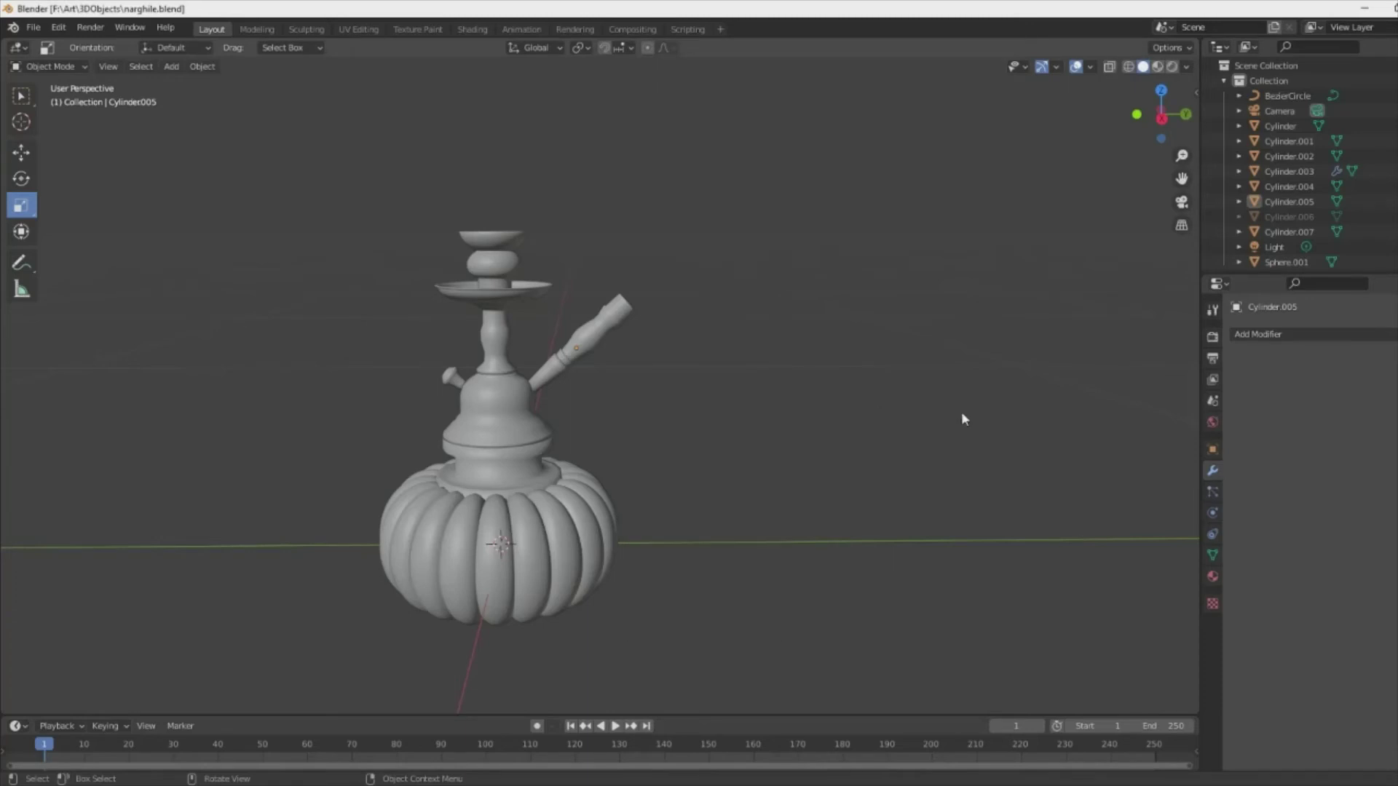
key(shift+a)
- Add a new cylinder, Cylinder.008, and stretch it taller in side view
click(1026, 116)
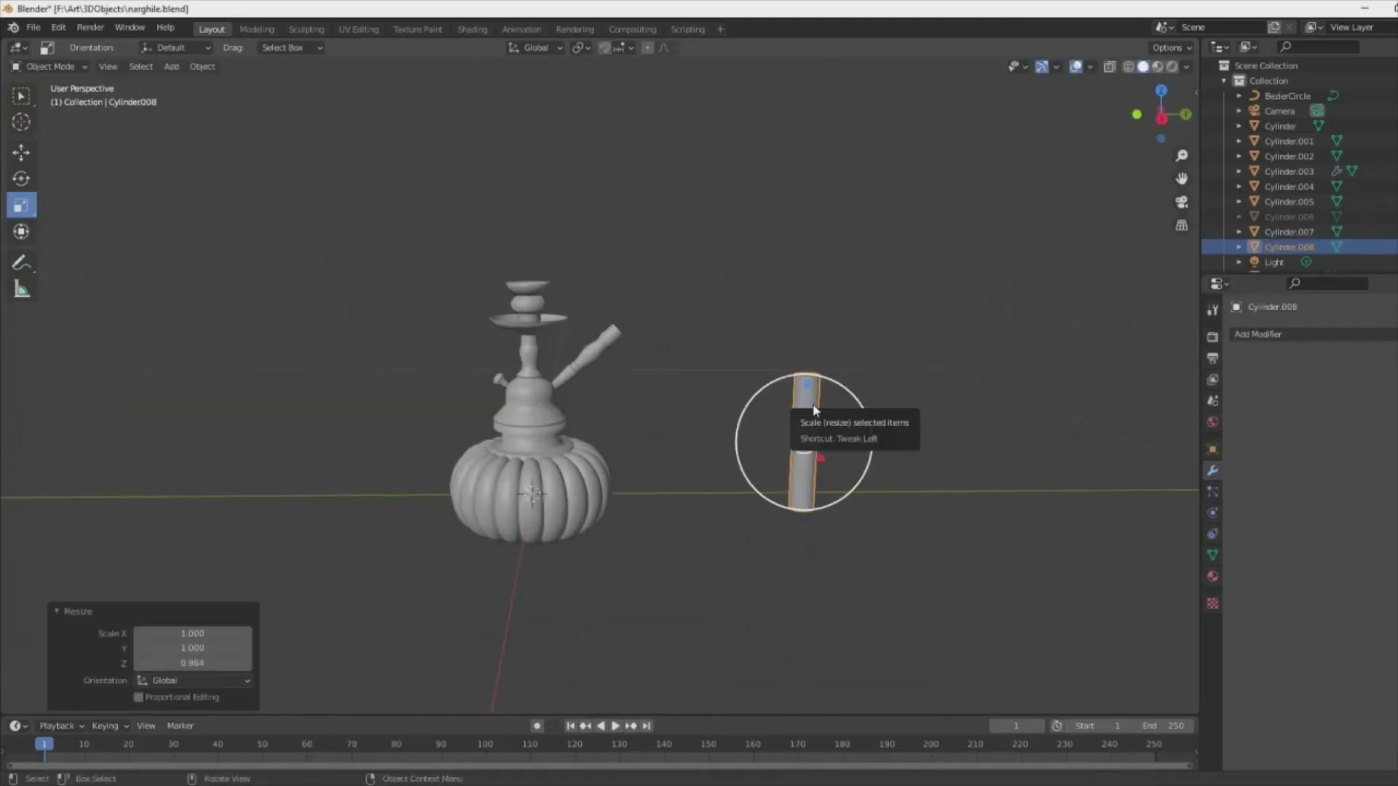
key(KP_3)
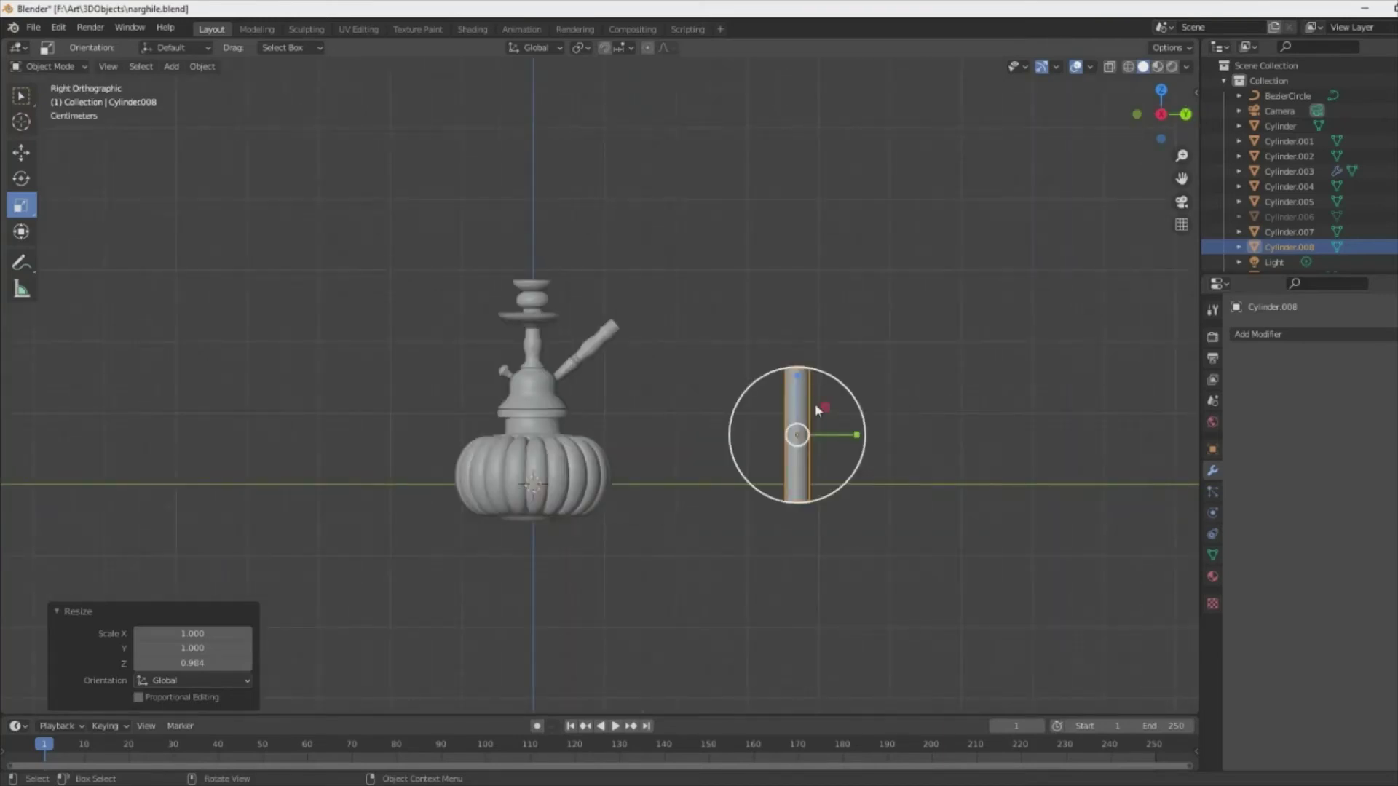
drag(797, 377, 799, 375)
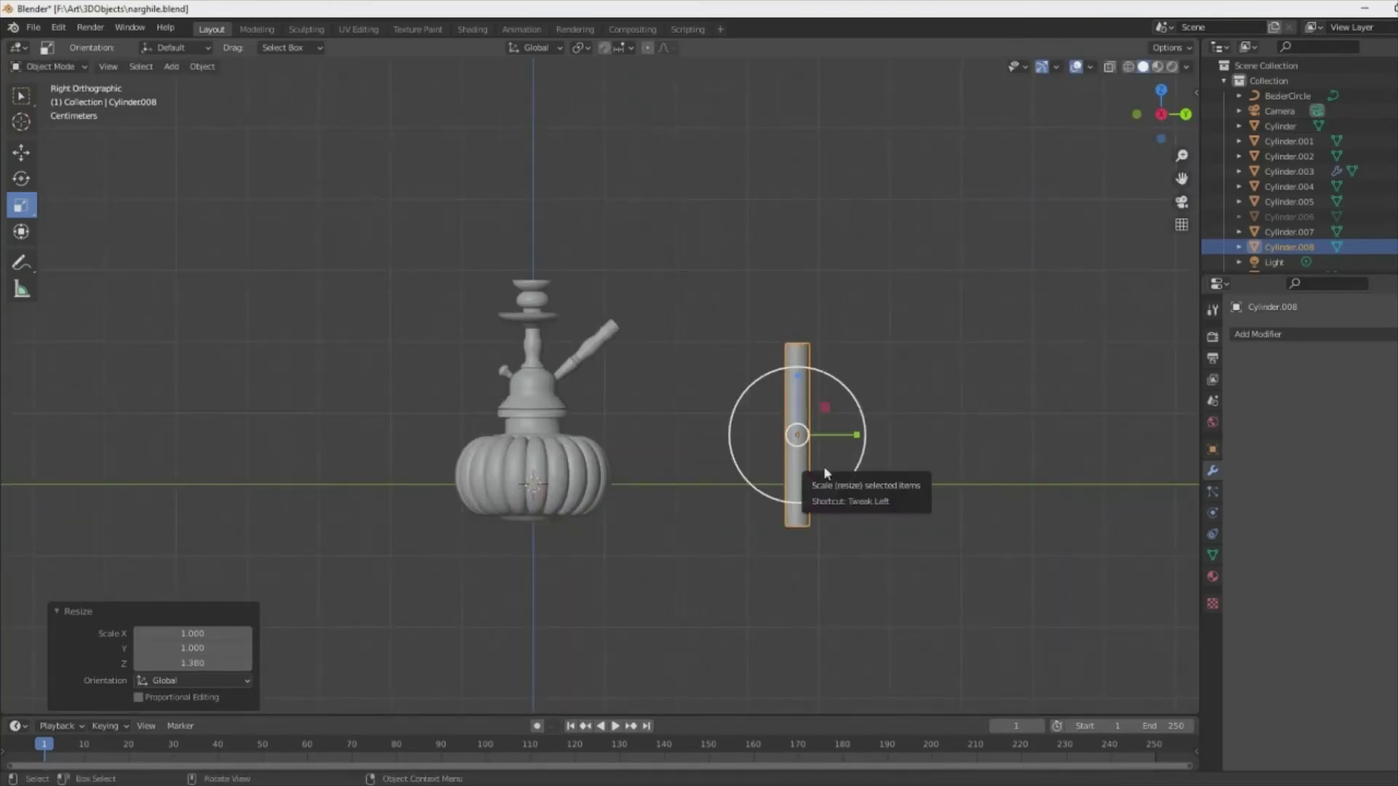
scroll(806, 475, up, 2)
scroll(930, 483, up, 2)
- In Edit Mode, add five evenly spaced edge loops along the cylinder
key(Tab)
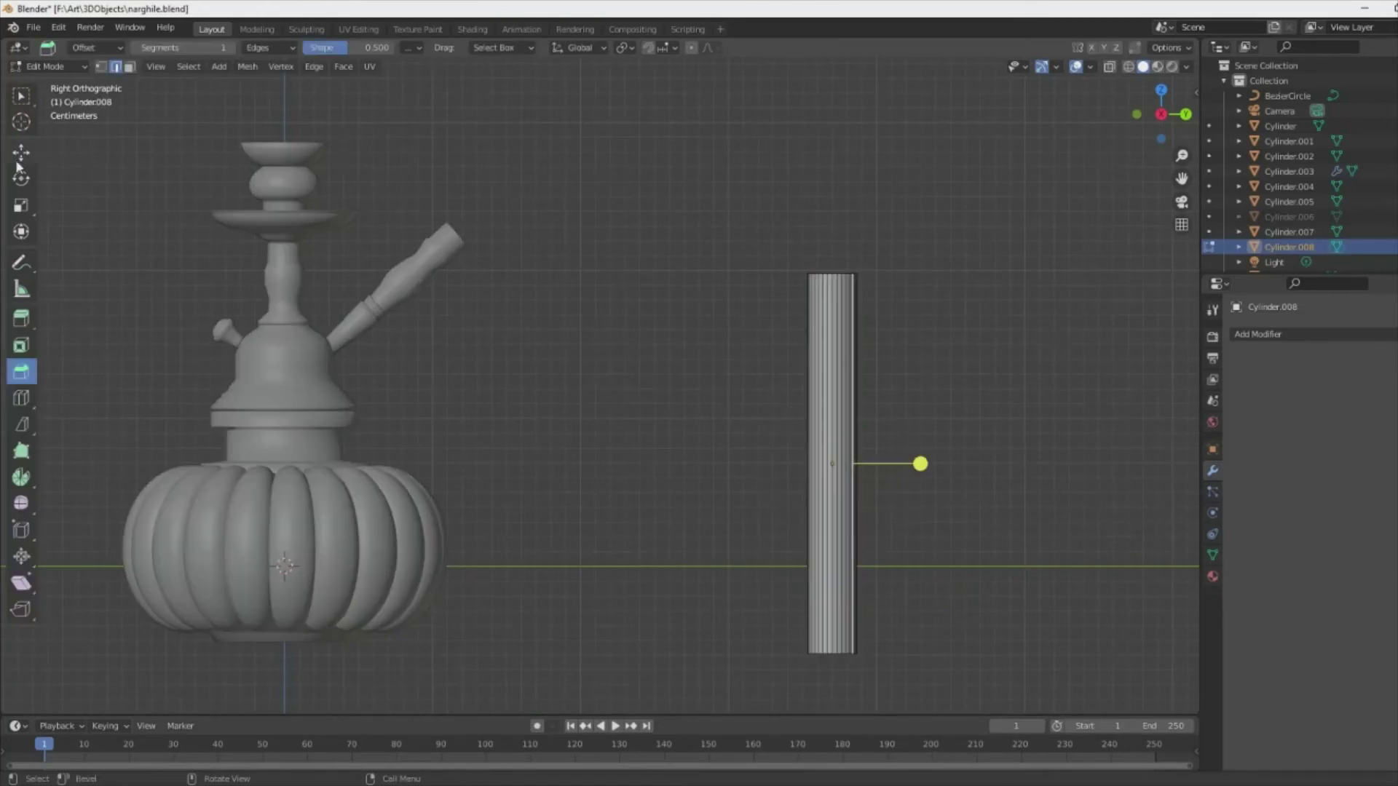
scroll(861, 425, up, 1)
click(861, 425)
right_click(862, 425)
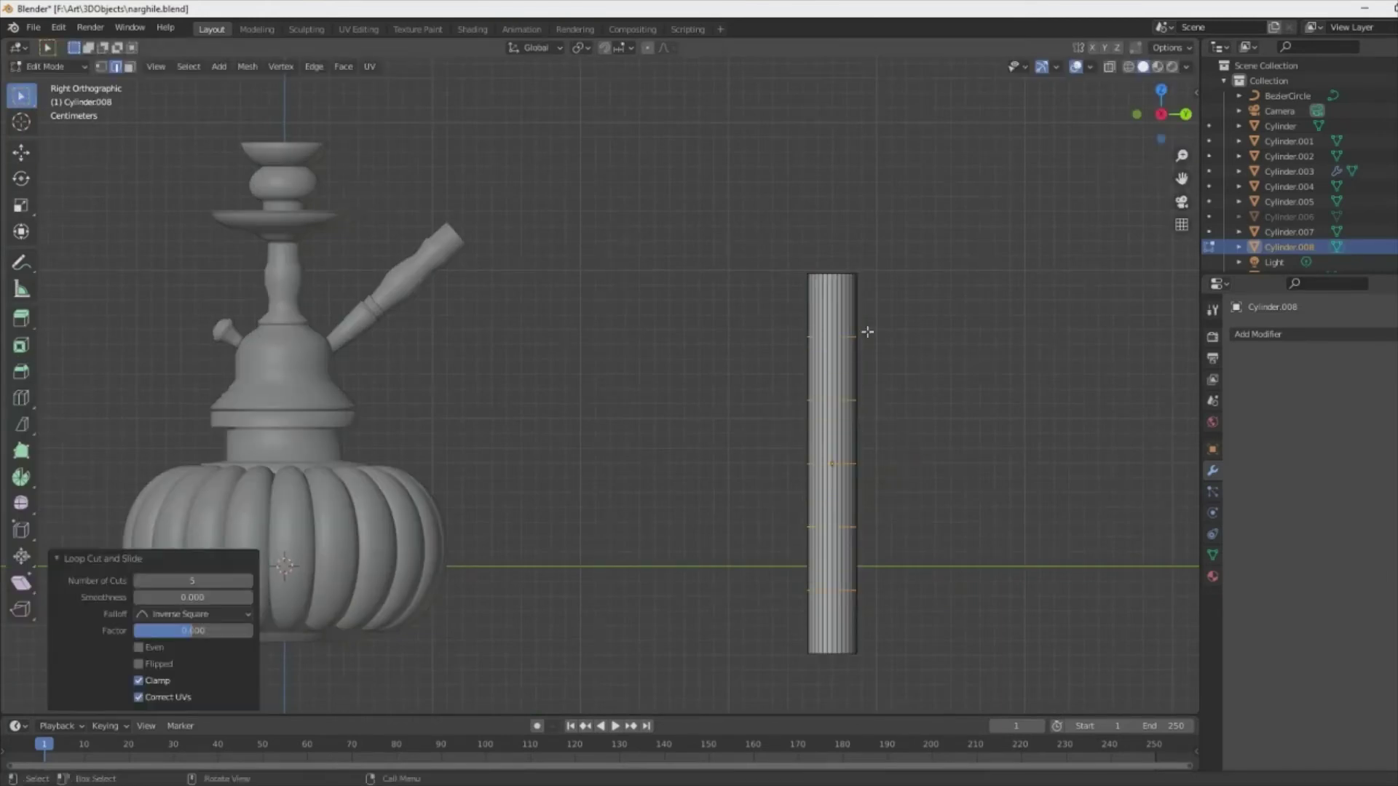
shift+middle_drag(867, 332, 860, 372)
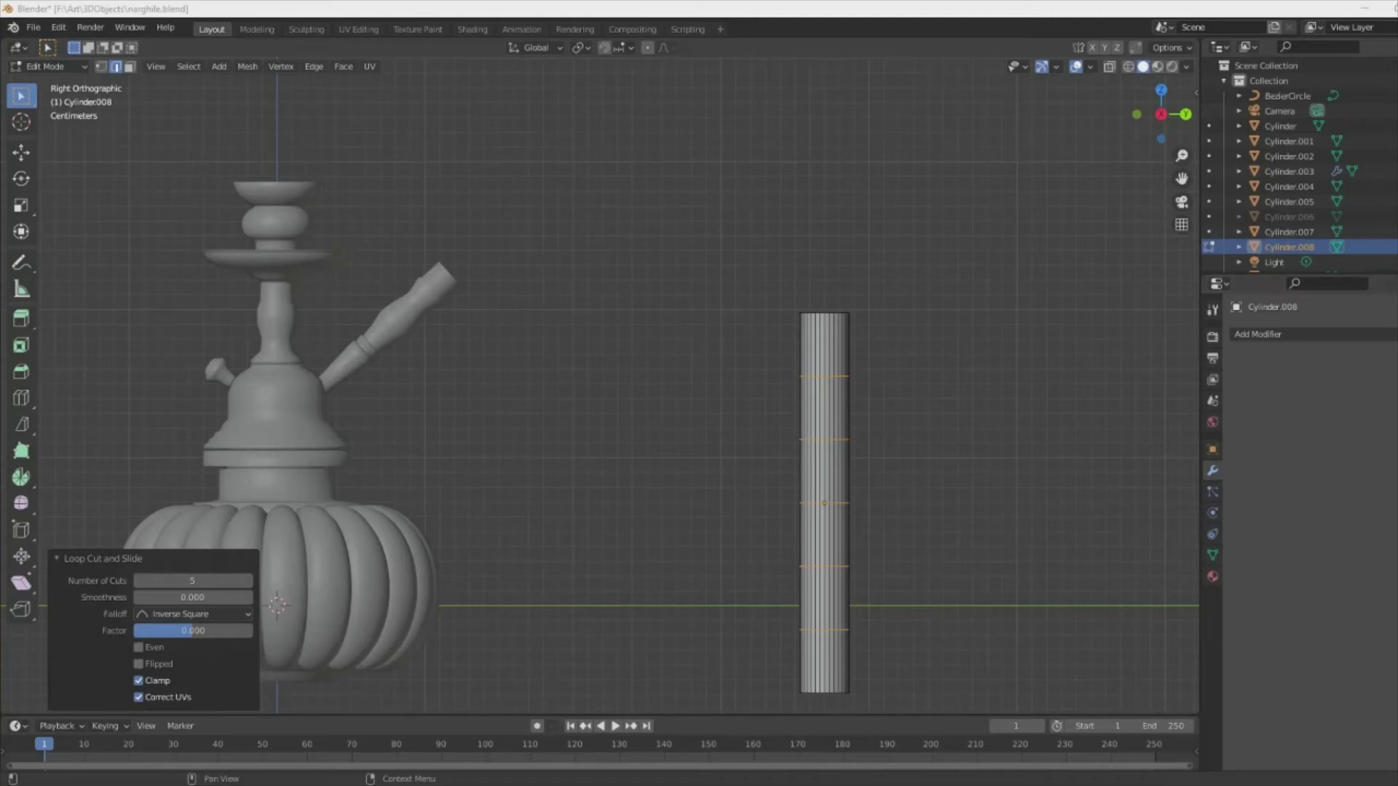
middle_drag(892, 369, 893, 342)
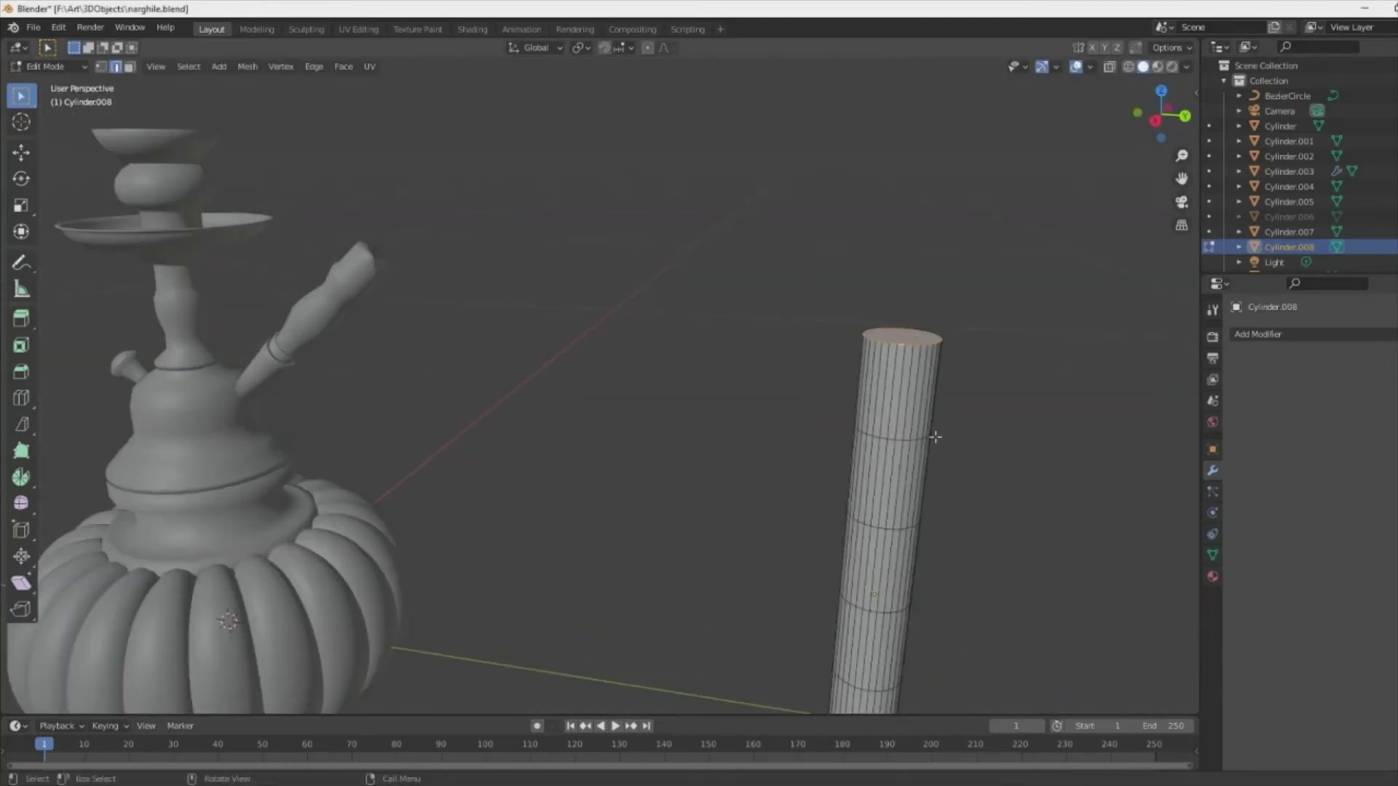
key(KP_Decimal)
- Taper the cylinder's top into a narrow neck and stretch it along Z
key(s)
click(818, 300)
scroll(578, 346, down, 5)
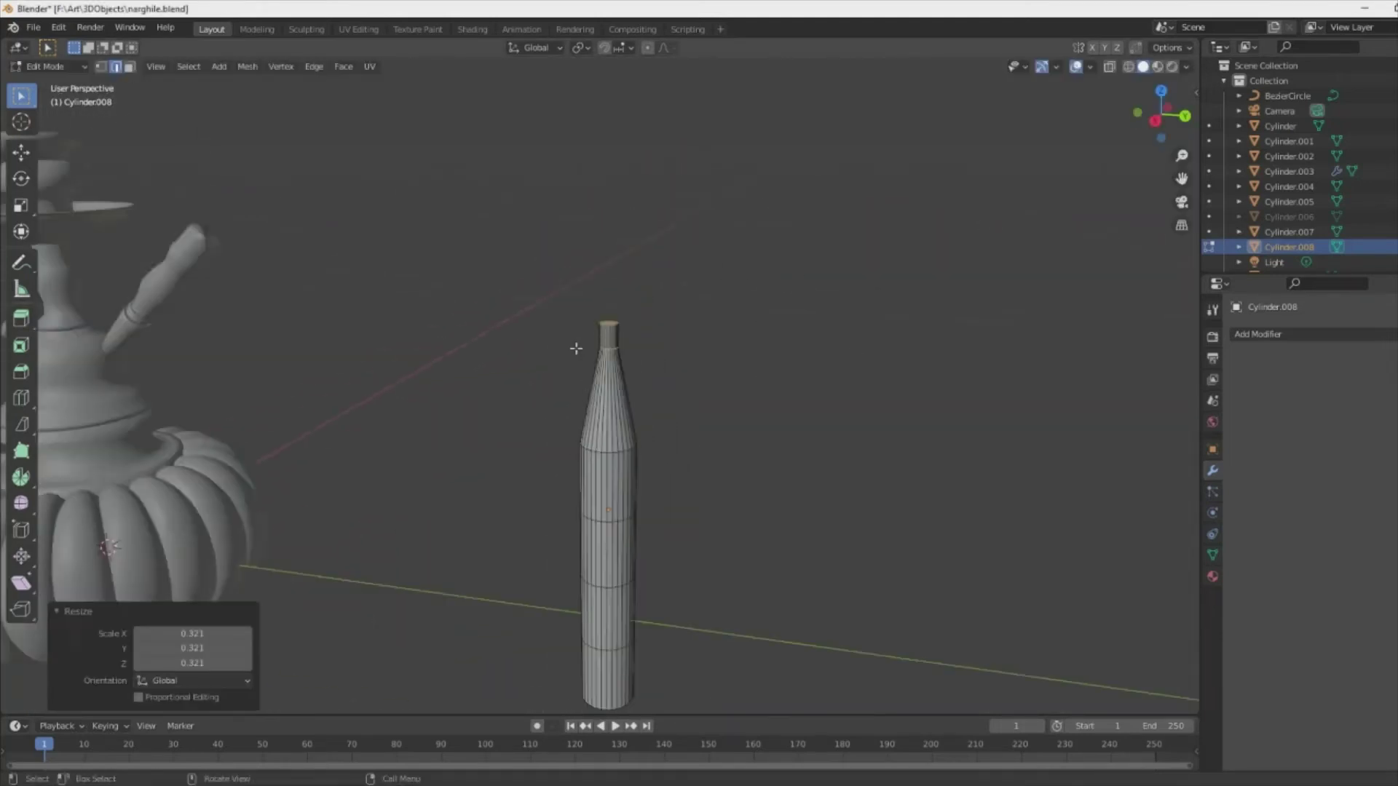
key(shift+space)
key(s)
key(s)
key(z)
click(603, 372)
- Add edge loops around the neck and select one ring to adjust
scroll(605, 284, up, 5)
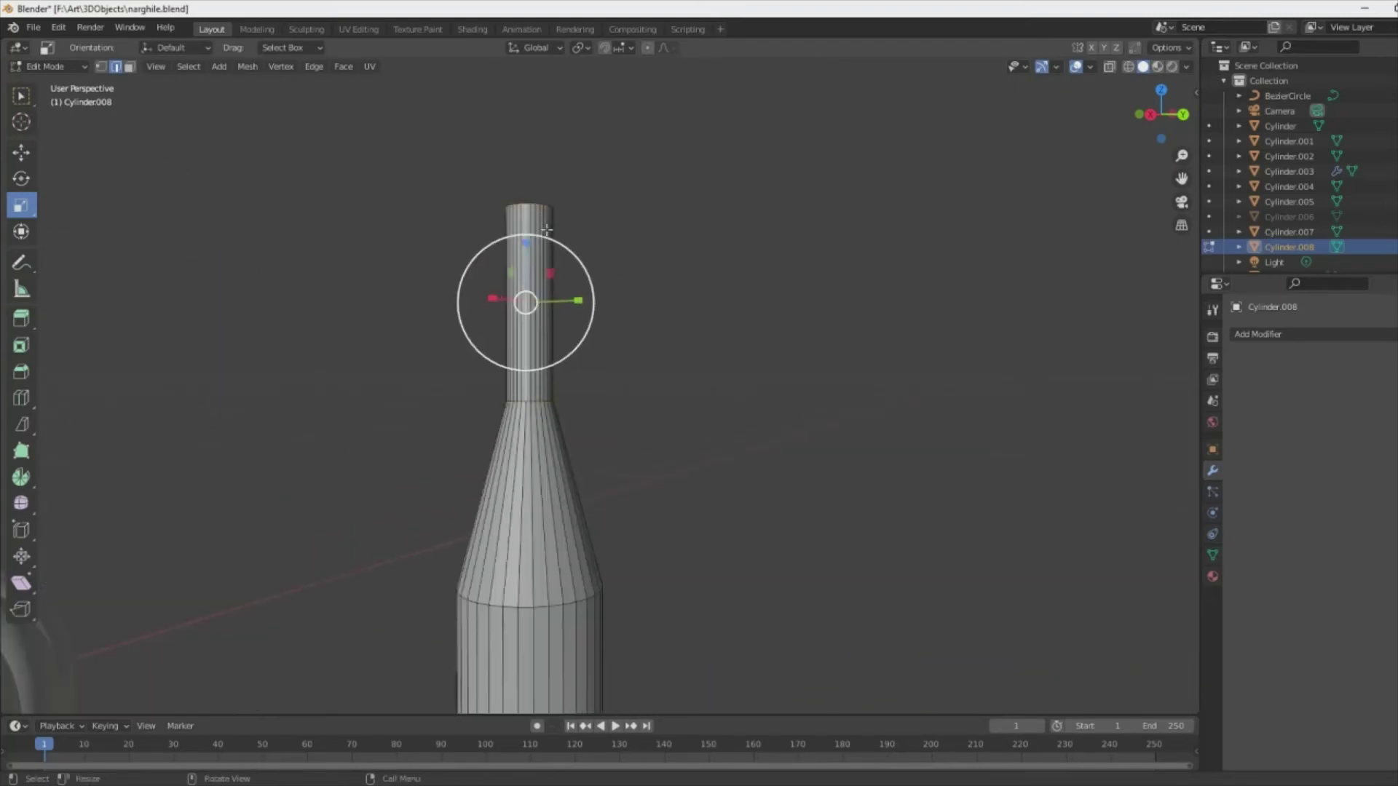
click(528, 253)
scroll(565, 321, up, 5)
scroll(644, 376, up, 2)
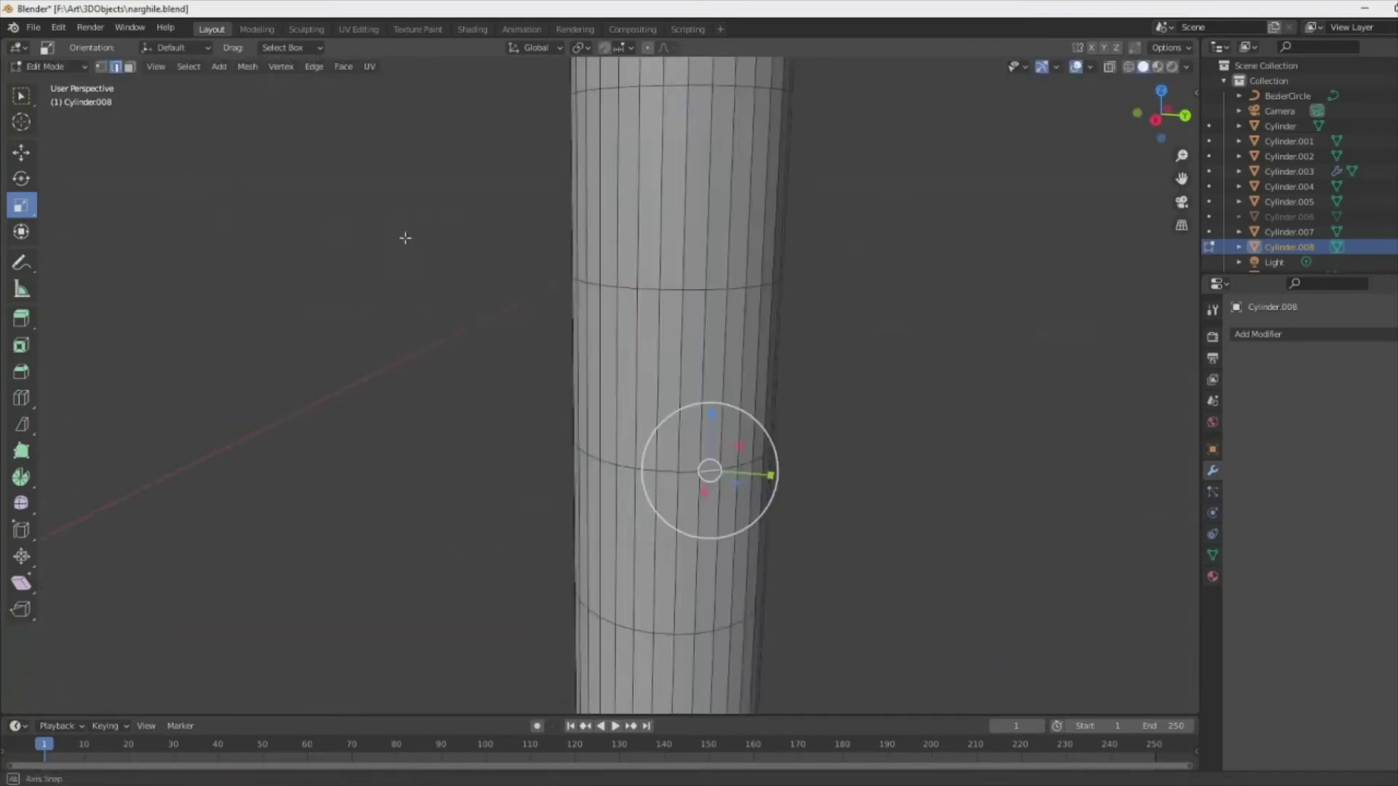
scroll(643, 376, down, 2)
drag(643, 375, 615, 384)
scroll(557, 393, up, 2)
scroll(475, 299, up, 3)
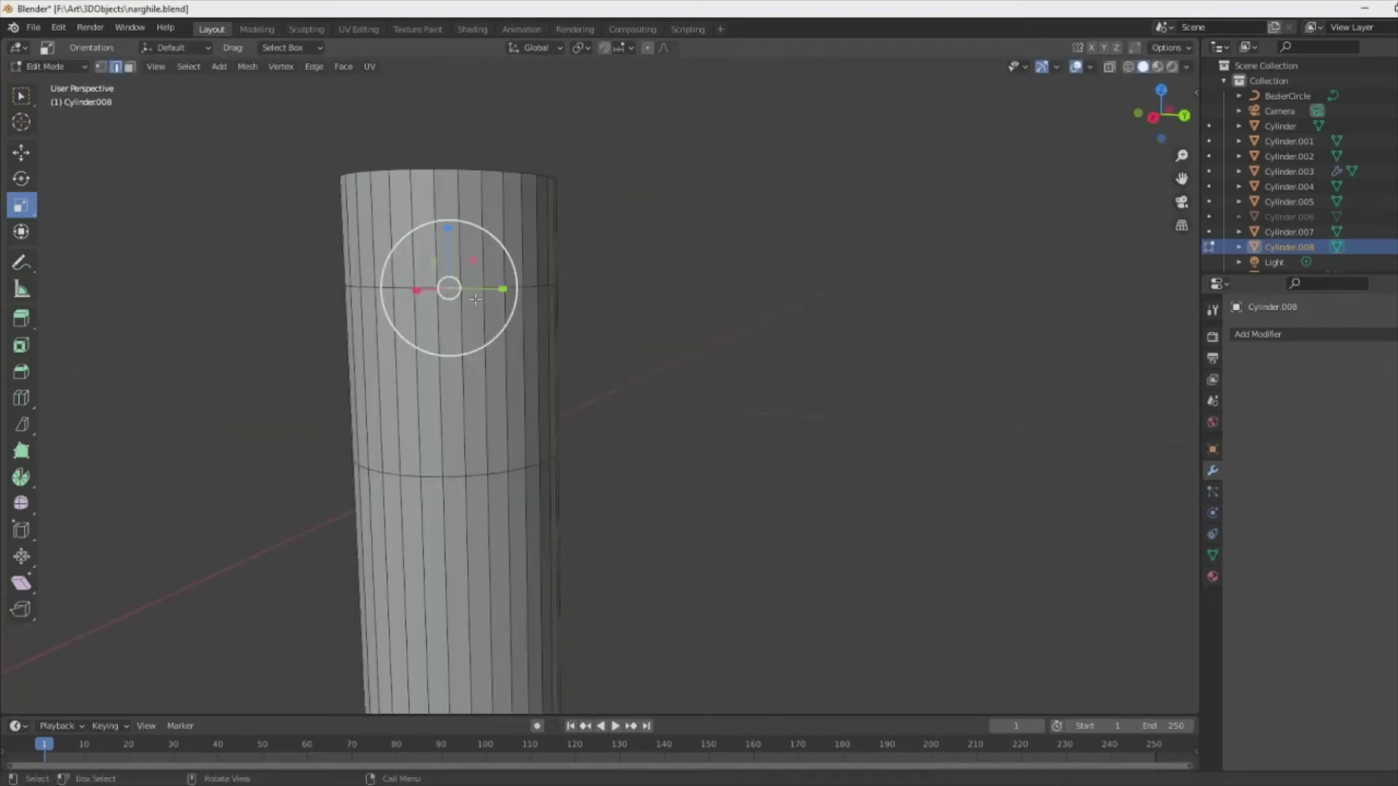
- Slide the selected neck ring up toward the neck top
key(g)
key(g)
click(514, 203)
scroll(514, 218, down, 4)
scroll(453, 218, up, 4)
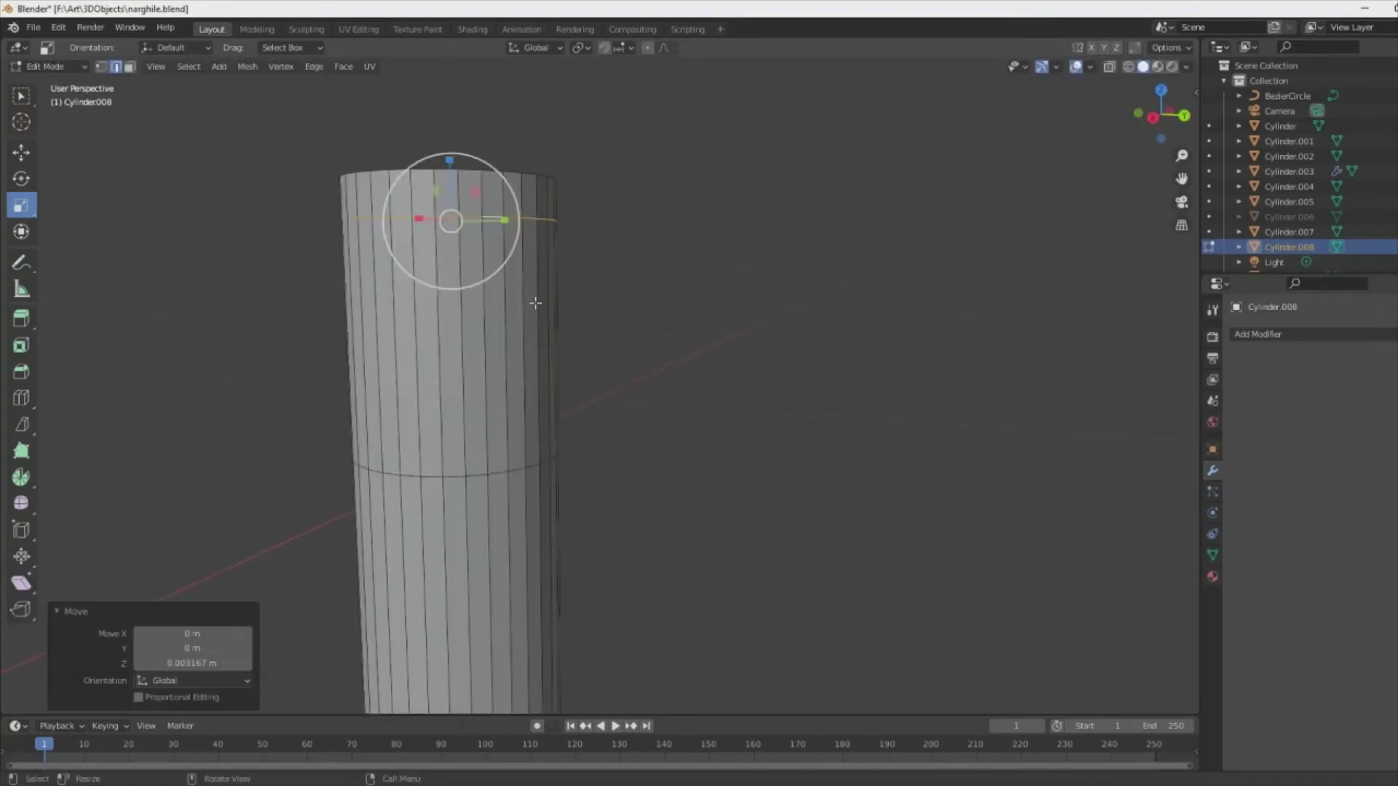
key(g)
key(g)
click(502, 209)
- With X-ray on, select the top of the neck and resize the cap
click(1106, 72)
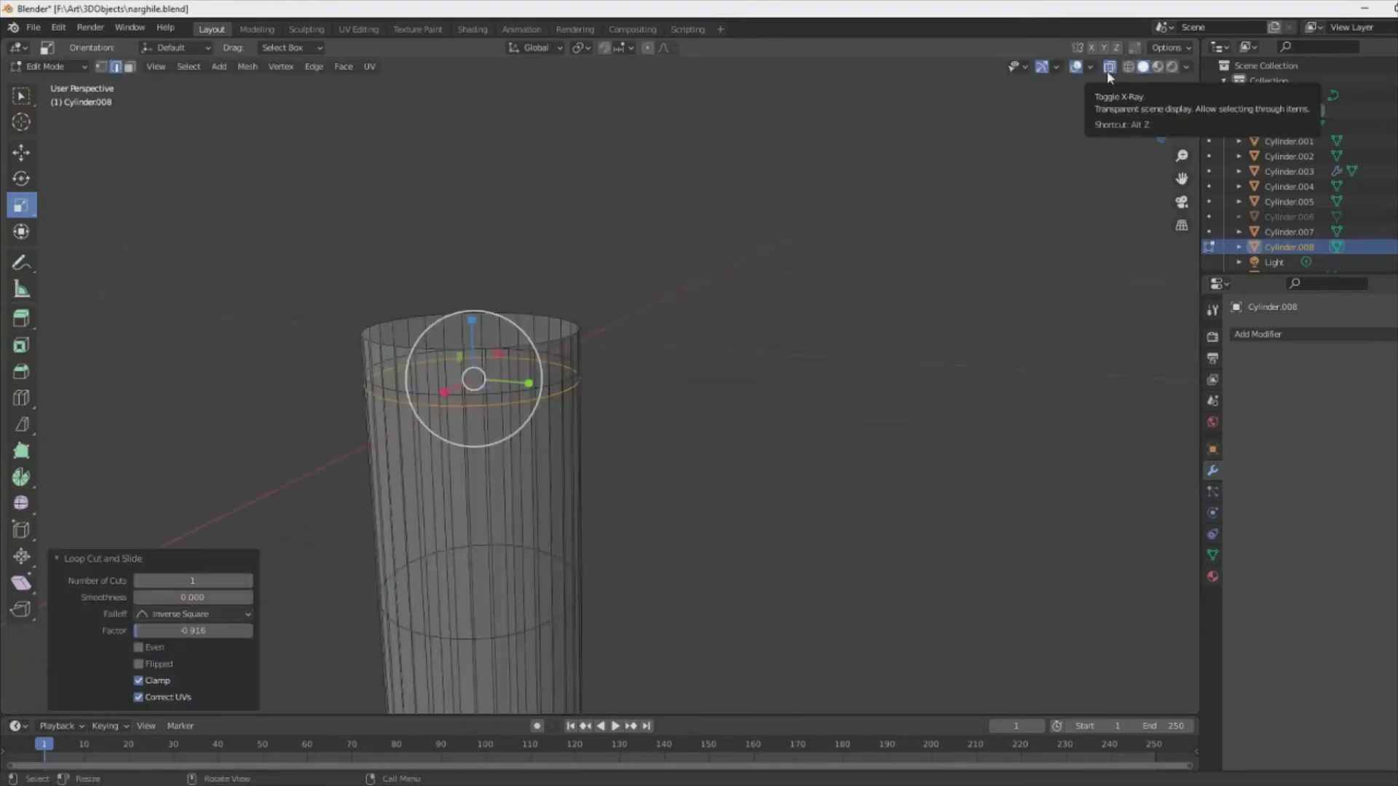
key(KP_1)
middle_drag(811, 265, 539, 198)
key(KP_3)
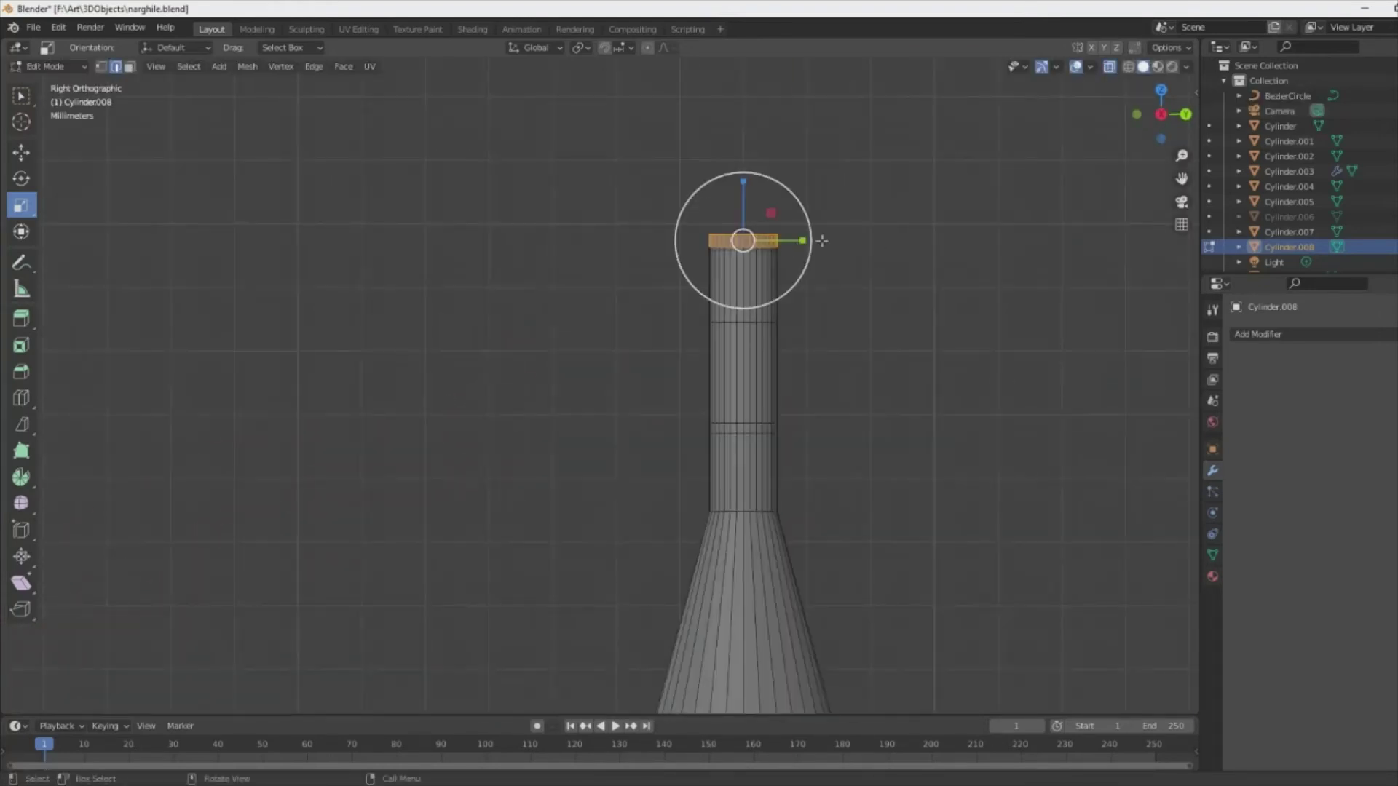
click(836, 243)
mouse_move(836, 243)
middle_down()
mouse_move(870, 228)
mouse_move(761, 260)
middle_up()
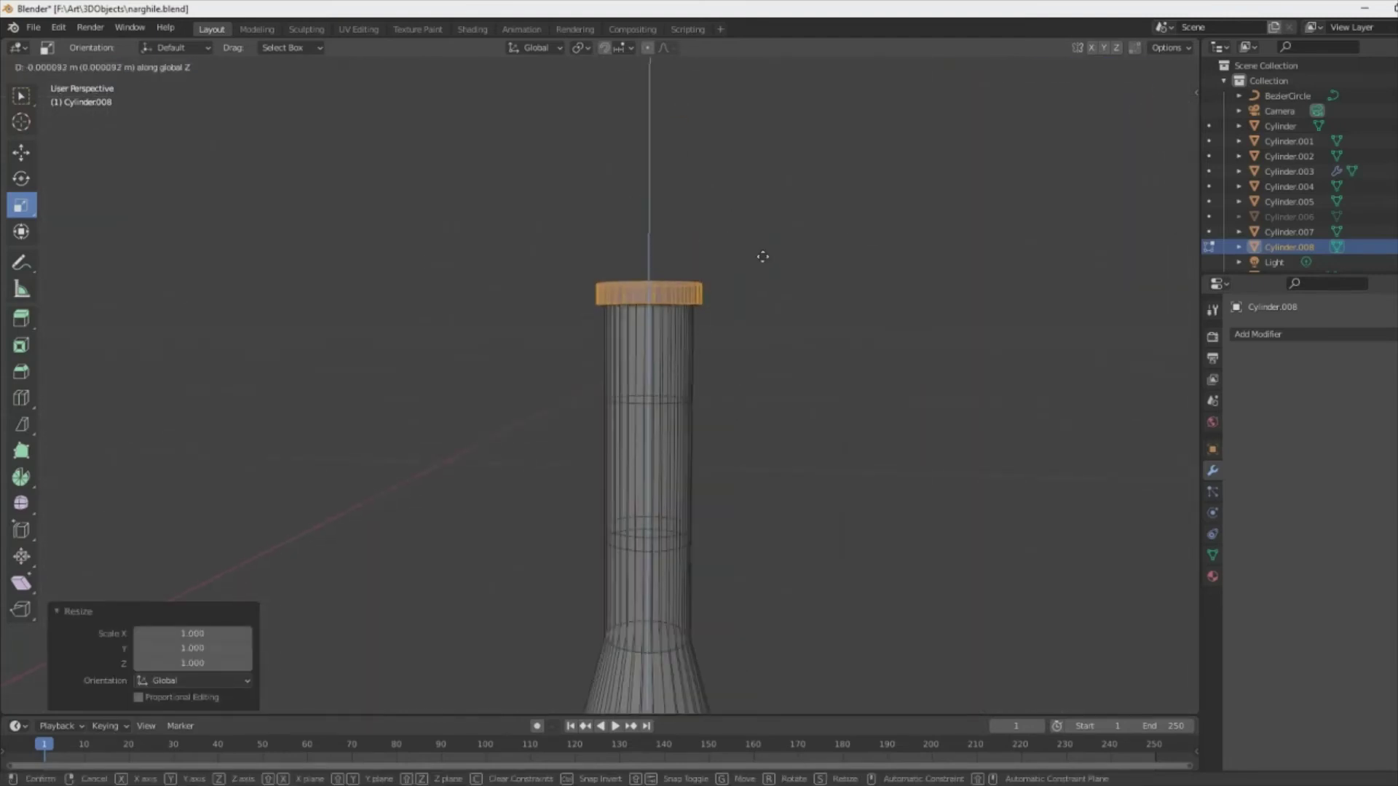
scroll(761, 259, up, 3)
- Inset the top cap face and push it down to hollow the neck opening
key(Tab)
mouse_move(723, 444)
middle_down()
mouse_move(739, 334)
mouse_move(871, 331)
middle_up()
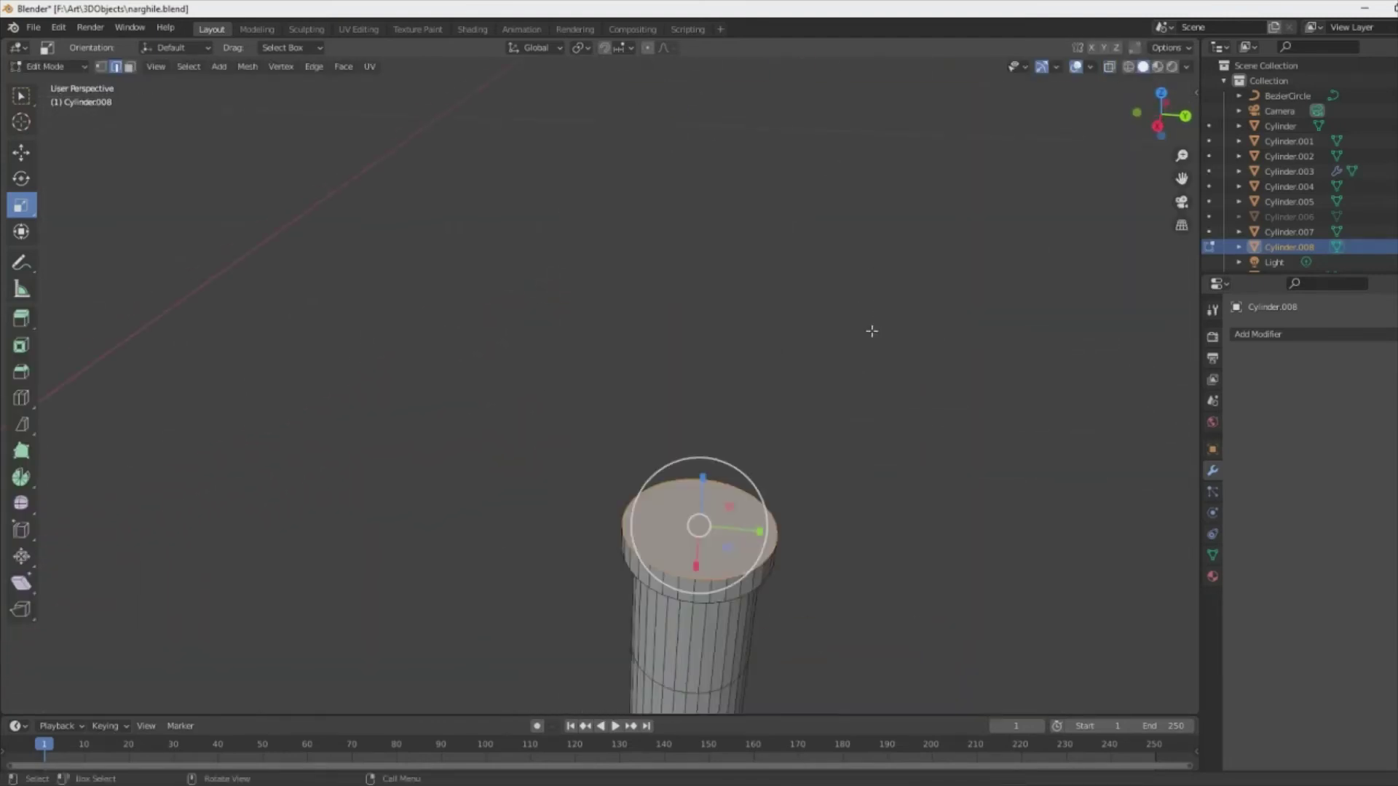
key(e)
key(s)
click(740, 561)
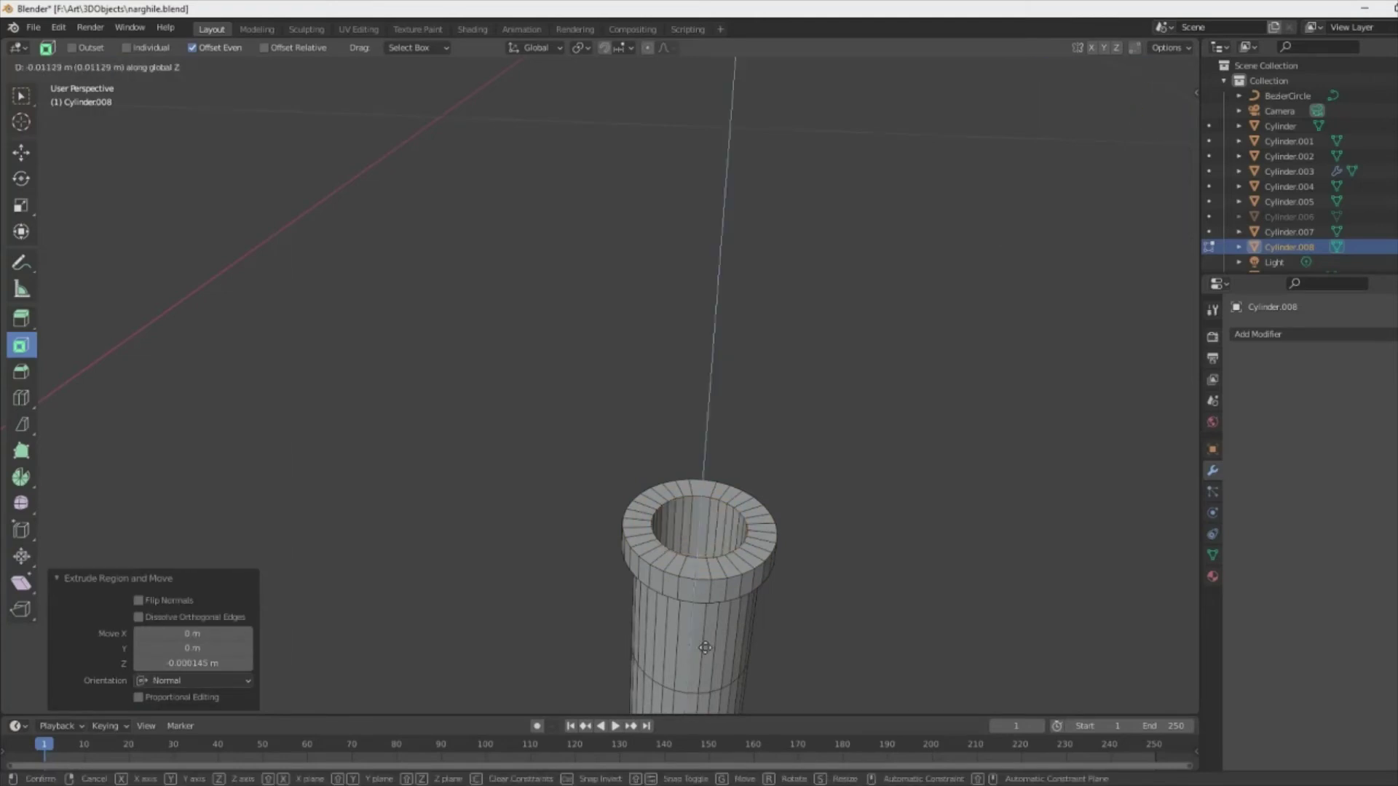
click(704, 647)
mouse_move(704, 647)
middle_down()
mouse_move(755, 509)
mouse_move(830, 609)
middle_up()
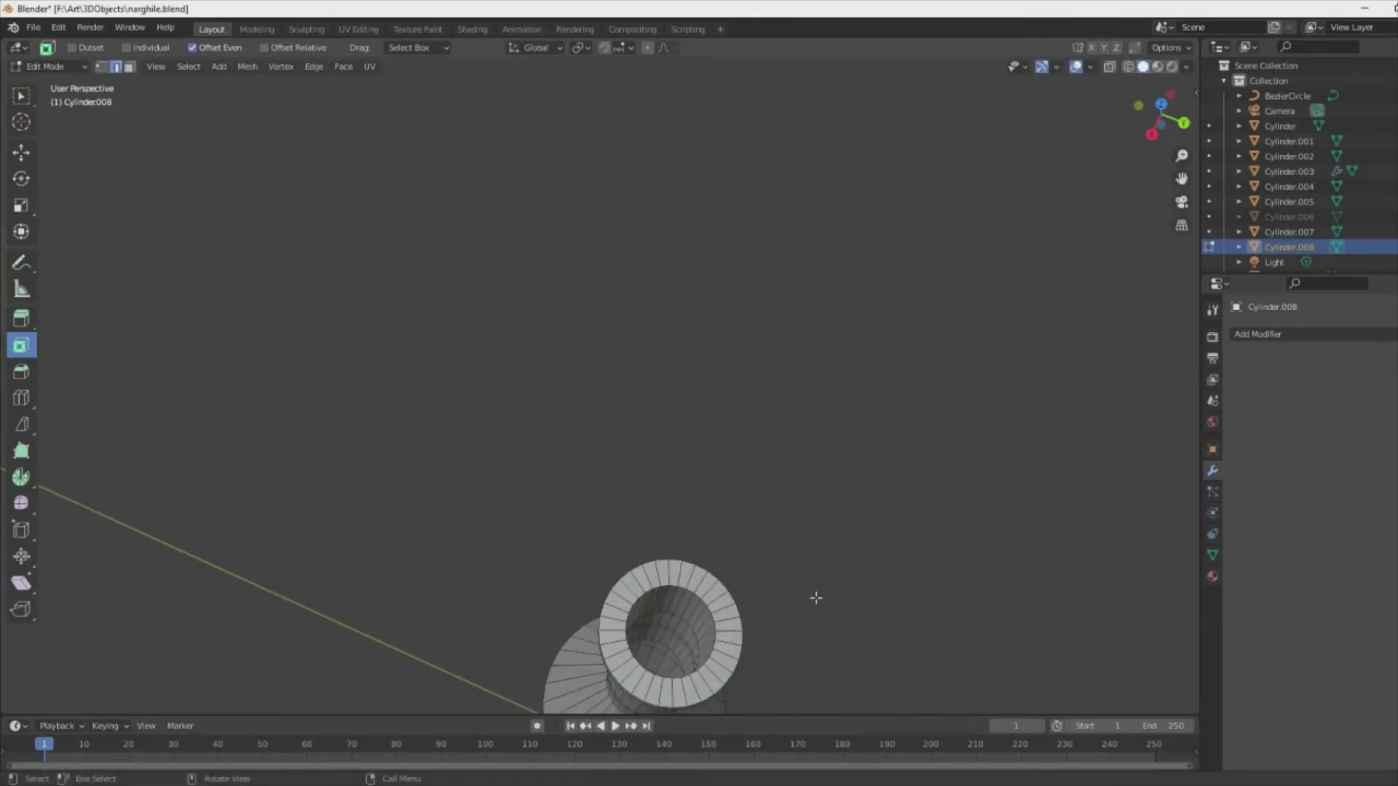
middle_drag(821, 590, 732, 589)
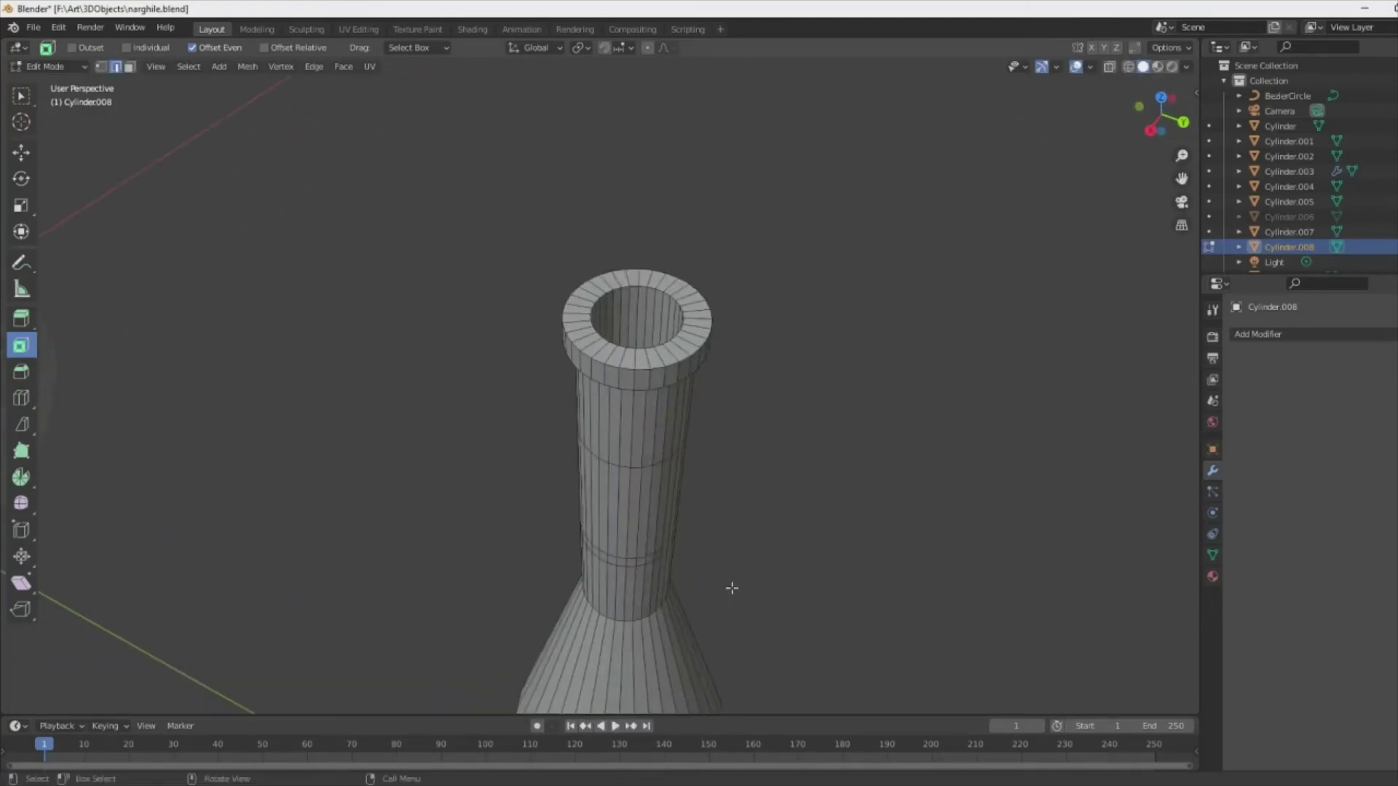
- Try bevelling the rim edges, undo it, and scale the rim loop slightly smaller
click(20, 371)
drag(639, 250, 641, 256)
scroll(599, 412, up, 3)
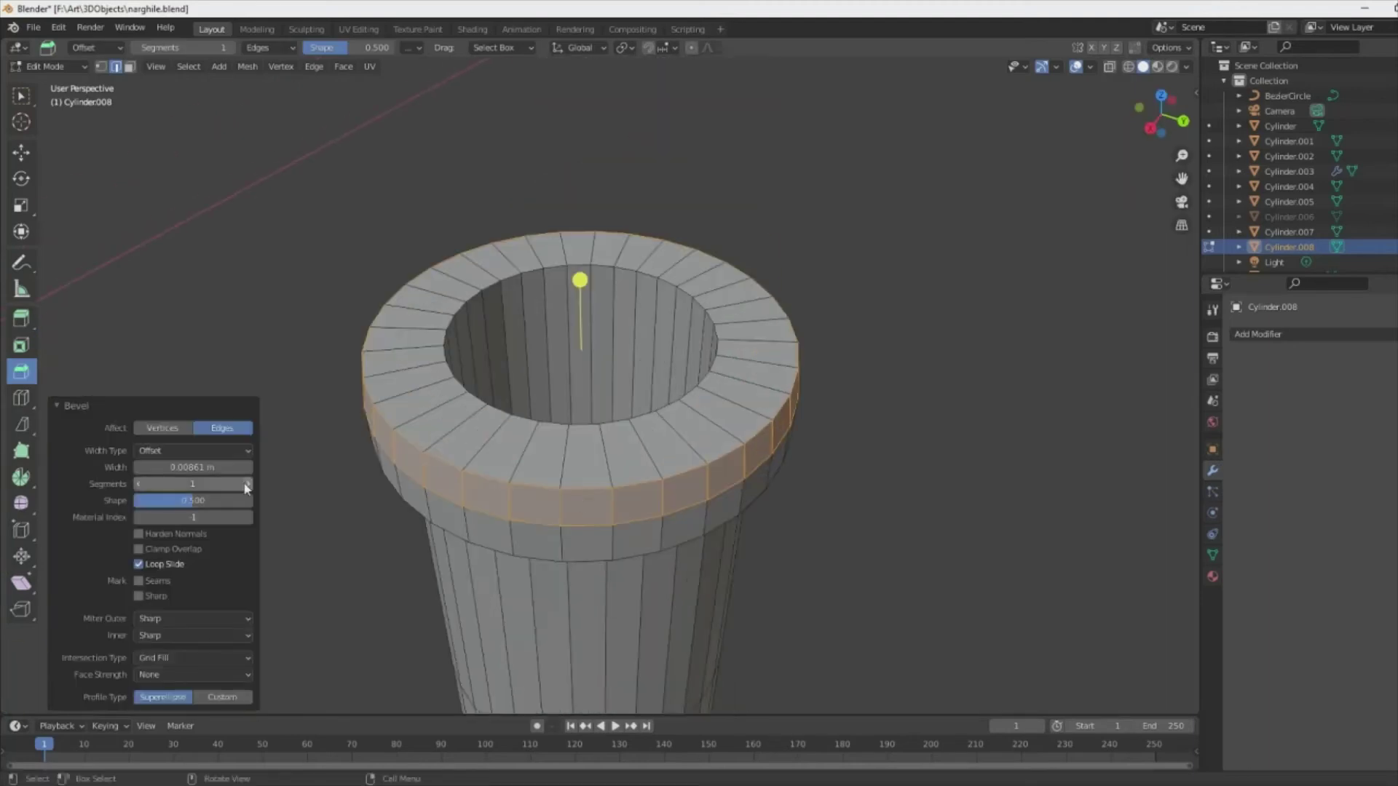
scroll(600, 412, up, 3)
key(ctrl+z)
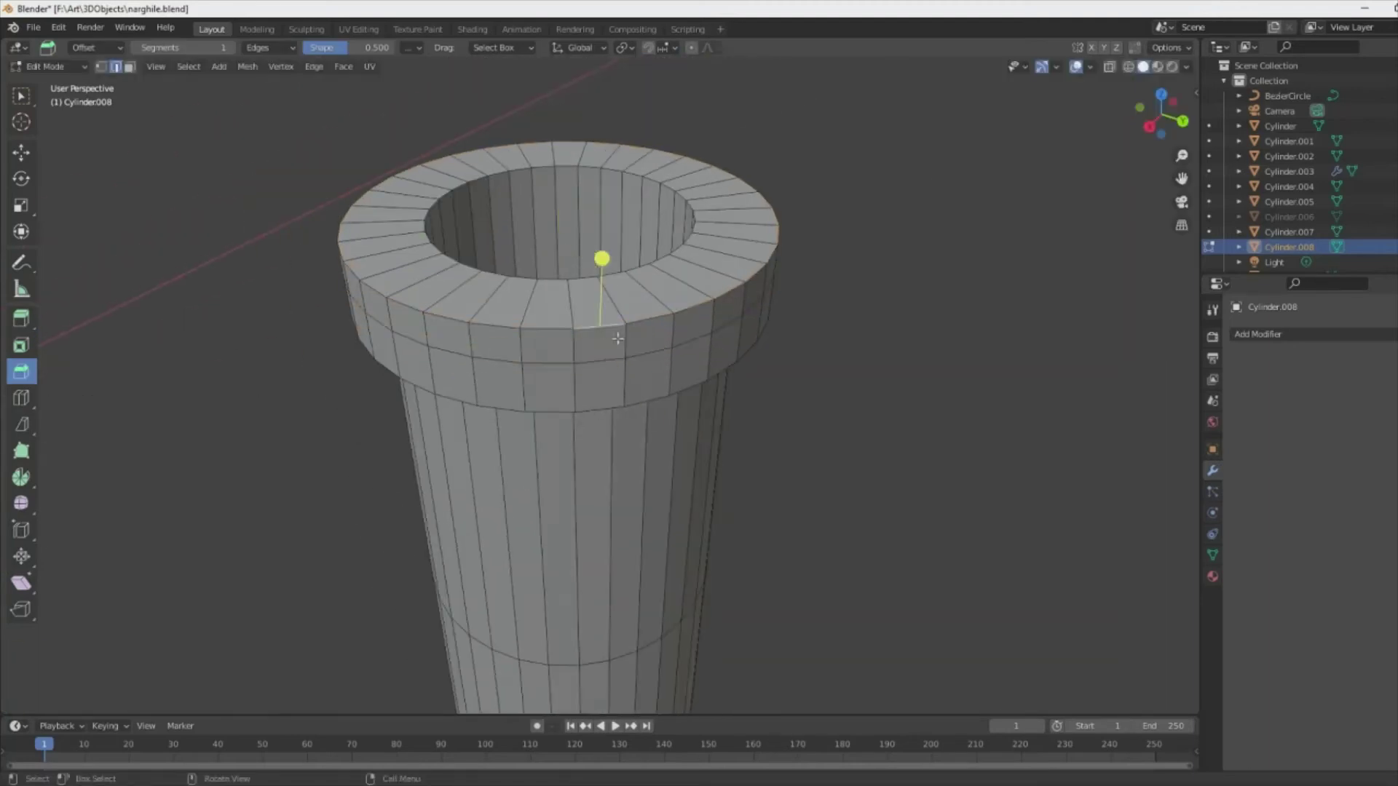
key(s)
click(634, 343)
scroll(649, 350, down, 3)
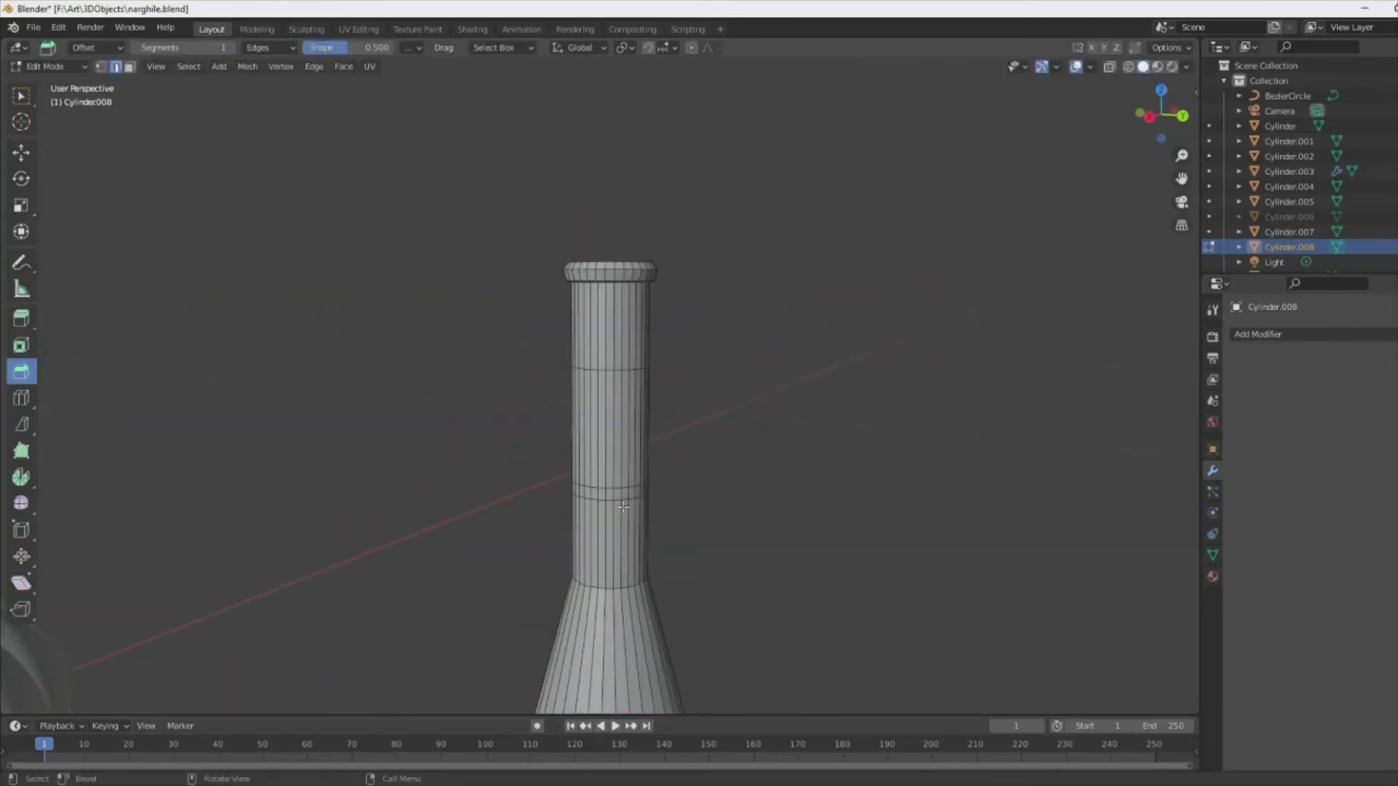
- Widen the new neck loop outward and shift the ring vertically
scroll(623, 506, up, 3)
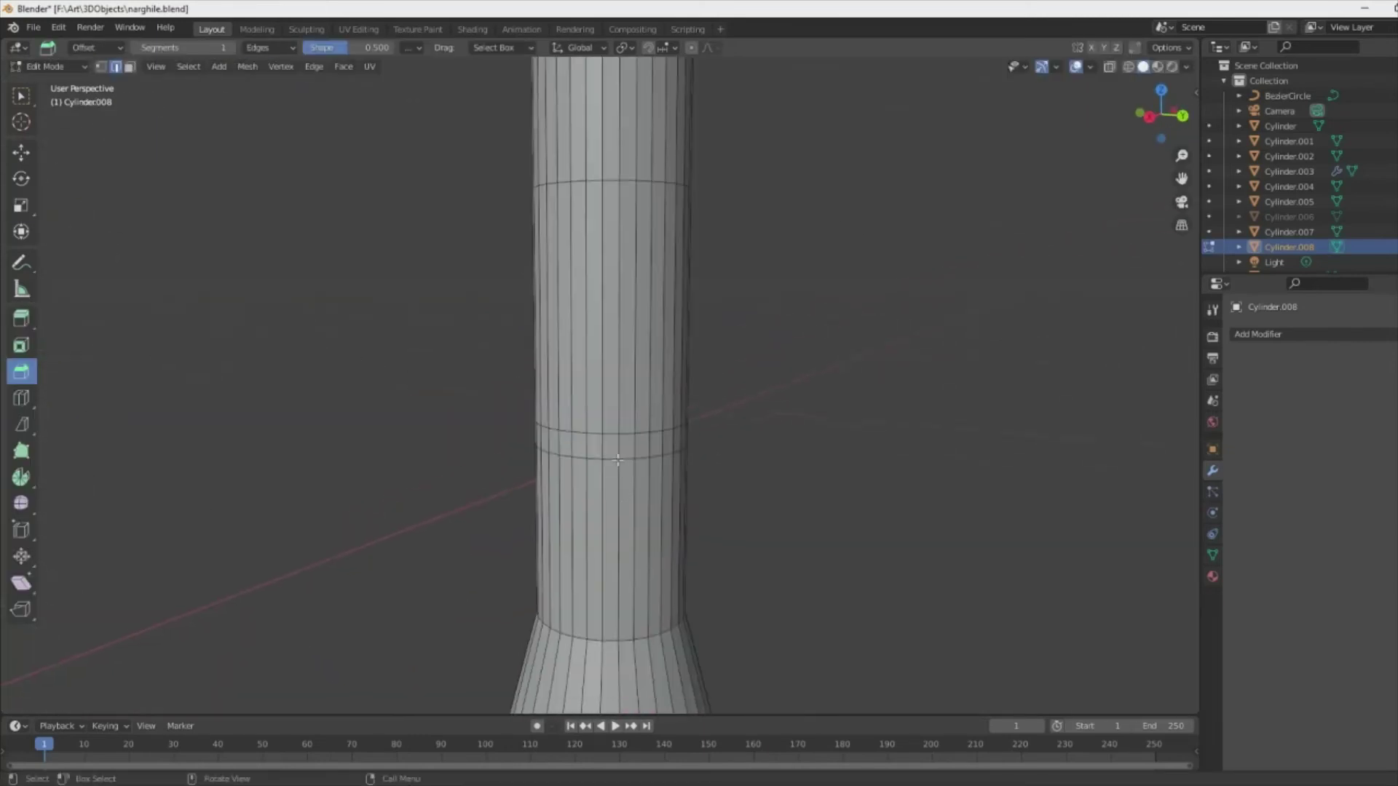
click(639, 422)
key(s)
click(858, 500)
scroll(859, 500, down, 6)
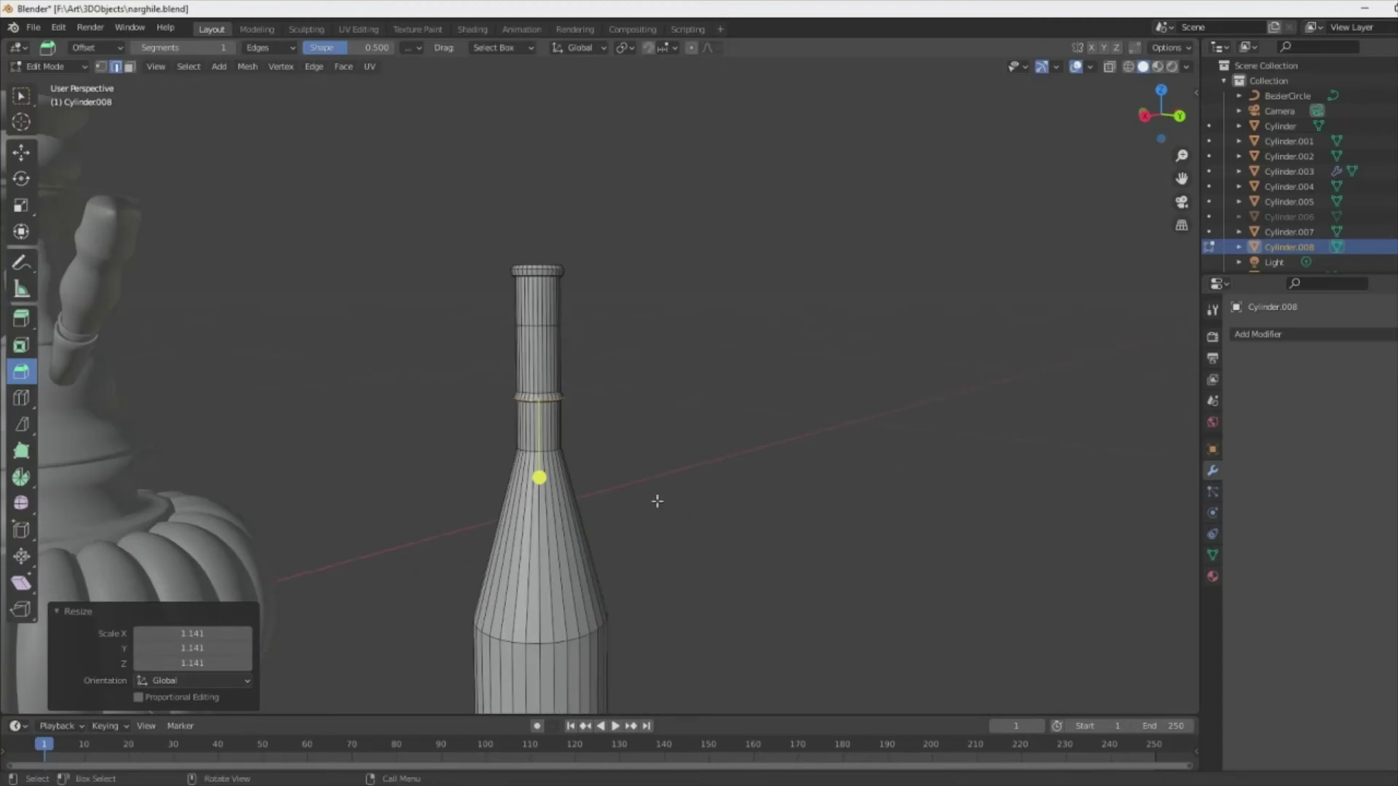
scroll(657, 500, up, 4)
key(g)
key(z)
click(541, 456)
scroll(540, 457, down, 4)
scroll(577, 475, down, 3)
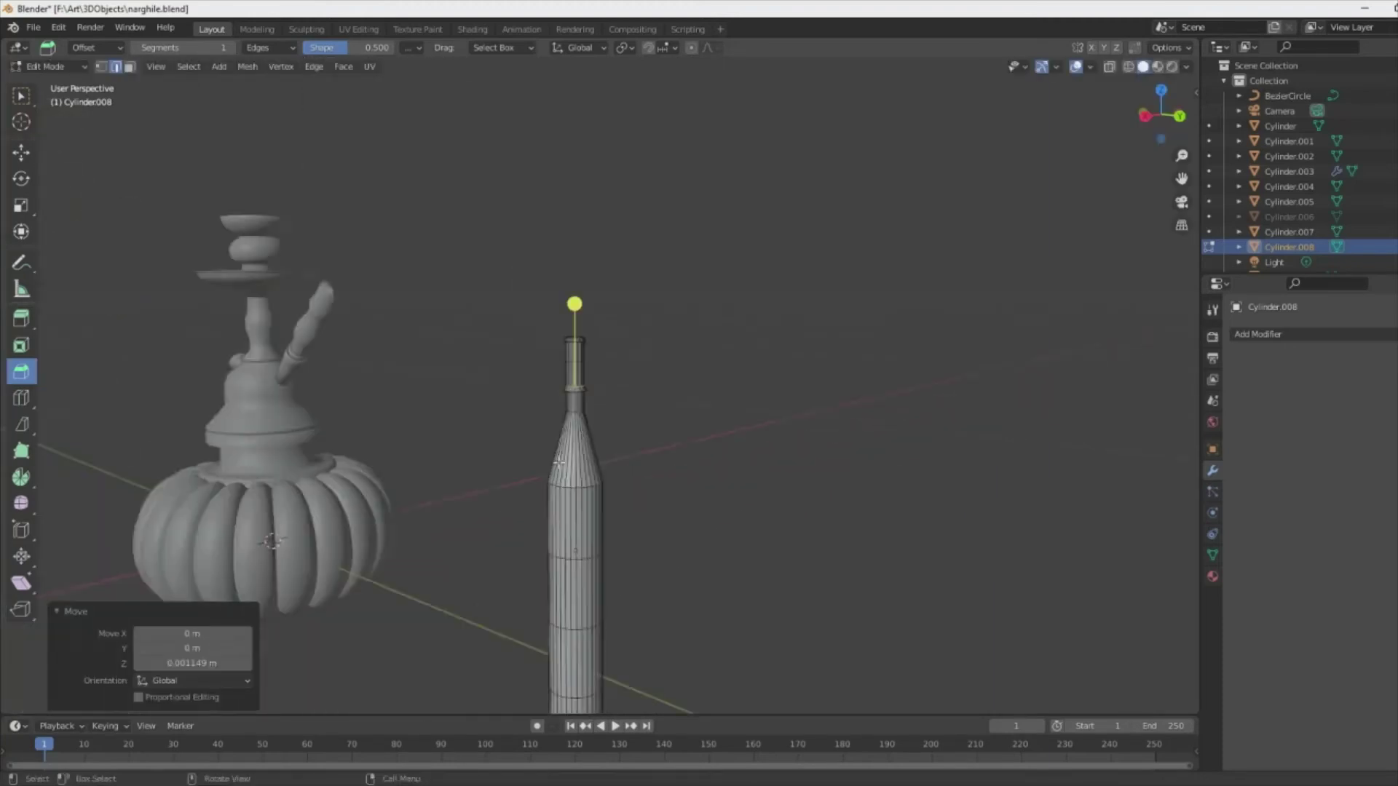
scroll(577, 475, down, 3)
- Check the bottle from the side and raise the neck ring higher
key(Tab)
key(KP_3)
key(Tab)
scroll(754, 461, up, 3)
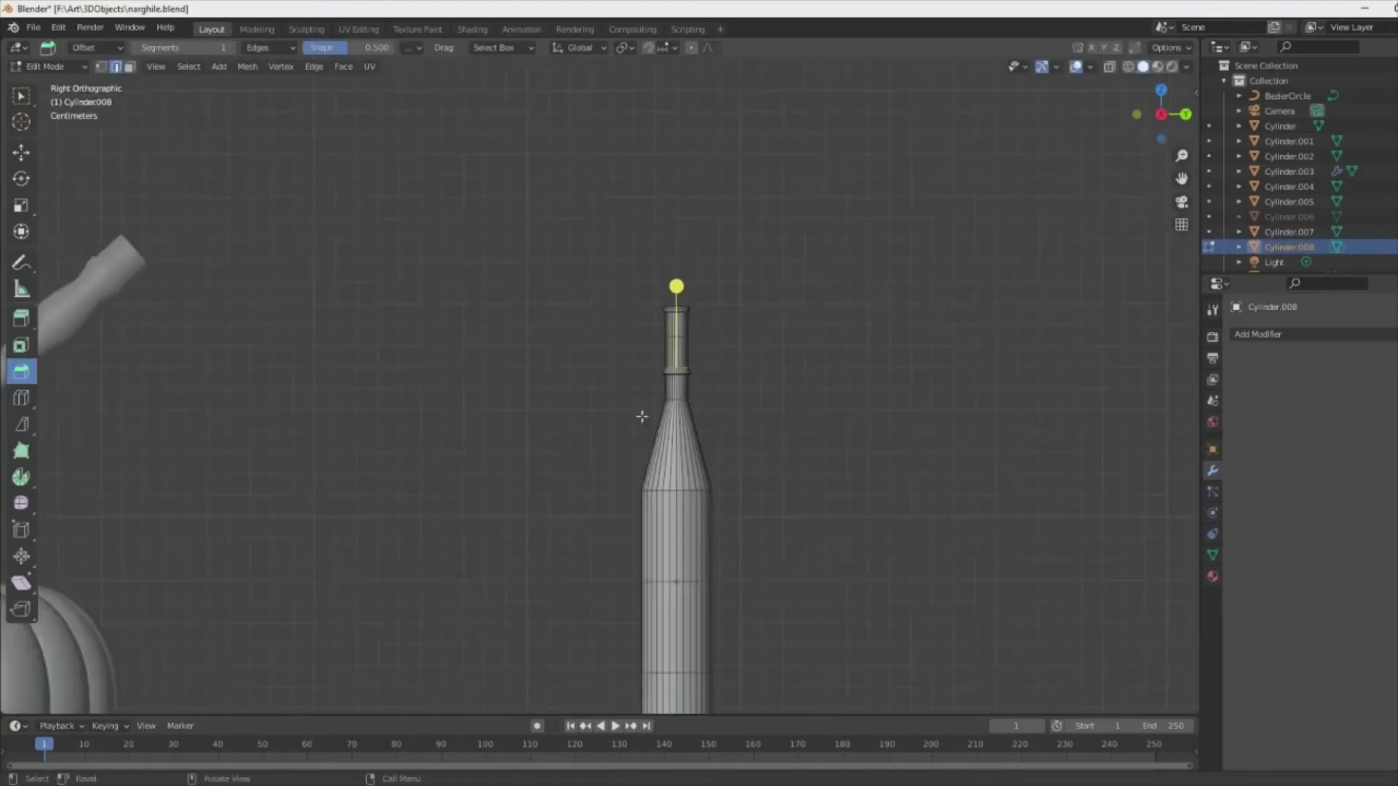
scroll(674, 287, up, 2)
scroll(711, 281, up, 2)
key(g)
key(z)
click(709, 382)
drag(710, 382, 712, 390)
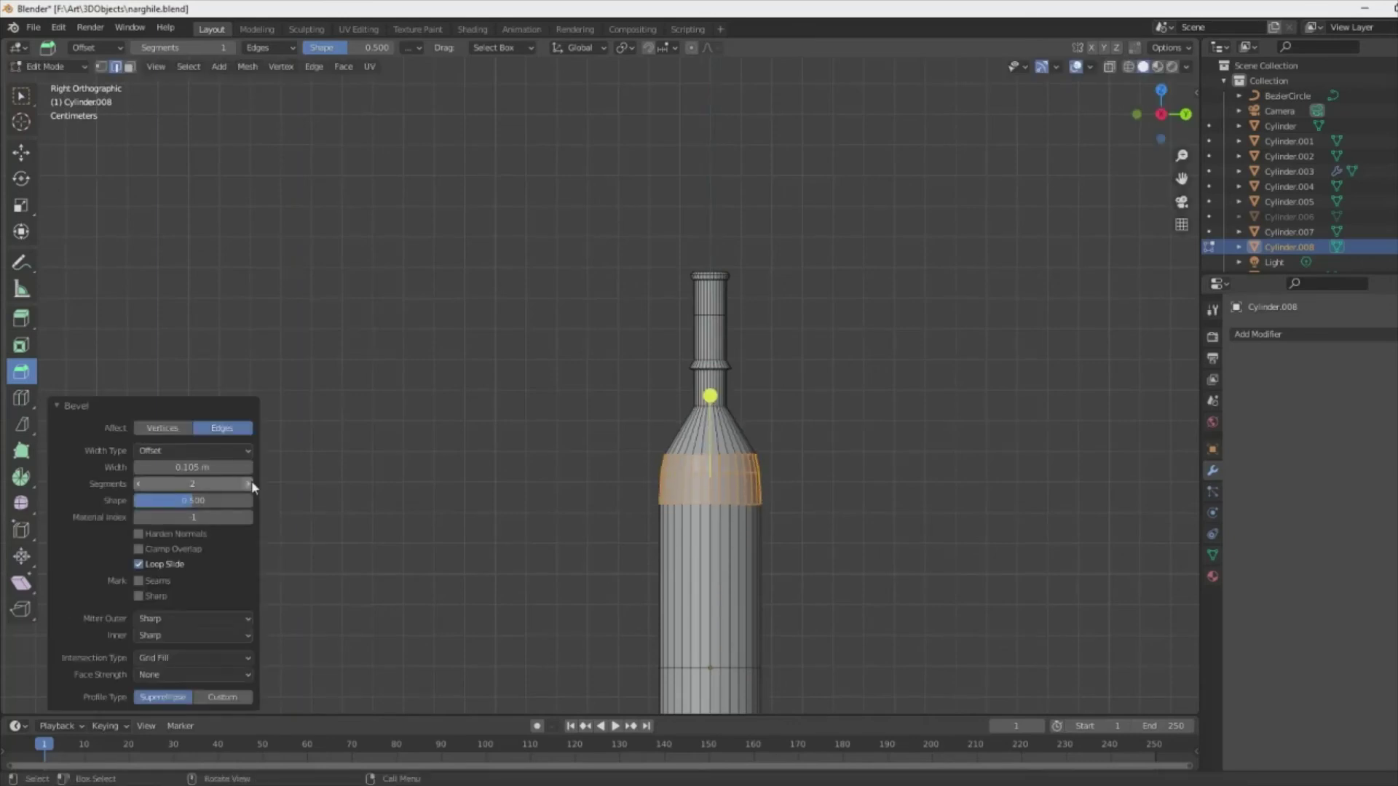
key(ctrl+z)
scroll(740, 641, down, 3)
- Add a scaled body loop cut and a bevelled loop lower on the bottle
key(ctrl+r)
click(693, 343)
key(s)
click(736, 425)
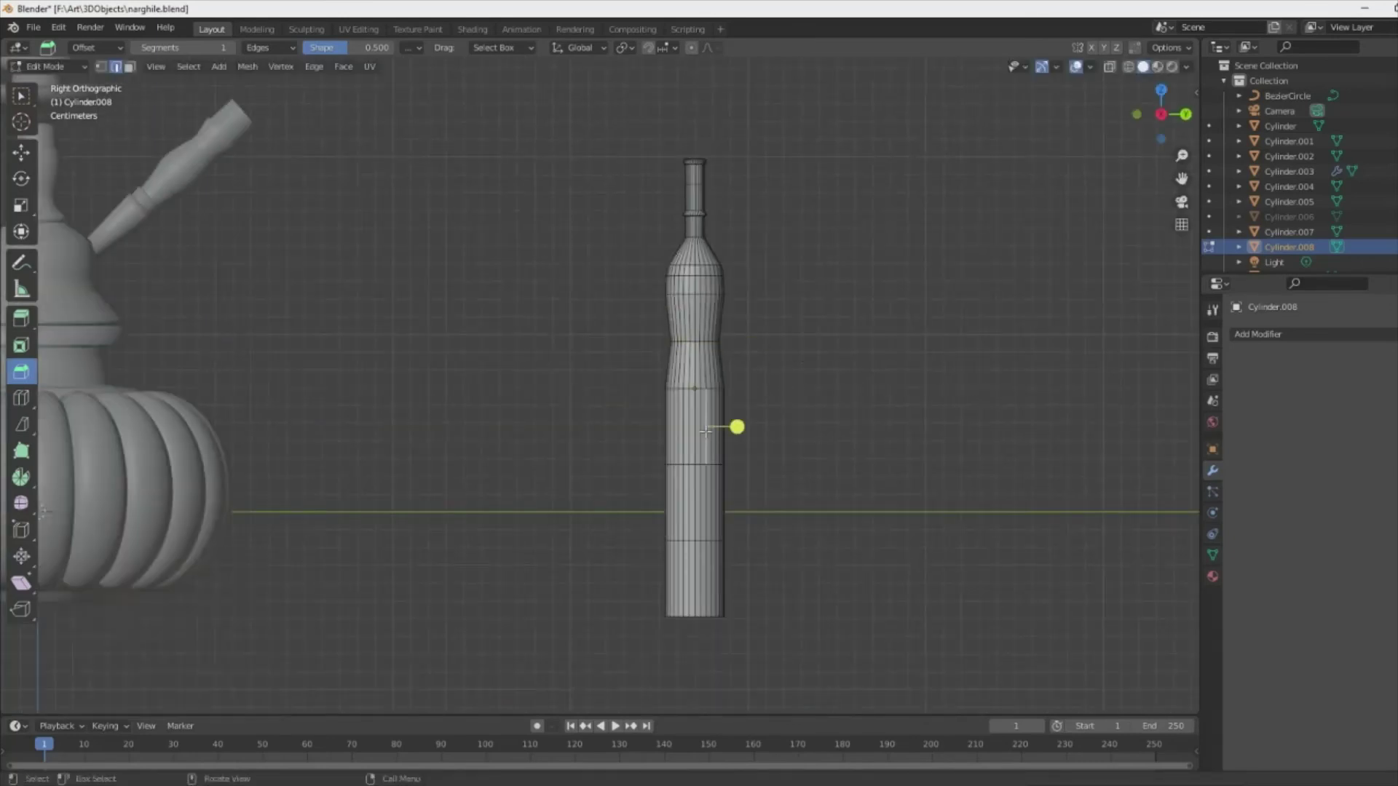
key(ctrl+r)
click(679, 509)
key(ctrl+b)
click(776, 505)
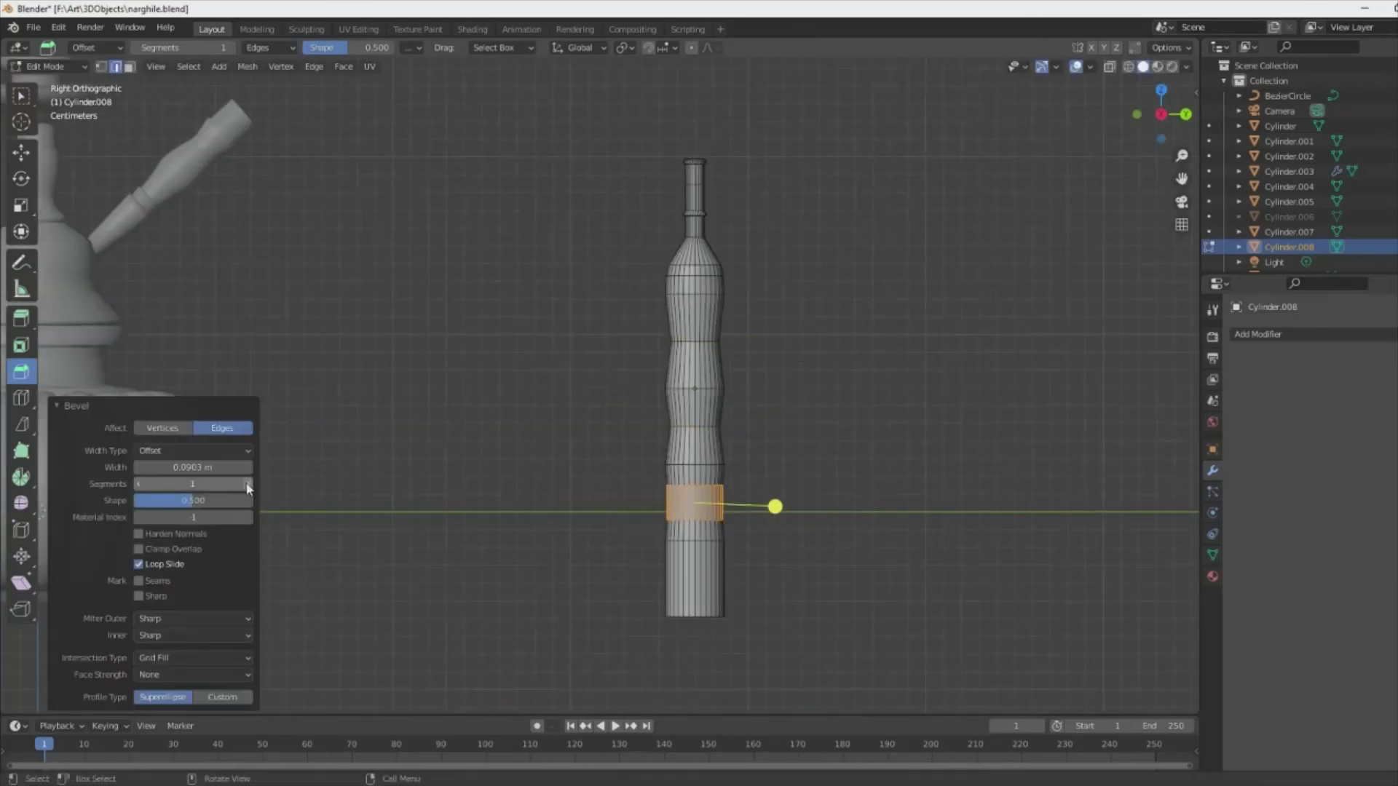
scroll(757, 473, up, 2)
click(747, 444)
click(829, 449)
scroll(834, 313, up, 2)
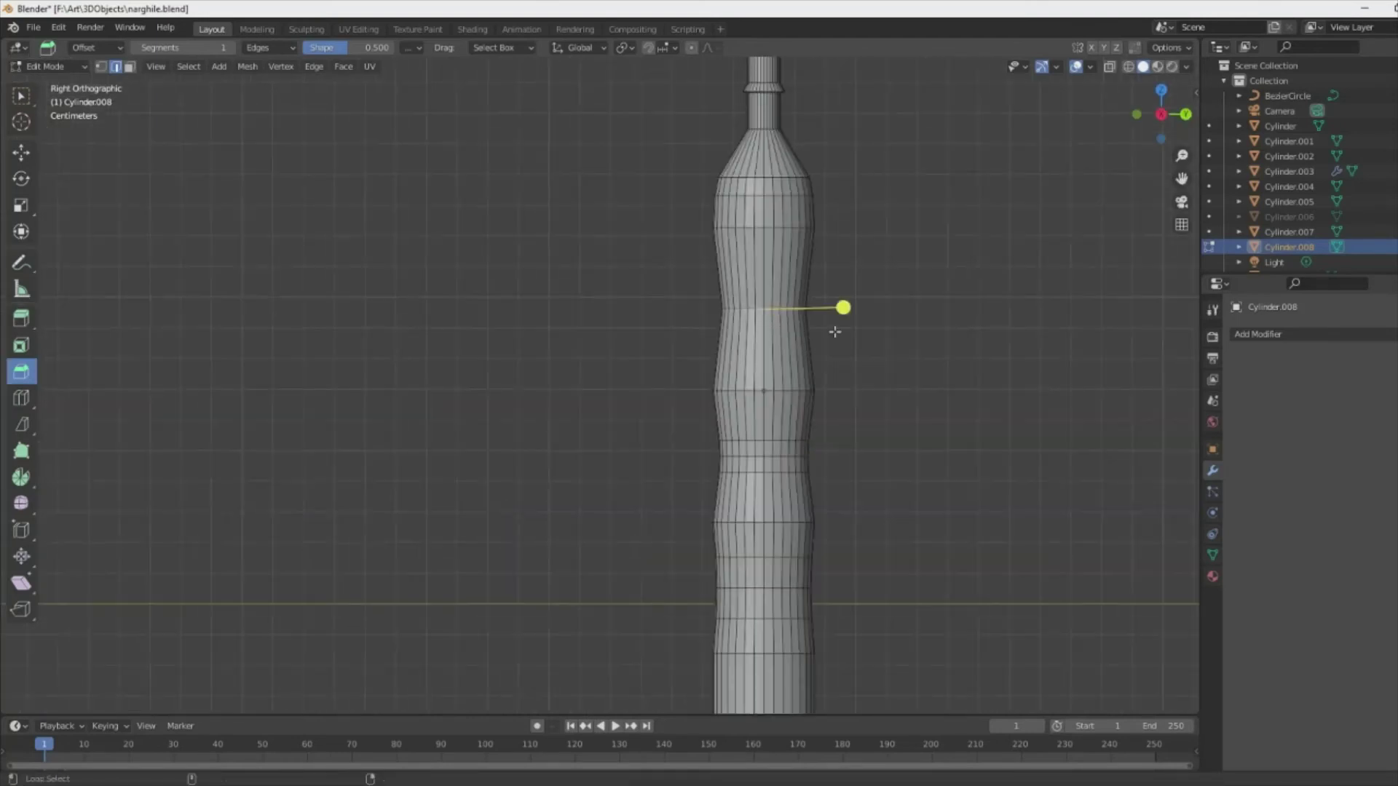
scroll(762, 486, down, 4)
click(763, 486)
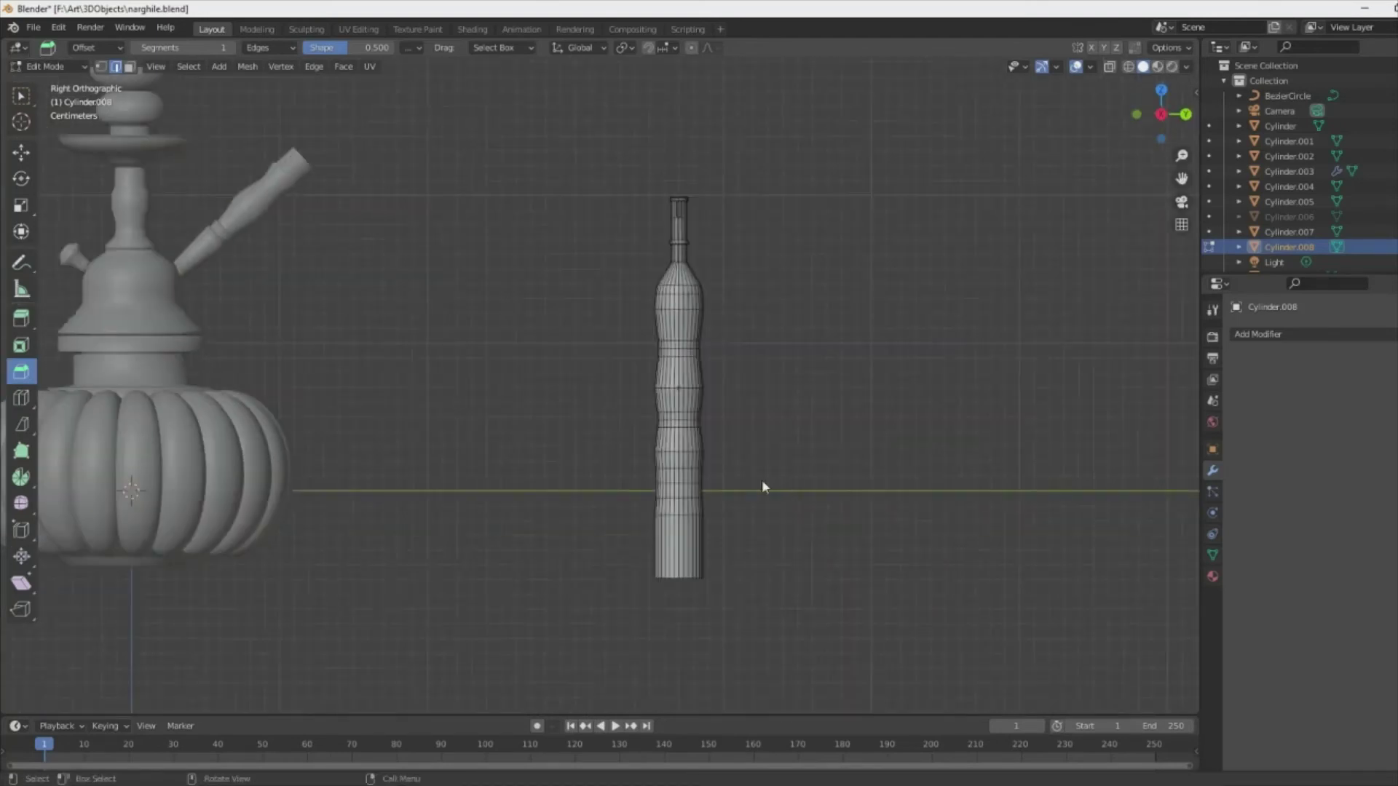
- Shrink the lower bottle body to 0.9 and move it vertically
drag(574, 272, 776, 593)
text(s.9)
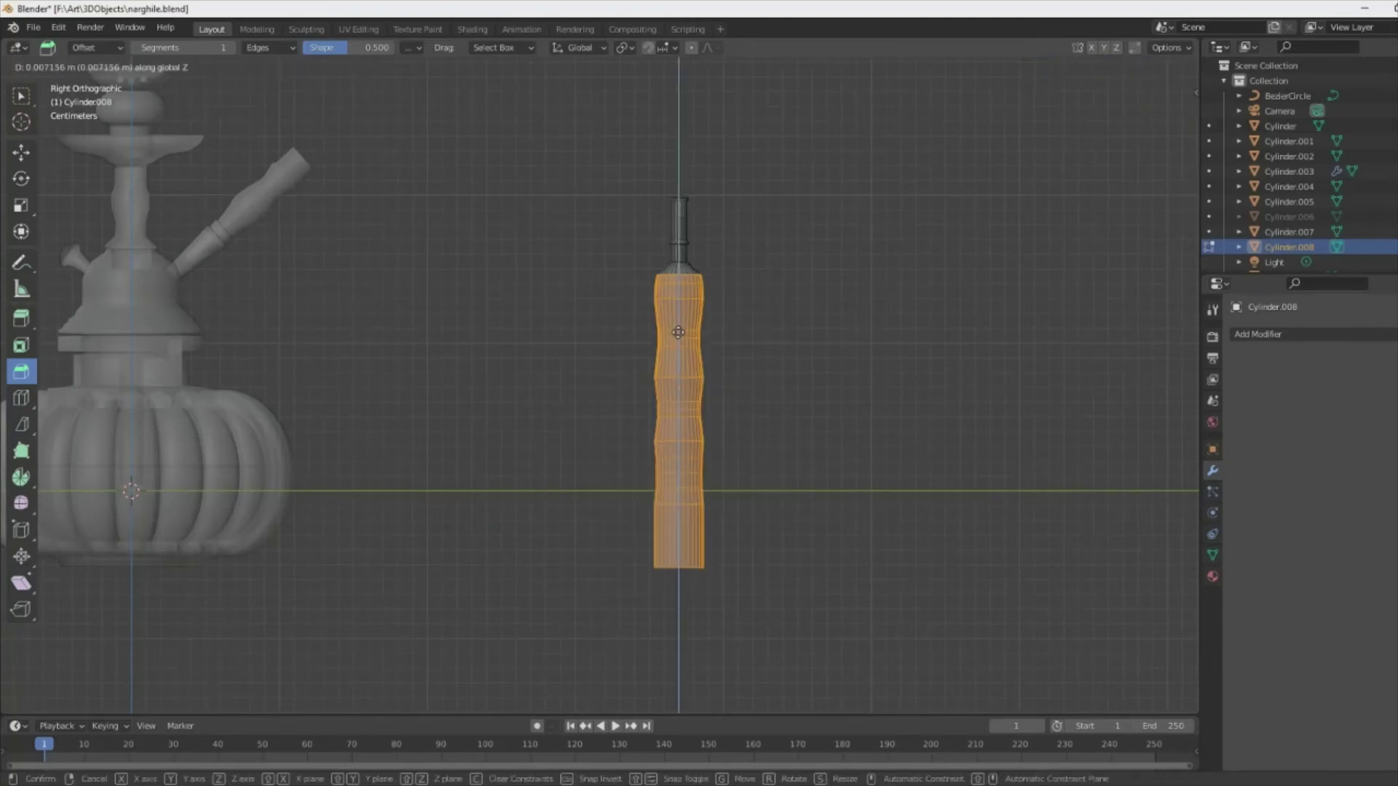
key(Return)
key(g)
key(z)
click(969, 418)
scroll(797, 291, up, 5)
key(ctrl+r)
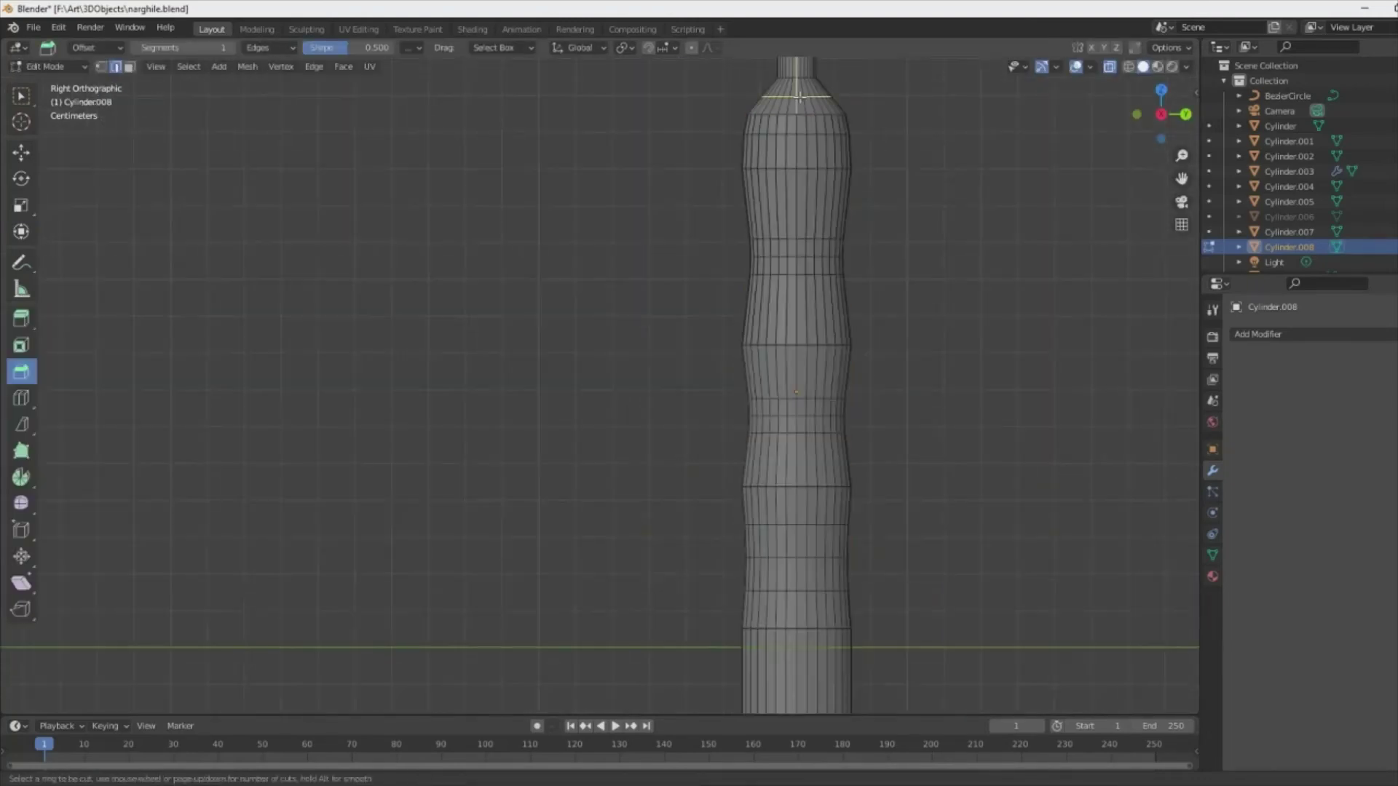
click(799, 102)
scroll(723, 281, down, 2)
click(960, 249)
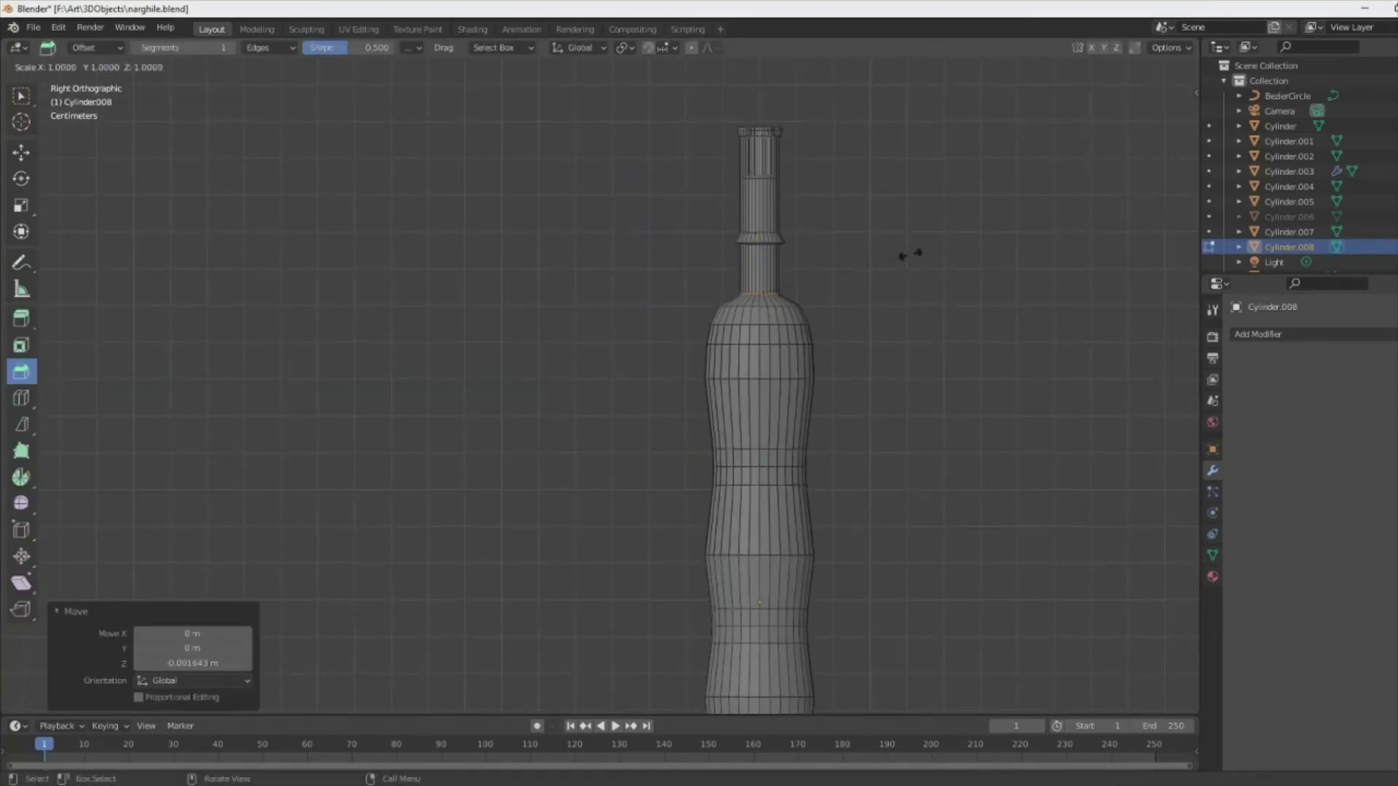
- Add a loop cut at the base of the neck, then leave Edit Mode
key(ctrl+r)
middle_drag(830, 172, 825, 431)
scroll(825, 431, up, 3)
click(642, 394)
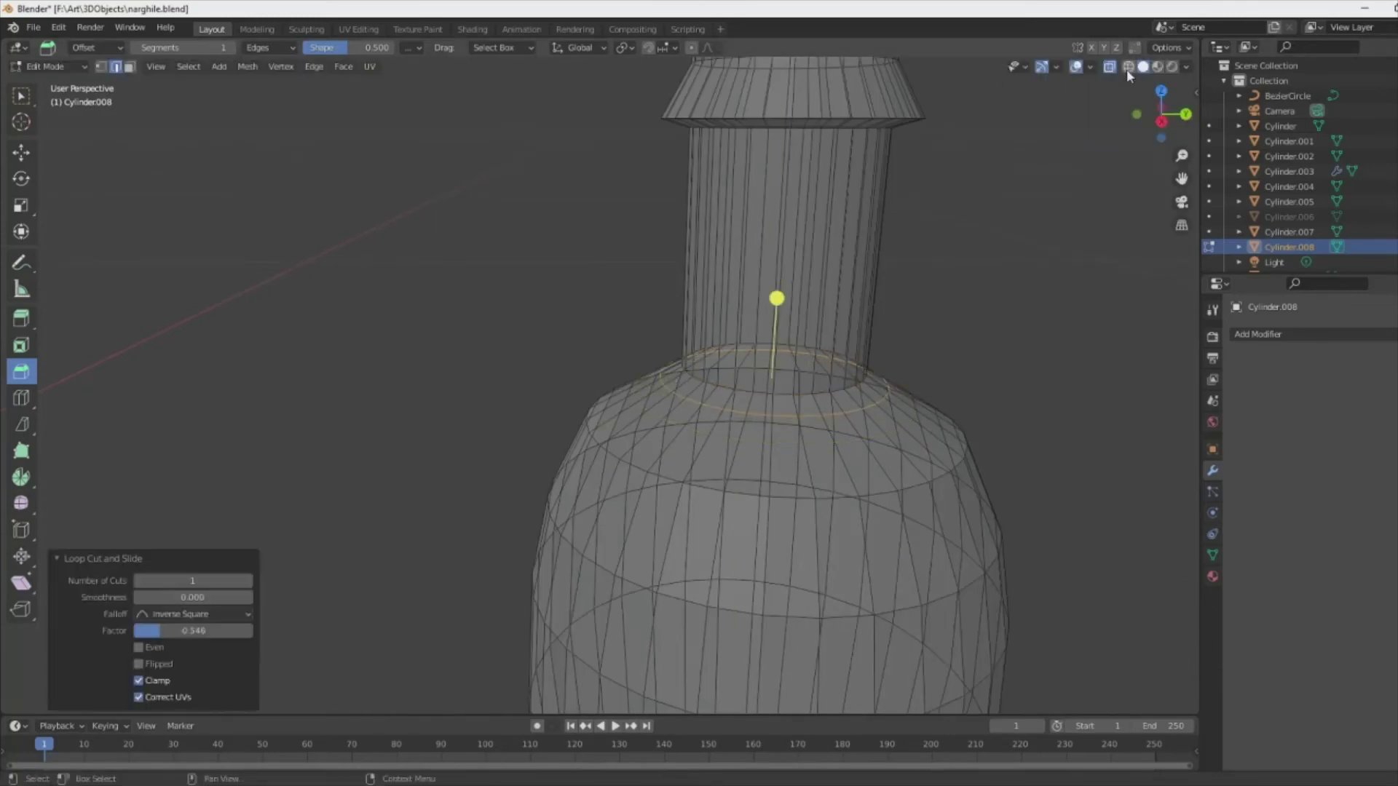
key(alt+z)
key(Tab)
scroll(824, 471, down, 5)
- Box-select the mouthpiece's bottom ring and widen the base slightly
key(Tab)
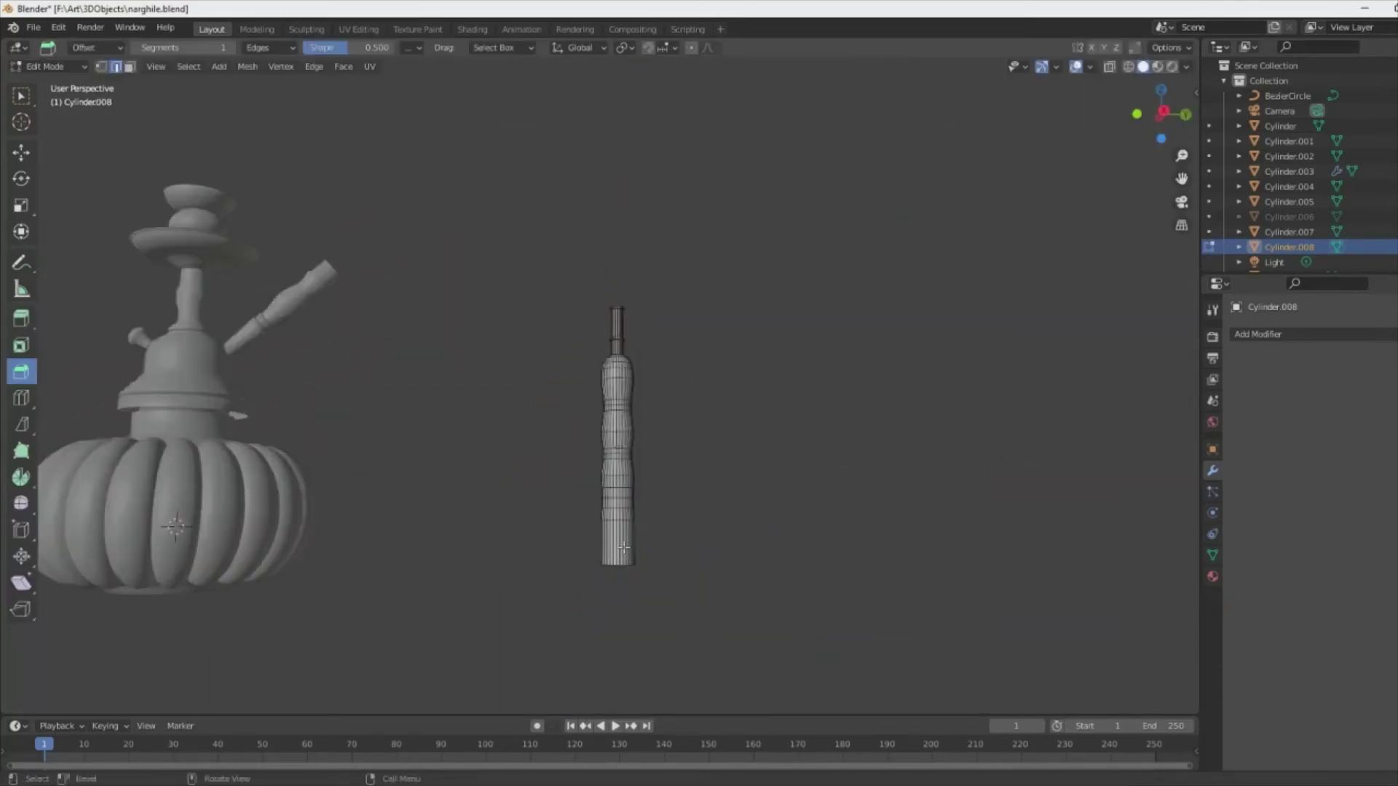
scroll(646, 457, up, 2)
key(KP_3)
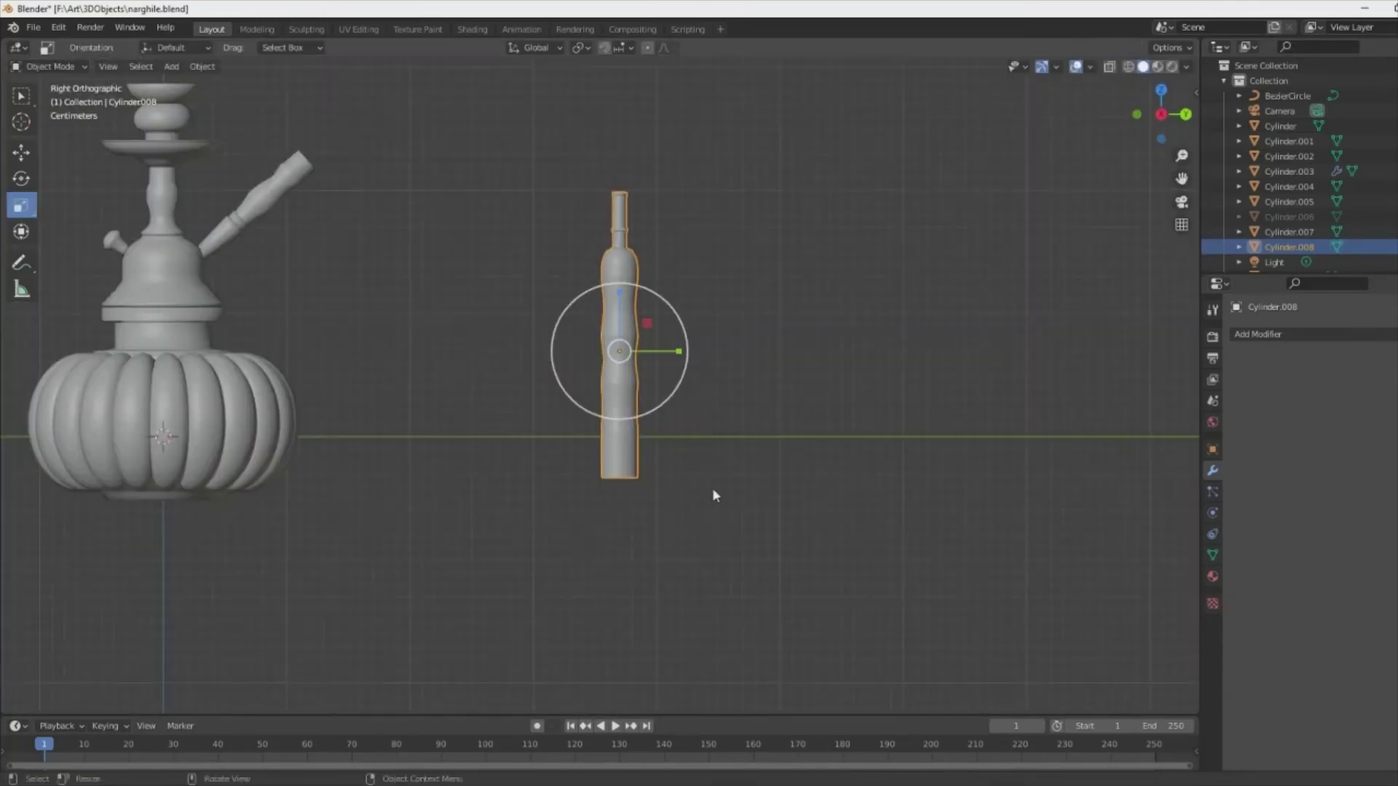
key(b)
drag(657, 497, 555, 428)
middle_drag(555, 428, 711, 553)
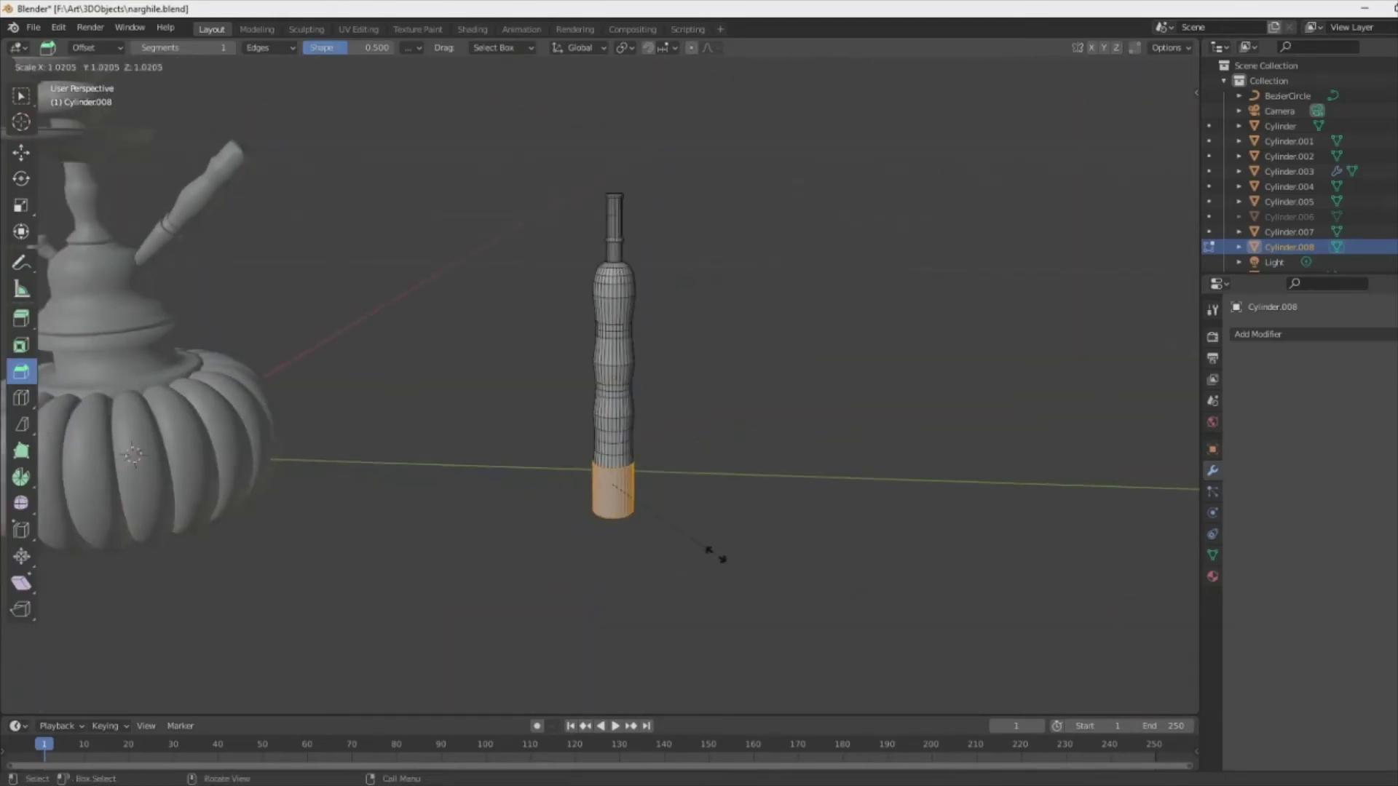
key(KP_Decimal)
key(alt+a)
middle_drag(671, 531, 827, 505)
- Shrink the whole mouthpiece beside the hookah and deselect it
key(Tab)
key(KP_3)
scroll(723, 482, down, 5)
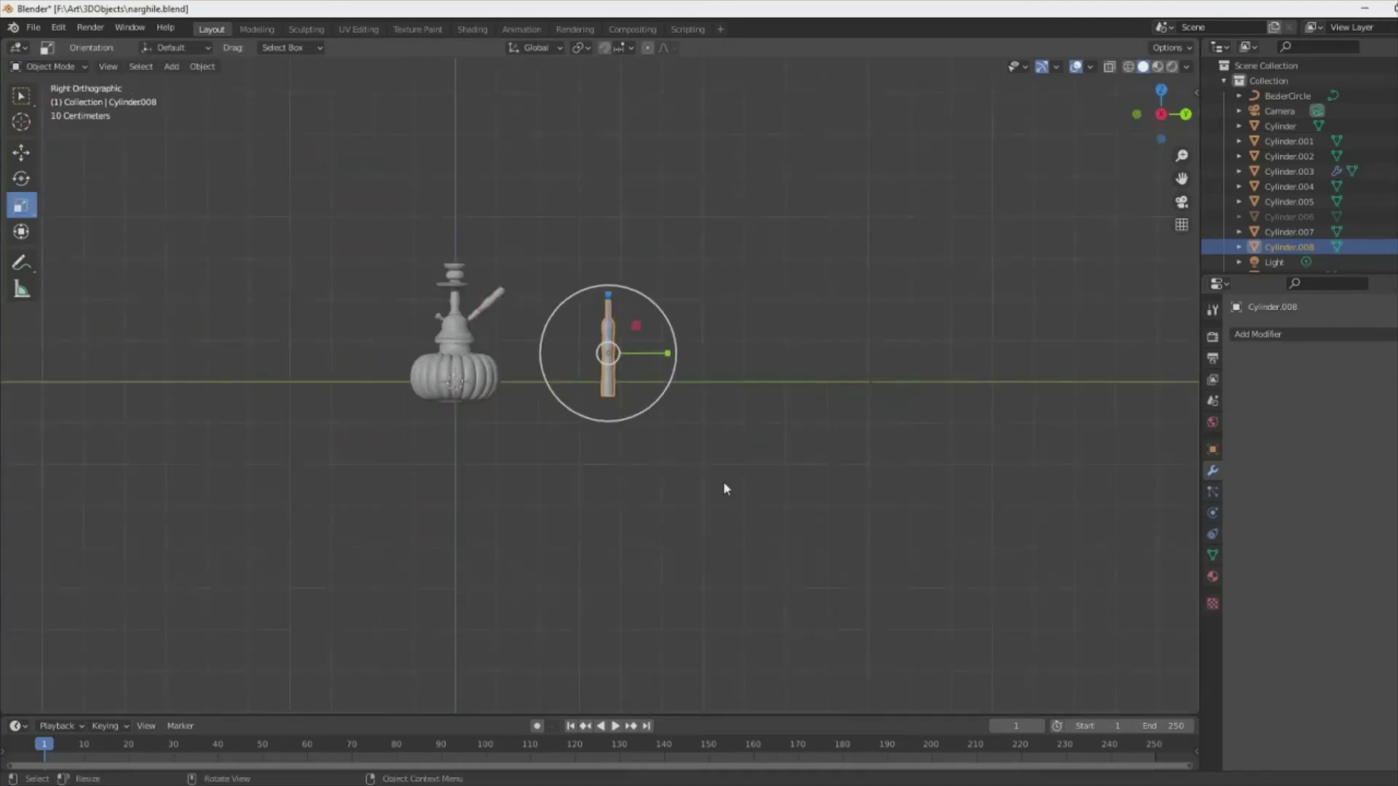
scroll(588, 463, up, 3)
key(g)
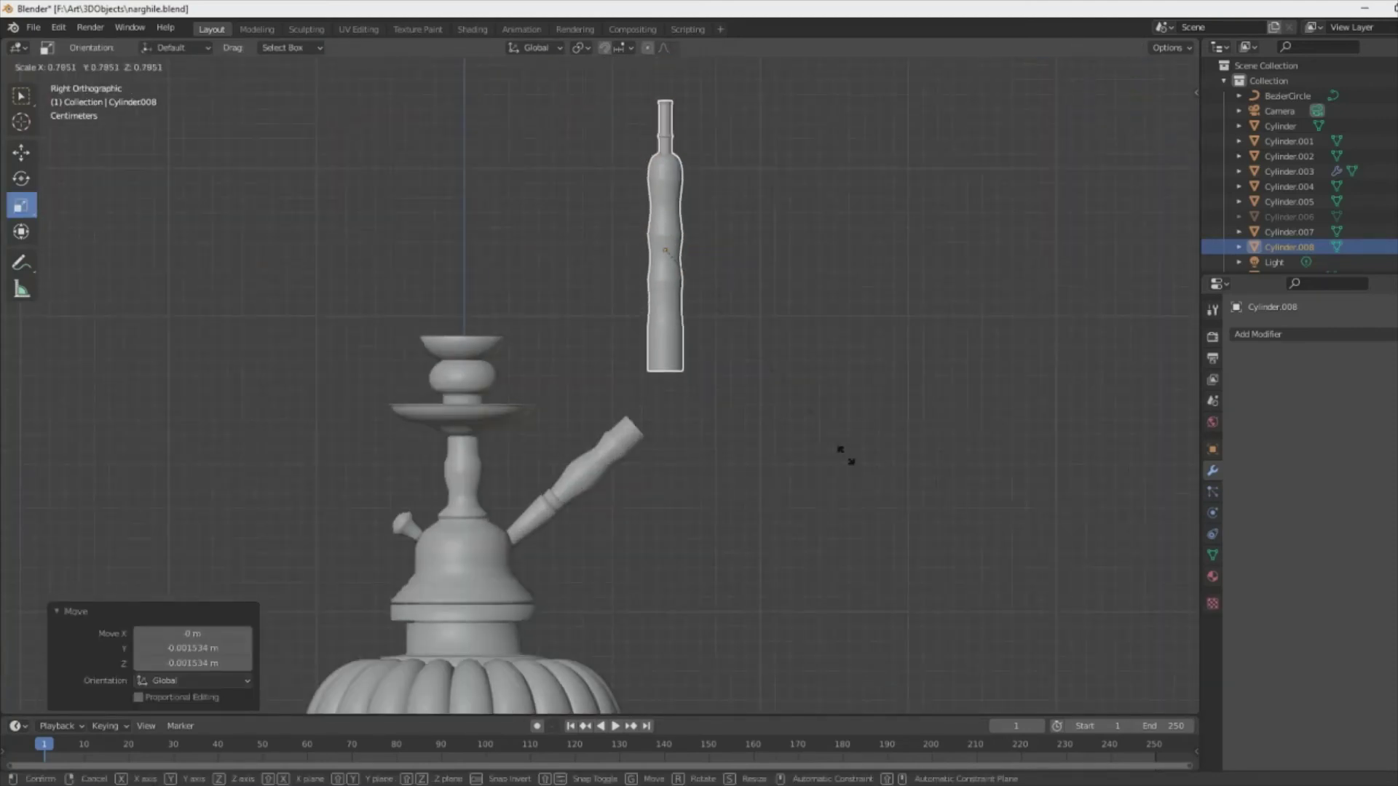
click(844, 455)
scroll(875, 416, down, 3)
key(alt+a)
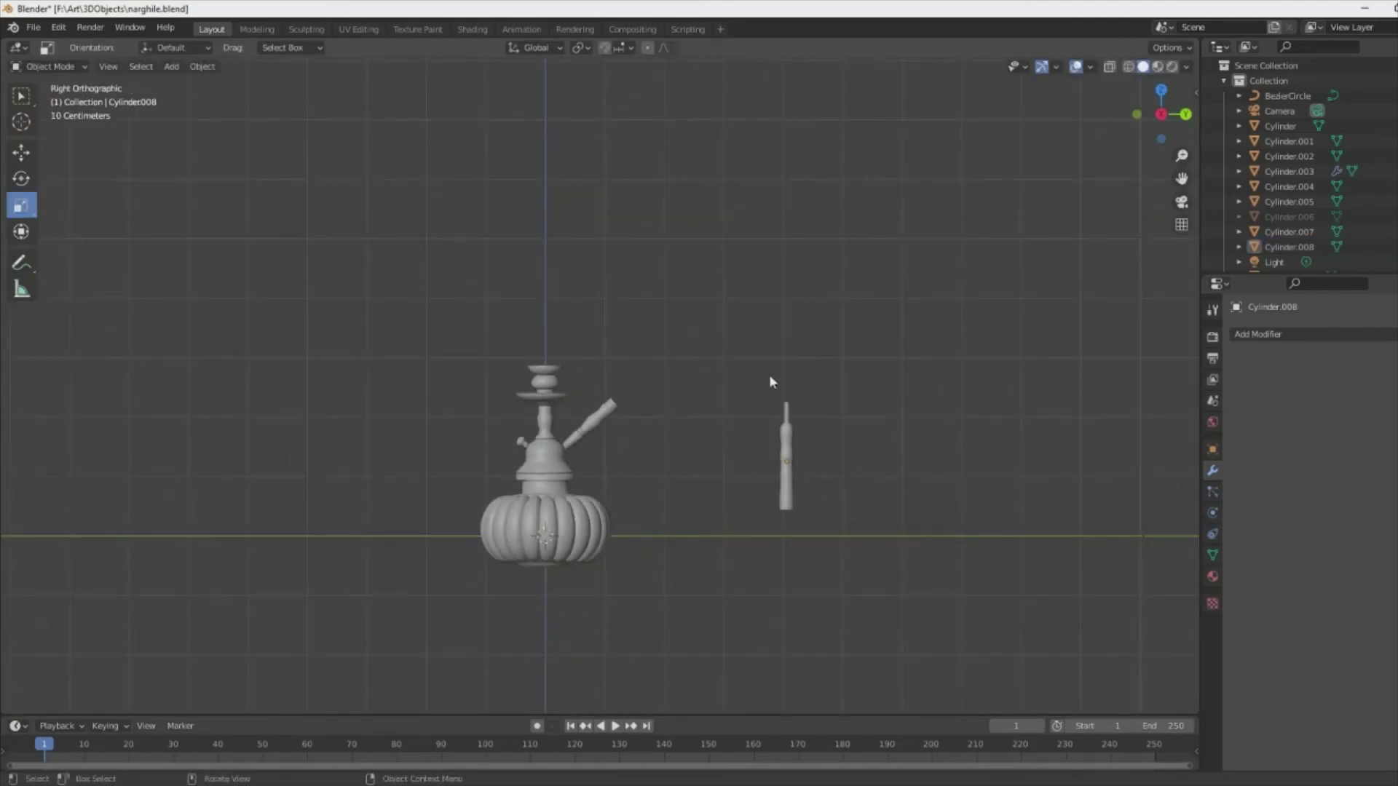
key(shift+a)
- Add a Bezier curve for the hose and resize it from the top view
click(917, 254)
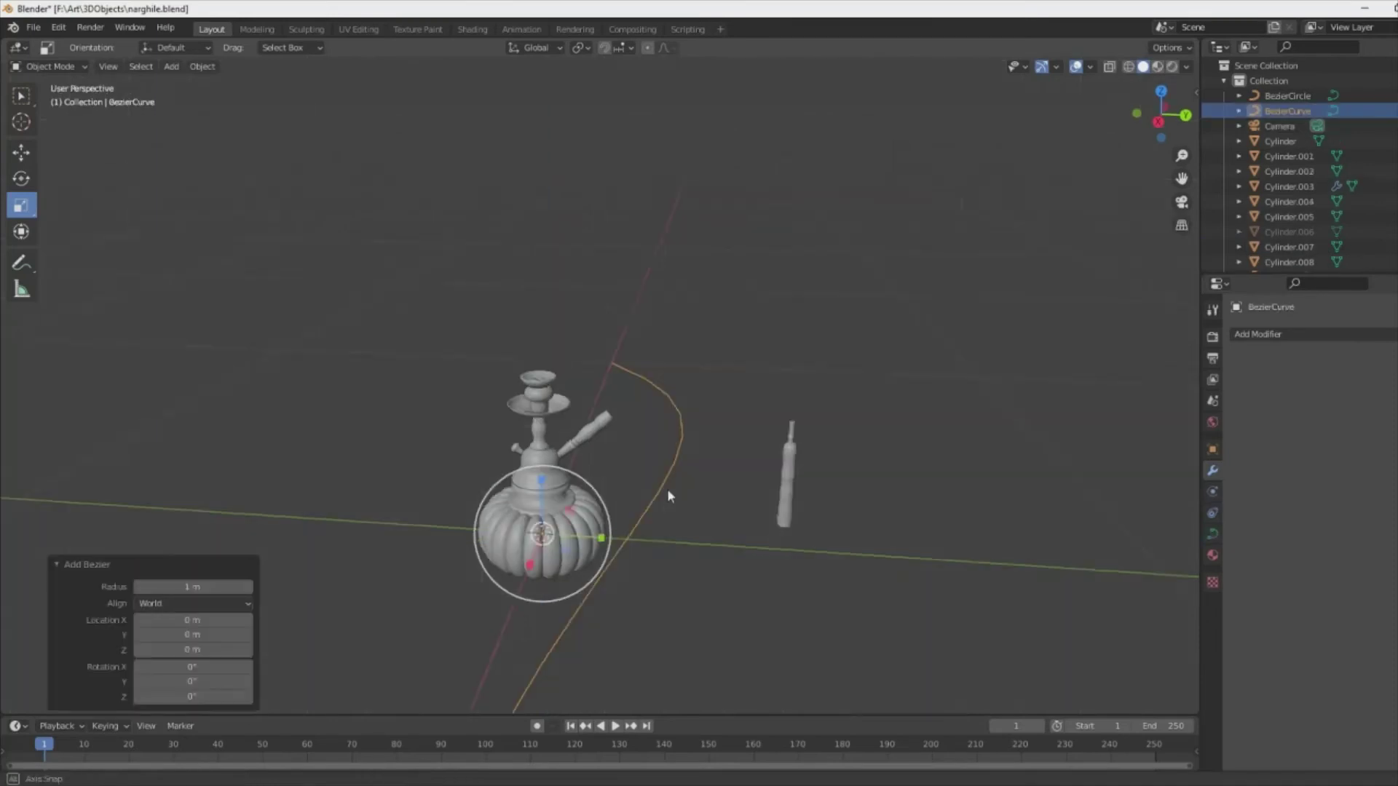
key(s)
key(Tab)
key(KP_7)
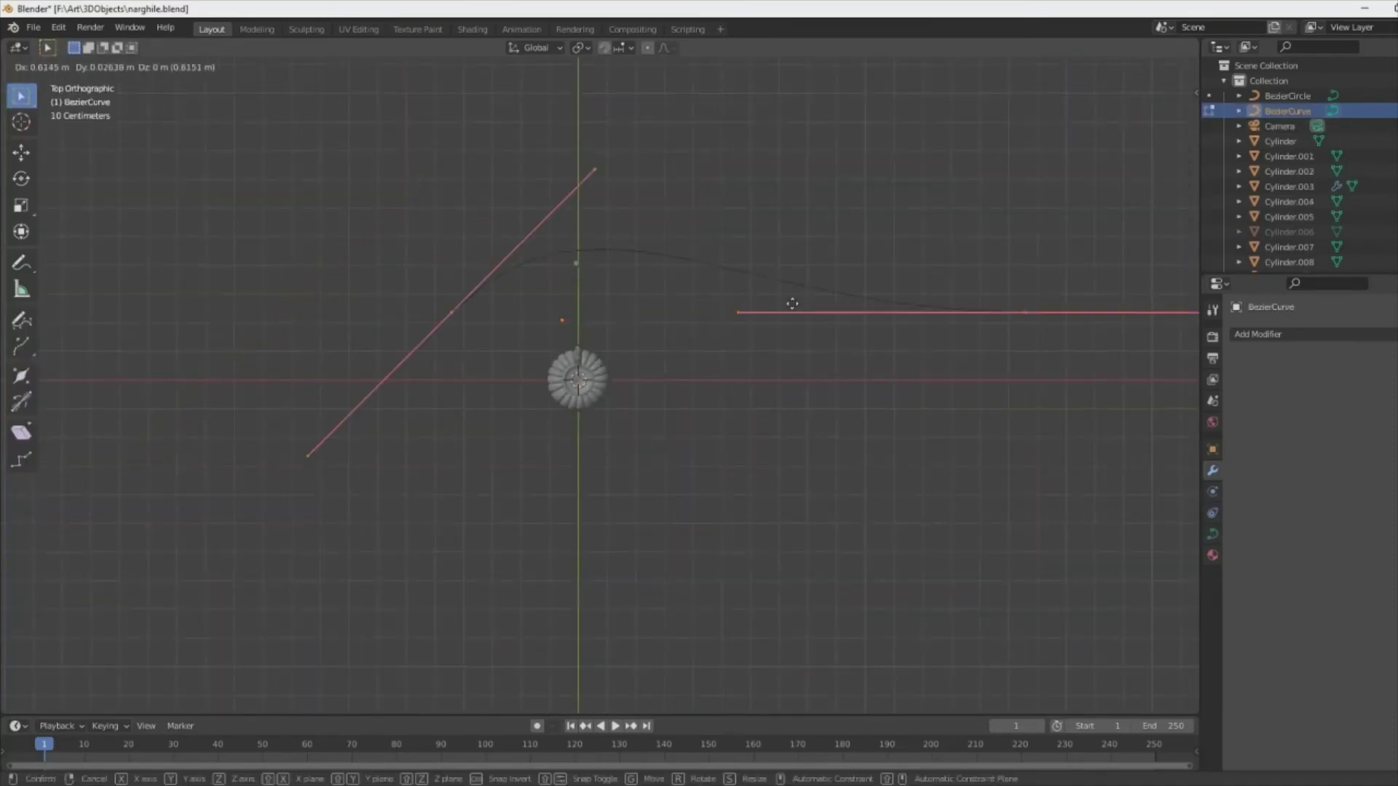
click(896, 309)
key(Tab)
middle_drag(758, 434, 864, 462)
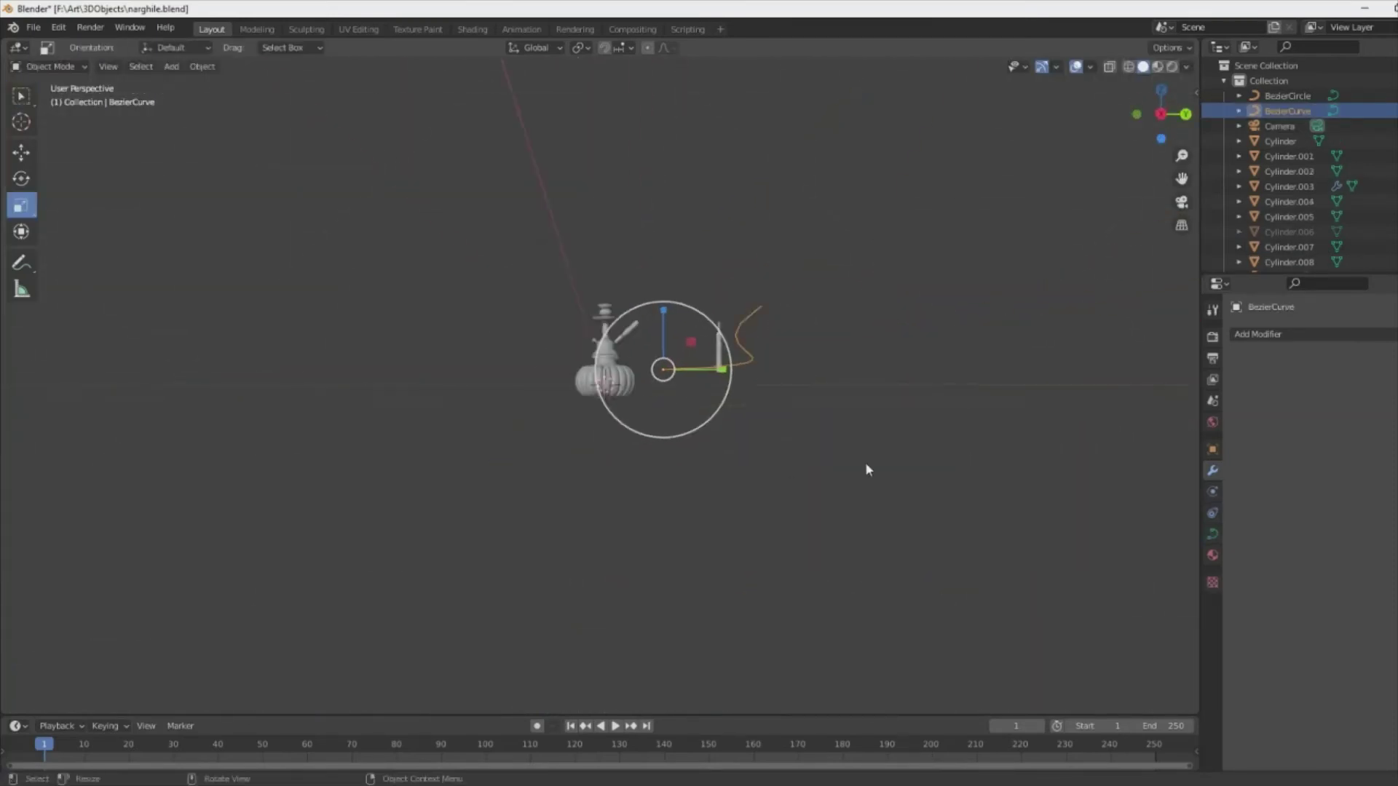
key(s)
click(684, 452)
scroll(804, 415, up, 2)
scroll(804, 420, down, 3)
- Flatten the hose curve's points vertically to one height
key(Tab)
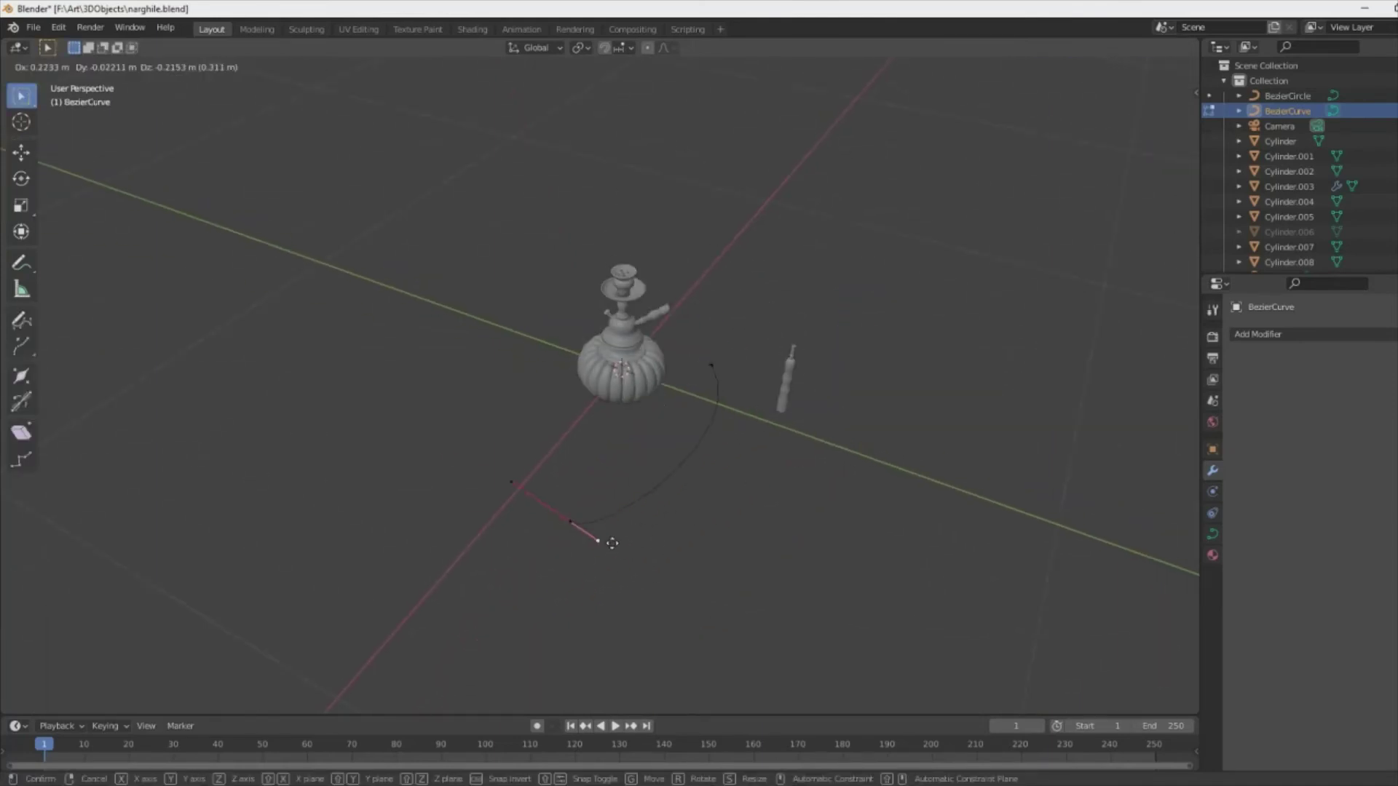
drag(635, 559, 574, 466)
key(s)
key(z)
click(568, 531)
key(KP_1)
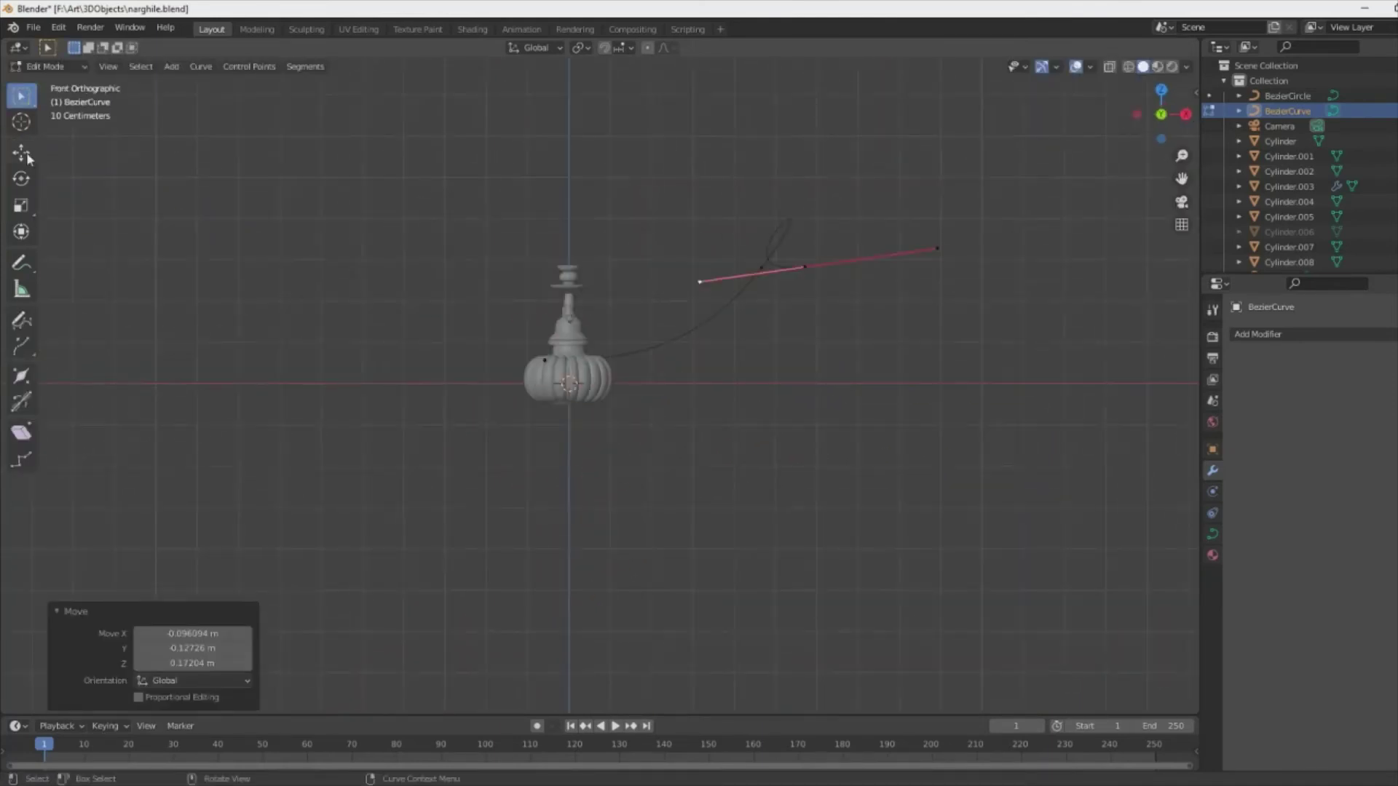
key(shift+space)
key(s)
middle_drag(697, 408, 664, 431)
key(KP_1)
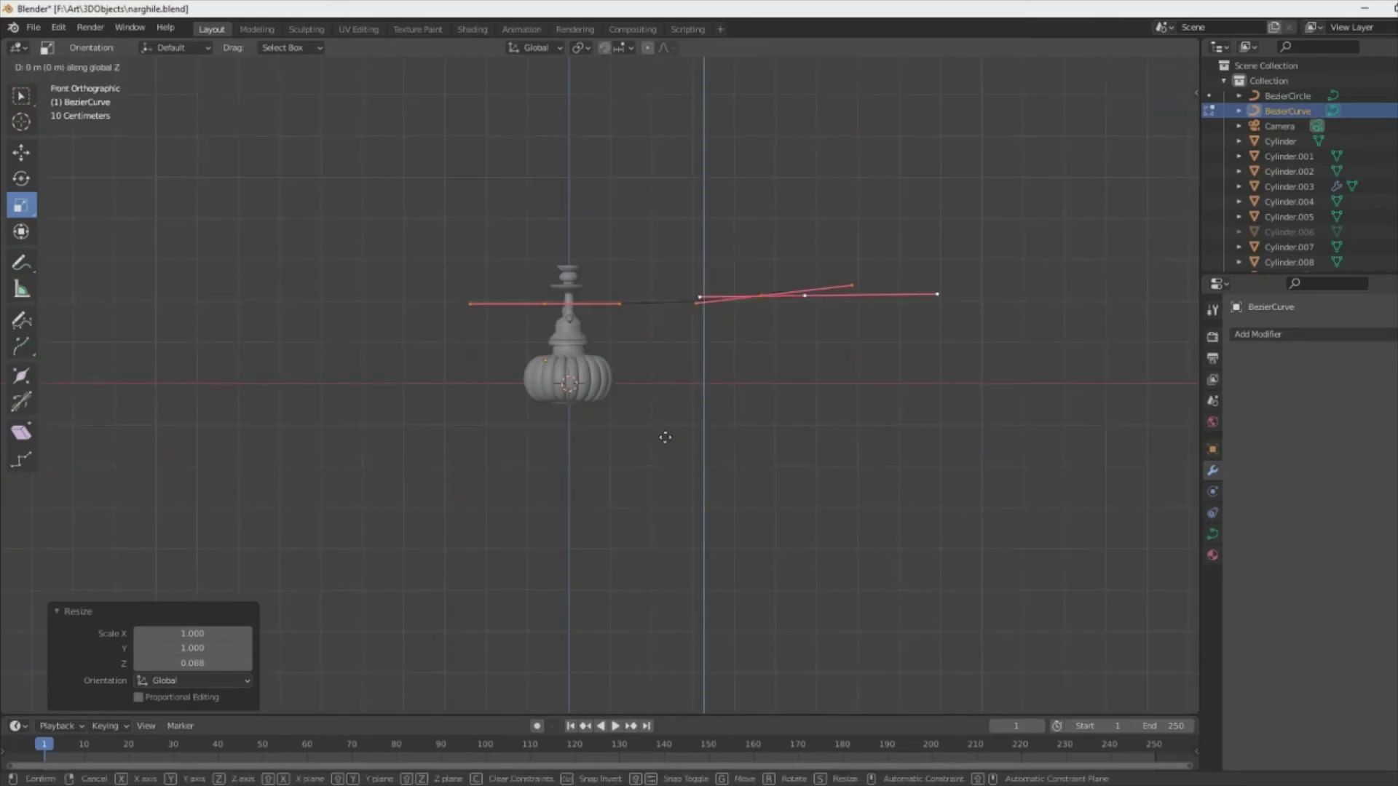
- Move the hose curve into position next to the hookah
key(Tab)
key(g)
click(664, 496)
mouse_move(664, 496)
middle_down()
mouse_move(711, 424)
mouse_move(758, 488)
middle_up()
scroll(758, 487, up, 3)
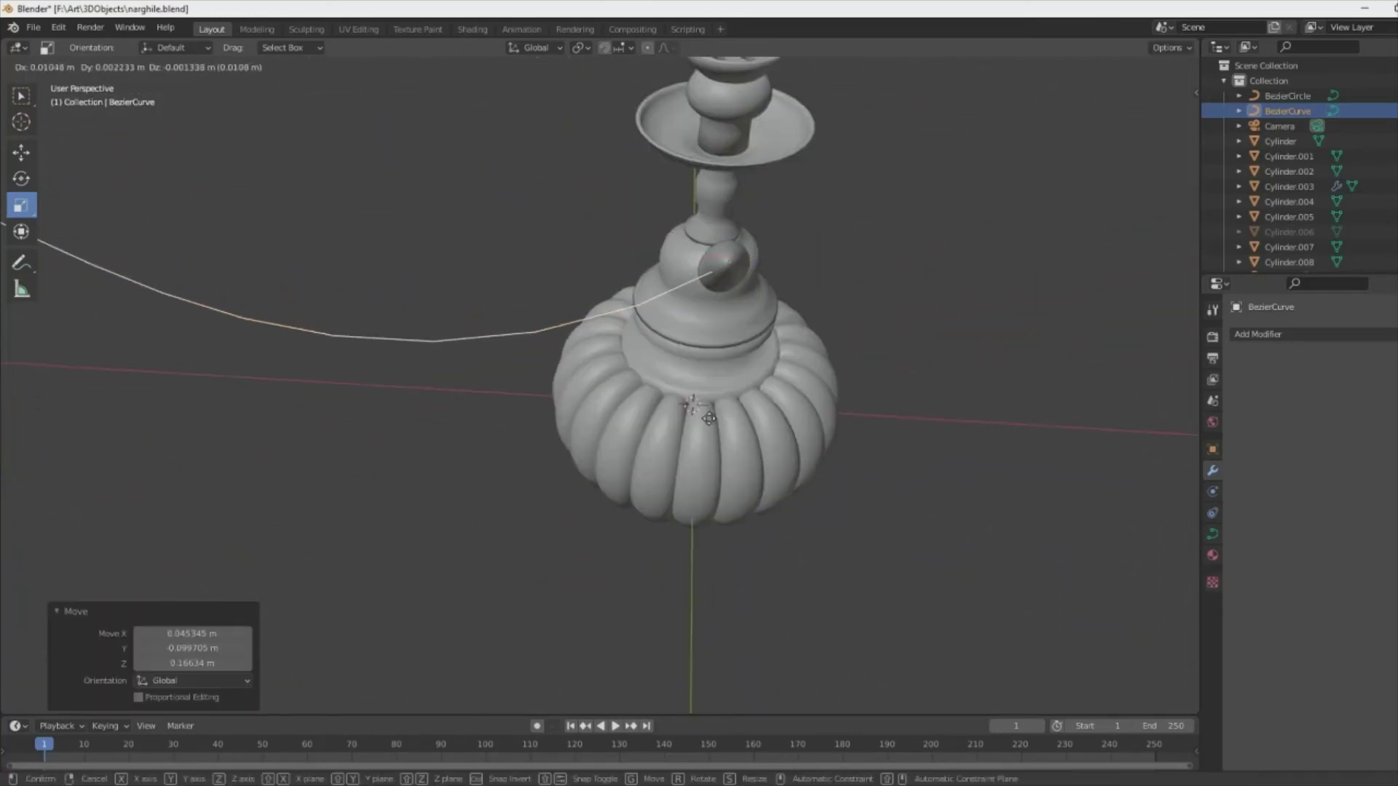
- Attach one end of the hose curve to the tip of the hookah's side pipe
click(826, 236)
key(Tab)
scroll(748, 383, up, 3)
right_click(748, 383)
key(Tab)
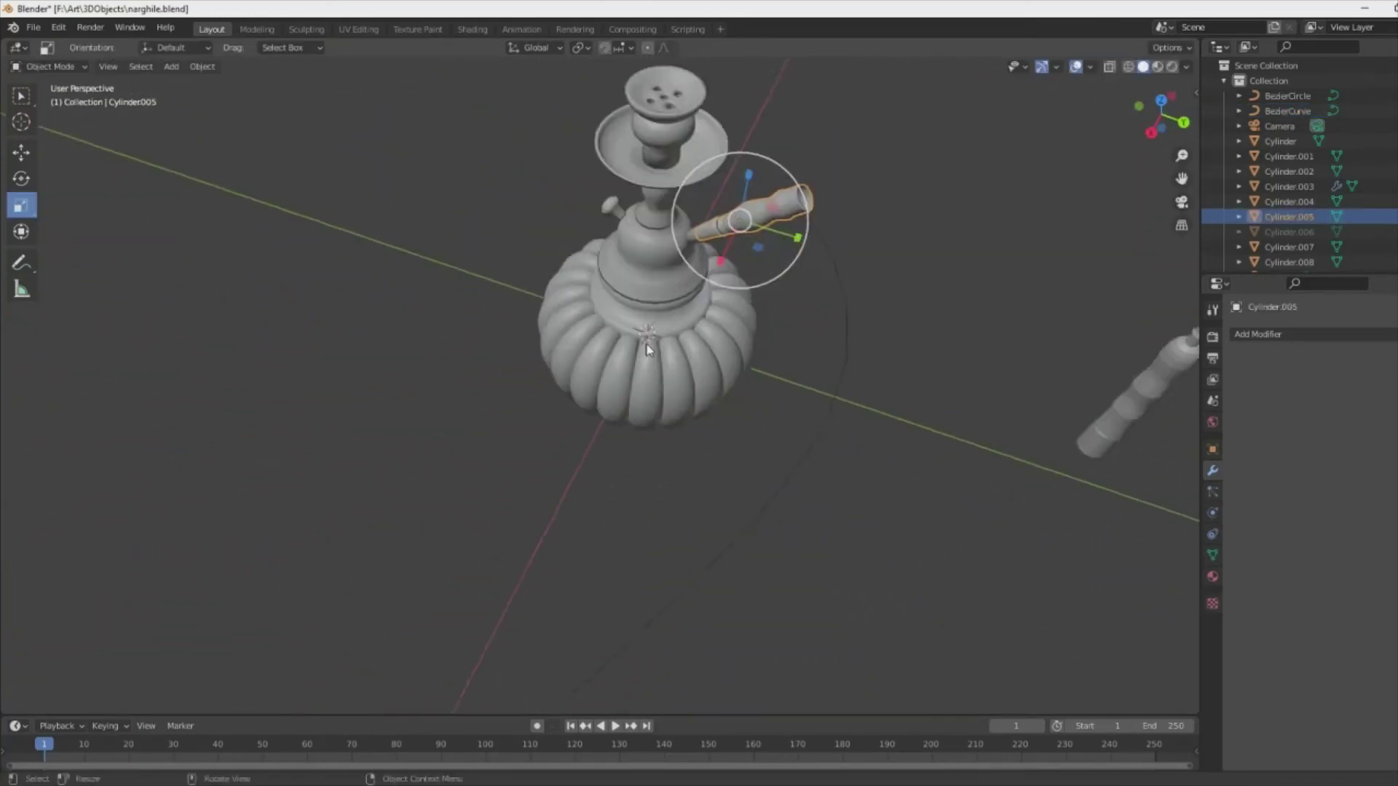
mouse_move(749, 383)
middle_down()
mouse_move(569, 412)
mouse_move(671, 486)
mouse_move(820, 250)
mouse_move(836, 124)
mouse_move(682, 376)
middle_up()
click(671, 486)
key(Tab)
click(771, 94)
scroll(836, 125, up, 2)
key(g)
click(836, 124)
scroll(835, 124, down, 3)
- Bend the hose with a handle and bring its far end to floor level before the base
click(681, 376)
key(g)
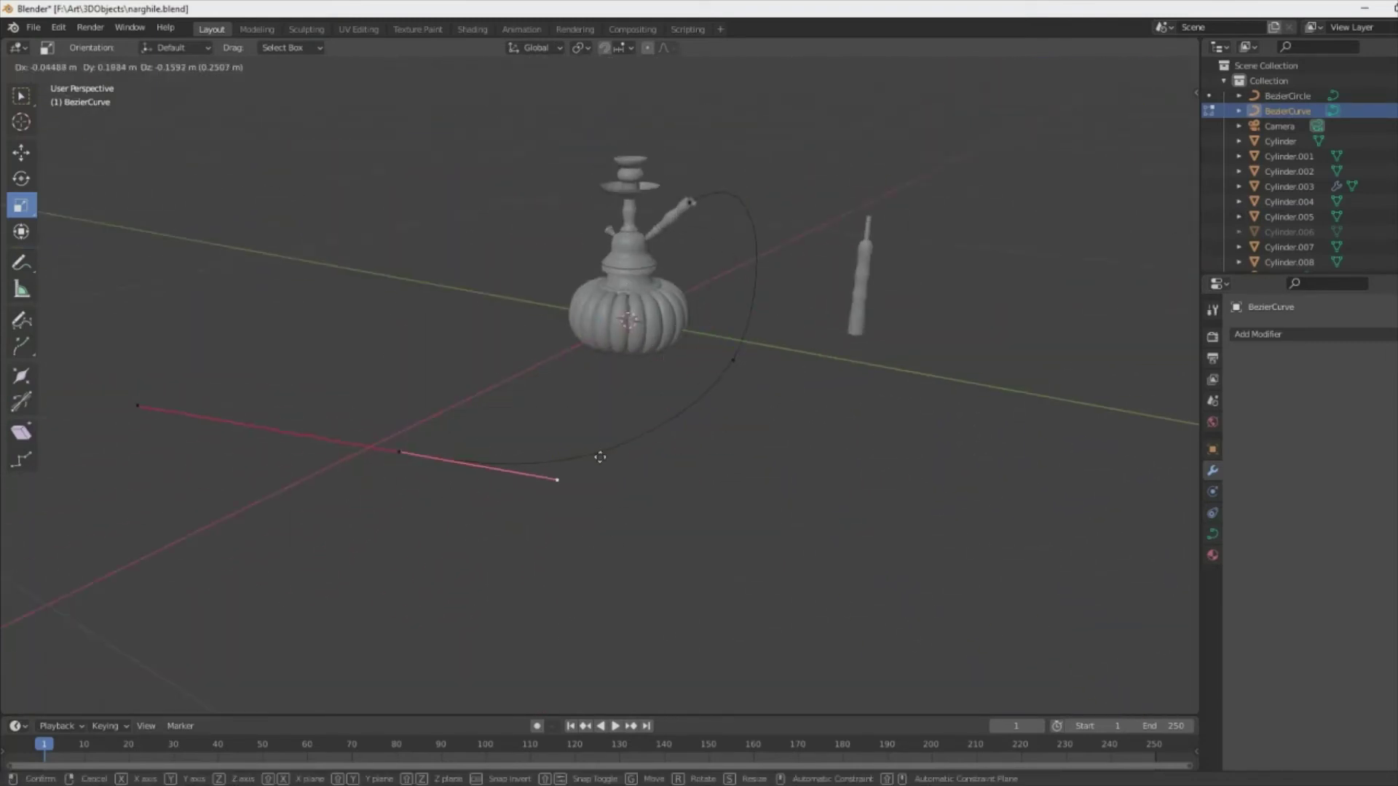
click(1099, 650)
mouse_move(754, 552)
mouse_down()
mouse_move(531, 462)
mouse_move(755, 274)
mouse_up()
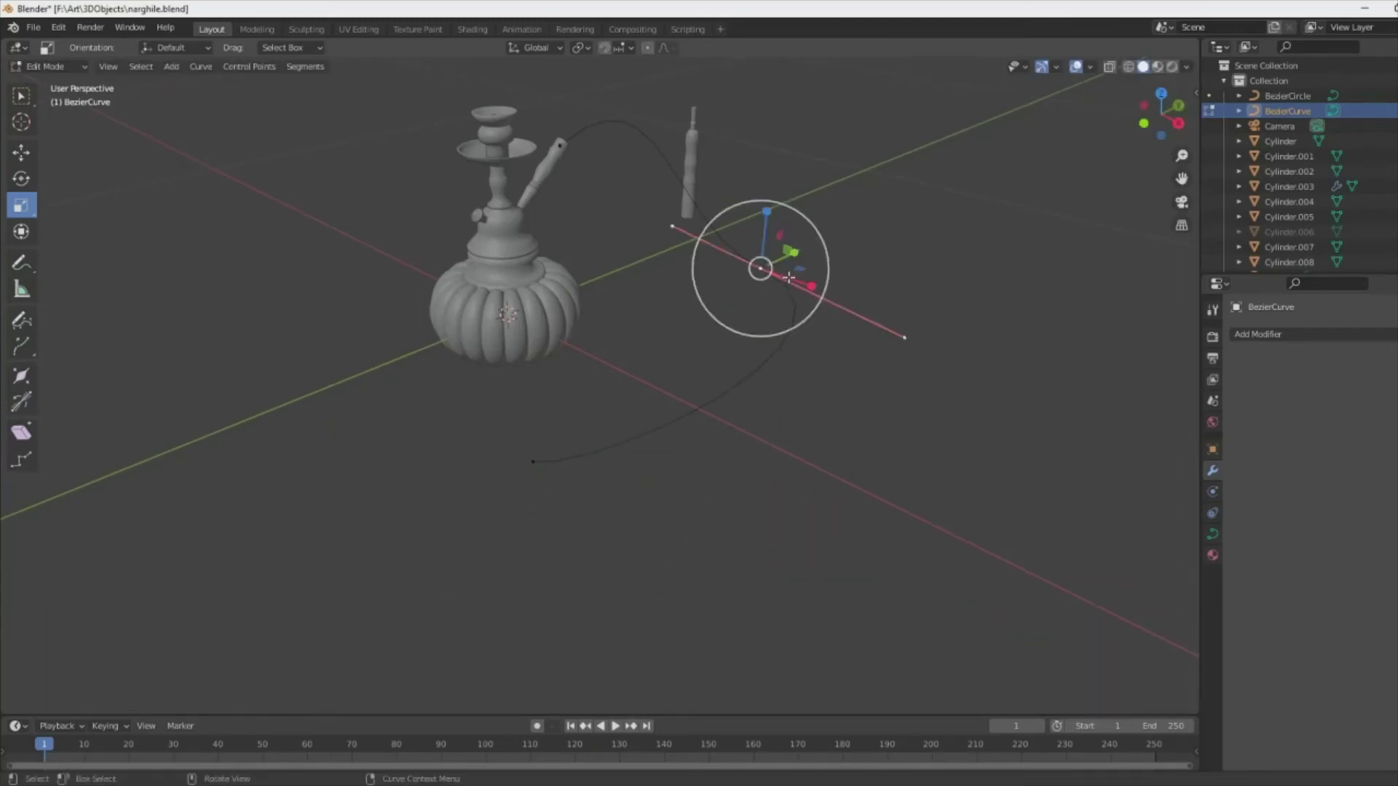
mouse_move(755, 275)
middle_down()
mouse_move(591, 473)
mouse_move(539, 472)
middle_up()
scroll(591, 474, down, 3)
key(g)
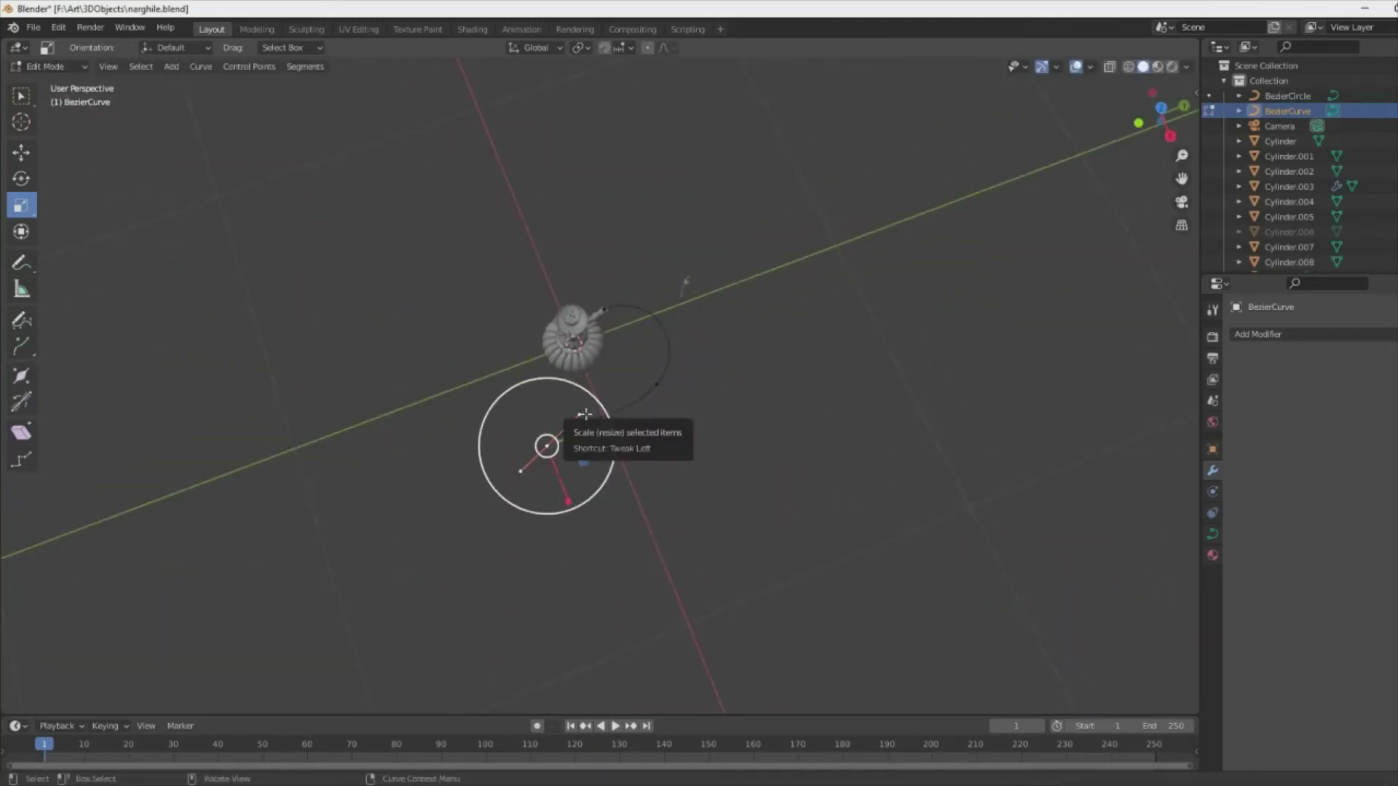
click(590, 448)
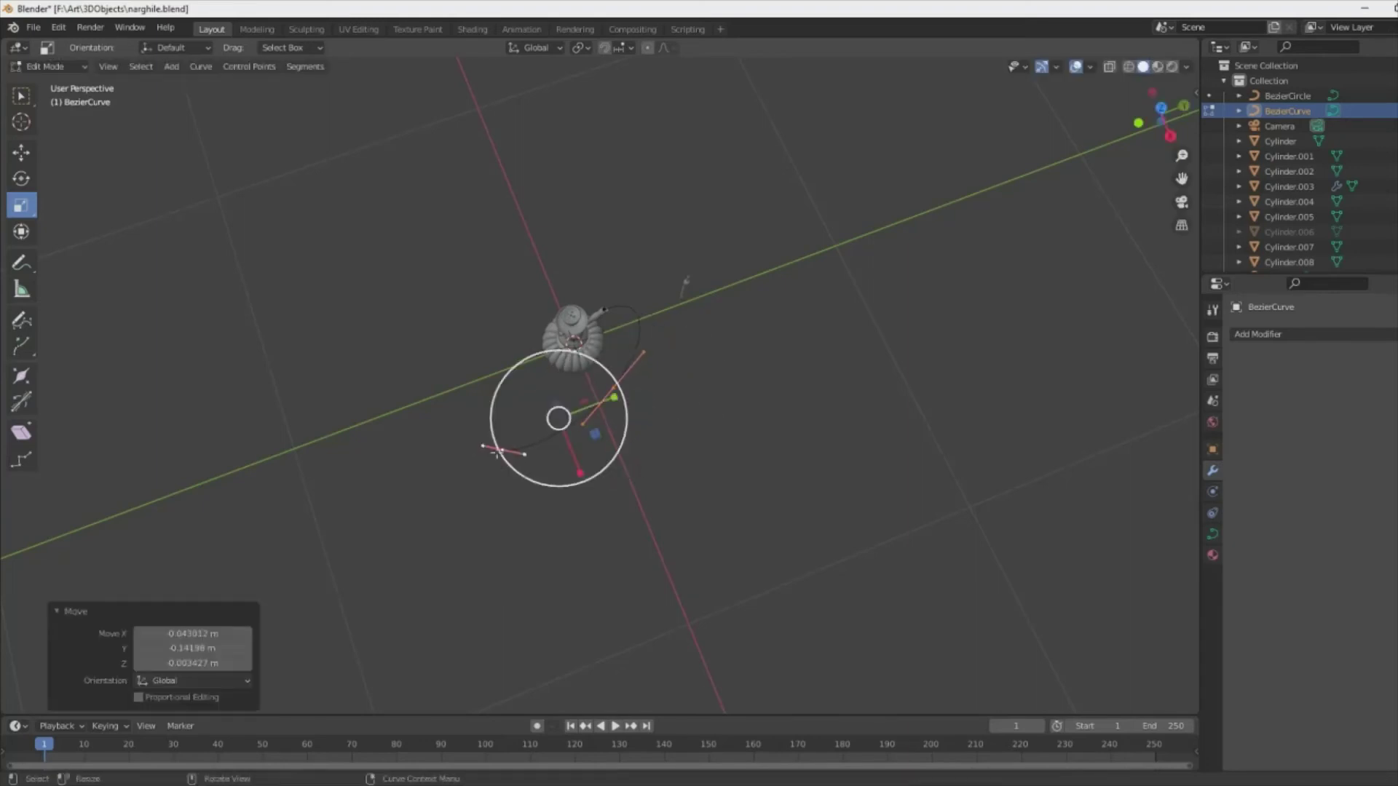
middle_drag(489, 446, 488, 378)
key(KP_1)
key(g)
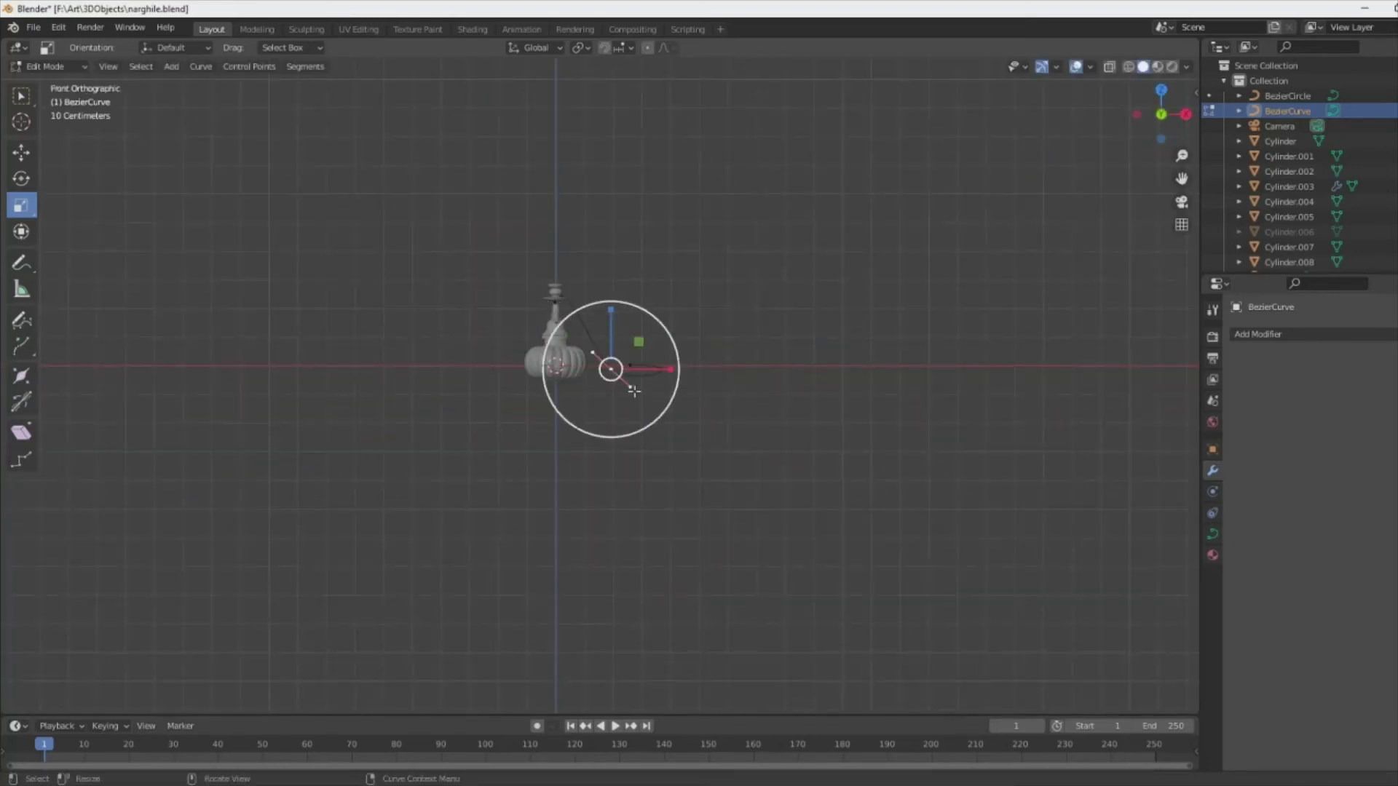
key(Escape)
- Extrude new curve points to coil the hose around the base, removing an extra point
key(e)
click(693, 370)
mouse_move(693, 370)
middle_down()
mouse_move(349, 437)
mouse_move(419, 424)
middle_up()
key(KP_7)
key(g)
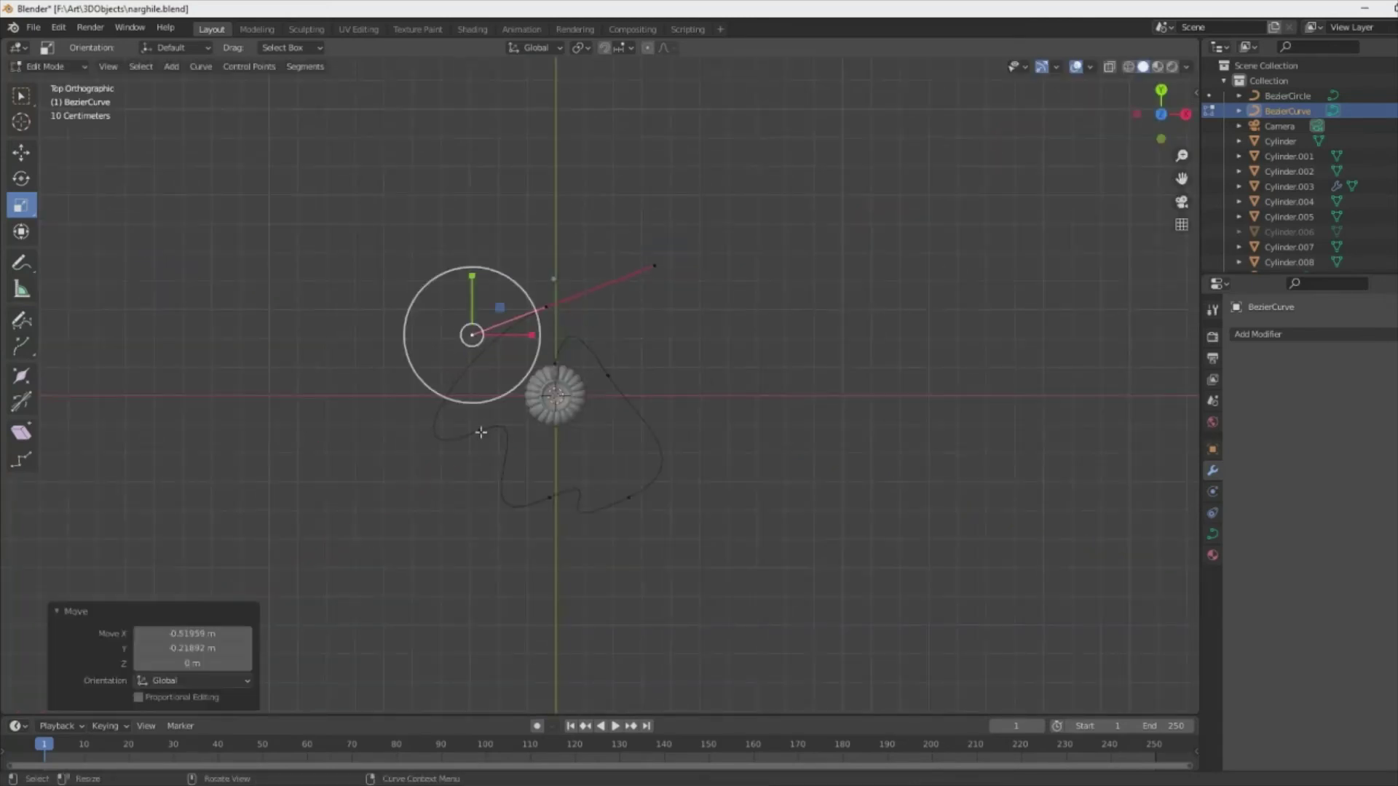
click(474, 402)
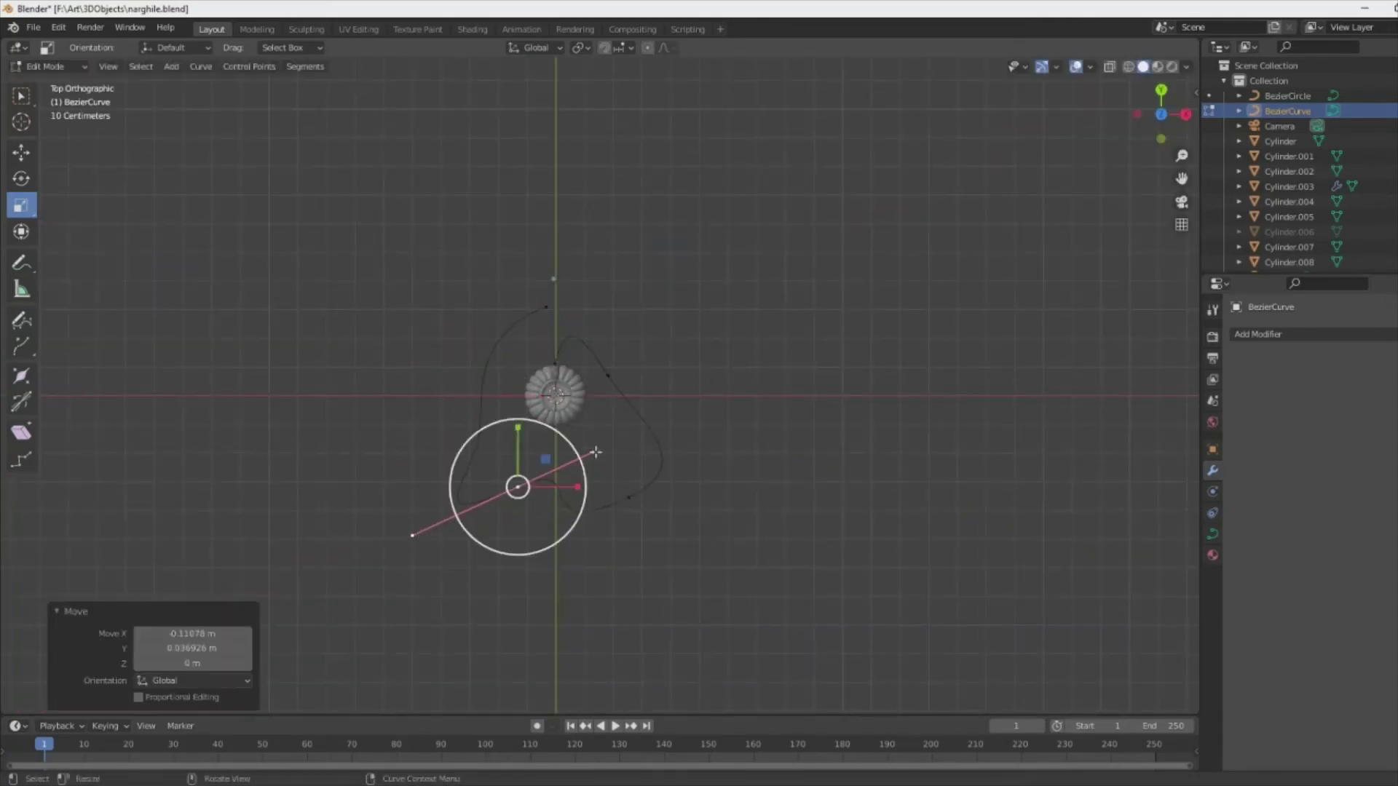
key(g)
click(499, 489)
click(503, 558)
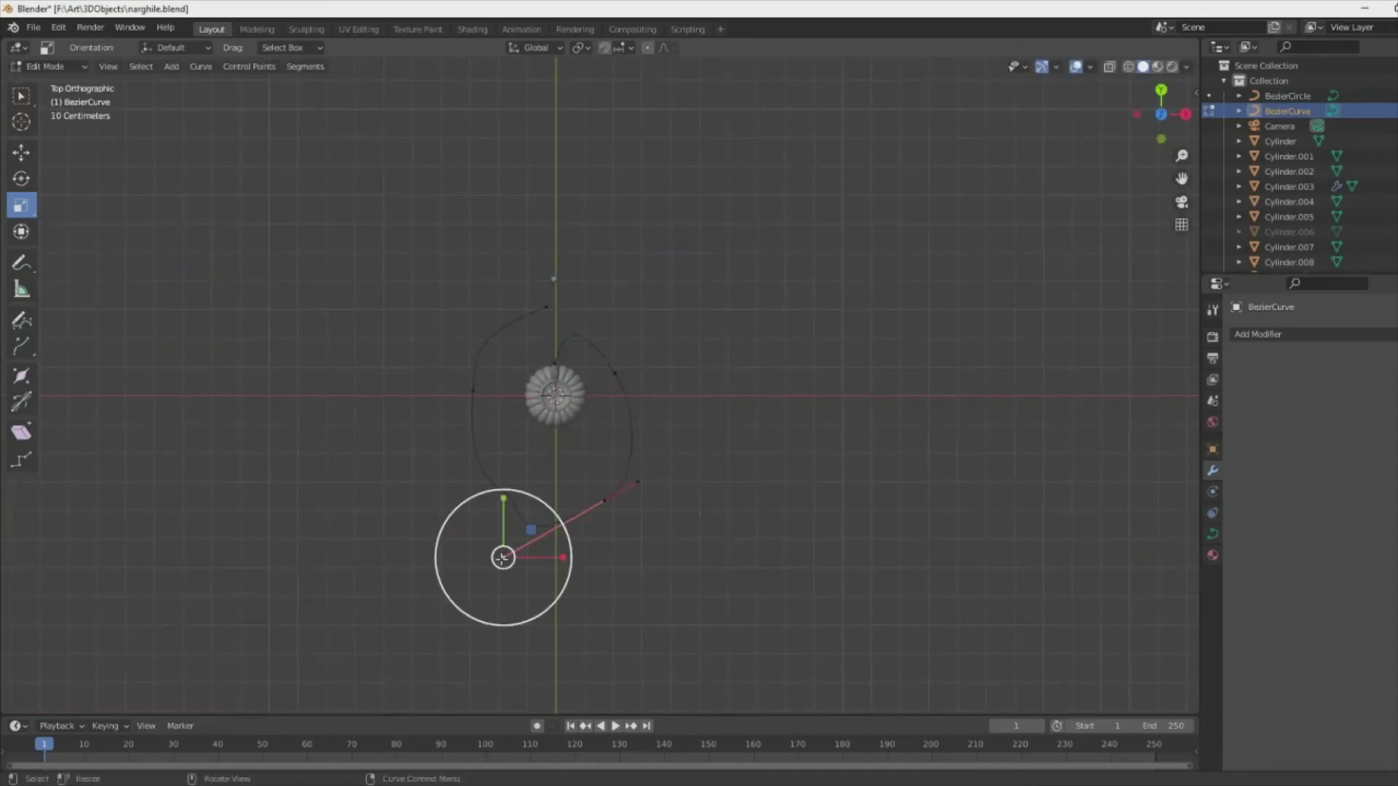
drag(466, 391, 466, 373)
click(638, 452)
key(g)
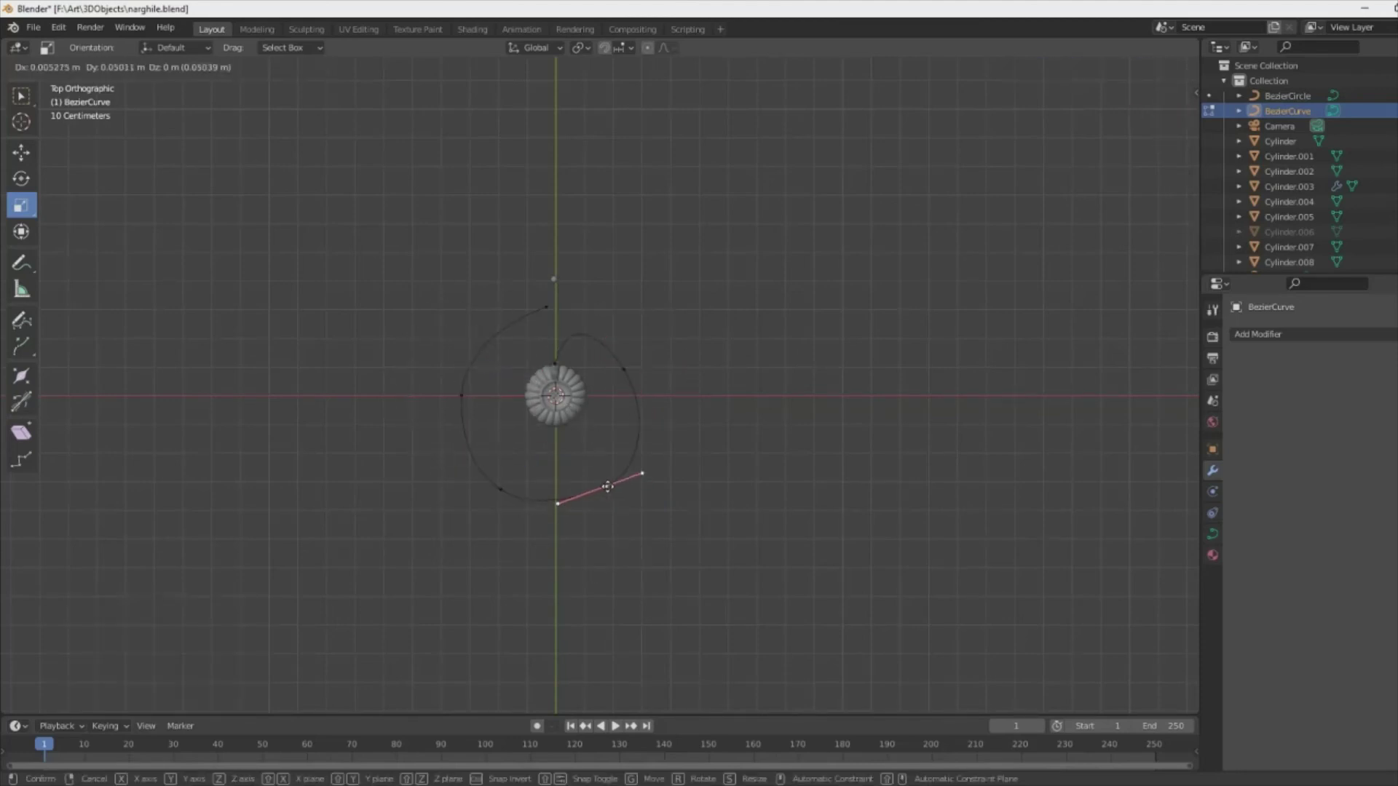
click(506, 488)
middle_drag(505, 487, 684, 514)
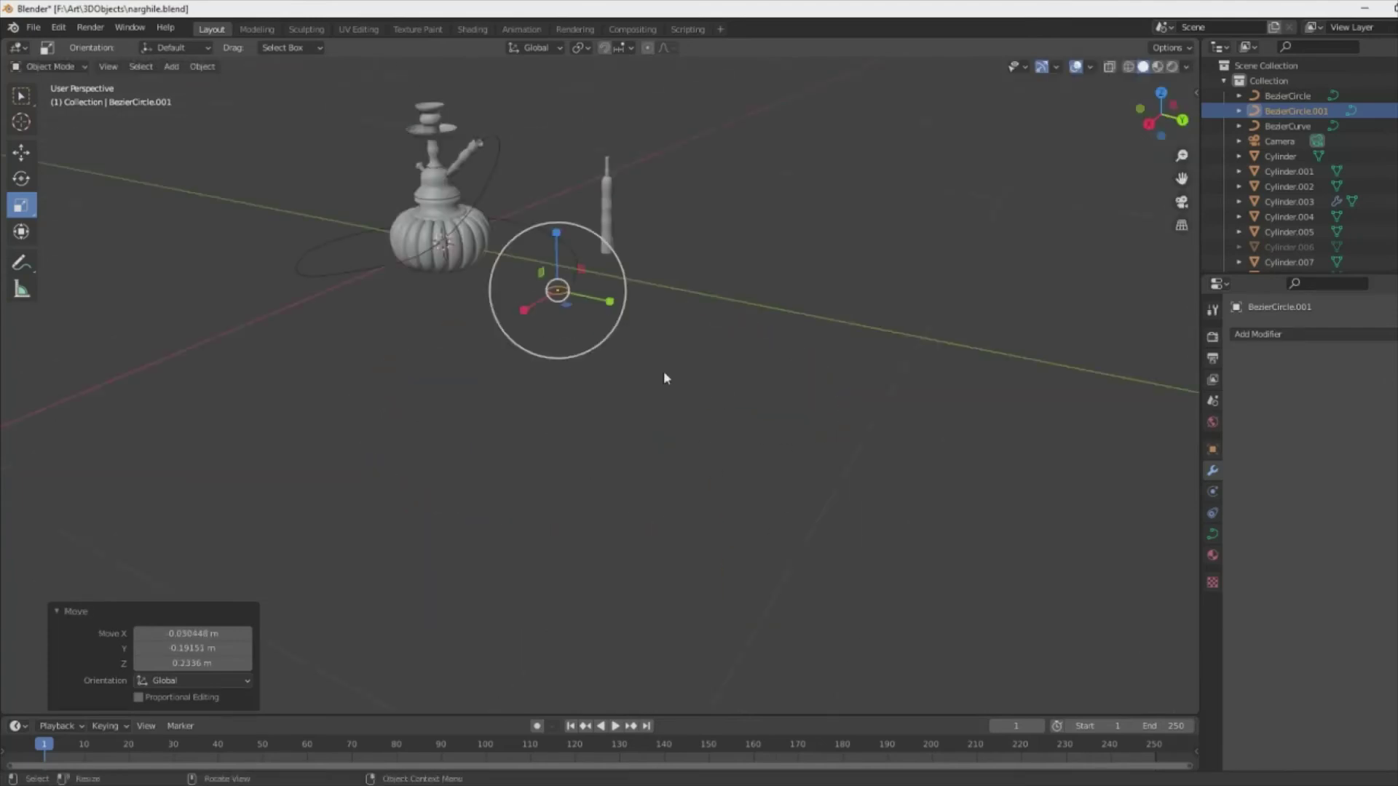
- Move the new Bezier circle's points in Edit Mode to form a small ring
key(Tab)
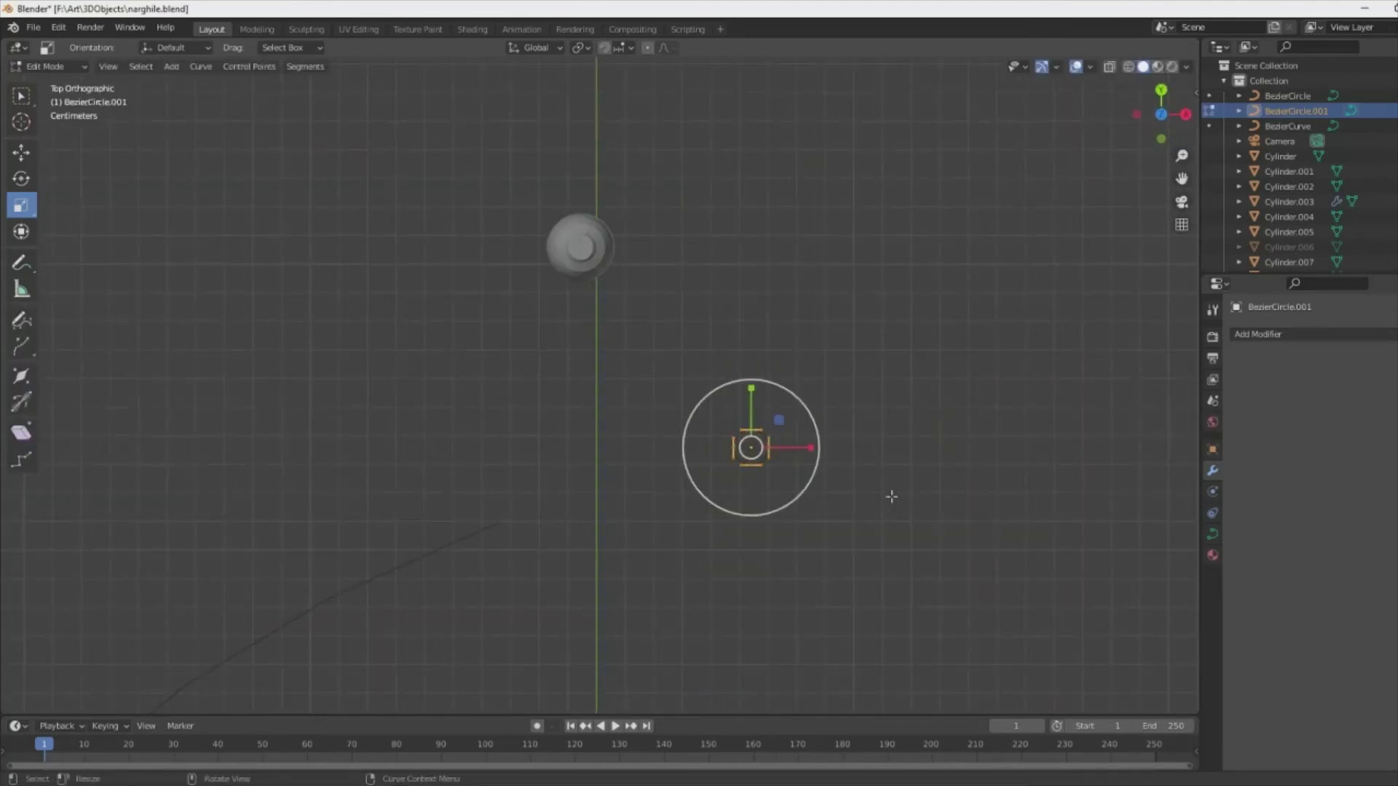
key(g)
click(909, 476)
key(Tab)
middle_drag(880, 530, 766, 505)
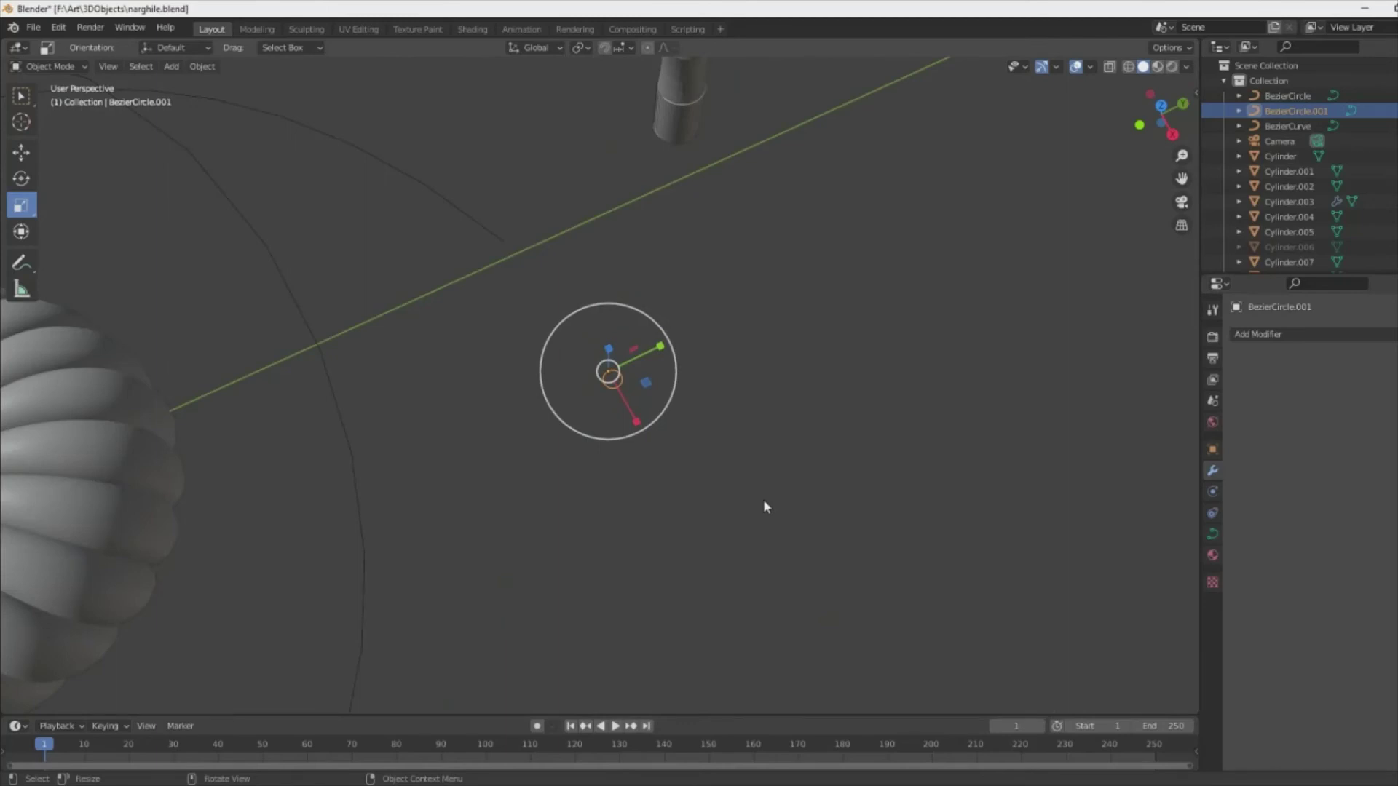
mouse_move(764, 502)
middle_down()
mouse_move(700, 422)
mouse_move(663, 449)
mouse_move(677, 374)
mouse_move(556, 422)
mouse_move(639, 350)
mouse_move(777, 401)
middle_up()
- Reposition the small circle beside the hookah using Front and Right ortho views
key(g)
click(663, 455)
key(g)
click(770, 427)
key(KP_1)
key(KP_3)
key(g)
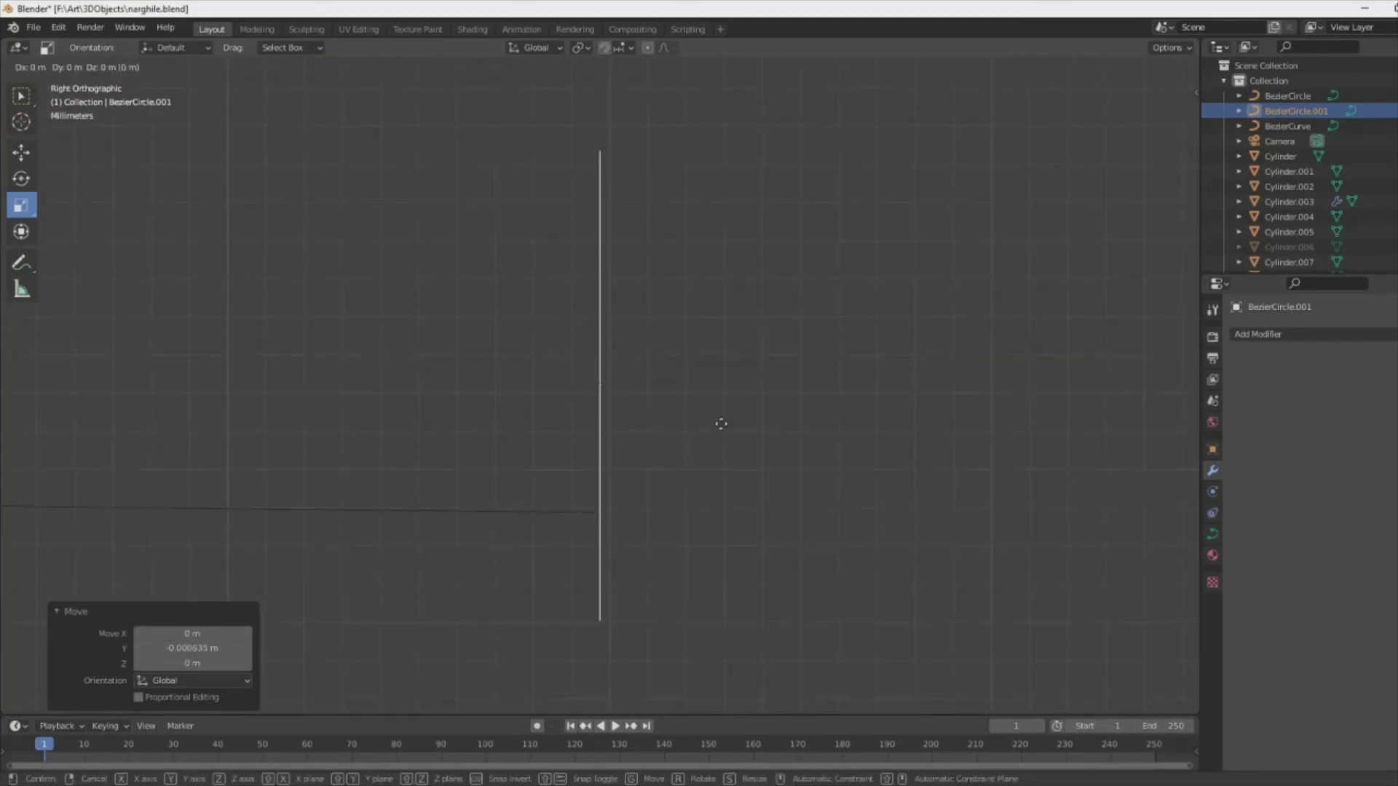
click(721, 423)
key(Tab)
key(Tab)
click(1311, 334)
- Add a Screw modifier to the circle, turning it into a repeating spiral
click(1164, 479)
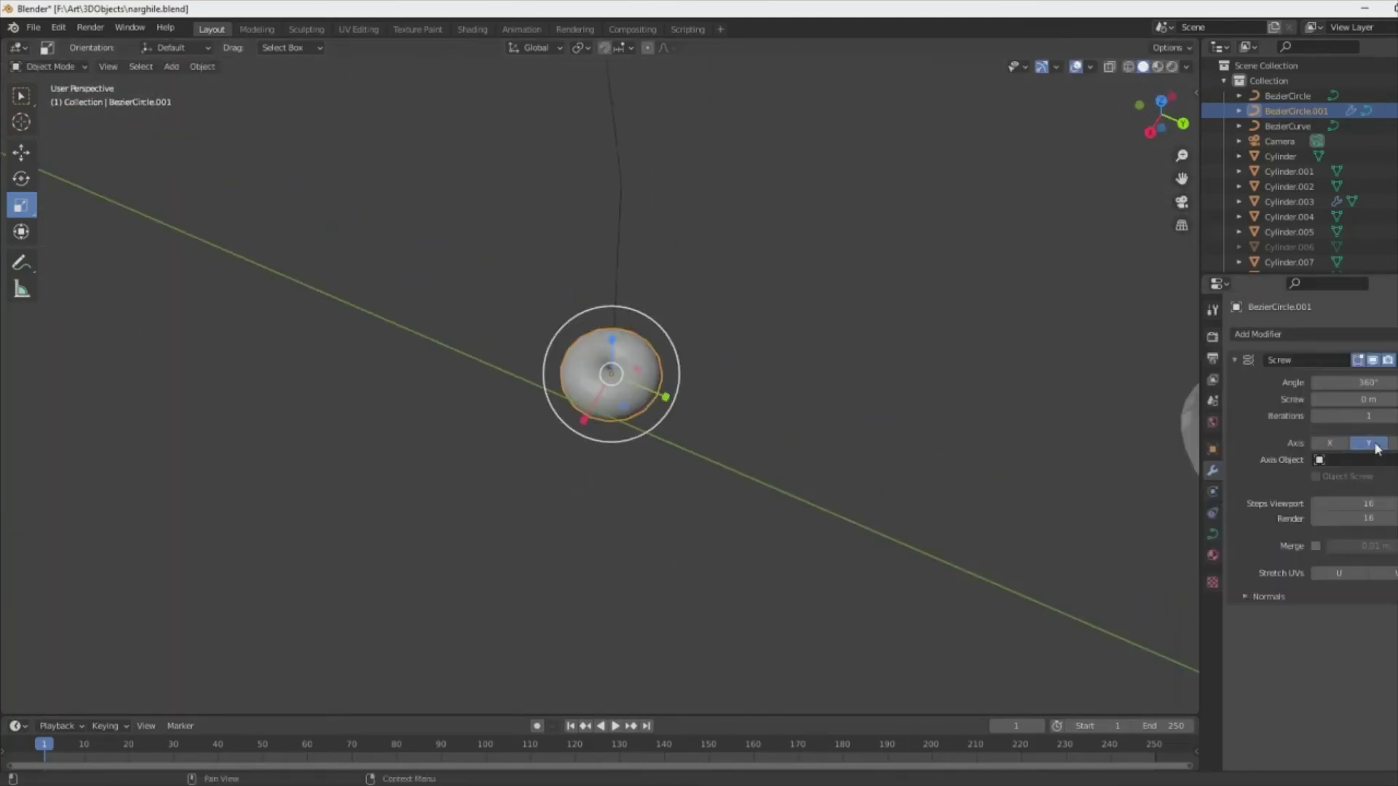
middle_drag(727, 474, 655, 408)
click(1392, 416)
middle_drag(1092, 451, 1051, 437)
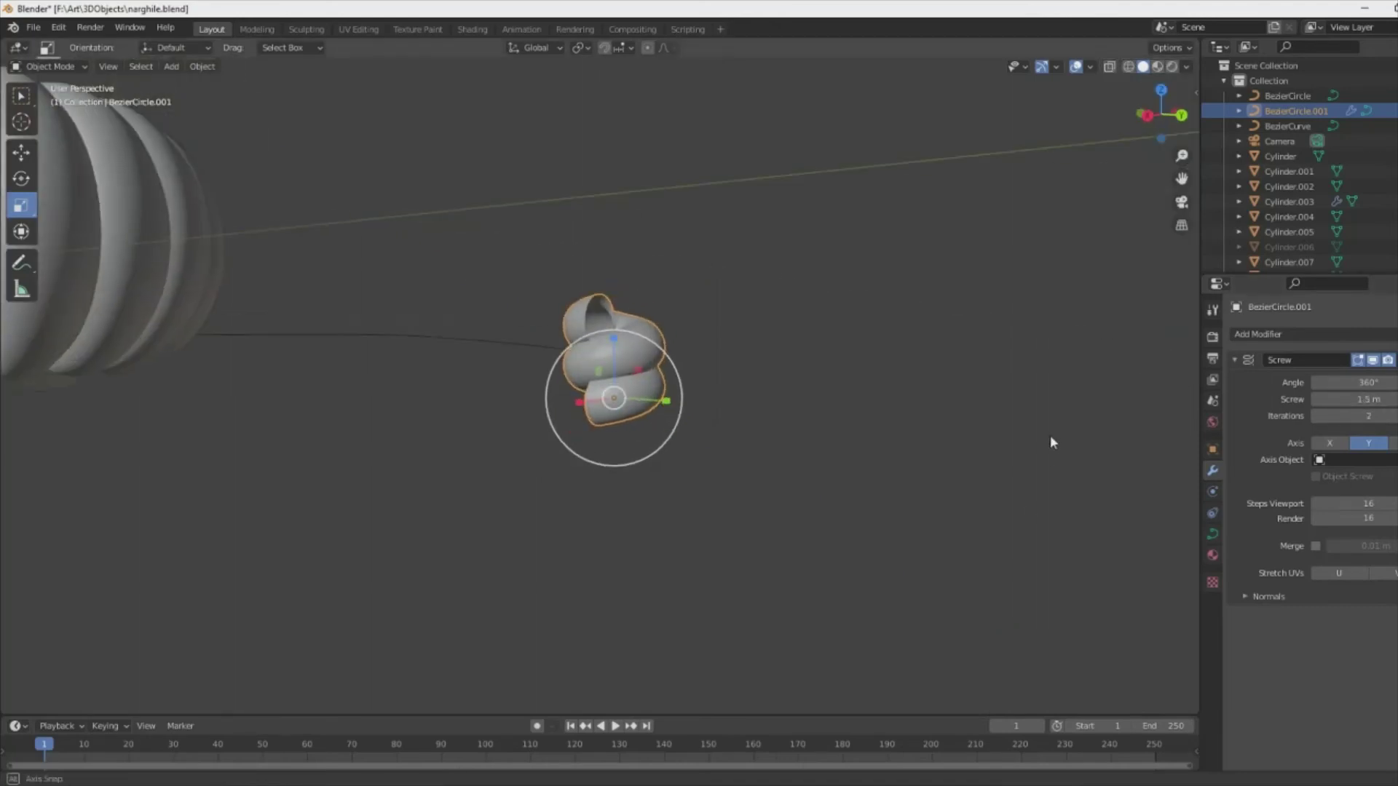
middle_drag(903, 487, 801, 407)
- Add a Curve modifier so the spiral follows BezierCurve
click(1310, 333)
click(1208, 408)
click(1354, 639)
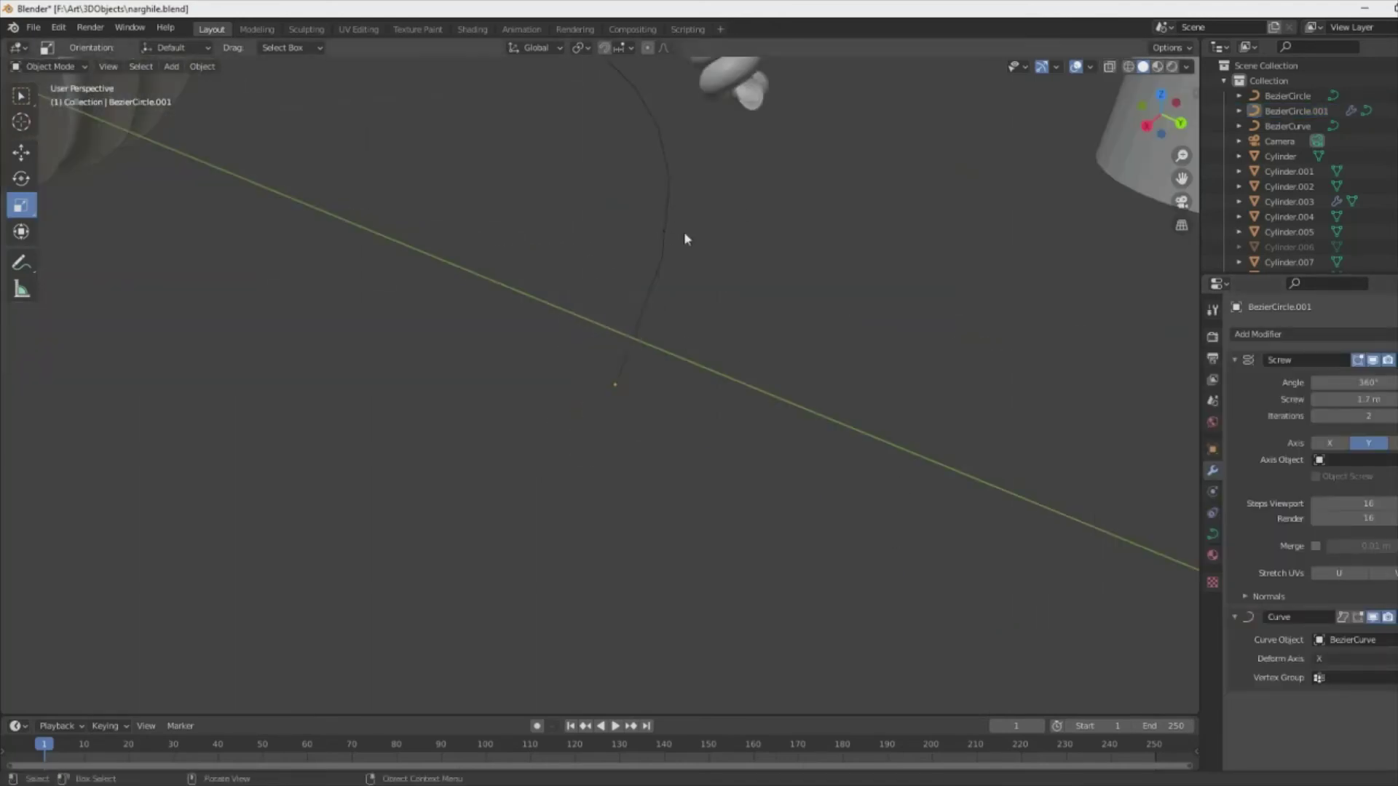
middle_drag(684, 232, 727, 291)
scroll(728, 364, down, 5)
middle_drag(727, 364, 873, 328)
- Try the Z and X deform axes for the curve-bent coil
click(1354, 658)
click(1346, 583)
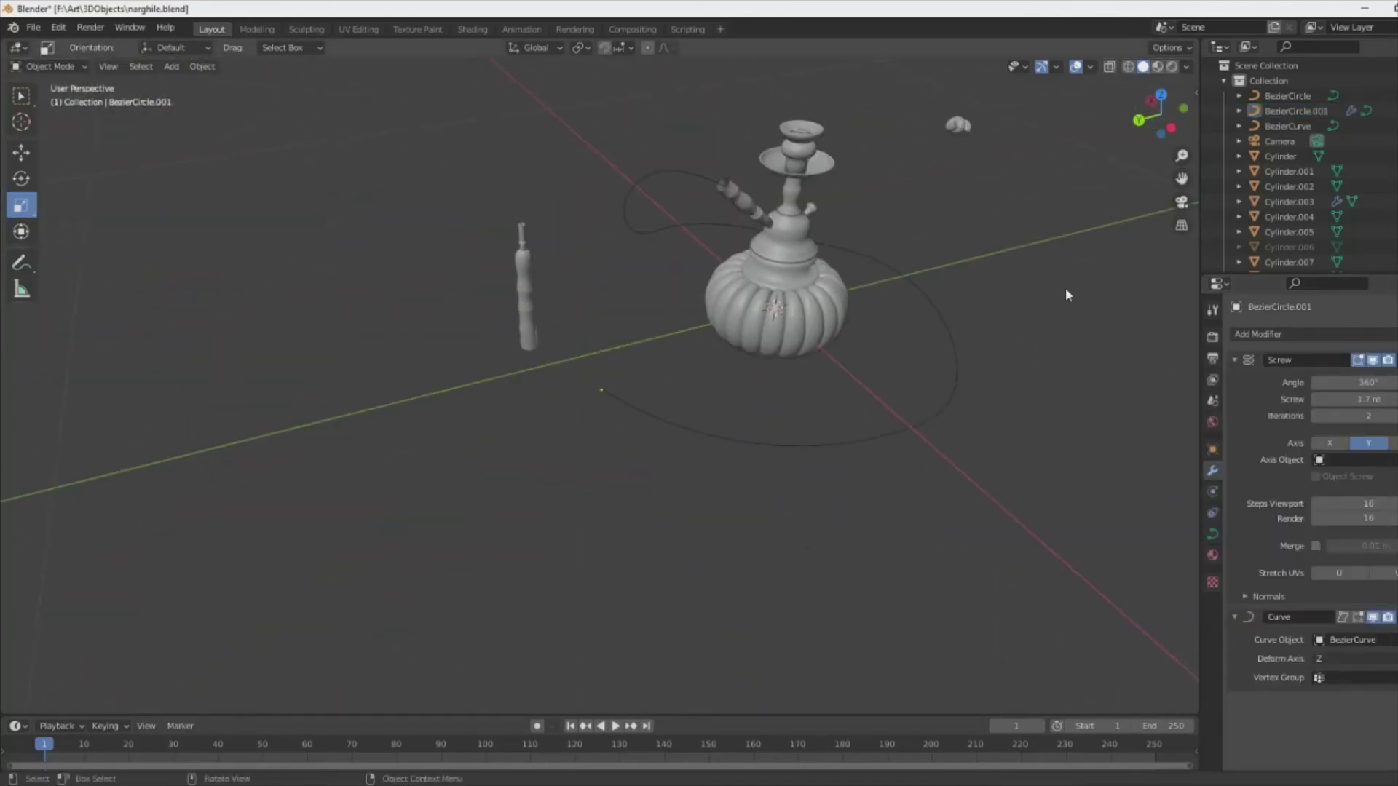
middle_drag(1001, 397, 947, 437)
click(1347, 658)
click(1347, 540)
scroll(845, 561, up, 4)
- Frame the hose profile and reposition it in top view
key(g)
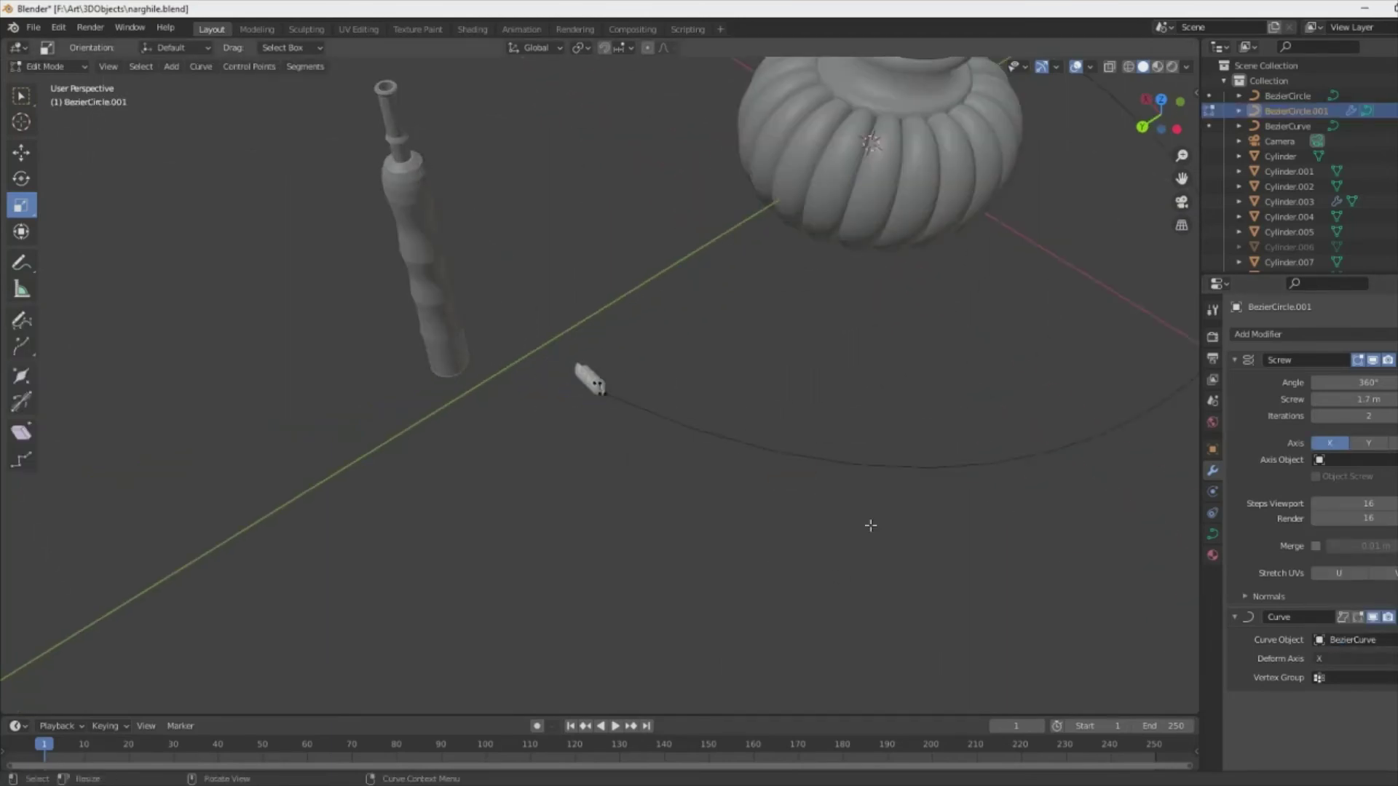
middle_drag(852, 499, 779, 405)
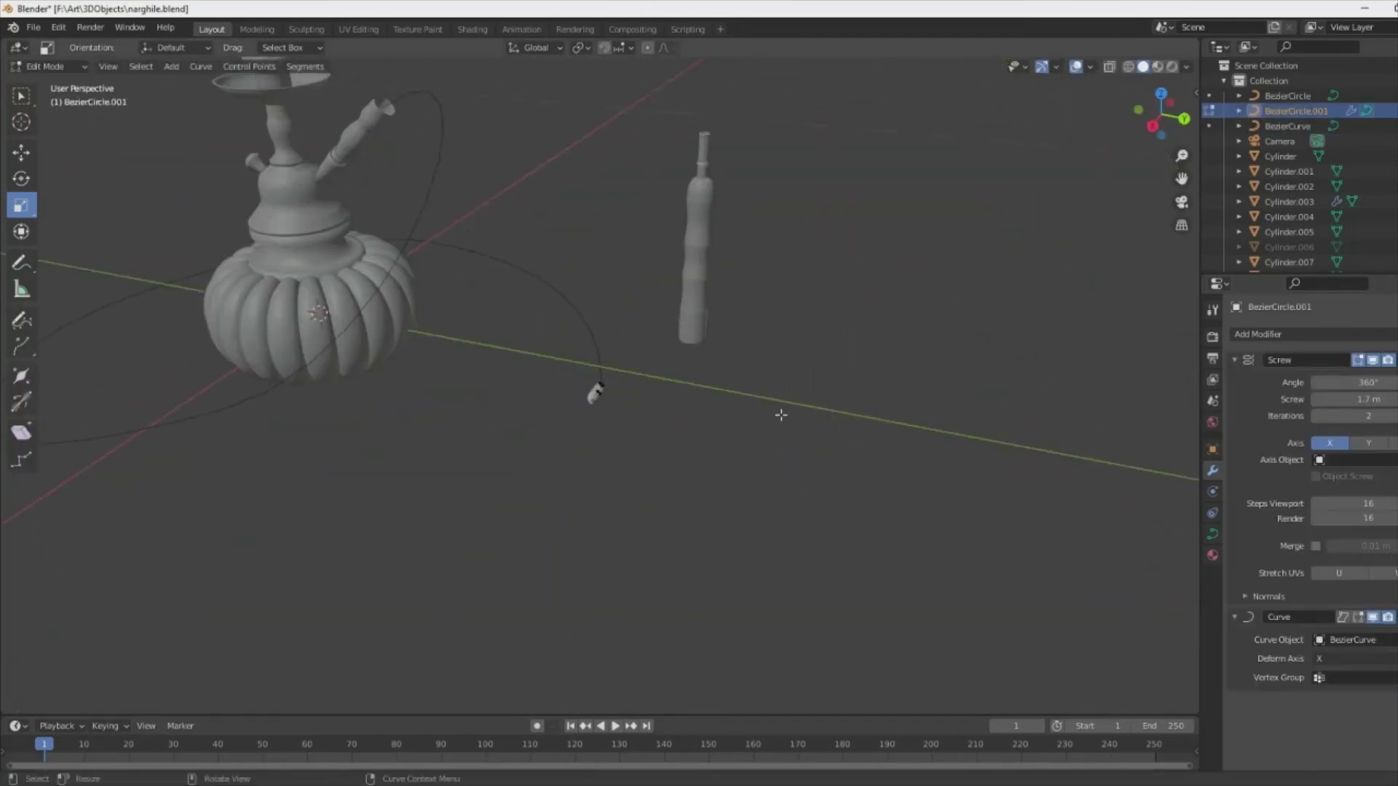
key(Tab)
key(KP_Decimal)
middle_drag(742, 452, 620, 432)
key(Tab)
scroll(795, 451, down, 4)
key(KP_7)
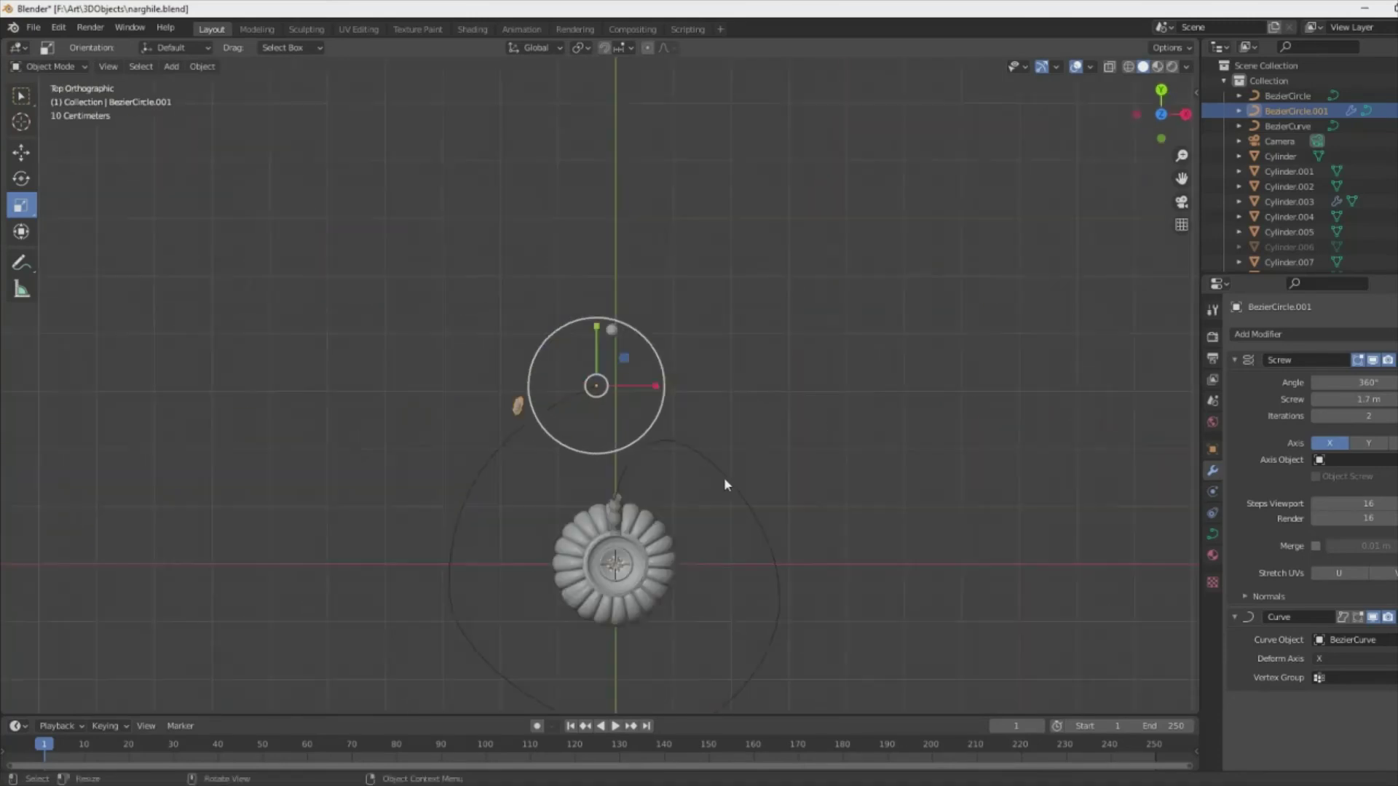
click(699, 545)
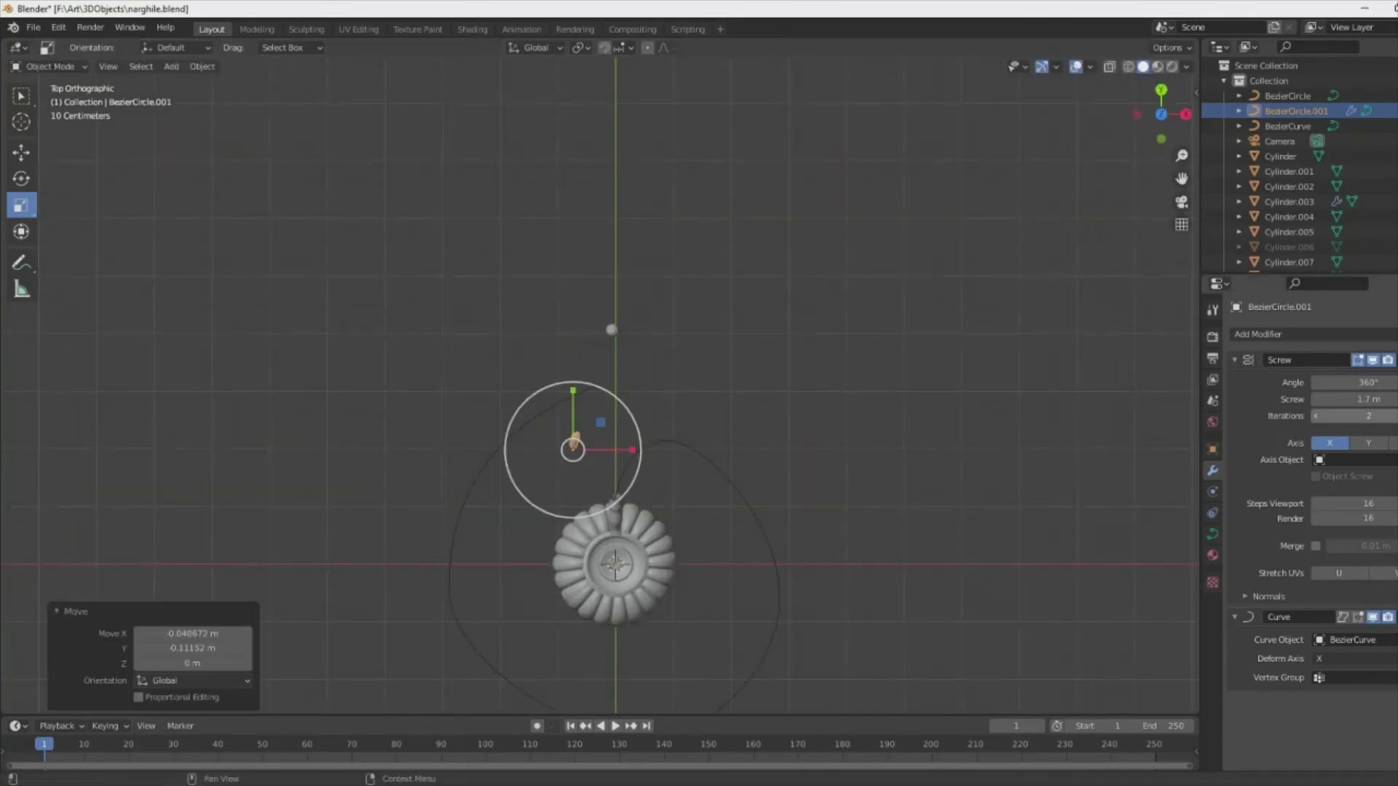
- Rotate the profile 145°, set the deform axis to Y, and move it toward the curve's end
key(r)
click(483, 390)
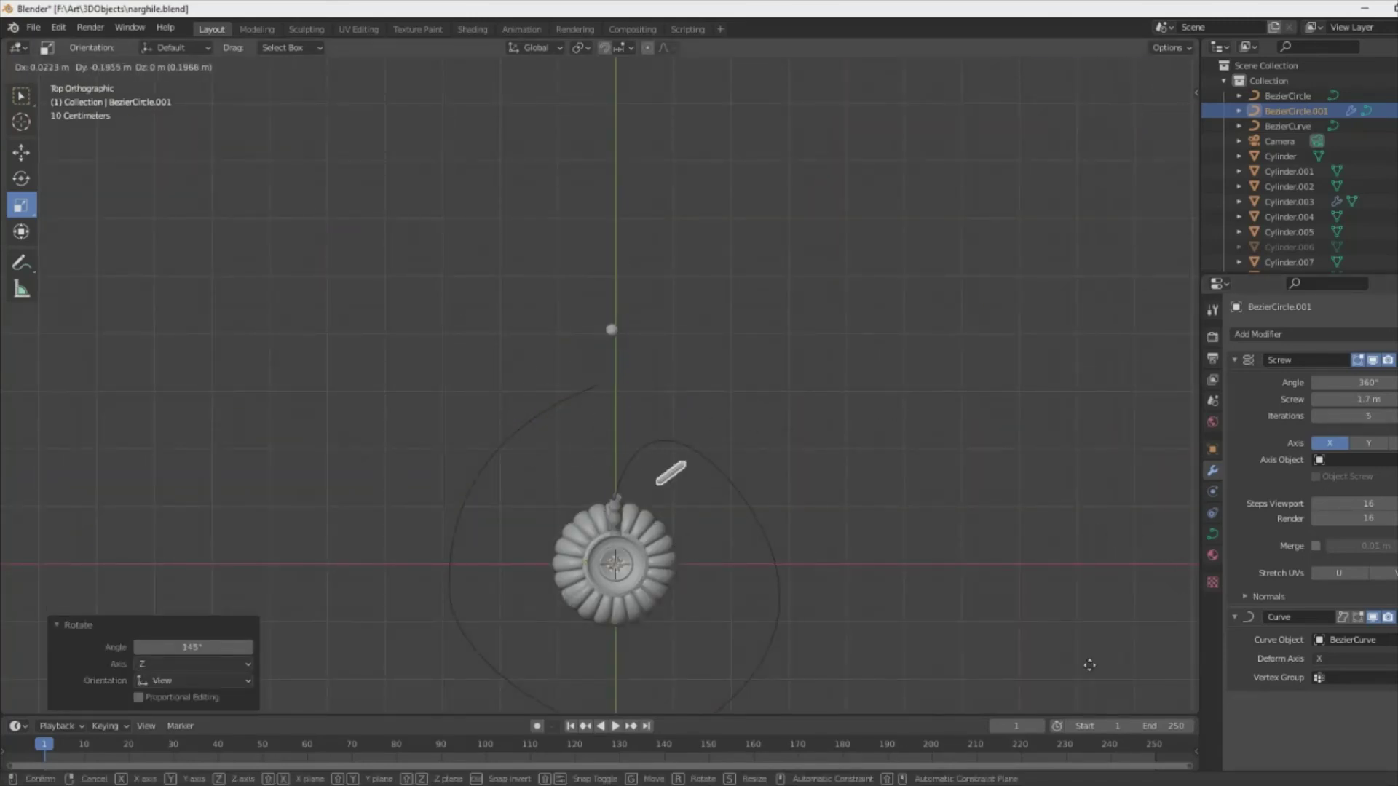
click(1087, 524)
click(1338, 658)
drag(560, 443, 757, 596)
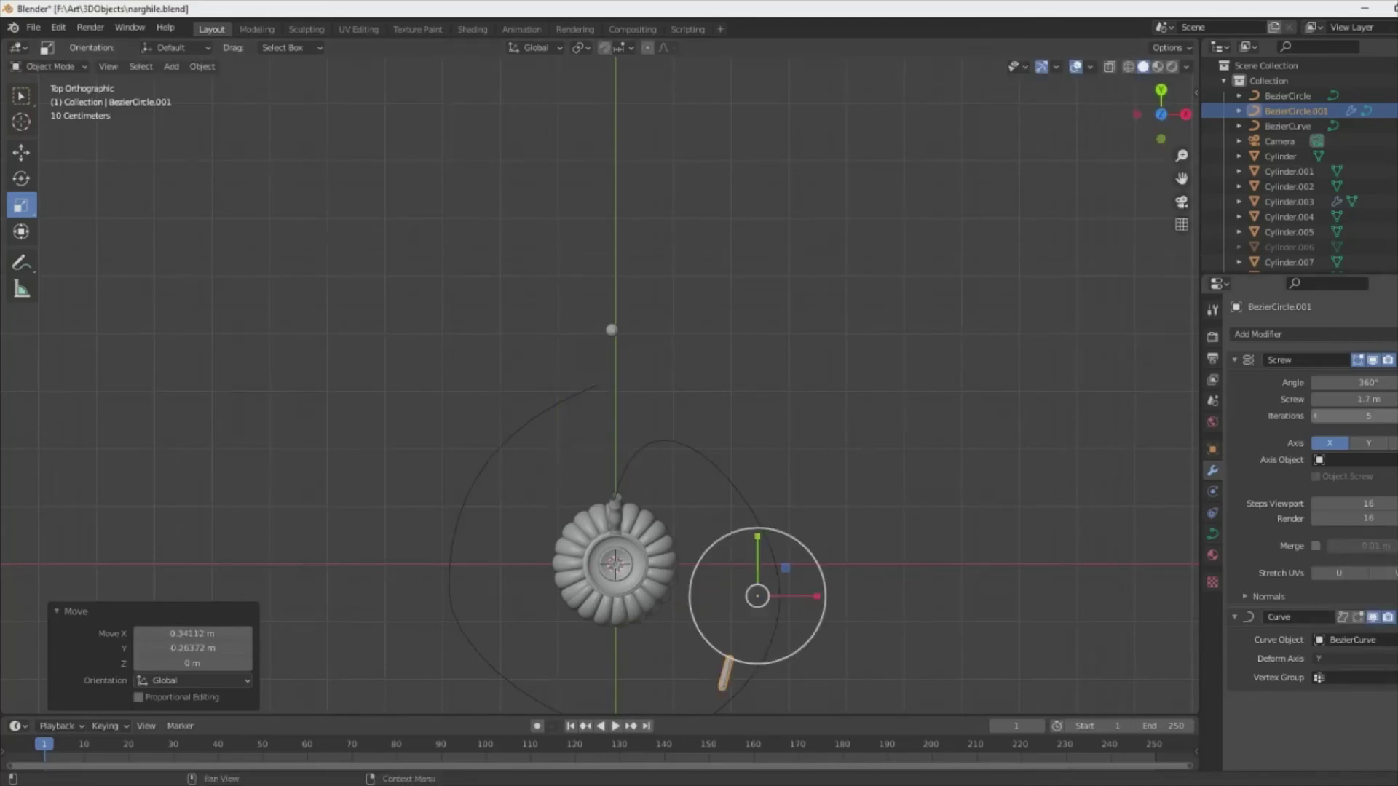
text(1050)
- Try BezierCurve as the Screw axis object, then remove it again
click(1354, 459)
click(1354, 484)
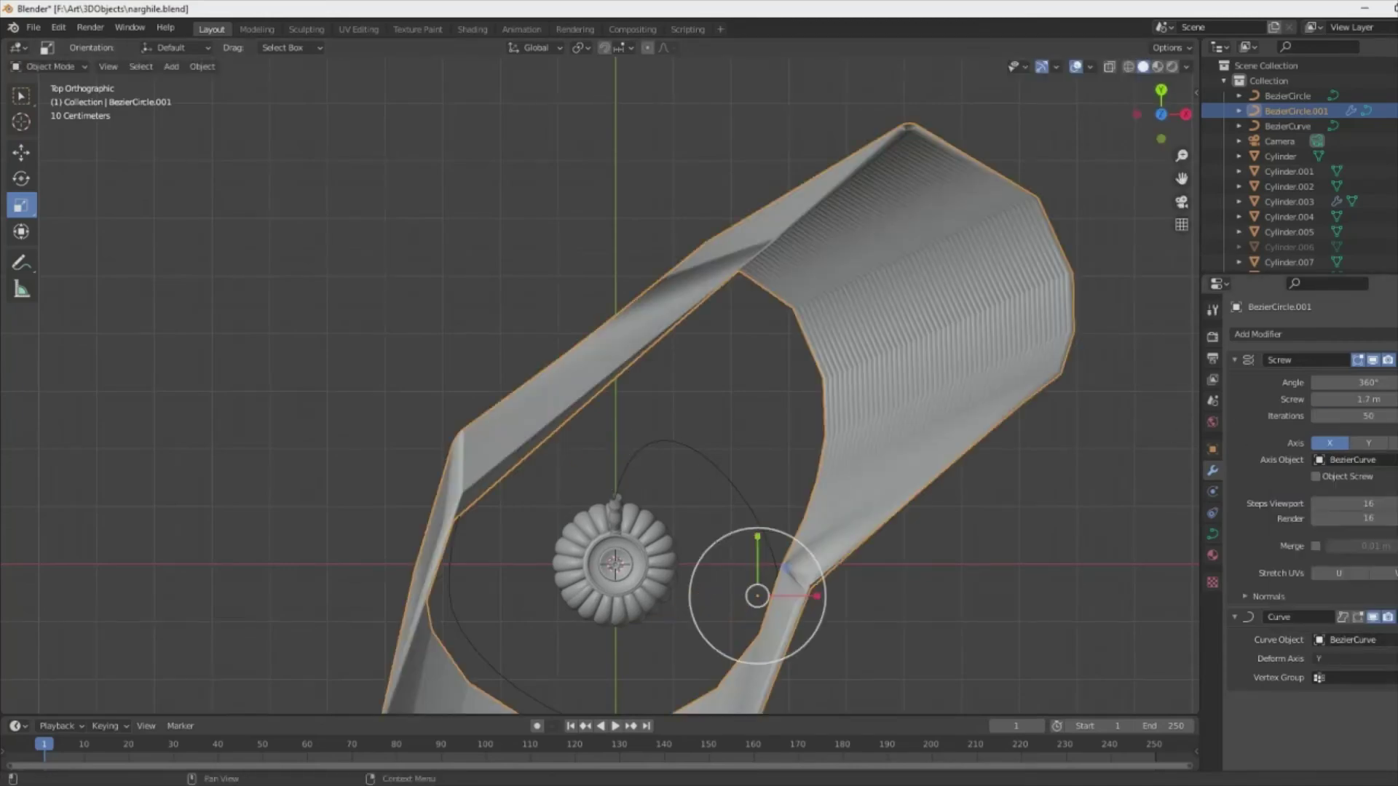
mouse_move(873, 436)
middle_down()
mouse_move(961, 477)
mouse_move(1300, 503)
middle_up()
key(BackSpace)
mouse_move(947, 509)
middle_down()
mouse_move(826, 527)
mouse_move(675, 481)
mouse_move(721, 272)
middle_up()
scroll(876, 500, up, 5)
scroll(876, 500, down, 5)
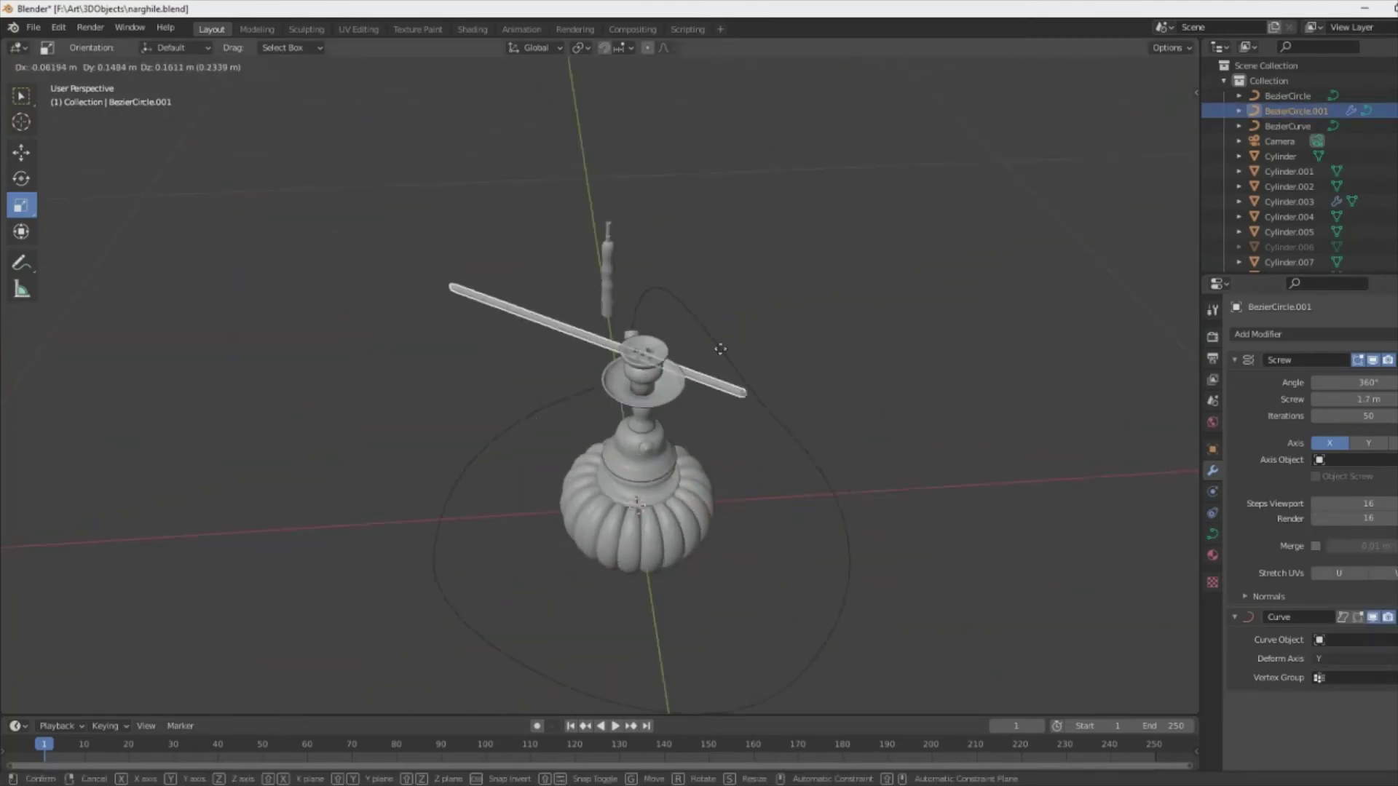
- Reposition the straight screw tube and the hose profile near the curve
drag(655, 357, 520, 349)
click(1346, 658)
click(1113, 500)
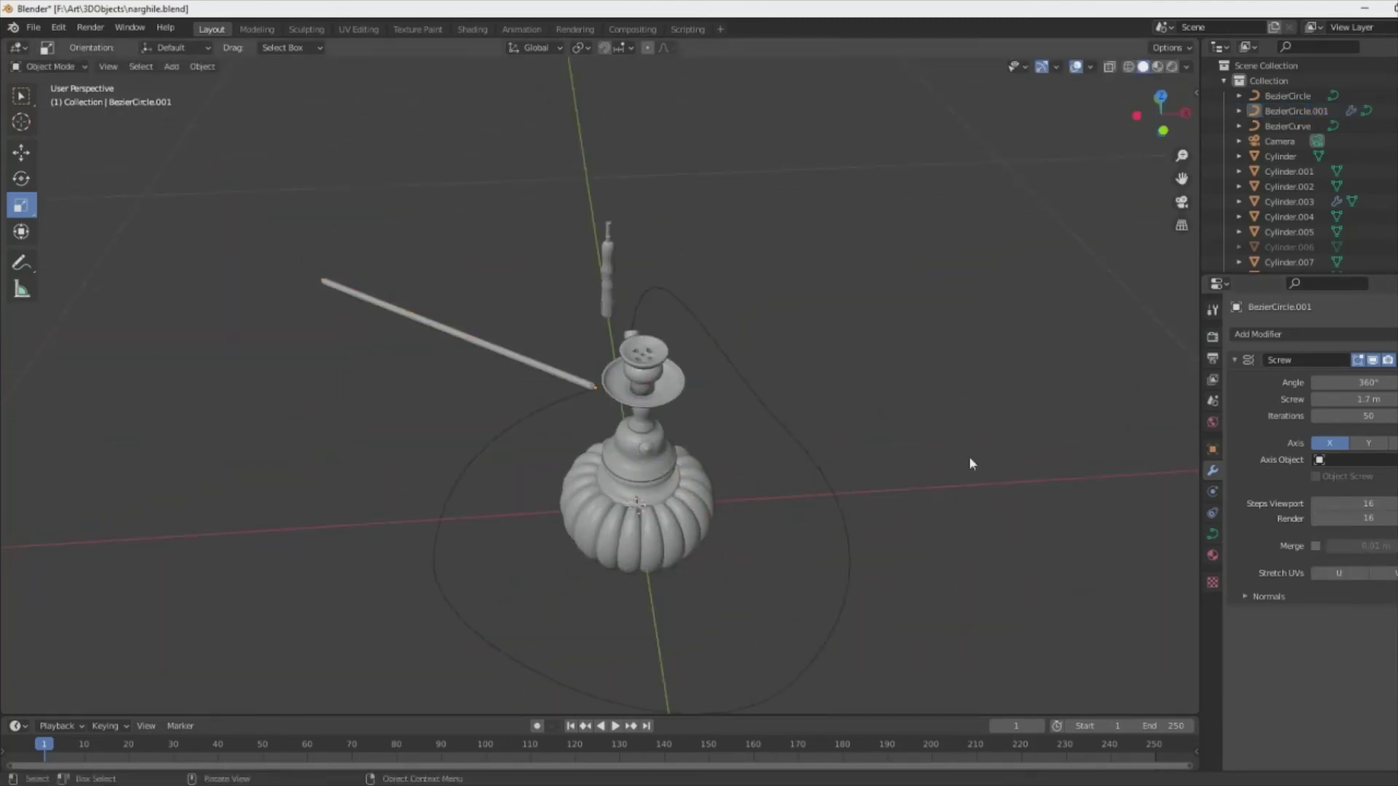
click(532, 423)
middle_drag(598, 422, 750, 405)
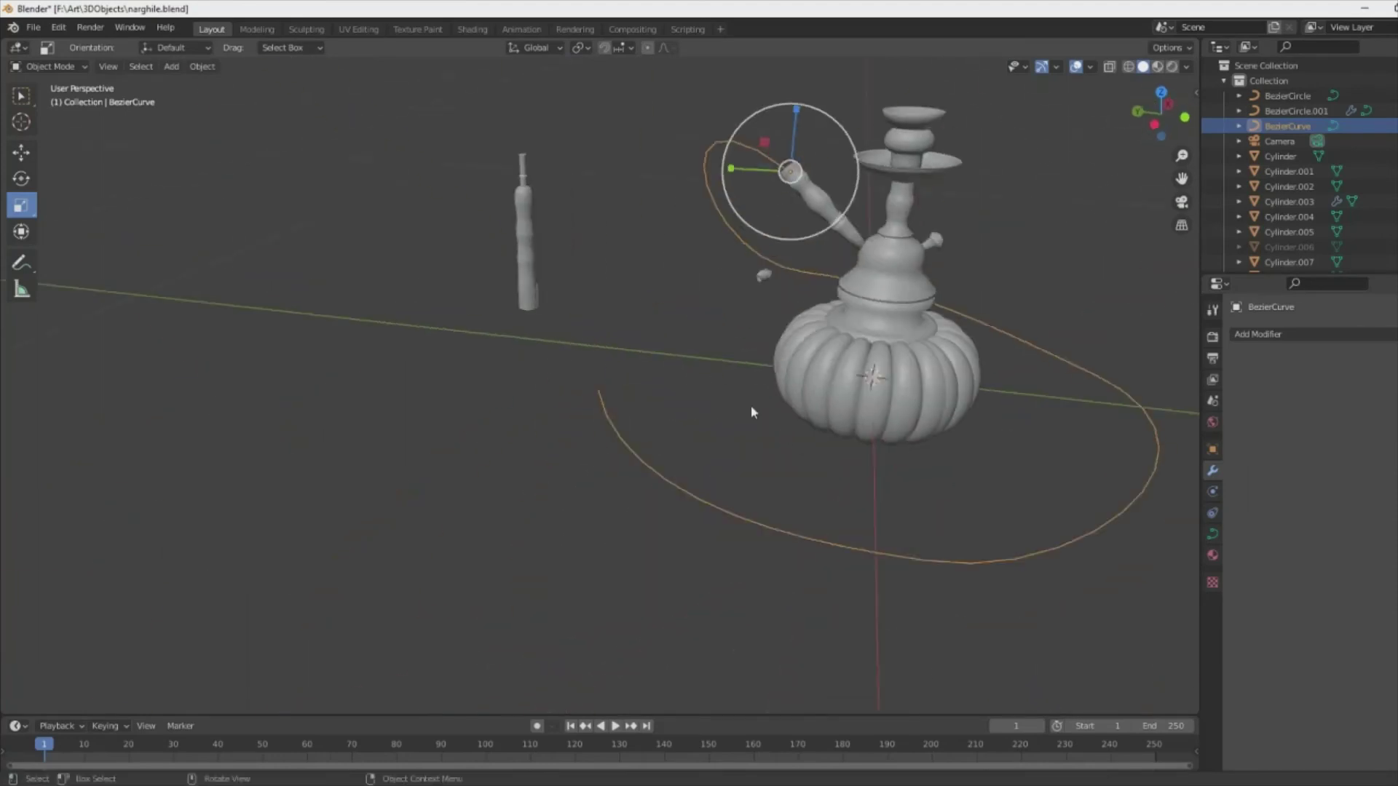
key(g)
click(808, 199)
middle_drag(808, 199, 679, 294)
- Isolate the profile in local view and try a rotation, undoing it
key(KP_Divide)
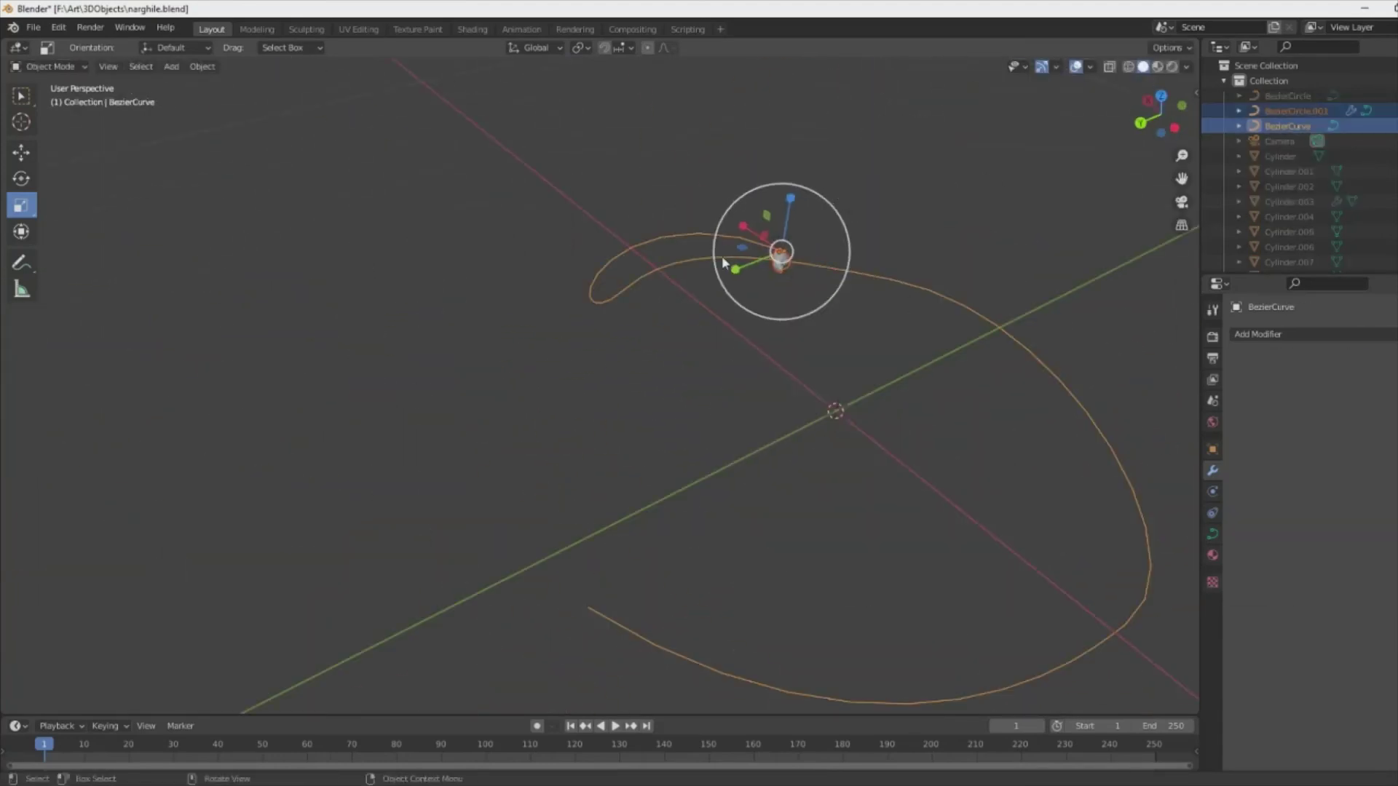
middle_drag(768, 344, 934, 275)
key(r)
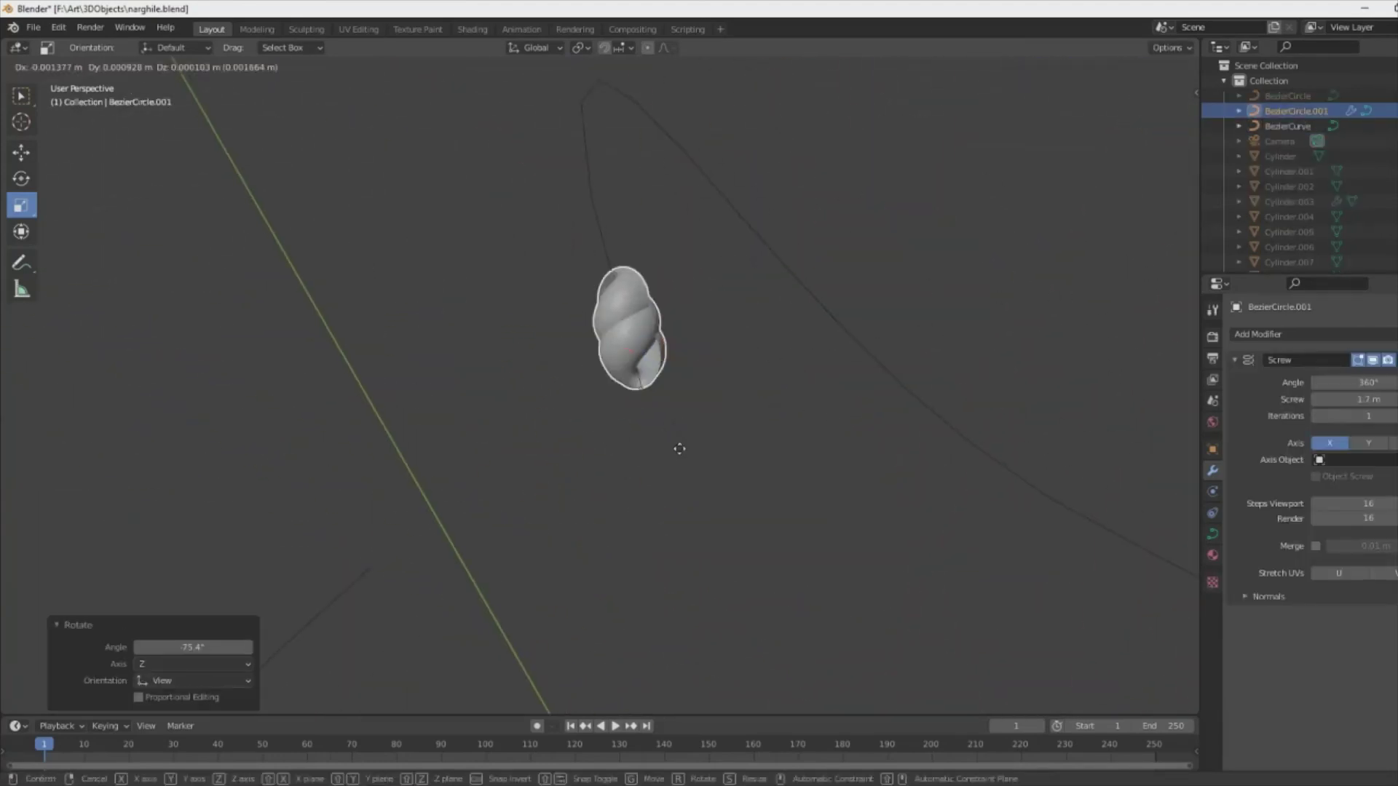
click(679, 449)
middle_drag(679, 449, 740, 431)
right_click(921, 426)
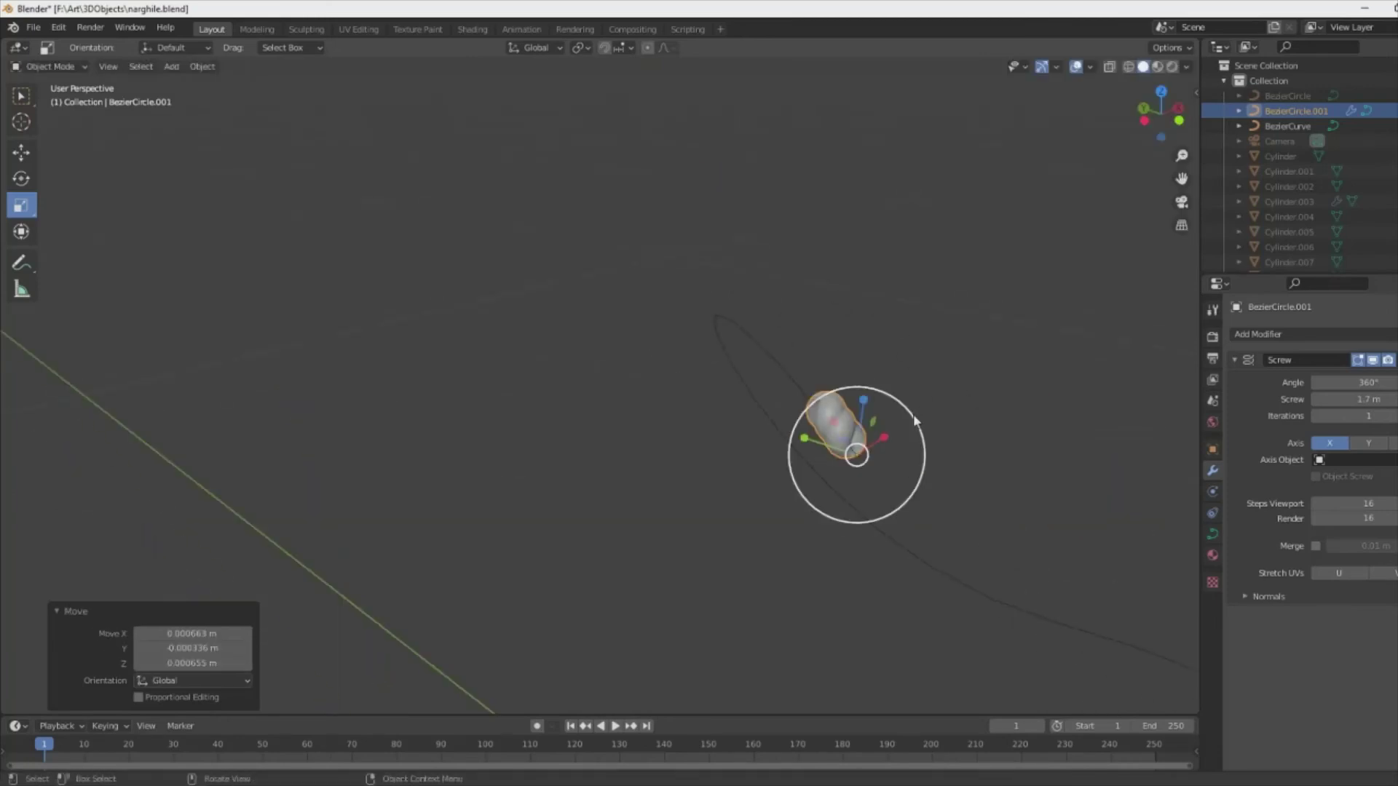
key(ctrl+z)
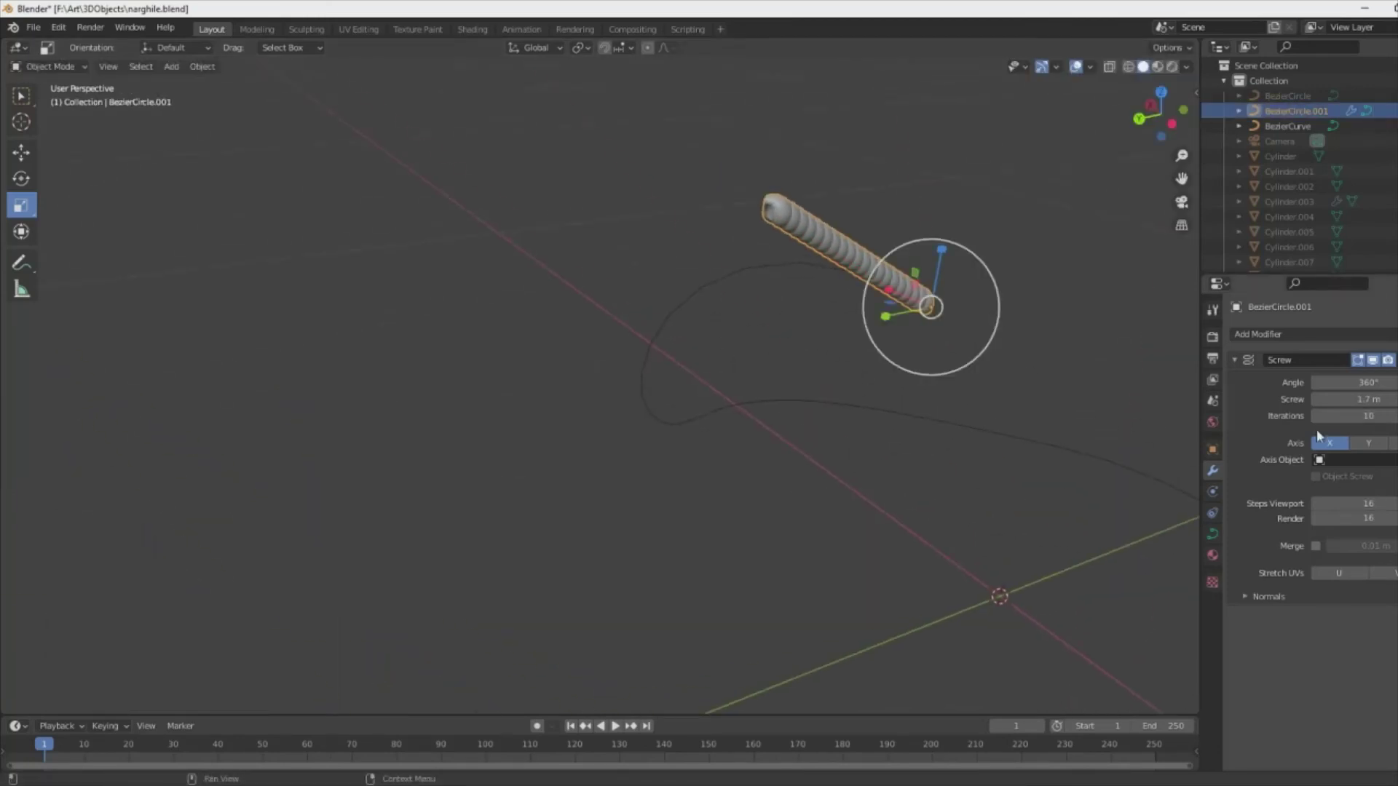
- Add another Curve deform modifier and rotate the profile to align with the curve
click(1303, 334)
click(1306, 405)
mouse_move(1135, 430)
middle_down()
mouse_move(115, 600)
mouse_move(612, 465)
middle_up()
key(r)
click(511, 434)
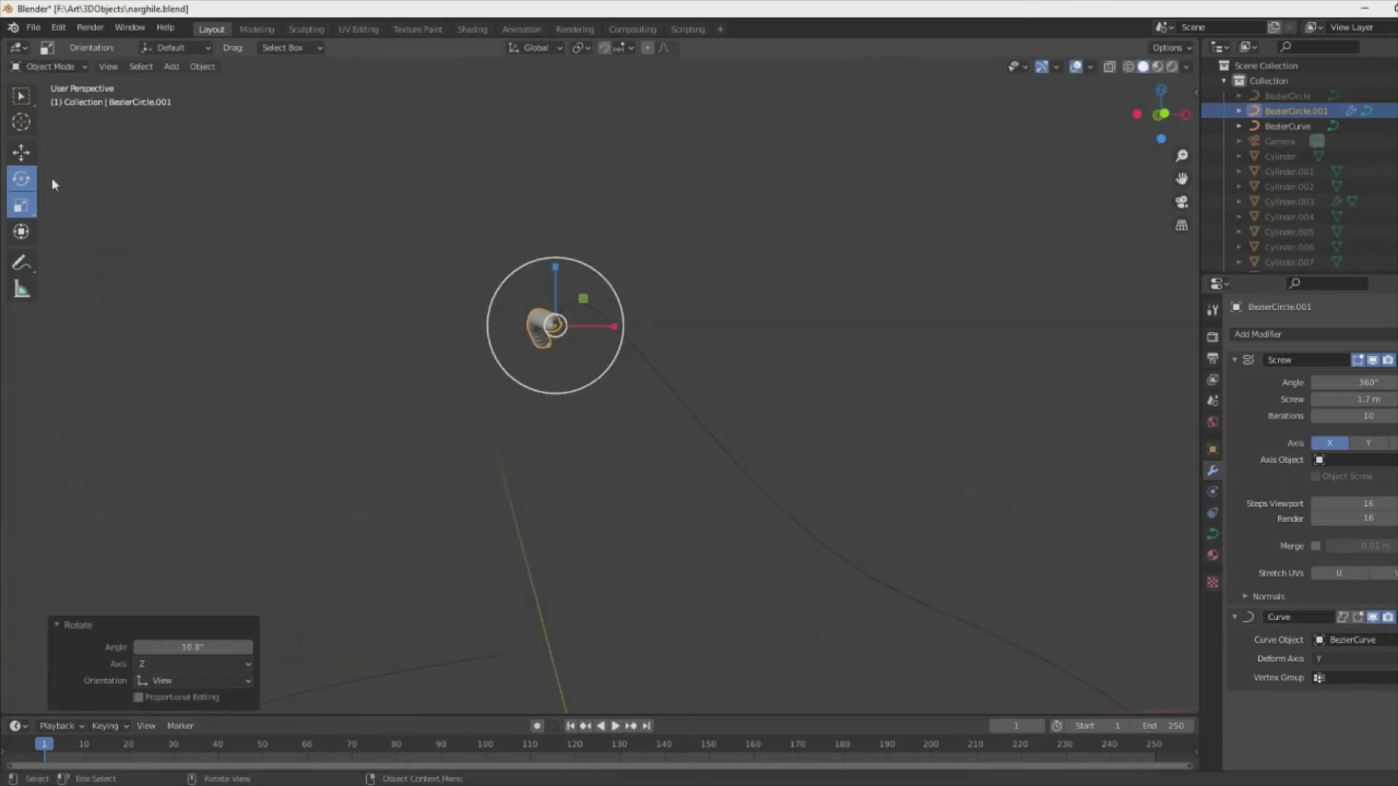
drag(560, 329, 554, 404)
middle_drag(554, 404, 491, 439)
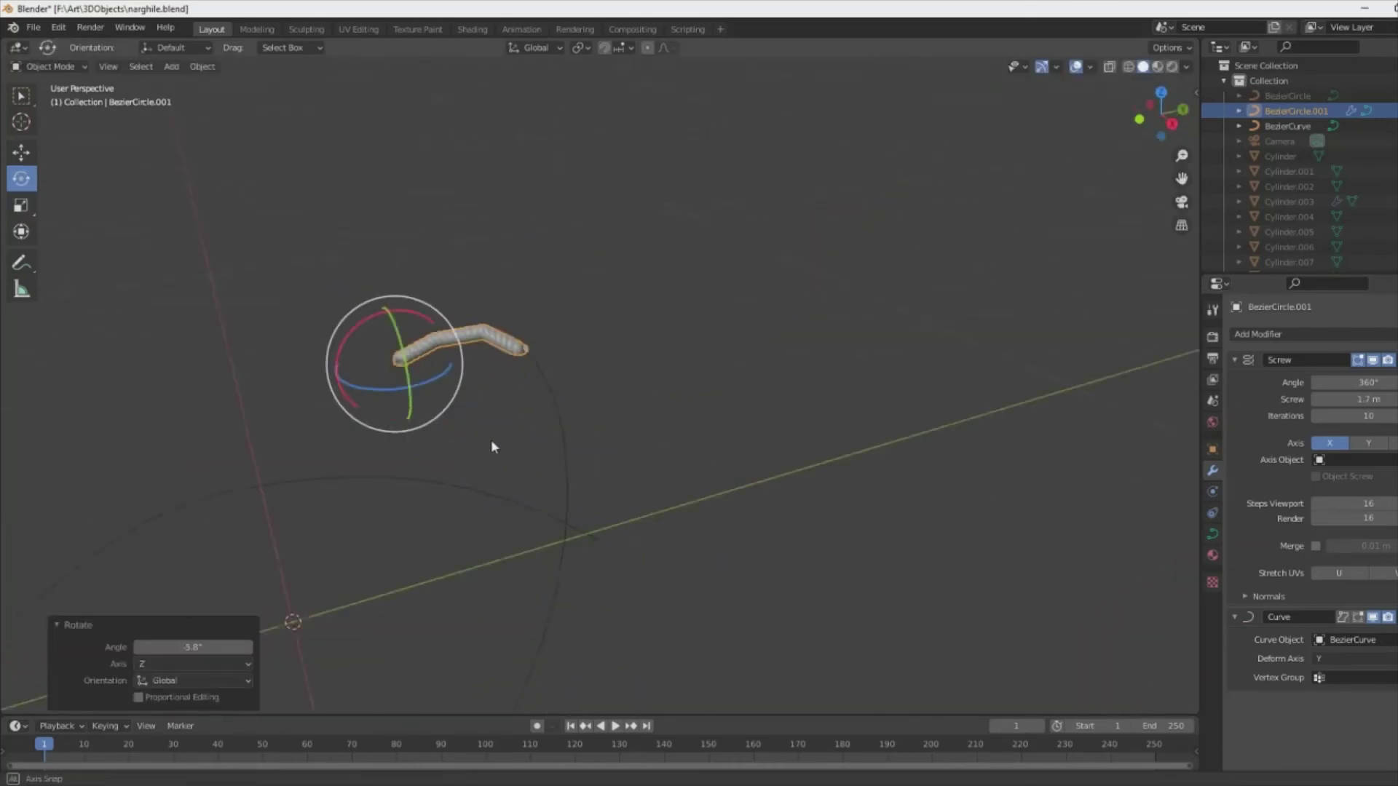
- Set the Screw iterations to 50 and stretch the twisted tube along the curve
click(1394, 416)
key(BackSpace)
key(BackSpace)
text(50)
key(Return)
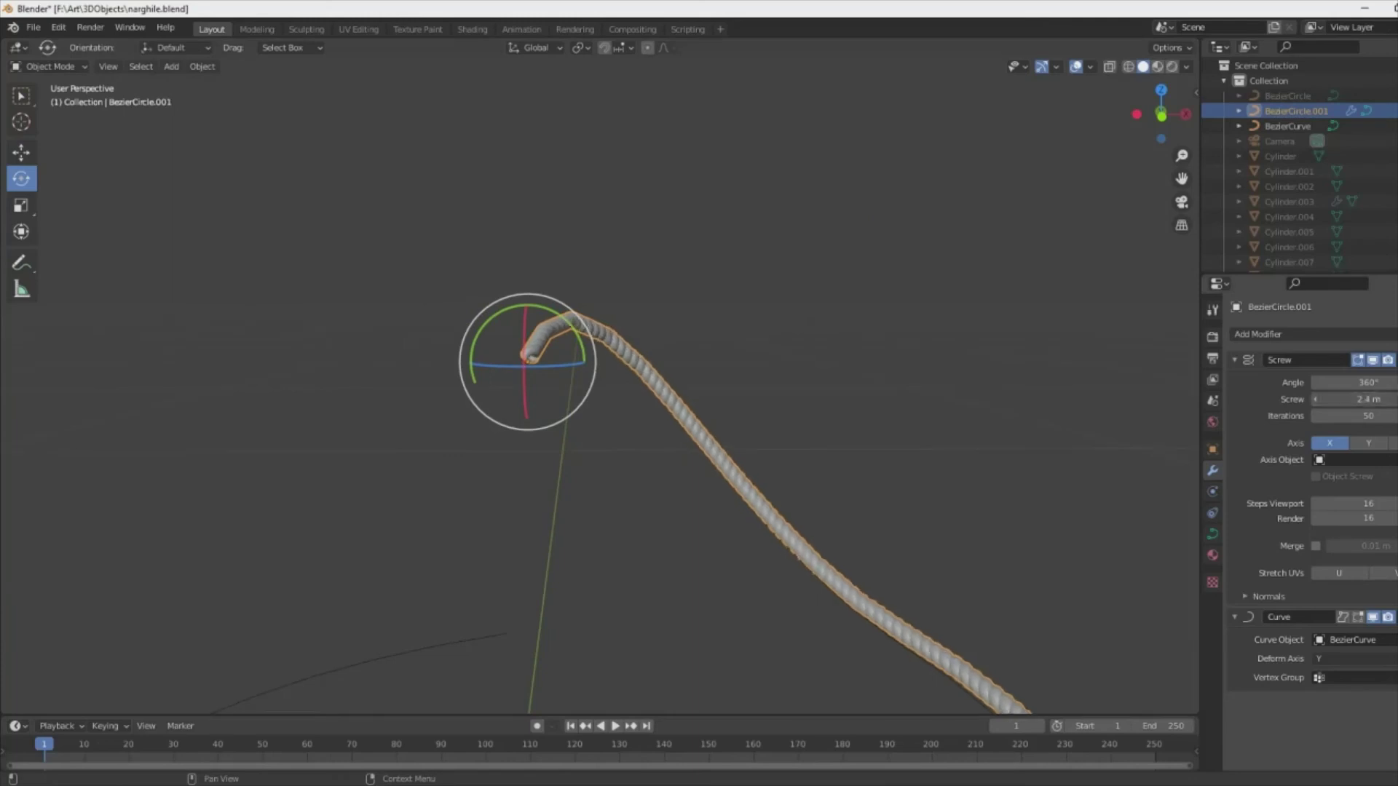
drag(1355, 399, 1369, 399)
scroll(900, 530, down, 2)
- Raise the Screw offset to 3.1 m and angle to 400° so the hose coils fully
middle_drag(956, 503, 910, 466)
drag(1356, 398, 1369, 399)
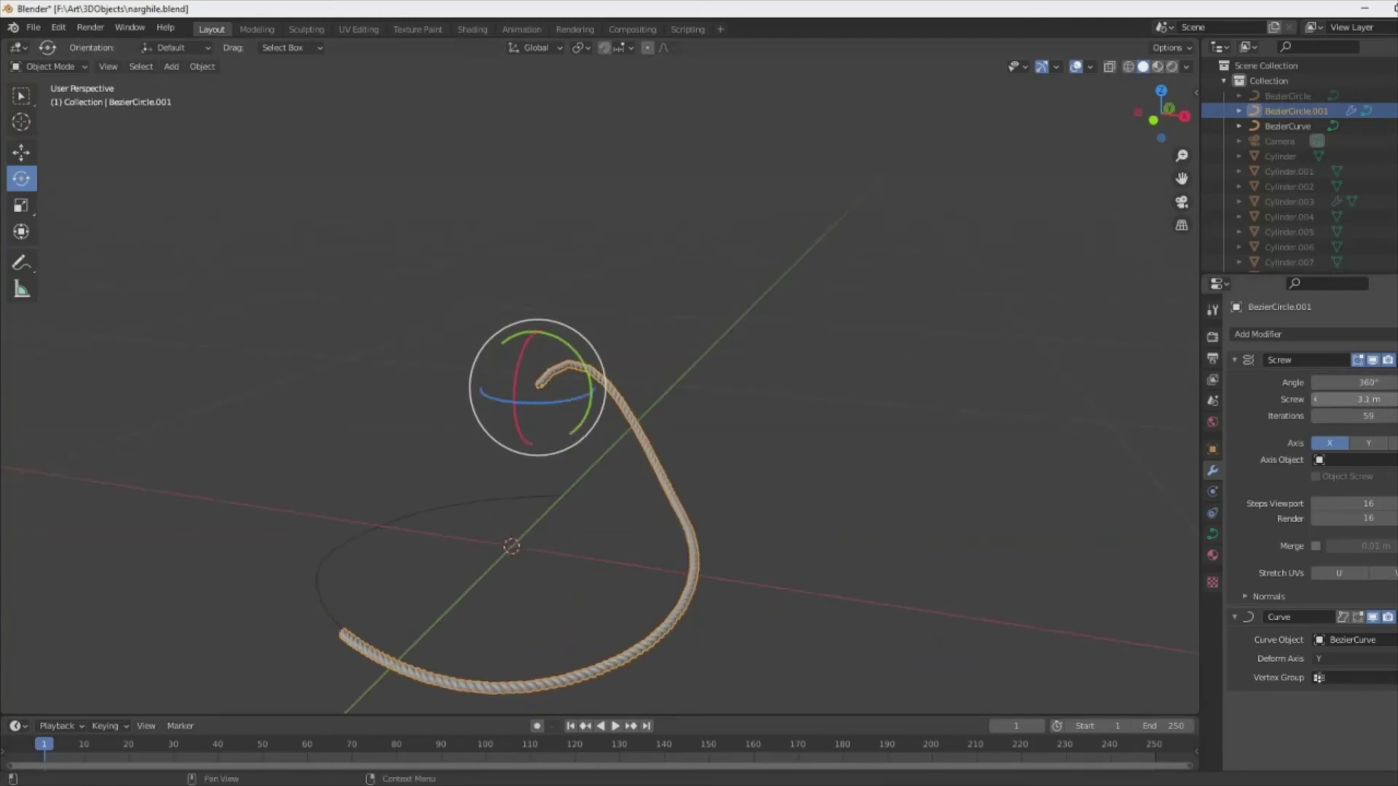
middle_drag(910, 510, 984, 565)
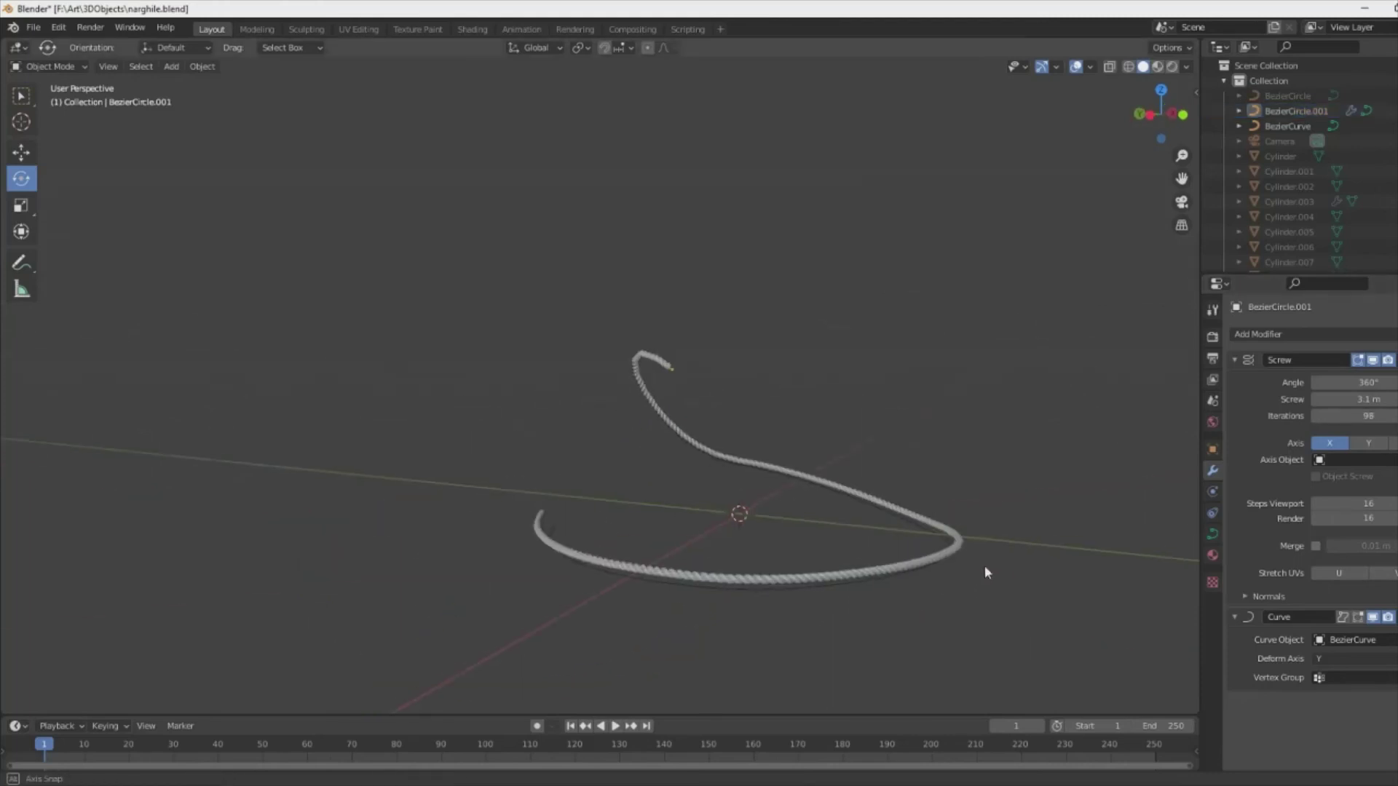
click(1382, 383)
text(400)
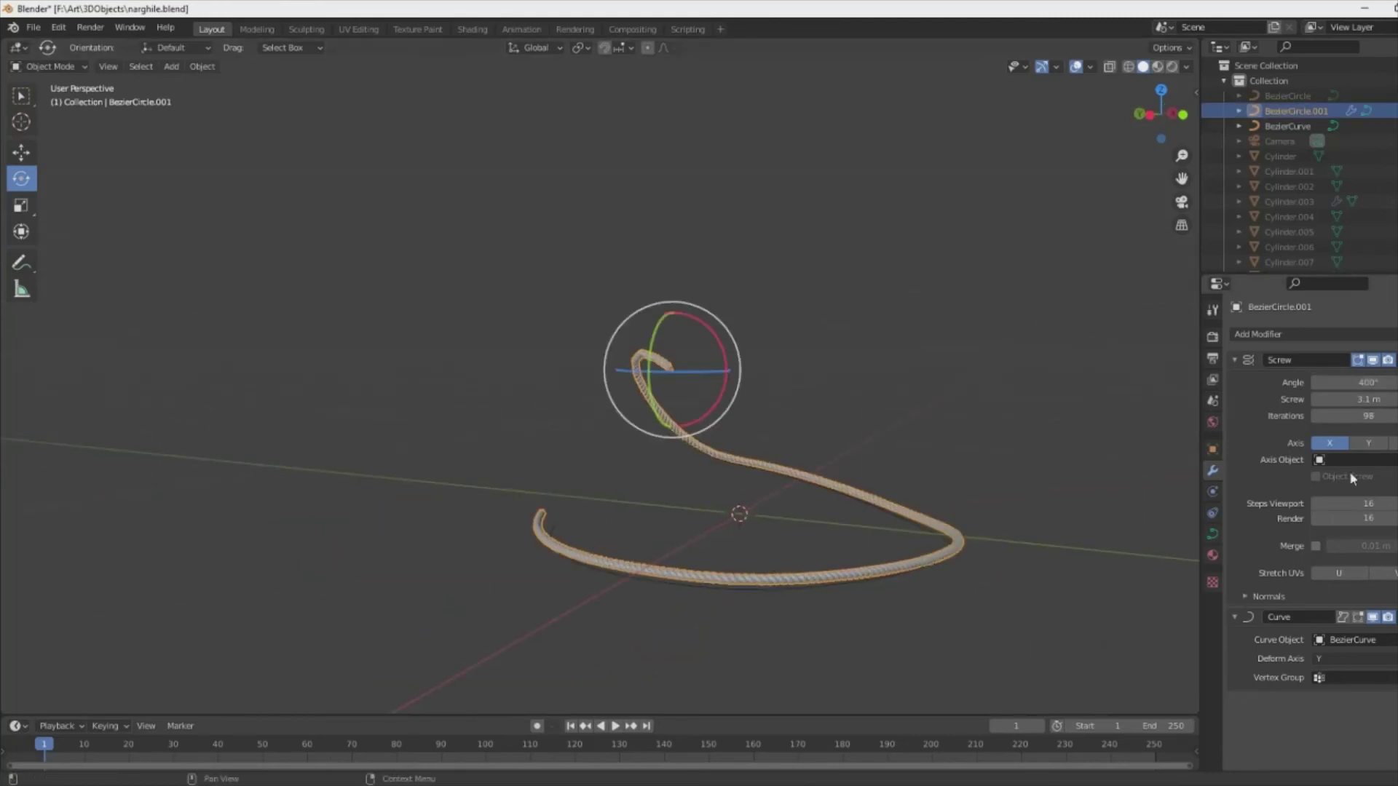
click(976, 613)
key(KP_Divide)
- Select the hose and inspect its end in Edit Mode
middle_drag(1031, 609, 739, 625)
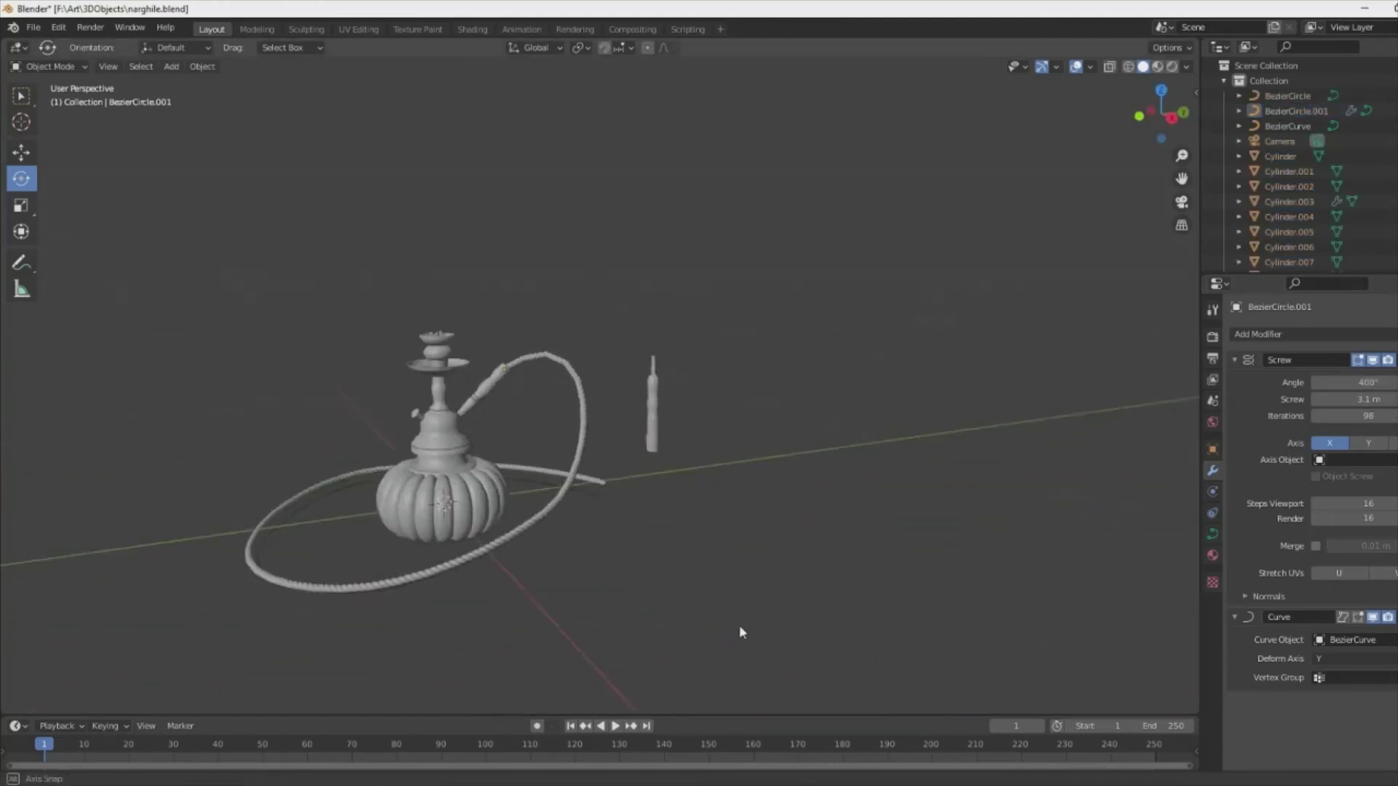
scroll(332, 422, up, 5)
click(333, 425)
key(Tab)
middle_drag(333, 426, 321, 424)
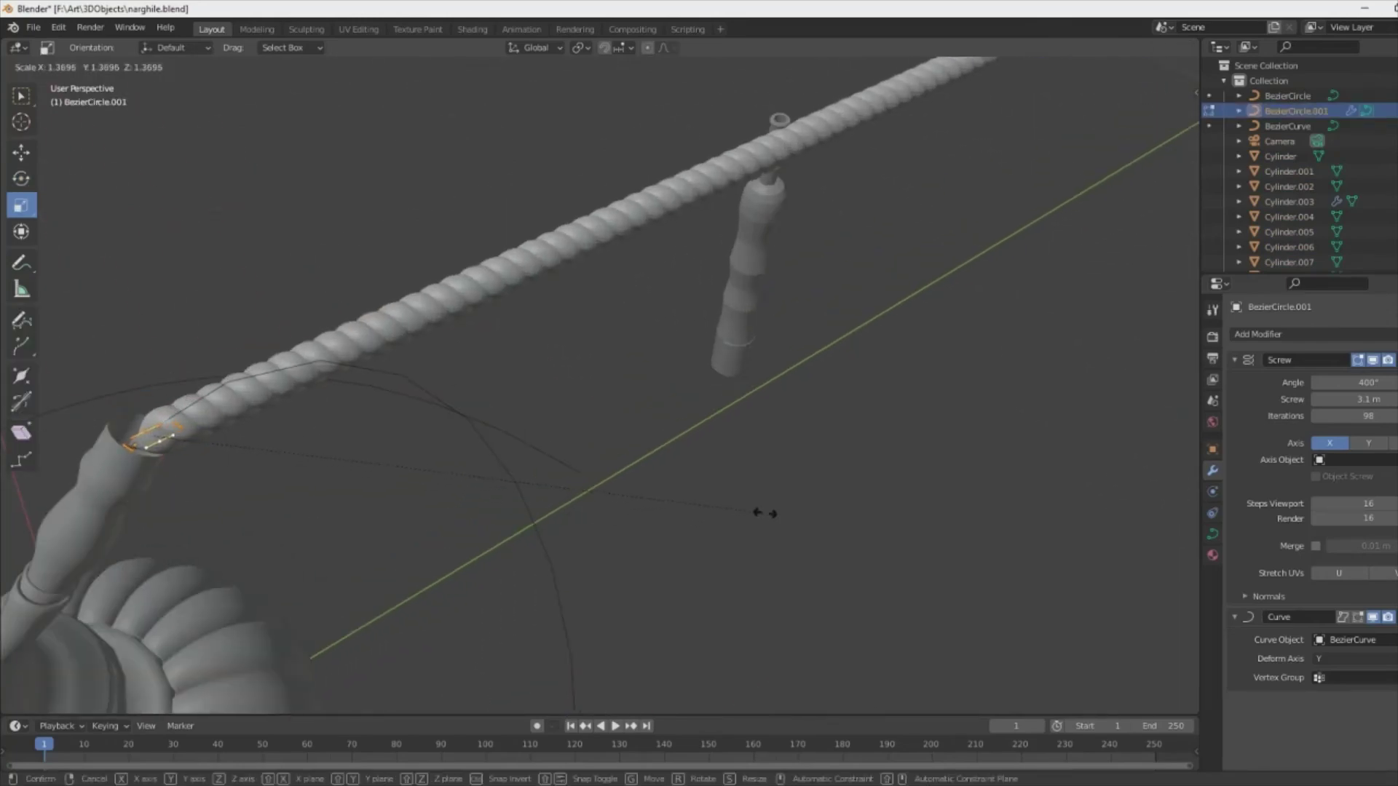
key(Tab)
middle_drag(764, 509, 455, 473)
- Move the end point of the hose's path curve toward the stem
click(115, 399)
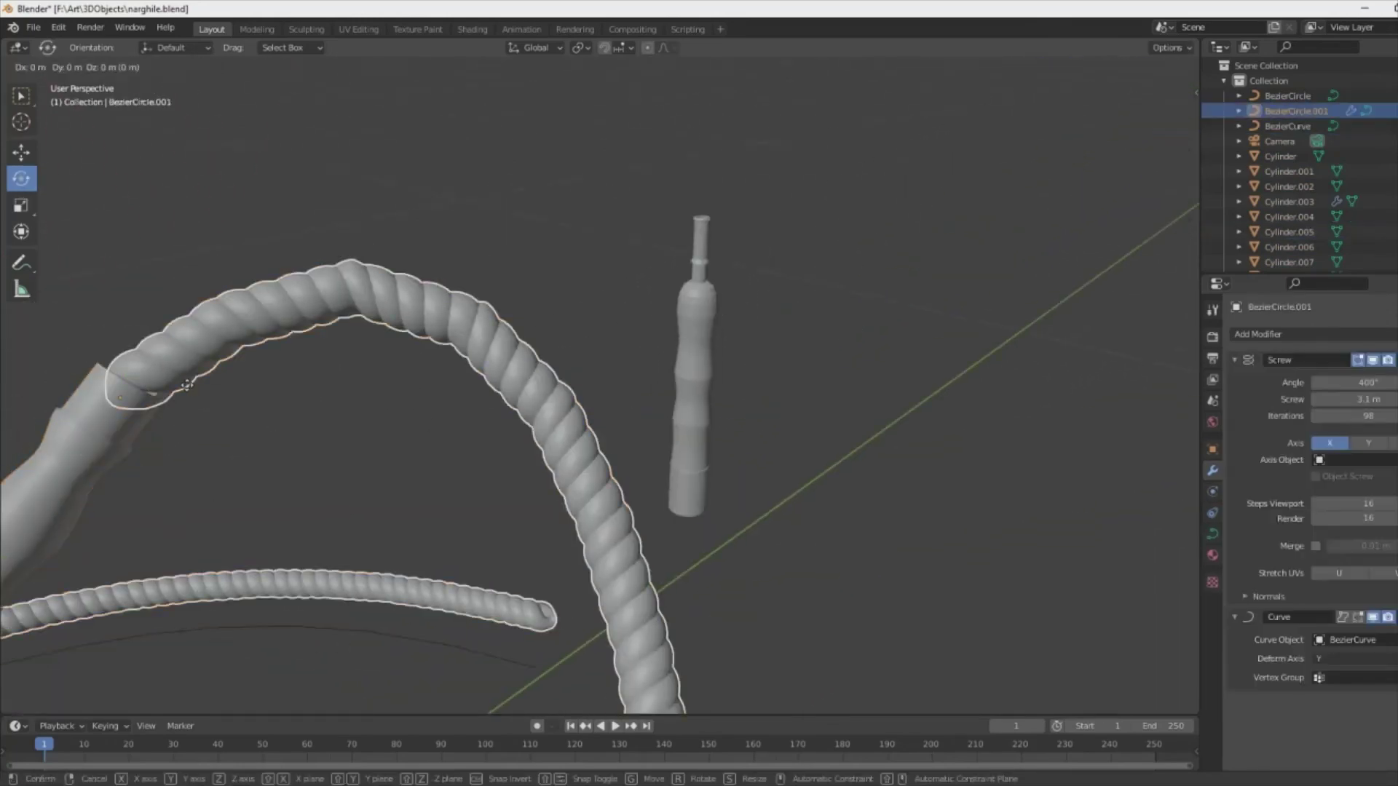
scroll(548, 237, down, 5)
key(Tab)
key(g)
click(548, 236)
middle_drag(548, 236, 817, 265)
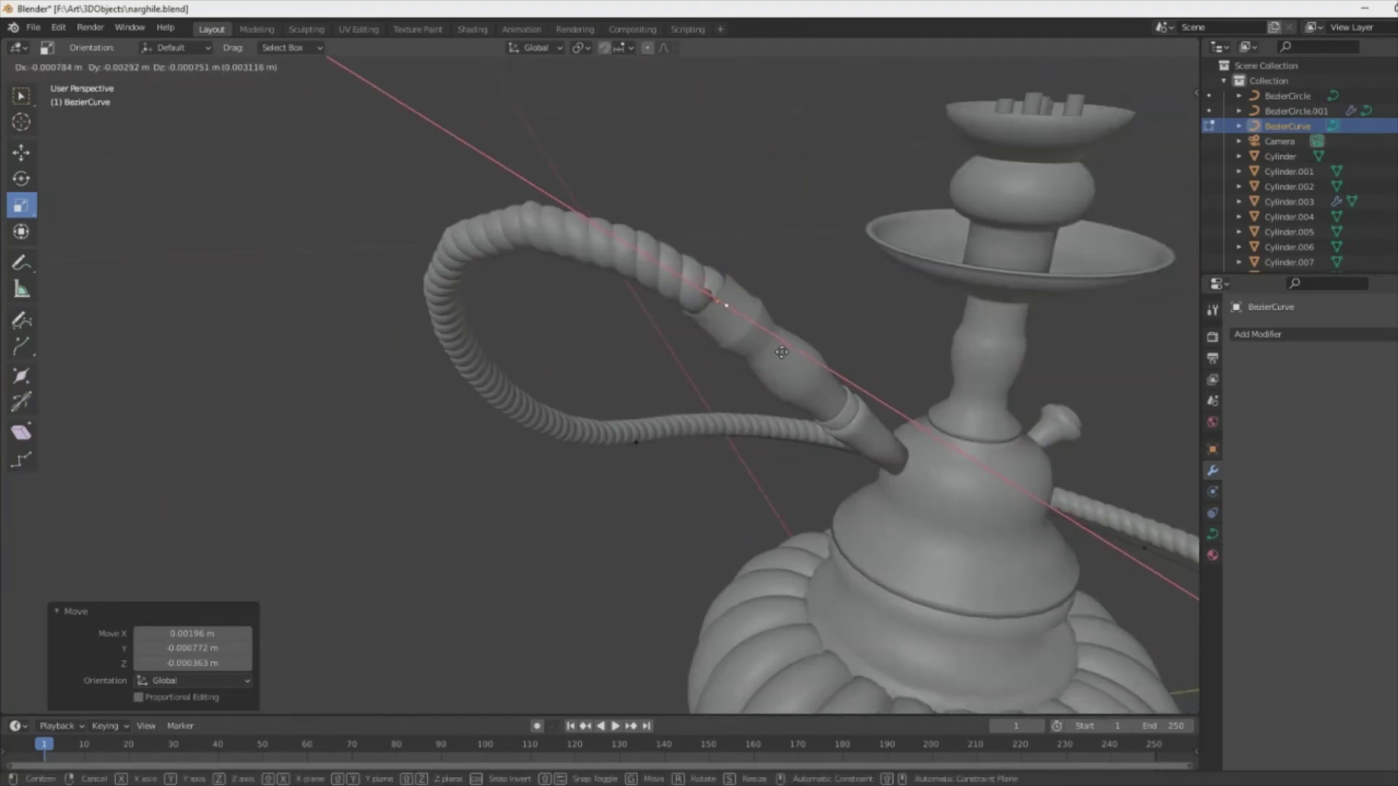
key(Tab)
- Move the path curve's end point so the hose end sits in the stem's side pipe
key(shift+space)
key(r)
click(668, 233)
mouse_move(668, 233)
middle_down()
mouse_move(848, 311)
mouse_move(860, 273)
mouse_move(779, 390)
mouse_move(794, 368)
mouse_move(608, 380)
middle_up()
click(803, 357)
key(Tab)
key(g)
click(779, 390)
key(g)
click(794, 368)
scroll(794, 368, down, 4)
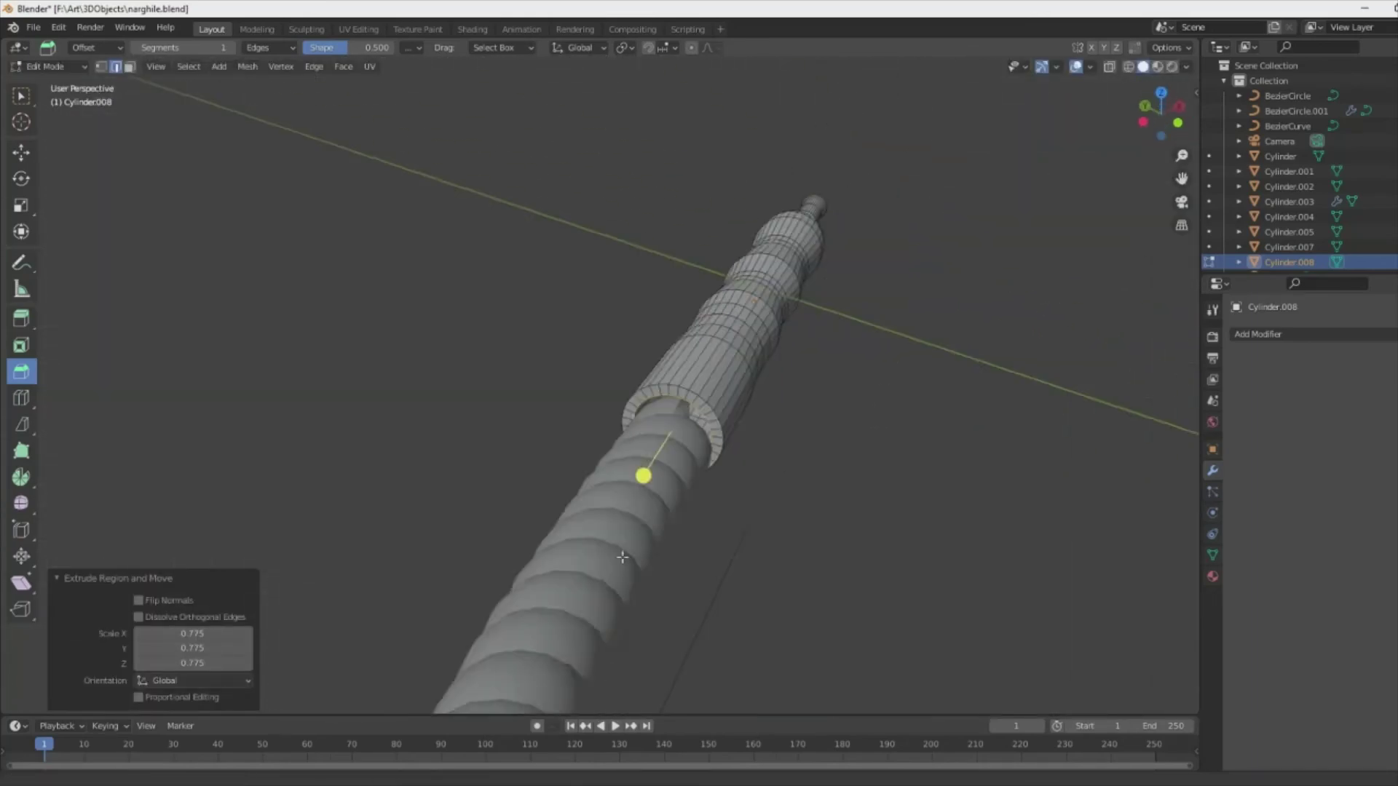
- Move the mouthpiece's end ring over the hose end and scale it to 0.96
key(g)
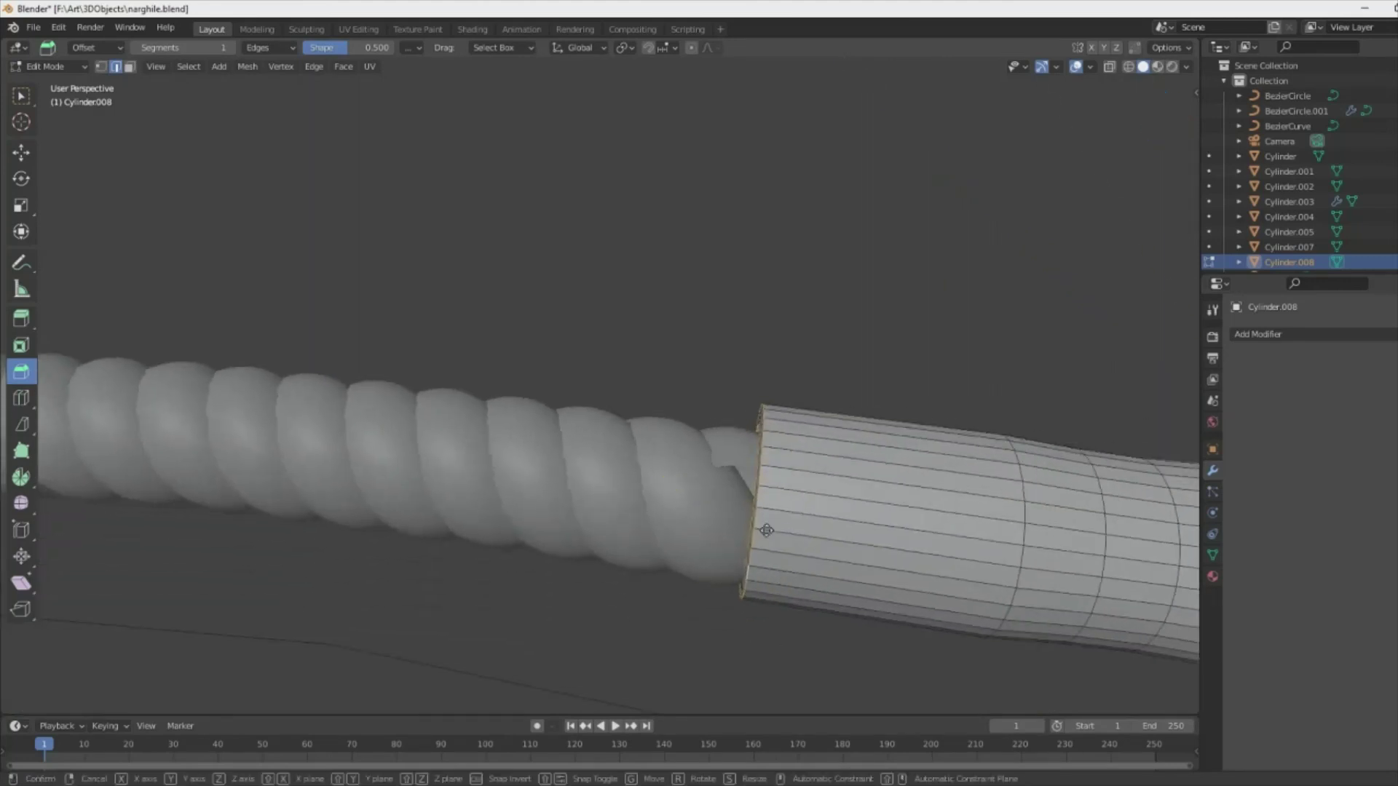
click(766, 530)
mouse_move(723, 408)
middle_down()
mouse_move(766, 653)
mouse_move(860, 662)
mouse_move(907, 631)
middle_up()
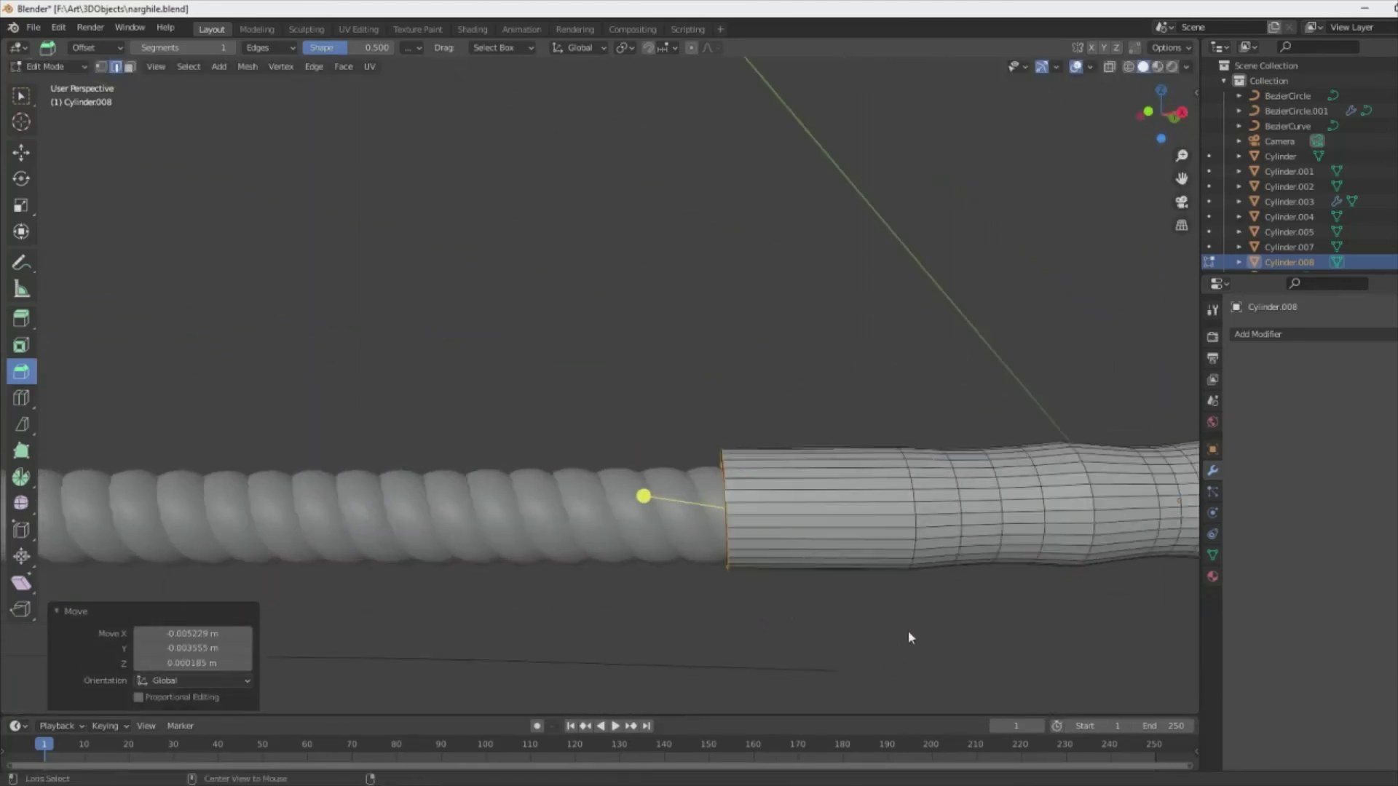
key(s)
click(856, 482)
middle_drag(856, 482, 562, 540)
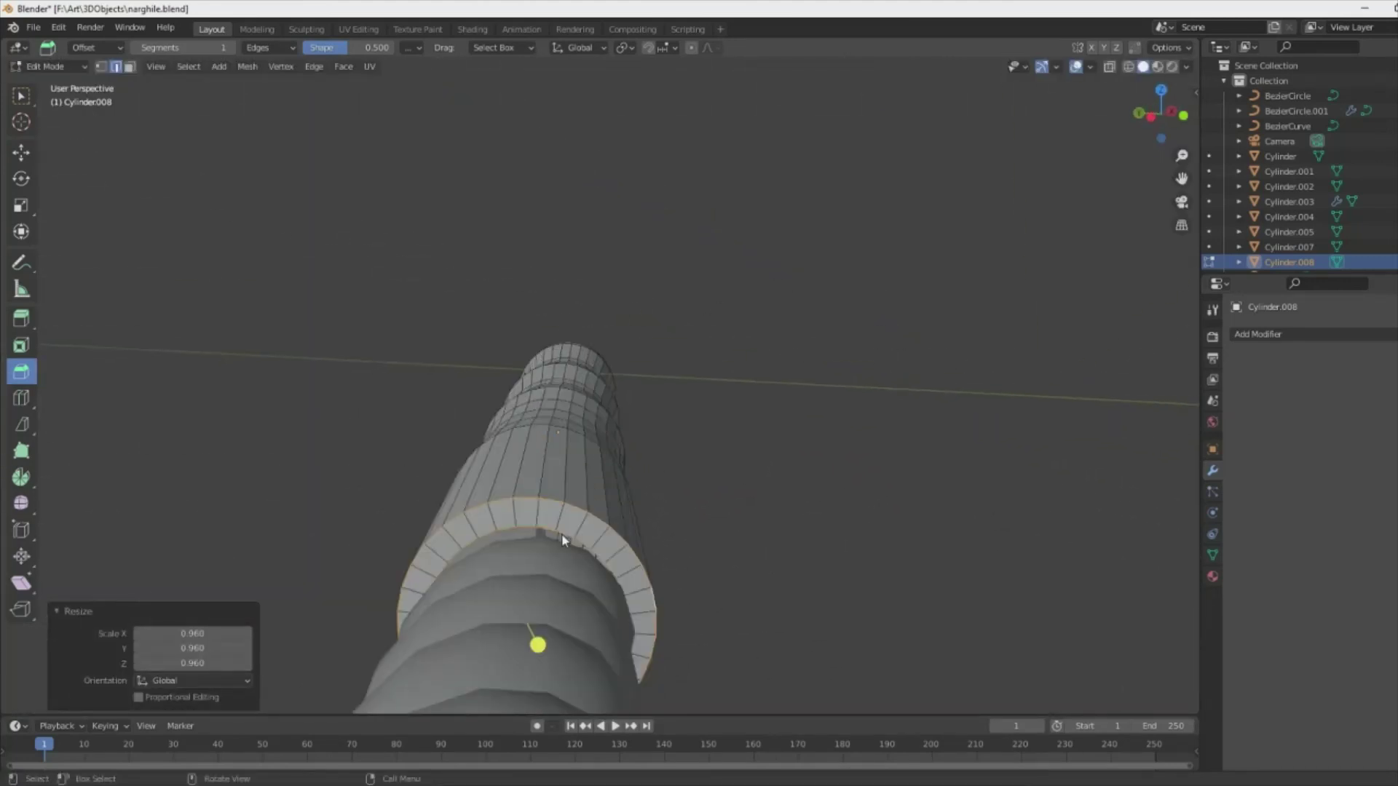
key(Tab)
- Re-enter Edit Mode on the mouthpiece and zoom in on its end
scroll(880, 600, down, 8)
right_click(393, 466)
key(Escape)
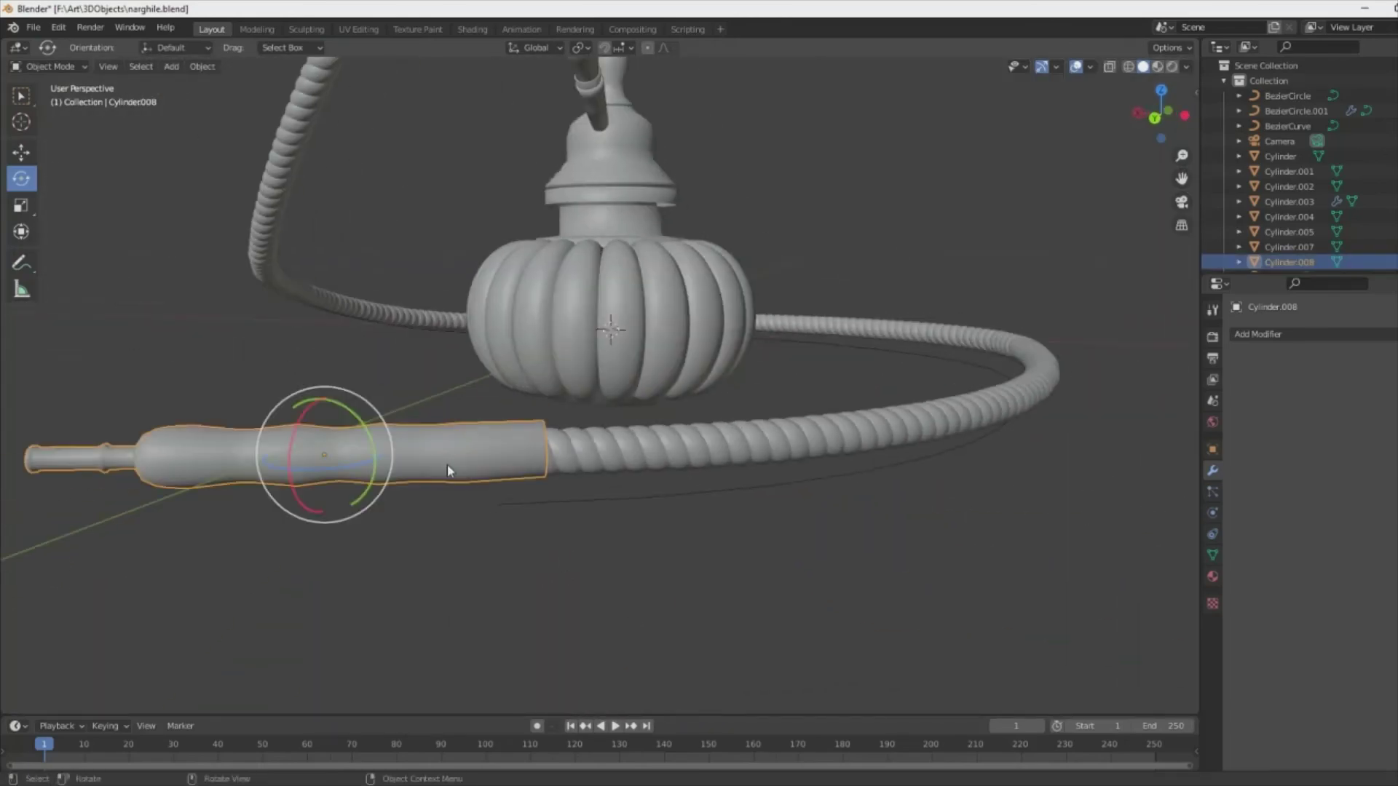
scroll(467, 481, up, 3)
key(Tab)
middle_drag(561, 543, 291, 473)
- Add an edge loop near the mouthpiece end and select it with X-ray on
click(364, 523)
key(b)
drag(289, 473, 281, 566)
key(alt+z)
middle_drag(297, 624, 839, 556)
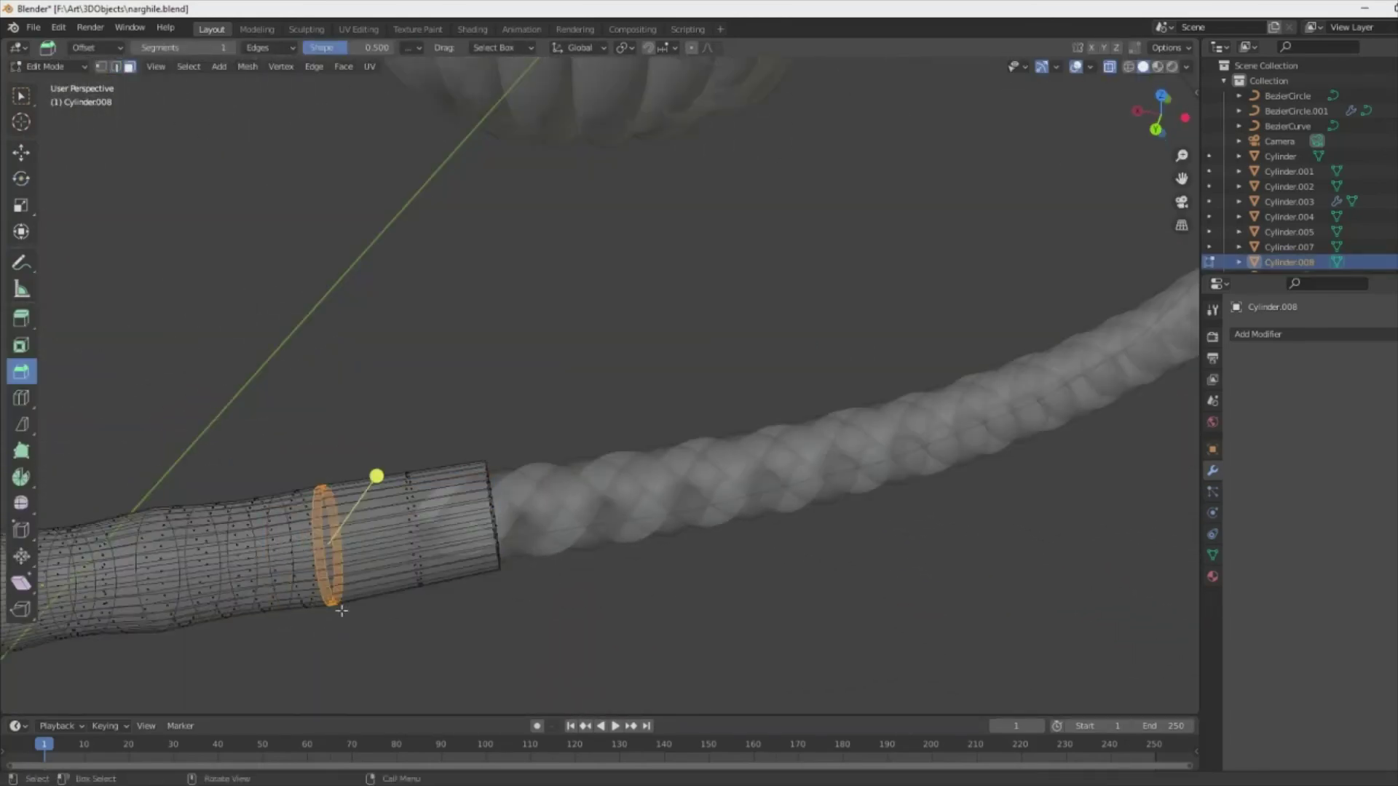
key(Tab)
middle_drag(527, 636, 582, 597)
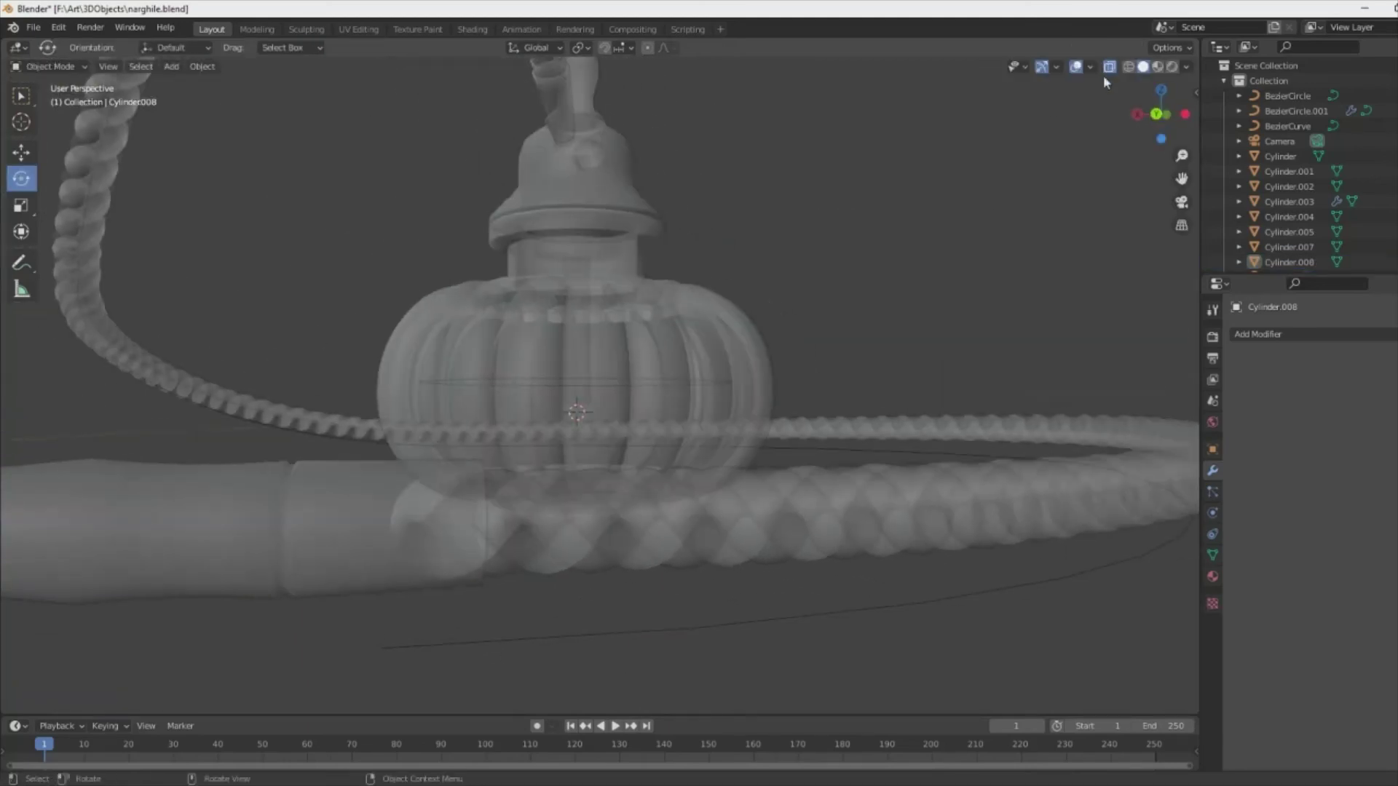
scroll(592, 593, down, 5)
- Select the coiled hose curve and inspect it briefly in Edit Mode
click(728, 429)
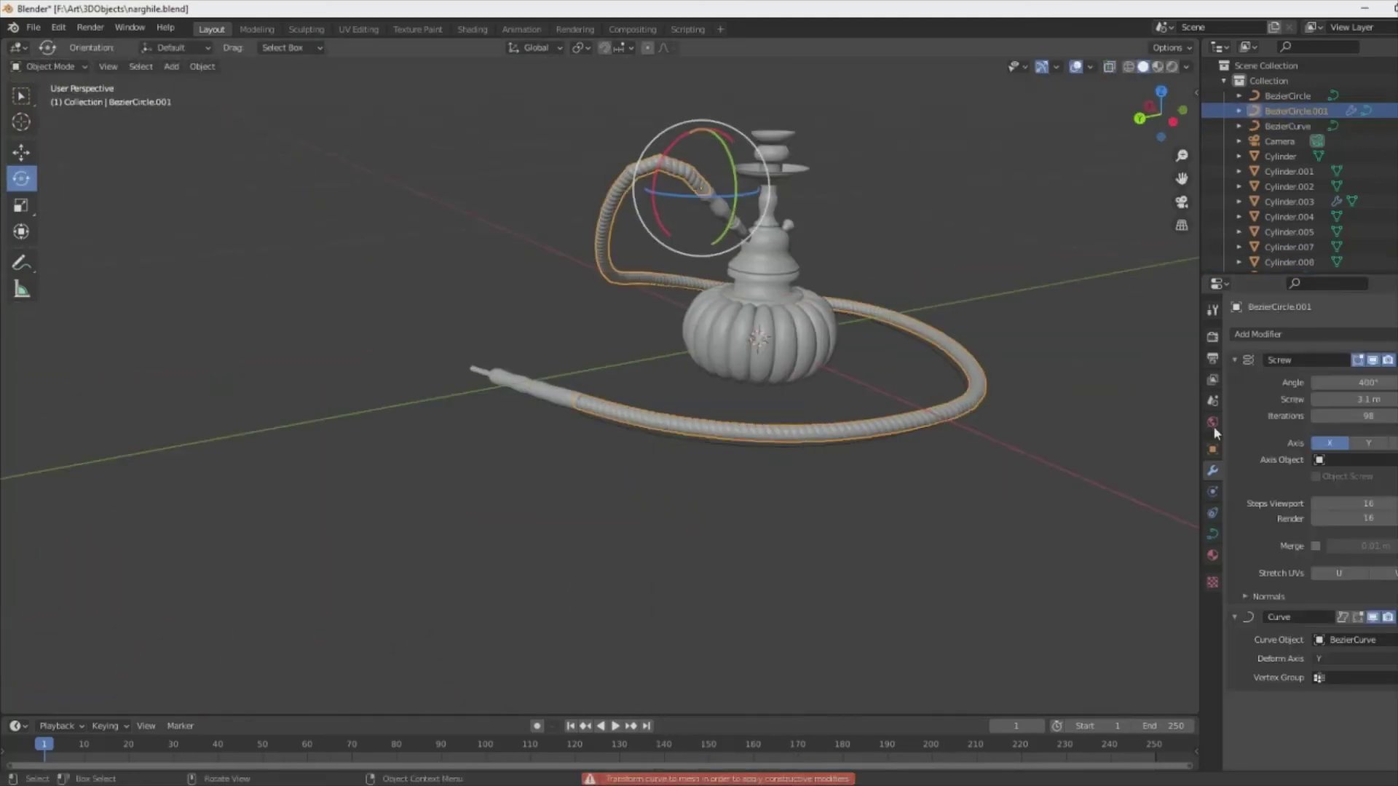
click(780, 448)
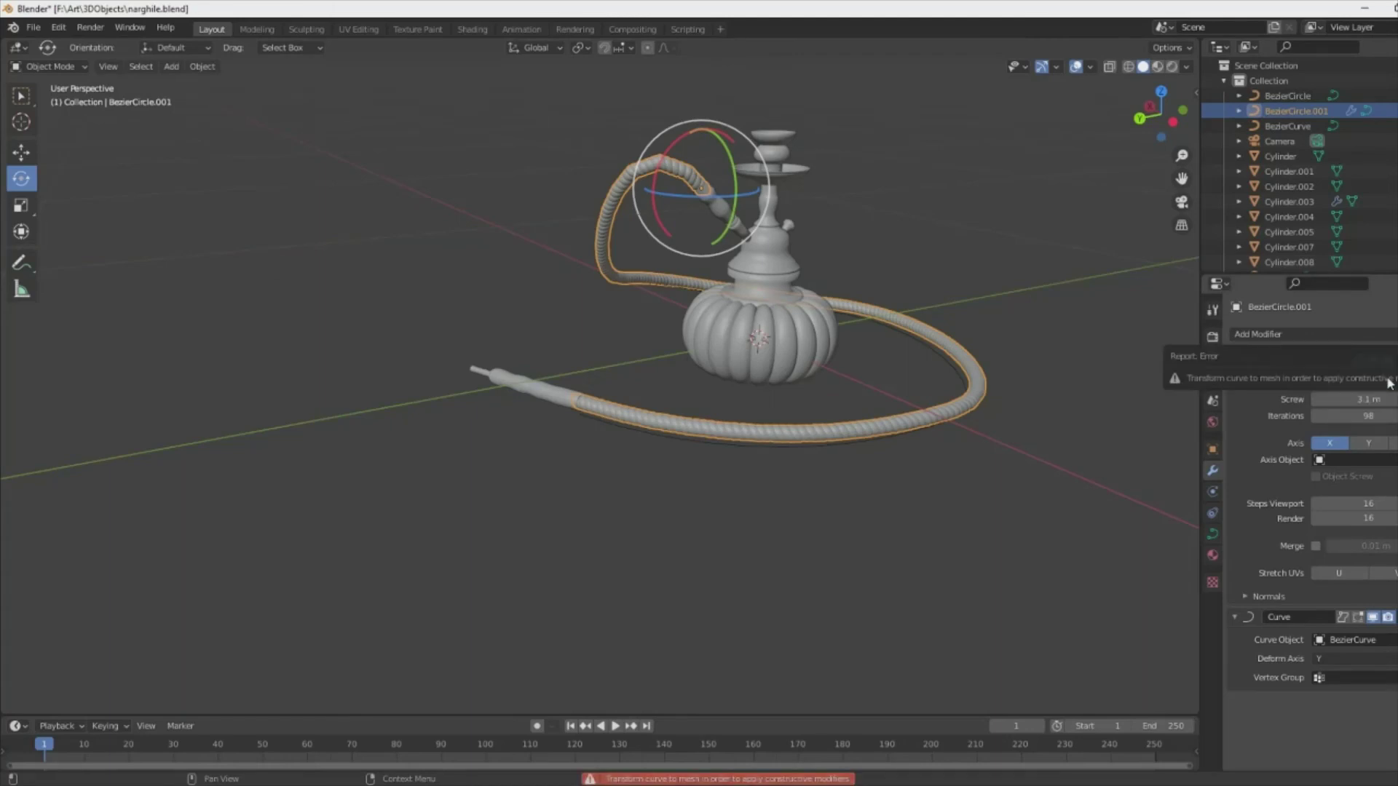
scroll(800, 364, up, 5)
middle_drag(801, 364, 804, 350)
key(Tab)
click(200, 67)
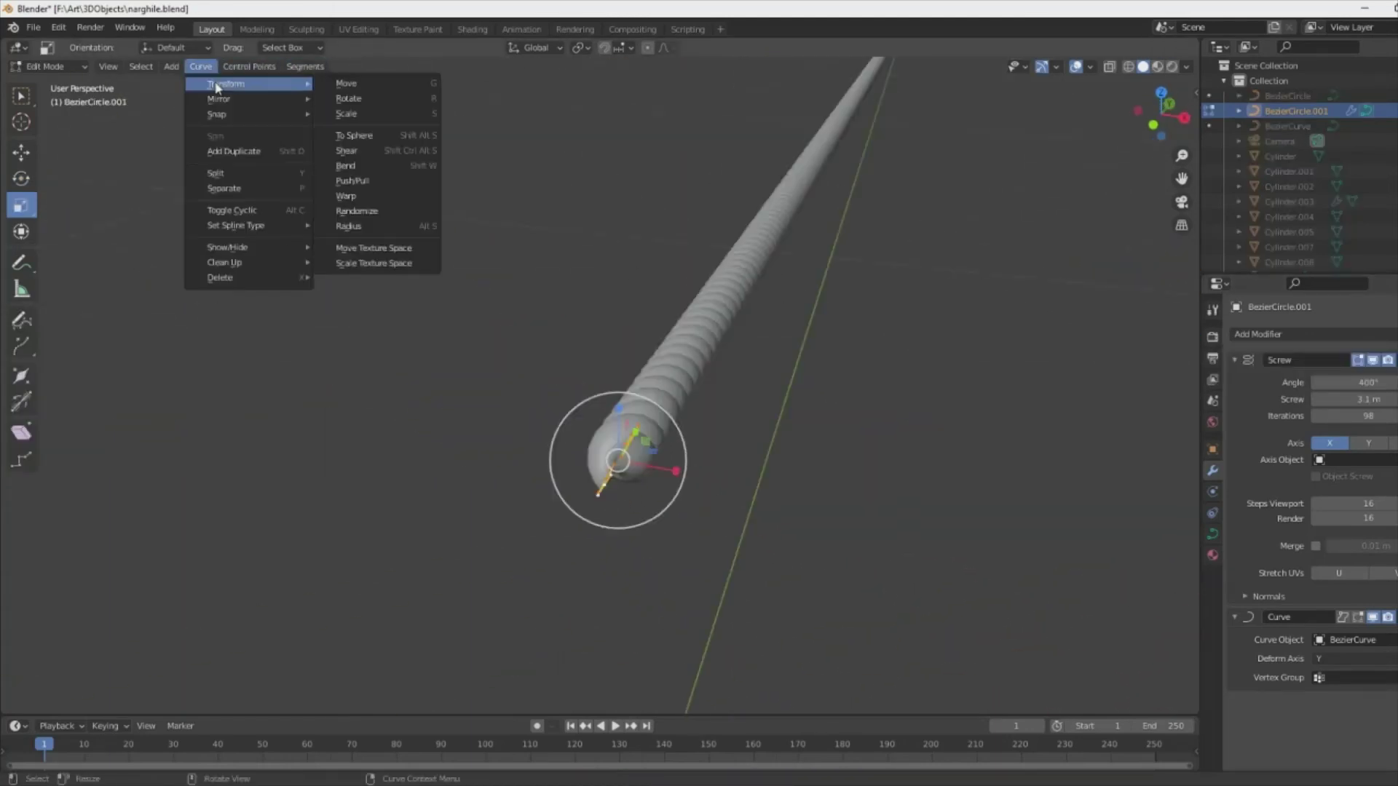
middle_drag(509, 364, 583, 327)
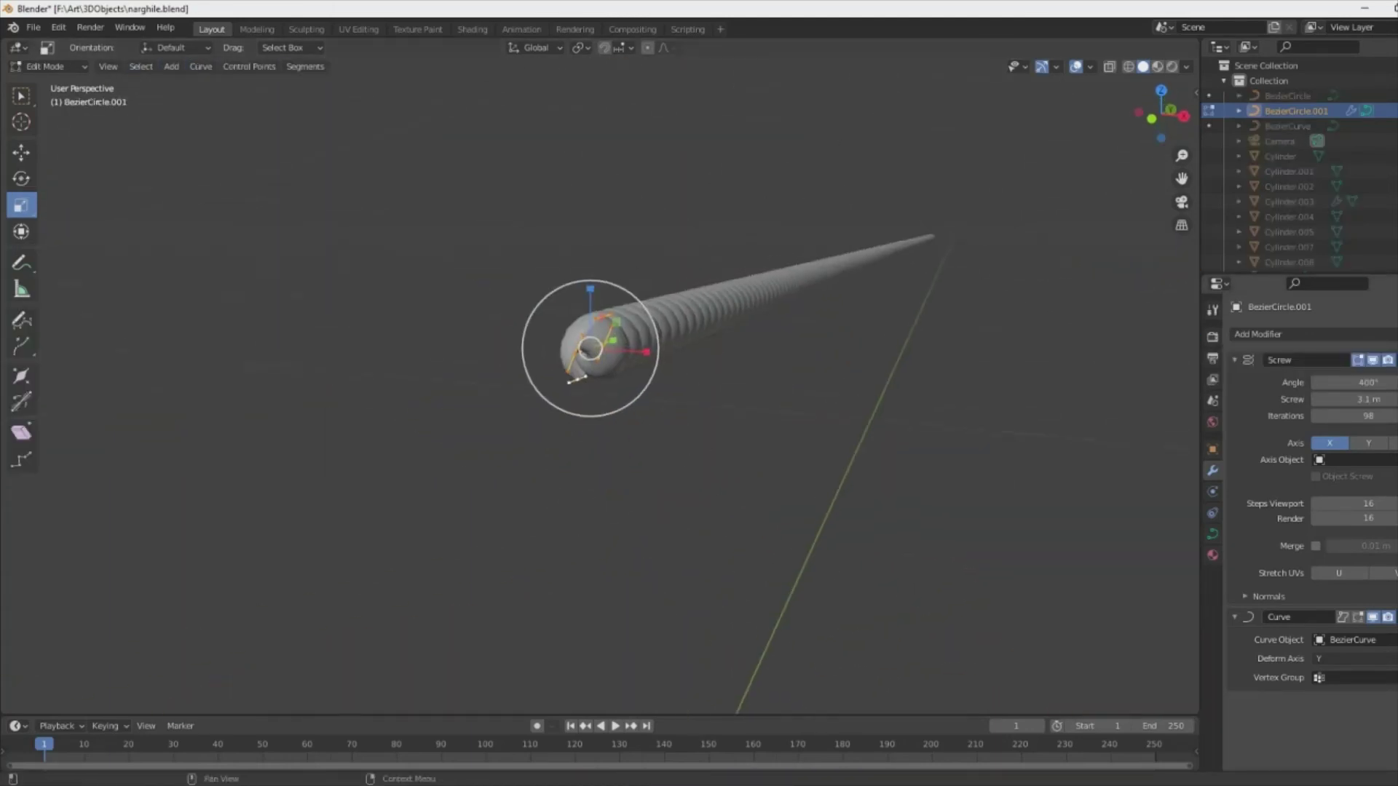
key(Tab)
- Convert the hose curve to a mesh and reveal any hidden hose geometry
click(202, 66)
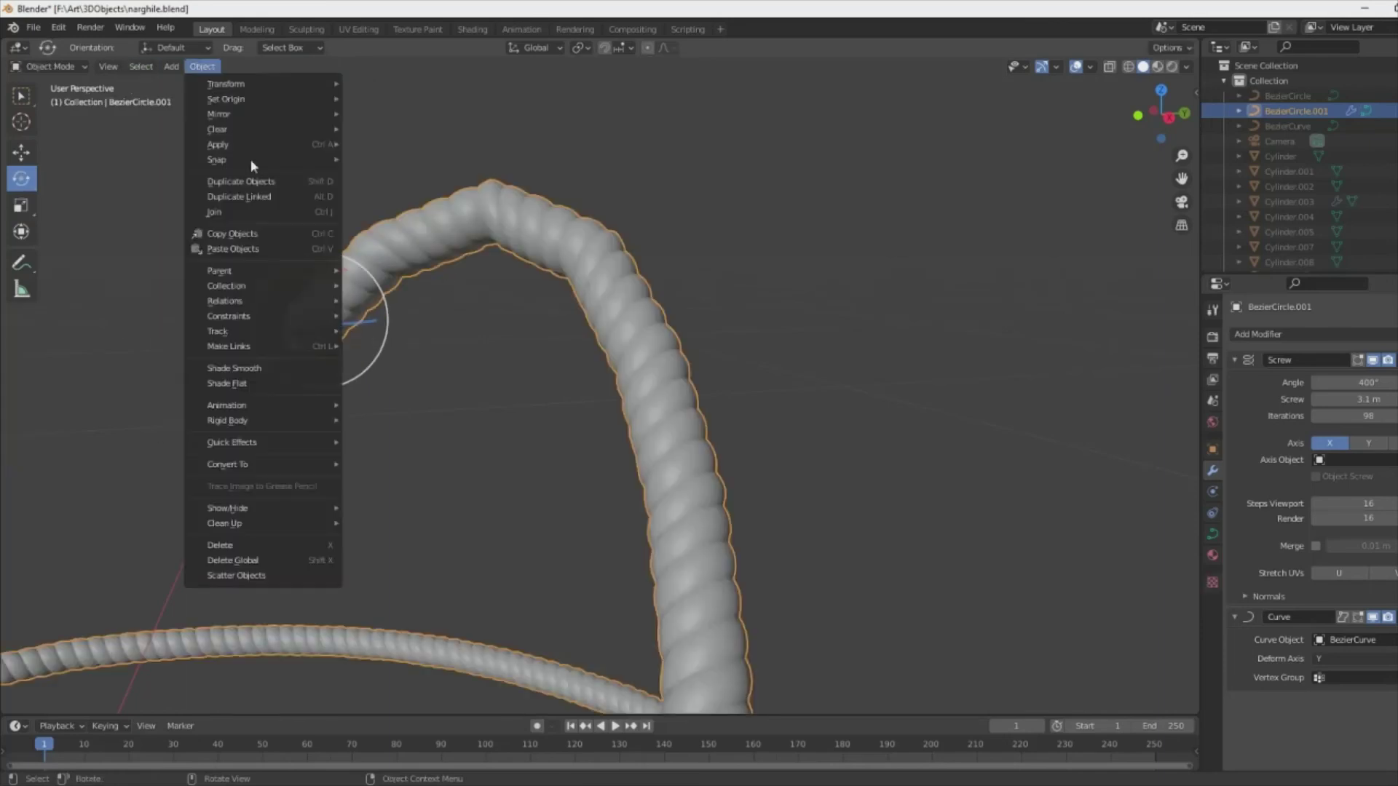
click(374, 478)
scroll(592, 417, down, 6)
key(Tab)
key(alt+h)
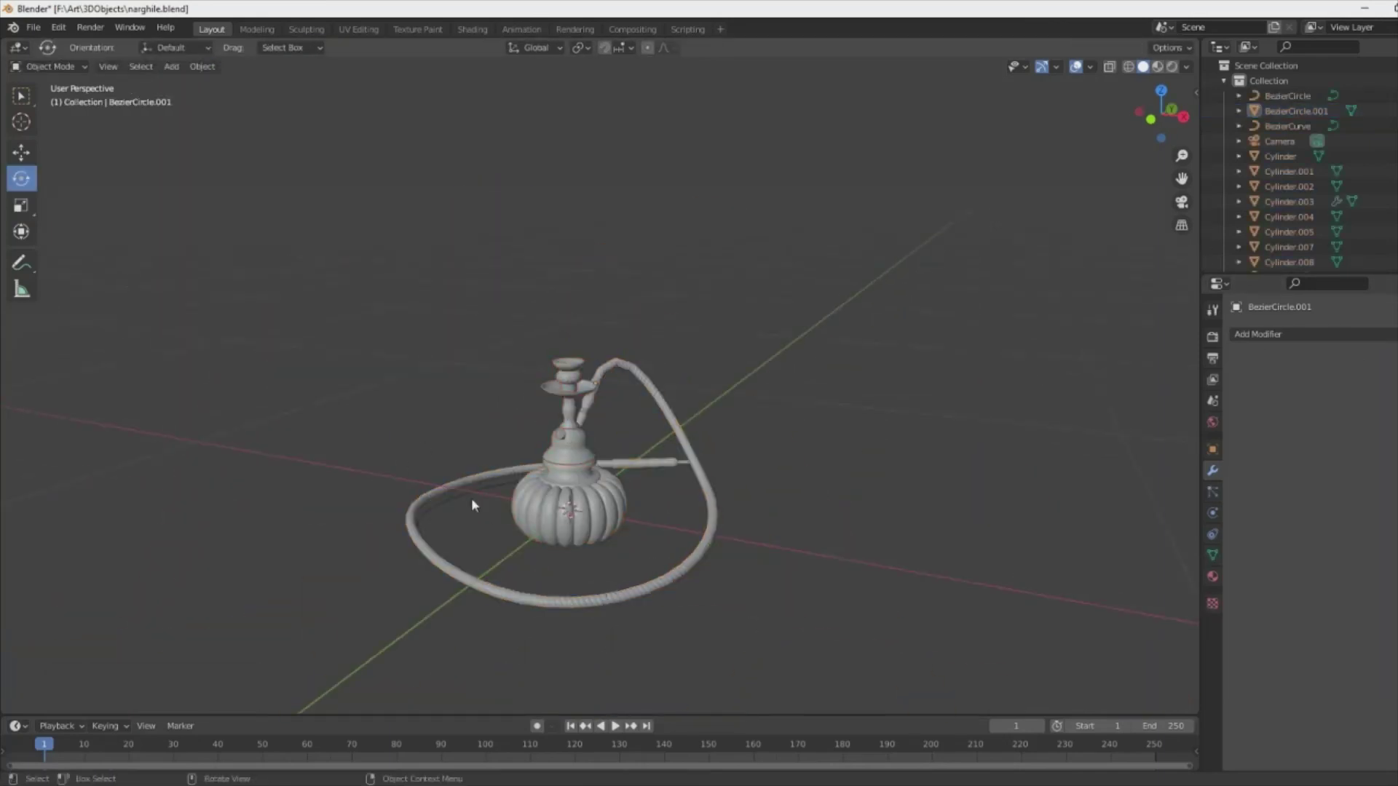
click(462, 490)
- Join the hose connector and stem pieces into the glass base with Ctrl+J
mouse_move(1164, 399)
middle_down()
mouse_move(559, 607)
mouse_move(499, 519)
middle_up()
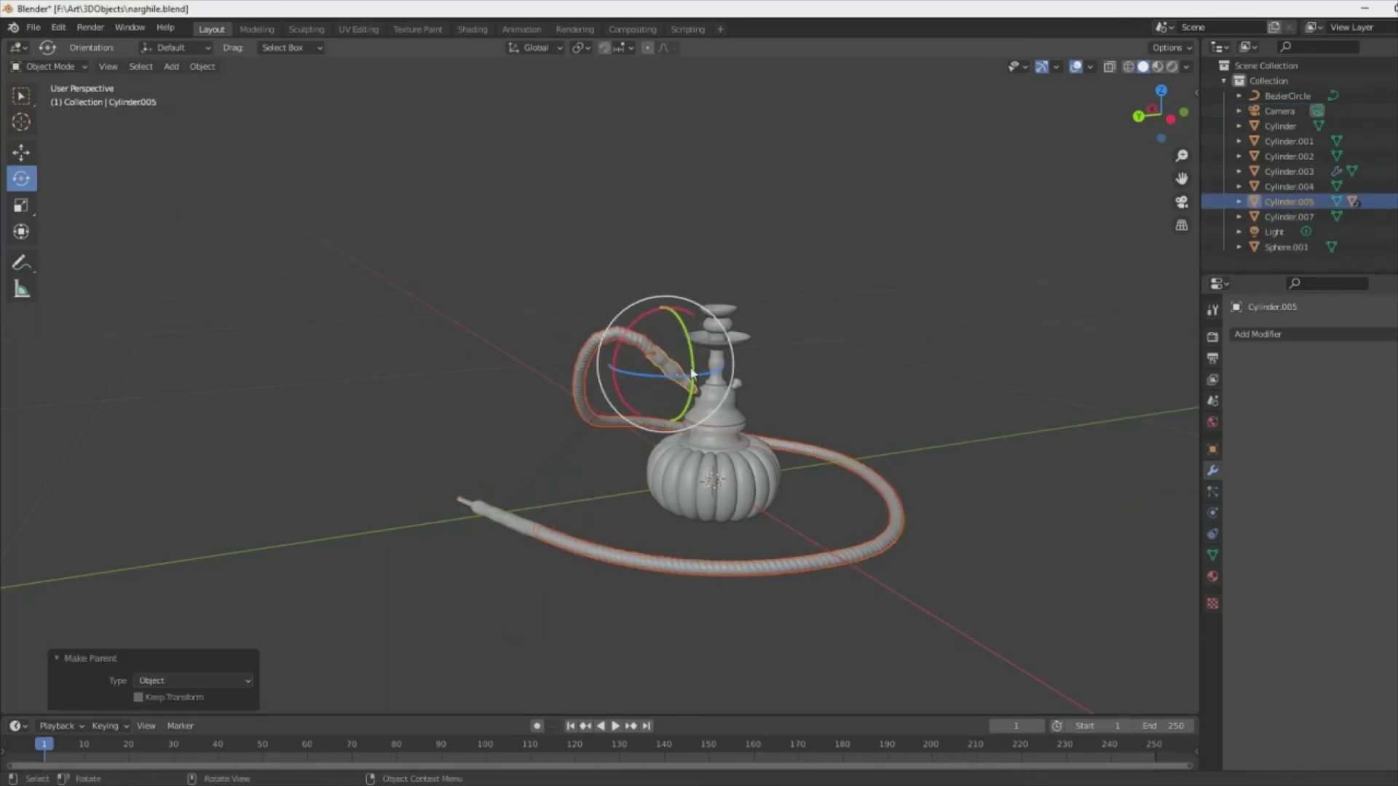
scroll(691, 375, up, 8)
middle_drag(692, 375, 867, 354)
scroll(921, 394, down, 3)
click(1020, 460)
middle_drag(1021, 460, 915, 480)
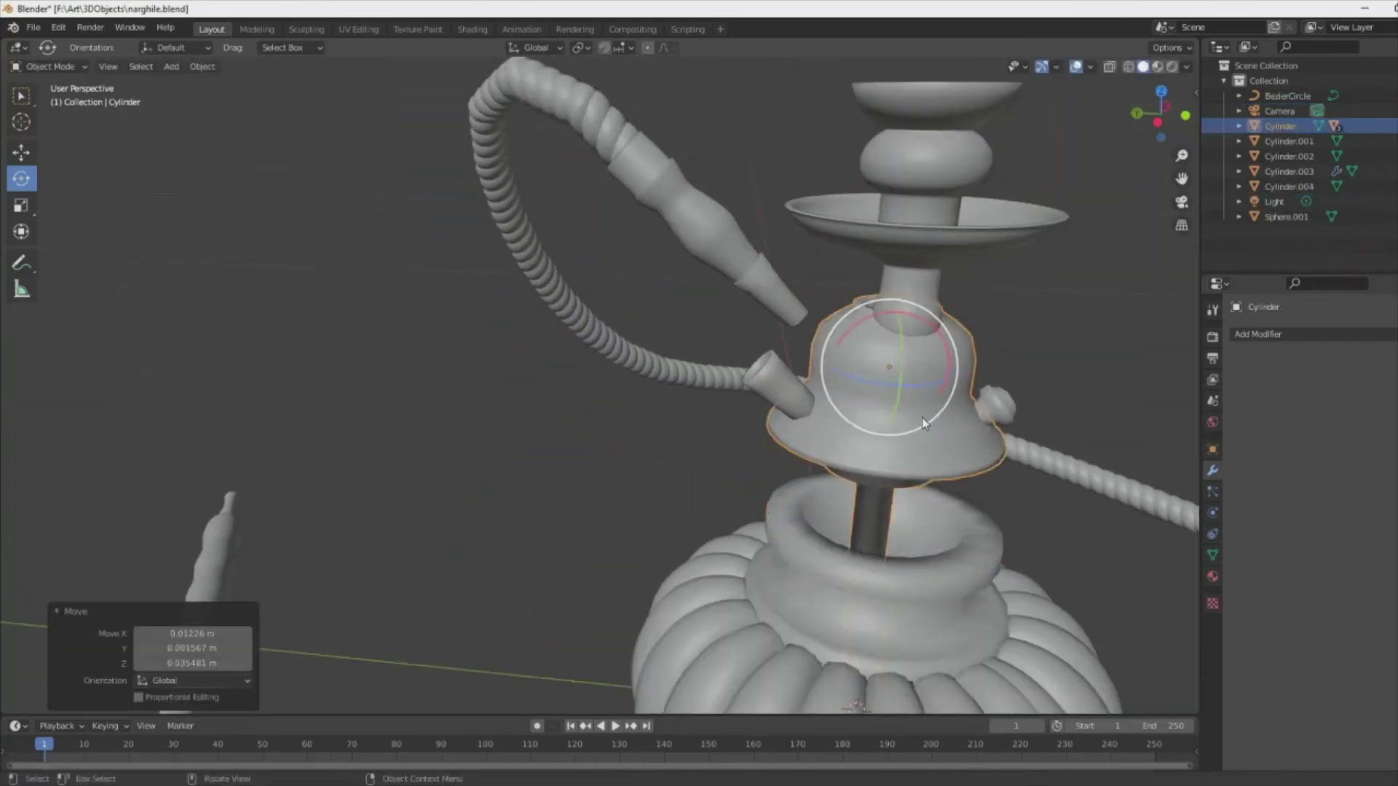
shift+click(915, 481)
scroll(903, 477, down, 2)
shift+click(845, 393)
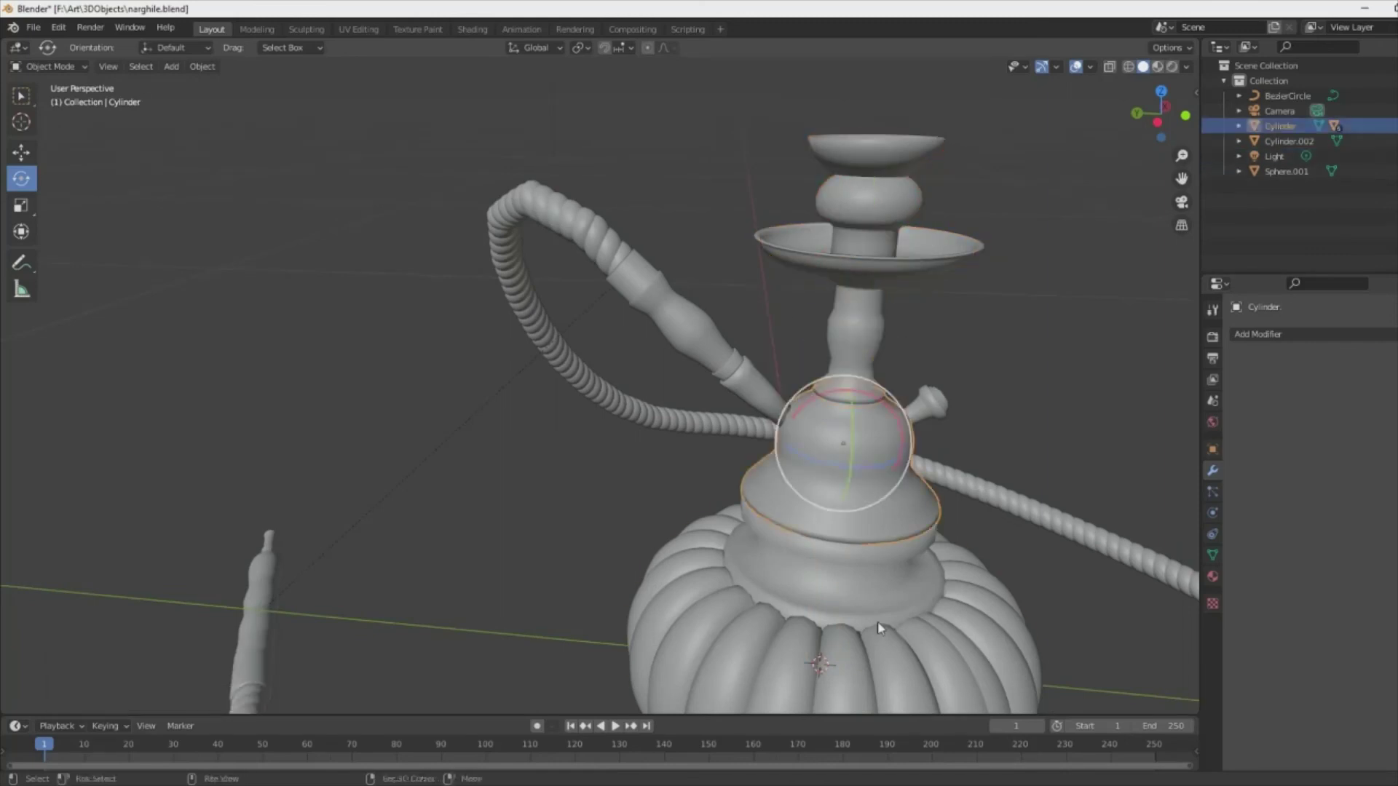
key(ctrl+j)
- Save the hookah as narghile.blend
scroll(706, 522, down, 5)
scroll(744, 610, up, 4)
middle_drag(744, 610, 565, 637)
key(ctrl+s)
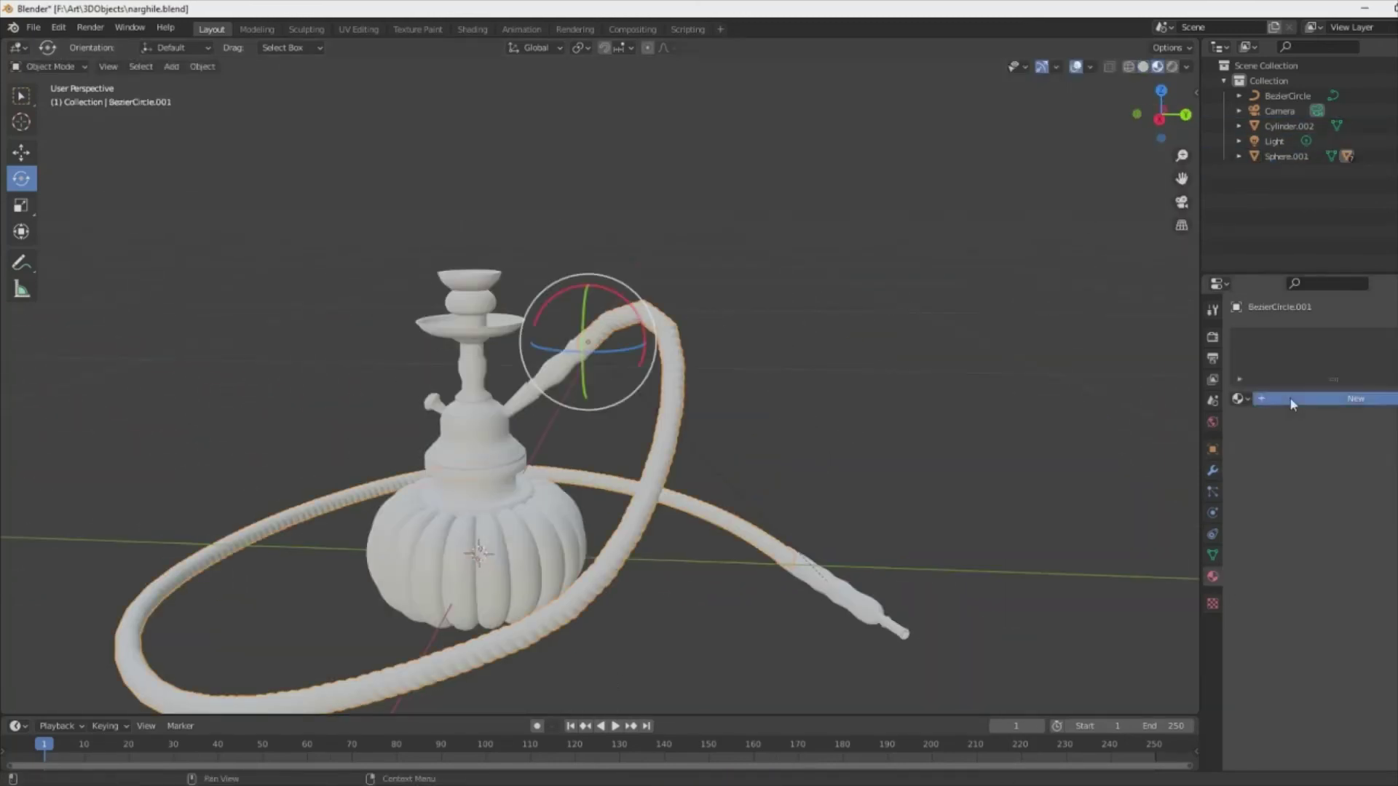
- Add a new material named 'wood' to the hose-end mouthpiece
click(1292, 404)
click(833, 588)
click(1292, 398)
double_click(1281, 398)
text(wood)
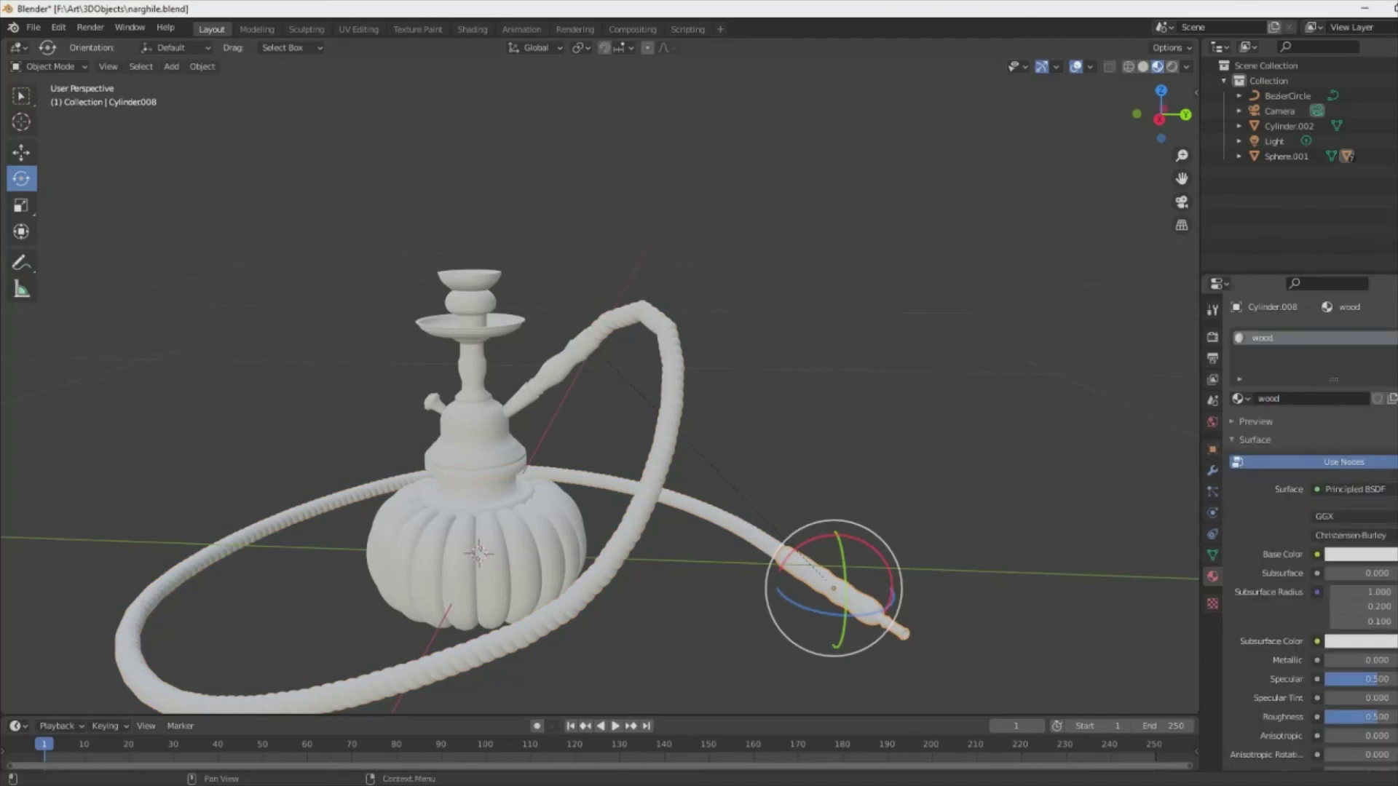
scroll(582, 546, up, 5)
- Select the mouthpiece tip faces in Edit Mode
key(Tab)
drag(342, 452, 446, 562)
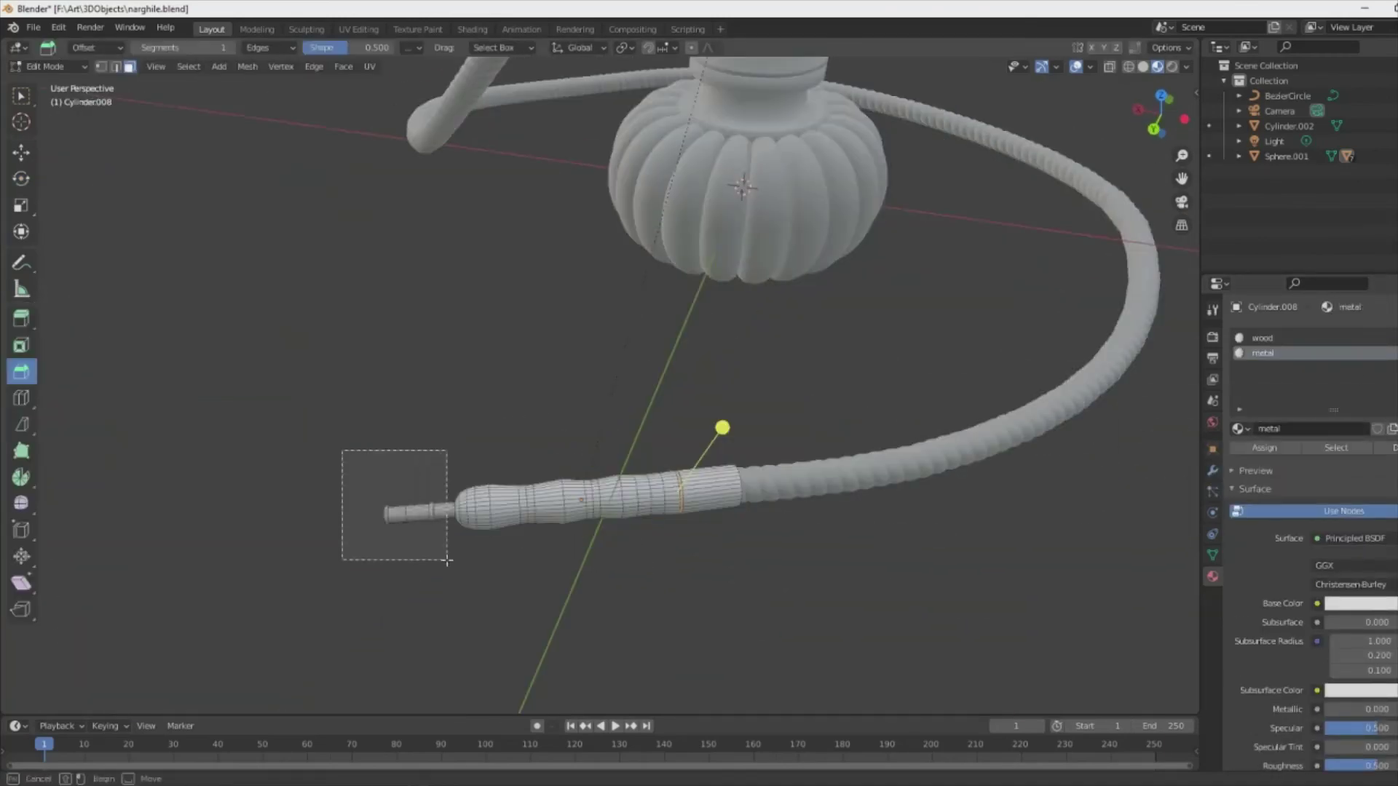
mouse_move(446, 562)
middle_down()
mouse_move(655, 510)
mouse_move(510, 473)
mouse_move(773, 451)
mouse_move(767, 417)
middle_up()
scroll(449, 472, up, 5)
key(w)
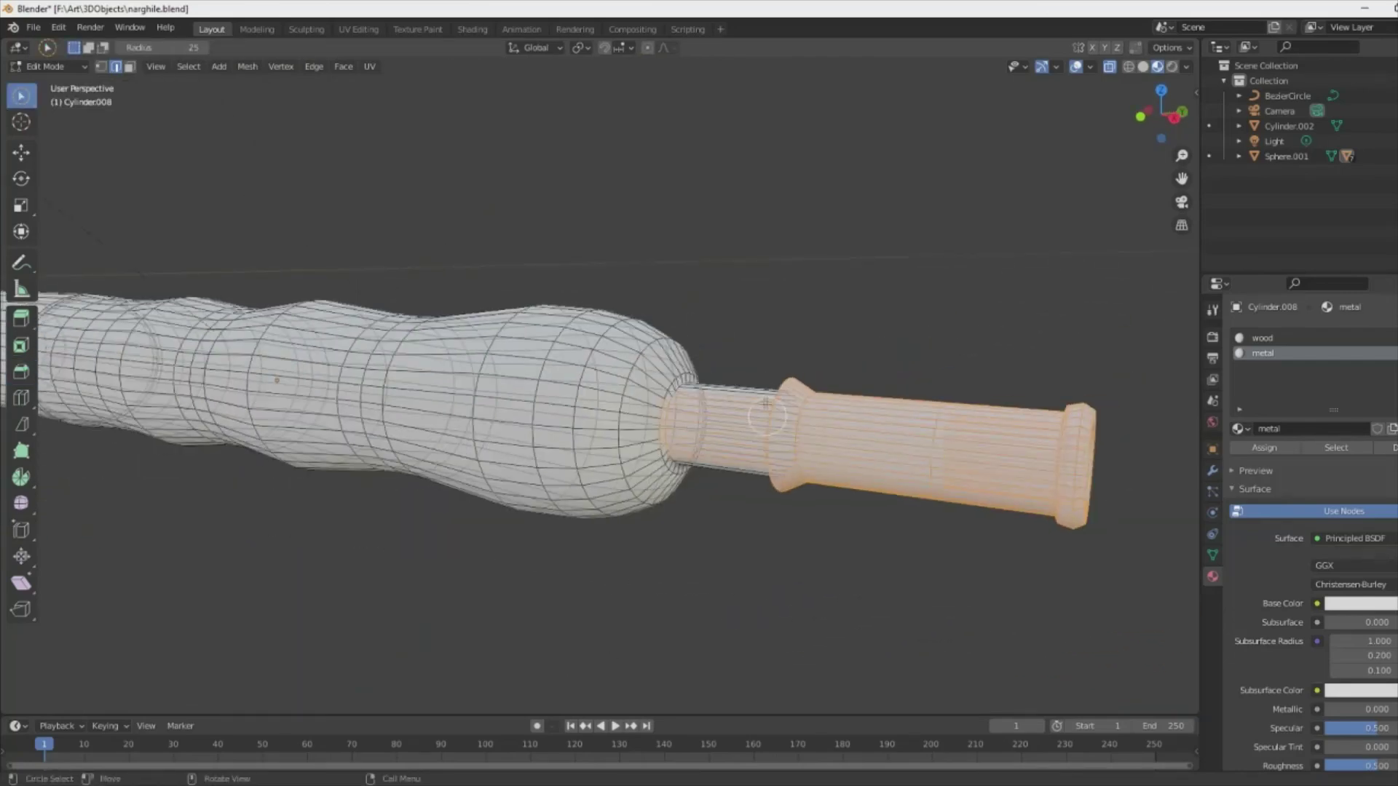
key(Escape)
middle_drag(1087, 401, 826, 502)
scroll(827, 503, up, 3)
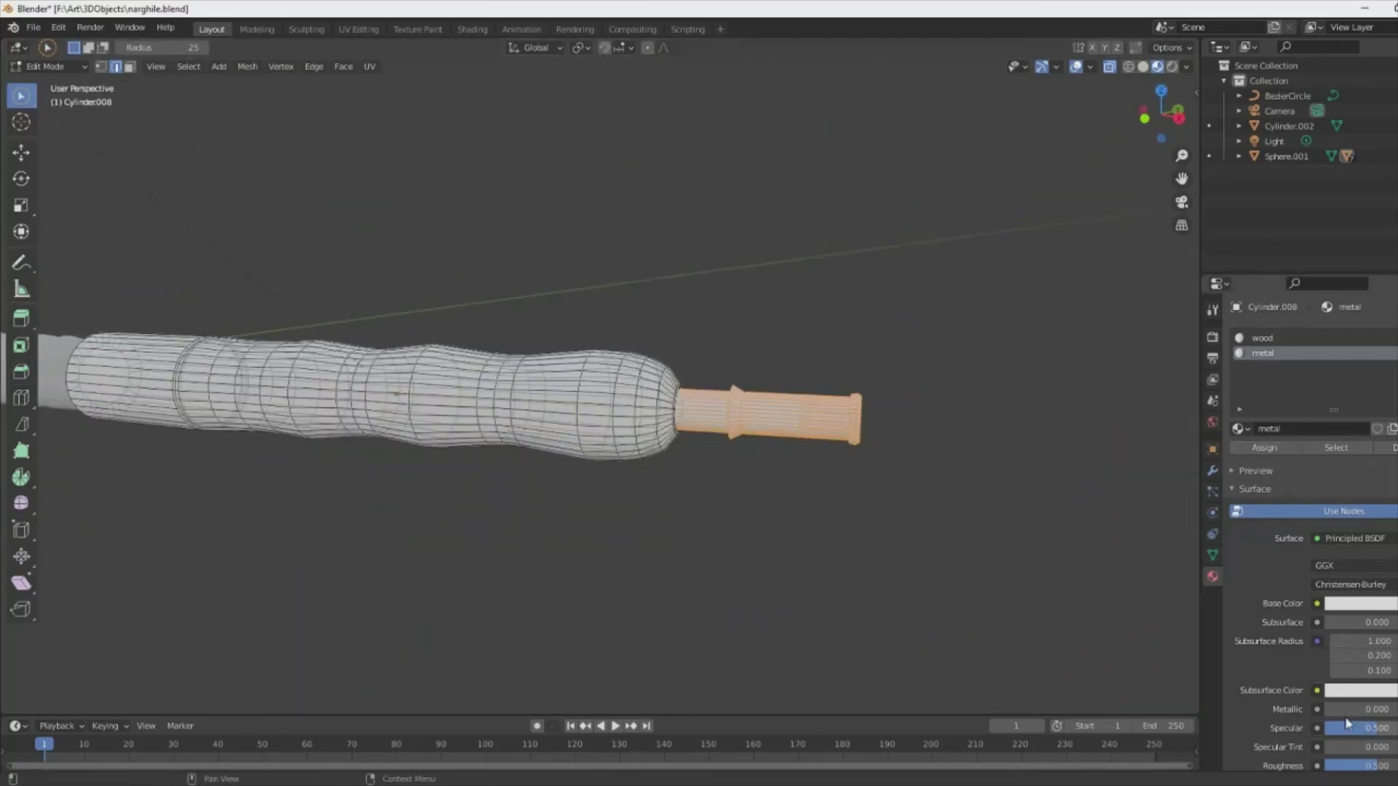
- Colour the wood material red and assign the metal material to the tip ring
click(1347, 490)
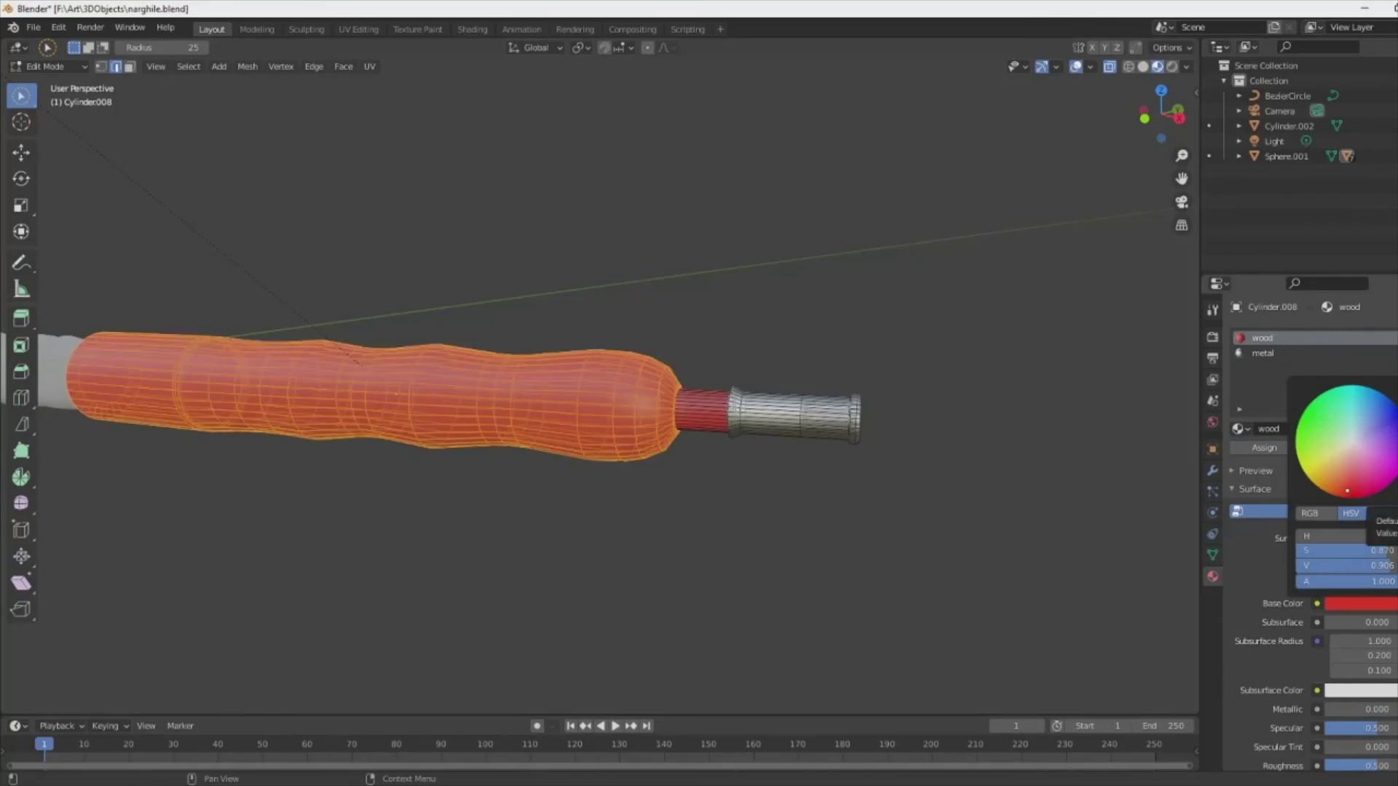
click(710, 408)
middle_drag(738, 453, 1019, 451)
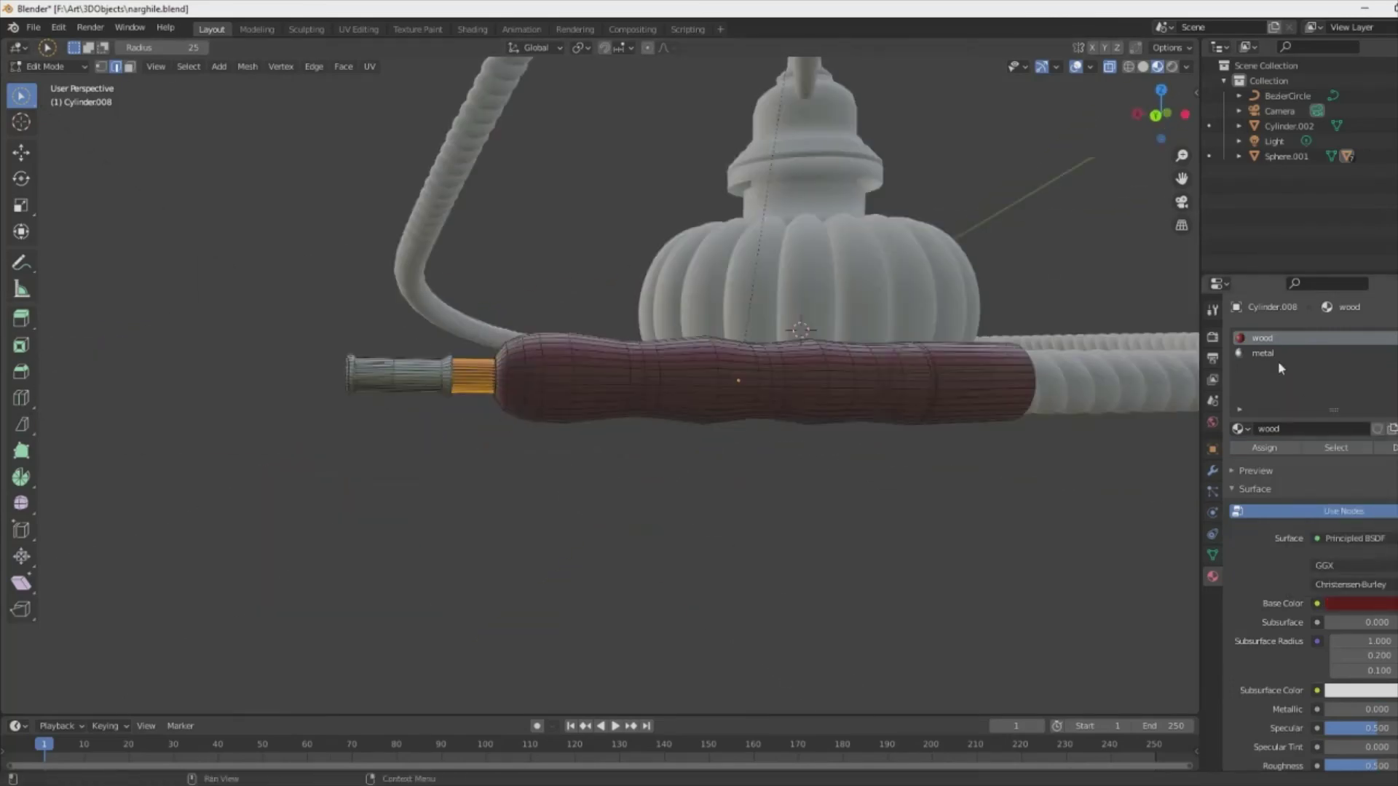
click(1270, 353)
click(1267, 448)
- Brush-select the mouthpiece's metal ring faces, then leave Edit Mode
key(3)
key(c)
mouse_move(484, 456)
middle_down()
mouse_move(437, 516)
mouse_move(819, 499)
middle_up()
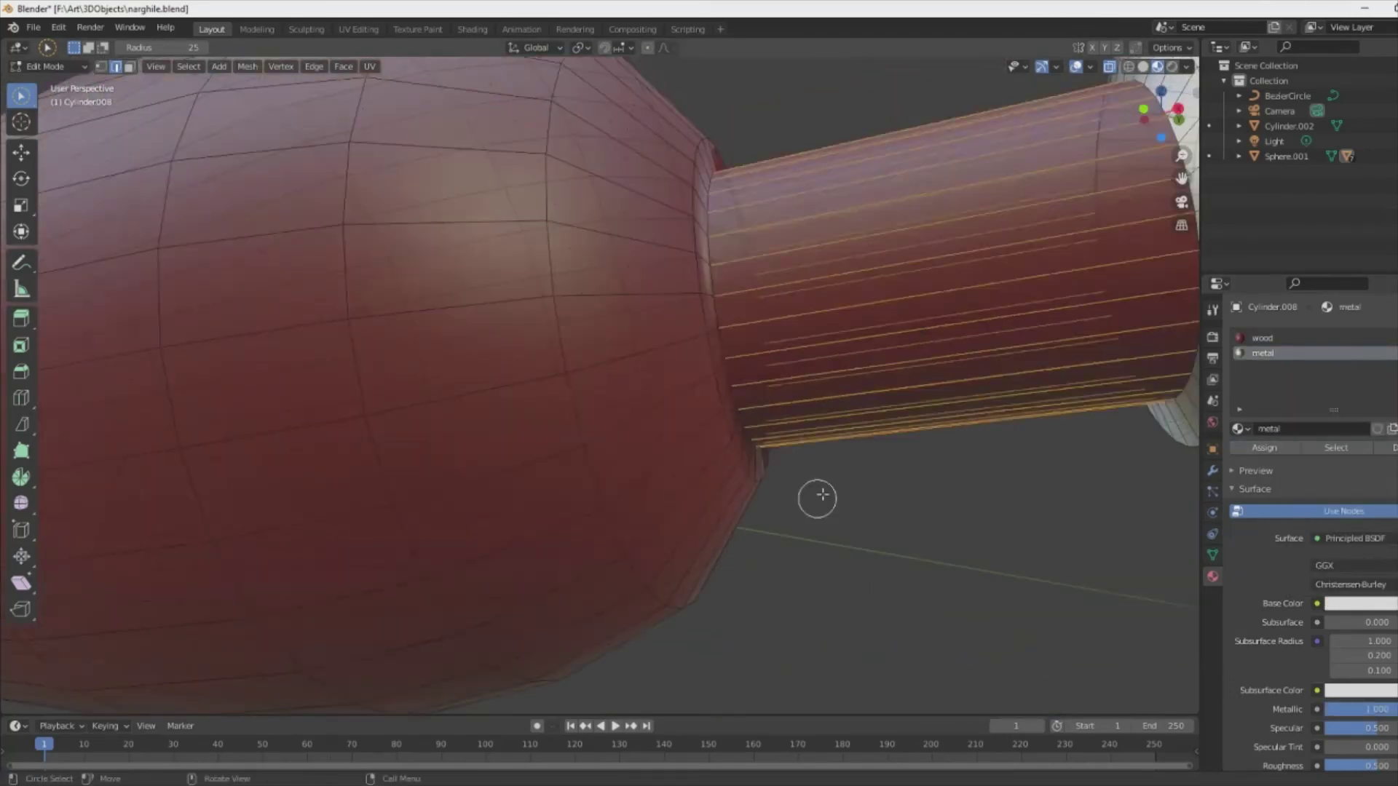
key(Escape)
scroll(965, 458, down, 5)
middle_drag(964, 459, 405, 593)
key(Tab)
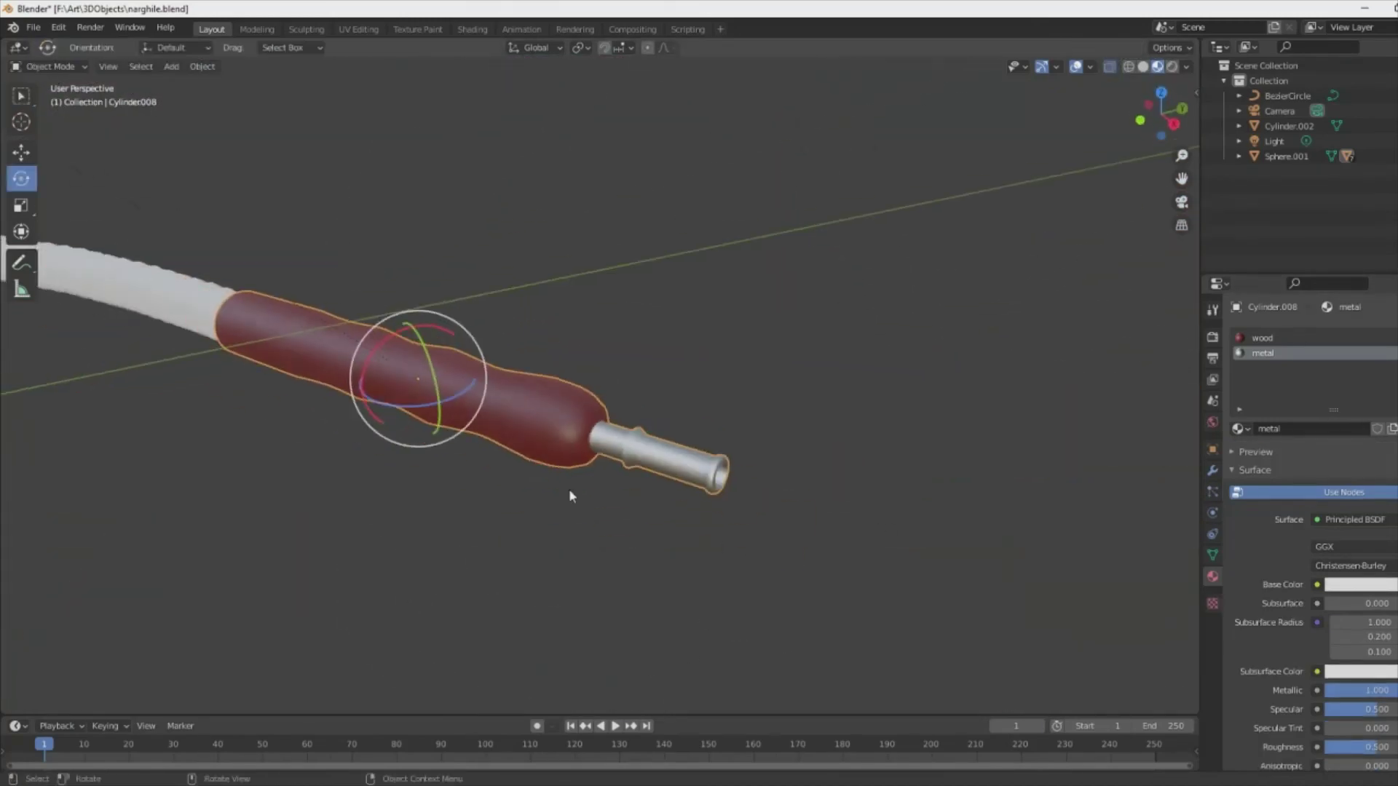
- Make the coiled hose material blue and check the glass base's material
click(187, 328)
scroll(569, 487, up, 3)
click(1392, 358)
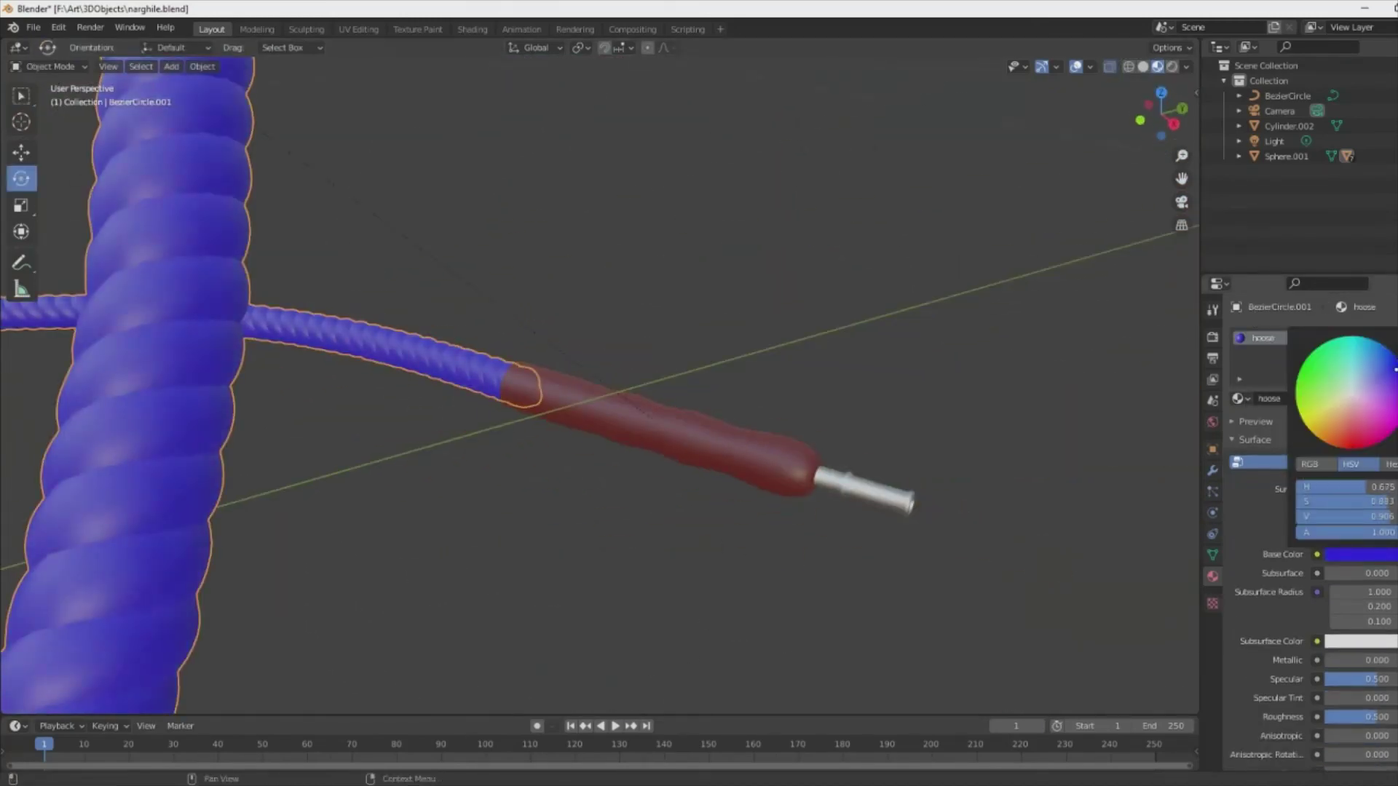
scroll(924, 565, down, 5)
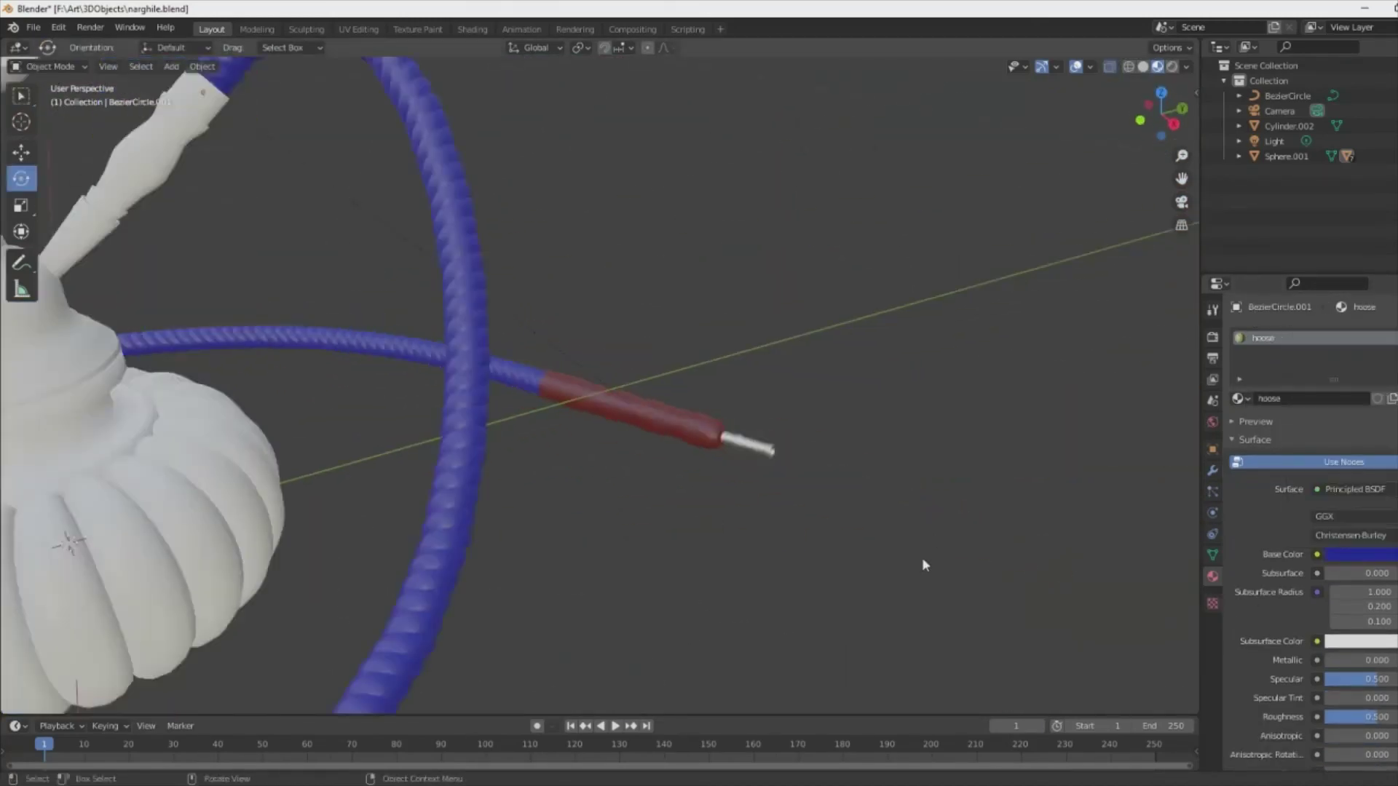
scroll(923, 565, down, 3)
click(473, 466)
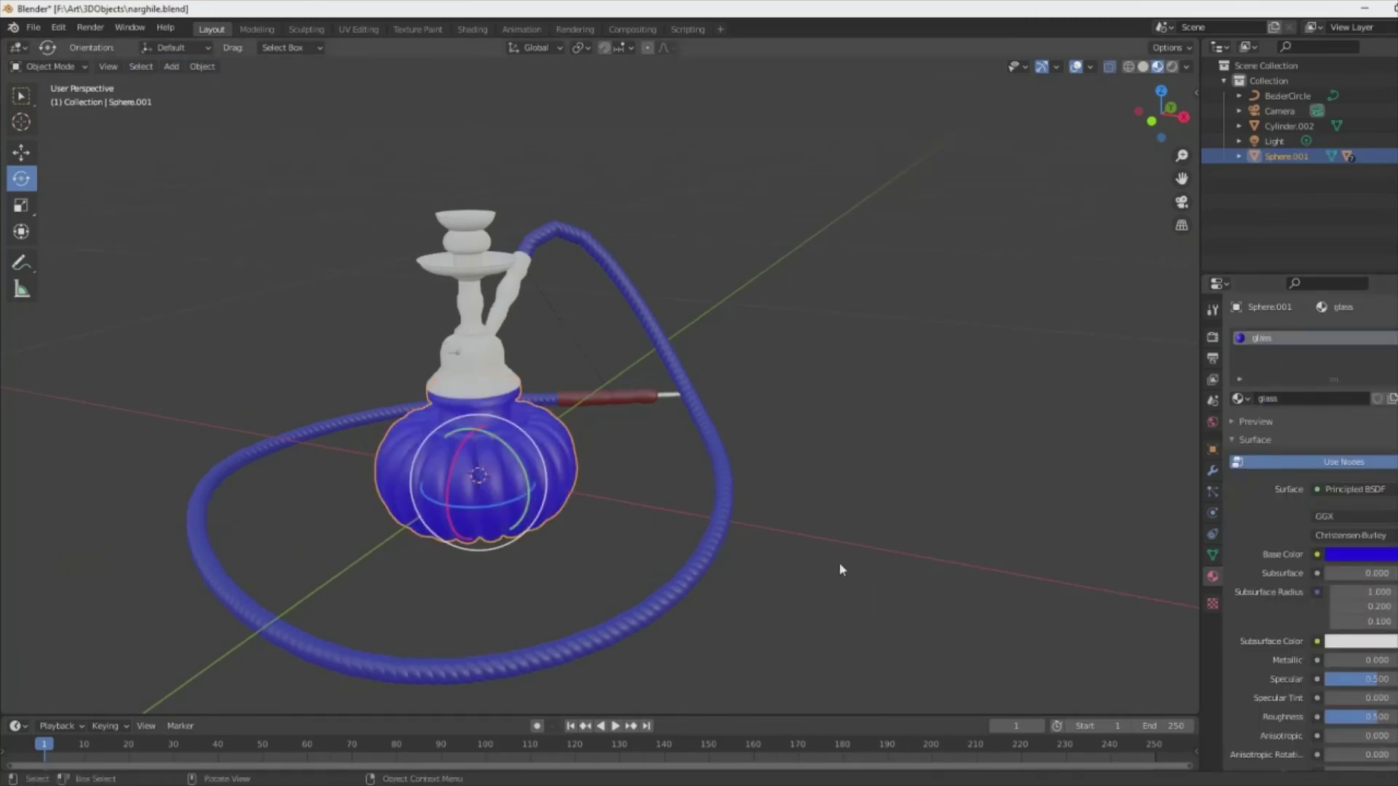
- Select the metal stem, the white mouthpiece tube and the top bowl
click(473, 385)
middle_drag(774, 596, 765, 486)
scroll(764, 486, up, 5)
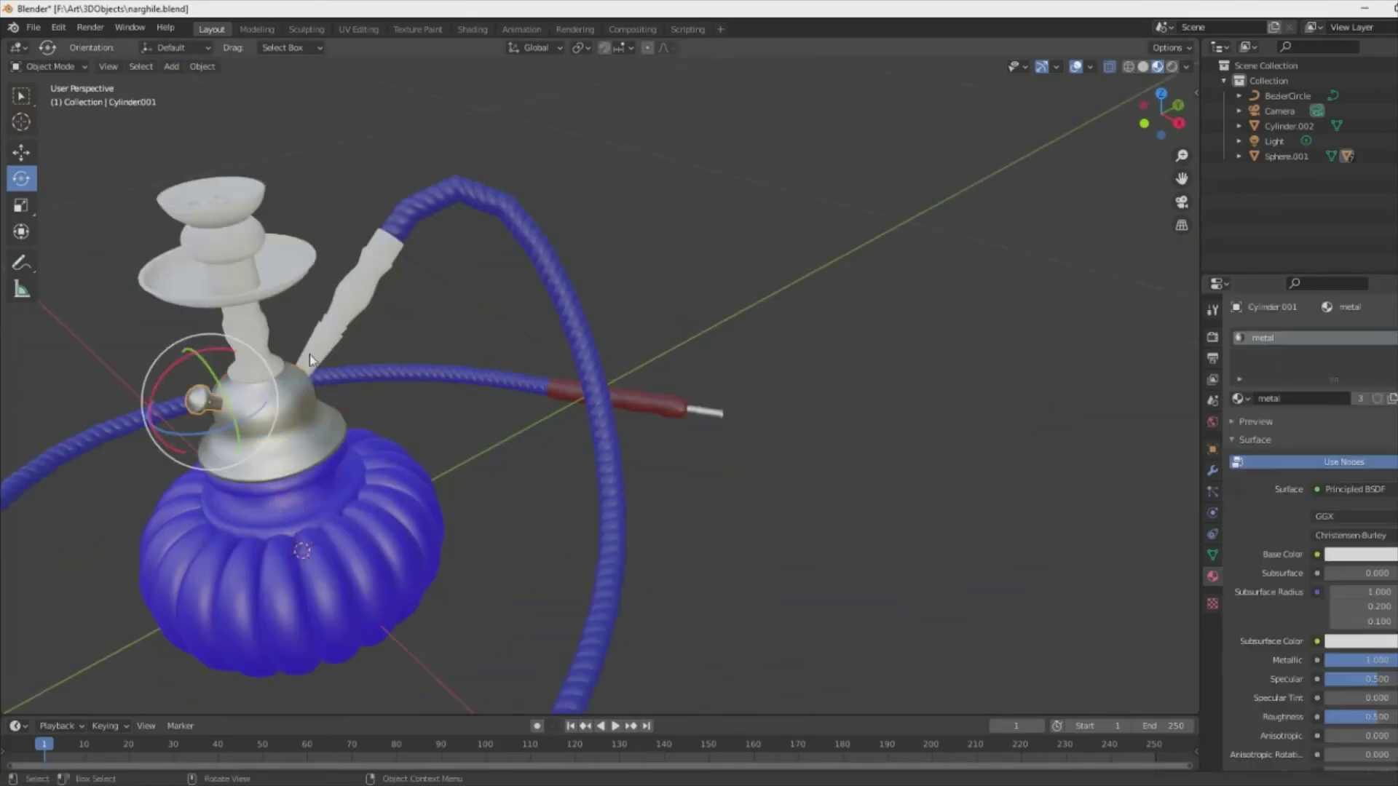
click(387, 300)
click(251, 211)
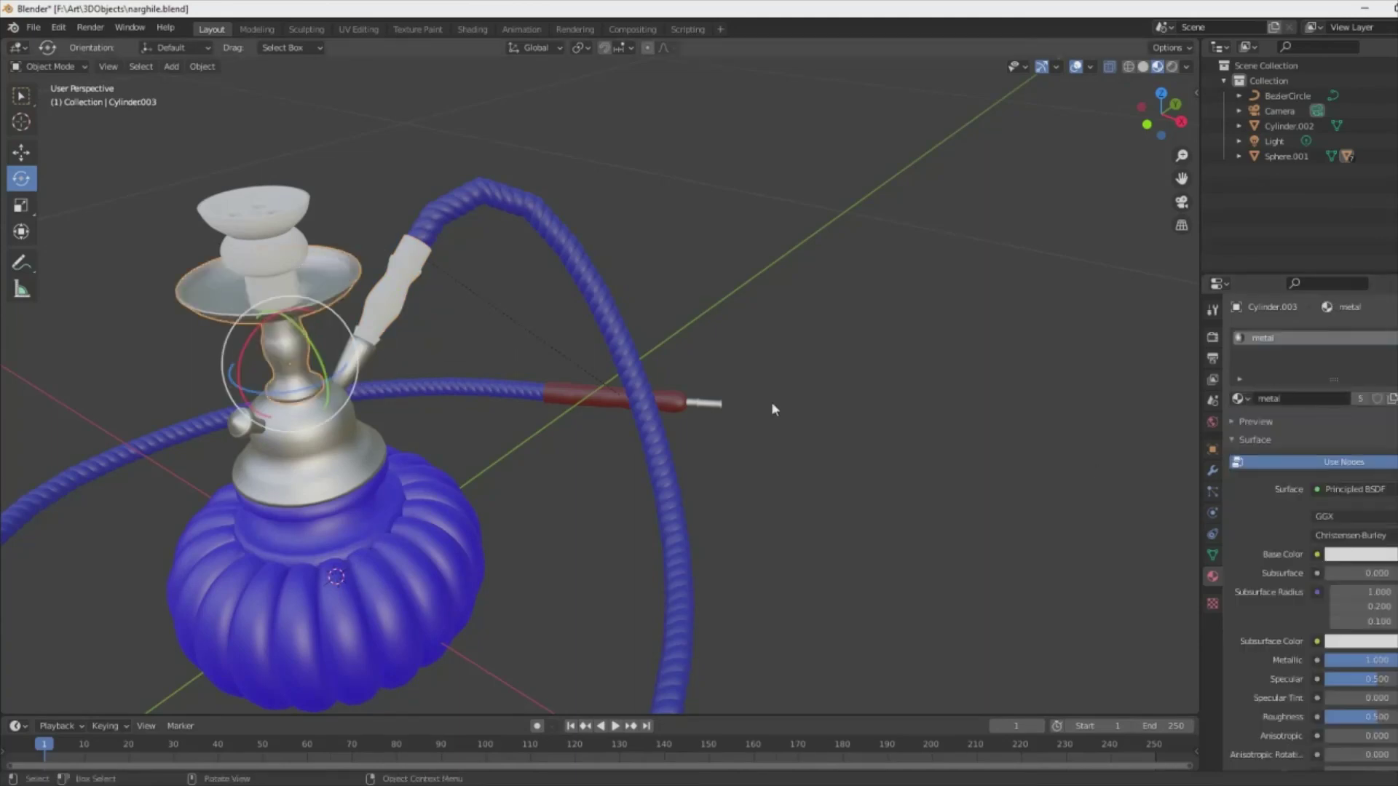
shift+middle_drag(771, 401, 793, 510)
scroll(793, 510, down, 2)
- Name the bowl material 'porce' and invert the mouthpiece mesh selection to its ends
click(1281, 398)
text(porce)
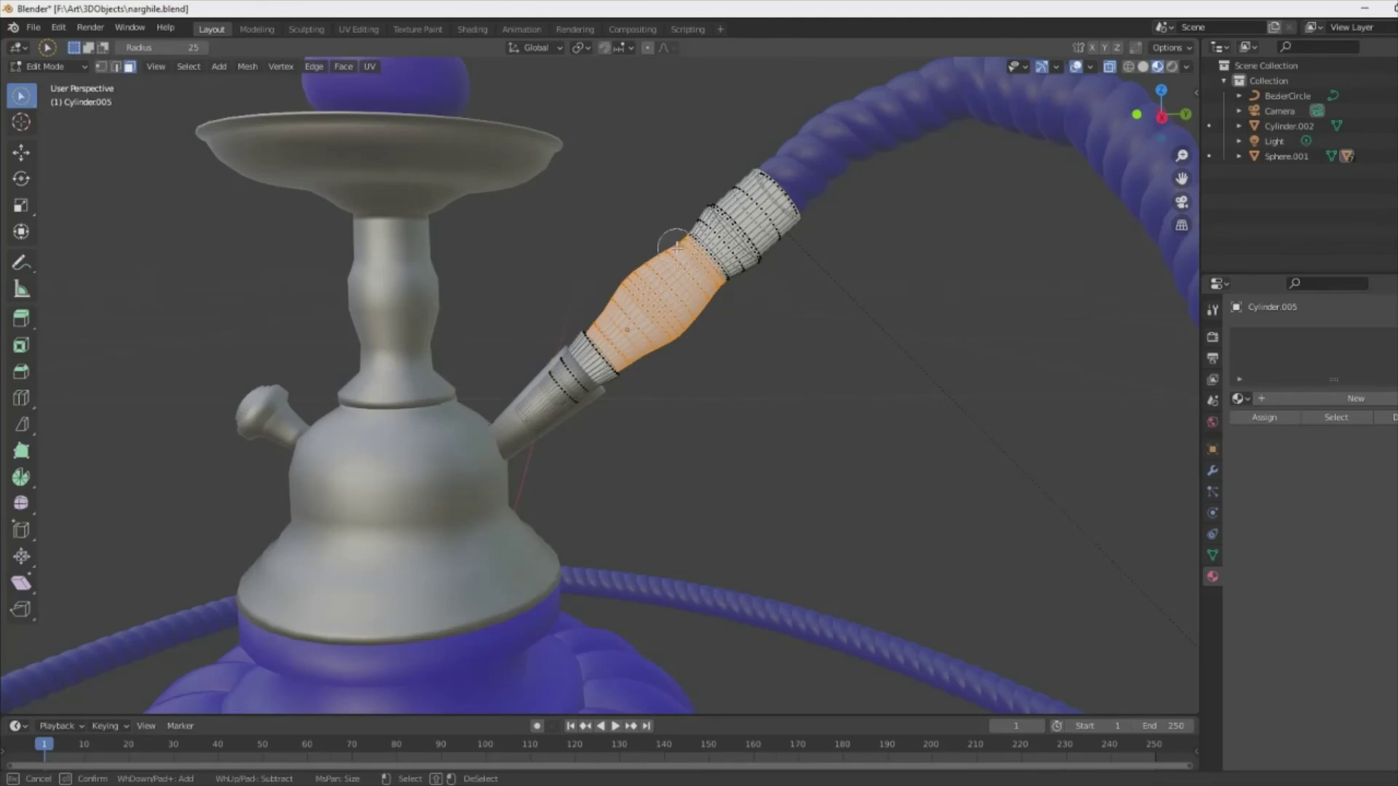
key(KP_Decimal)
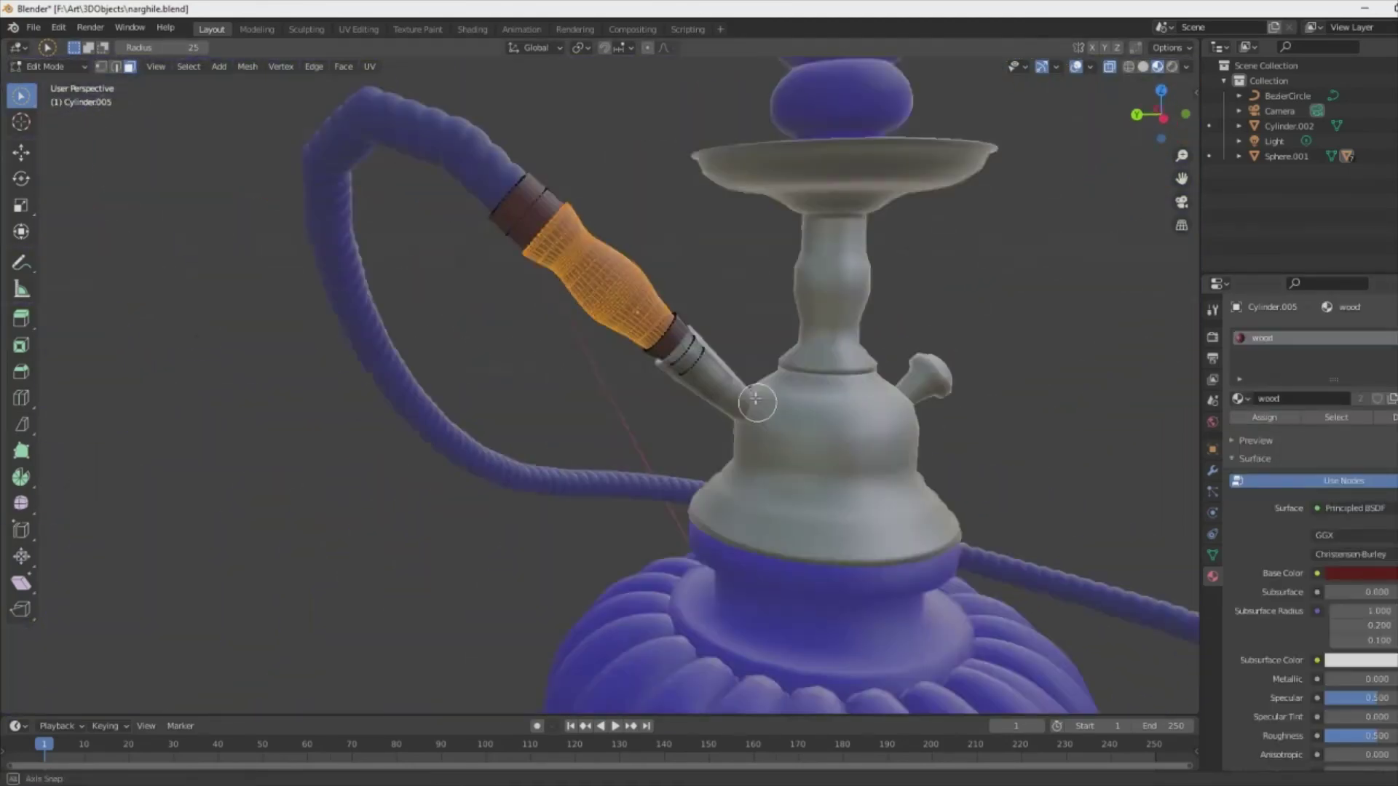
click(189, 67)
click(211, 120)
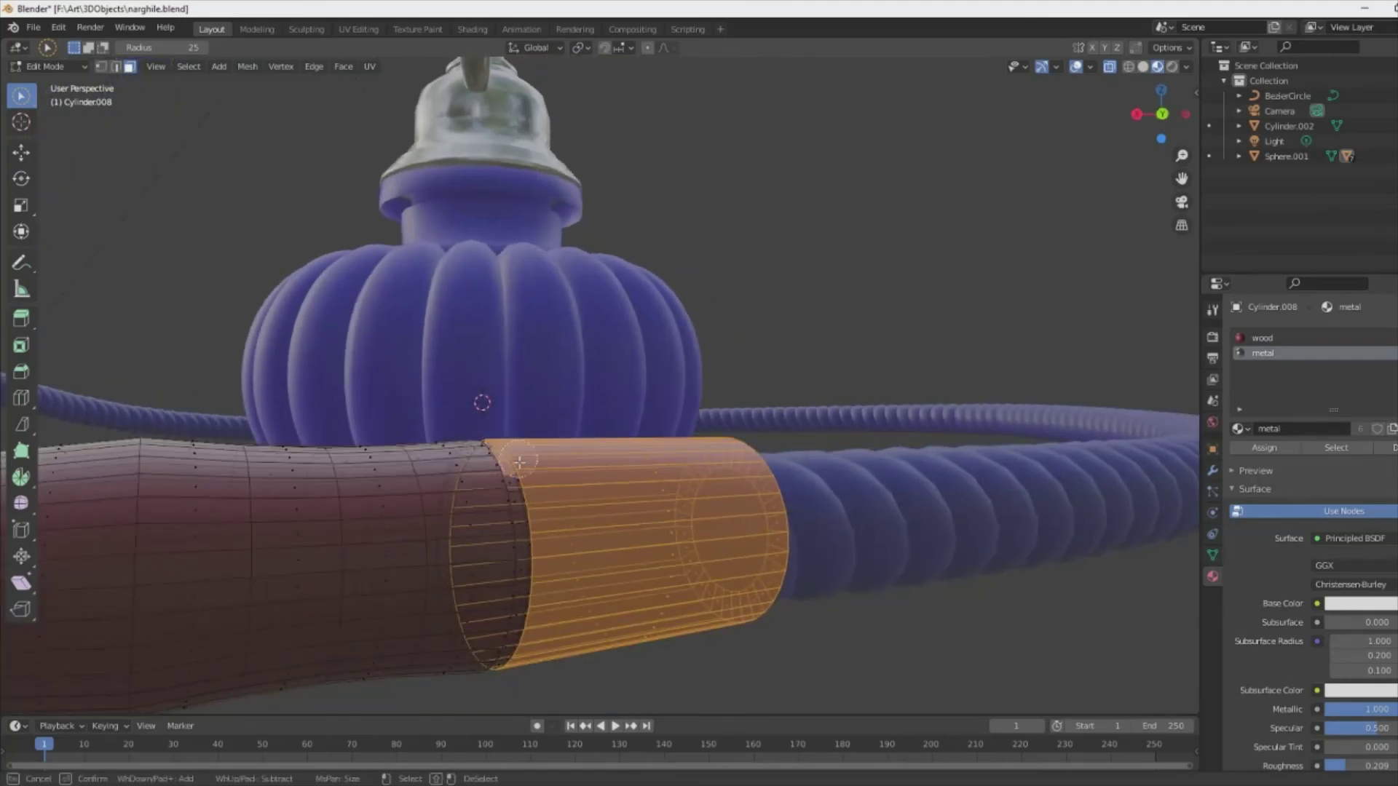
mouse_move(519, 462)
middle_down()
mouse_move(524, 611)
mouse_move(648, 399)
mouse_move(816, 289)
middle_up()
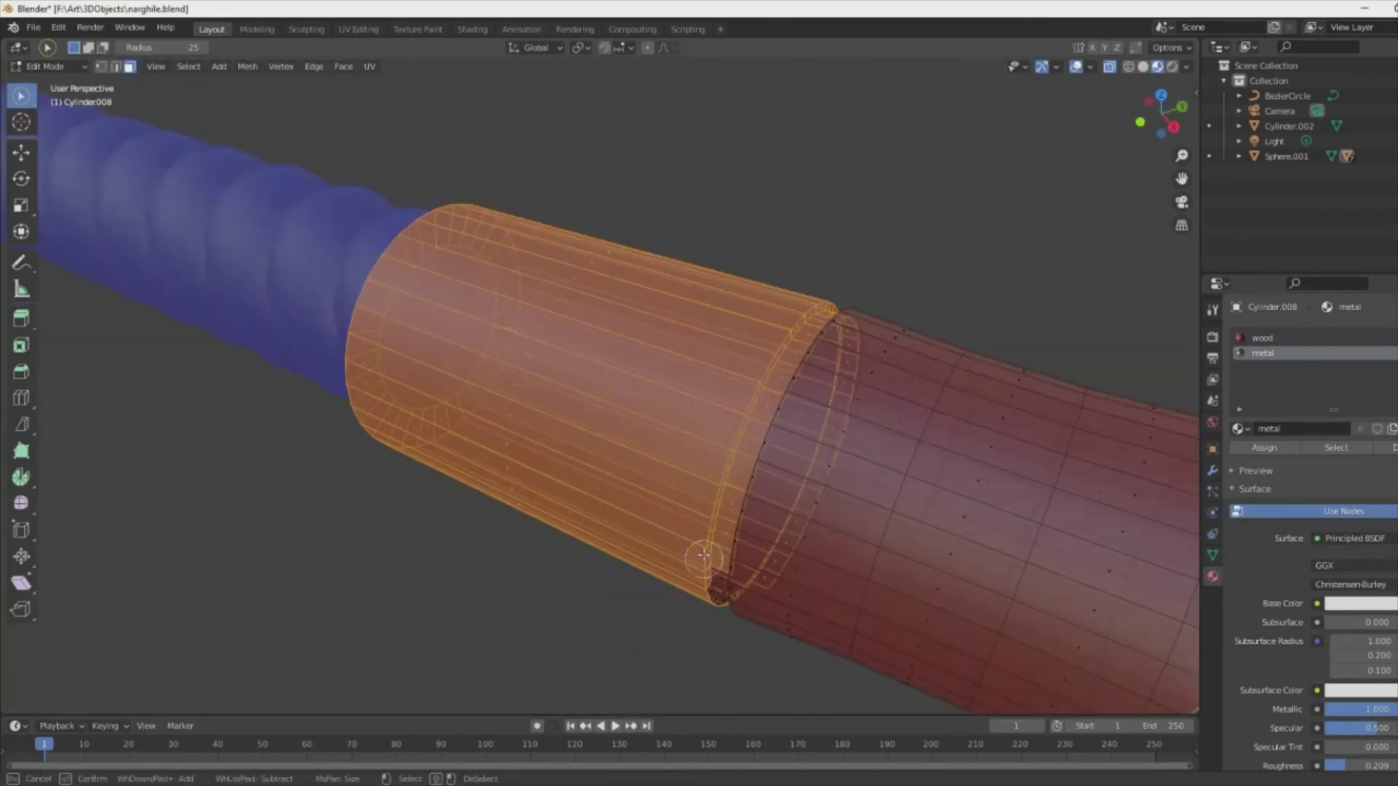
middle_drag(703, 554, 708, 500)
- Leave Edit Mode and orbit out to view the finished hookah
key(Escape)
middle_drag(792, 509, 920, 509)
scroll(920, 481, down, 3)
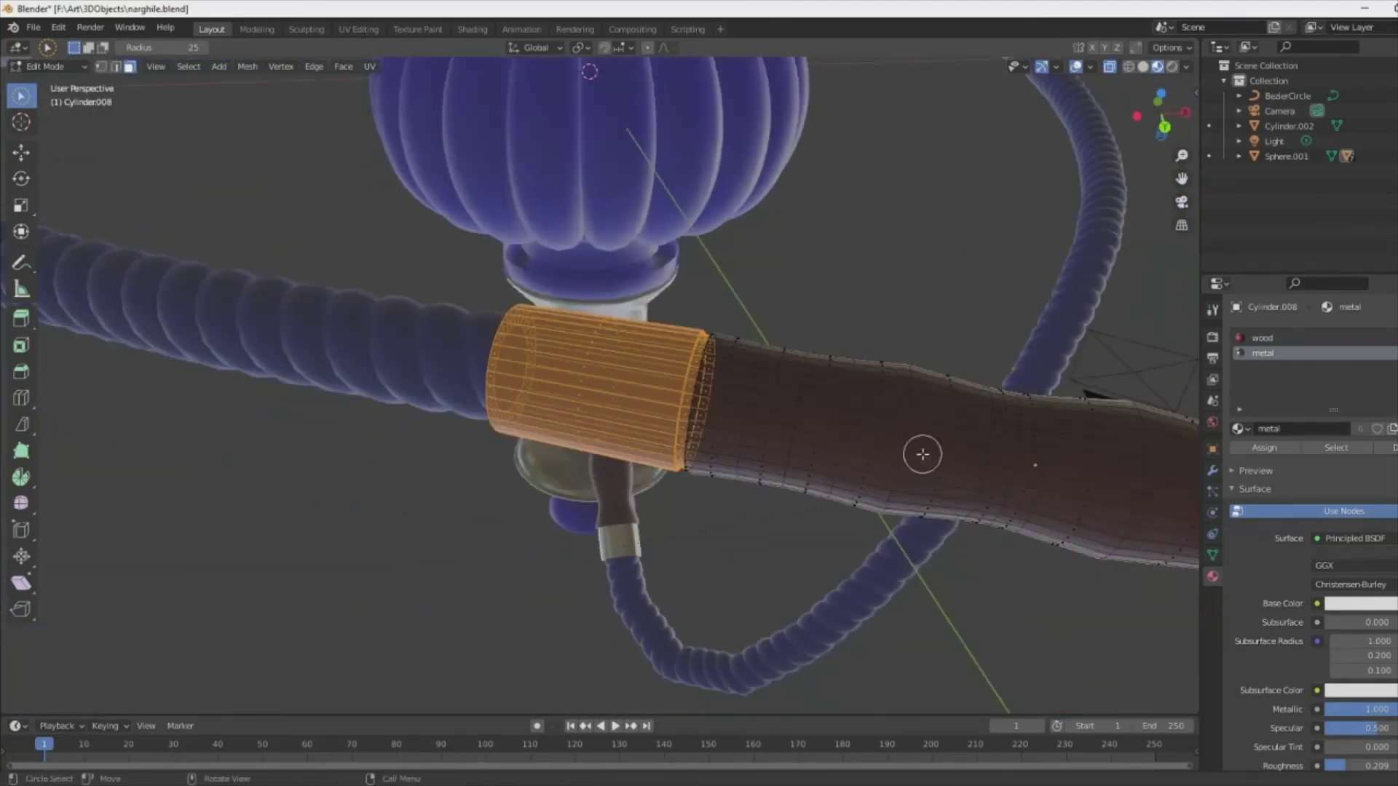
key(Tab)
scroll(920, 452, down, 3)
mouse_move(570, 599)
middle_down()
mouse_move(657, 508)
mouse_move(644, 463)
middle_up()
scroll(644, 463, down, 3)
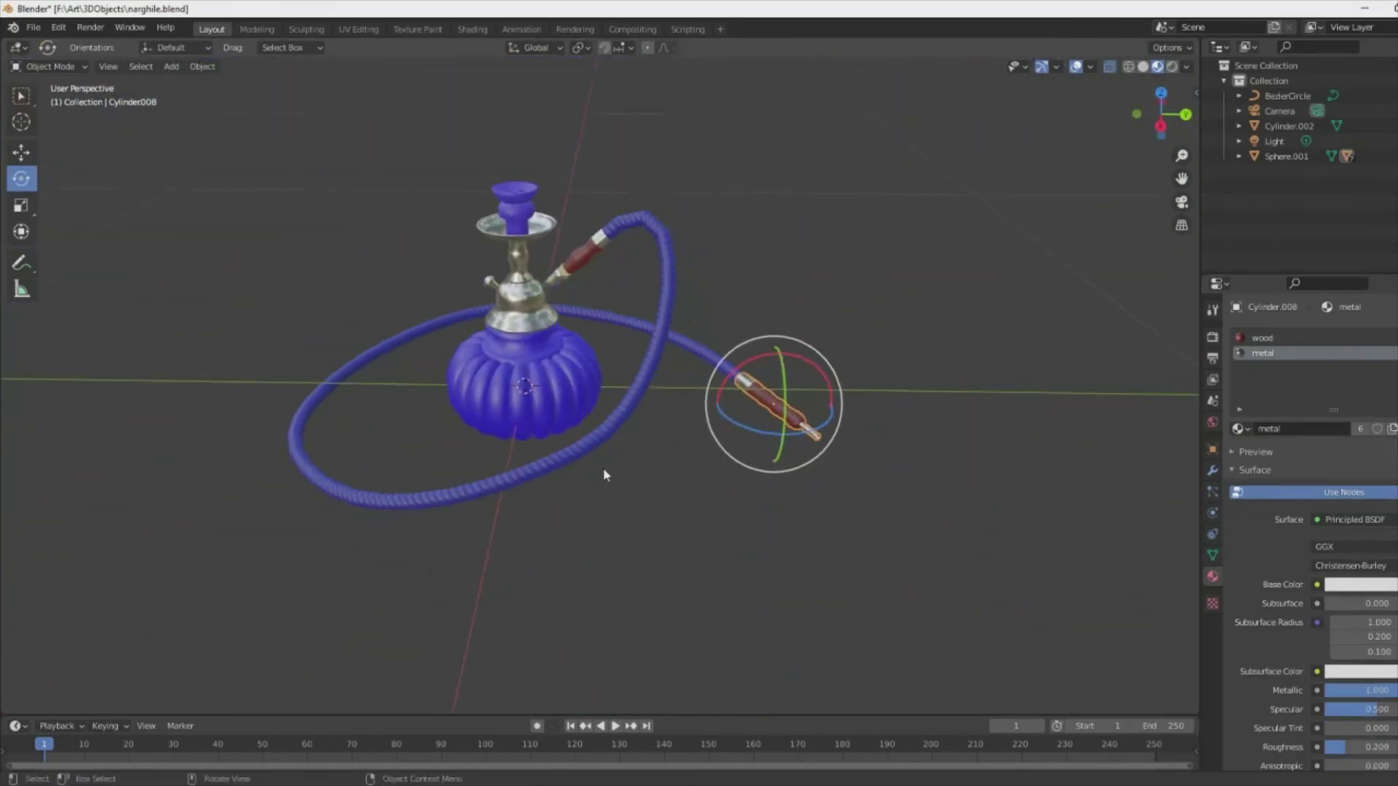